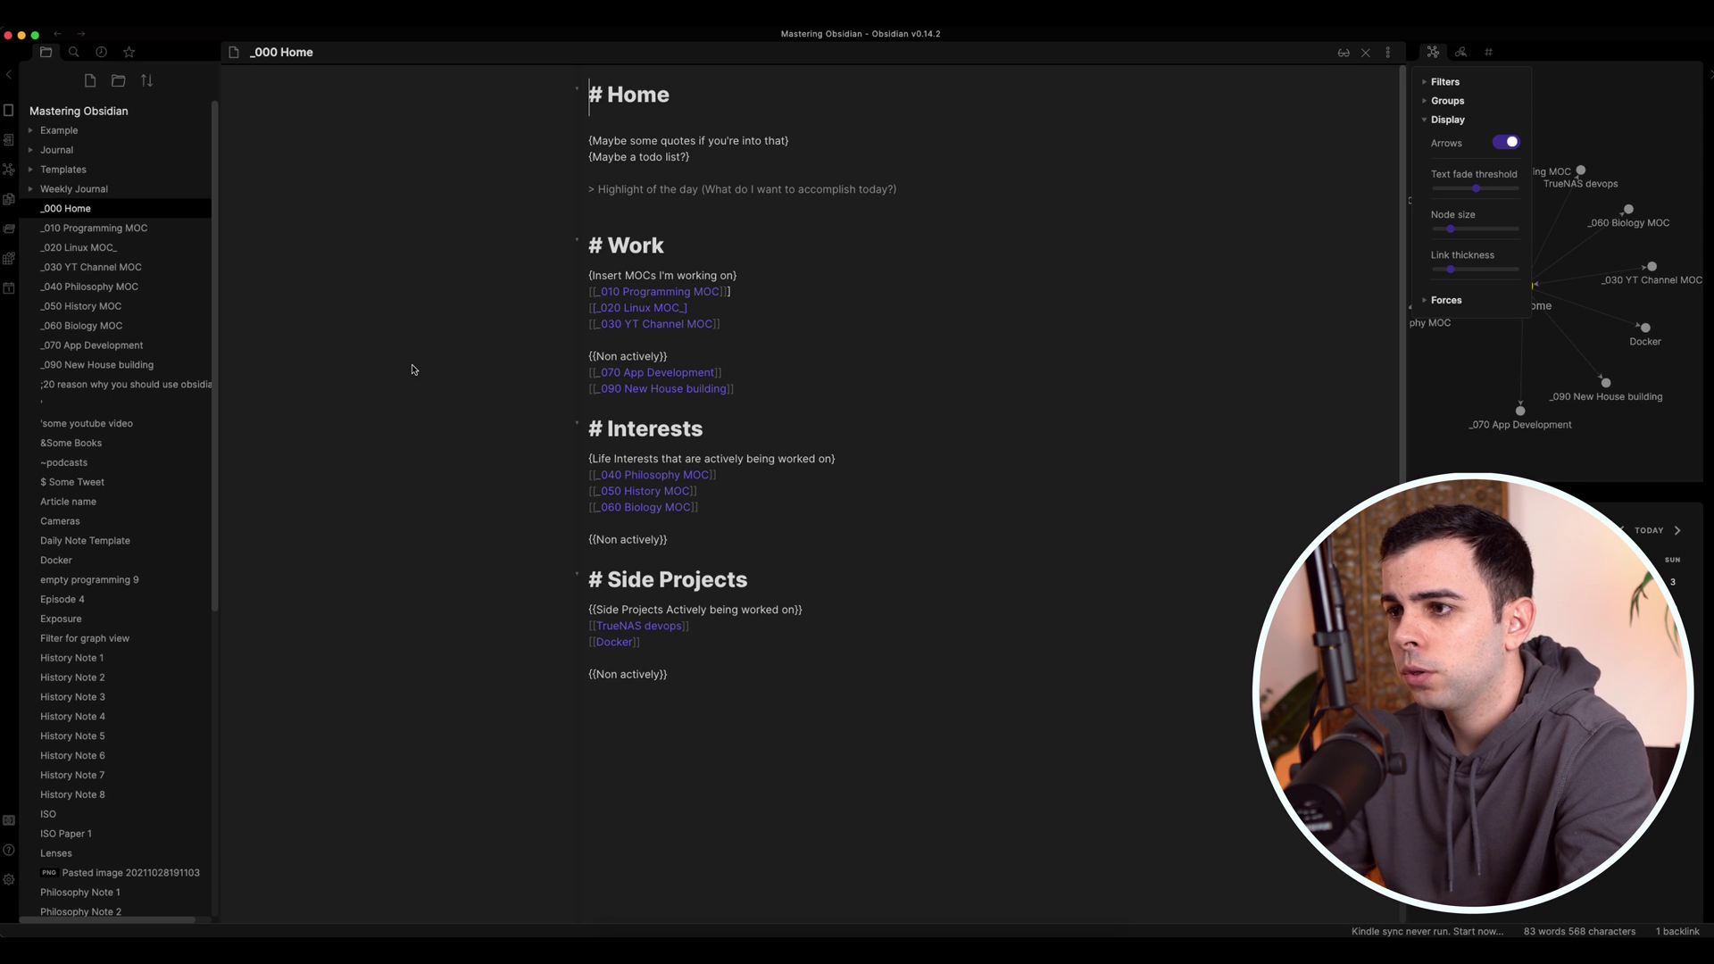
Create a new note titled "Markdown Syntax"
key(super+n)
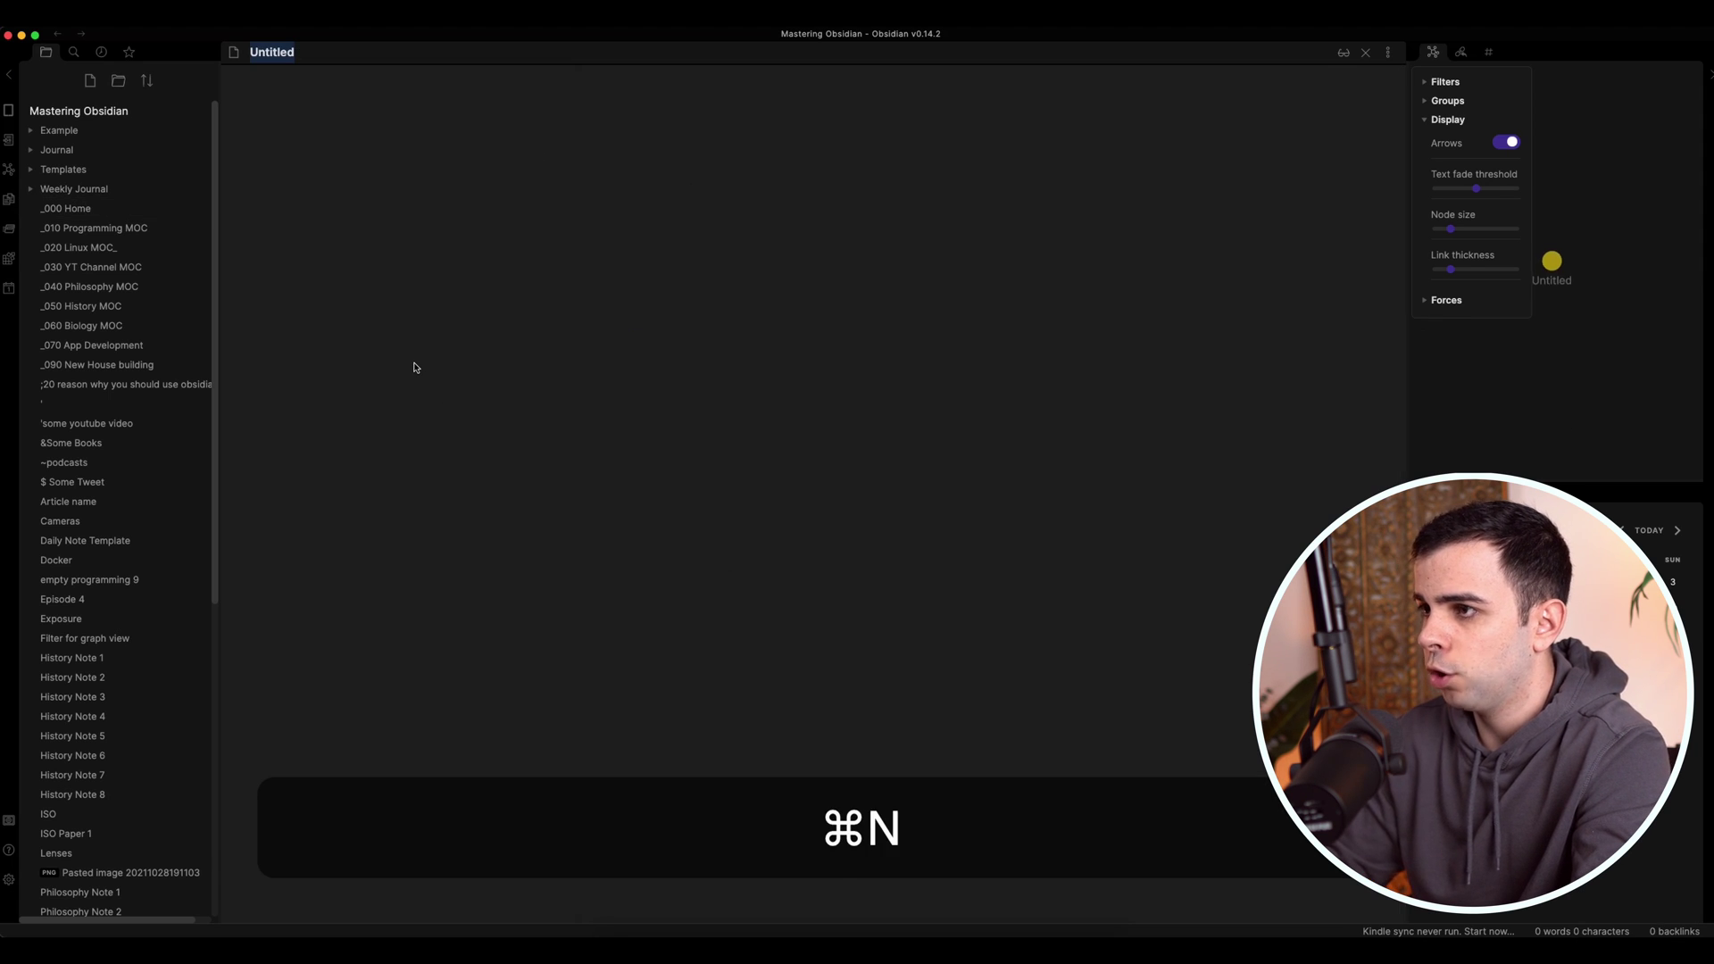
text(Mark)
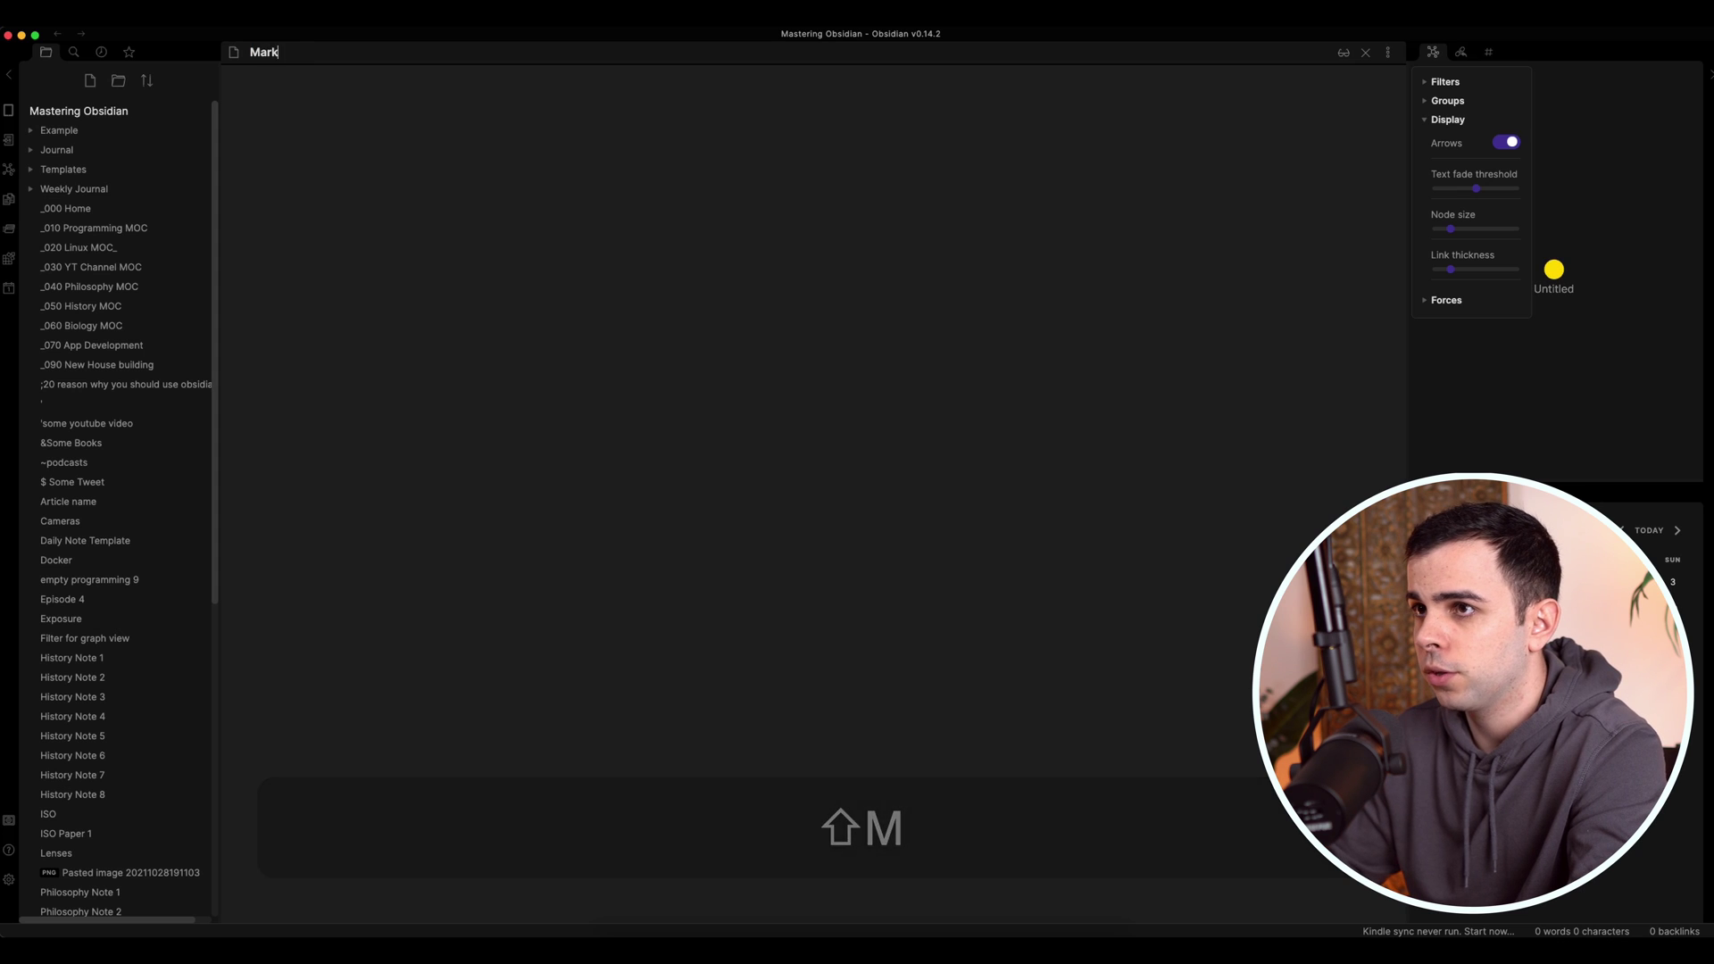
text(down Syntax)
key(Return)
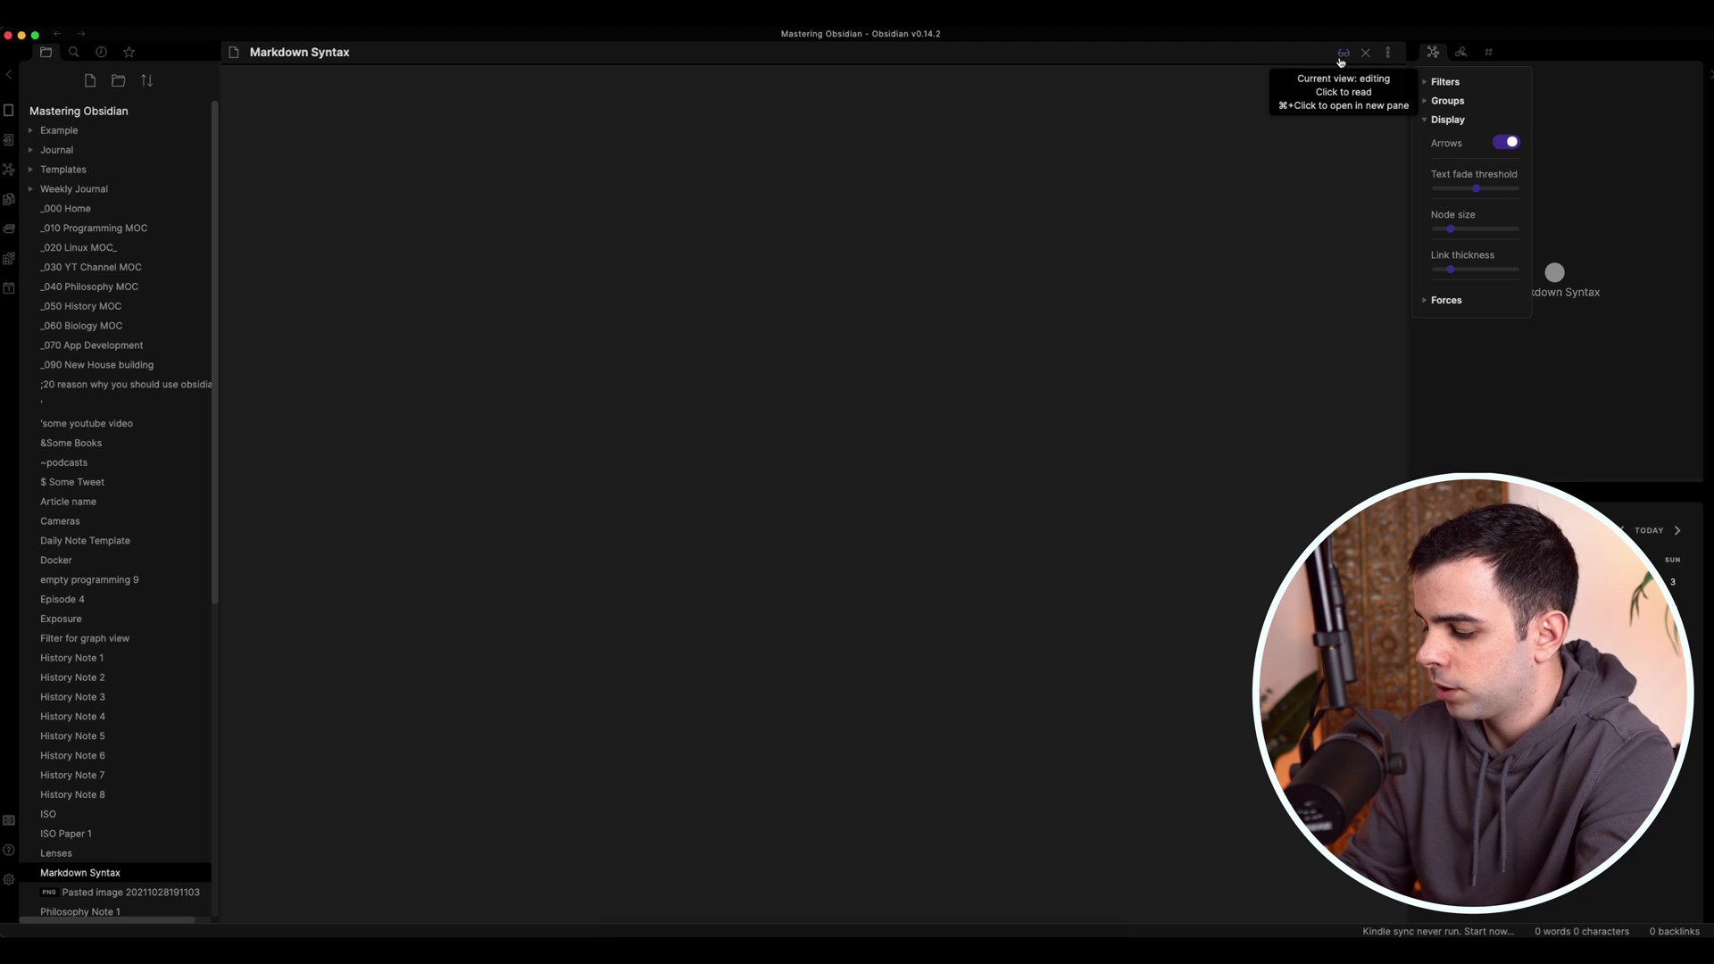
Open the note's reading view in a second pane beside the editor and return to the editing pane
key(super)
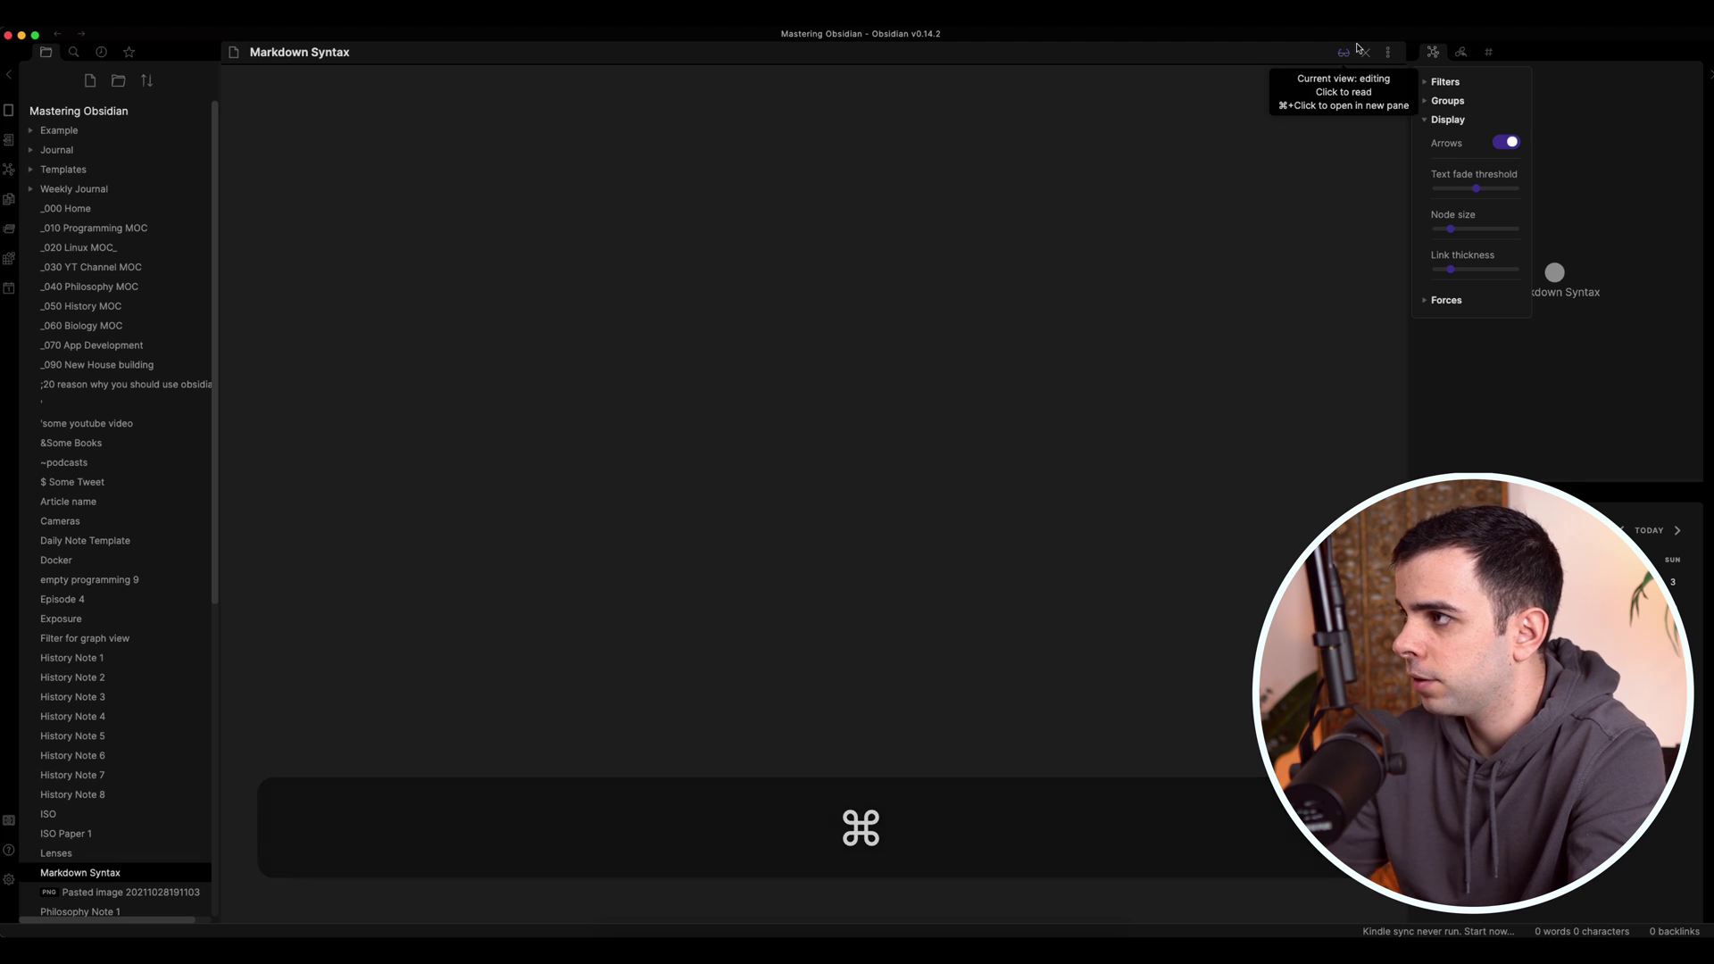
super+click(1349, 56)
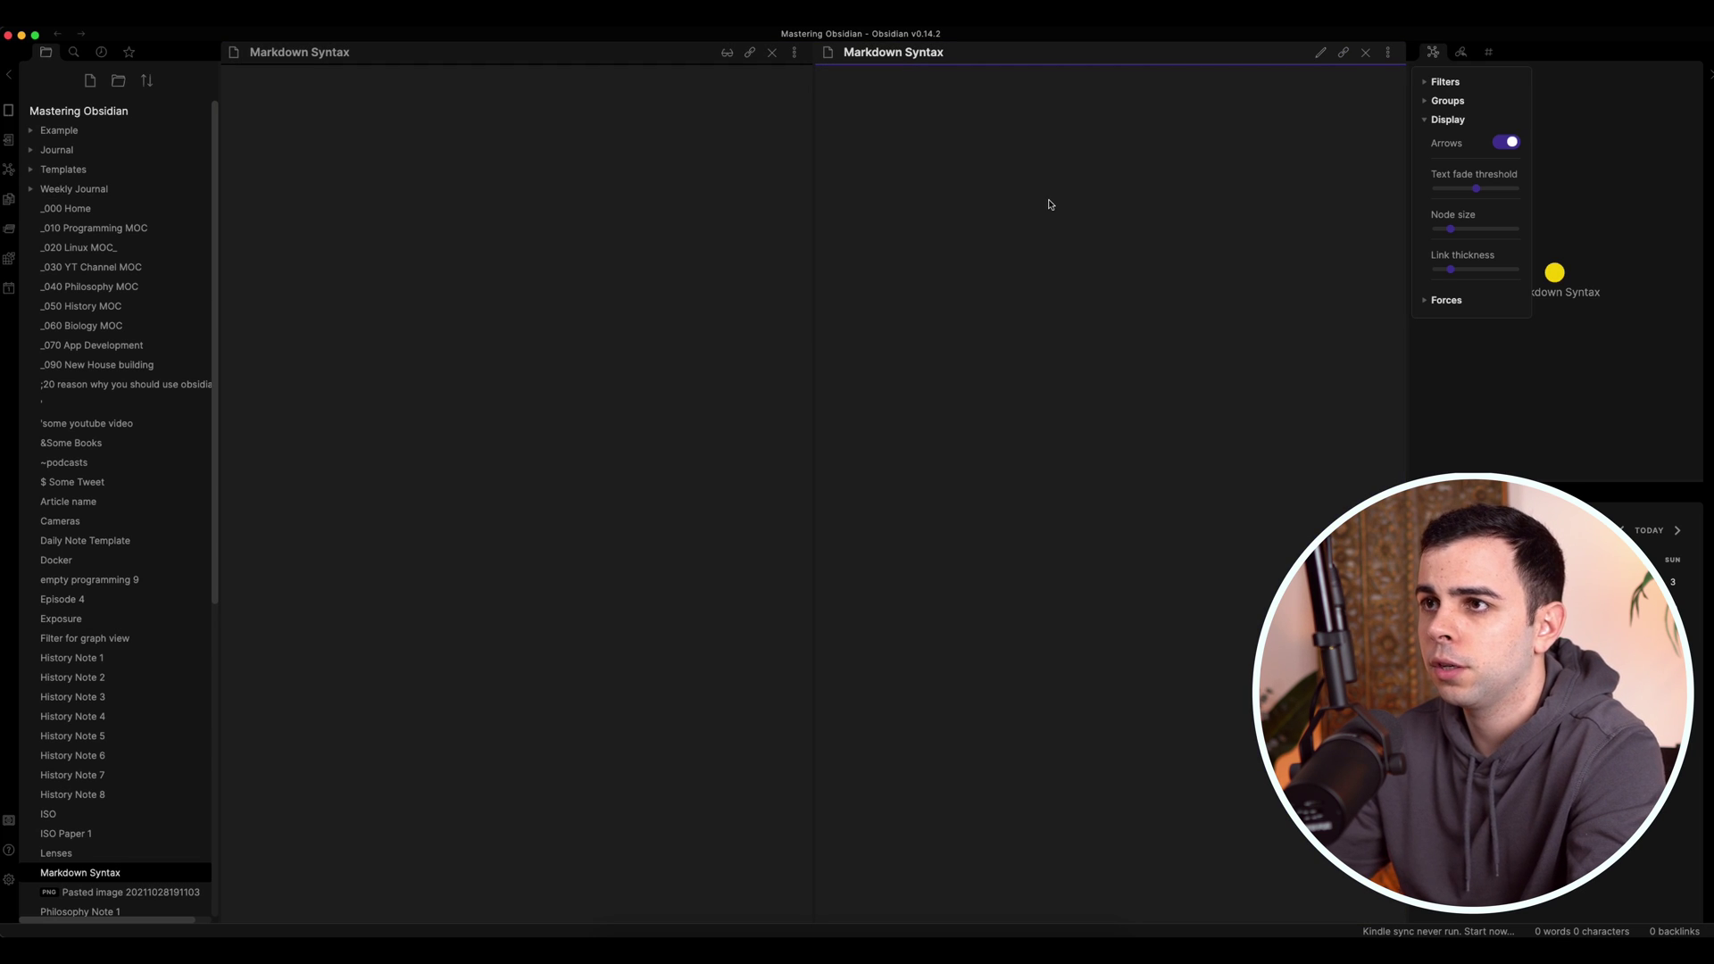
click(463, 164)
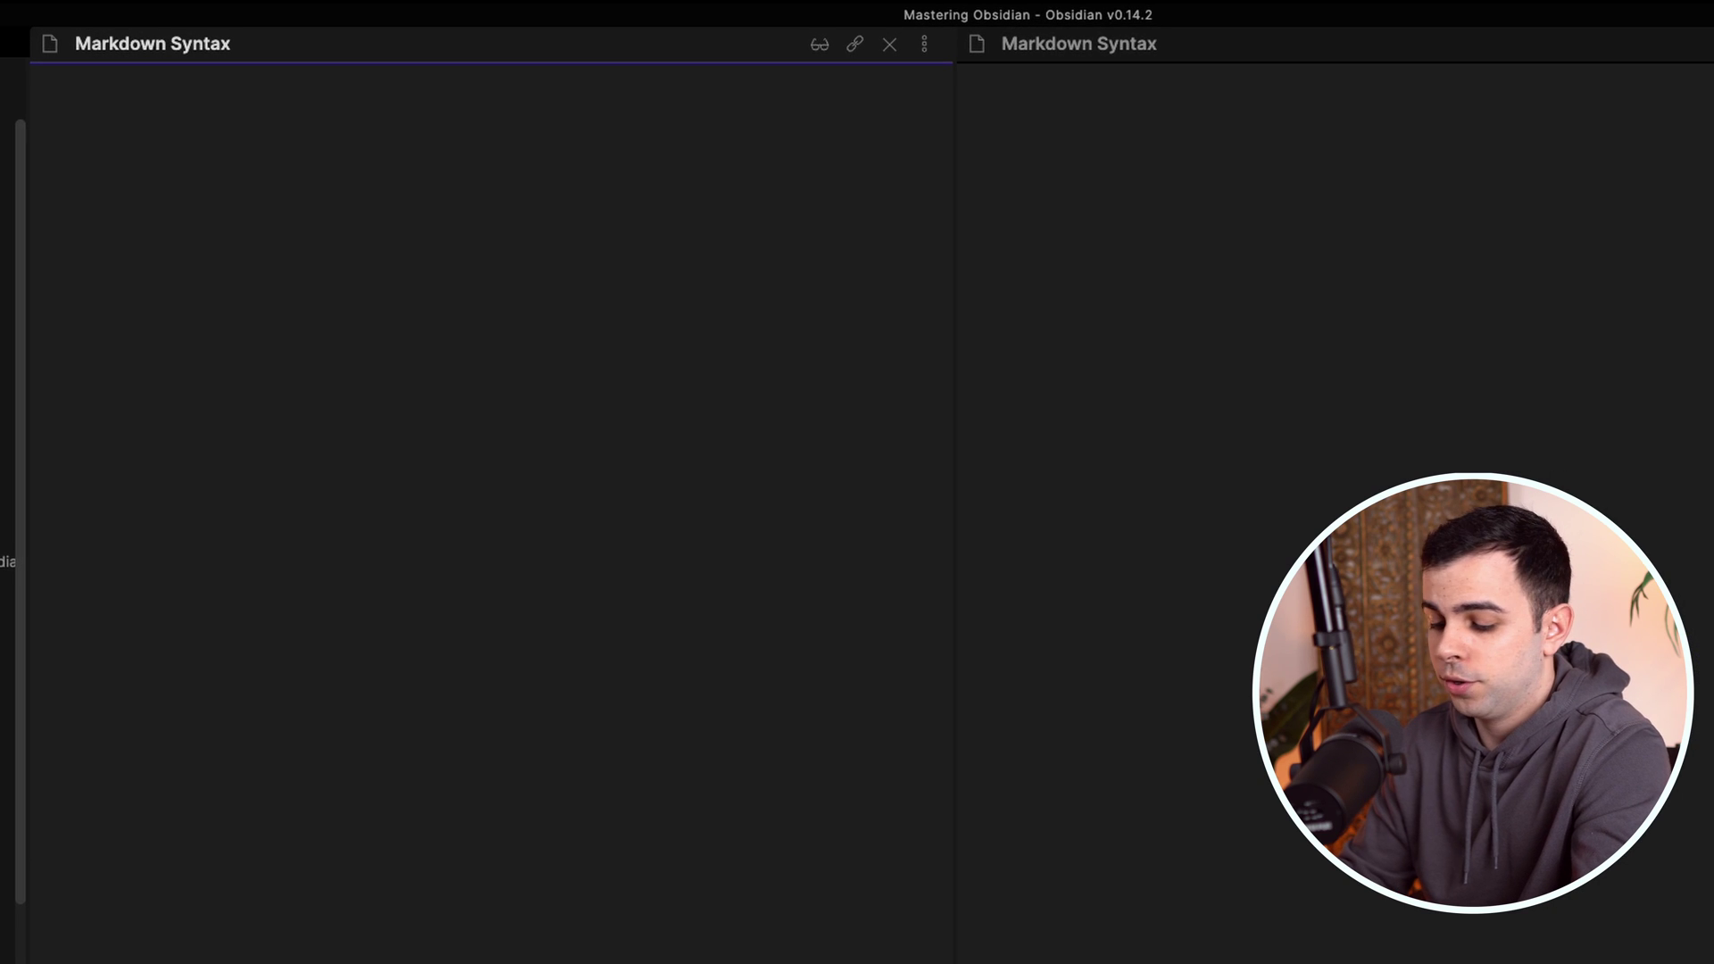
Write six Markdown headings at levels one to six, named "Header 1" through "Header 6"
text(# )
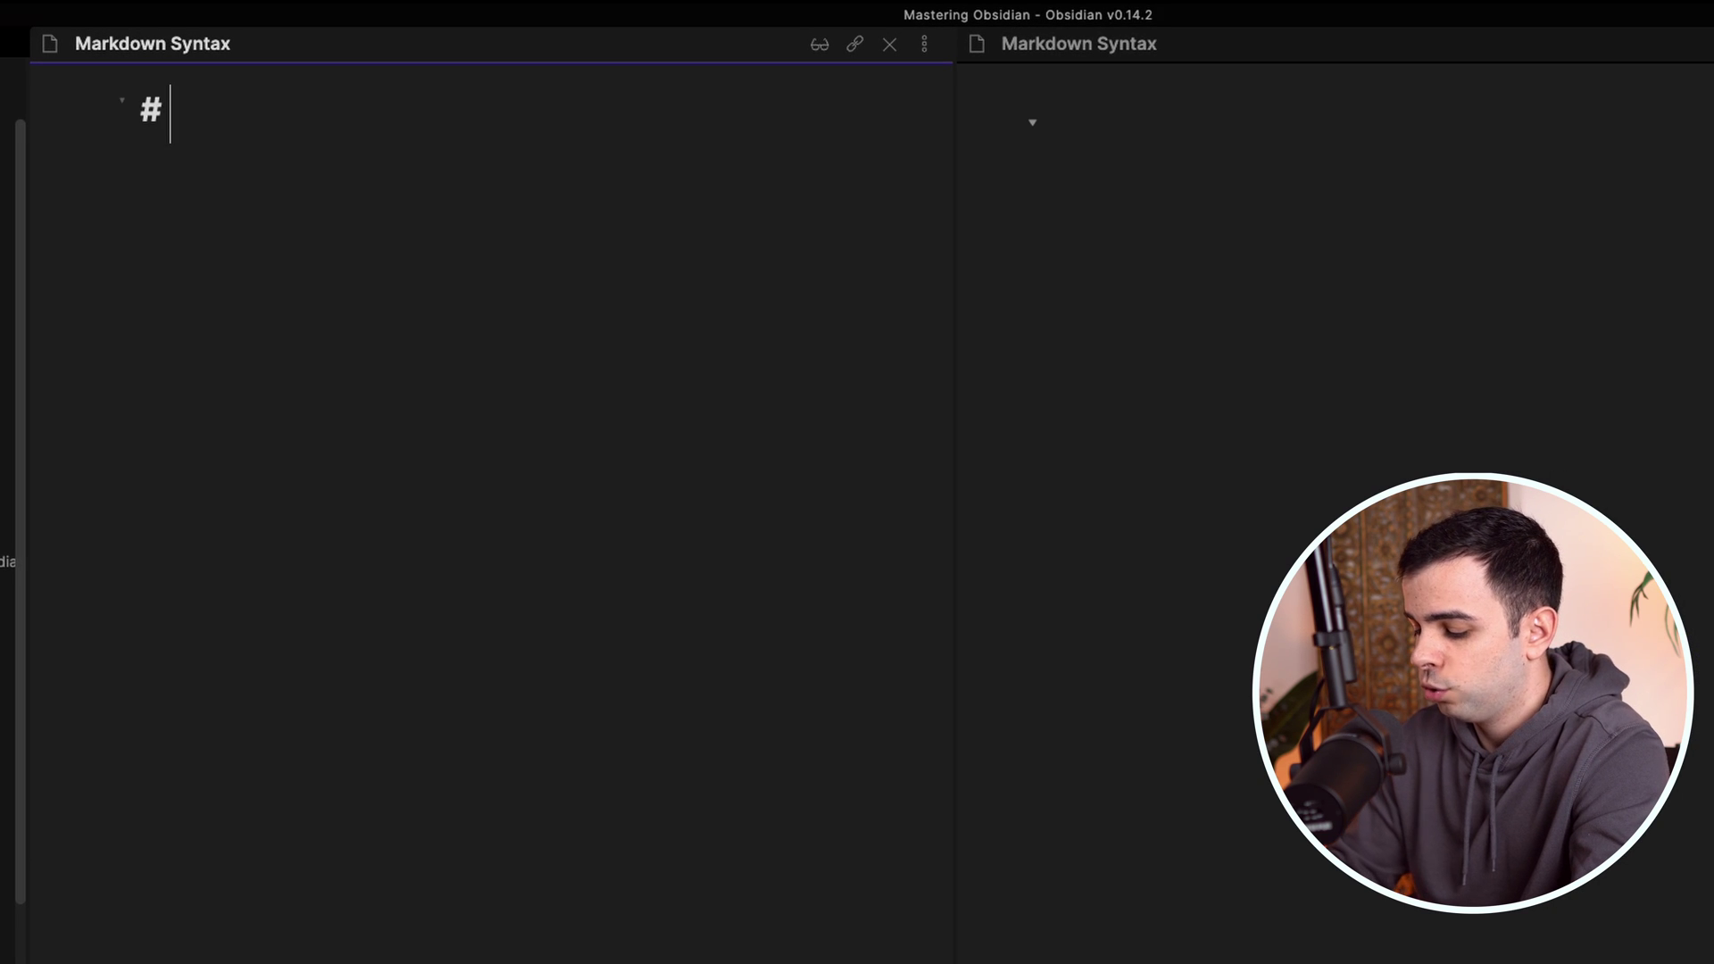
text(Header 1)
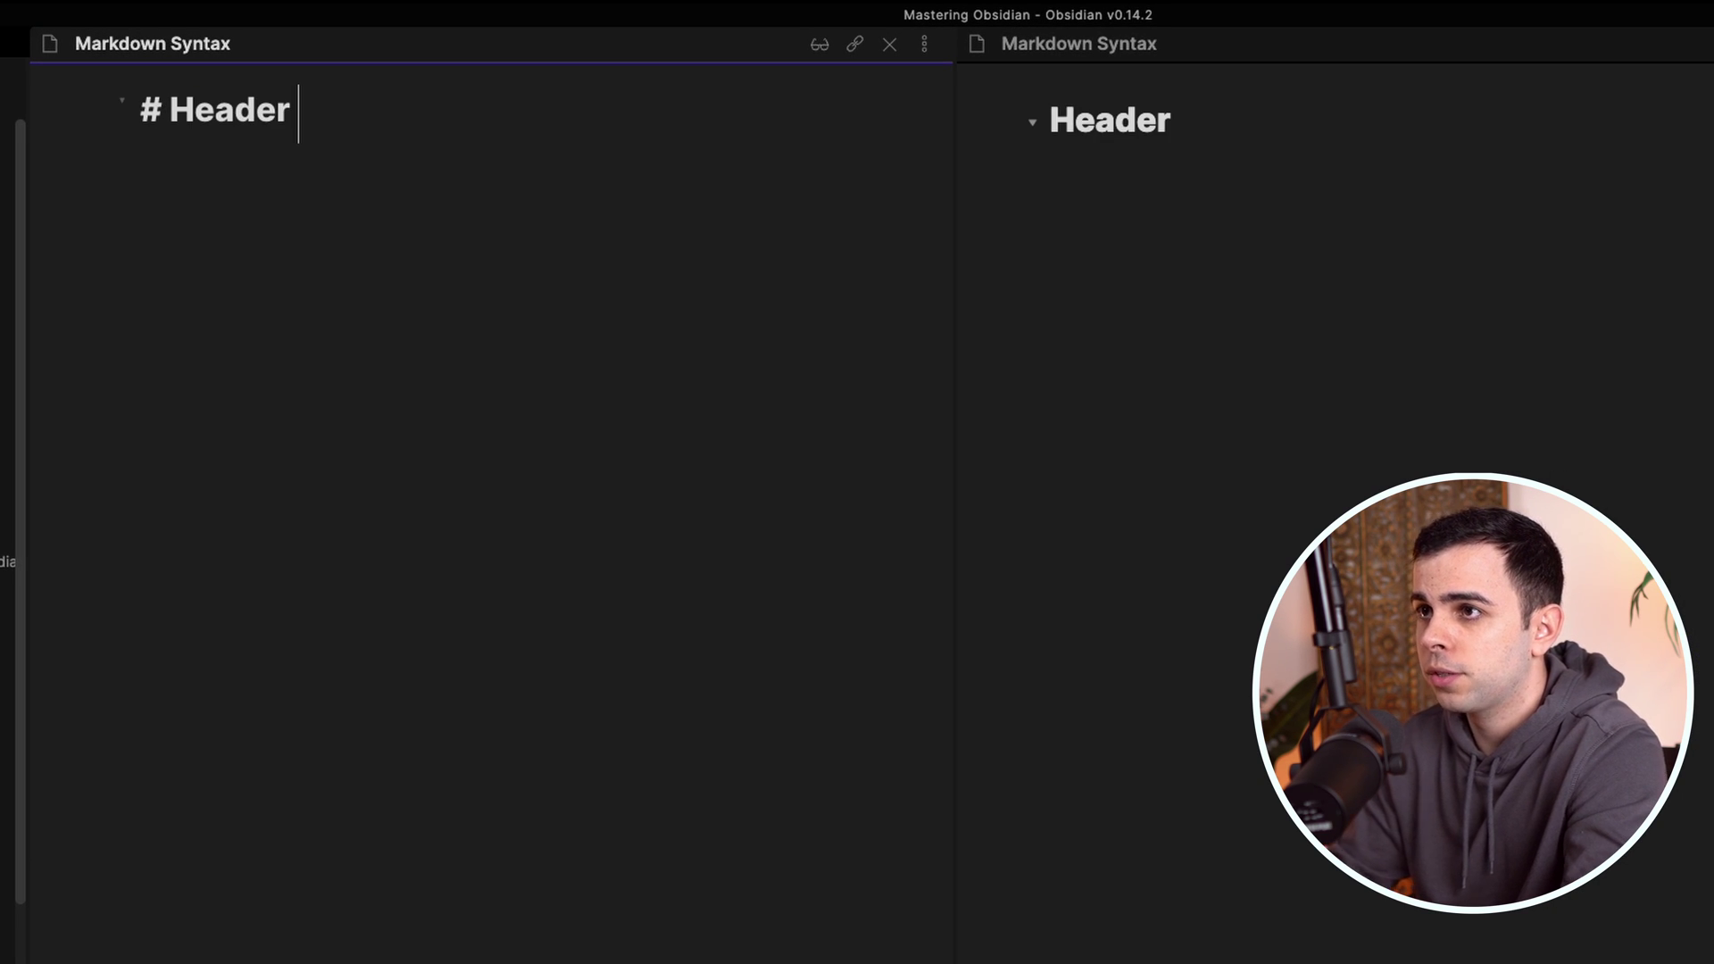
key(Return)
text(## Header )
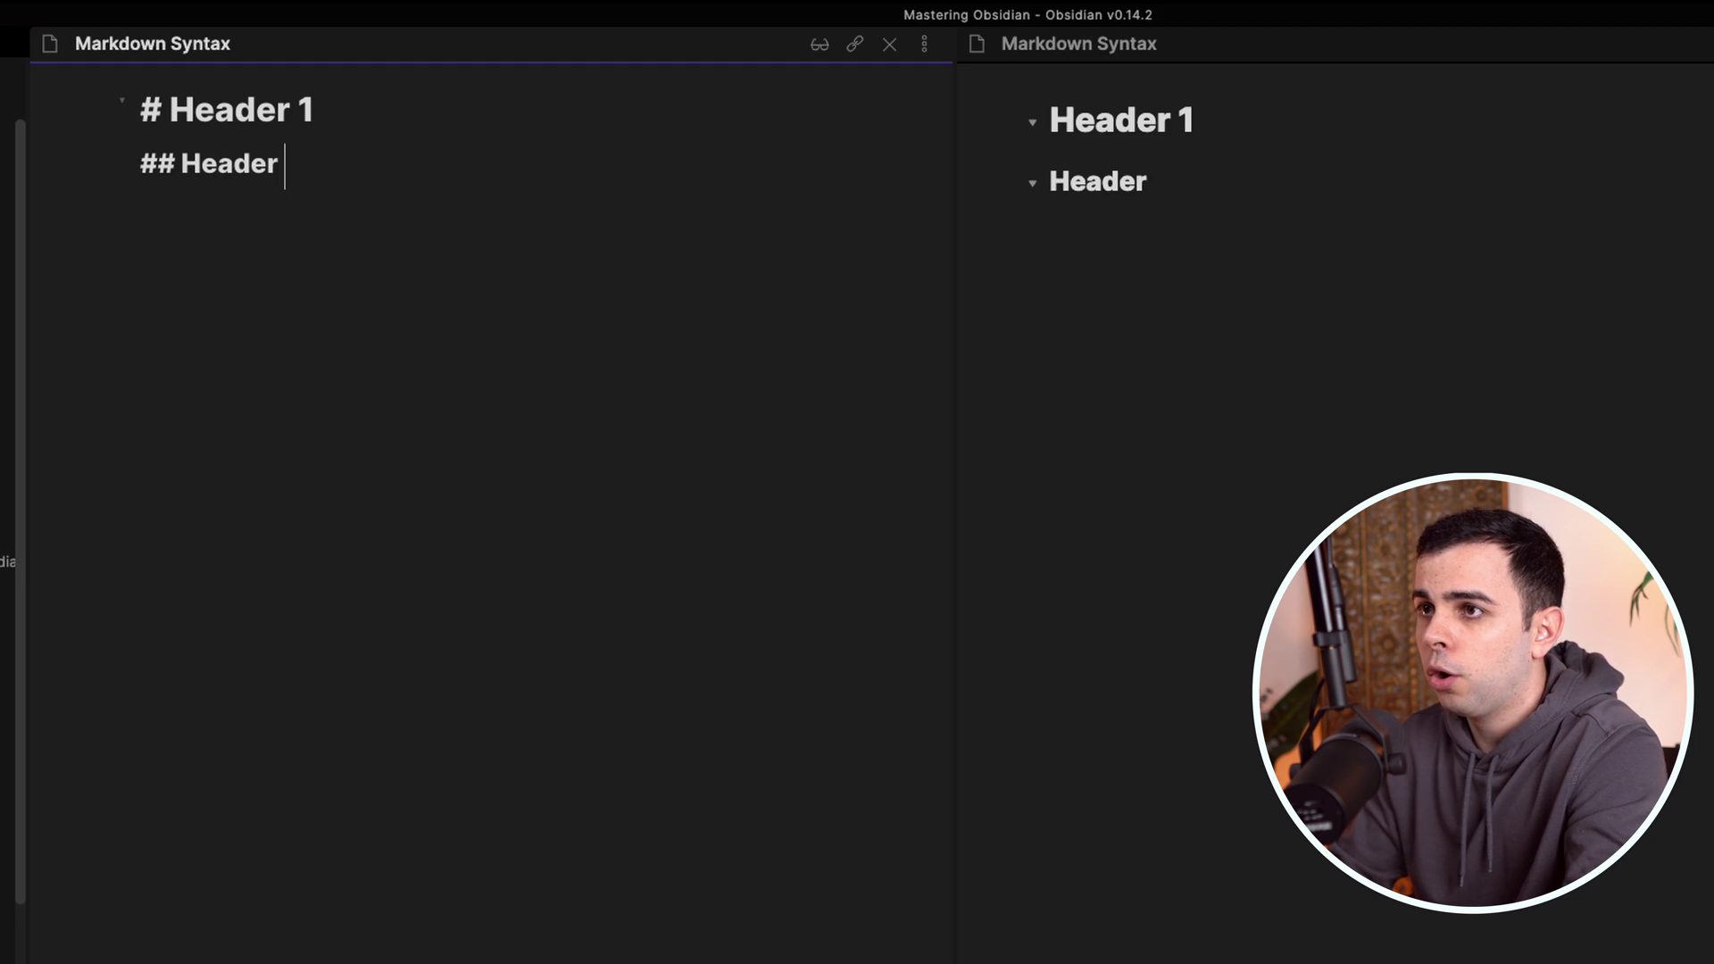
text(2)
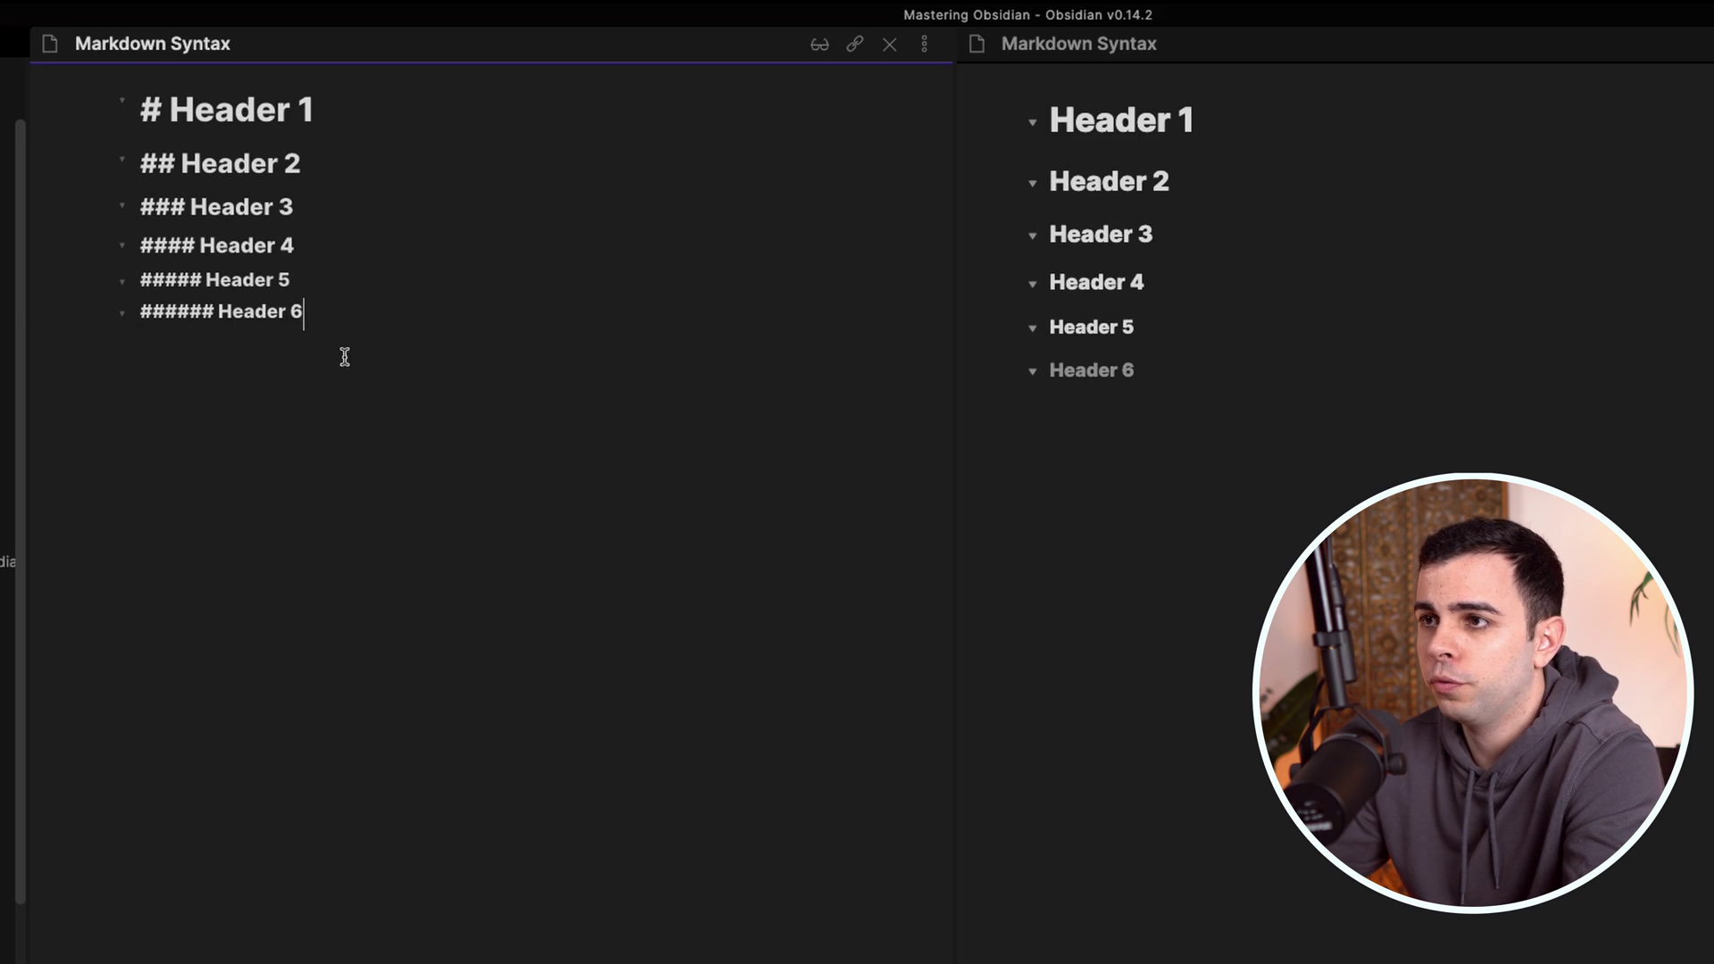
Add the line "Something" beneath Header 6 and collapse that heading
key(Return)
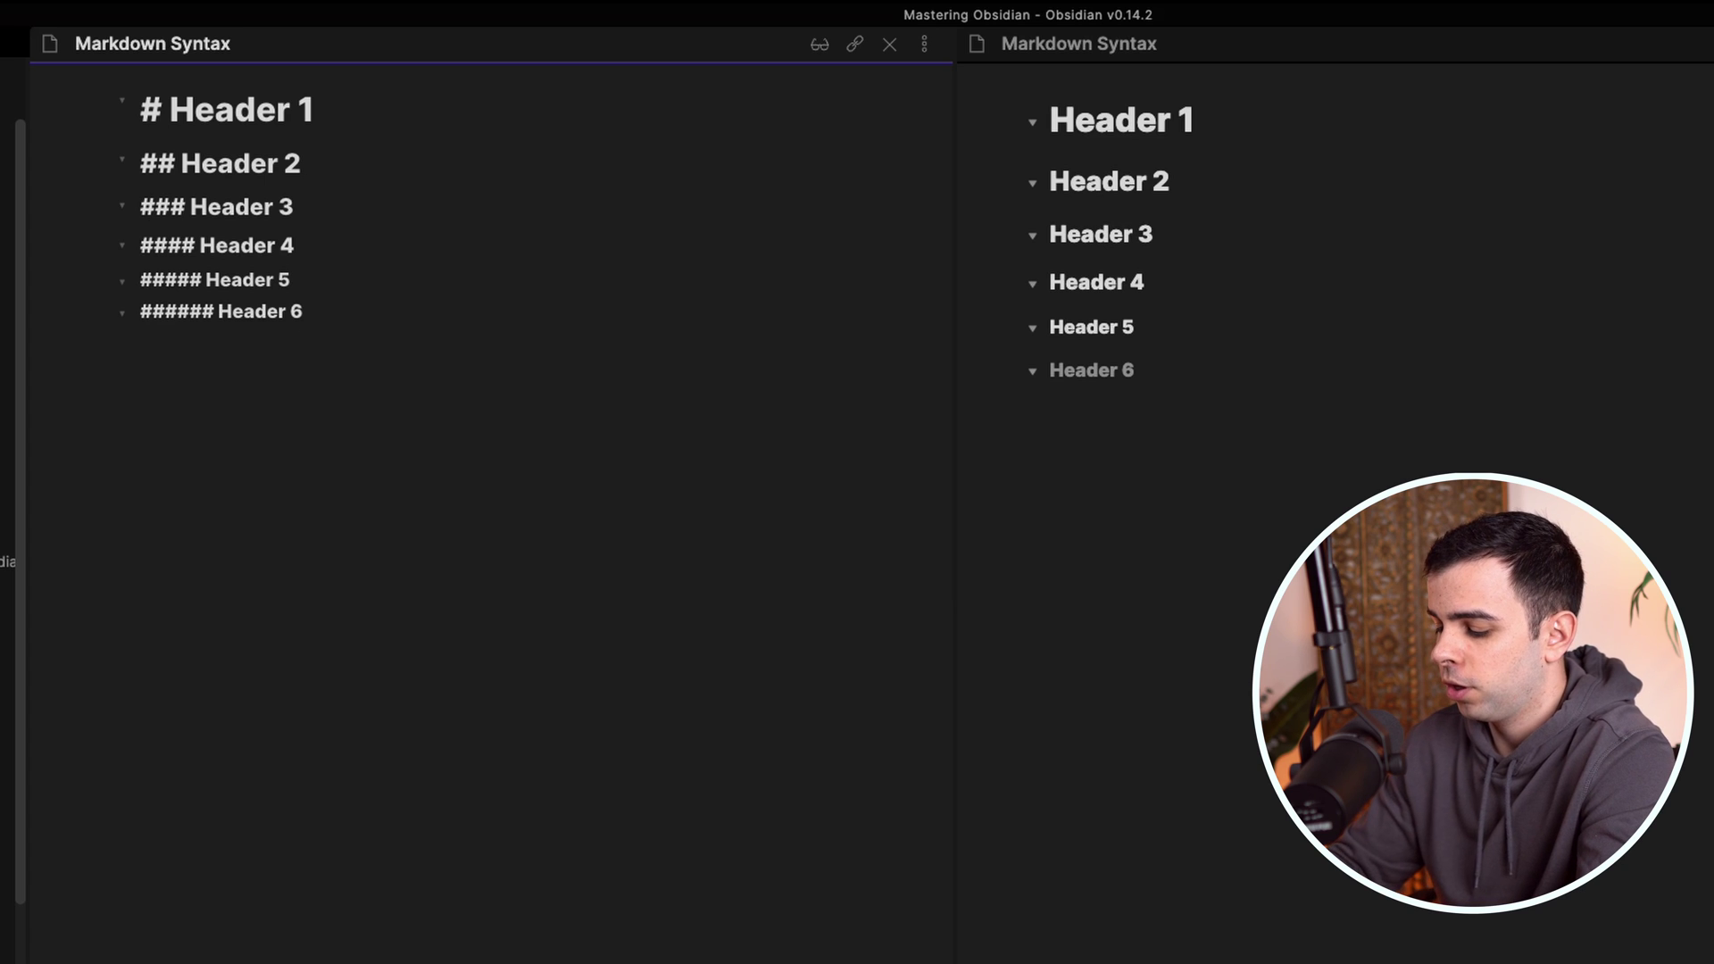
text(Something)
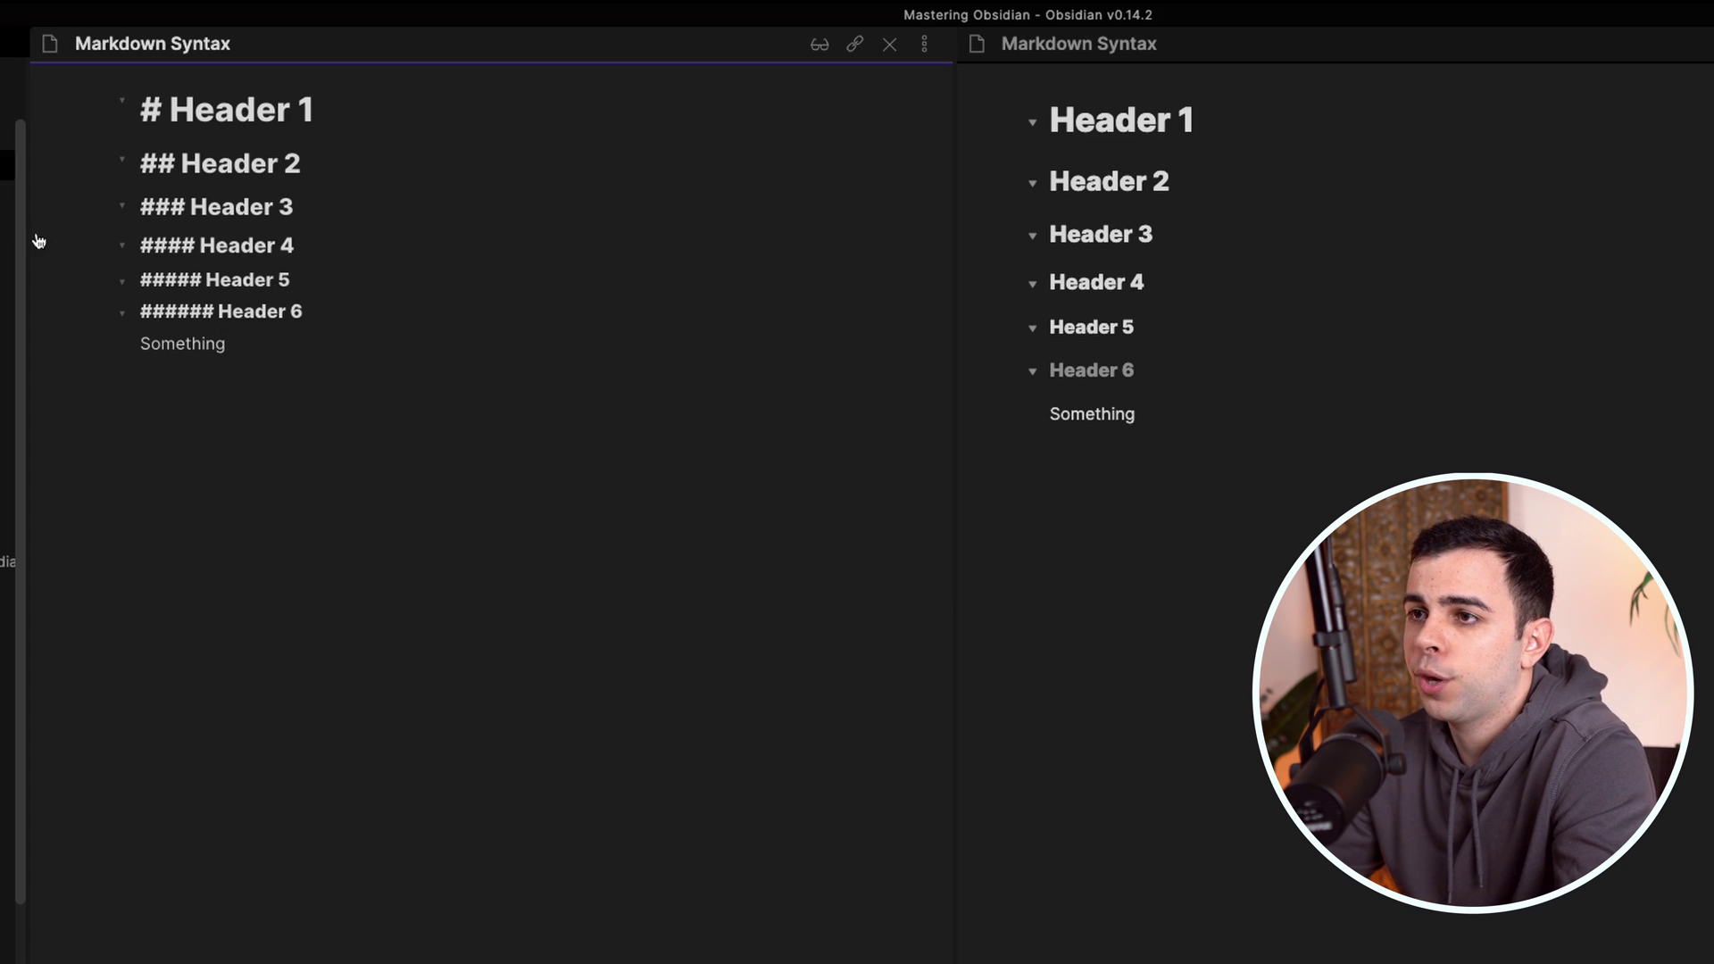
click(124, 314)
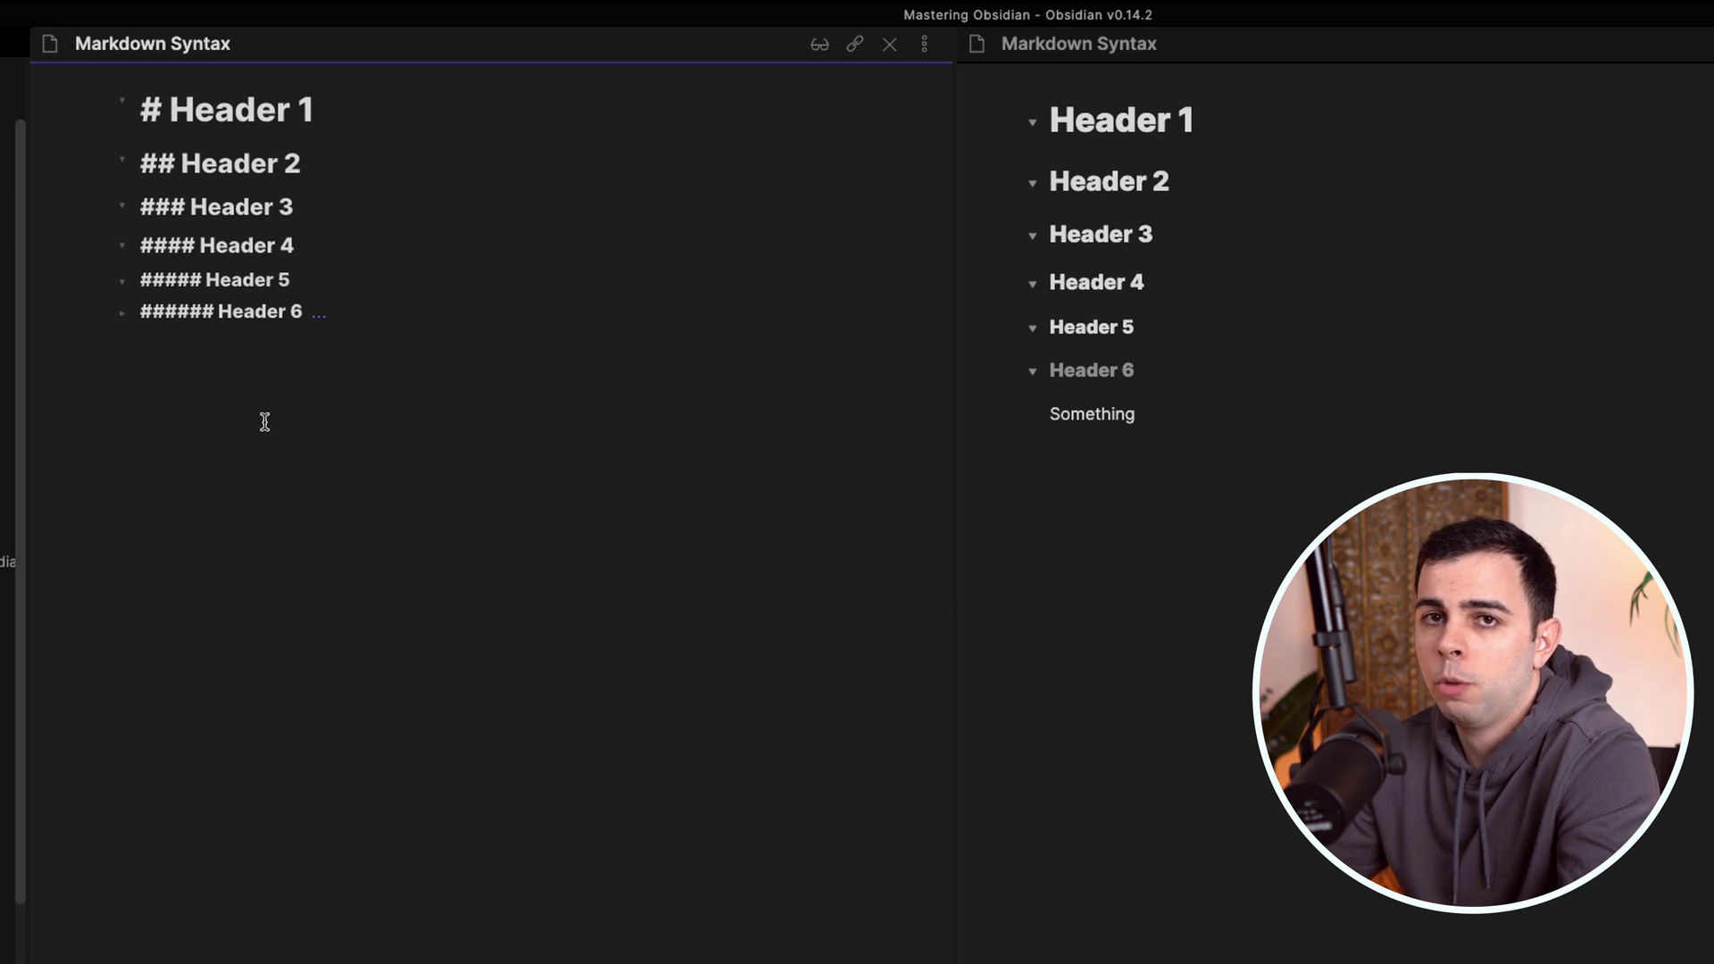
Insert the line "Something" directly beneath Header 3
click(309, 218)
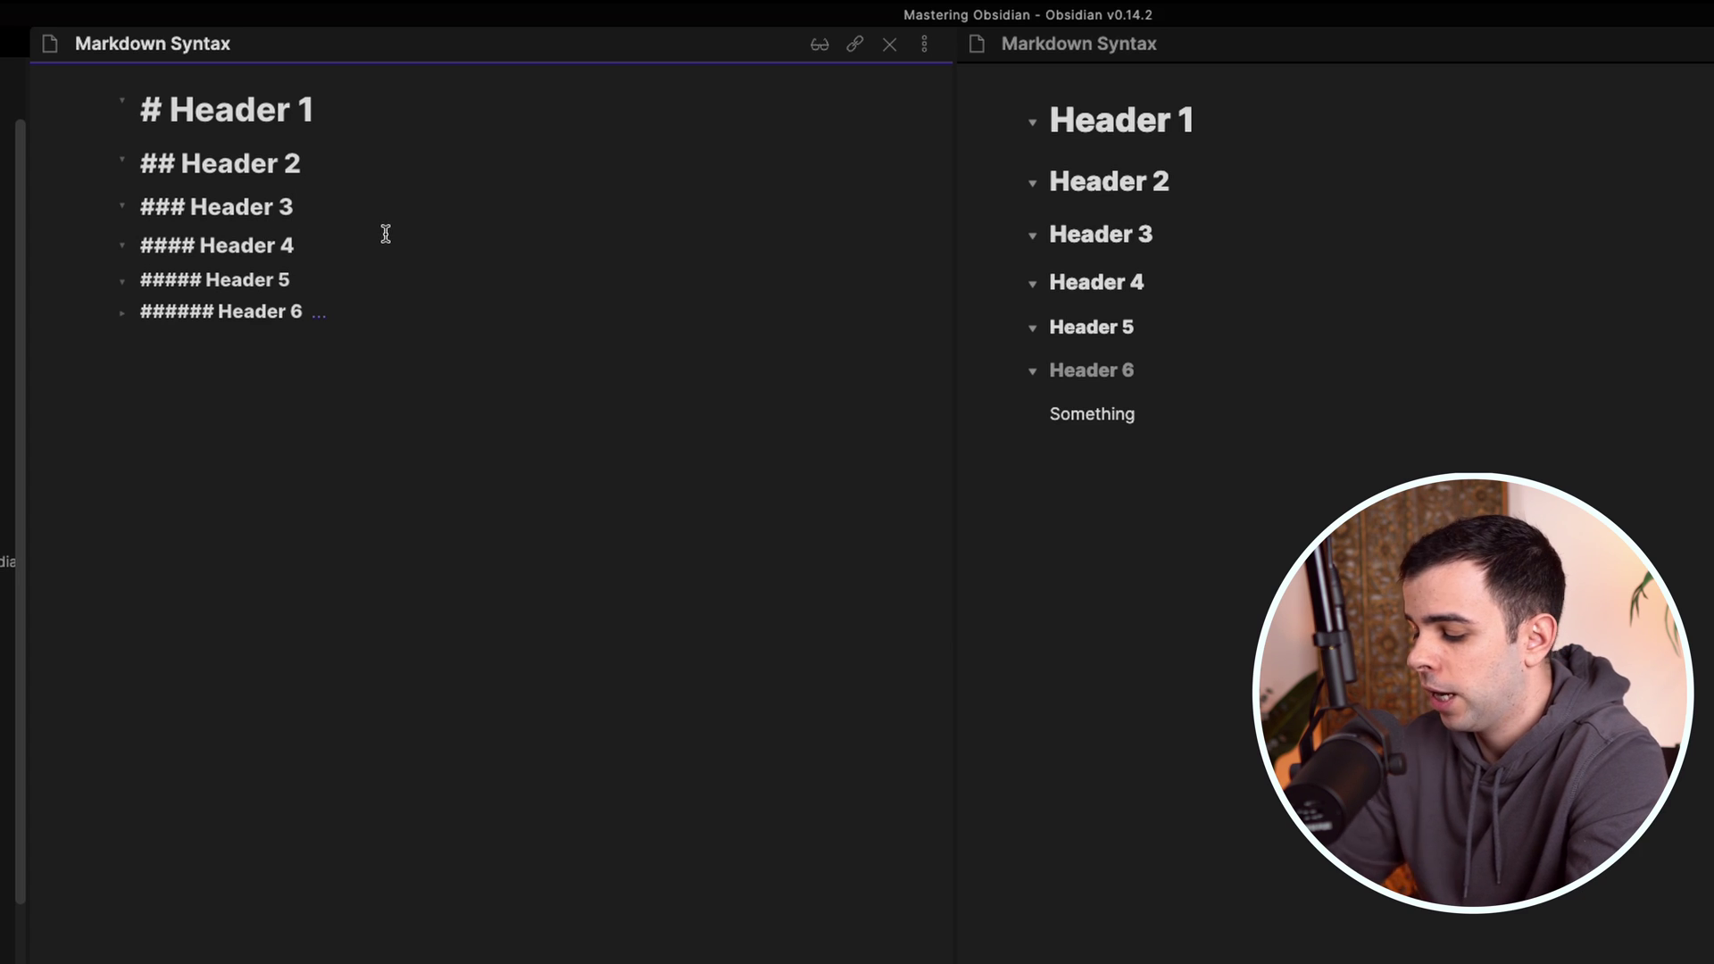
key(Return)
text(Something)
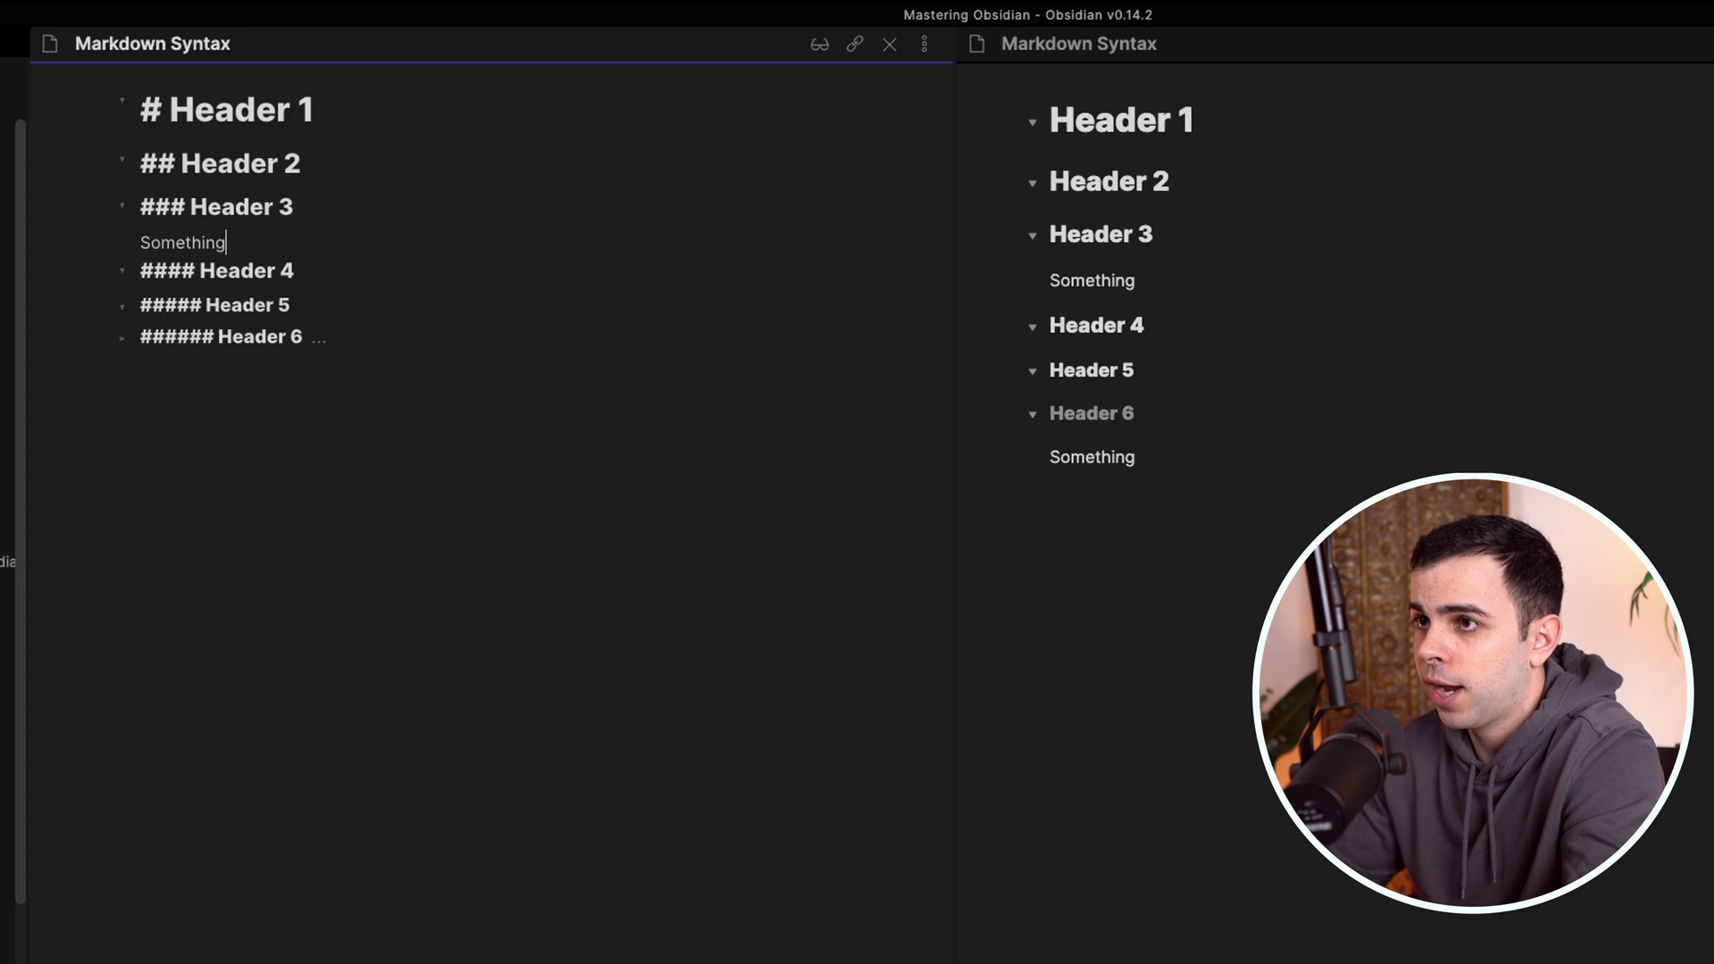
Undo the test lines reading "Something" beneath Header 3 and Header 6
key(ctrl+z)
key(ctrl+z)
key(ctrl+z)
Add the tag "#tag" below the headings, leaving a blank line between them
text(#)
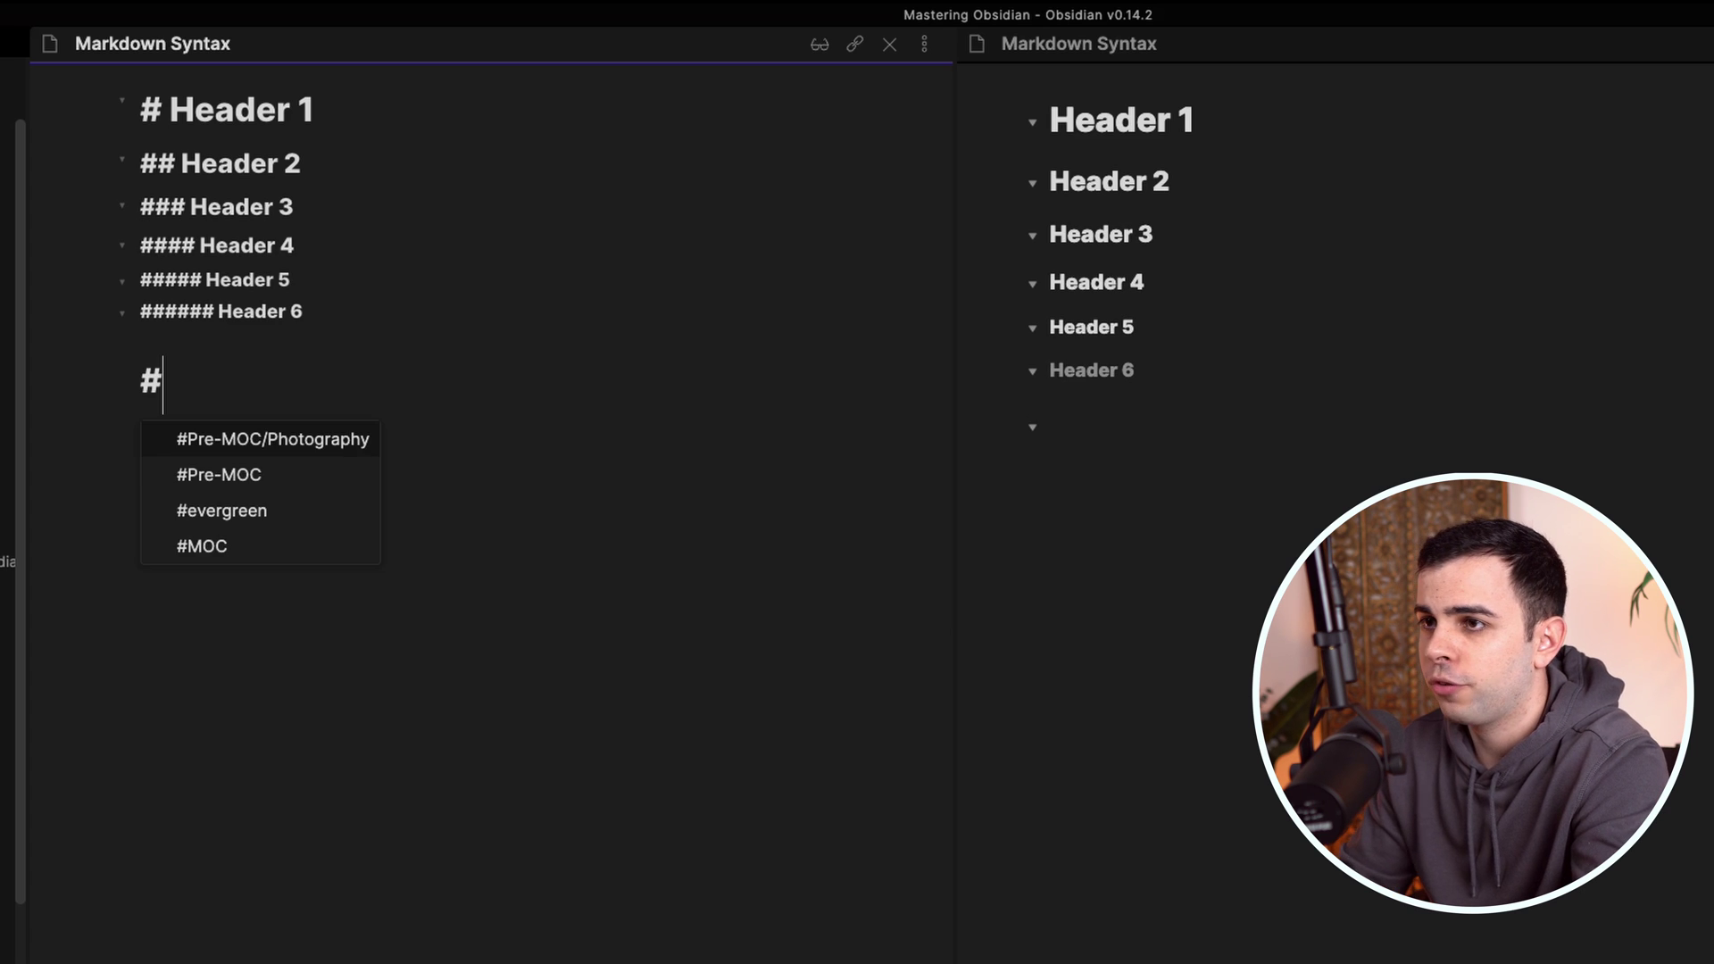
key(BackSpace)
text(tag)
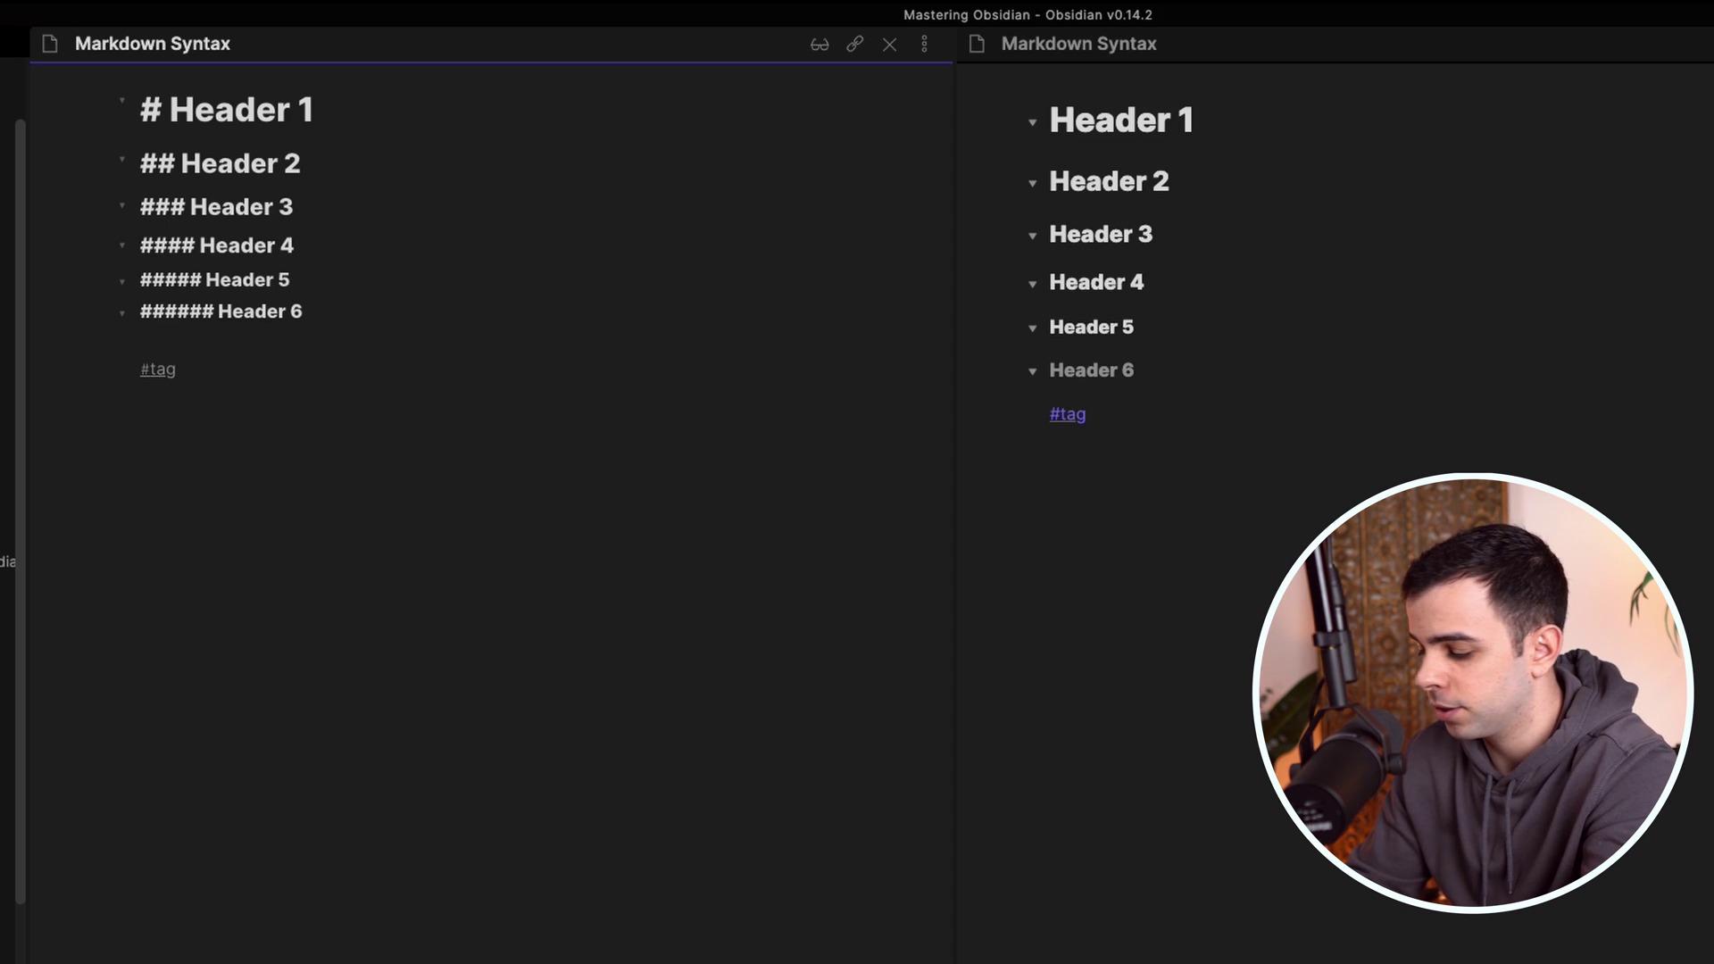
Add two italic examples below the tag: "_italics_" with underscores and "*italic*" with asterisks
text(_italics_)
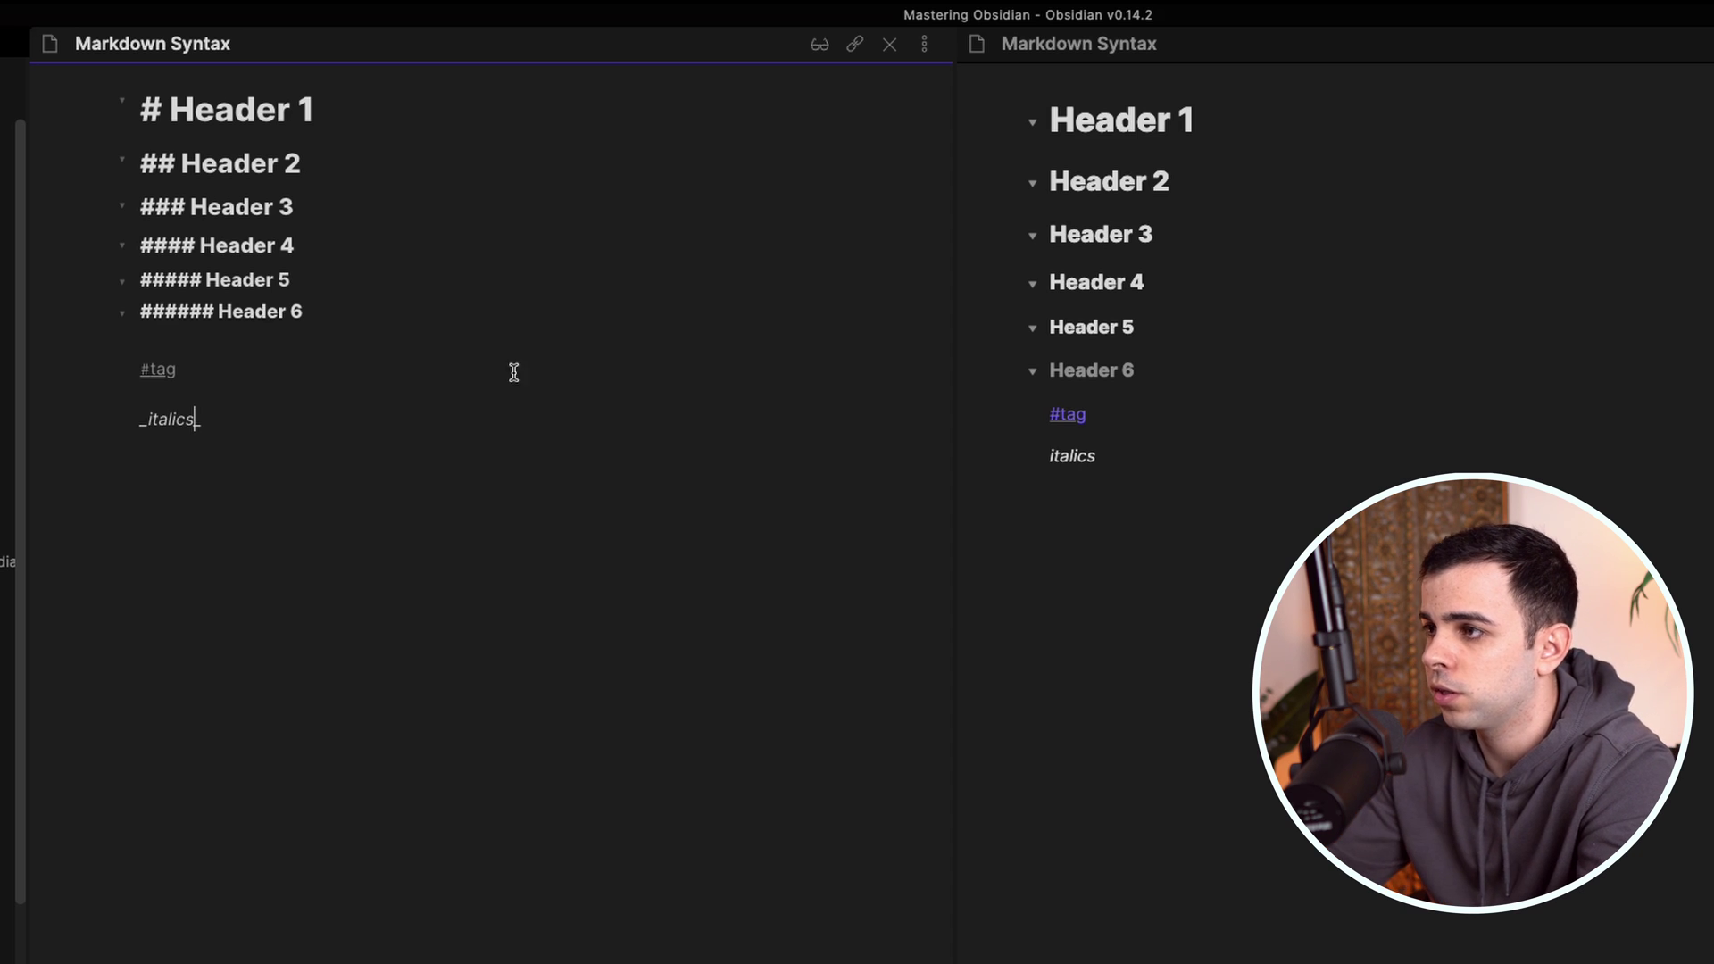
click(313, 402)
key(Down)
key(End)
key(Return)
text(*italic*)
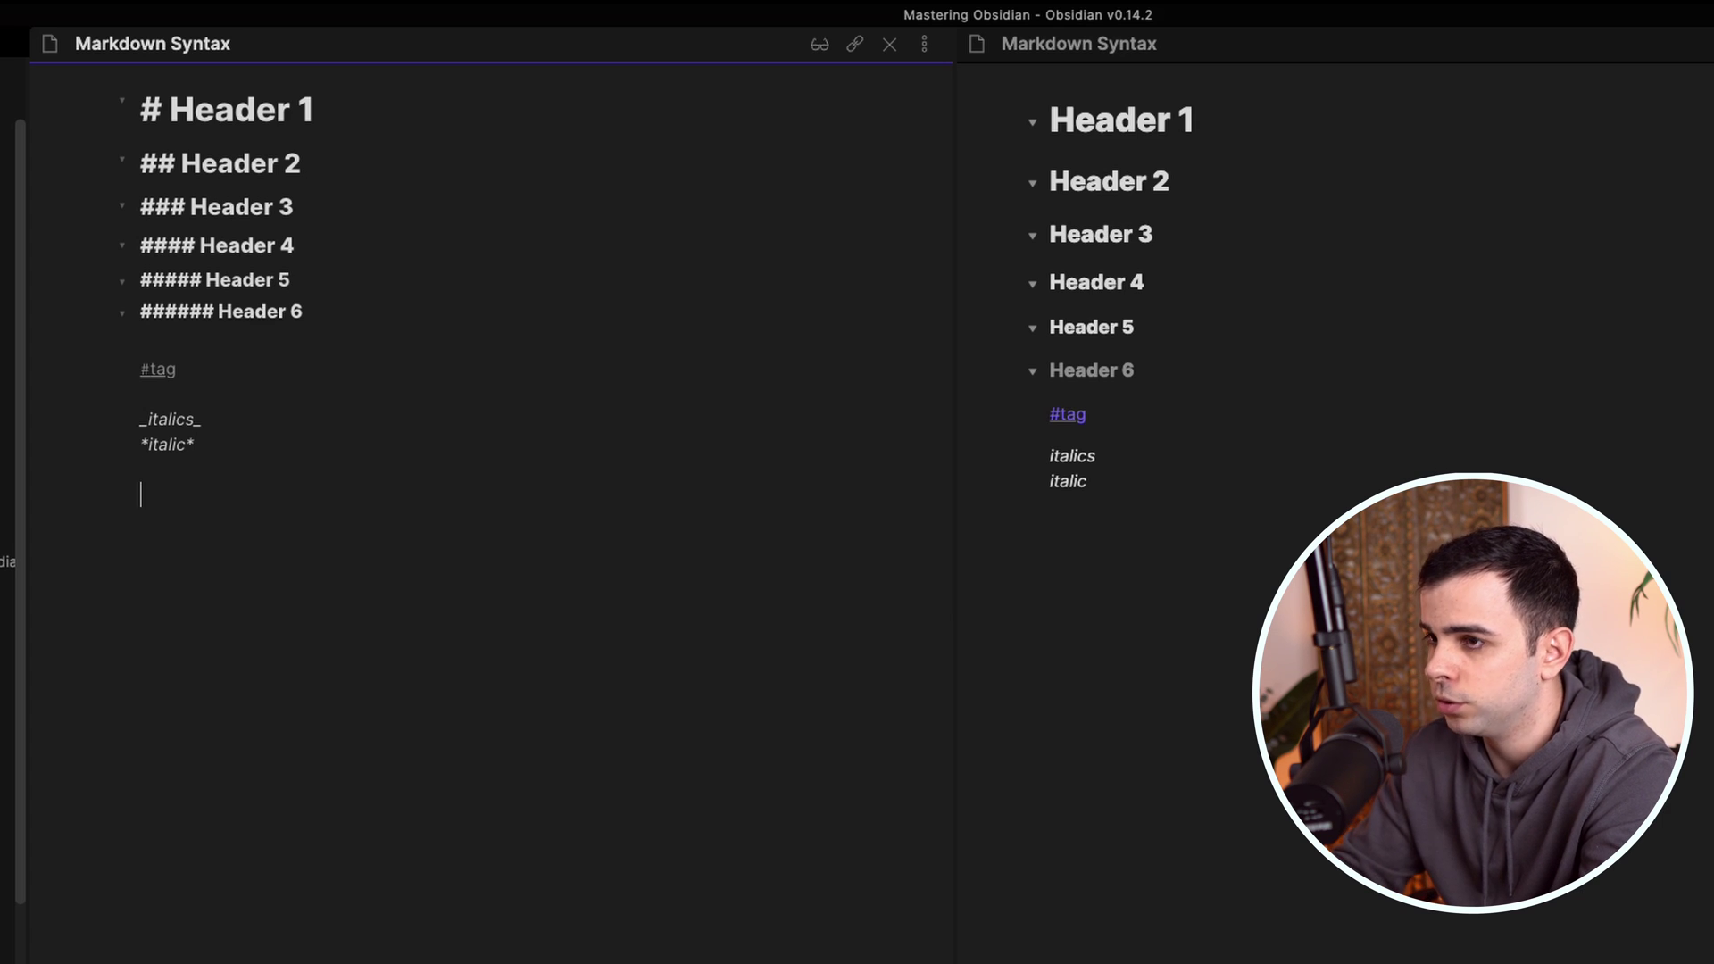
Add two bold examples below the italics: "__bold__" with double underscores and "**bold**" with double asterisks
text(__bold__)
key(Return)
text(*bold**   )
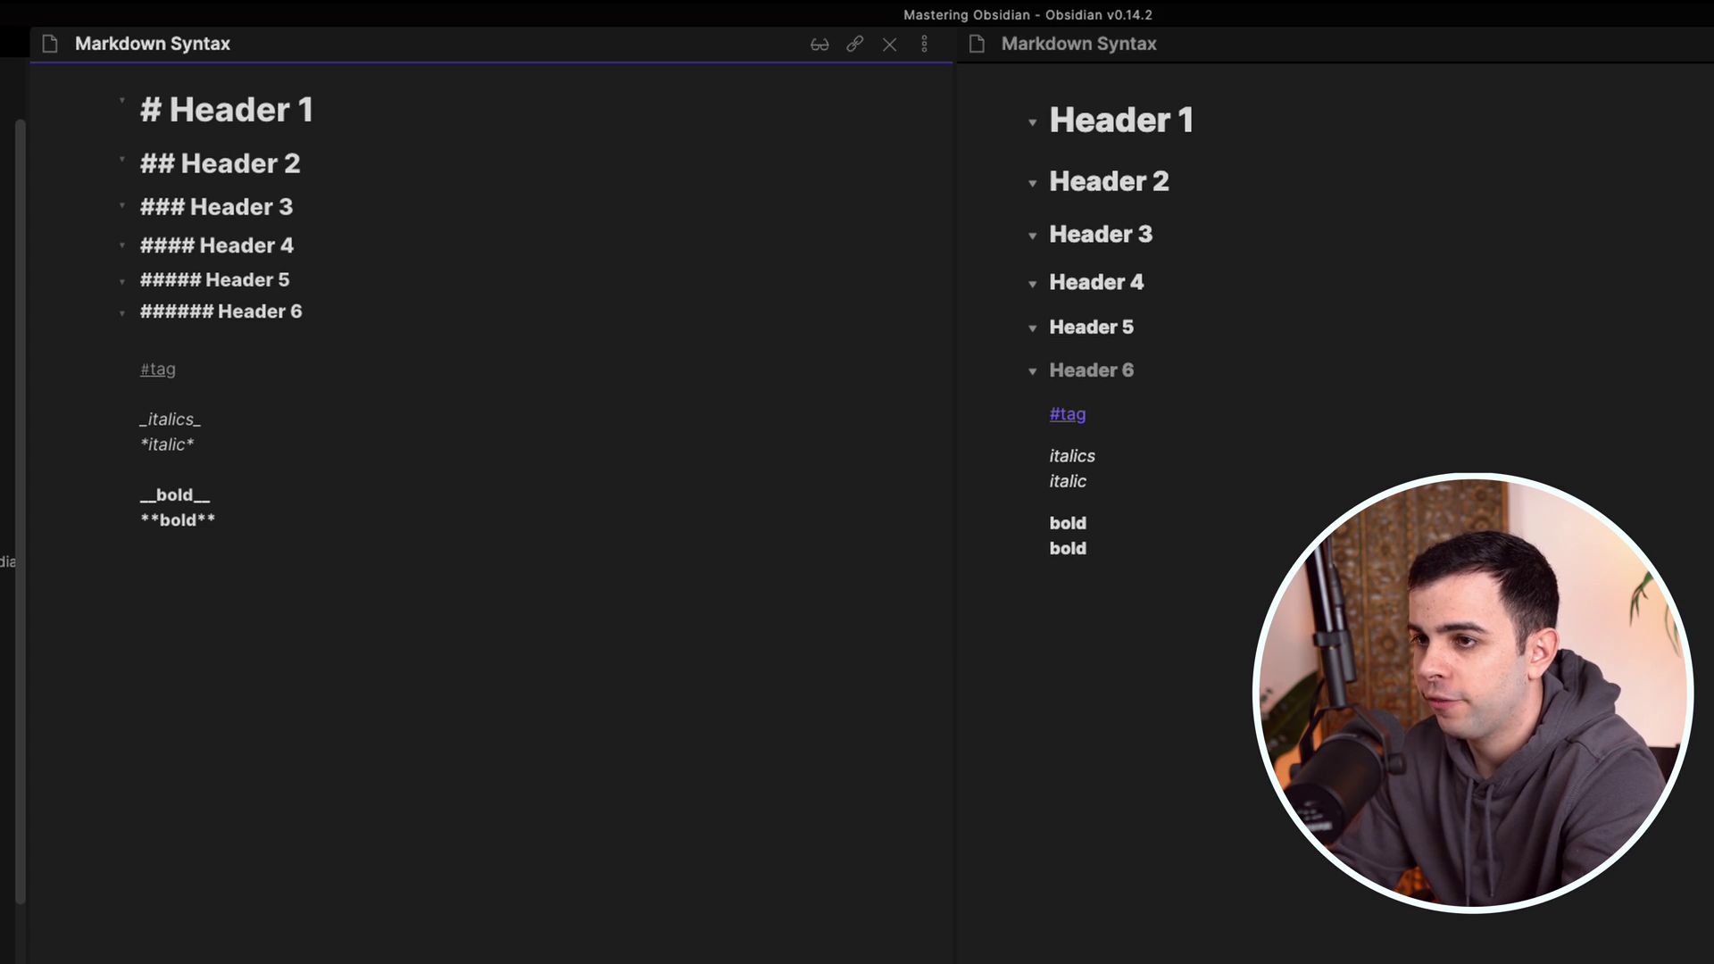
Add the strikethrough example "~~Strikethrough~~" below the bold lines
text(~~)
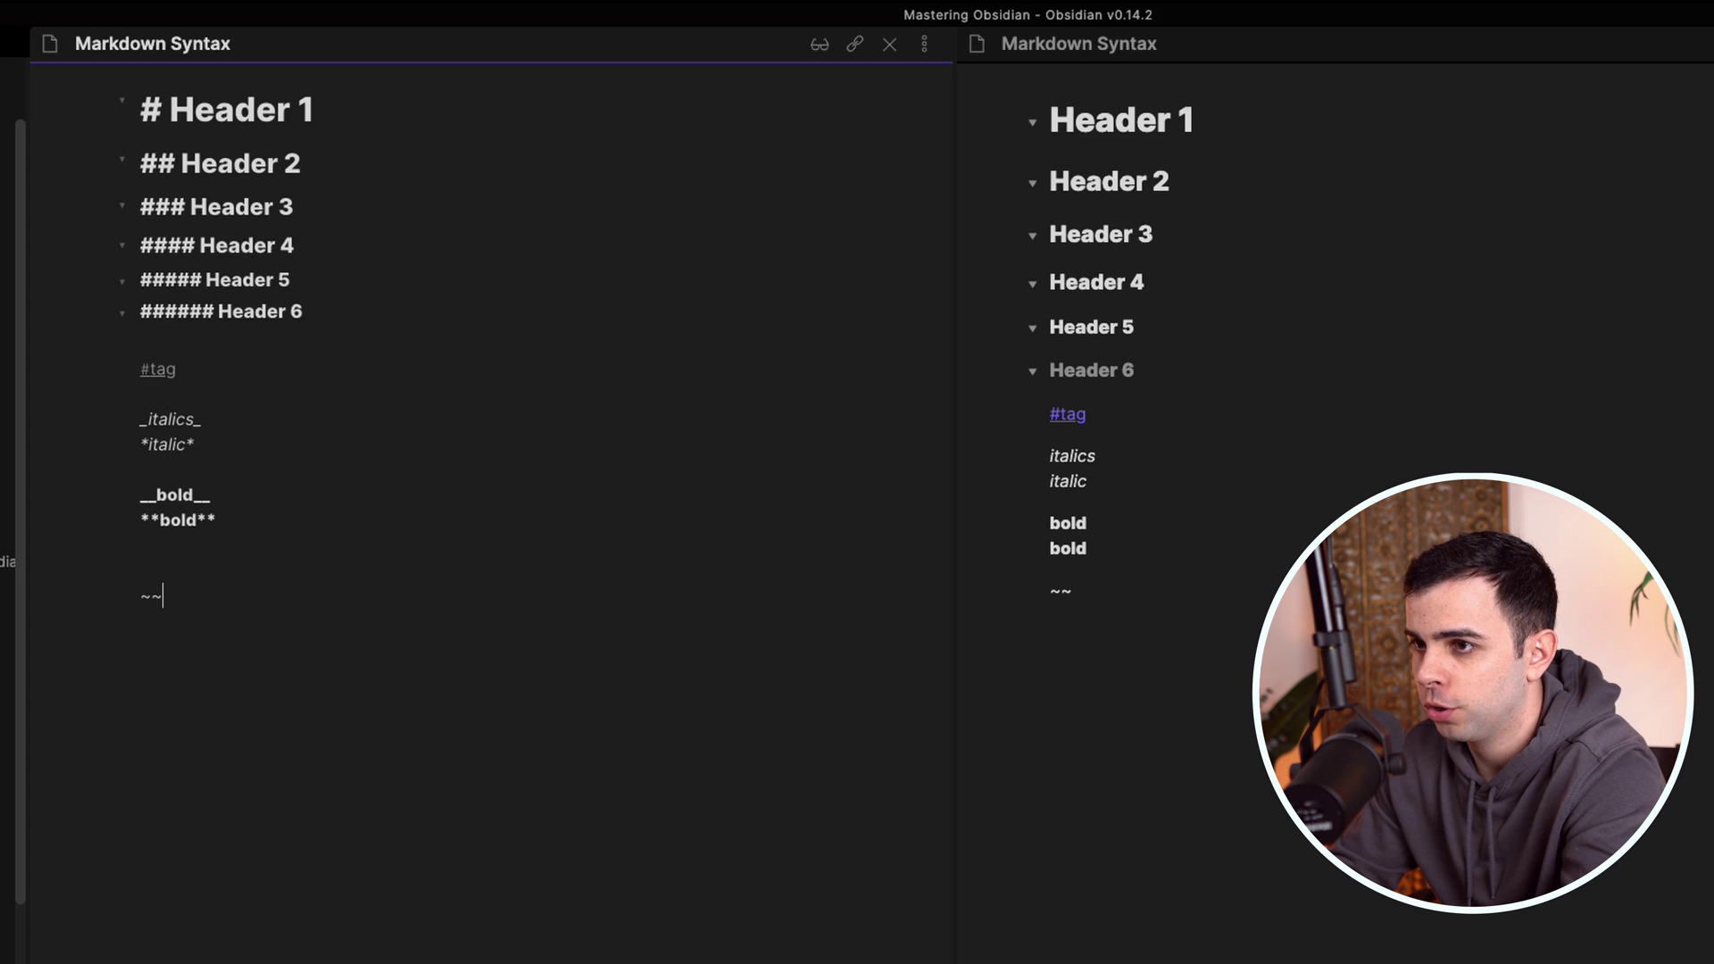
text(Strikethro)
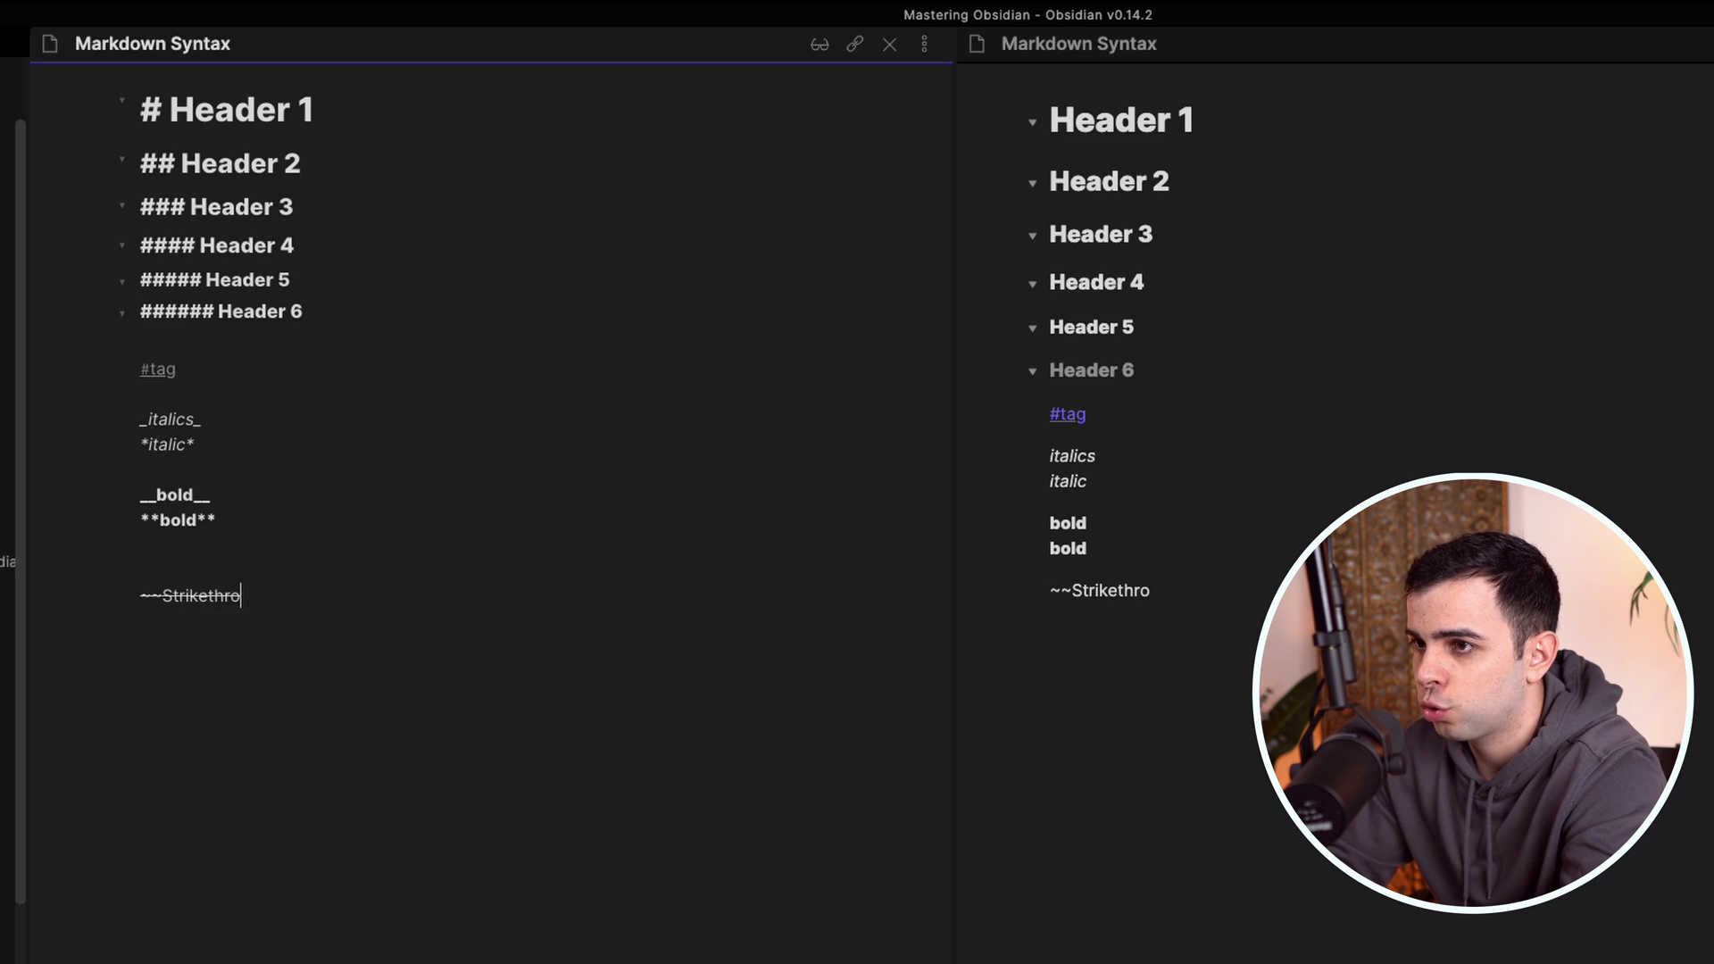
text(ugh~~)
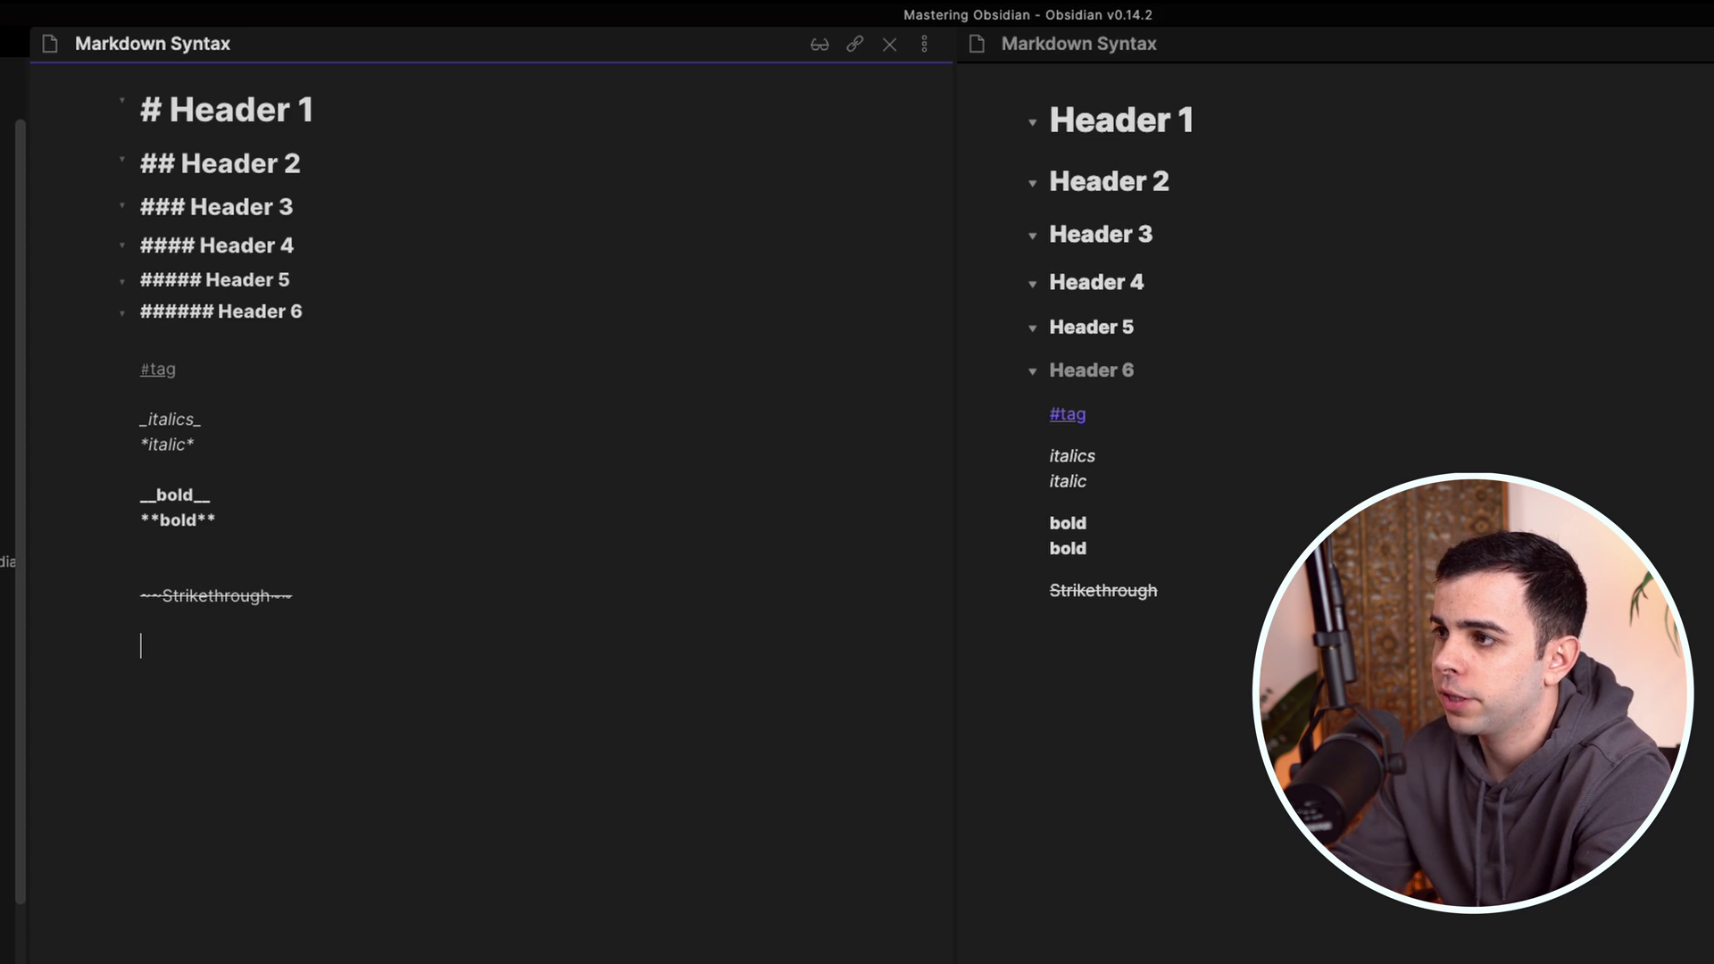
drag(1158, 591, 1082, 601)
Add the highlight example "==highlight==" below the strikethrough line
click(670, 668)
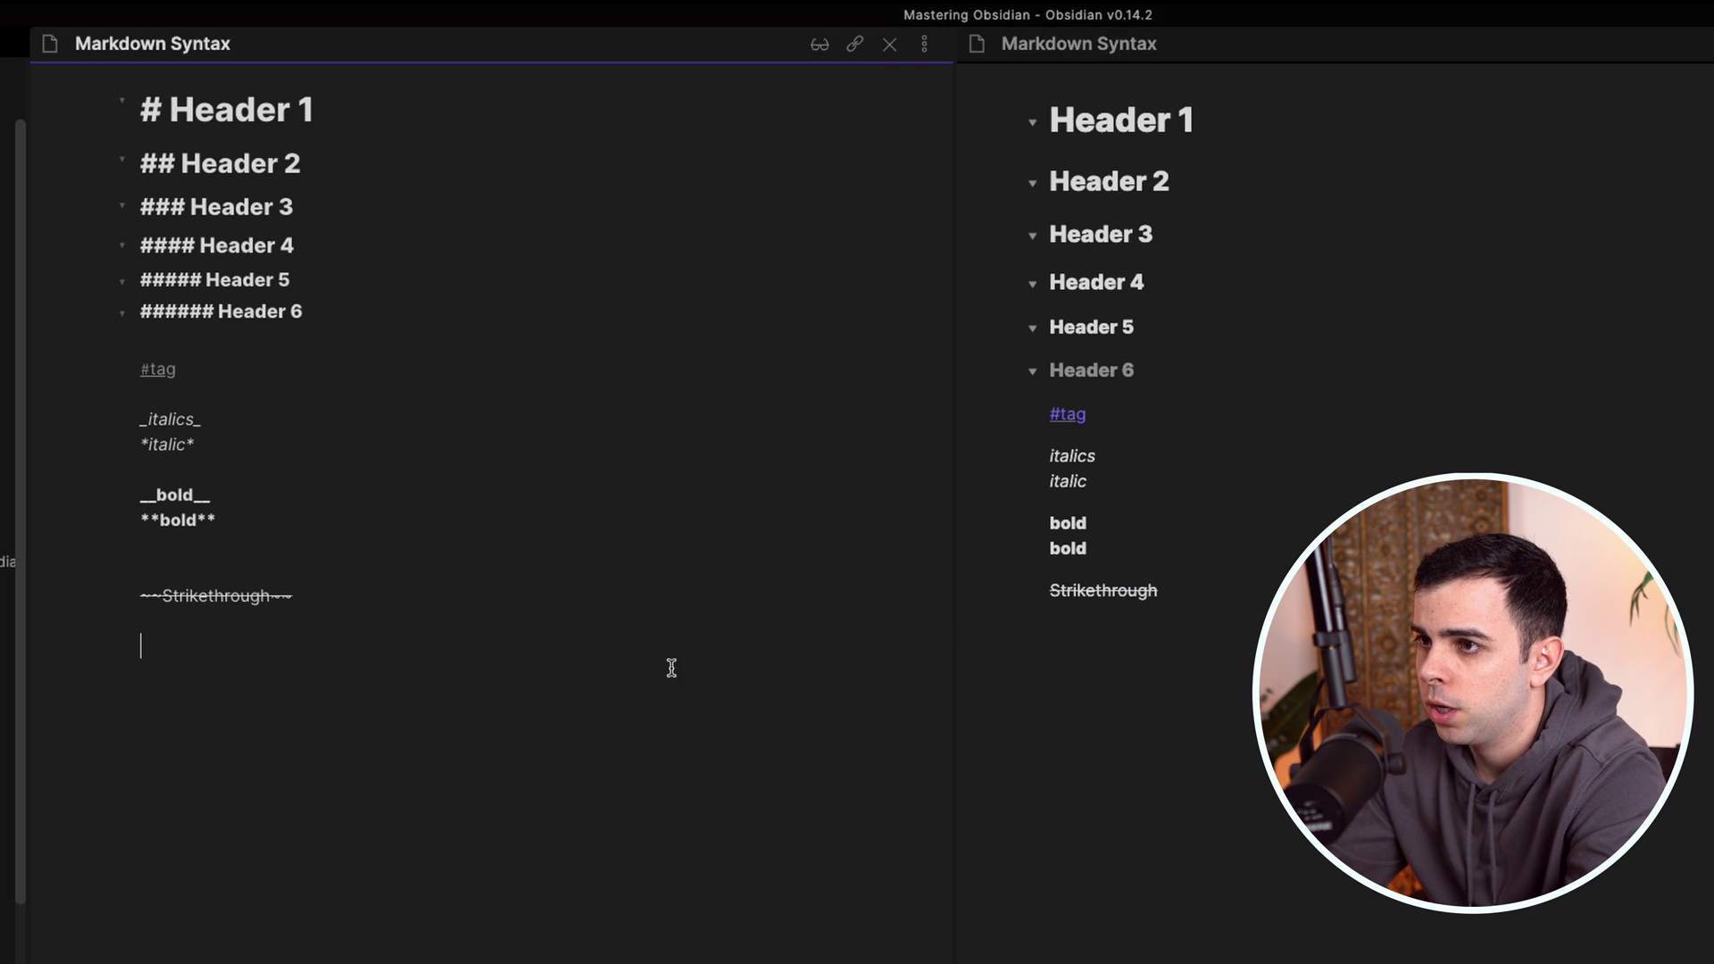
text(==hi)
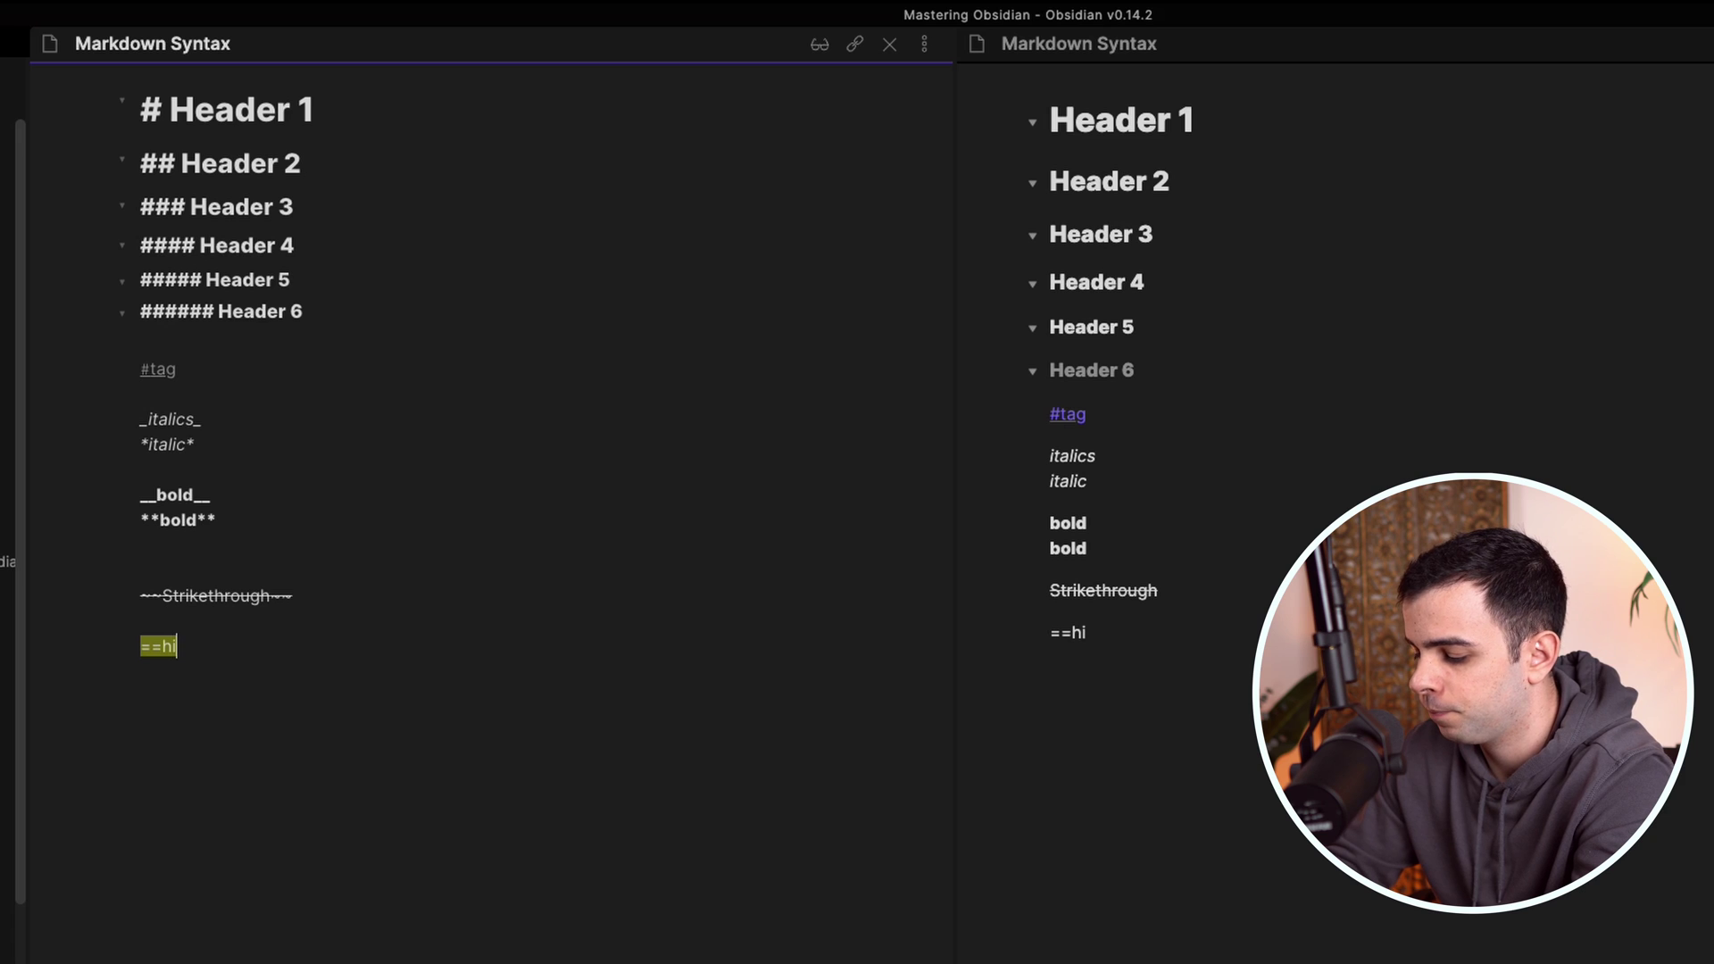
text(ghlight==   )
Begin a plain-text "Lists" section and label its first example with a hyphen in double quotes
text(Lists)
key(Return)
key(Return)
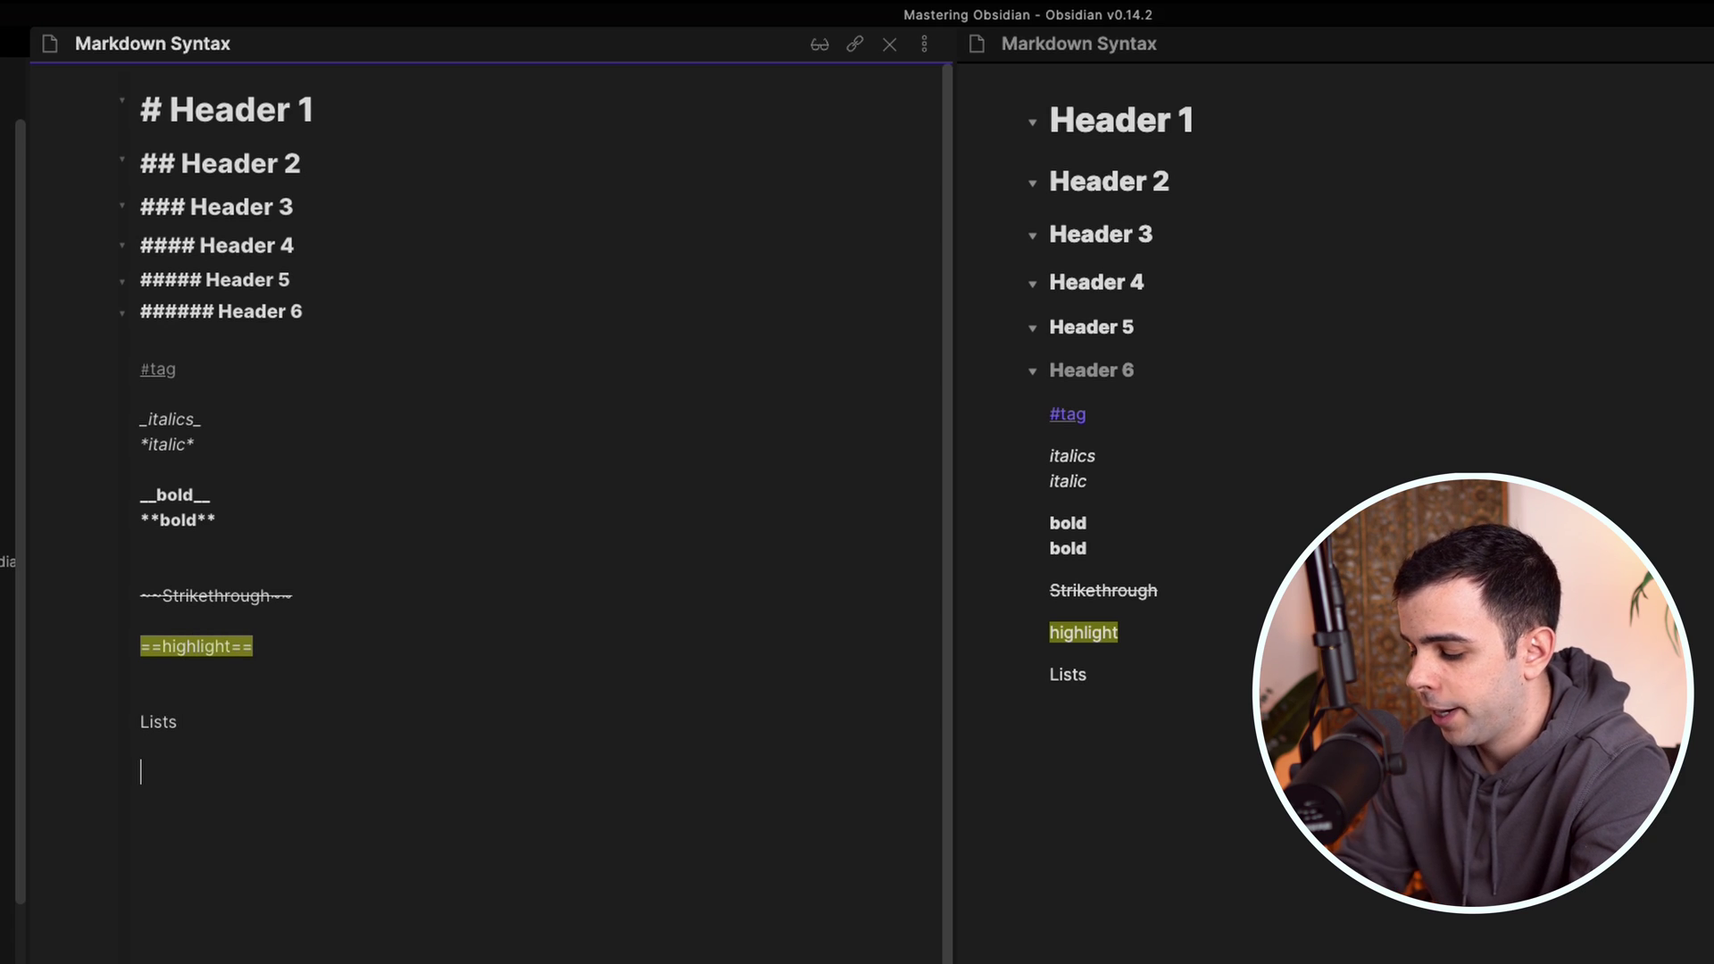
text(-)
Create a hyphen bullet list with the items "number 1", "fj", "f", "f" and "f"
text(-)
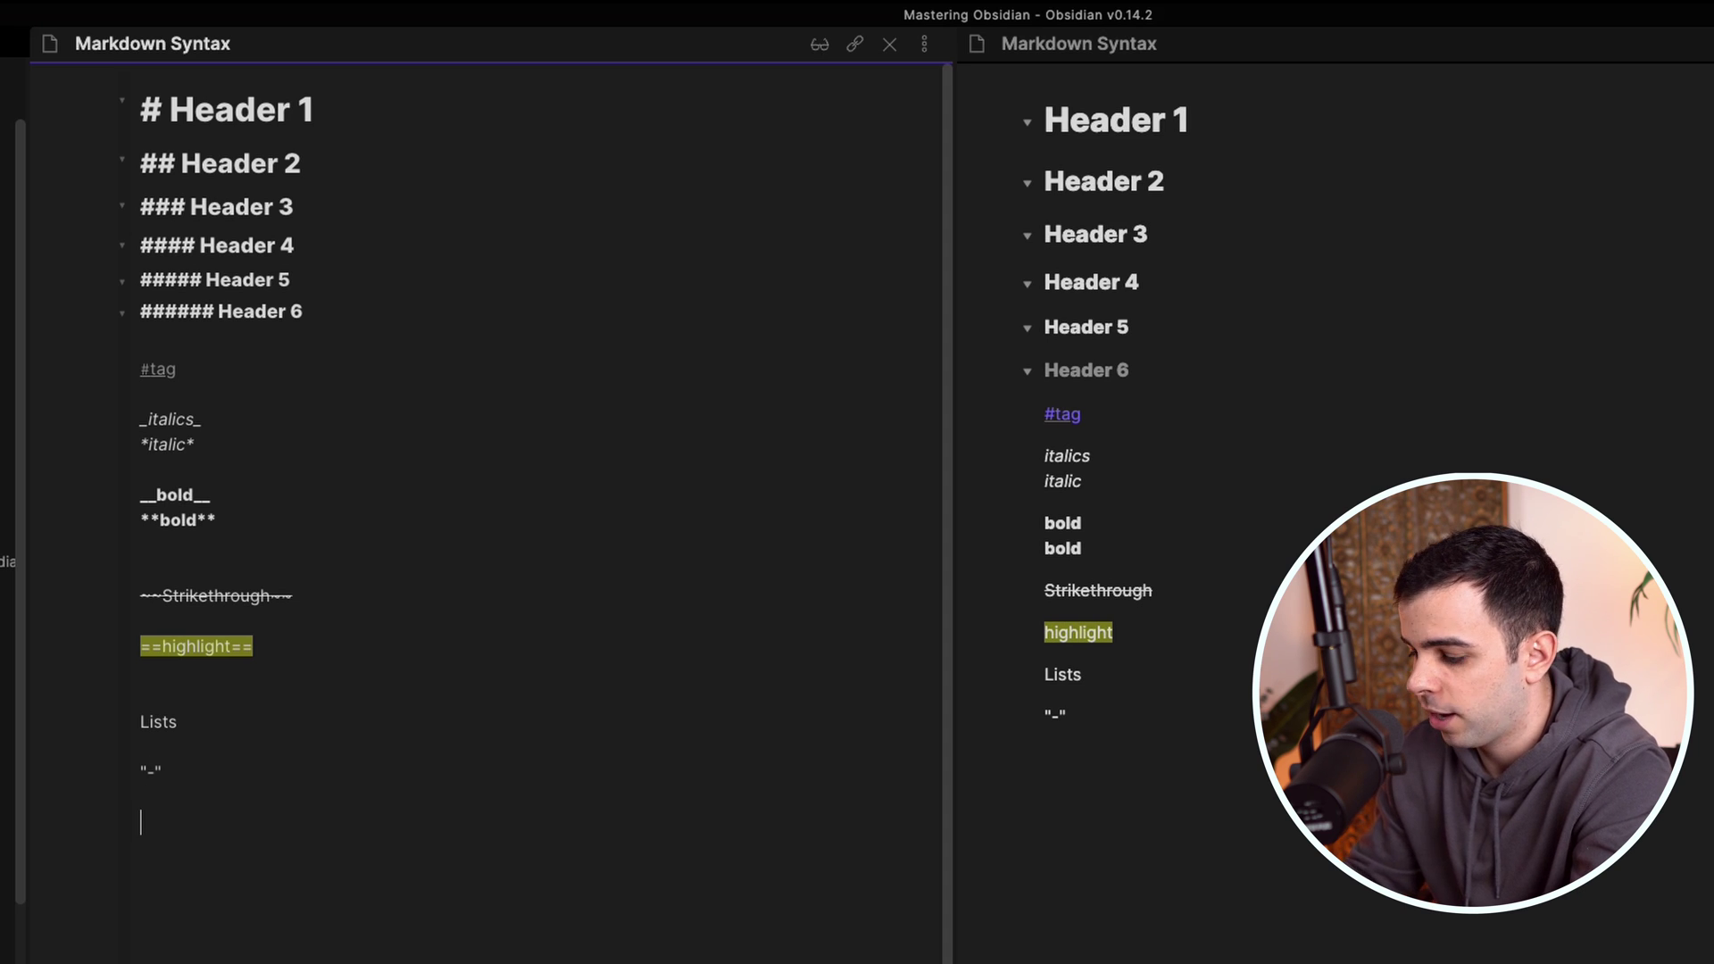
text( number 1)
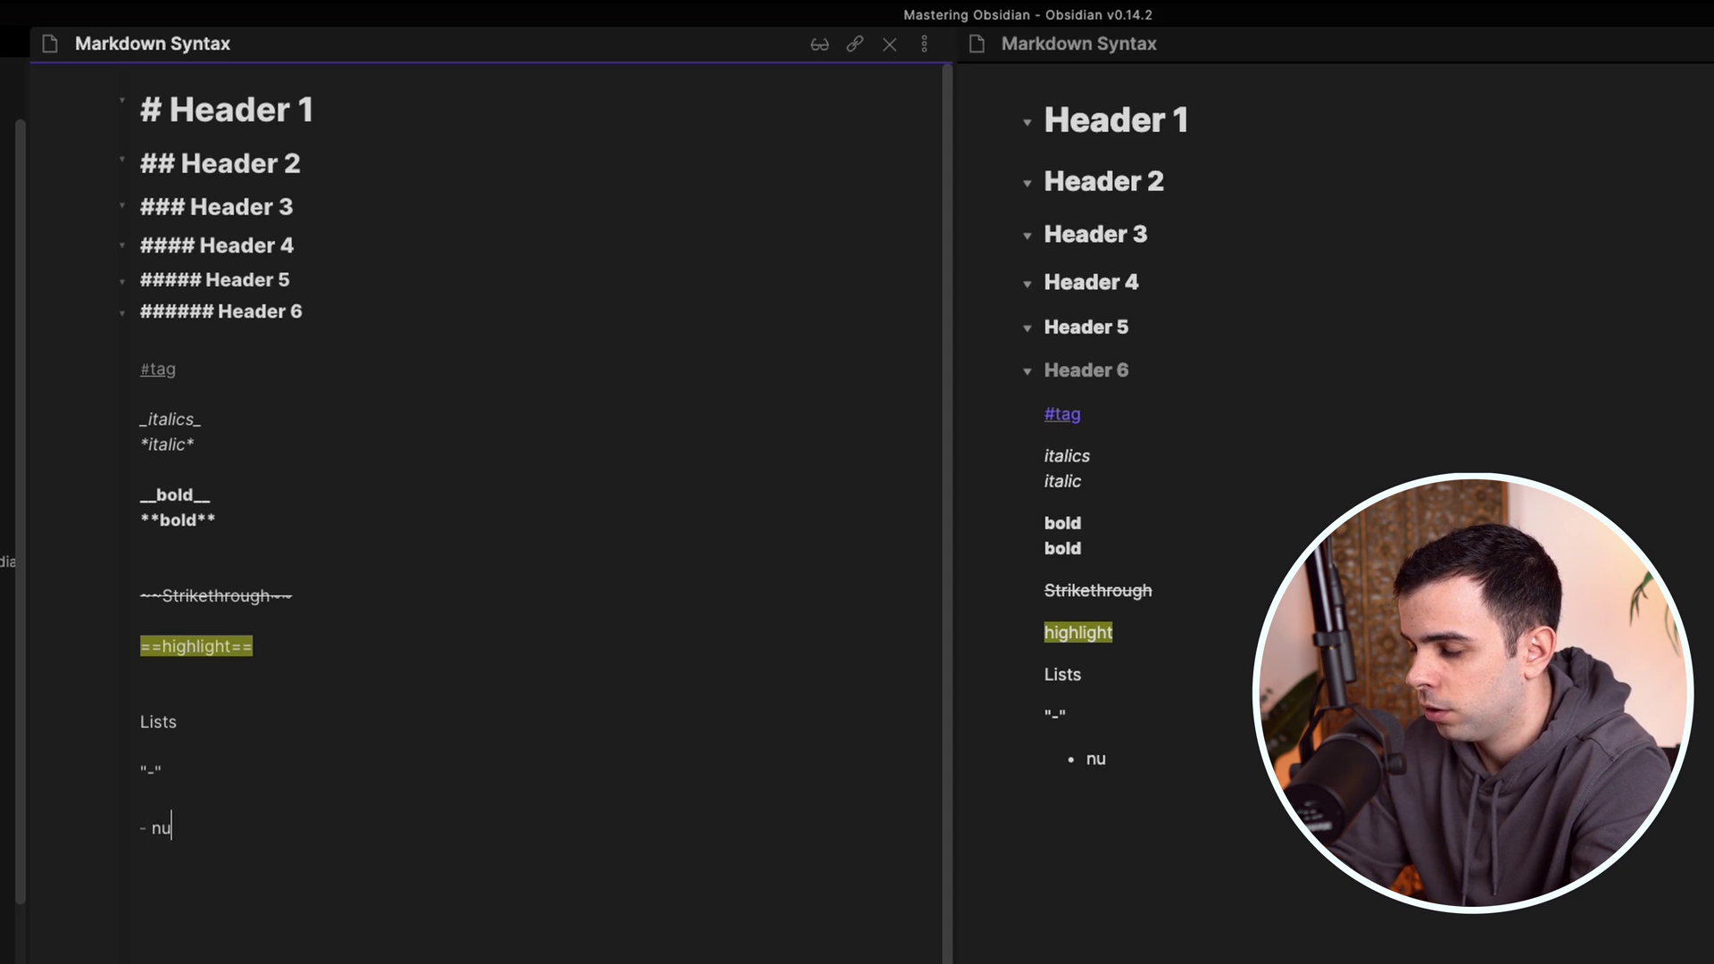
key(Return)
scroll(491, 482, down, 5)
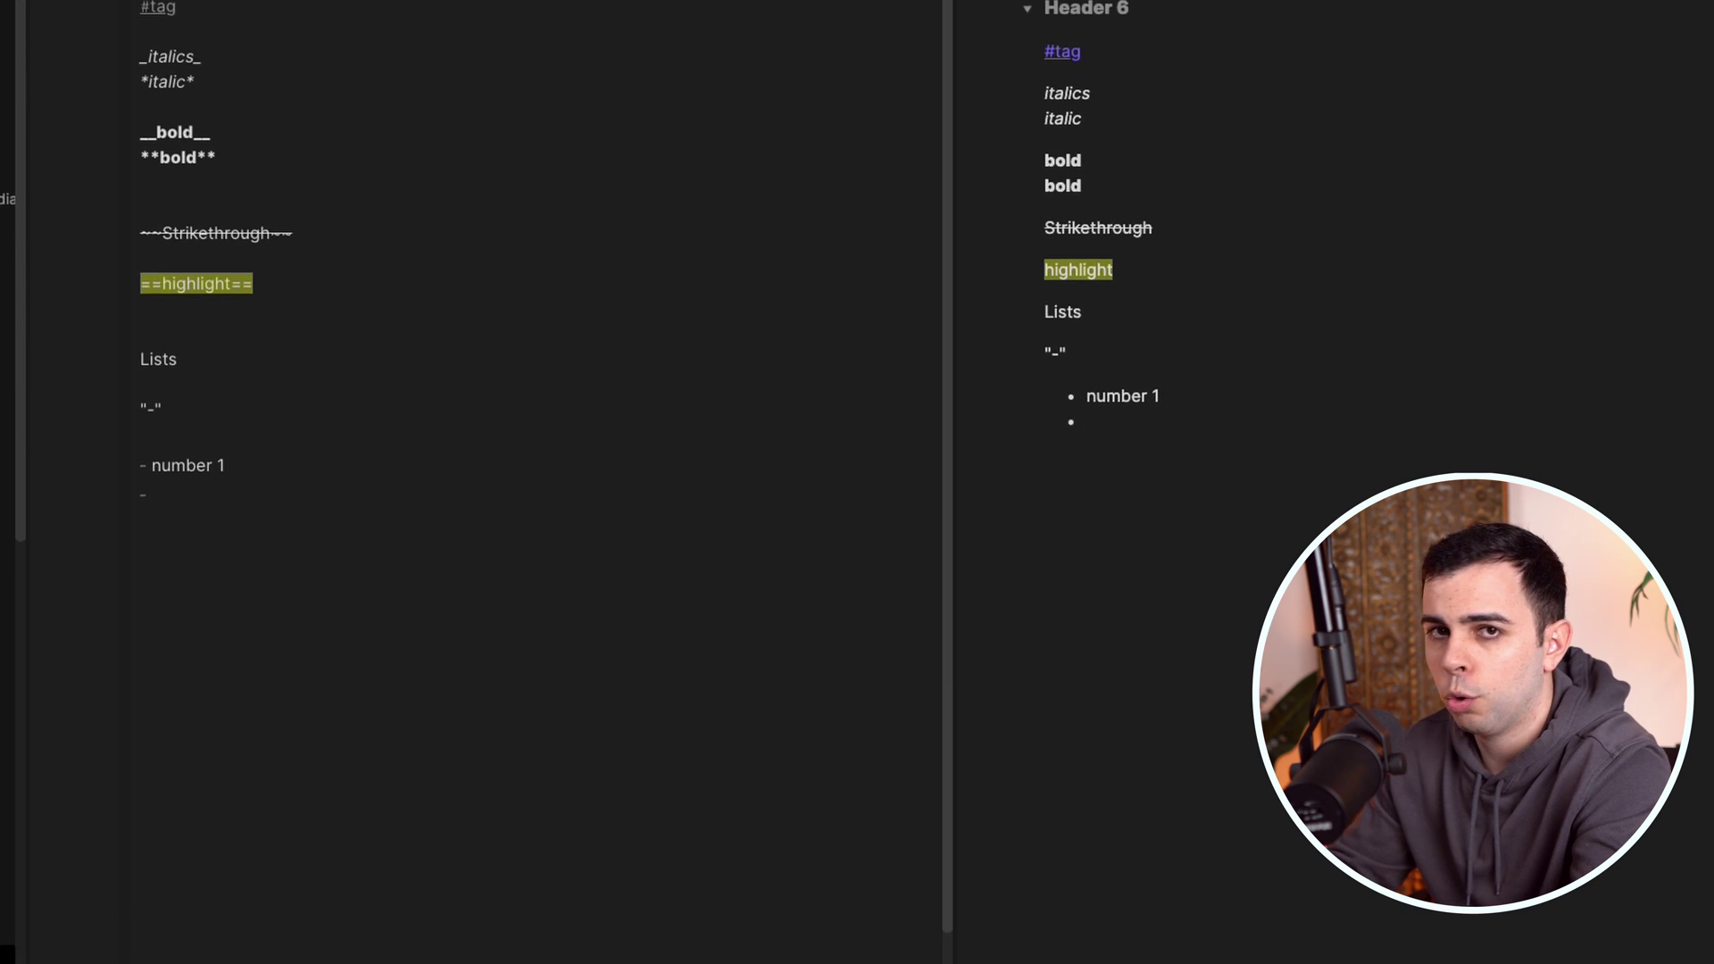
text(fj)
key(Return)
text(f)
key(Return)
text(f)
key(Return)
text(f)
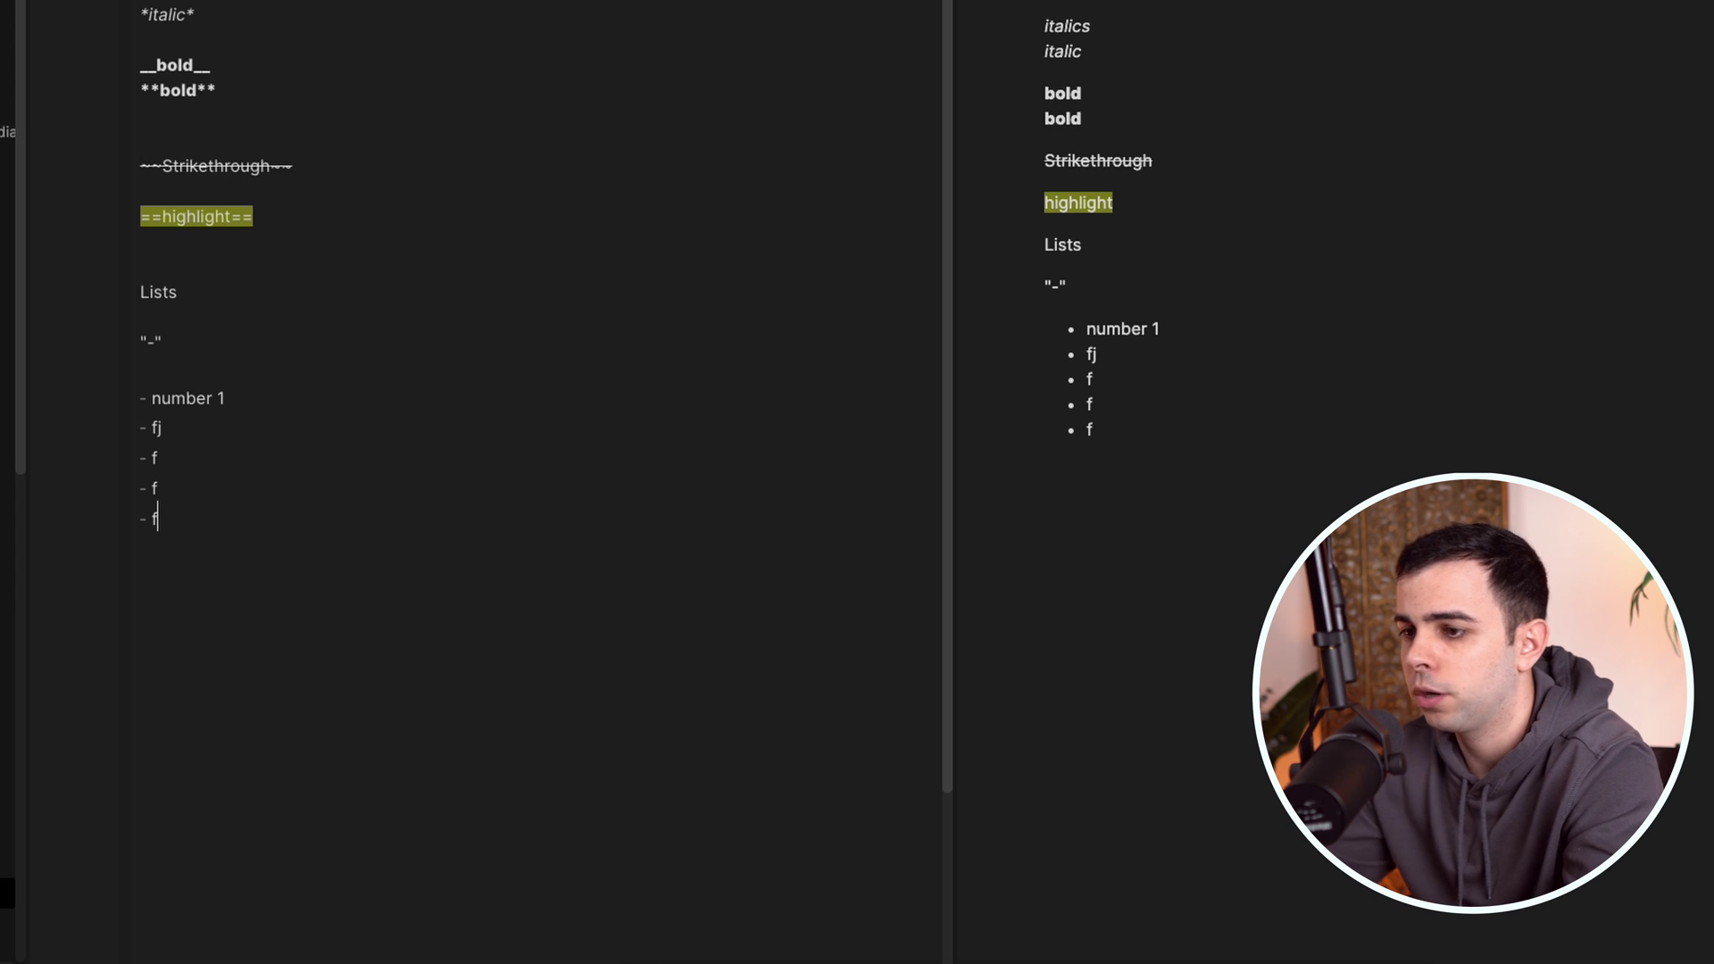
Below the hyphen list, add a label line with an asterisk in double quotes
key(shift)
key(Return)
key(Return)
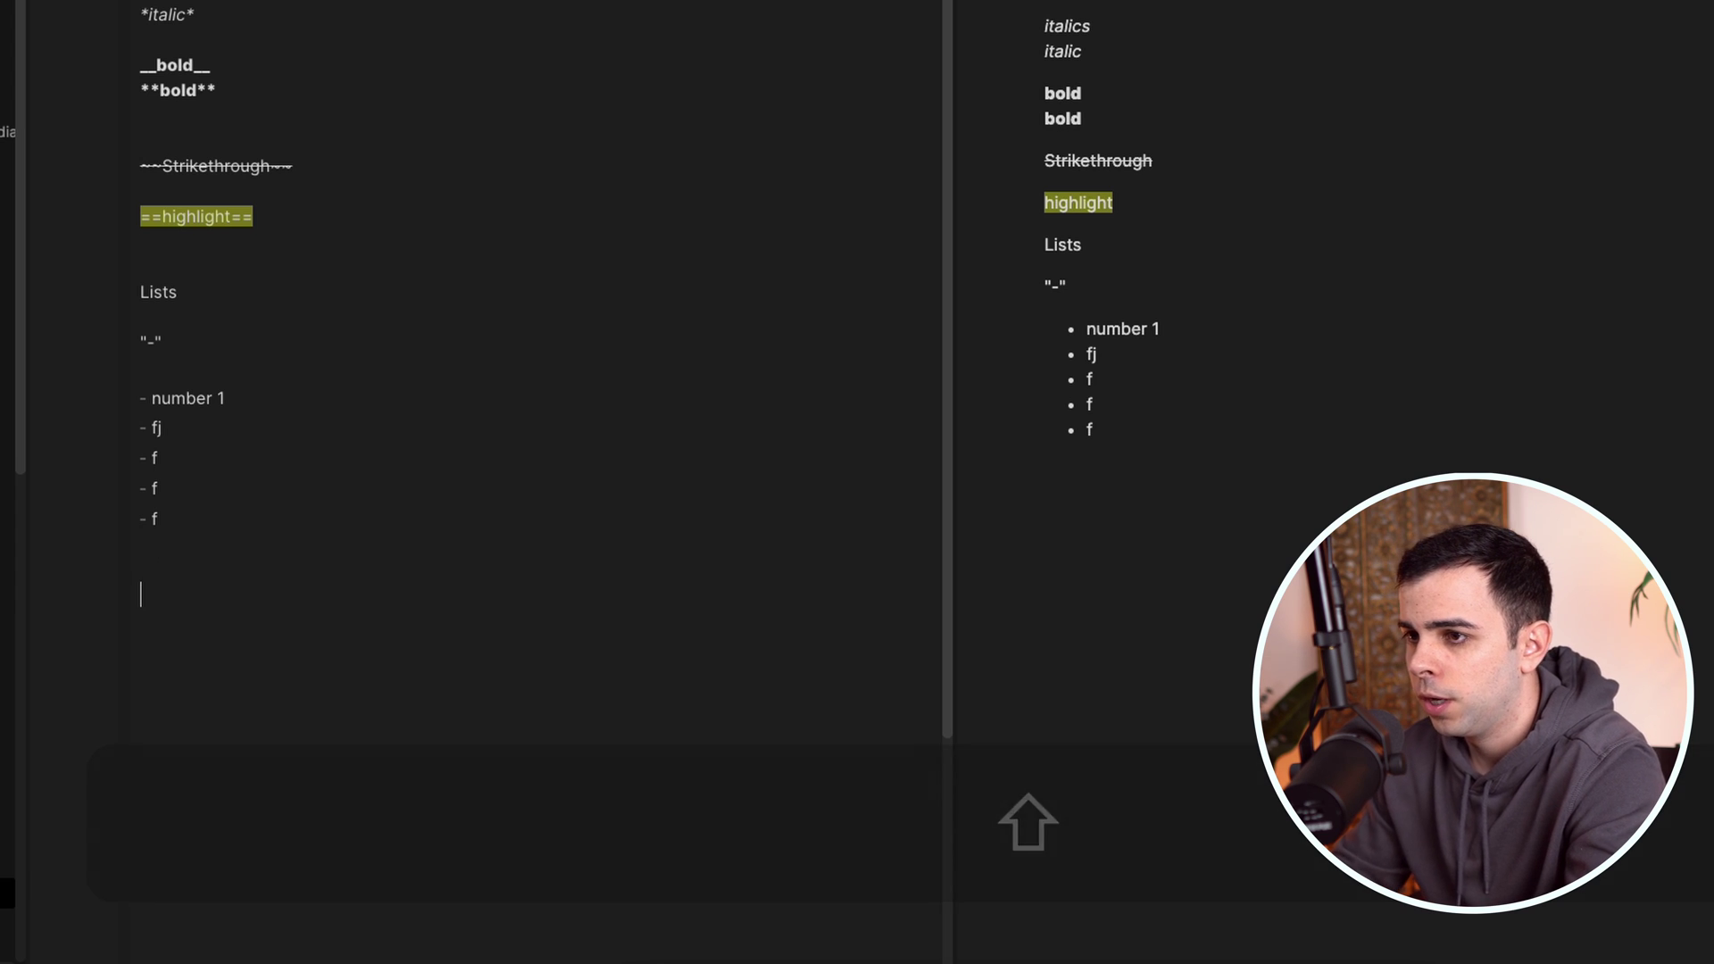
text("*)
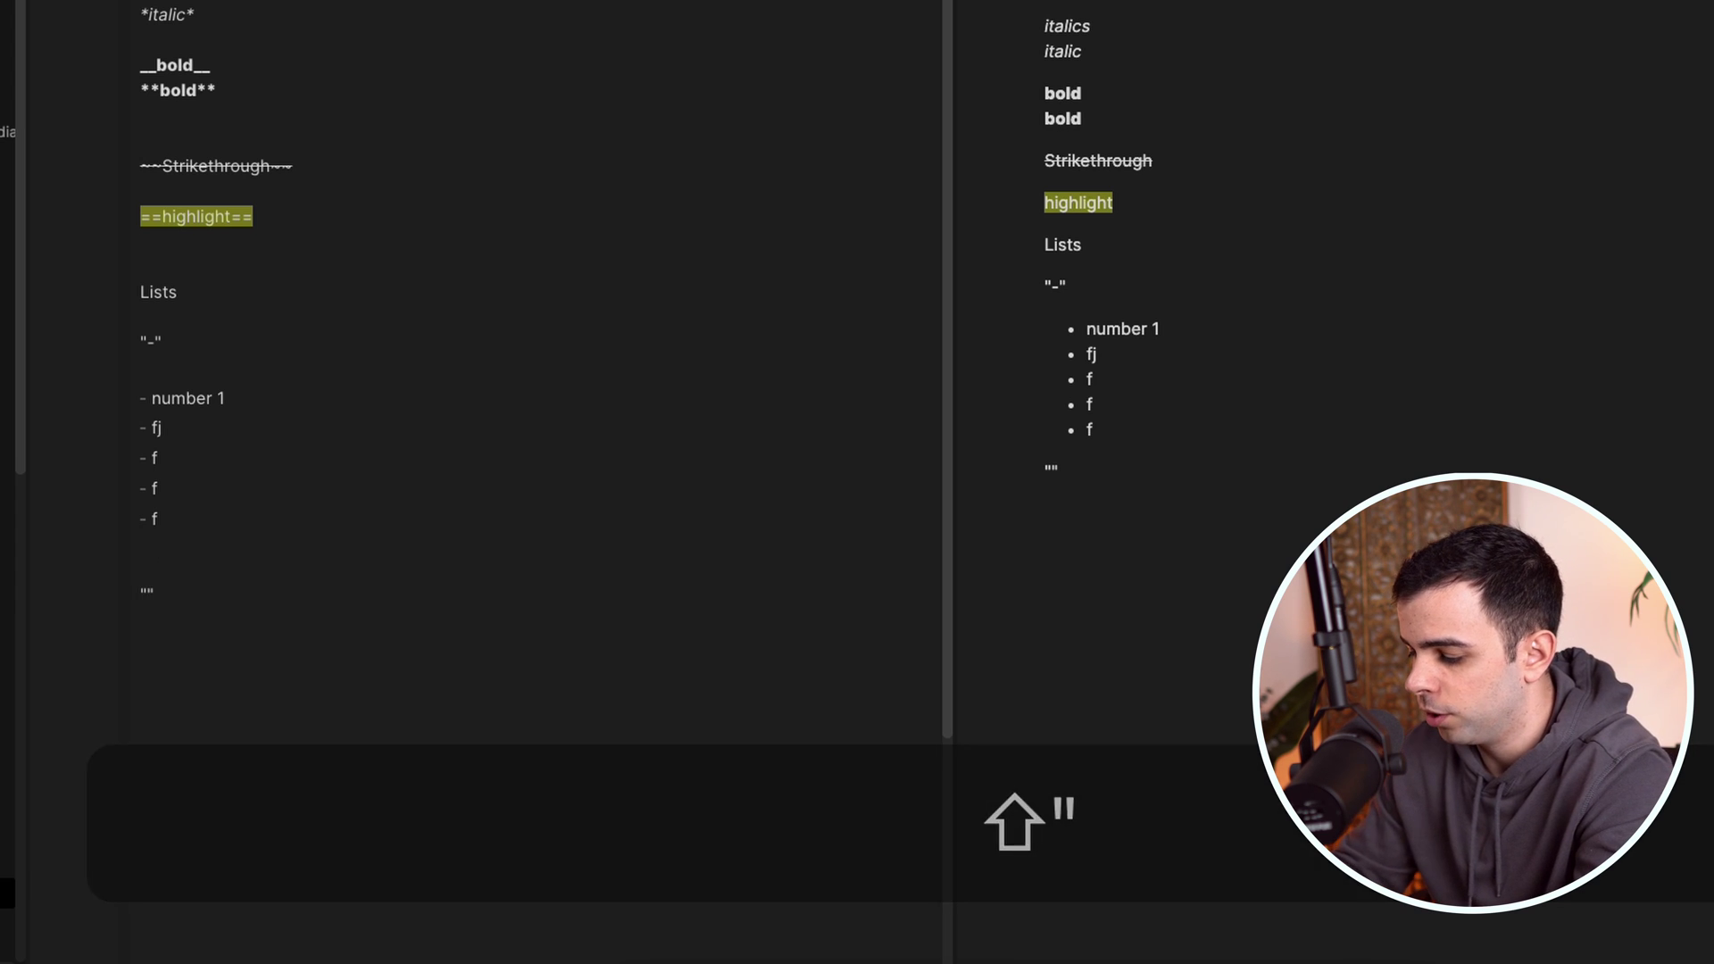
key(BackSpace)
key(End)
key(Return)
key(Return)
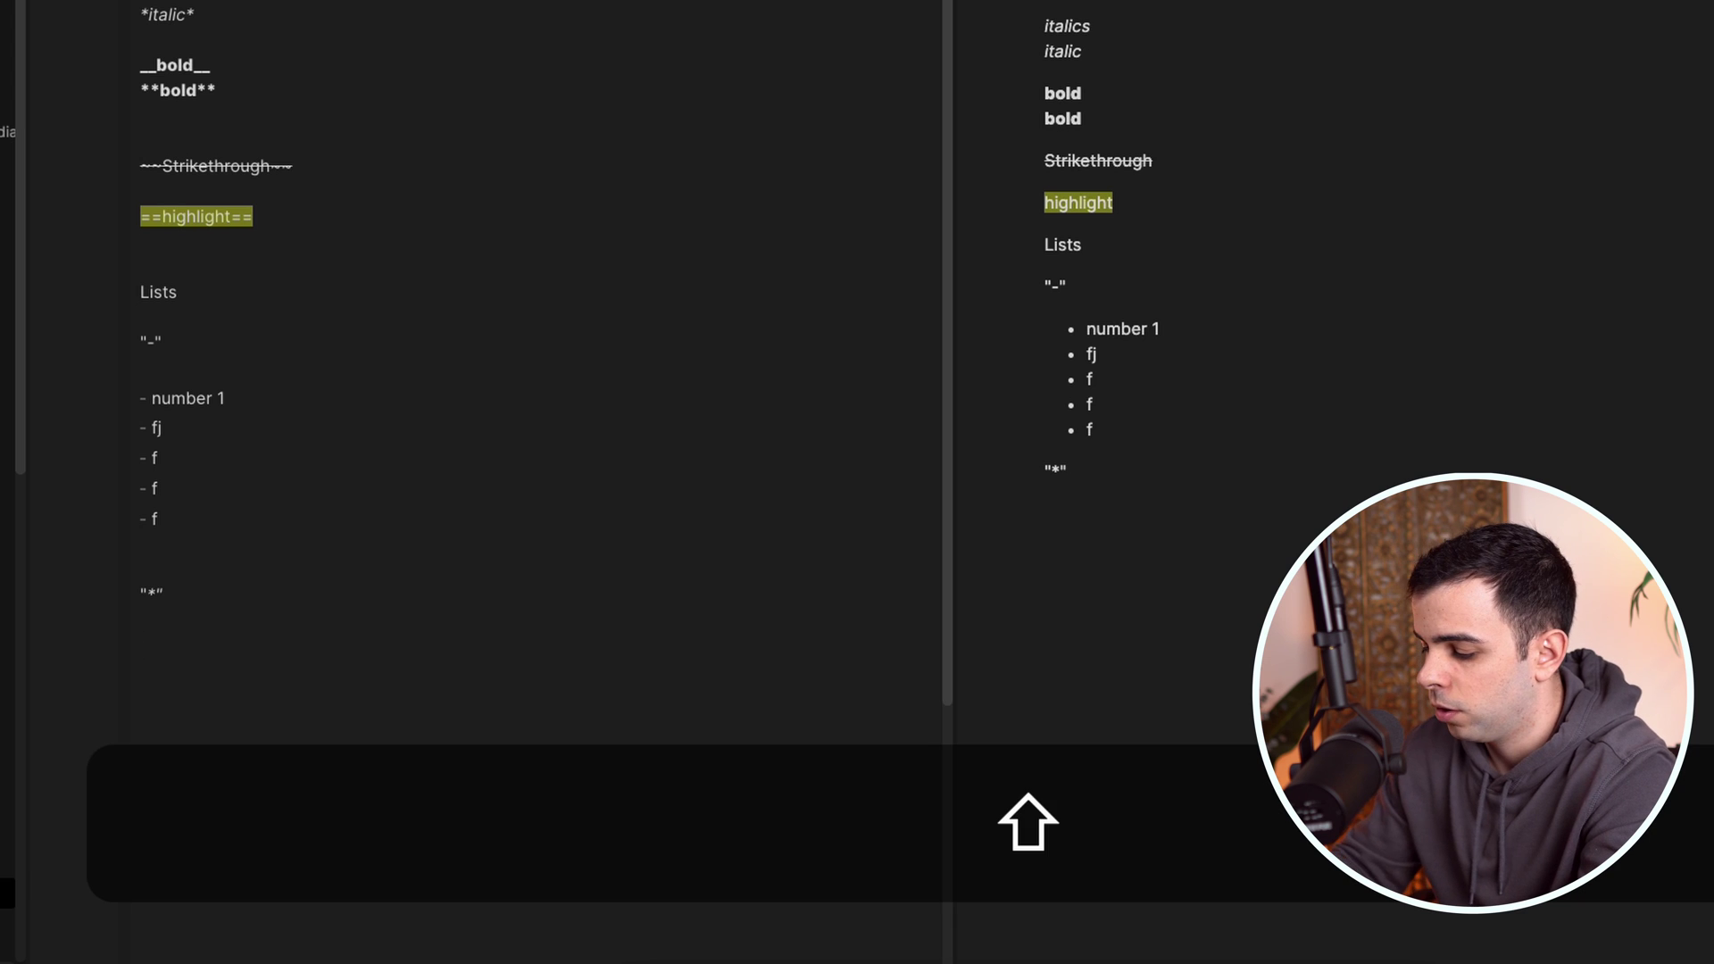
Create an asterisk bullet list with the items "number", "f", "f" and "f"
text(* number*)
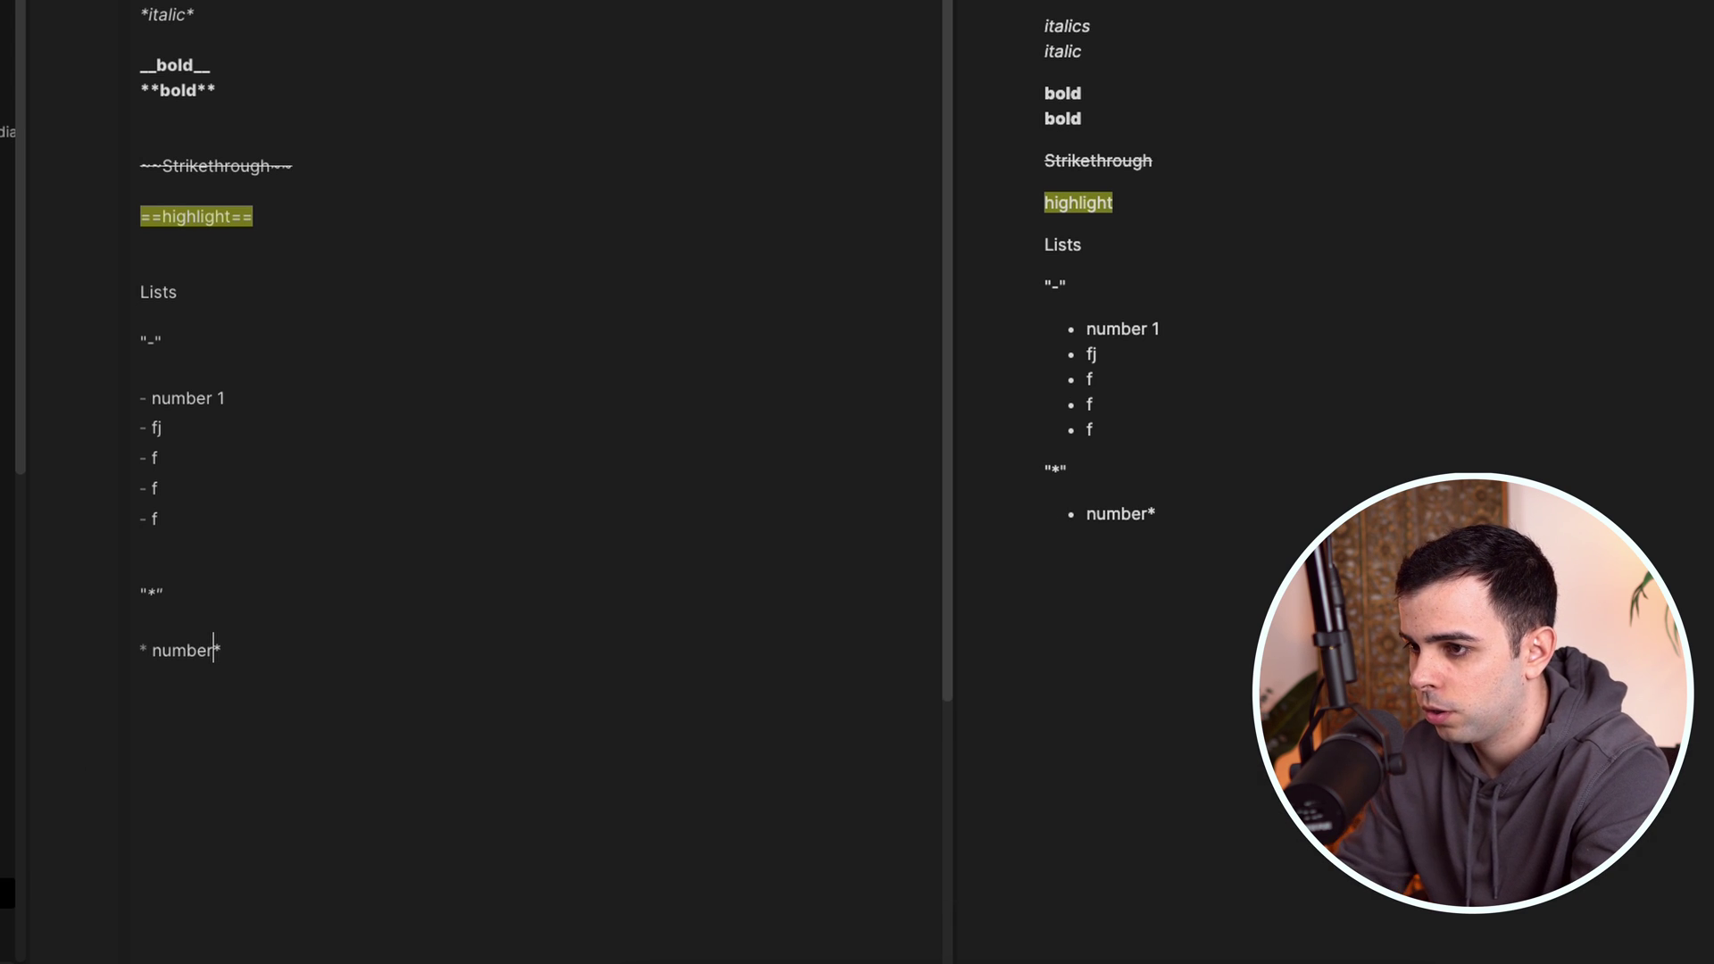
key(Right)
key(BackSpace)
key(Return)
text(f)
key(Return)
text(f)
key(Return)
text(f  )
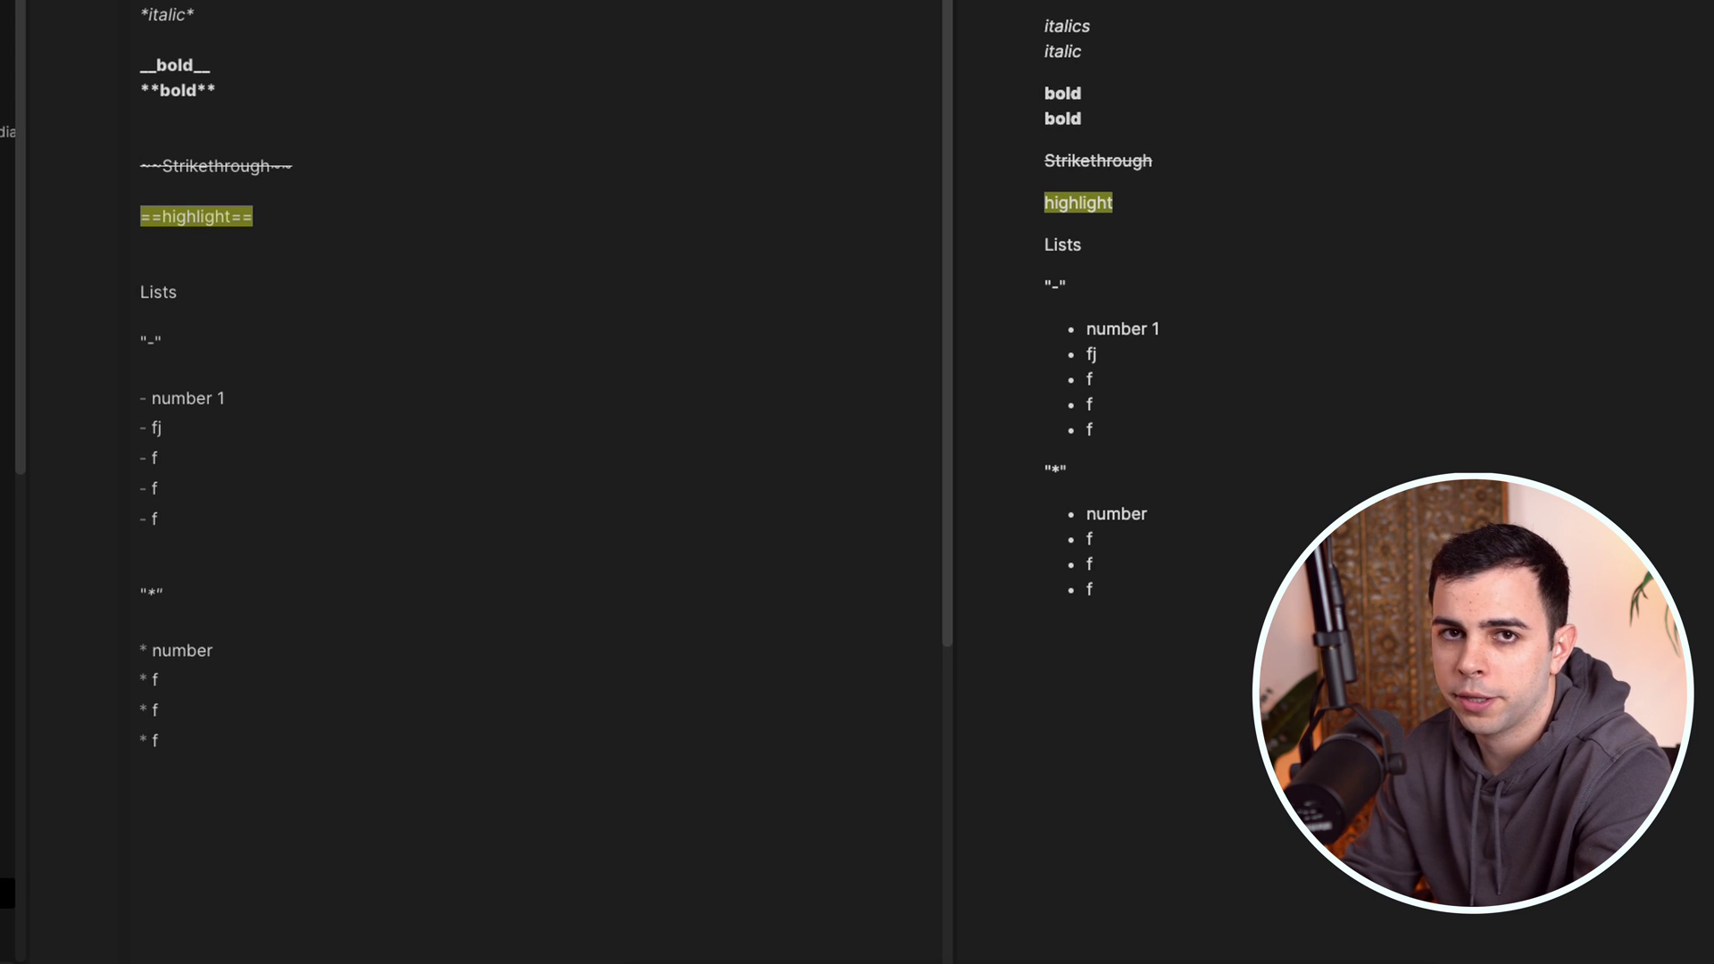
Add a label line with a plus sign in double quotes and a plus bullet list below it with items "number", "f", "f" and "f"
text("+)
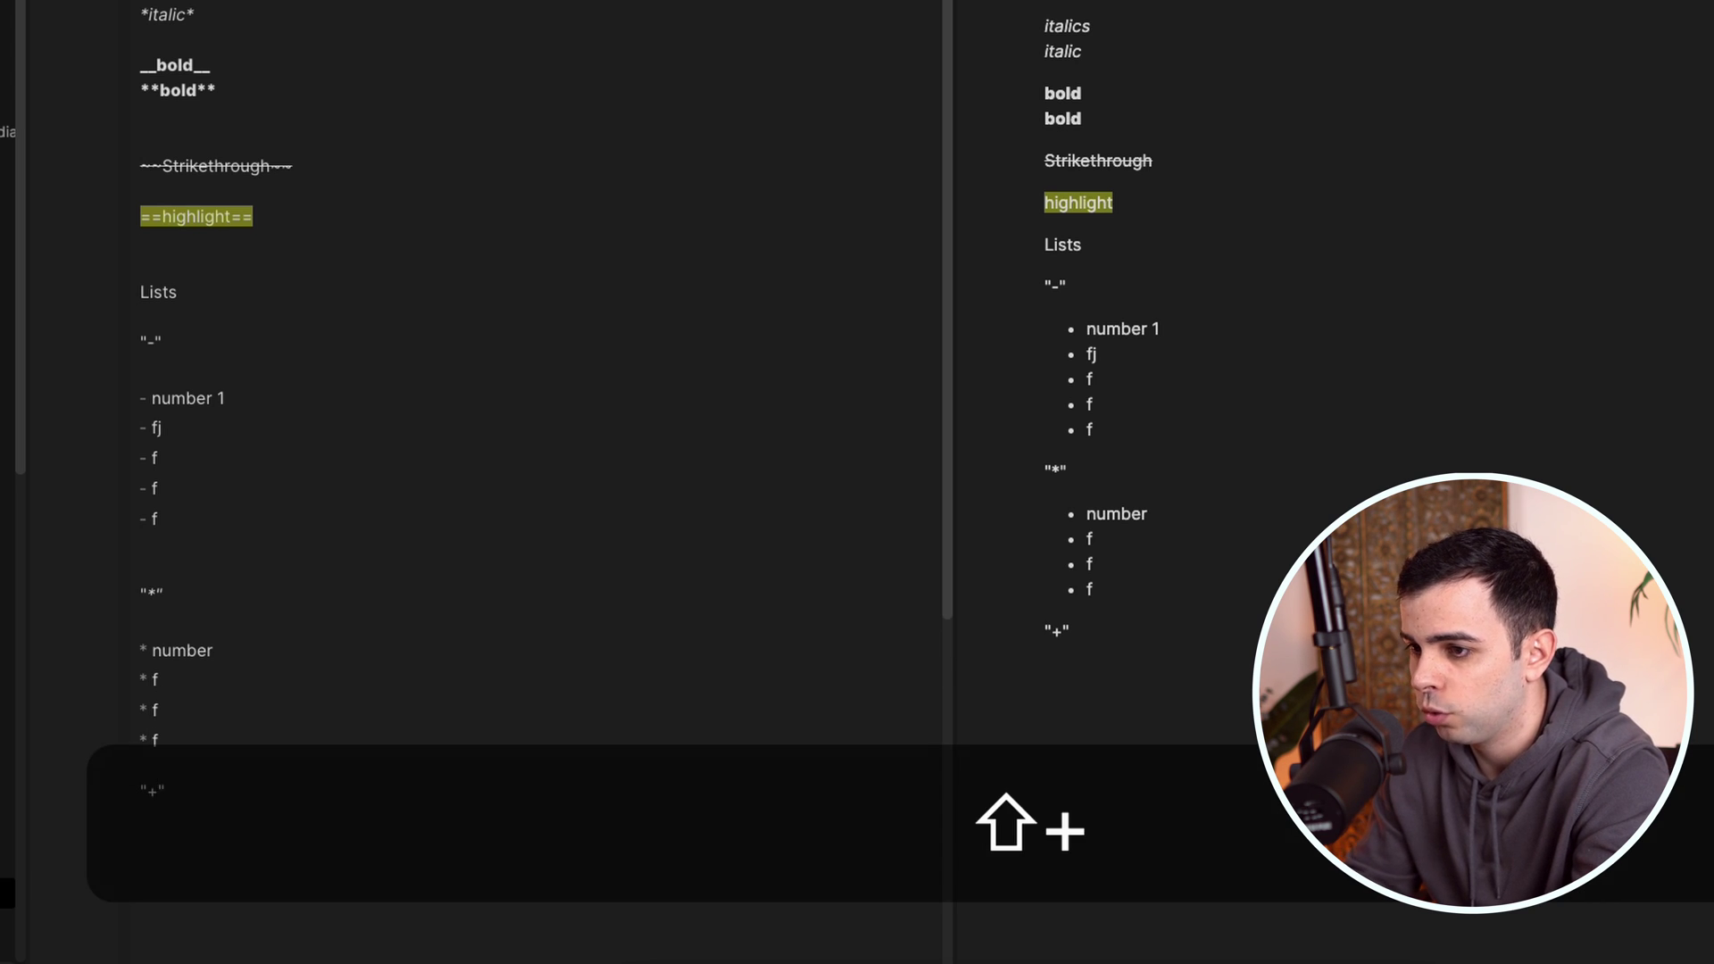
key(Return)
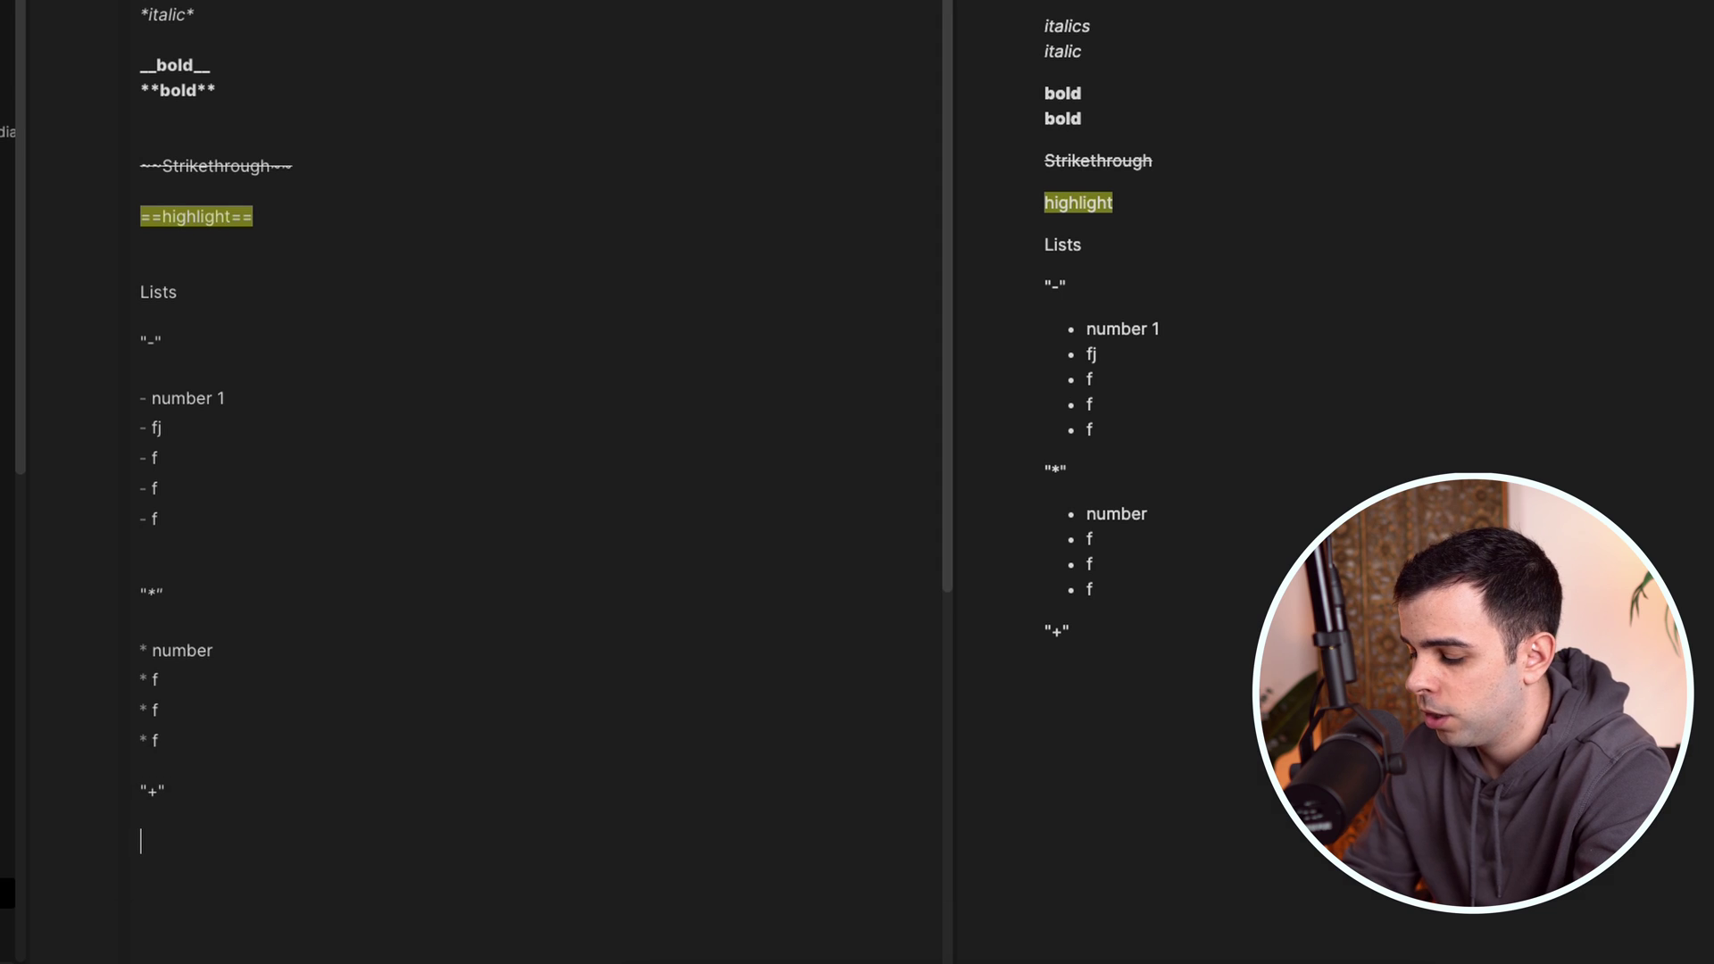
text(+ nu)
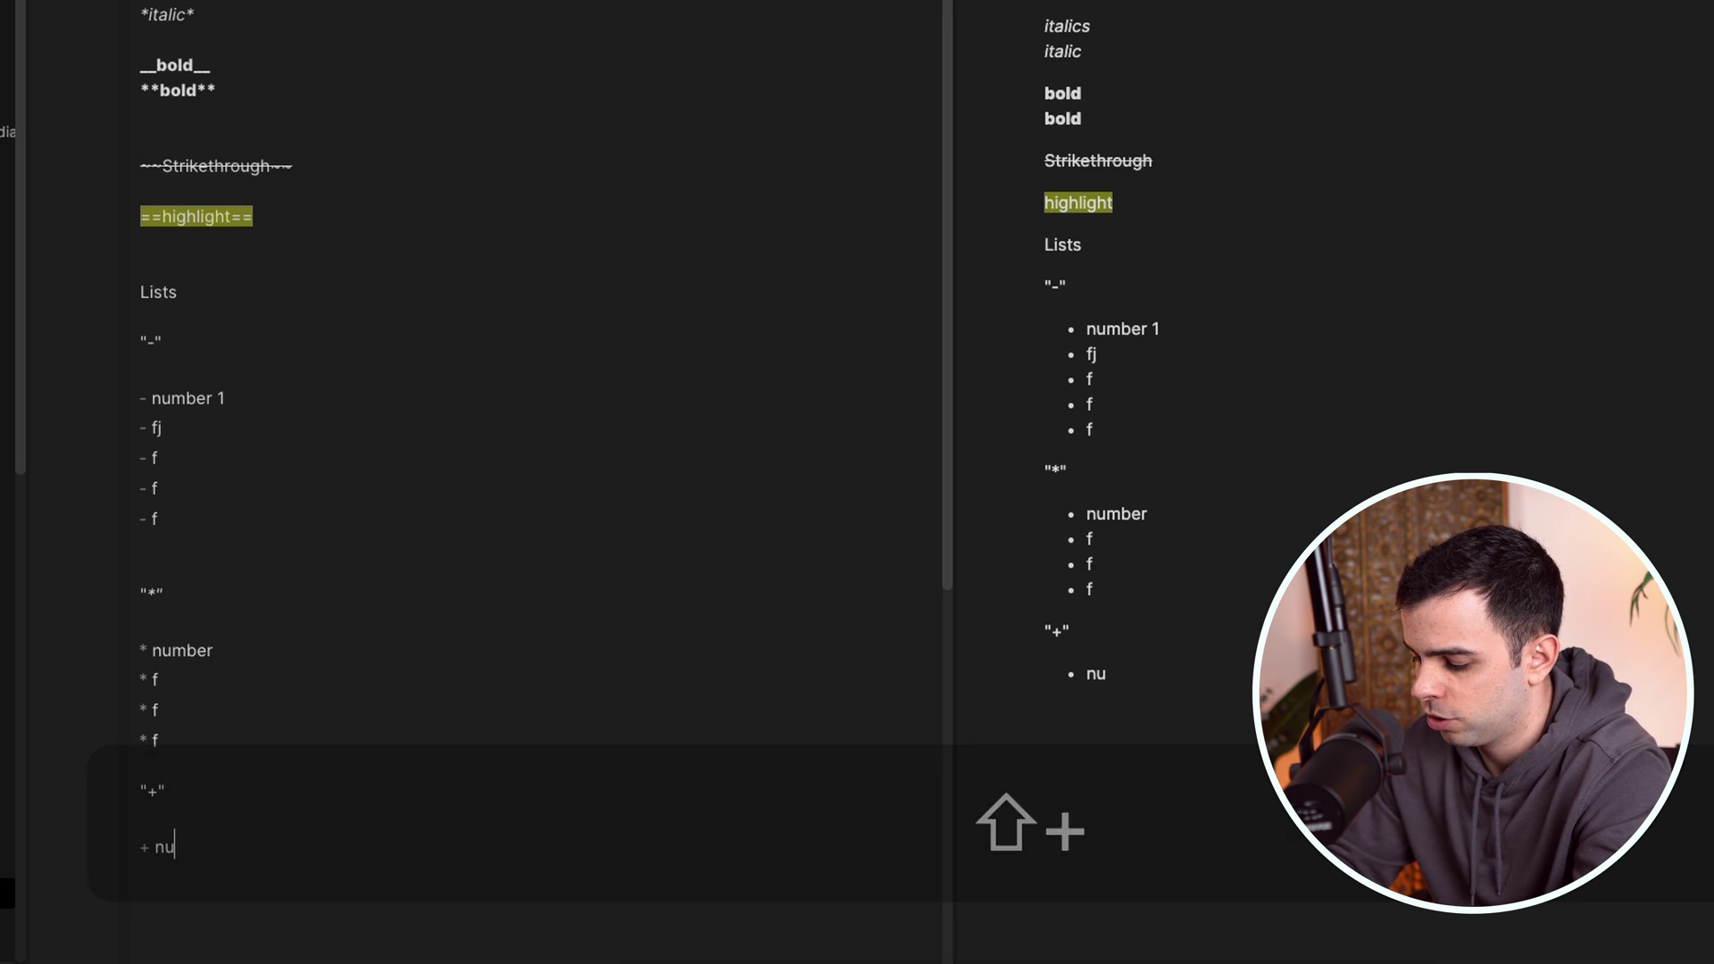
text(mber)
key(Return)
text(f)
key(Return)
text(f)
key(Return)
text(f)
key(Return)
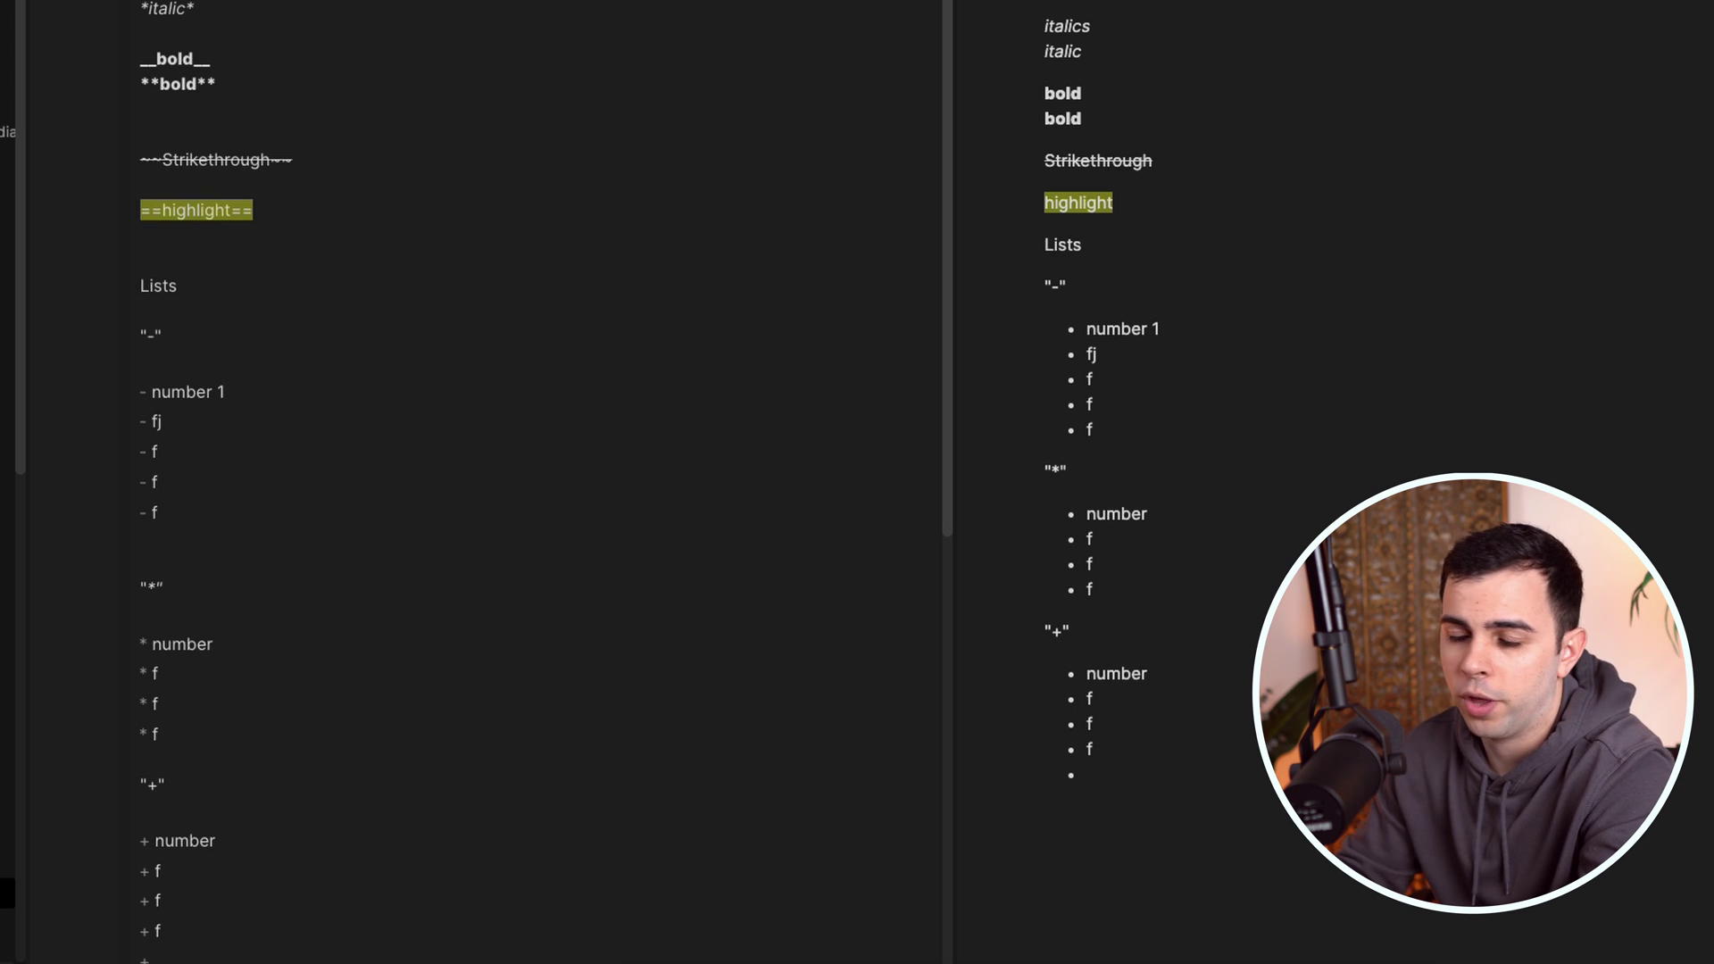
key(Return)
key(Return)
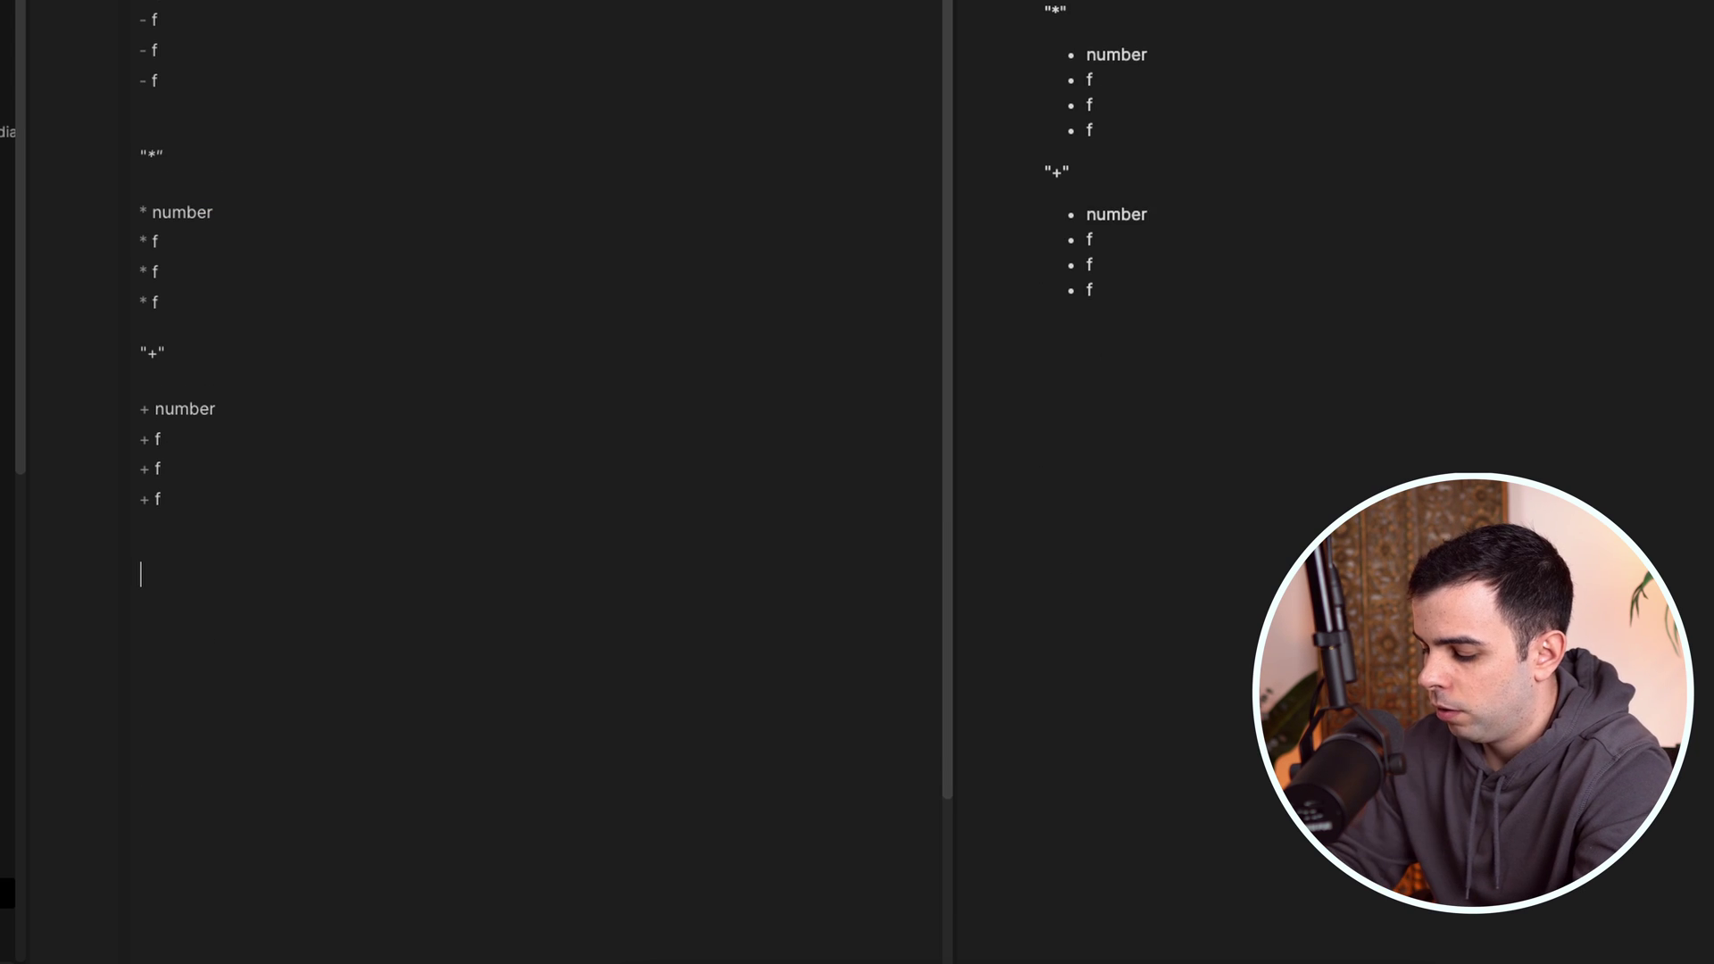
Add the plain-text label "Numbered lists" below the plus bullet list
text(Numbered lists)
key(Return)
key(Return)
Create a numbered list with the items "number", "f", "f", "f" and "f" under its label
text(1. number)
key(Return)
text(f)
key(Return)
text(f)
key(Return)
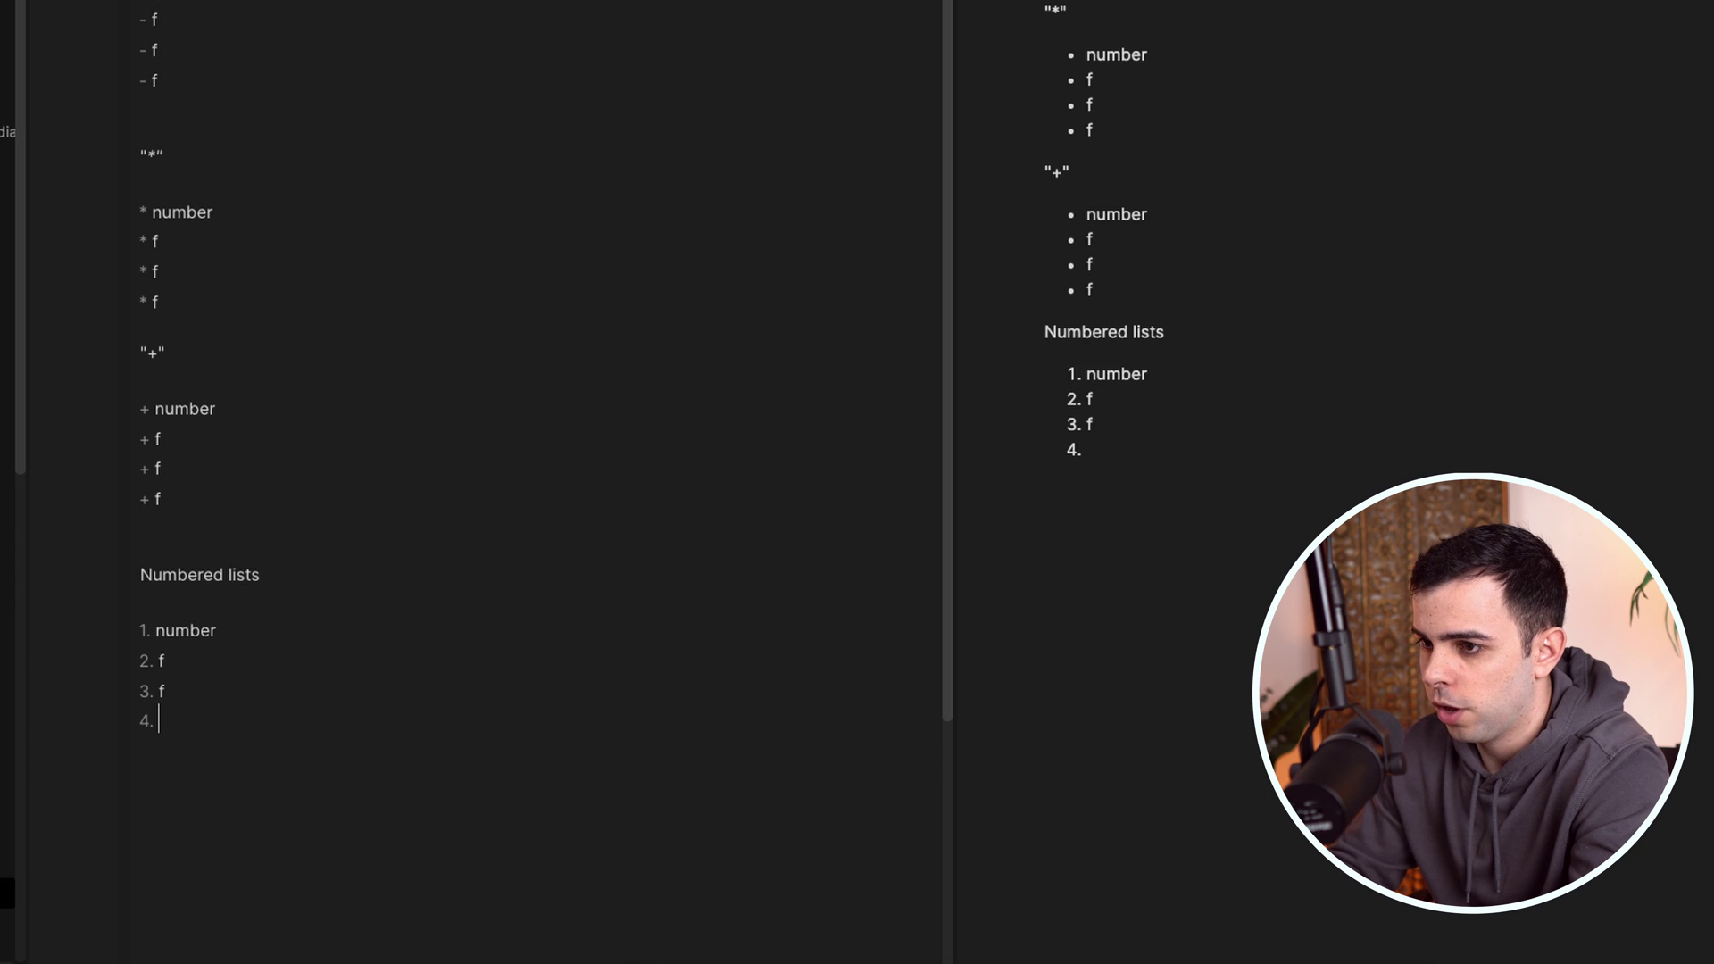
text(f)
key(Return)
text(f)
key(Return)
key(Return)
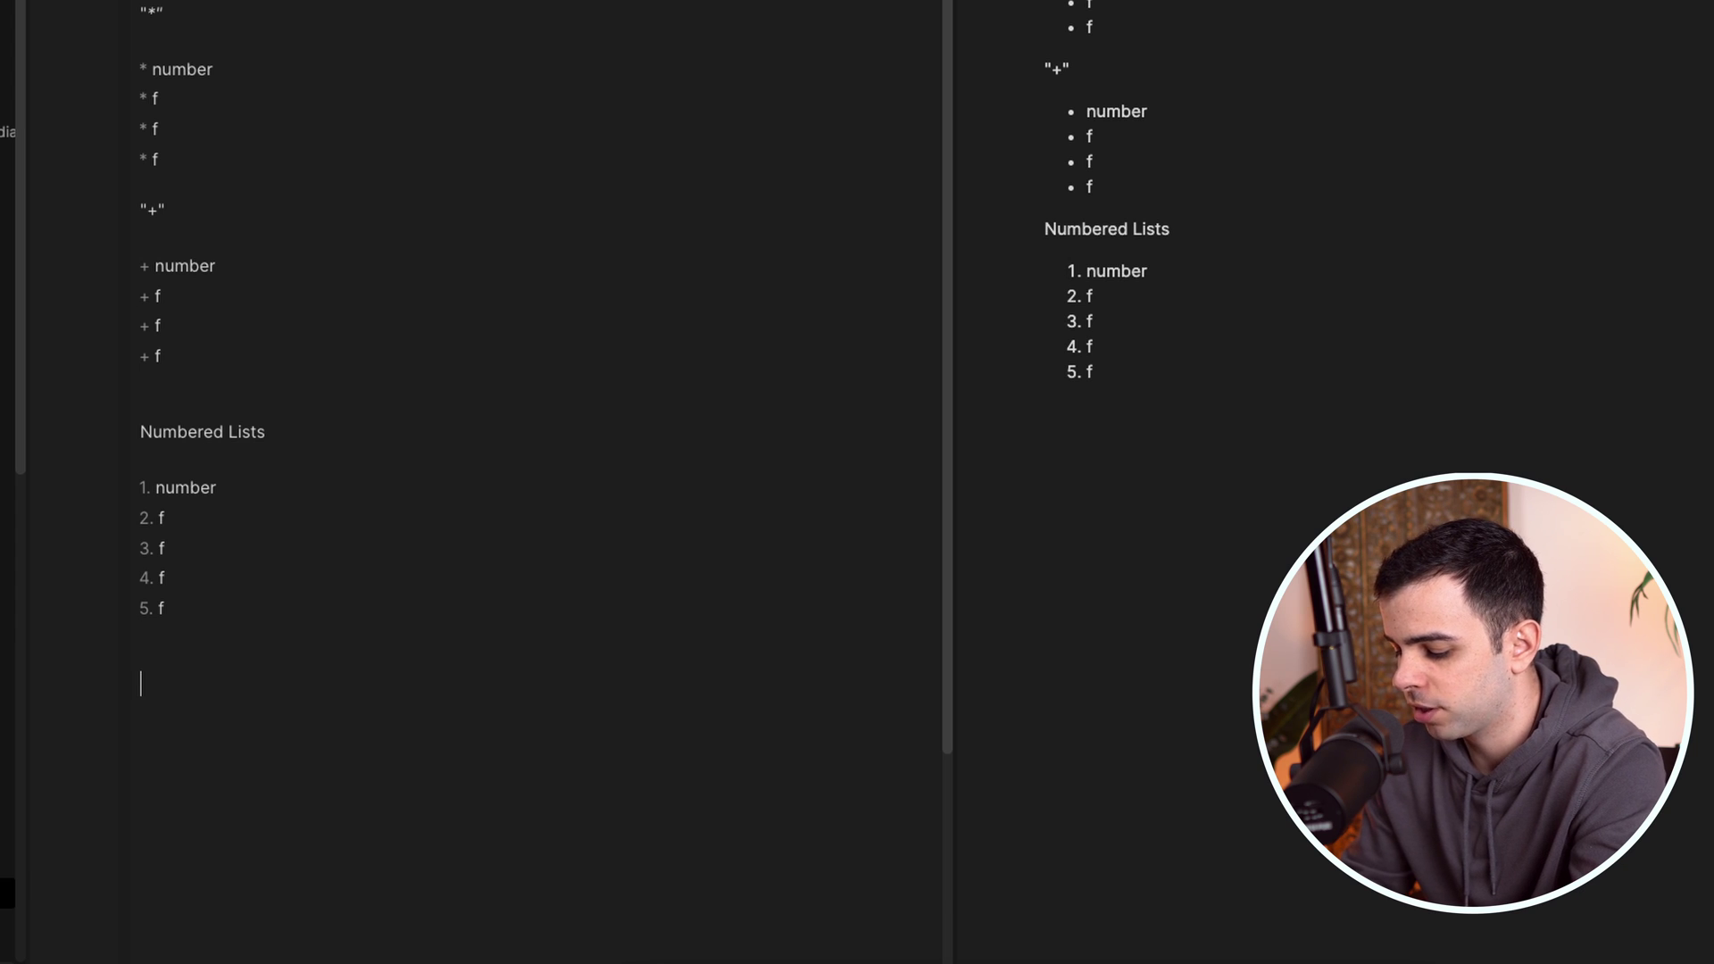
Create a checkbox task list with the items "f'", "f", "f" and "f", and mark its first task as done
key(super+Return)
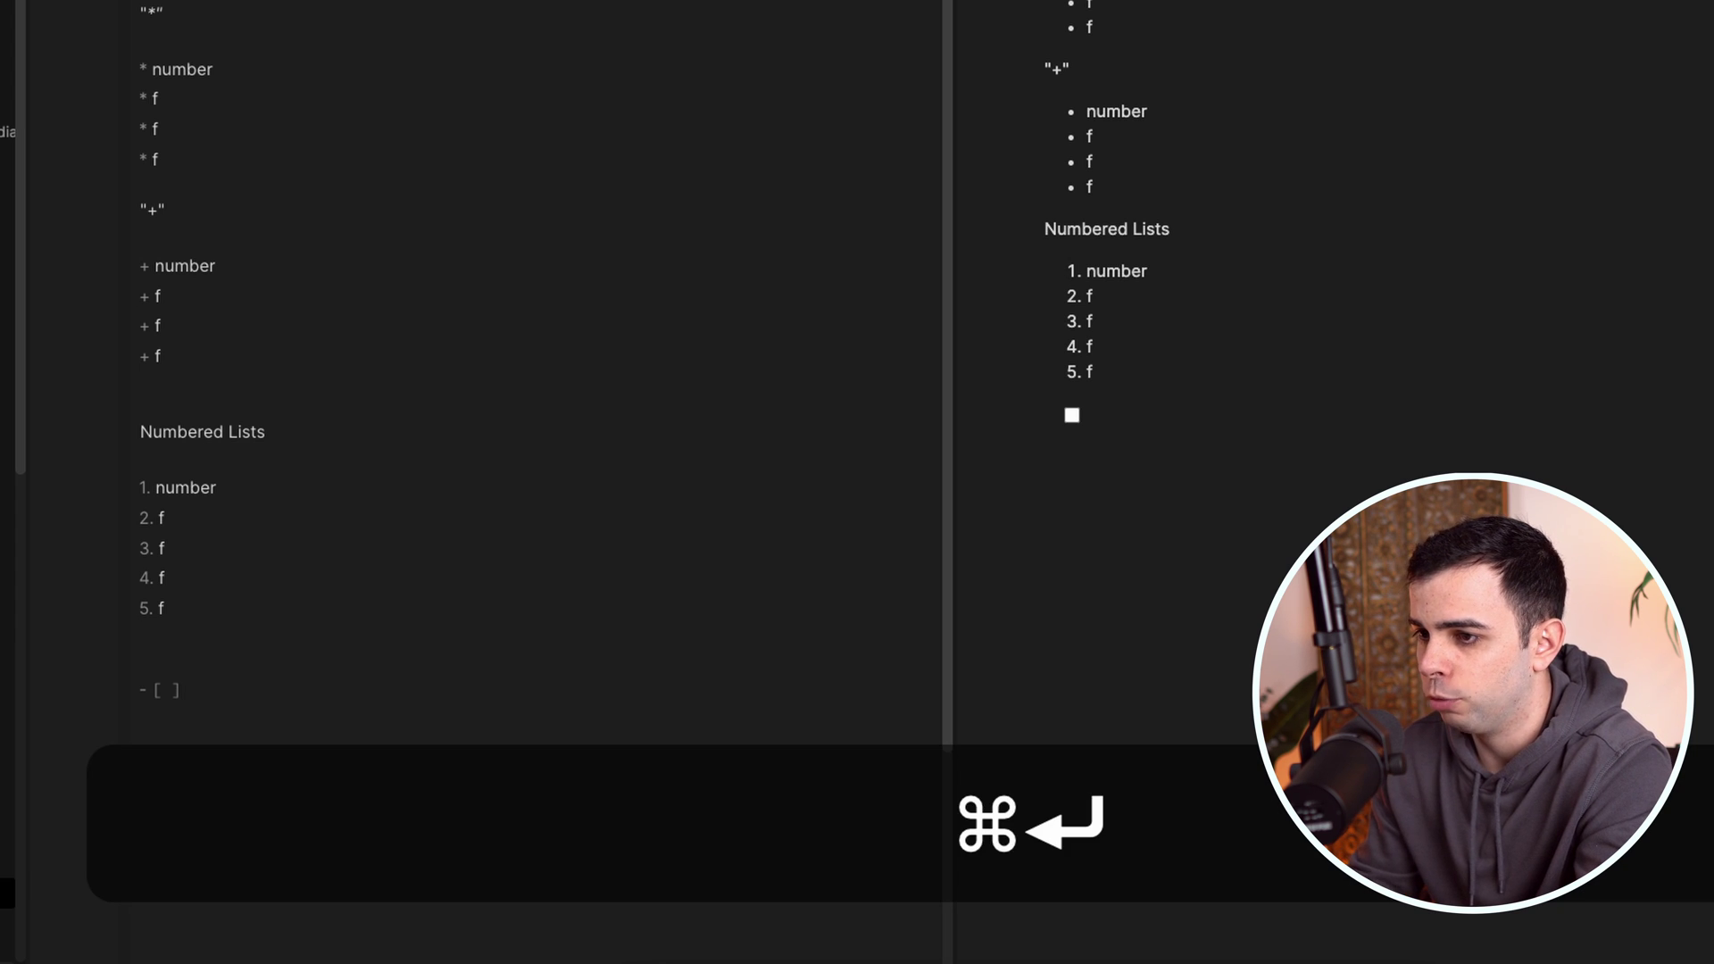
text(f')
key(Return)
text(f)
key(Return)
text(f)
key(Return)
text(f)
key(Return)
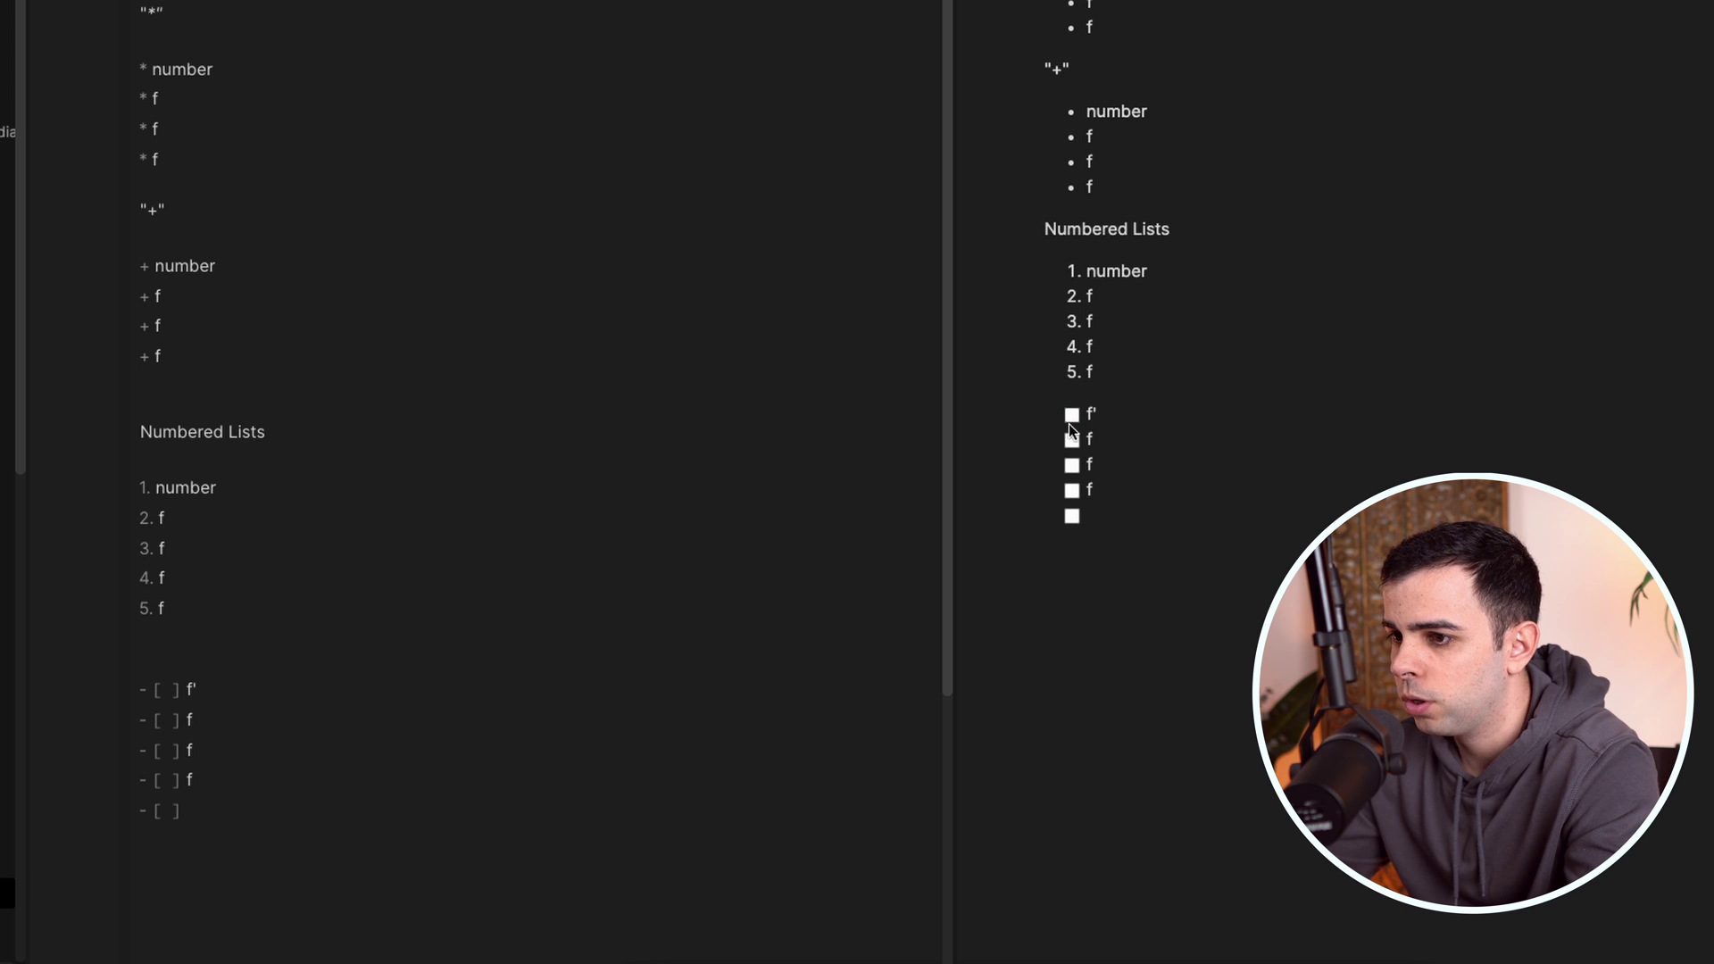
click(230, 699)
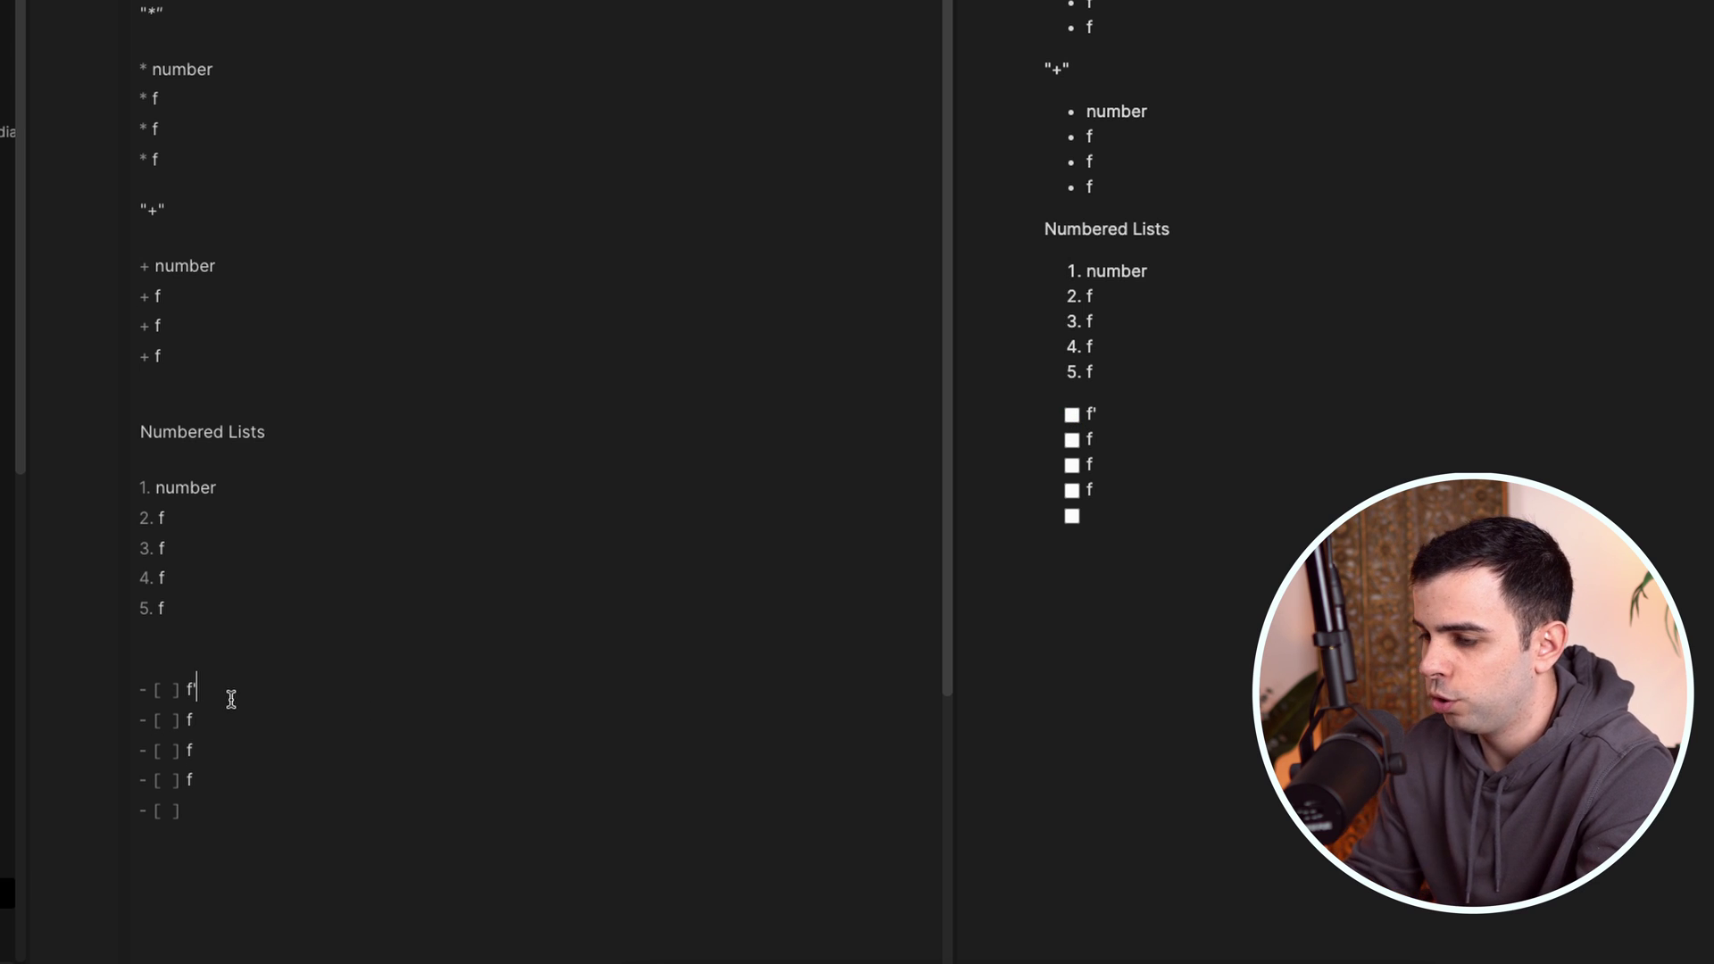
key(super+Return)
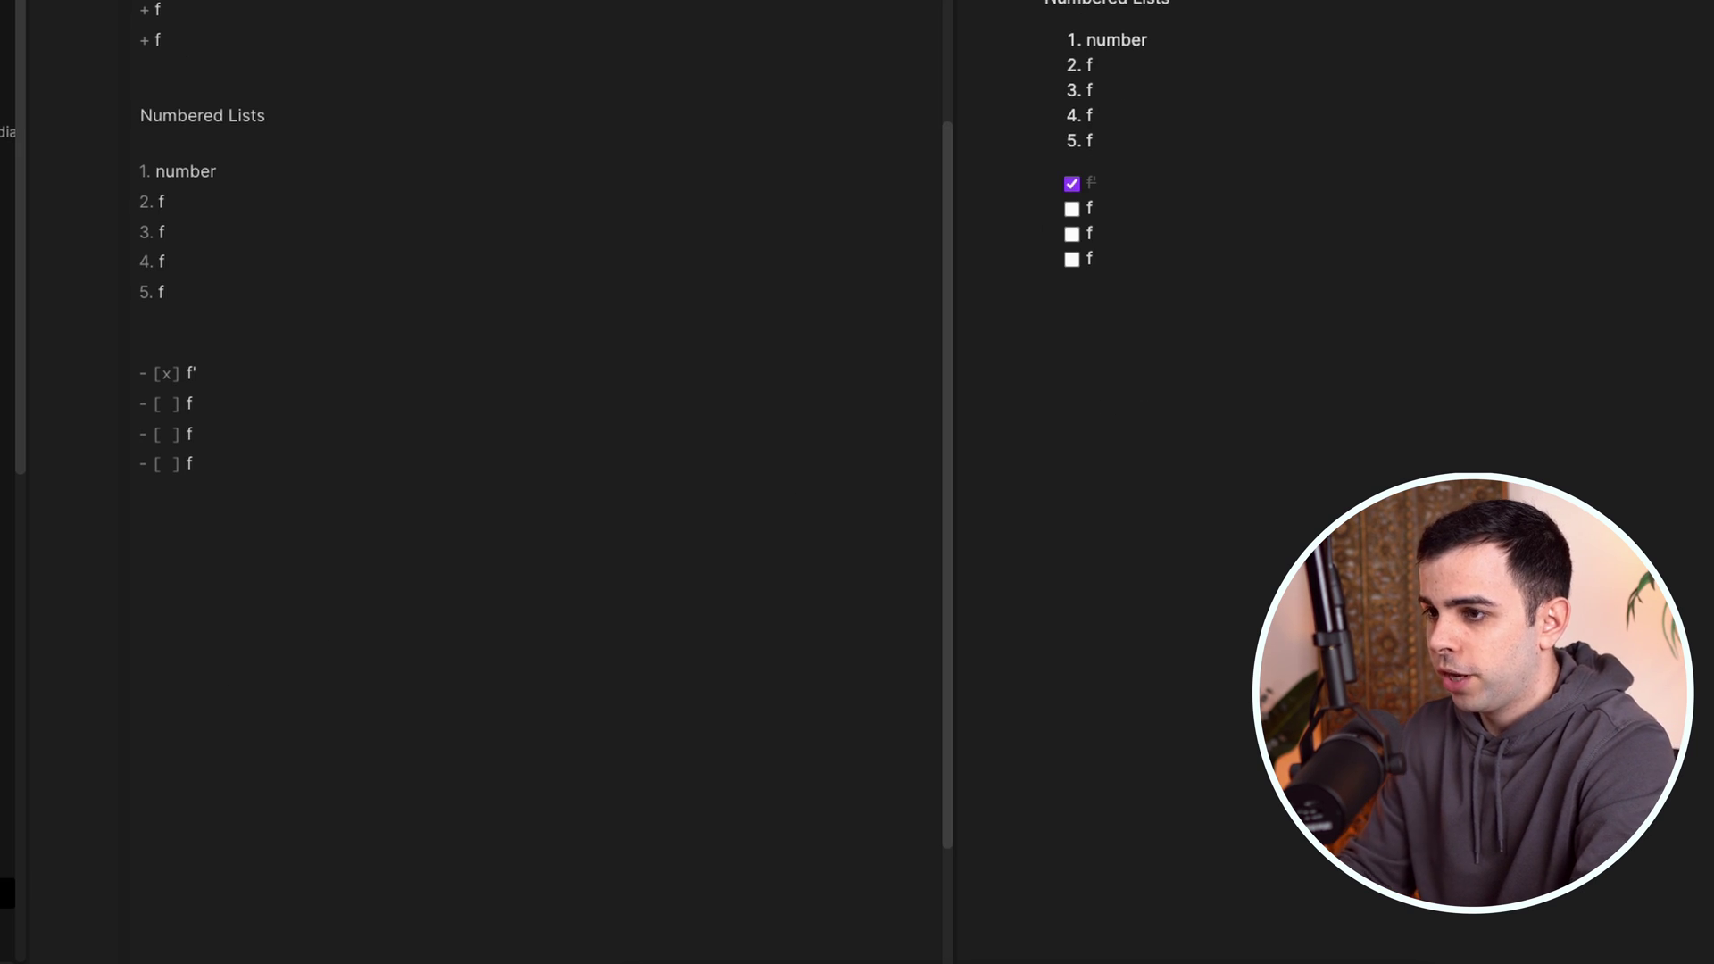
Insert an internal link to the note "History Note 7" below the task list
text([[)
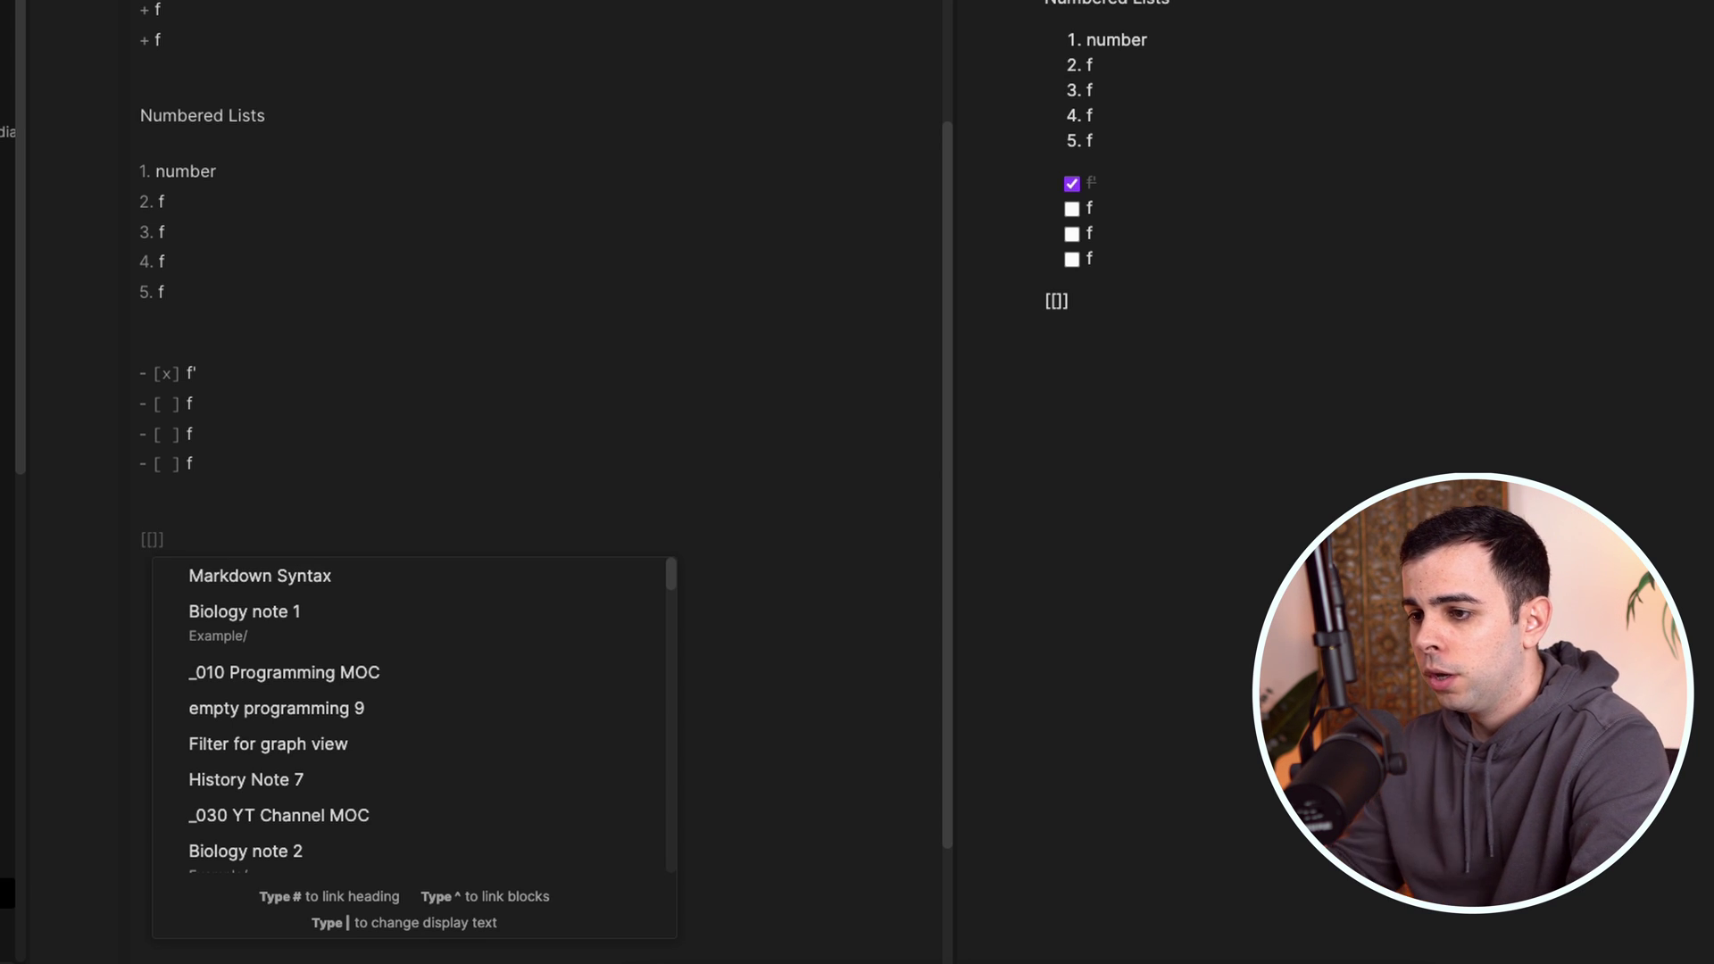
click(279, 764)
key(Return)
key(Return)
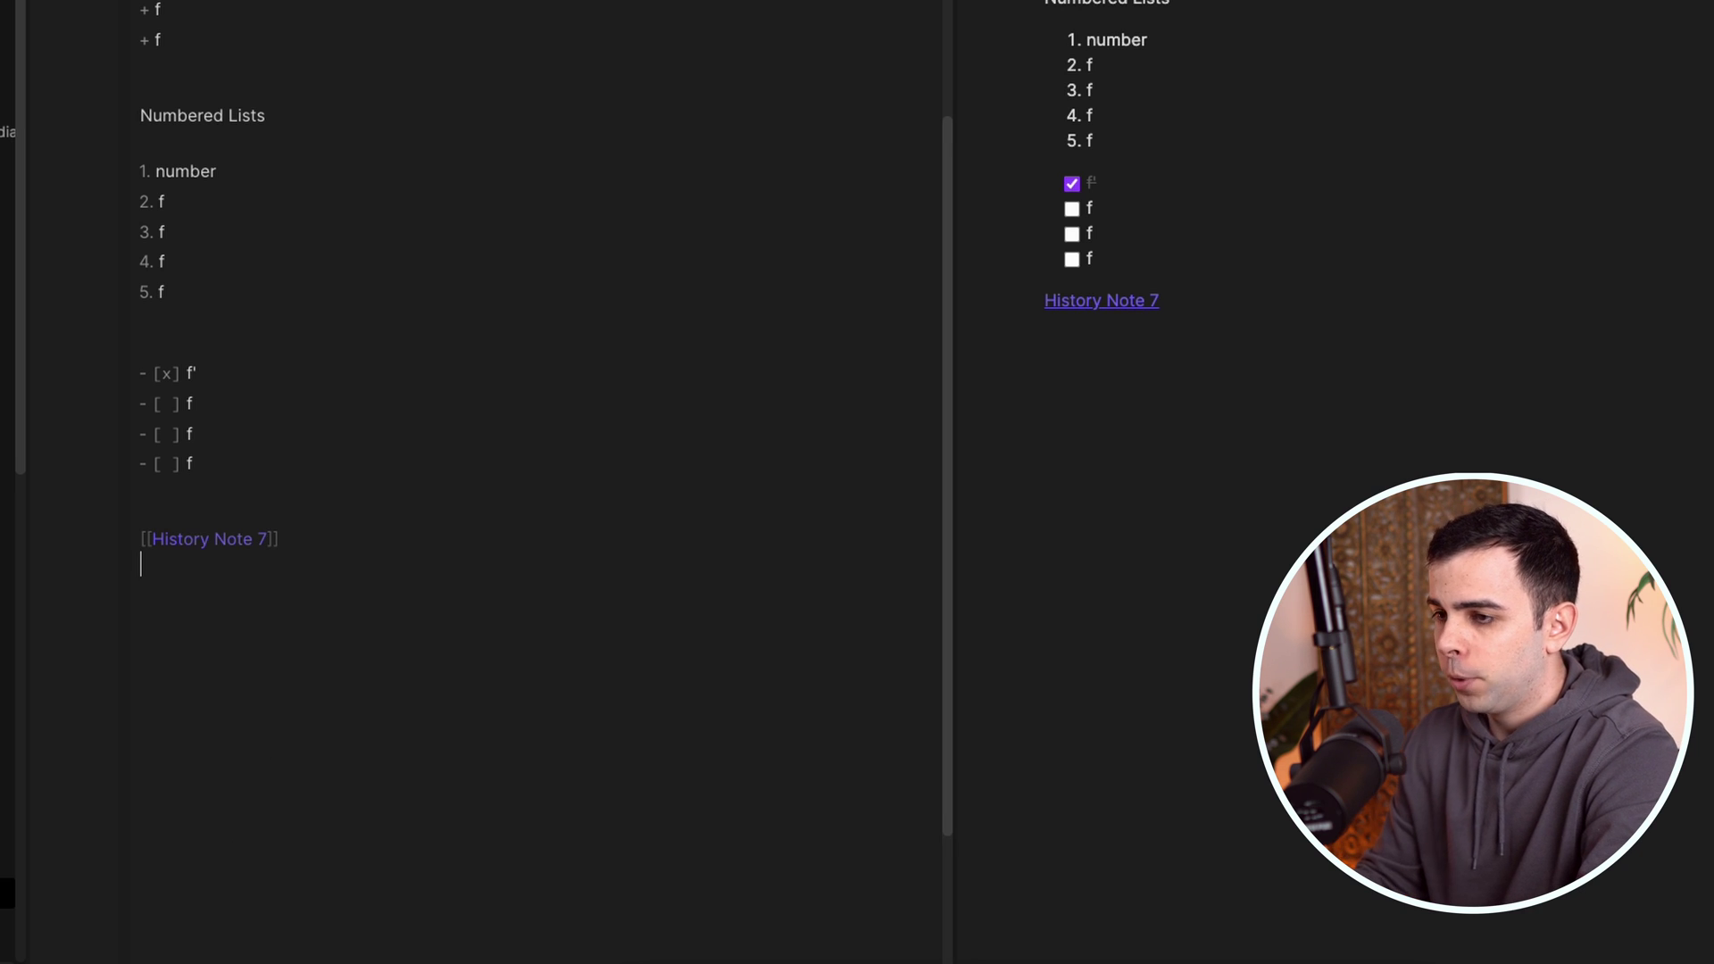
Insert a second internal link to "History Note 7" on its own line, finding the note with "hist"
text([[)
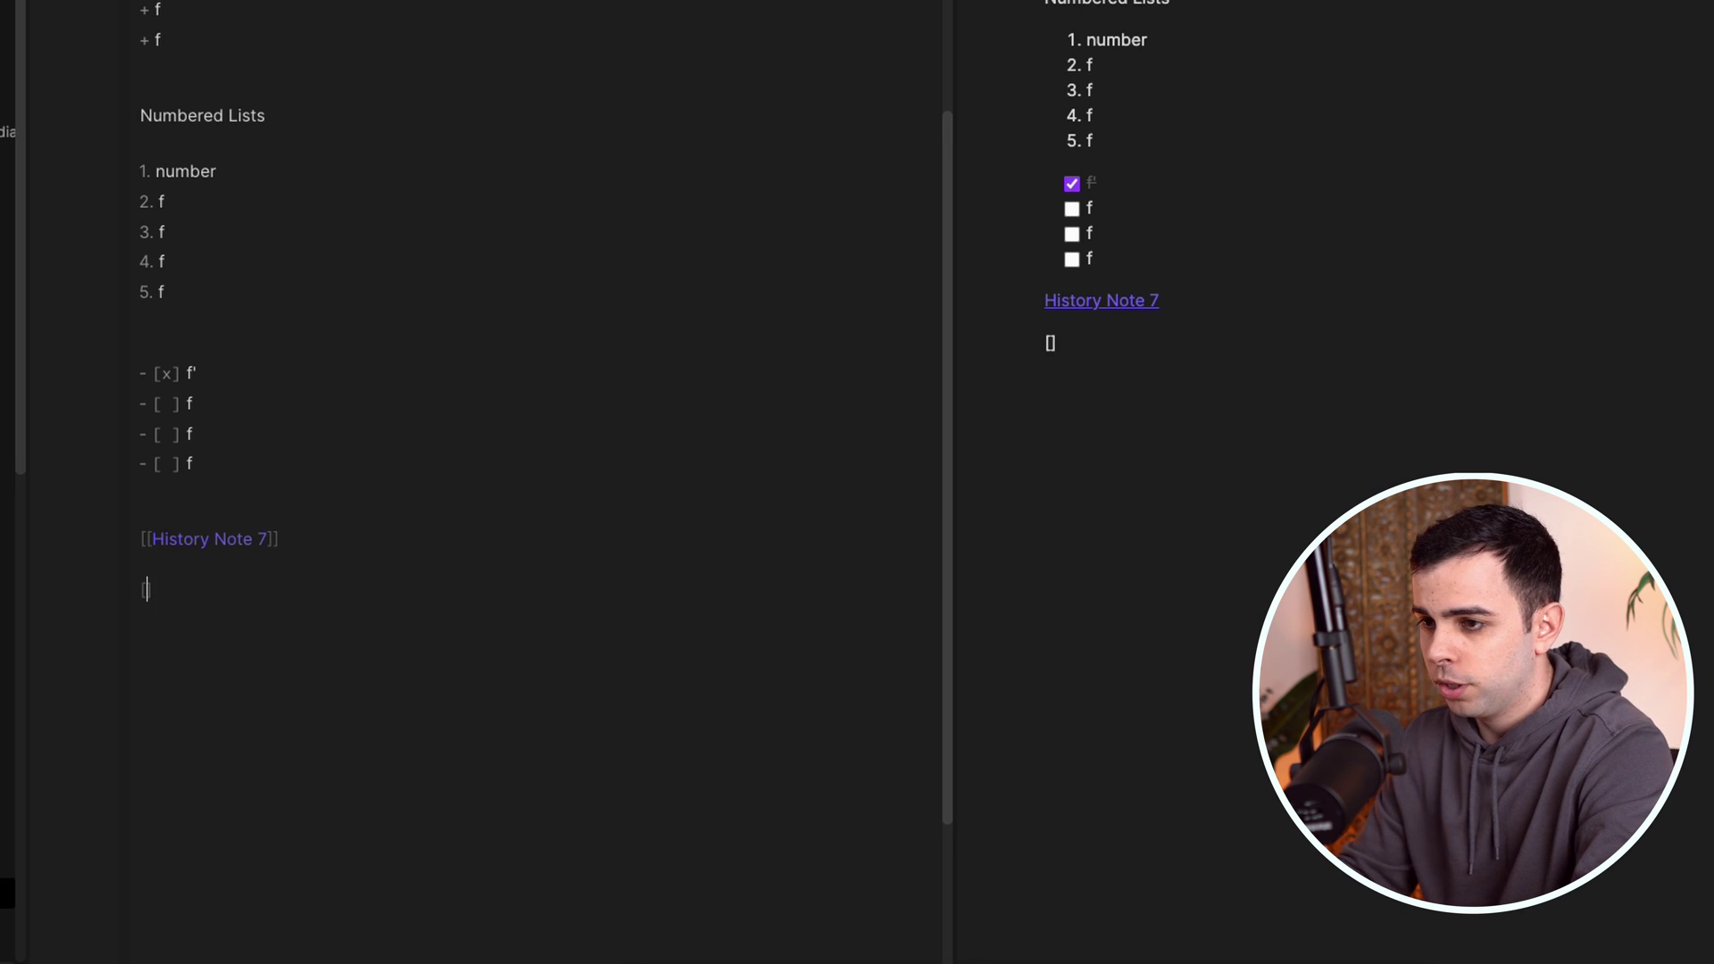
text(his)
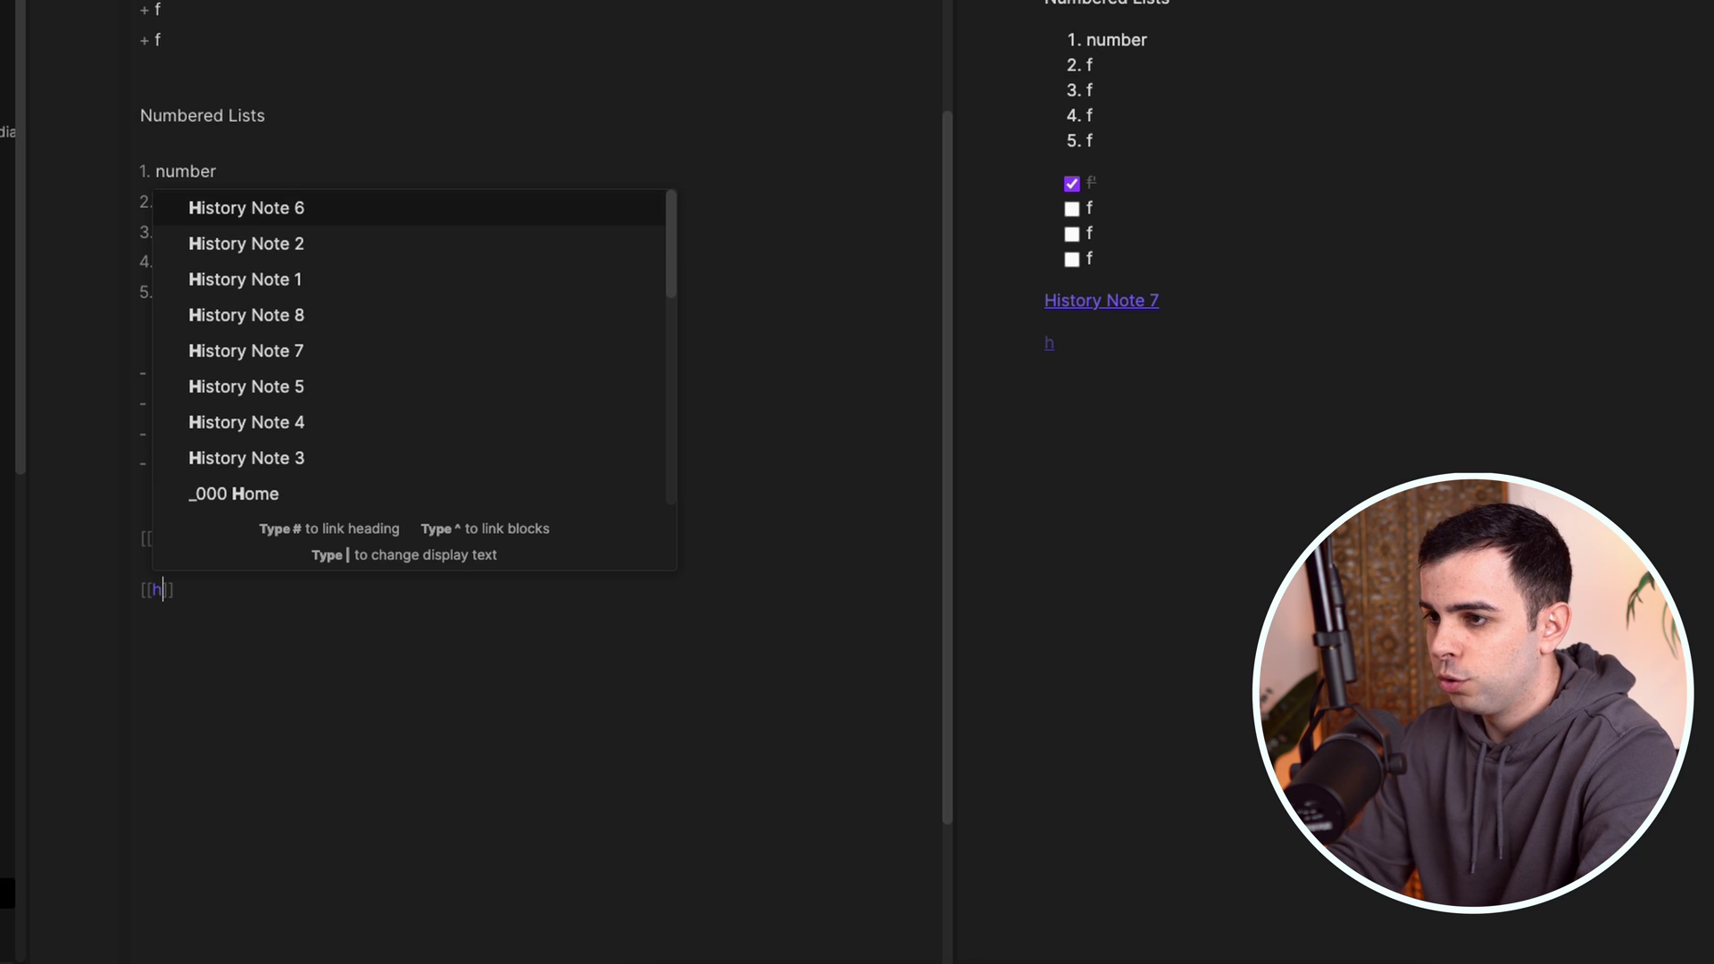
text(t)
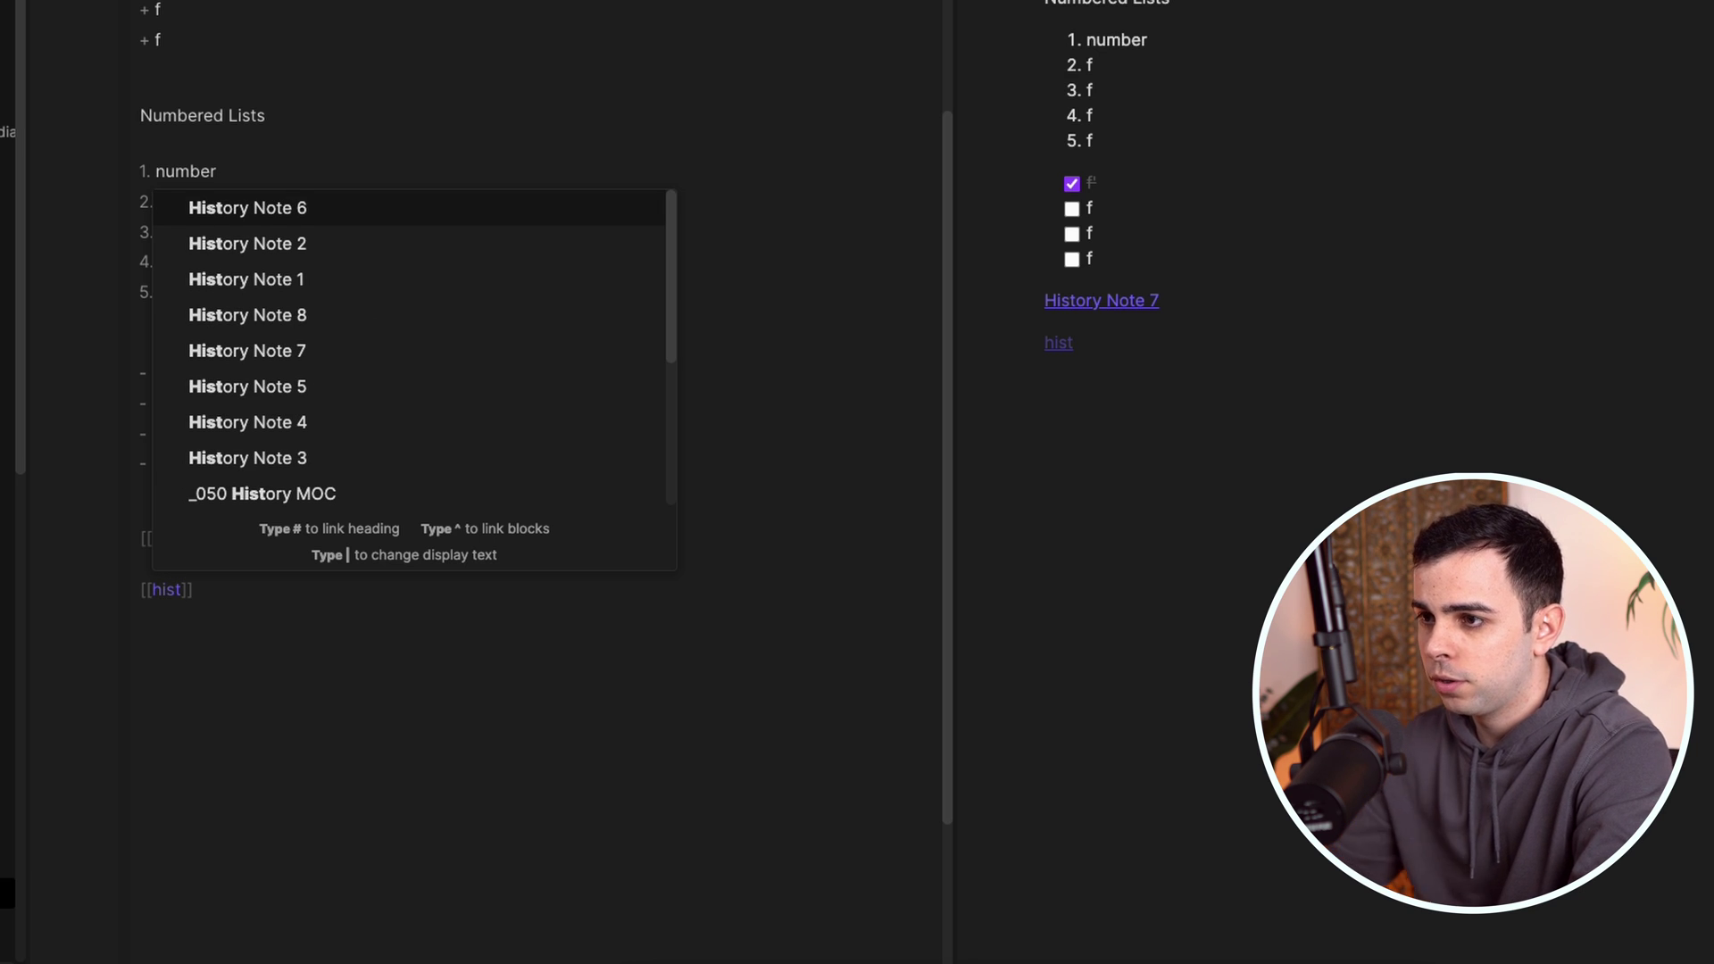
key(Down)
key(Down)
key(Down)
key(Down)
key(Return)
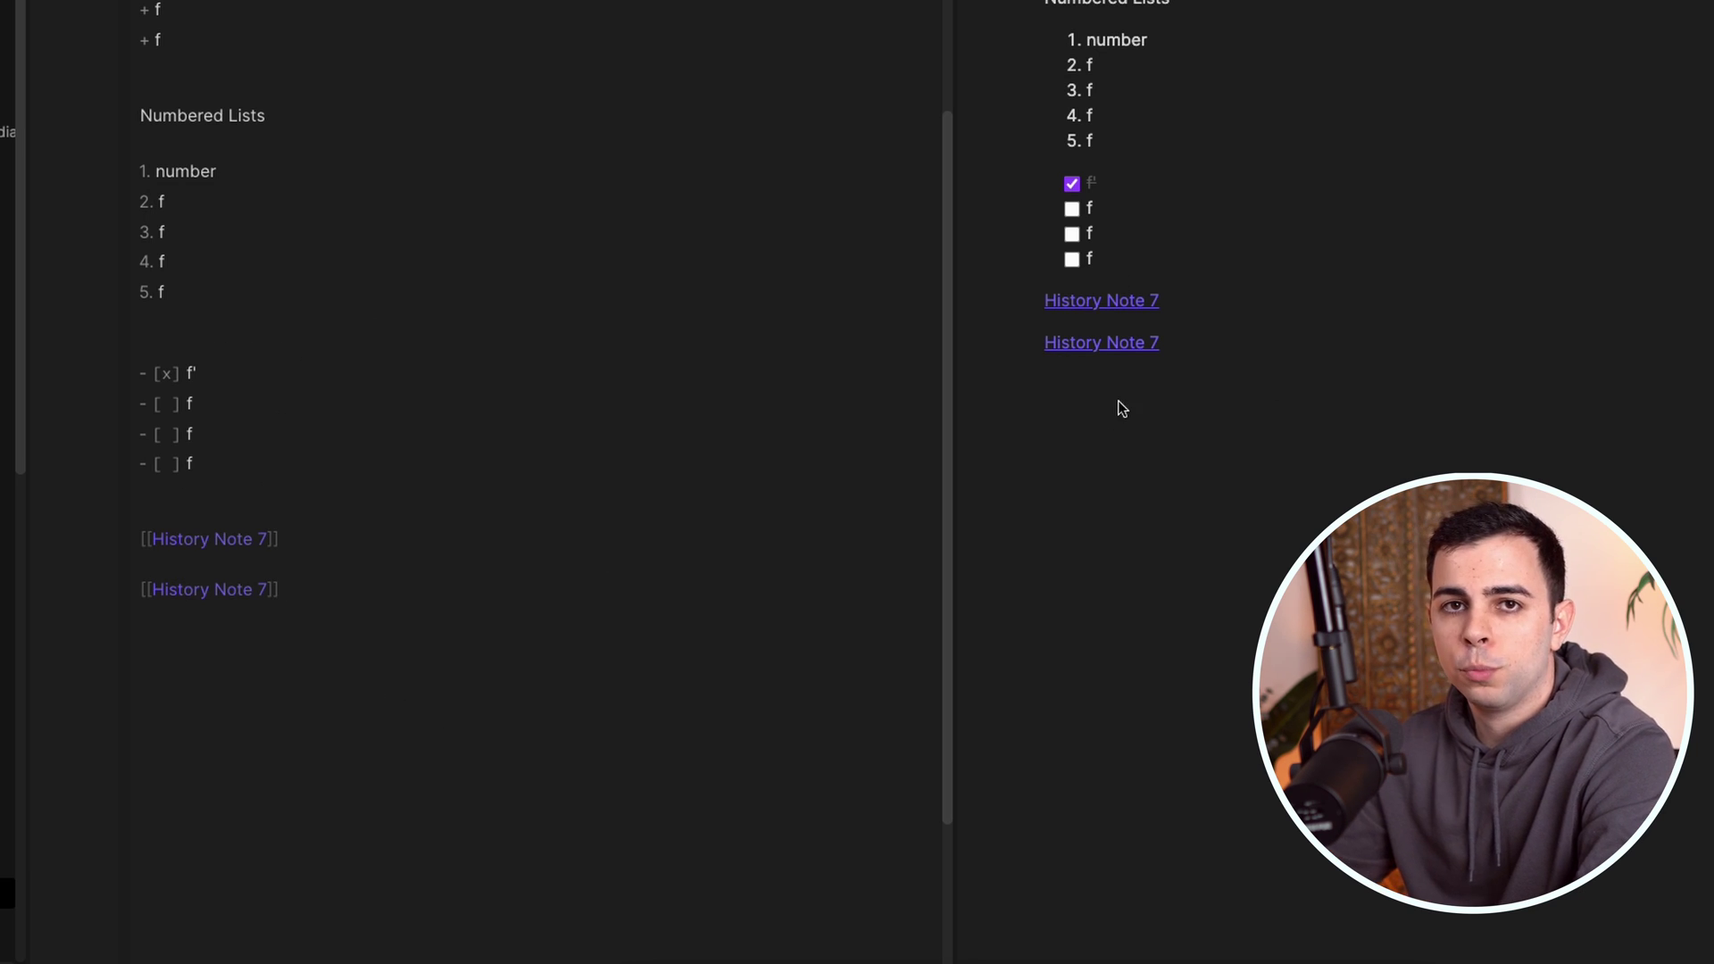
Give the second History Note 7 link the display text "History notes", and follow the rendered History Note 7 link and return
click(267, 590)
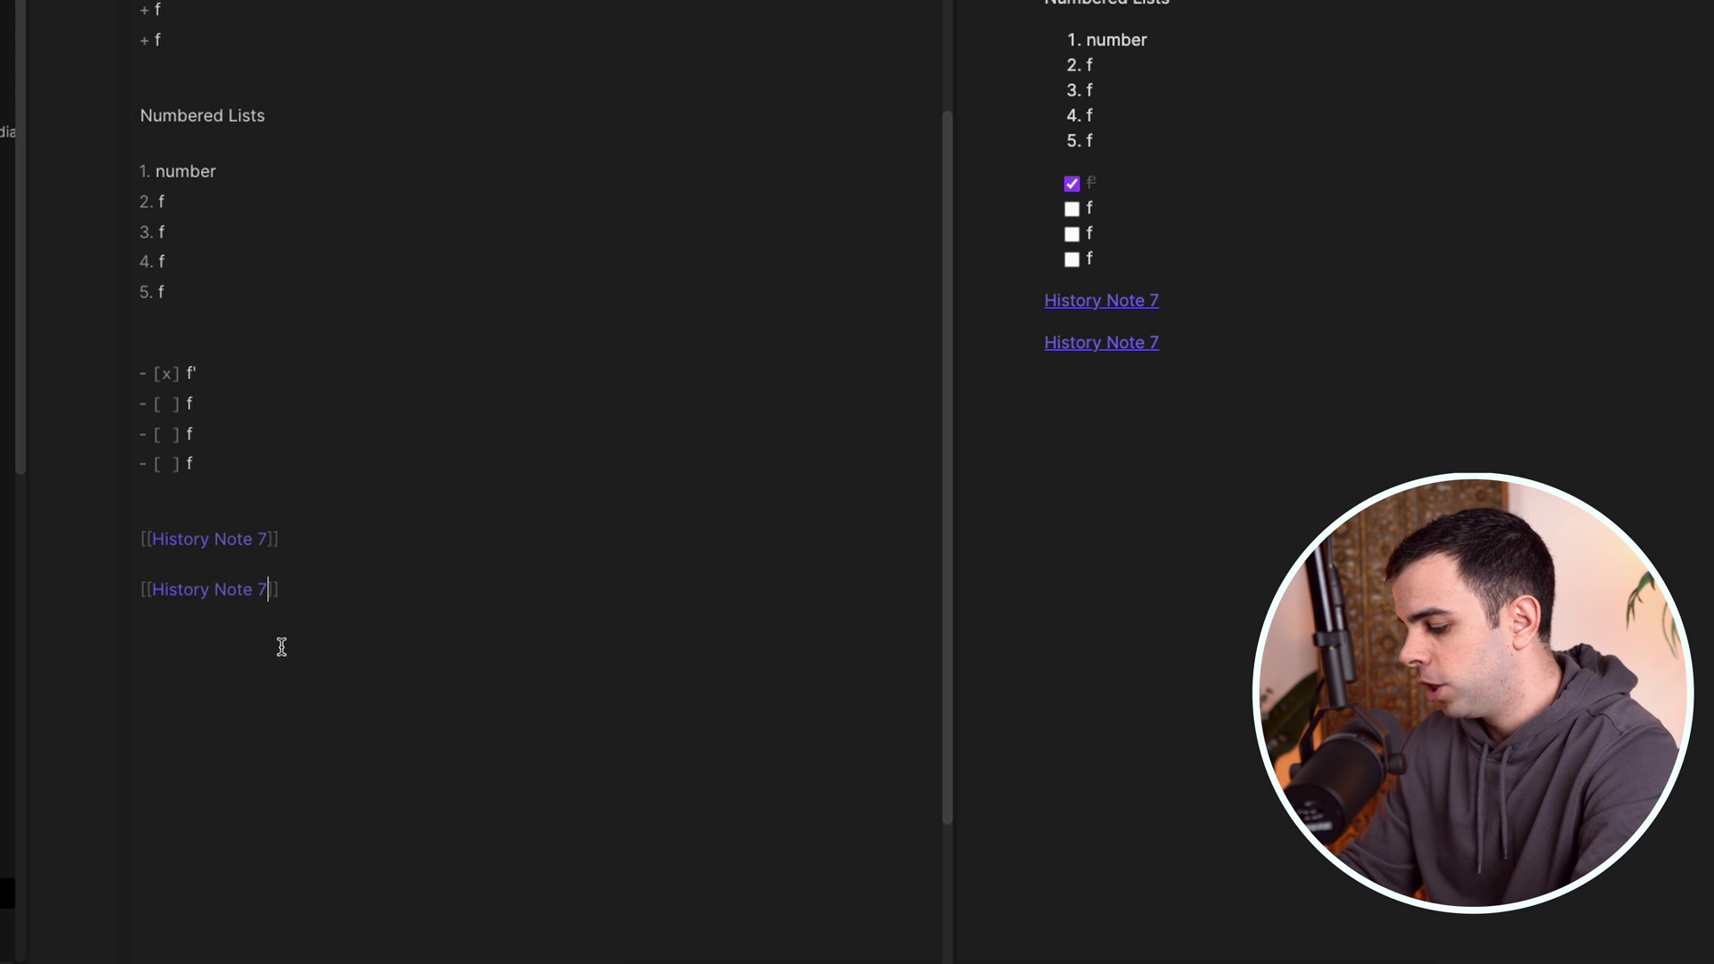
text(| )
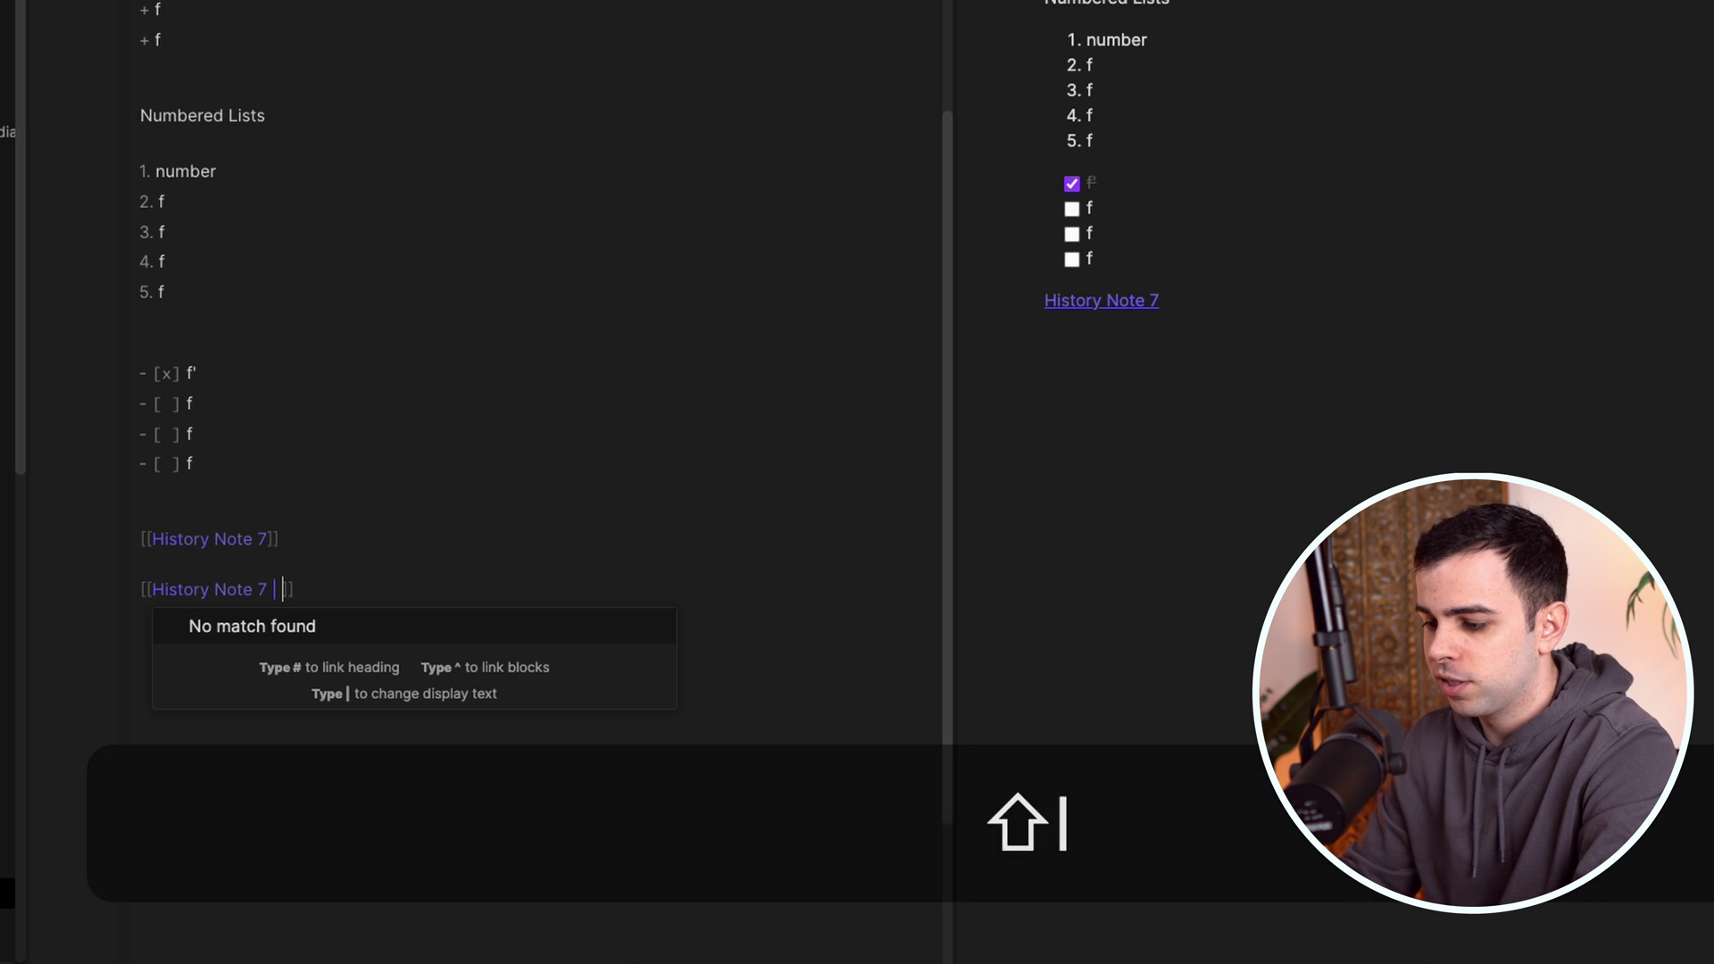
text(Hiso)
key(BackSpace)
text(tory note)
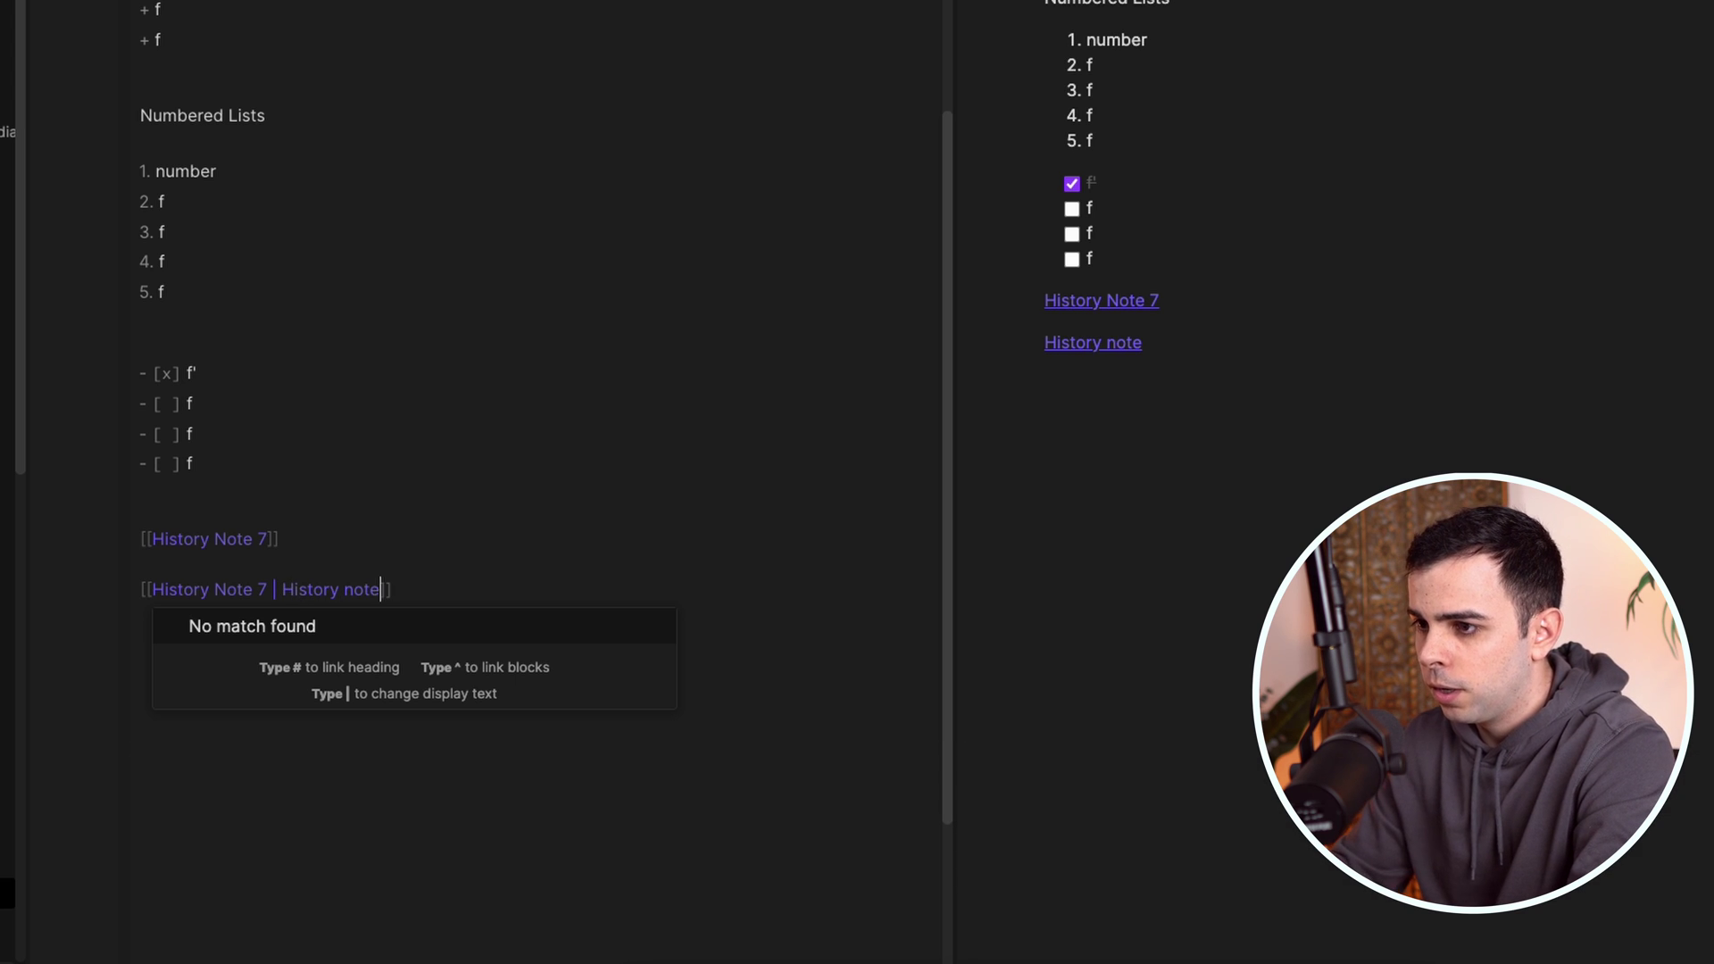
text(s)
key(Escape)
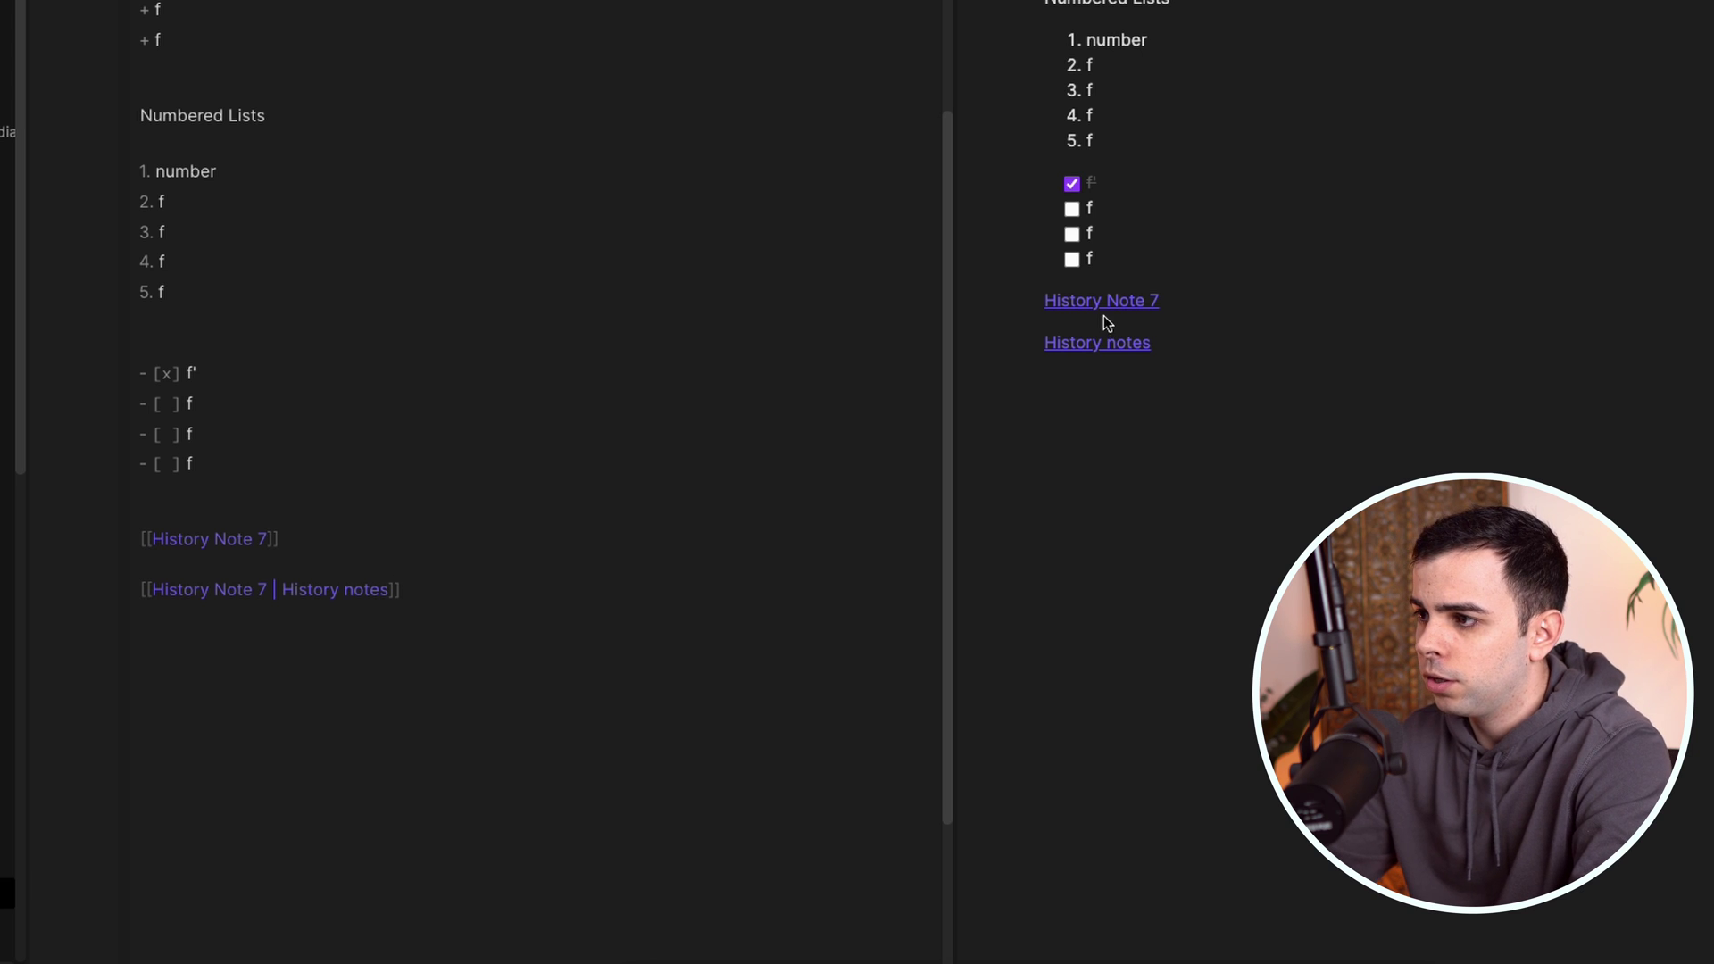
click(1104, 304)
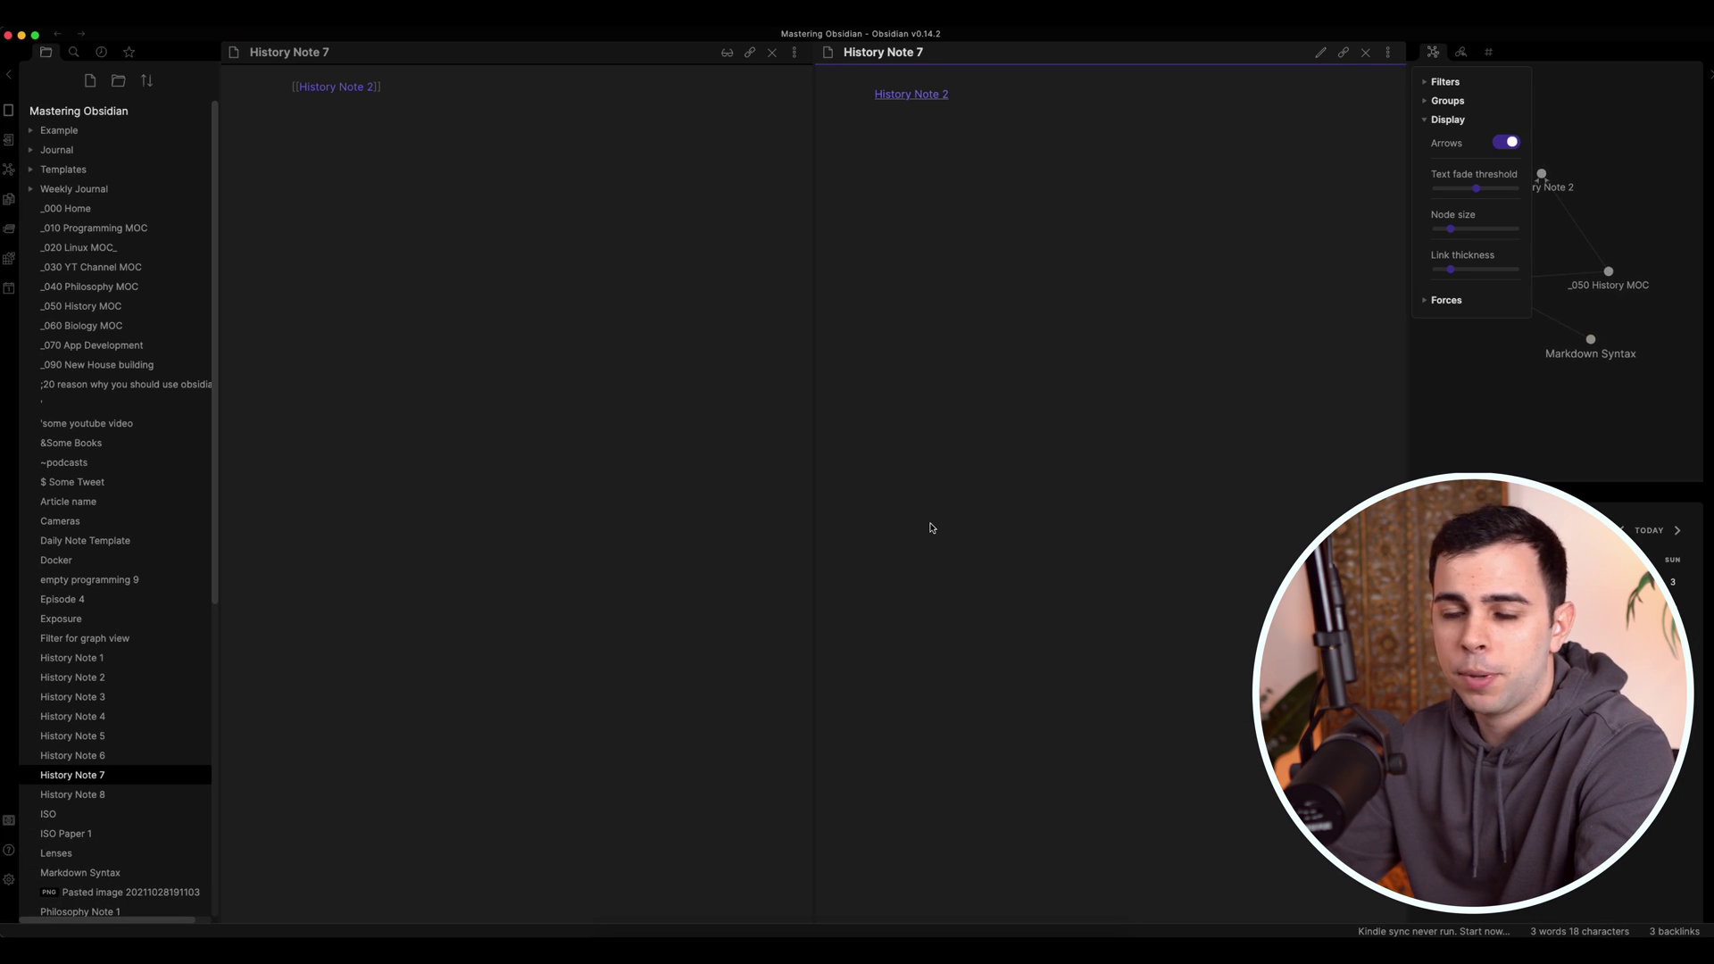
key(super+alt+Left)
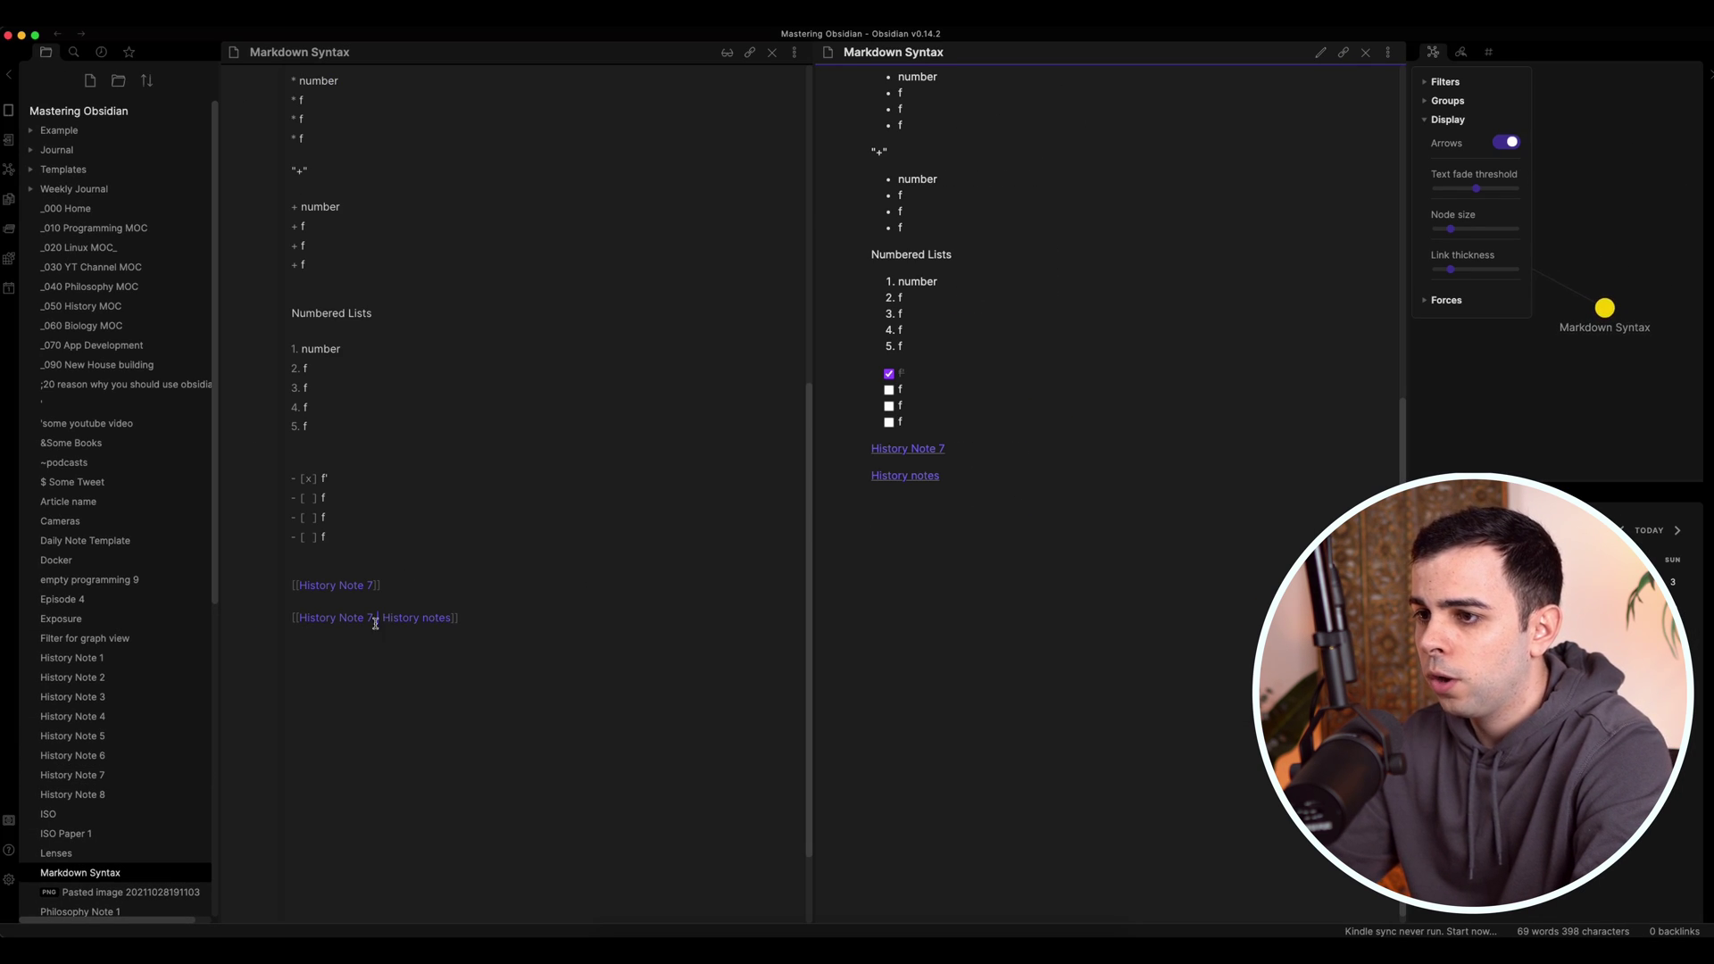
Replace the second link's display text with "important", and open History Note 7 from the reading view and return to the Markdown Syntax note
click(451, 619)
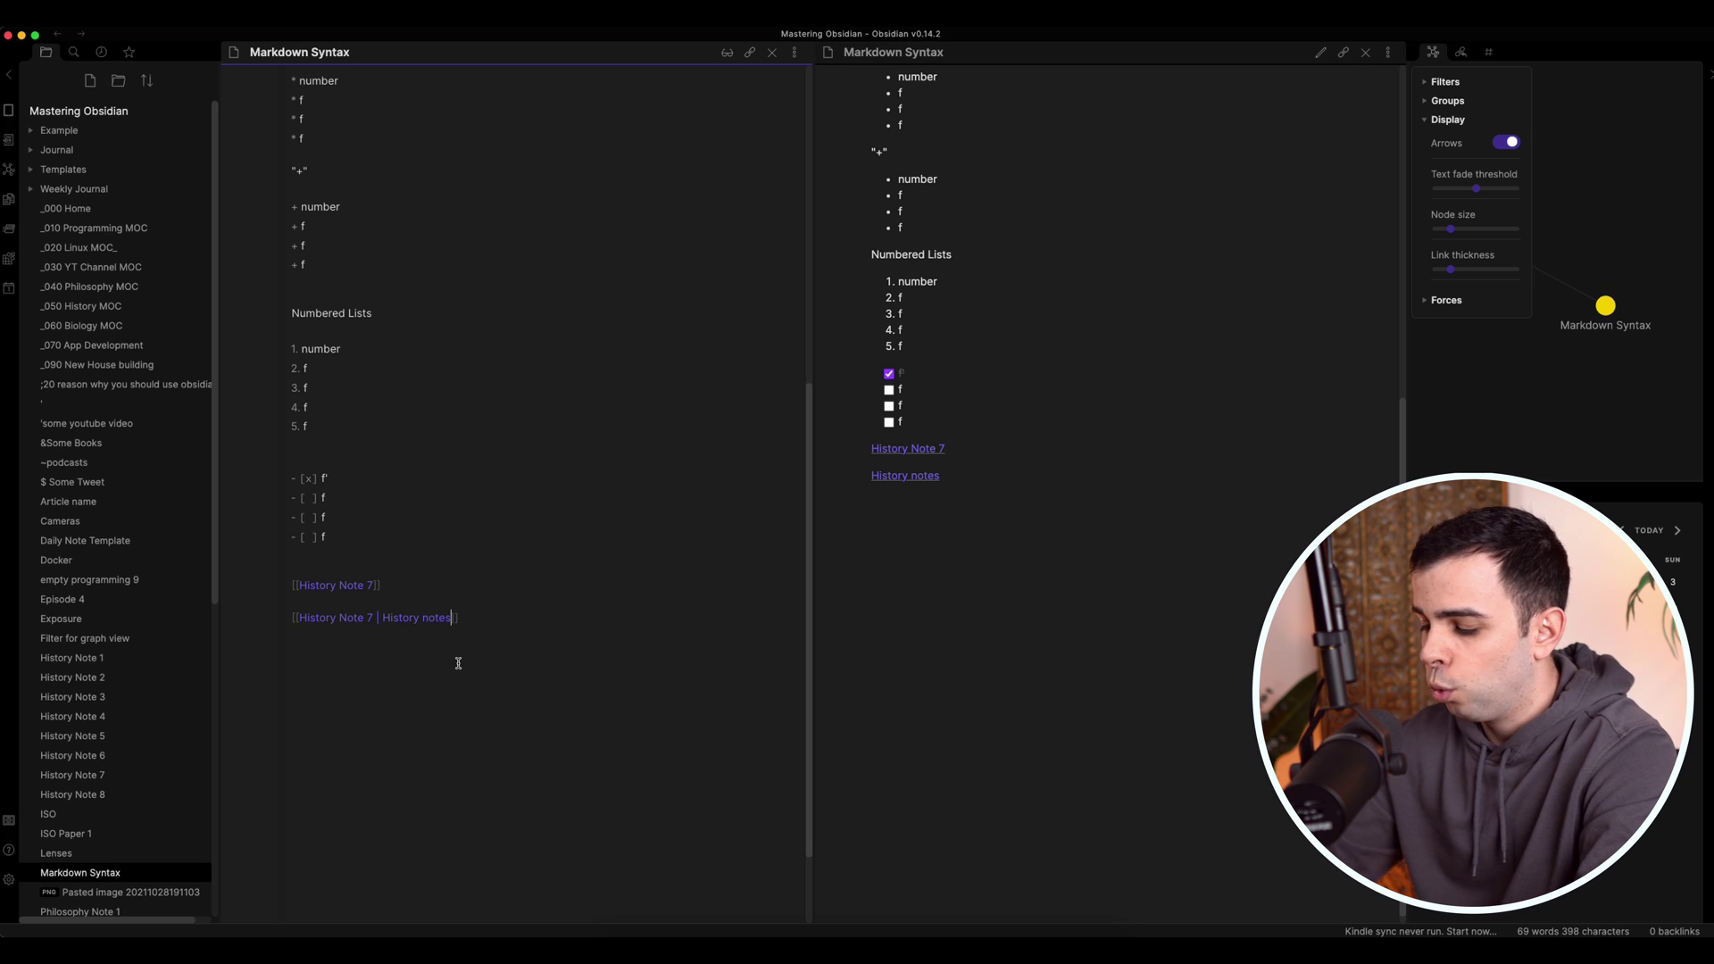
key(BackSpace)
key(BackSpace)
key(BackSpace)
key(BackSpace)
key(BackSpace)
key(BackSpace)
key(BackSpace)
key(BackSpace)
key(BackSpace)
key(BackSpace)
key(BackSpace)
key(BackSpace)
key(BackSpace)
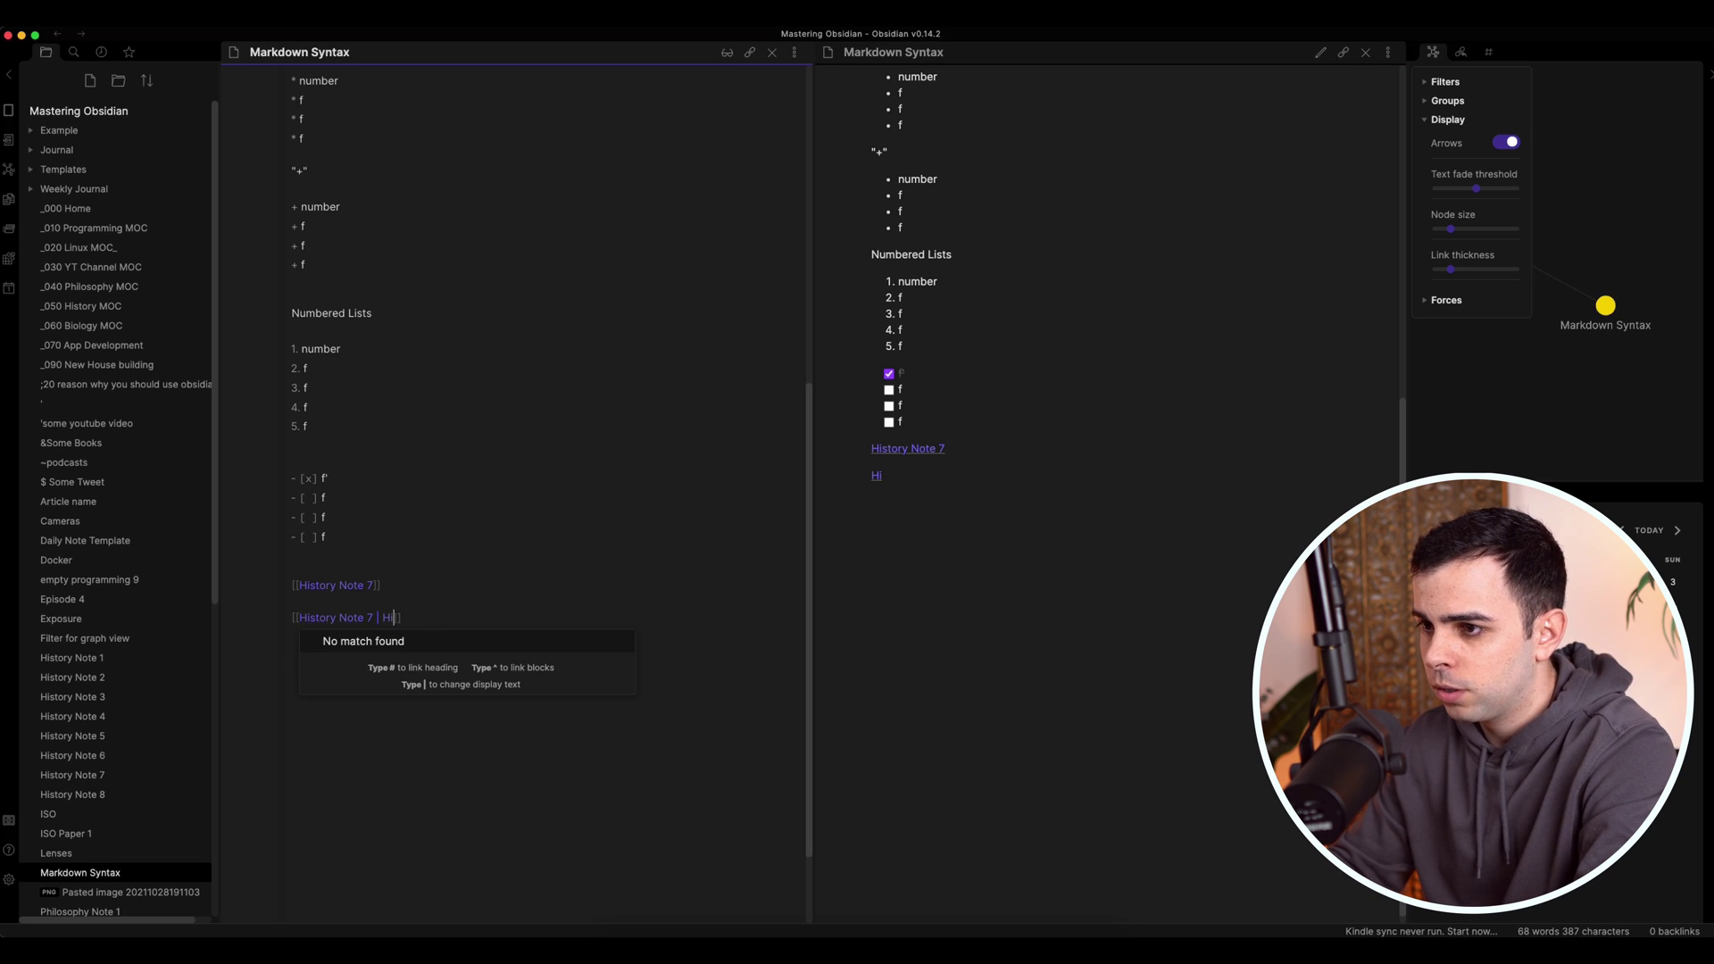
text(ip)
text(portant)
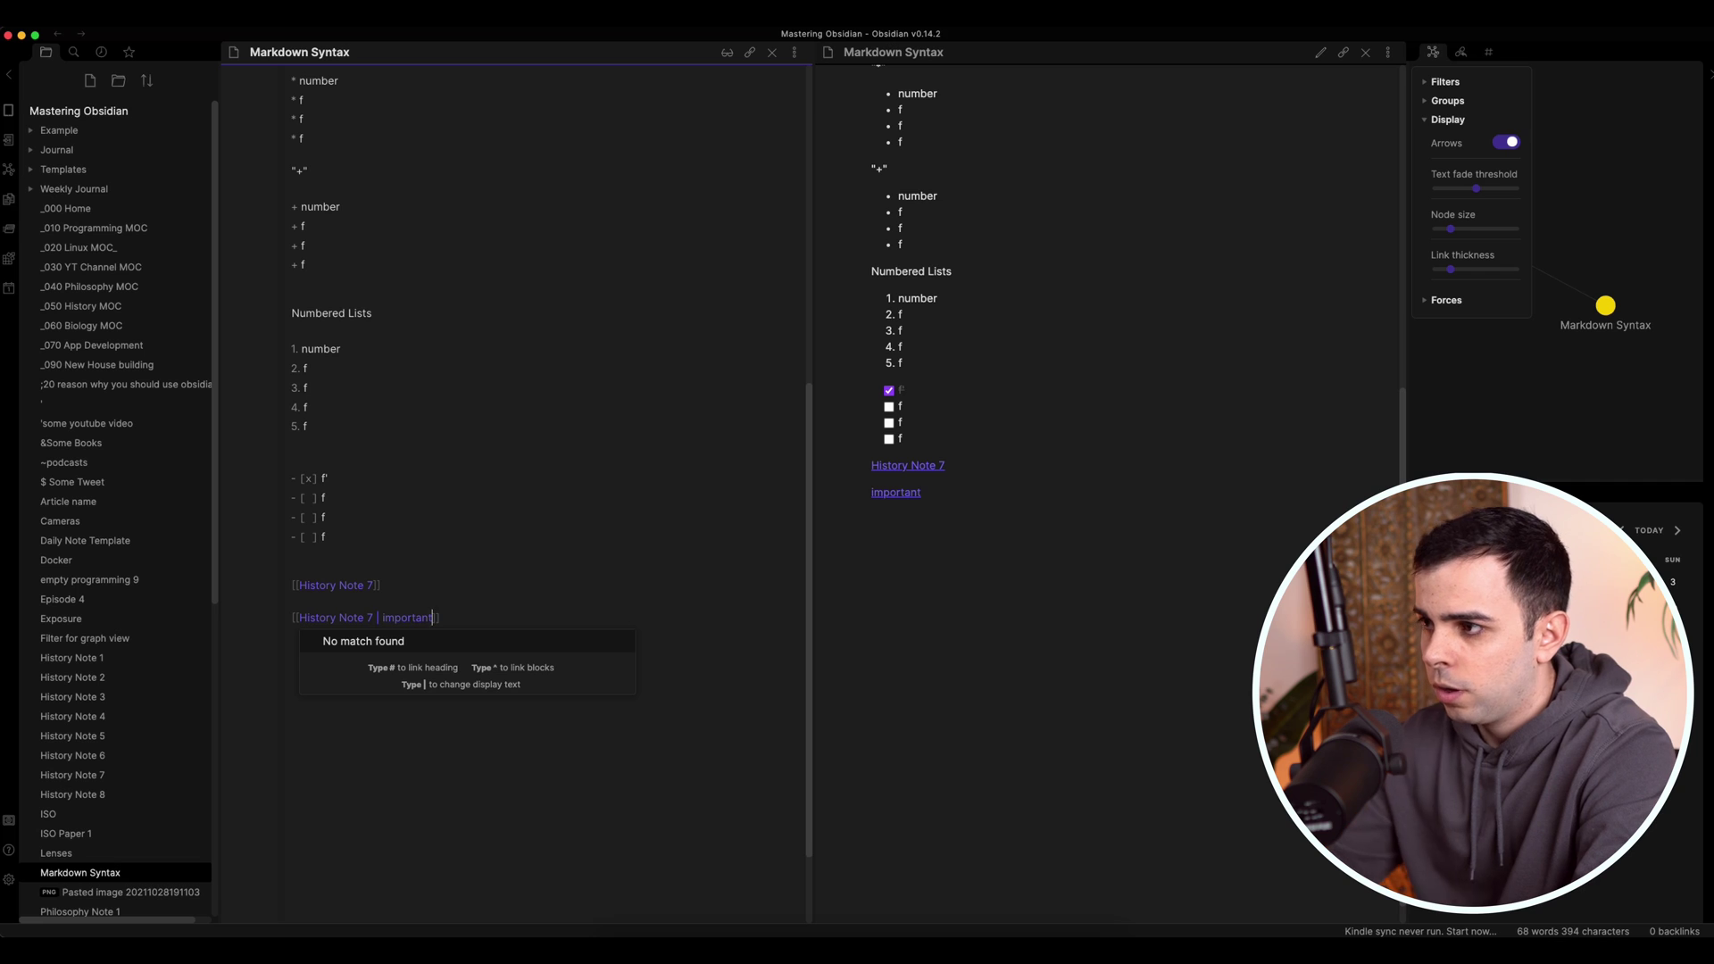
click(904, 466)
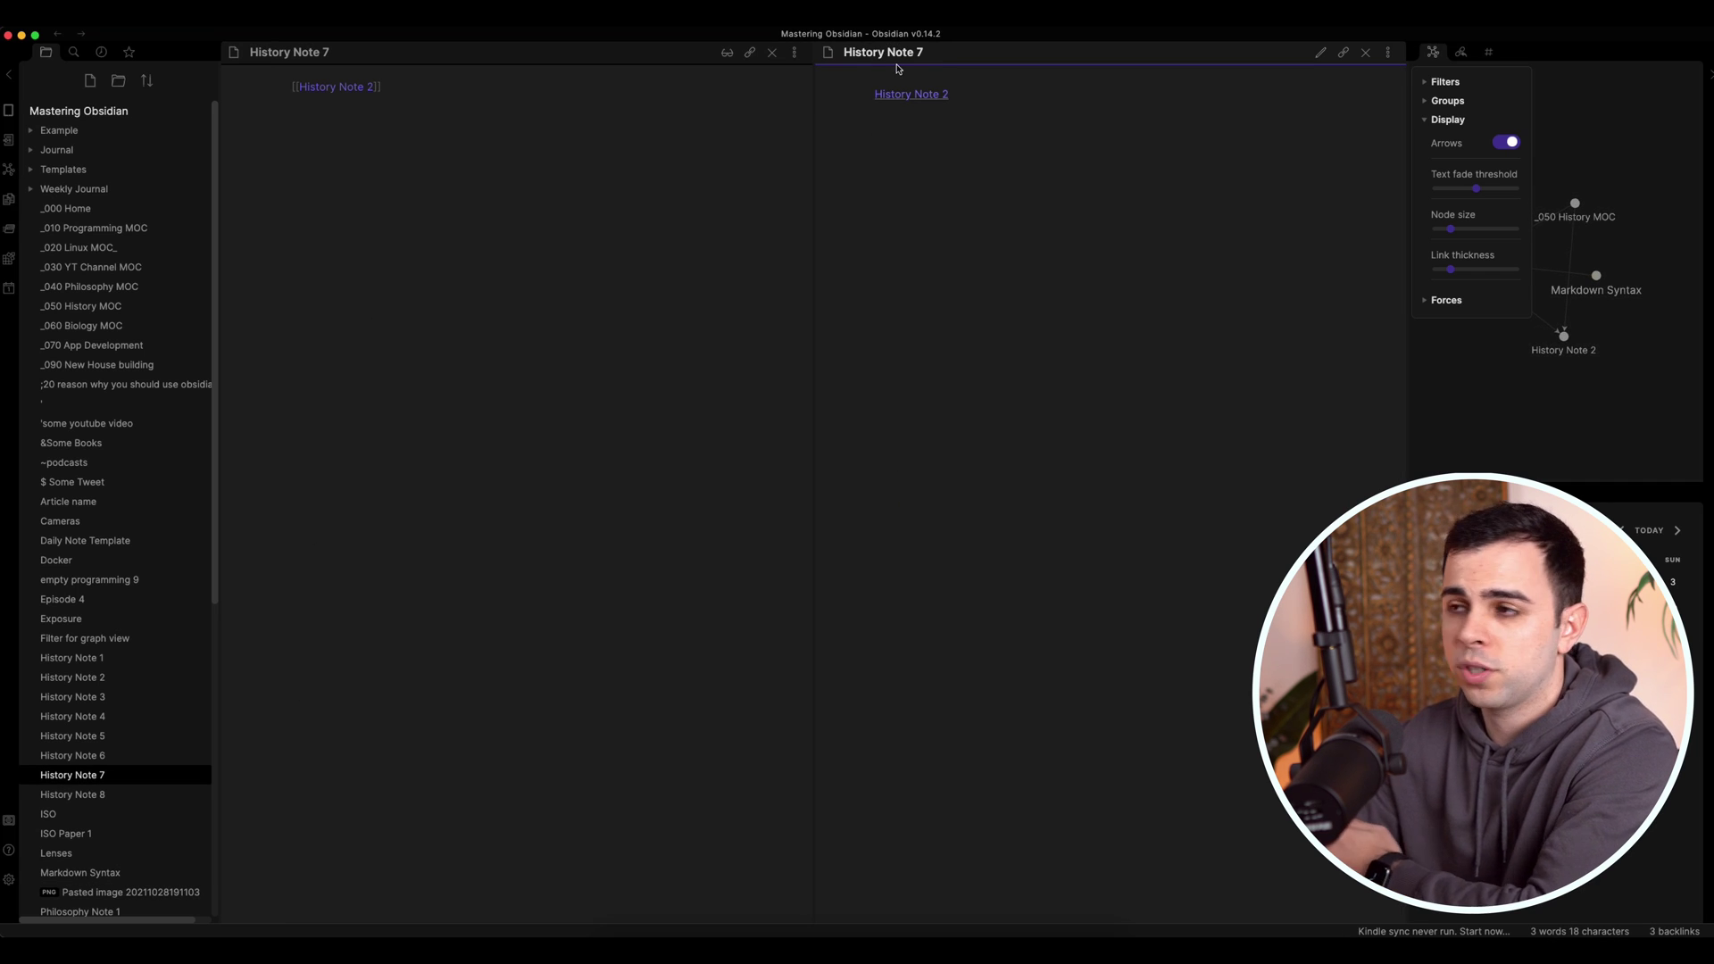
key(super+alt+Left)
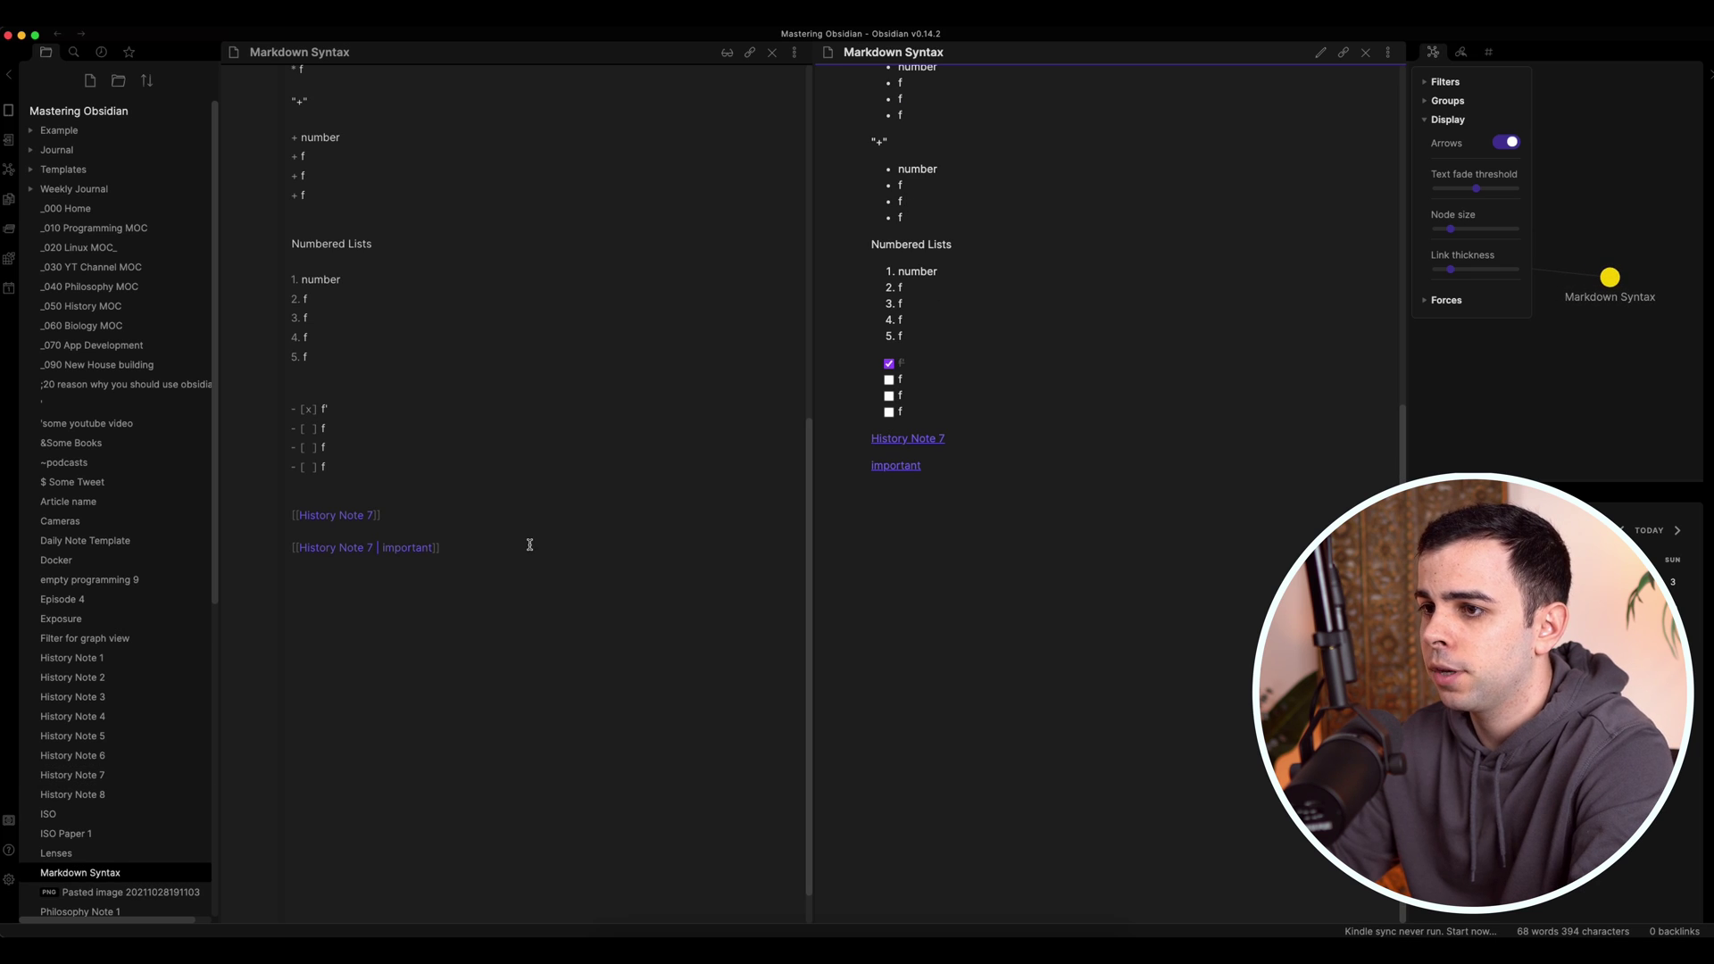
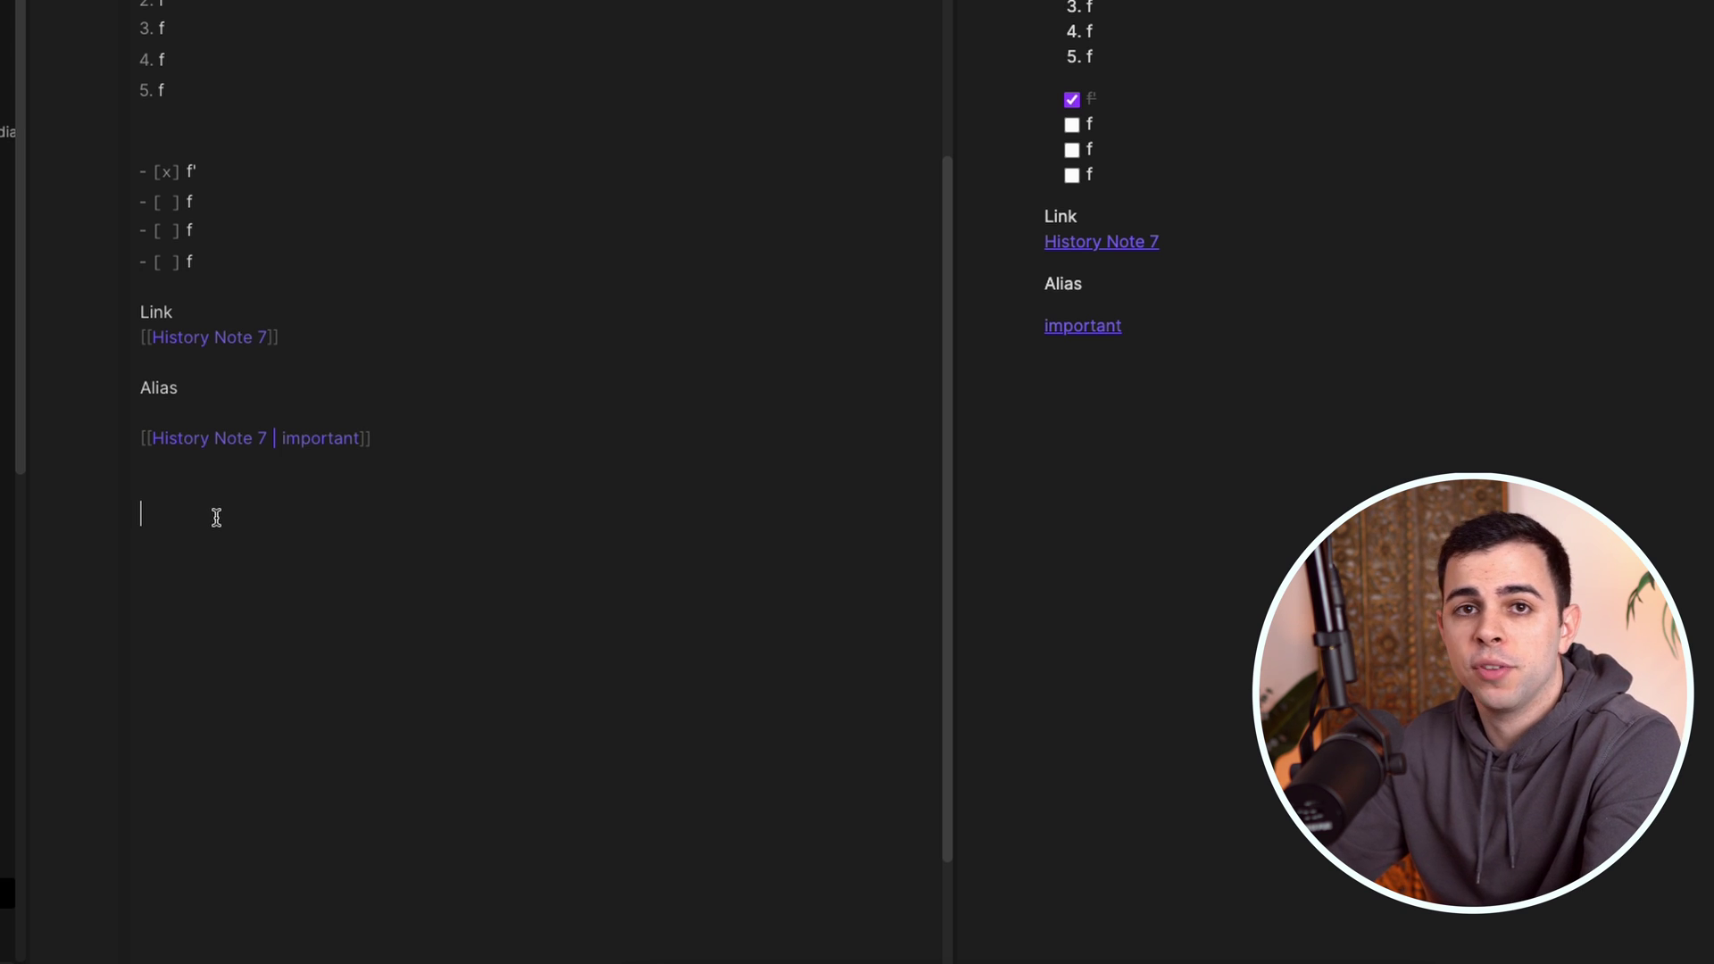
Add the label line "Headers in the same page" below the alias link
click(217, 517)
text(Headers in th)
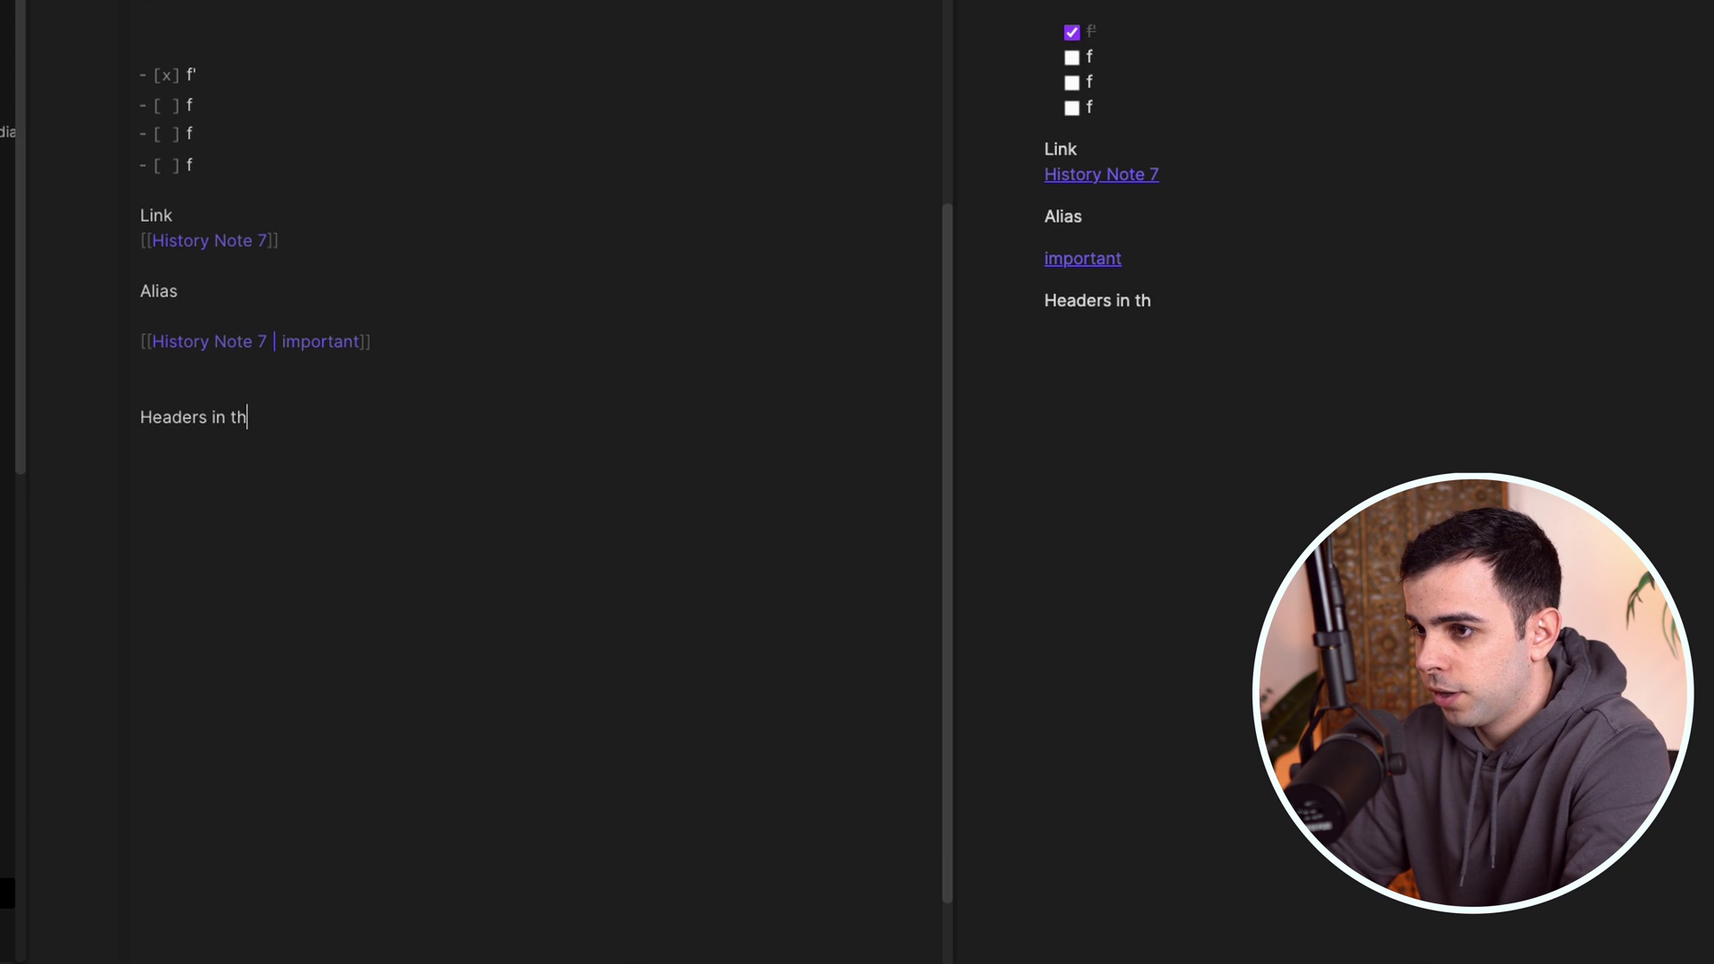
text(e same page)
key(Return)
key(Return)
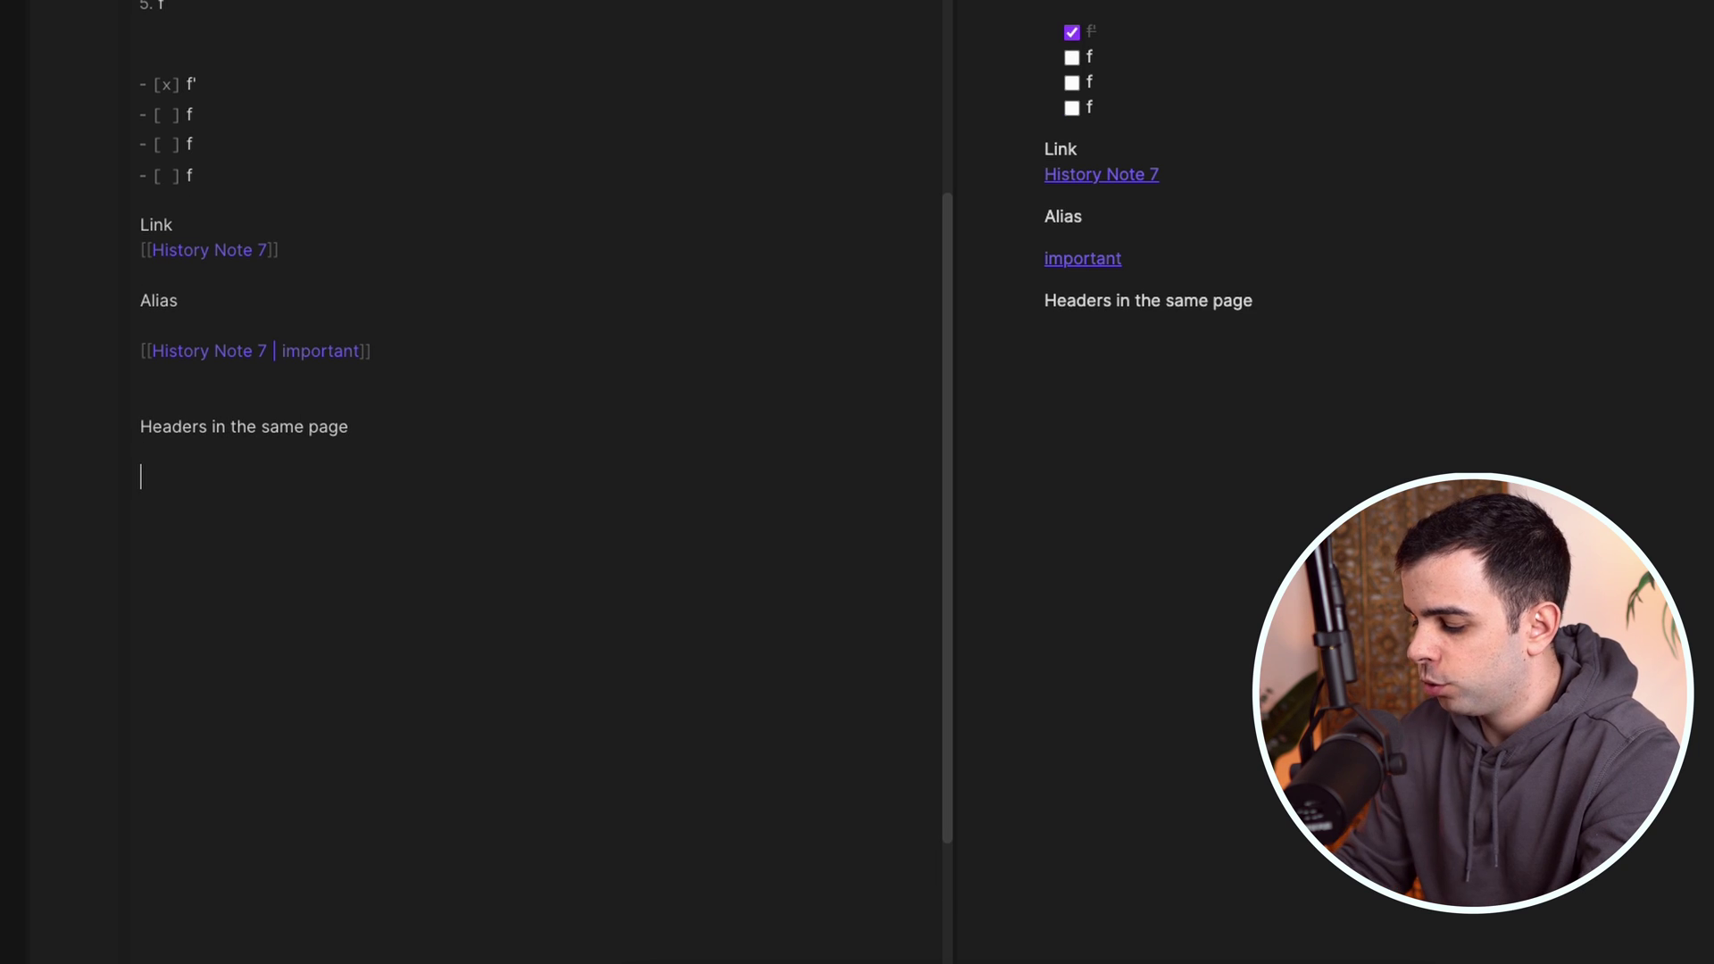
Insert an internal link to the "lists" heading of the Markdown Syntax note under the "Headers in the same page" label
text([[)
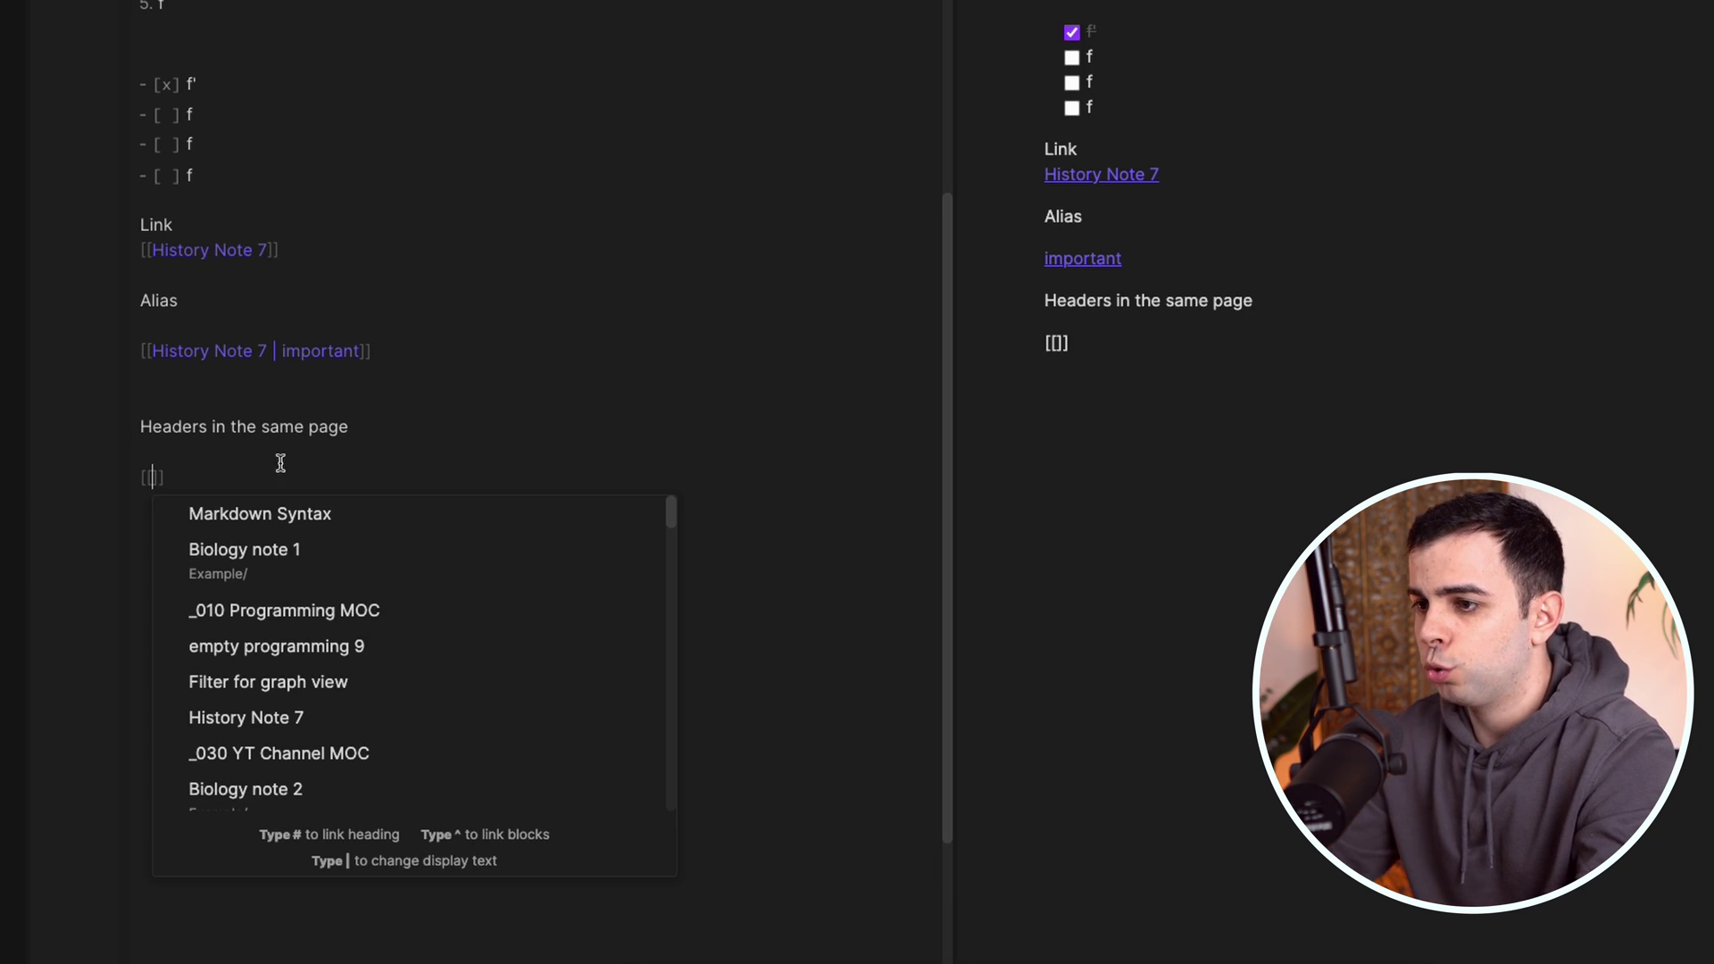
click(198, 525)
key(BackSpace)
key(BackSpace)
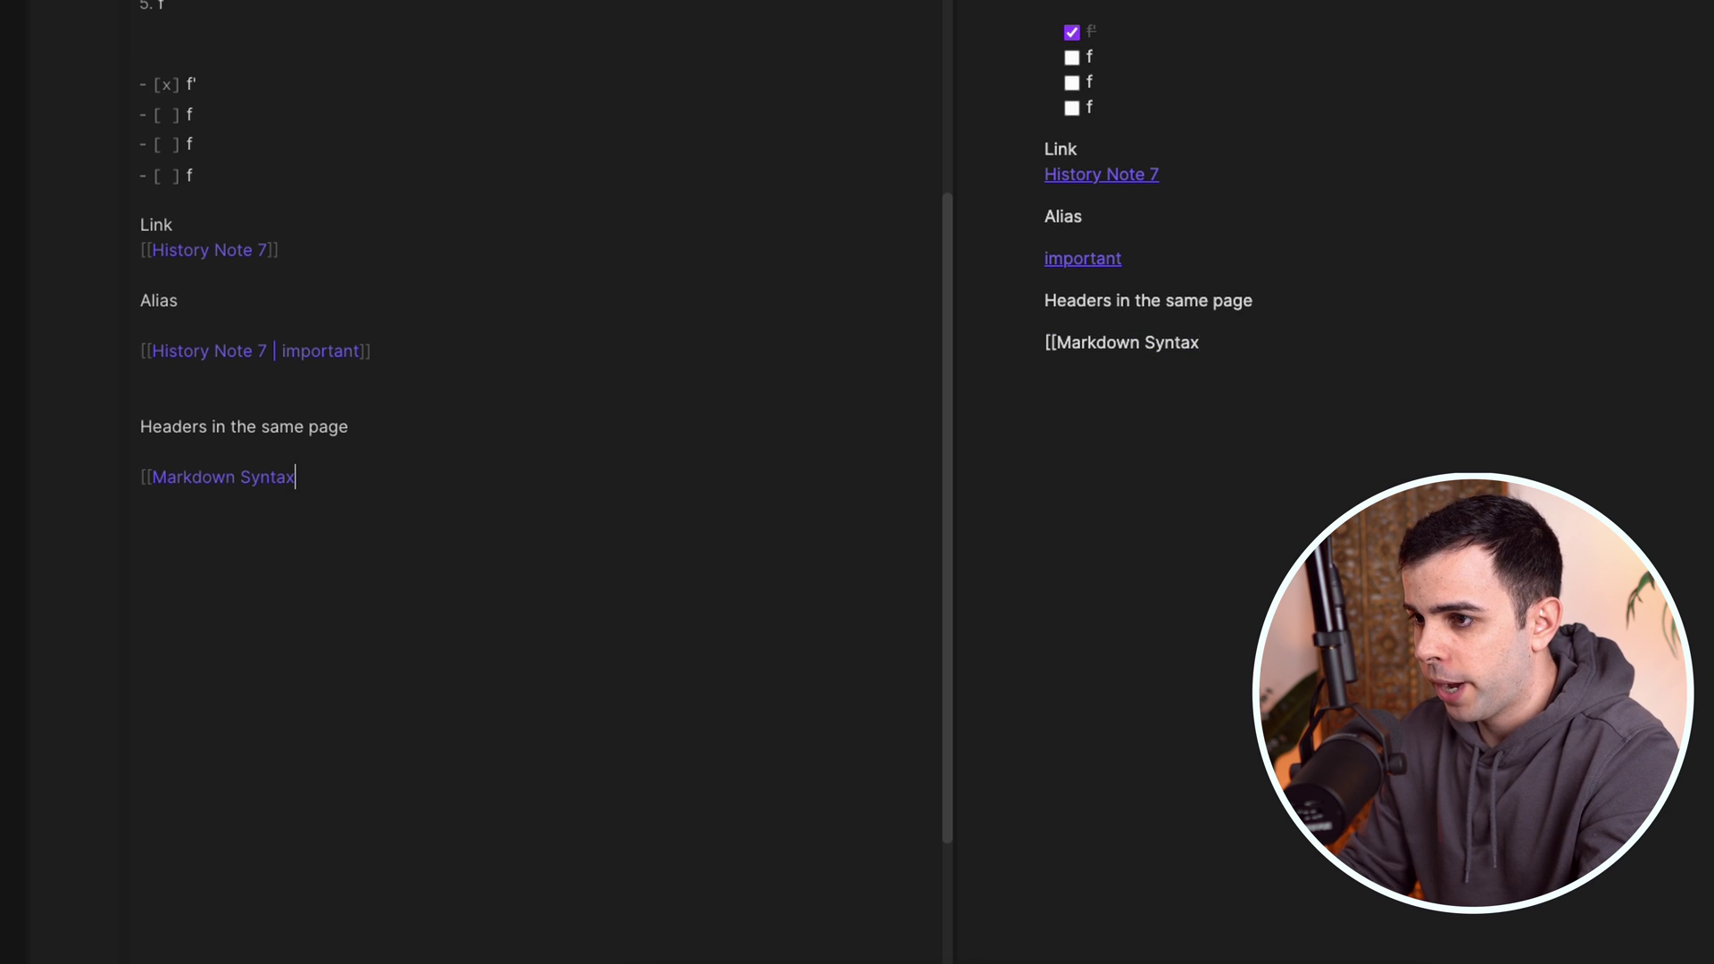
text(#)
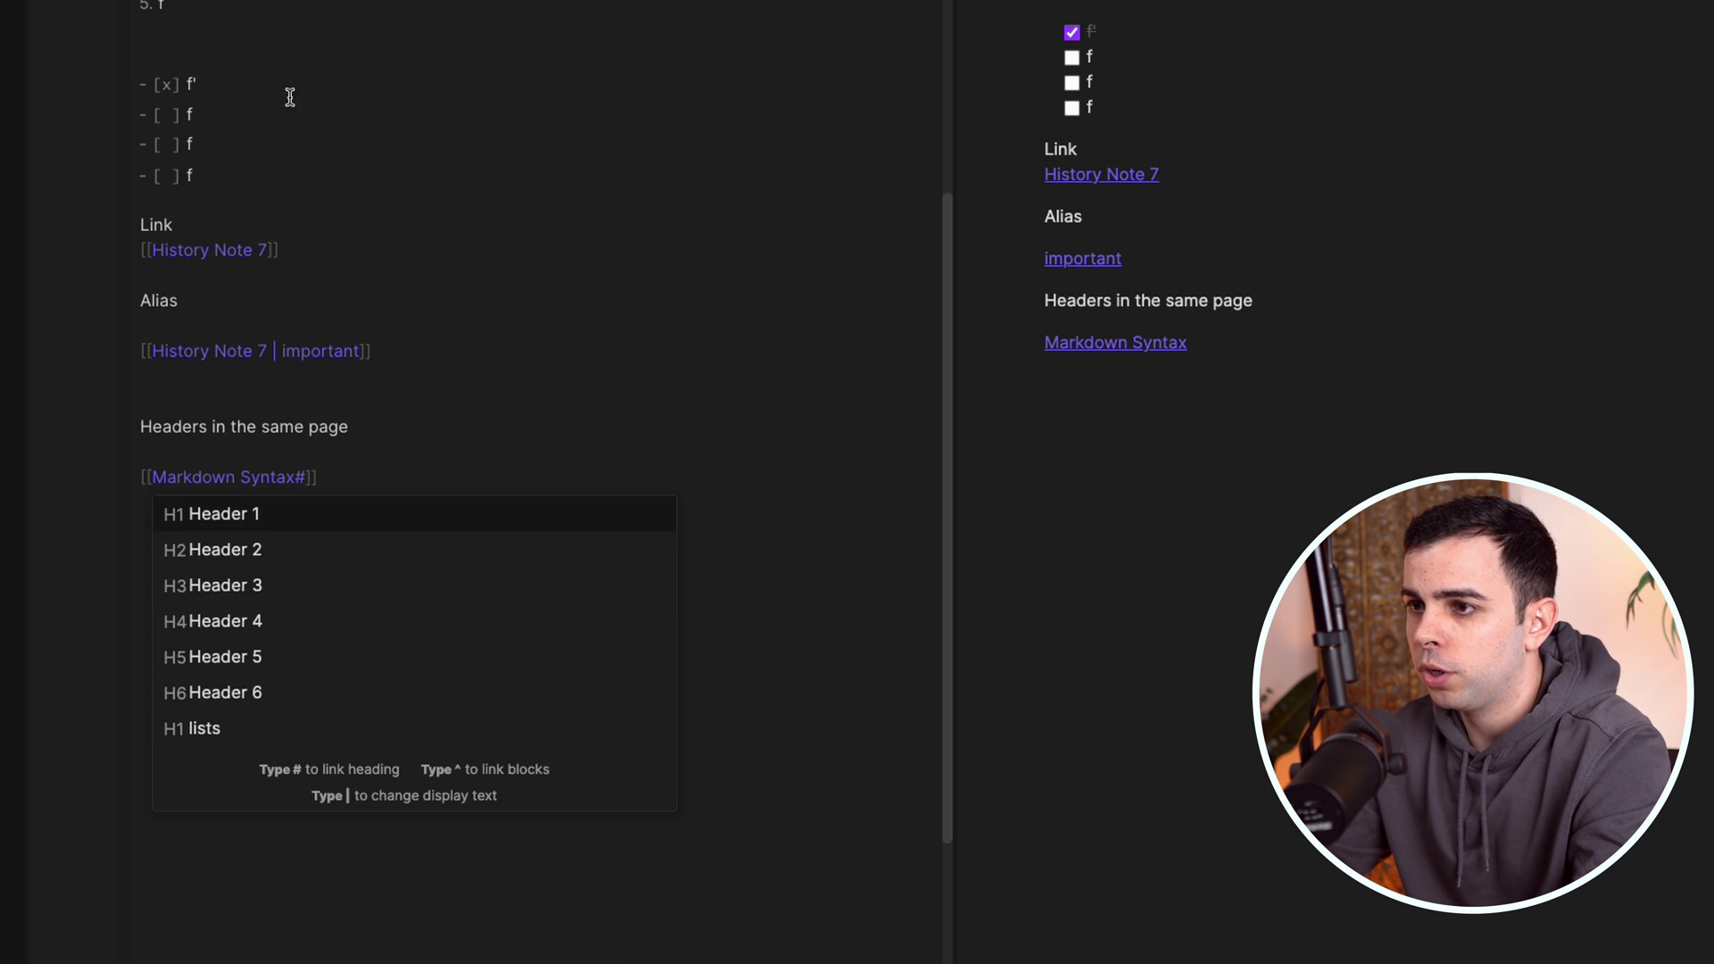
click(217, 726)
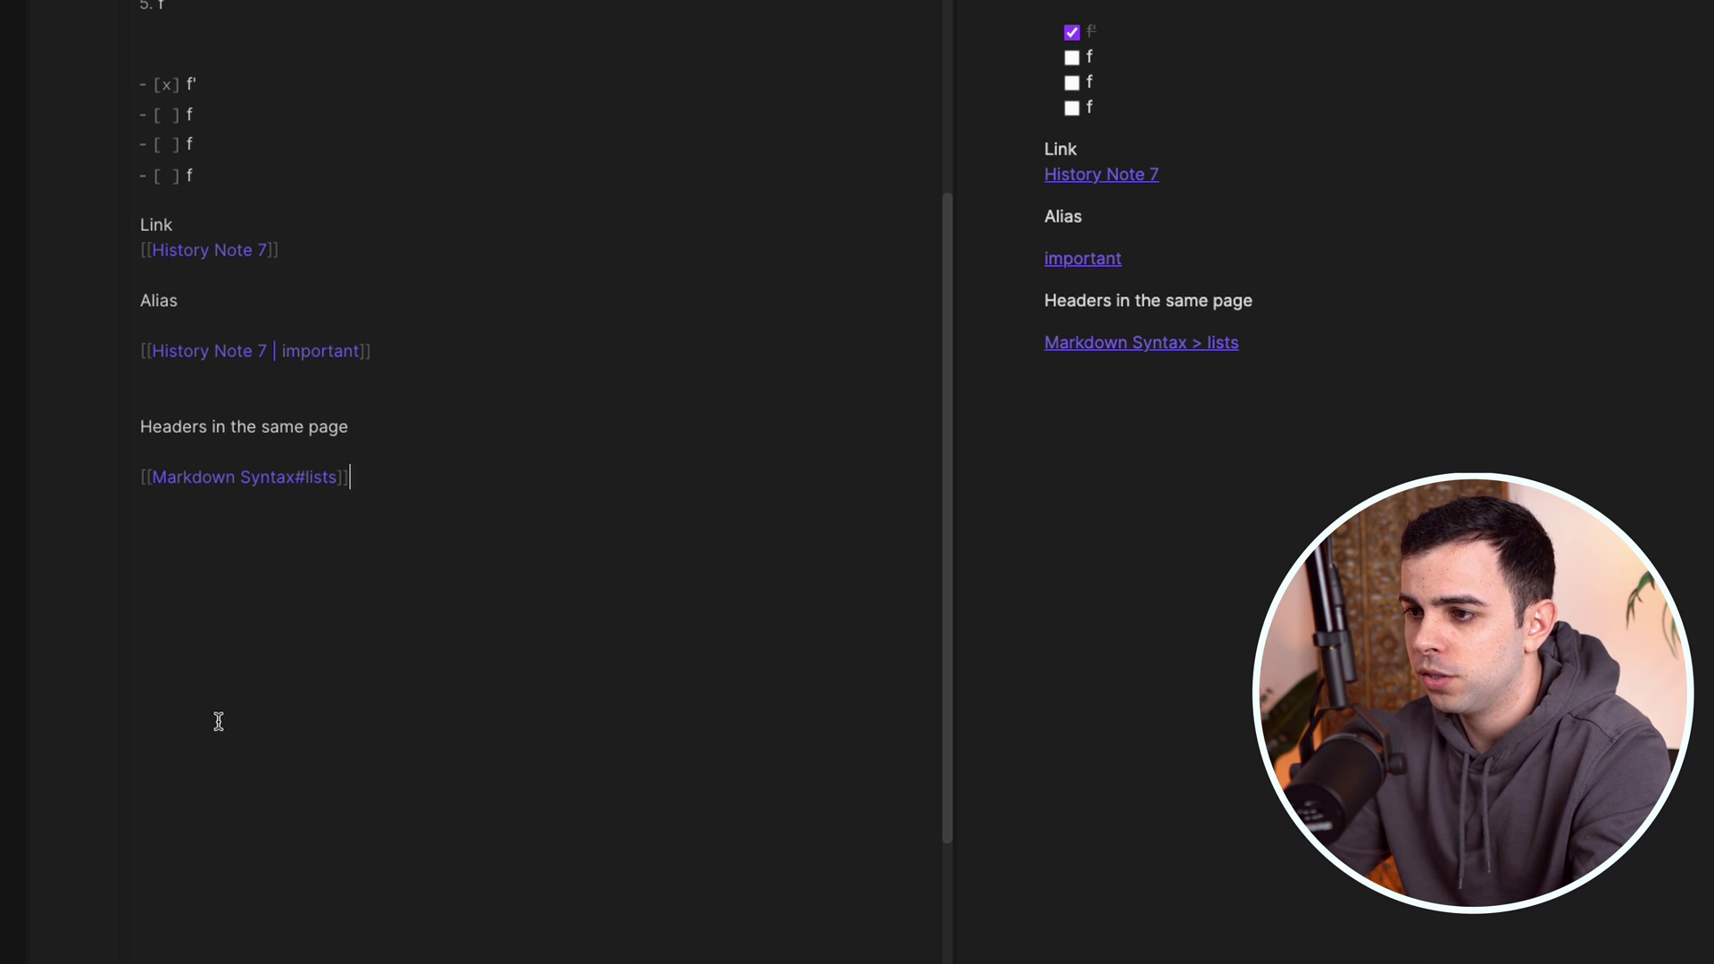
Follow the rendered lists heading link, and add the label line "Headers not in the same page" below the link in the source
mouse_move(1166, 356)
click(1166, 355)
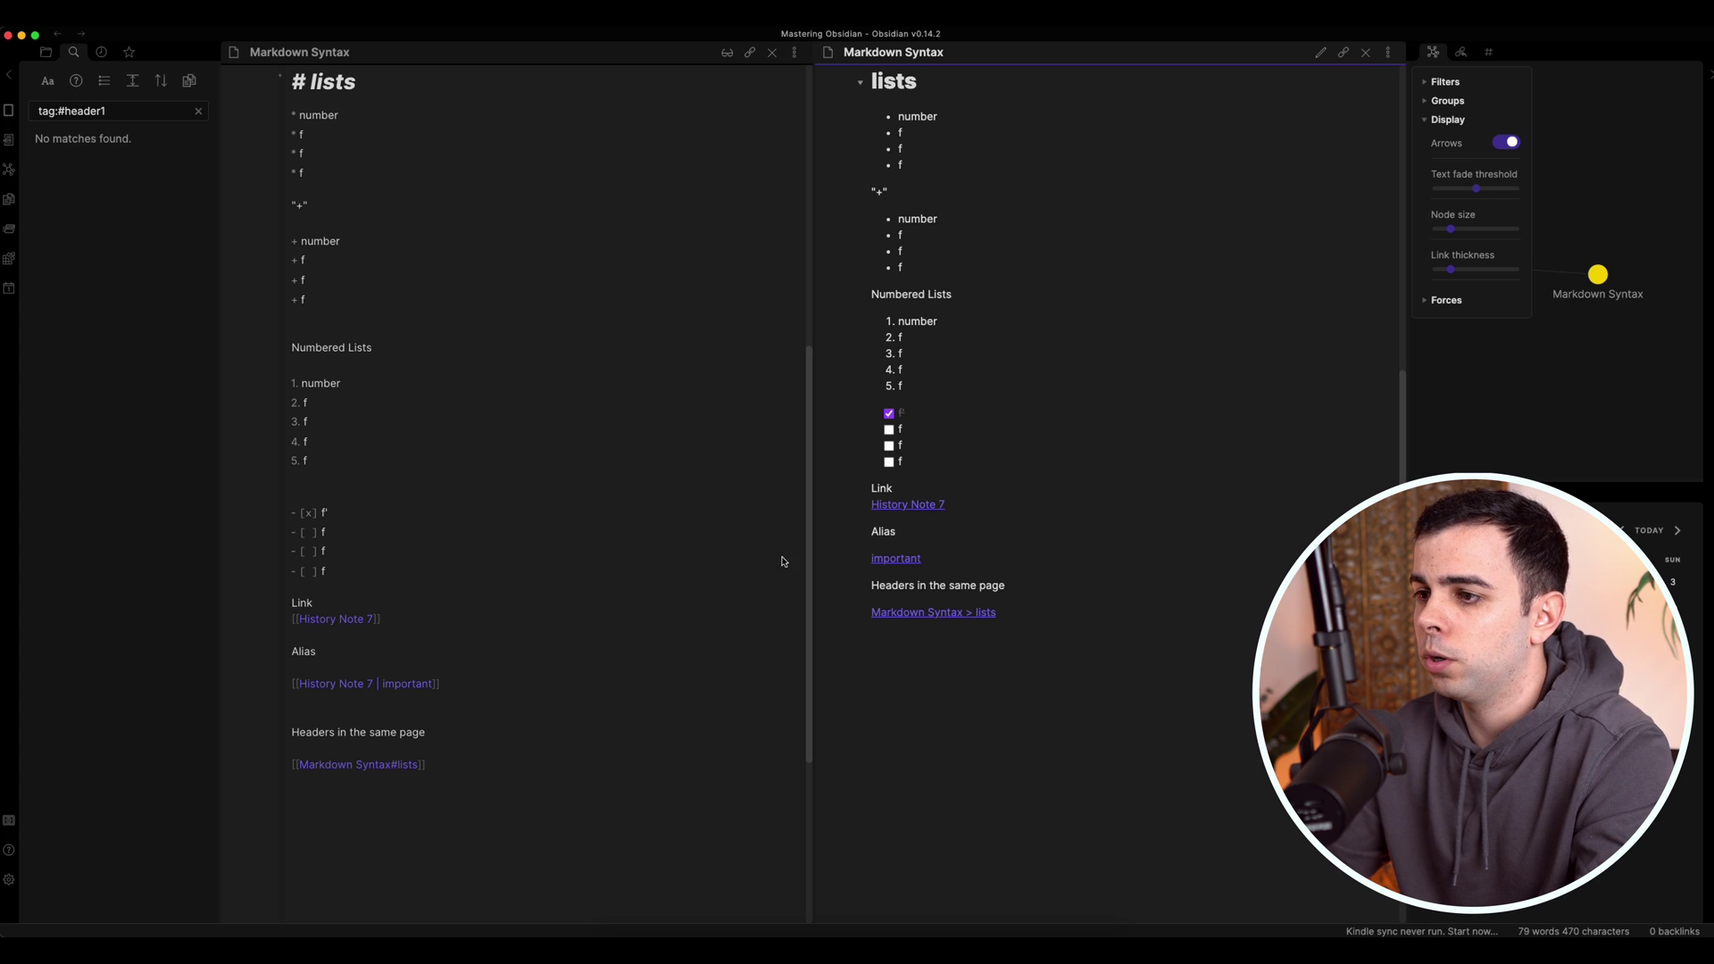
click(506, 765)
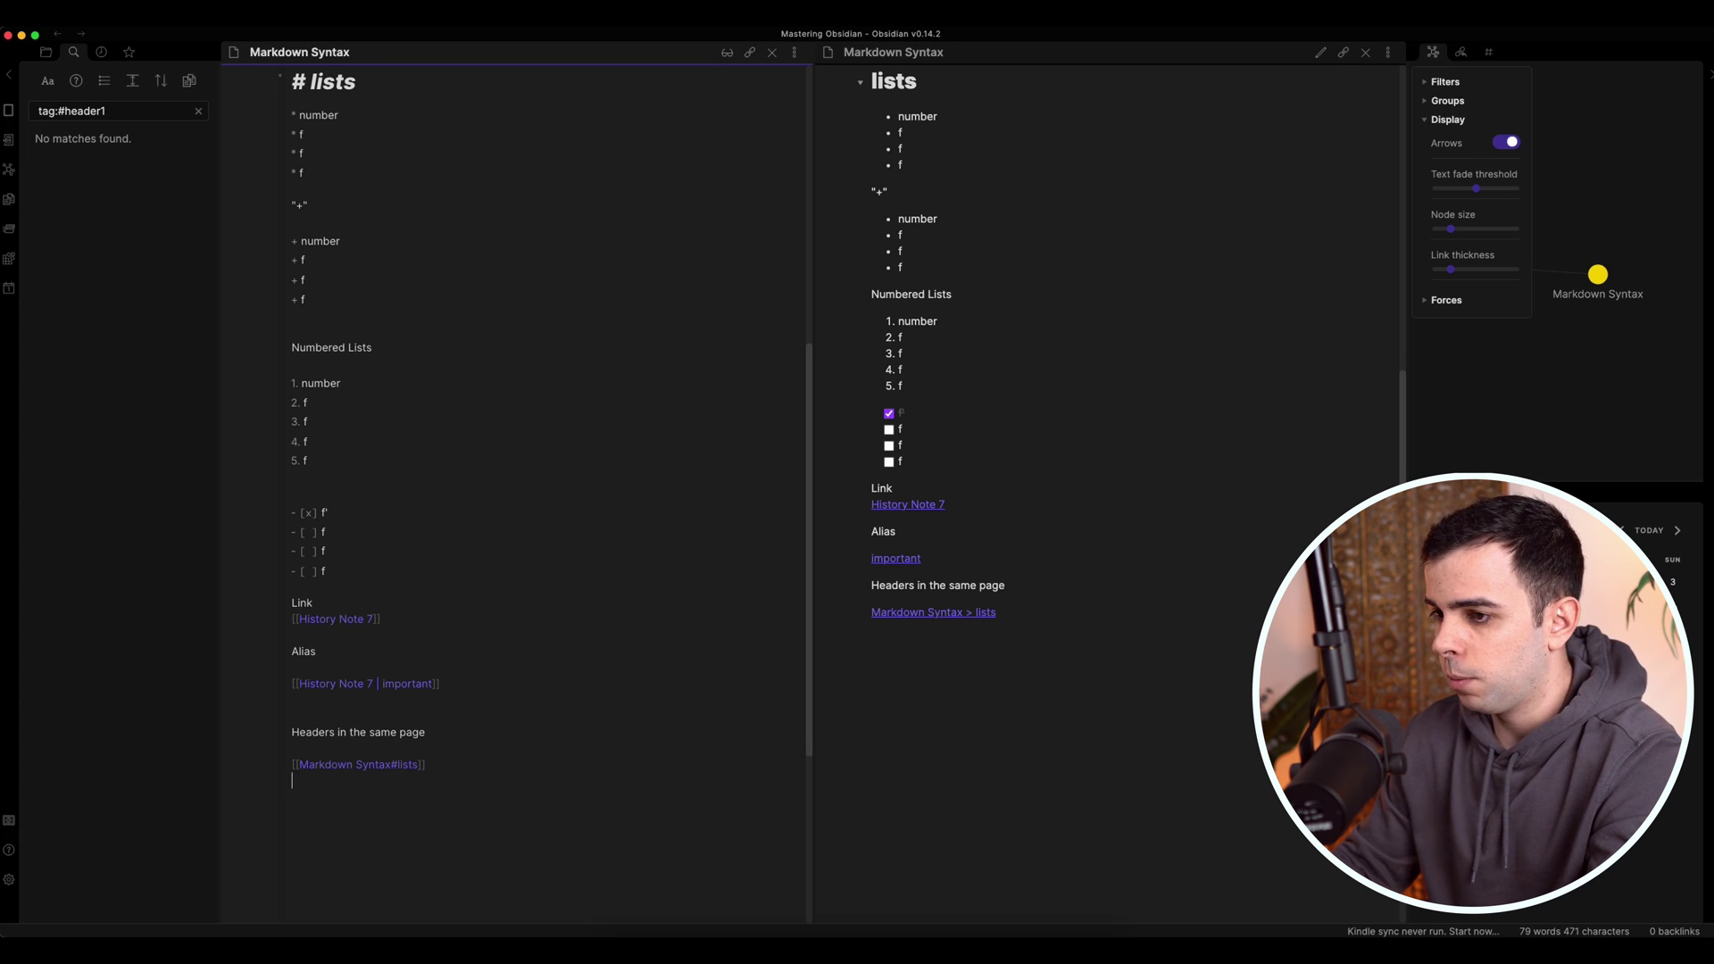
key(Return)
text(Headd)
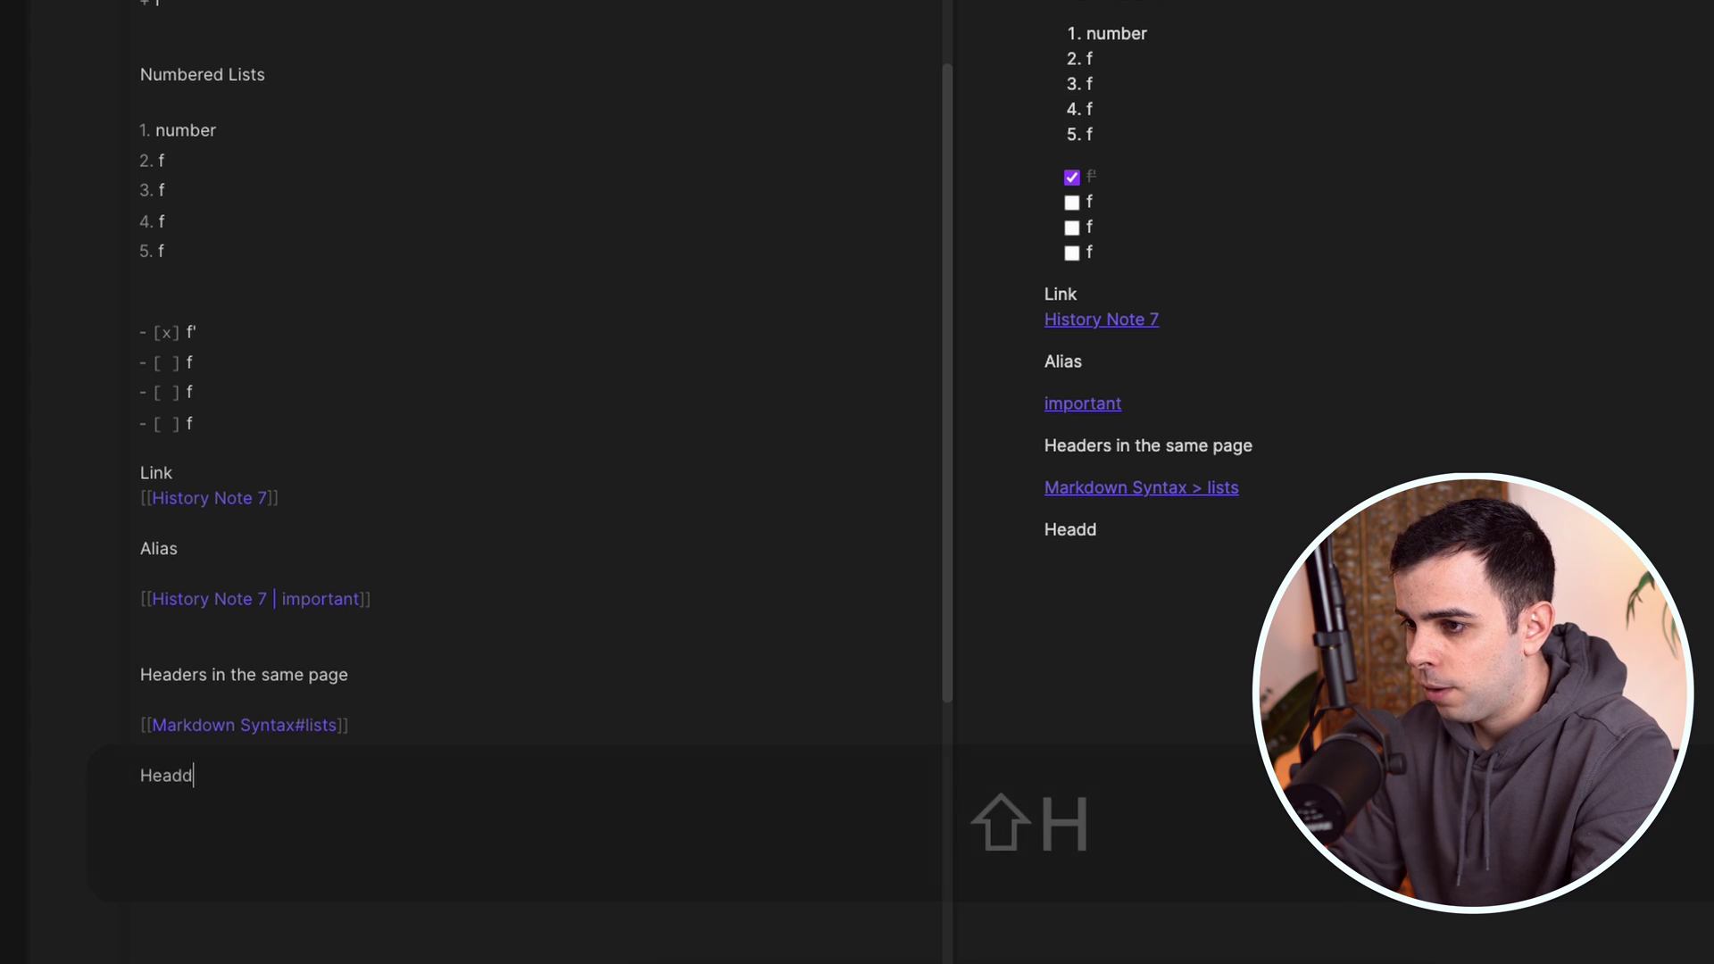
key(BackSpace)
text(ers not in the )
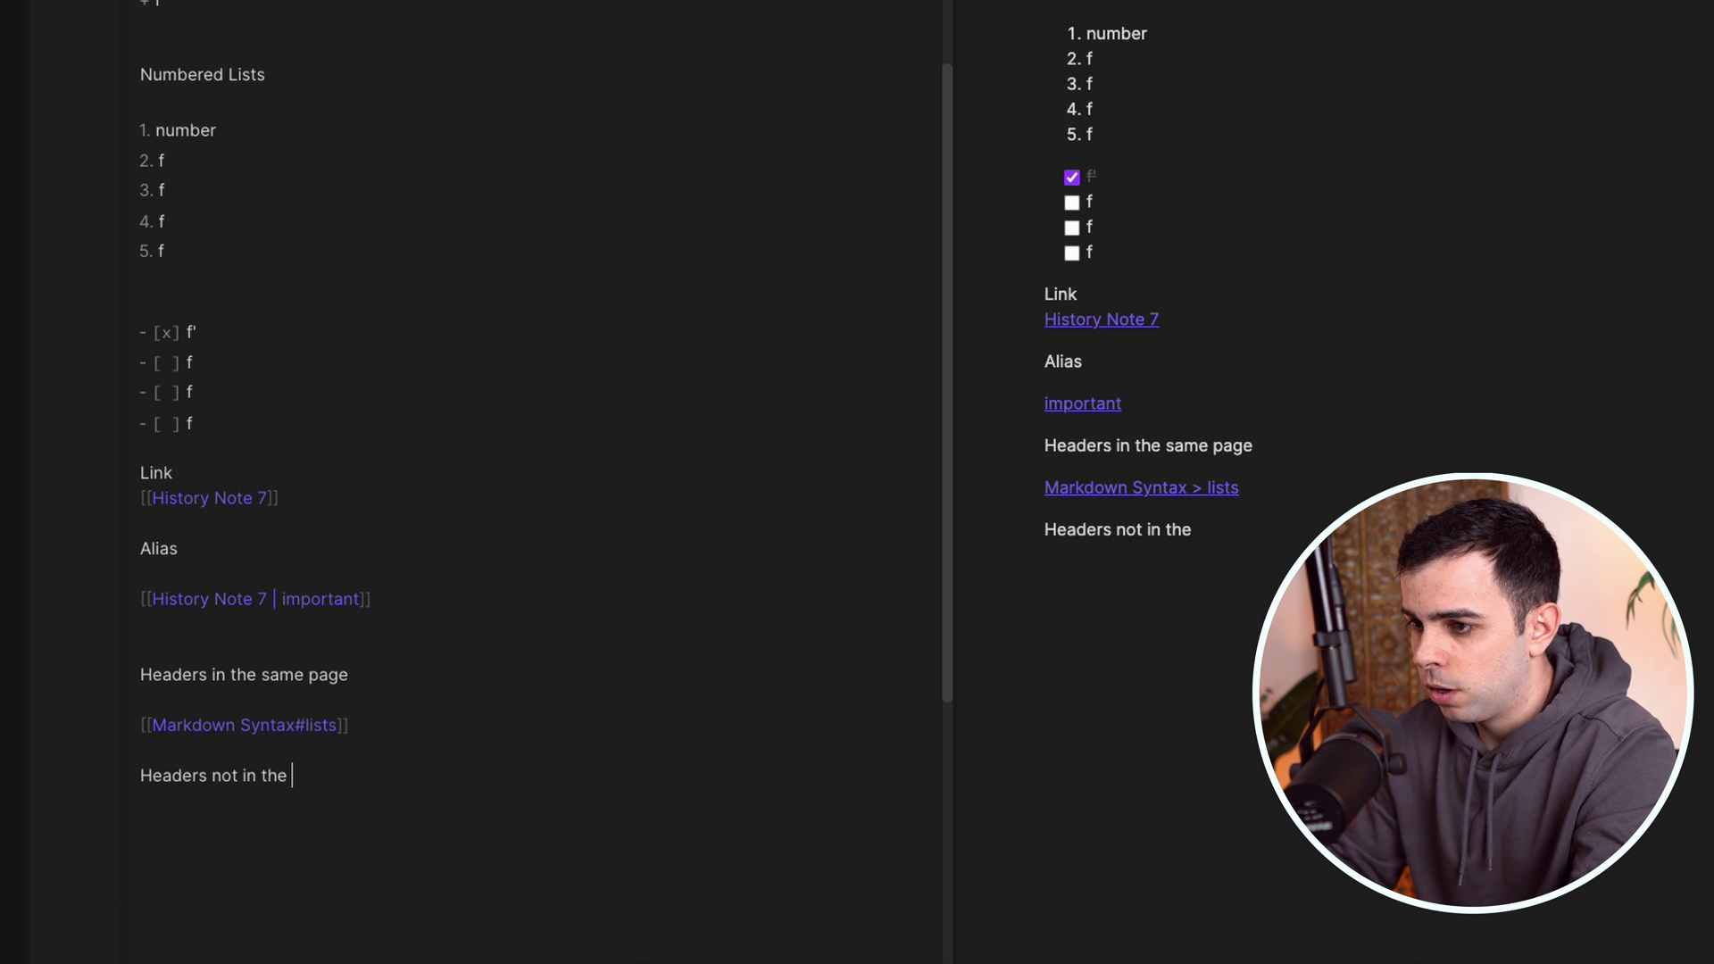
text(same page)
key(Return)
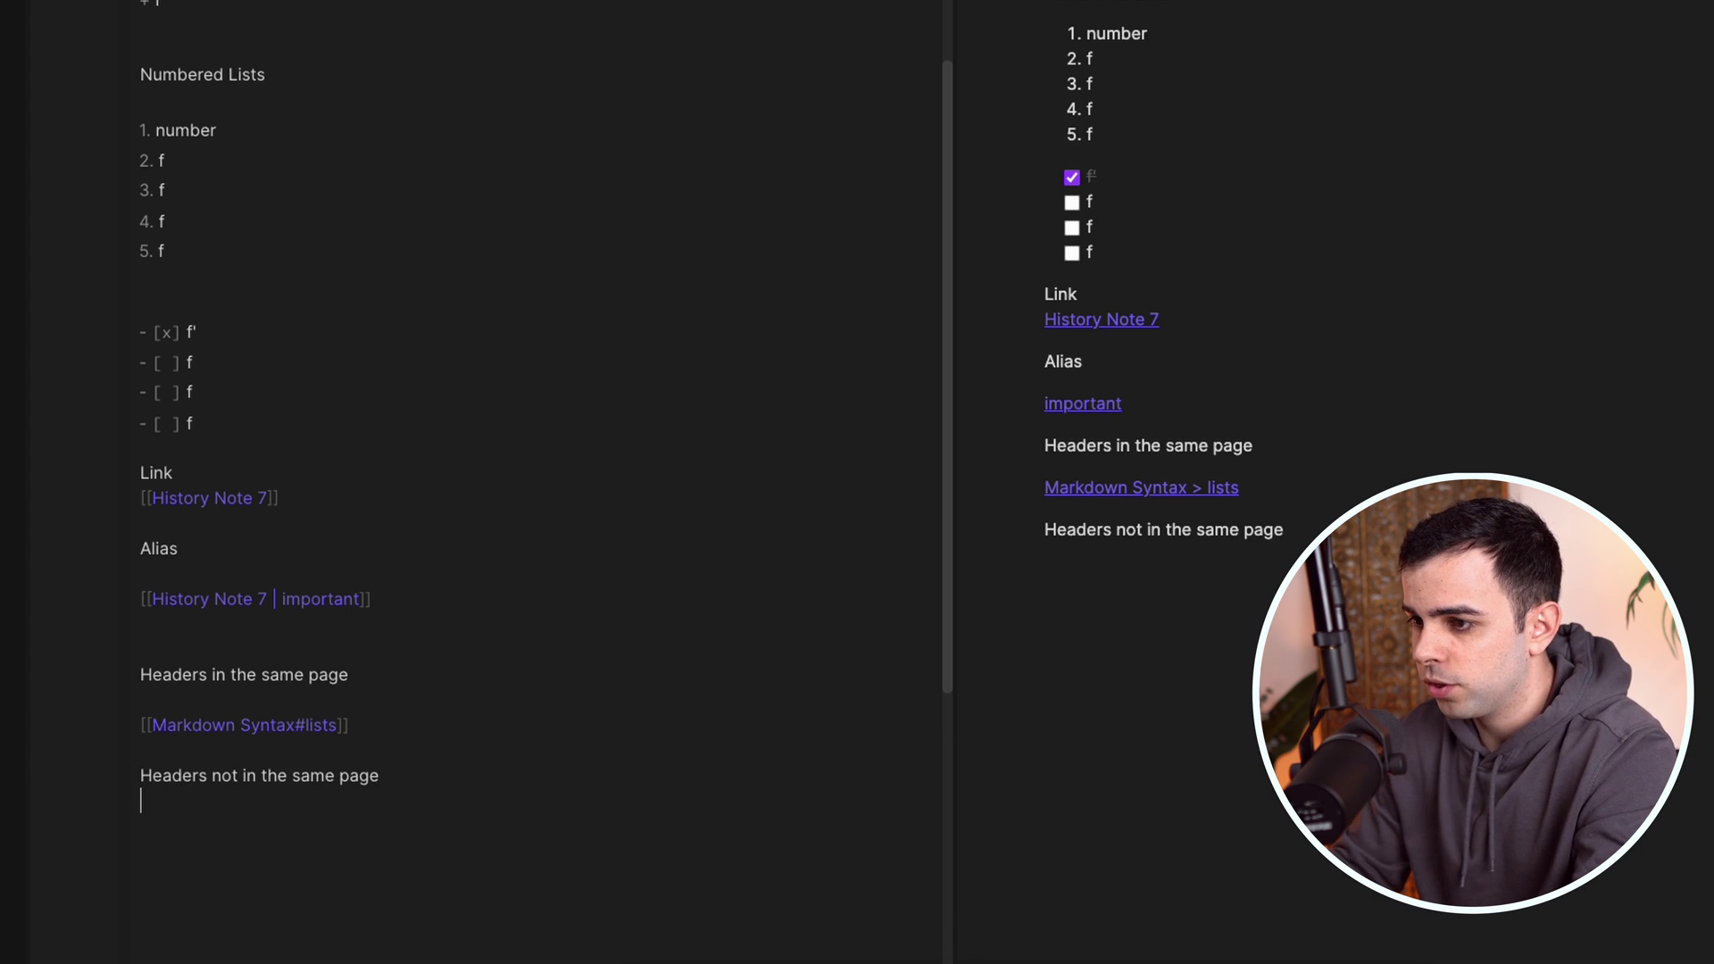
Insert an internal link to the "Work" heading of the _000 Home note under the "Headers not in the same page" label
text([[)
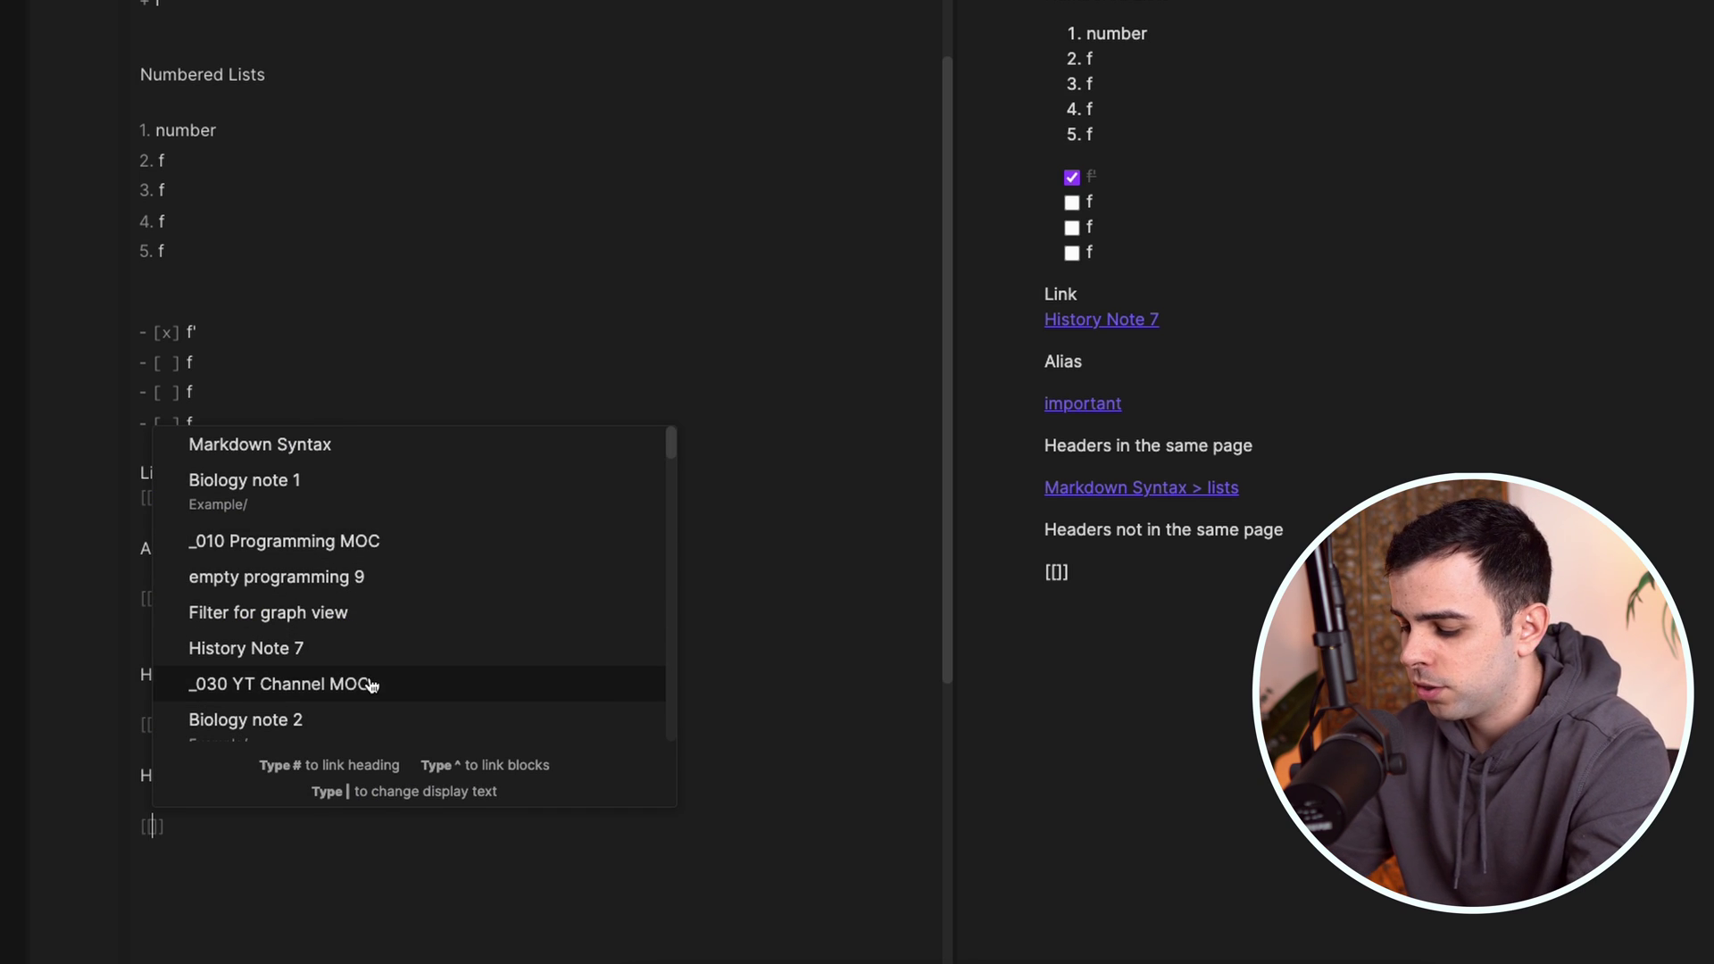
text(home)
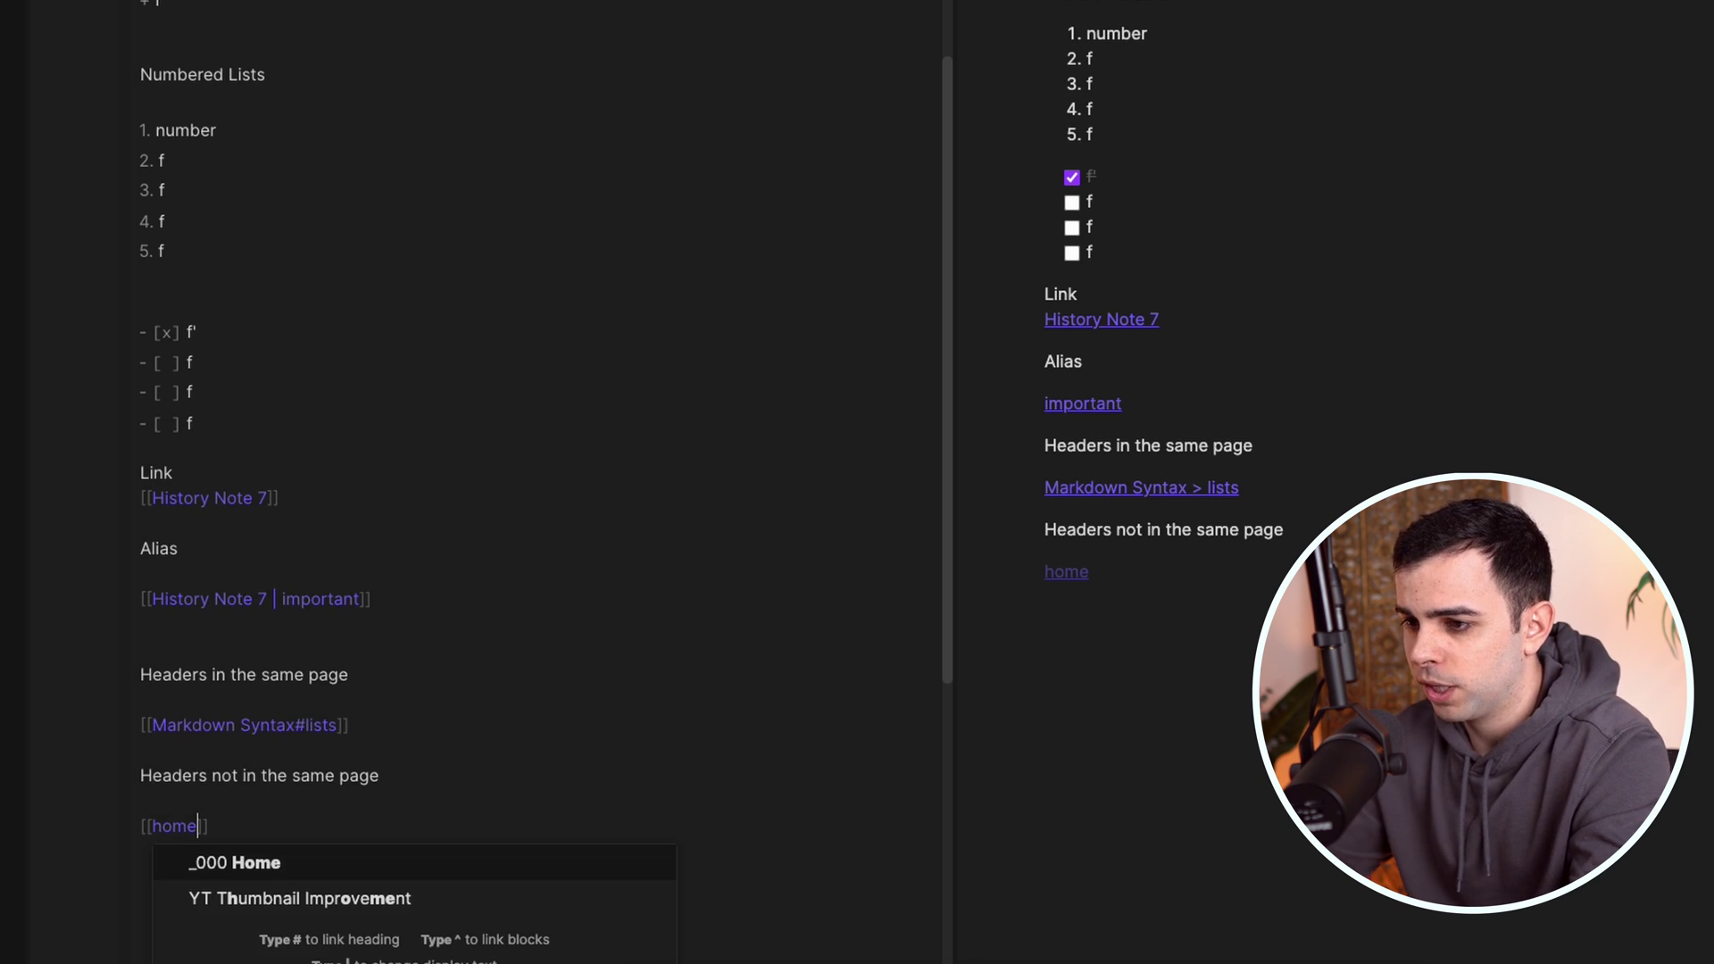
click(299, 862)
scroll(390, 768, down, 1)
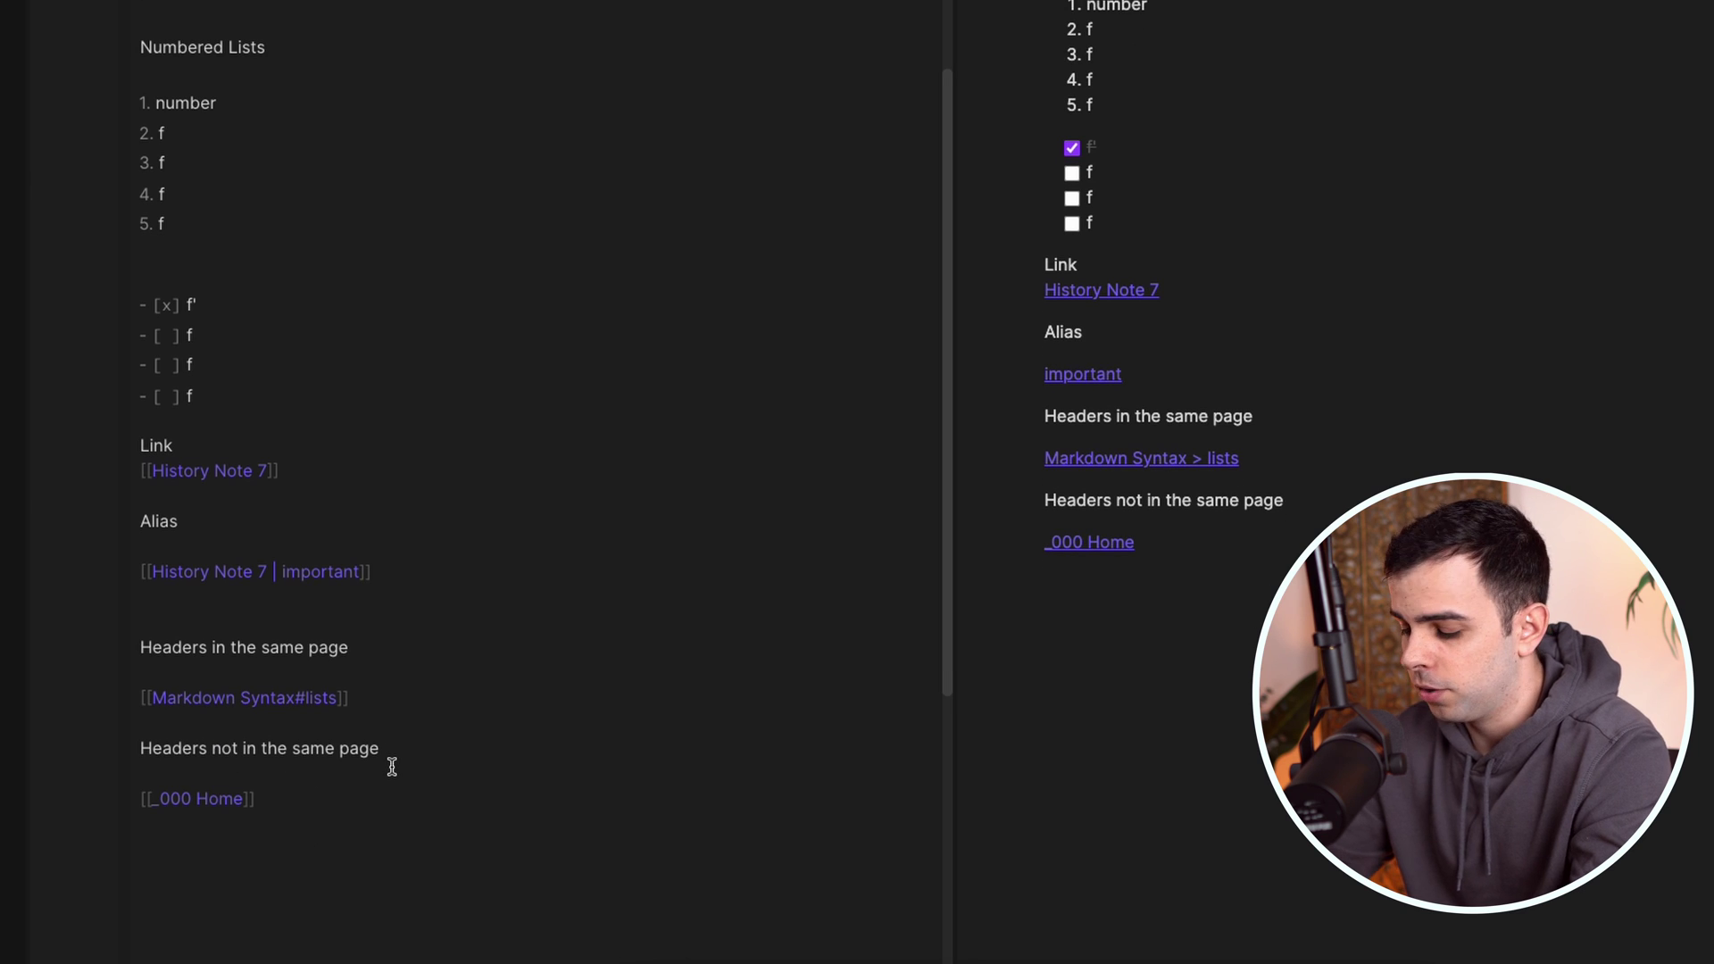
key(Left)
key(Left)
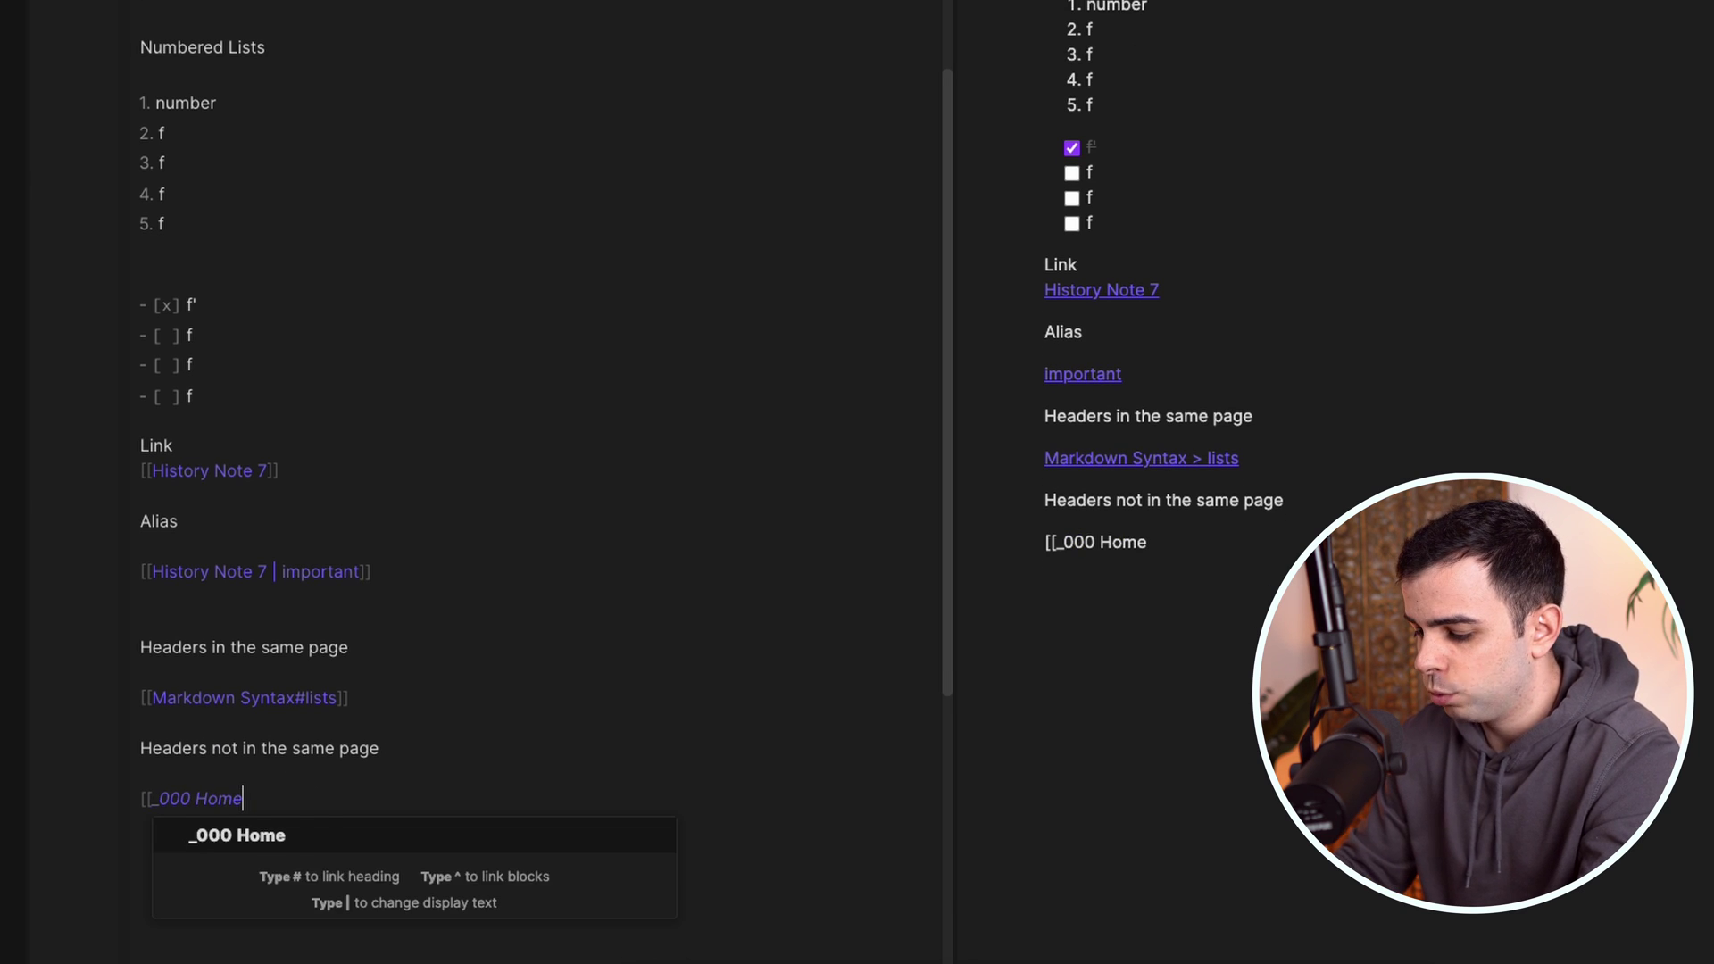
text(#)
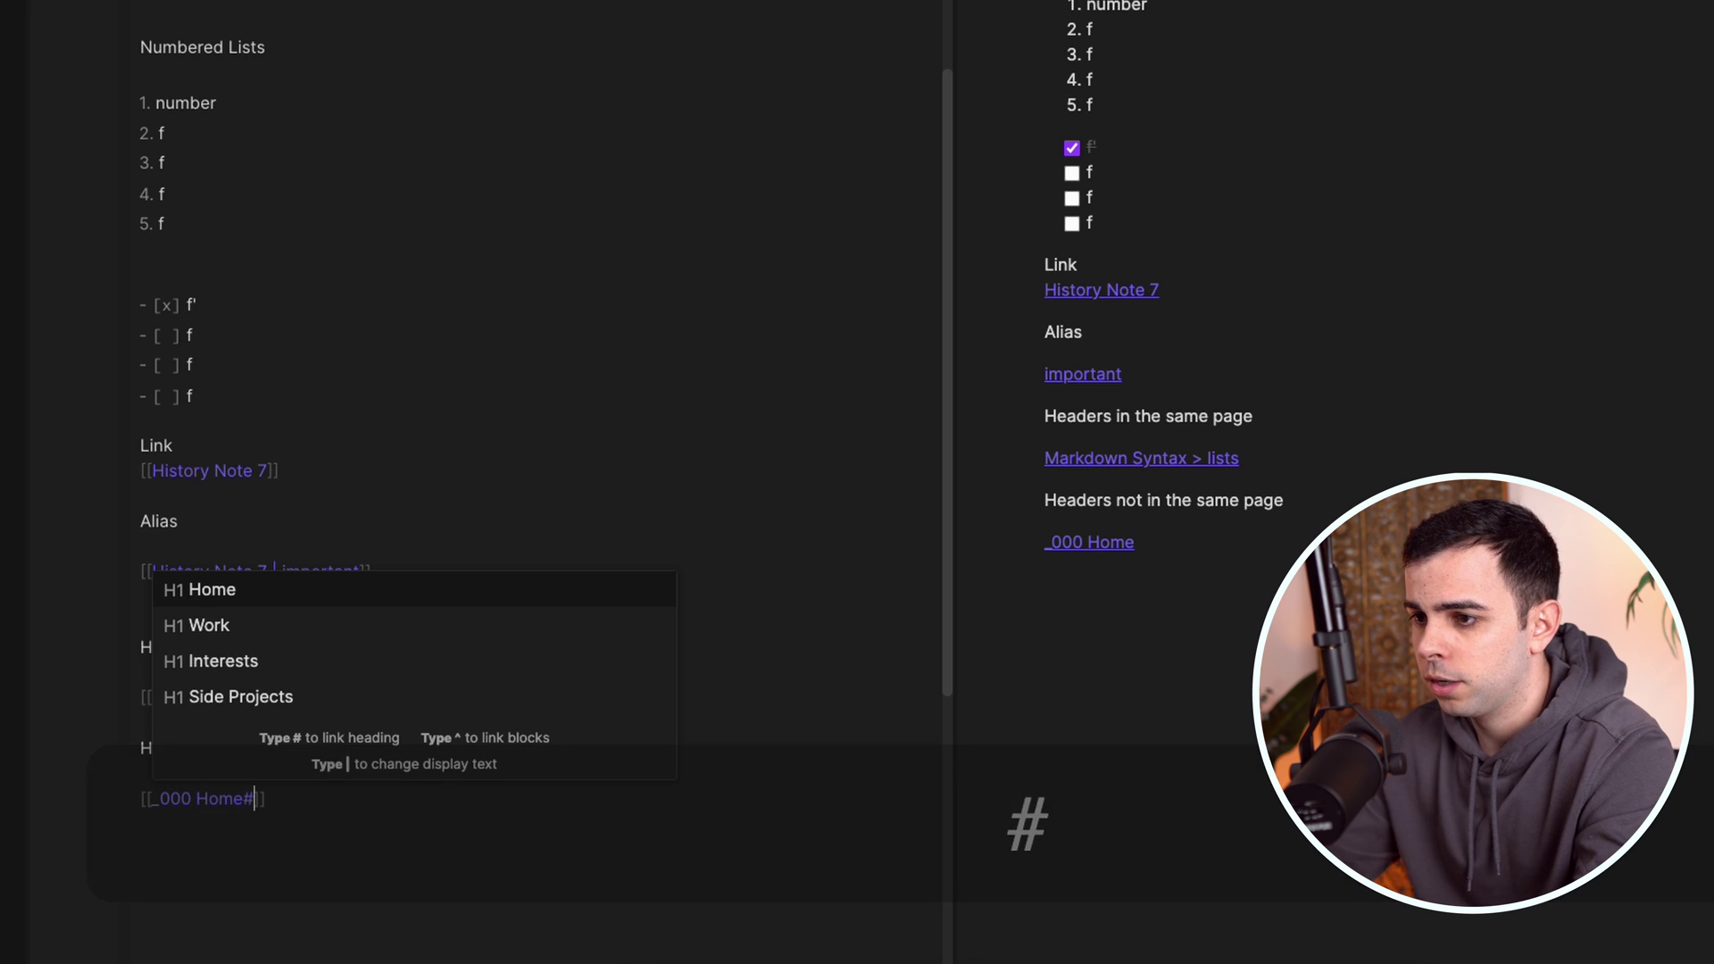
click(268, 636)
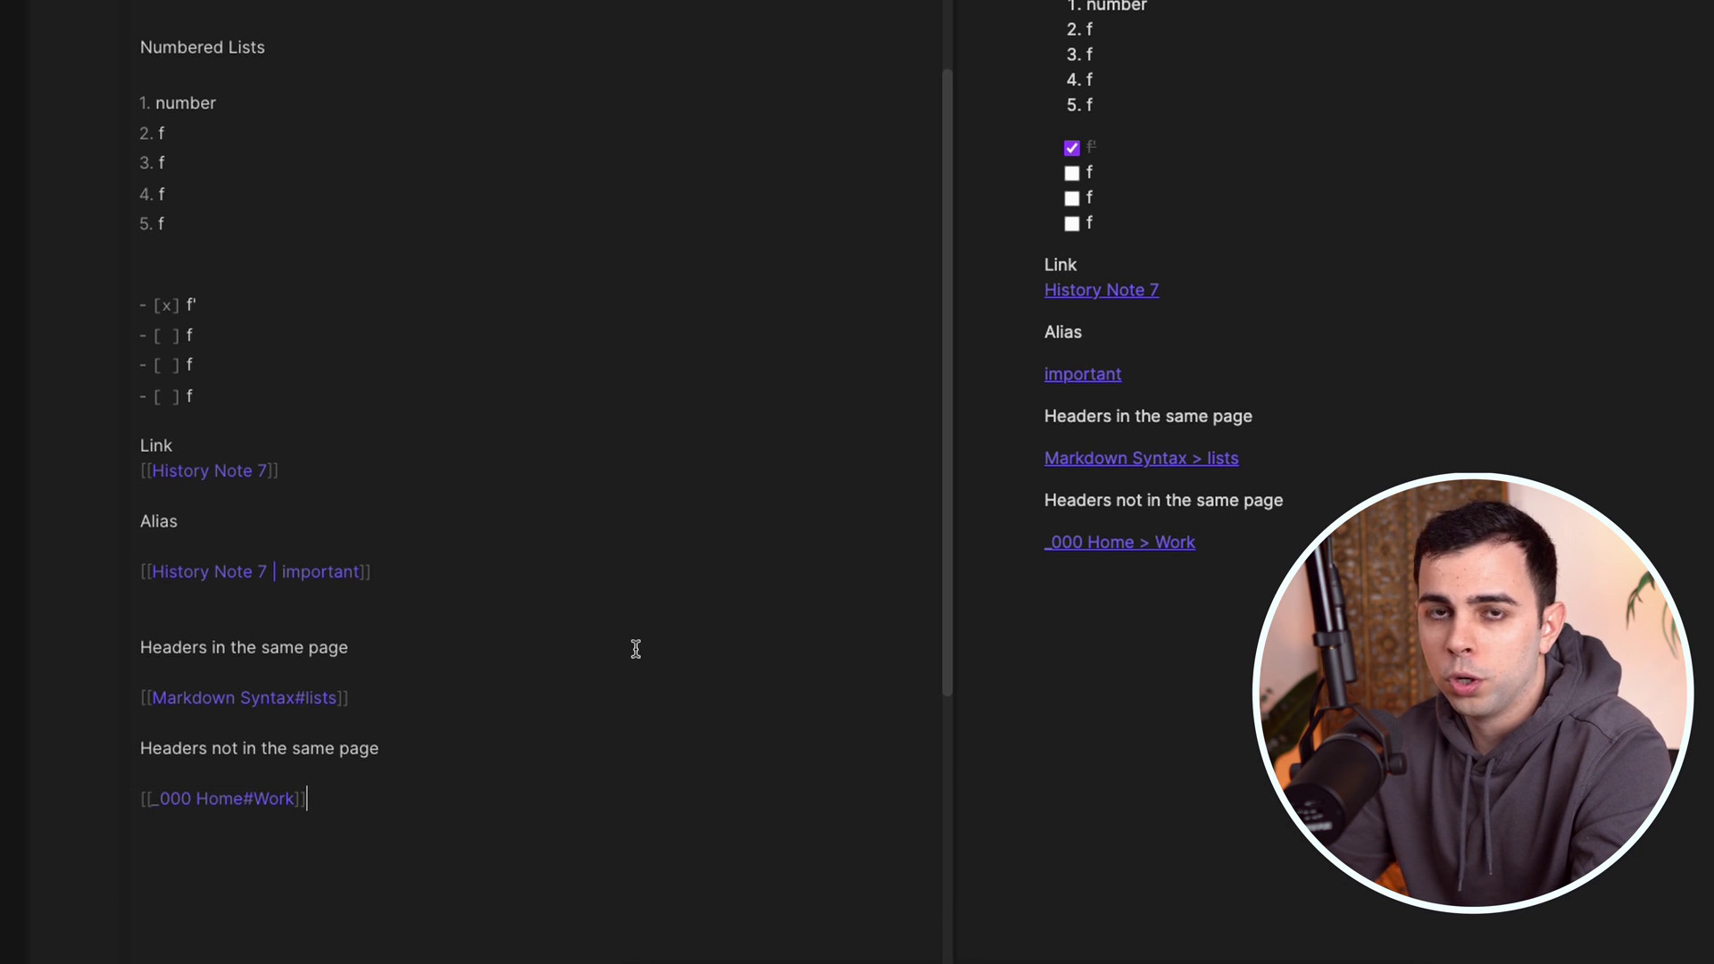
Preview and open the rendered _000 Home > Work link, and return to the Markdown Syntax note
mouse_move(1111, 544)
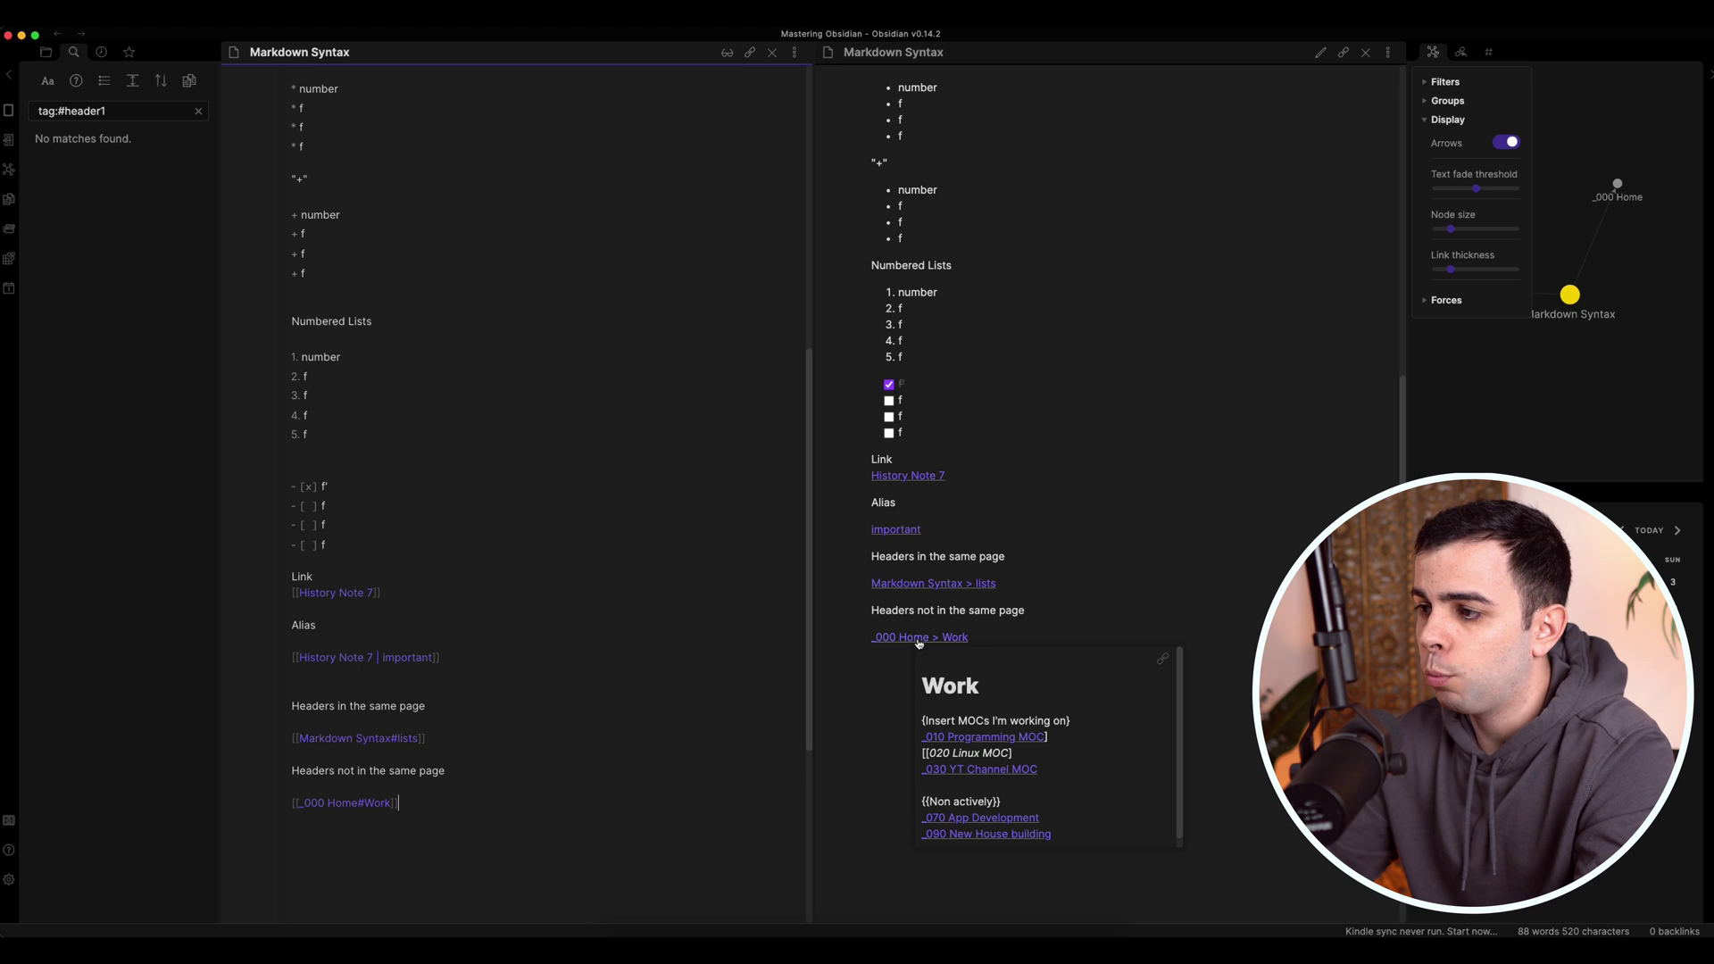
click(918, 638)
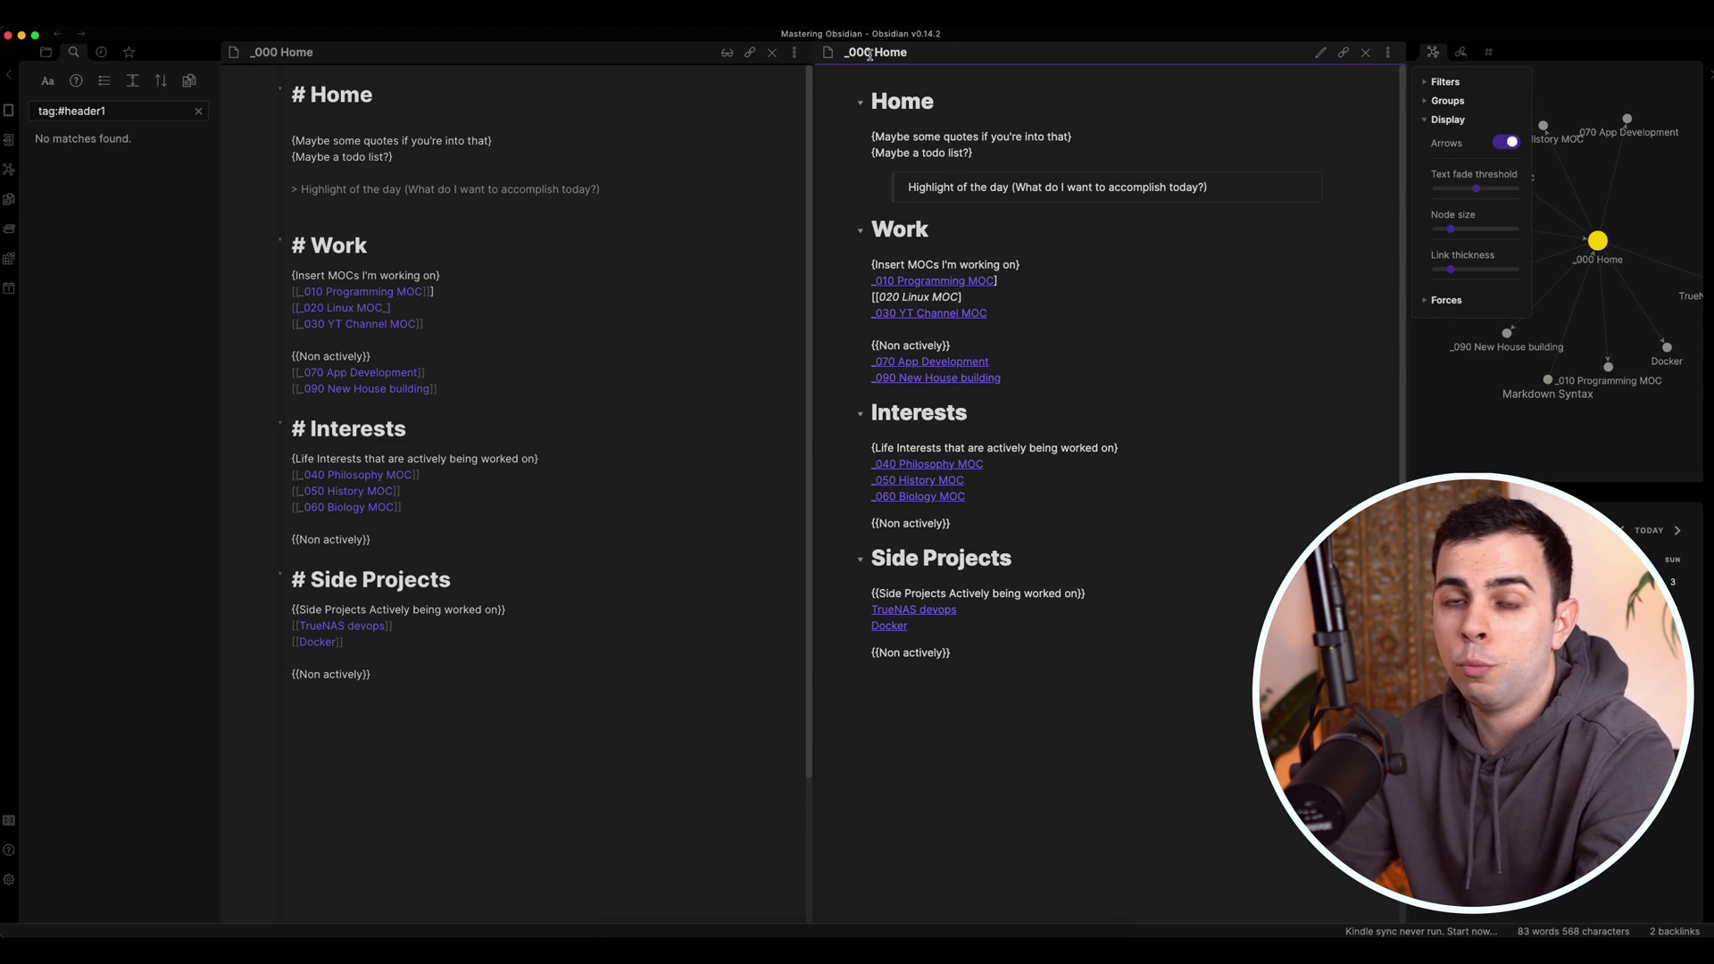
key(super+alt+Left)
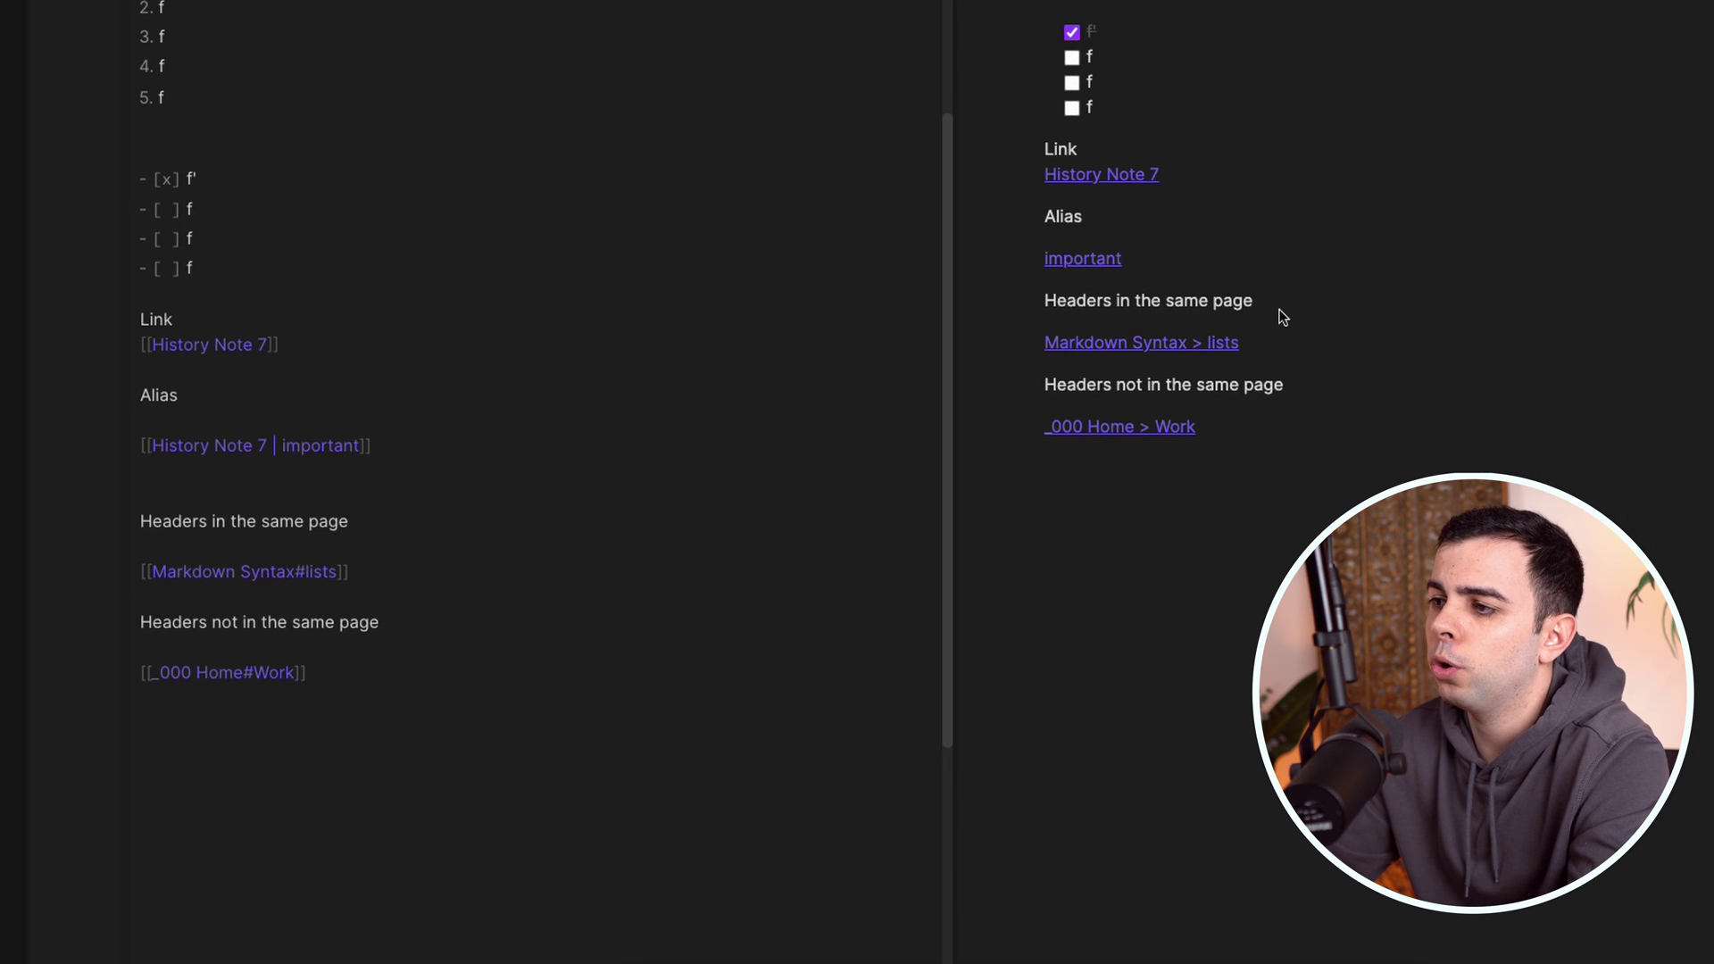
drag(1393, 439, 1390, 370)
click(1389, 341)
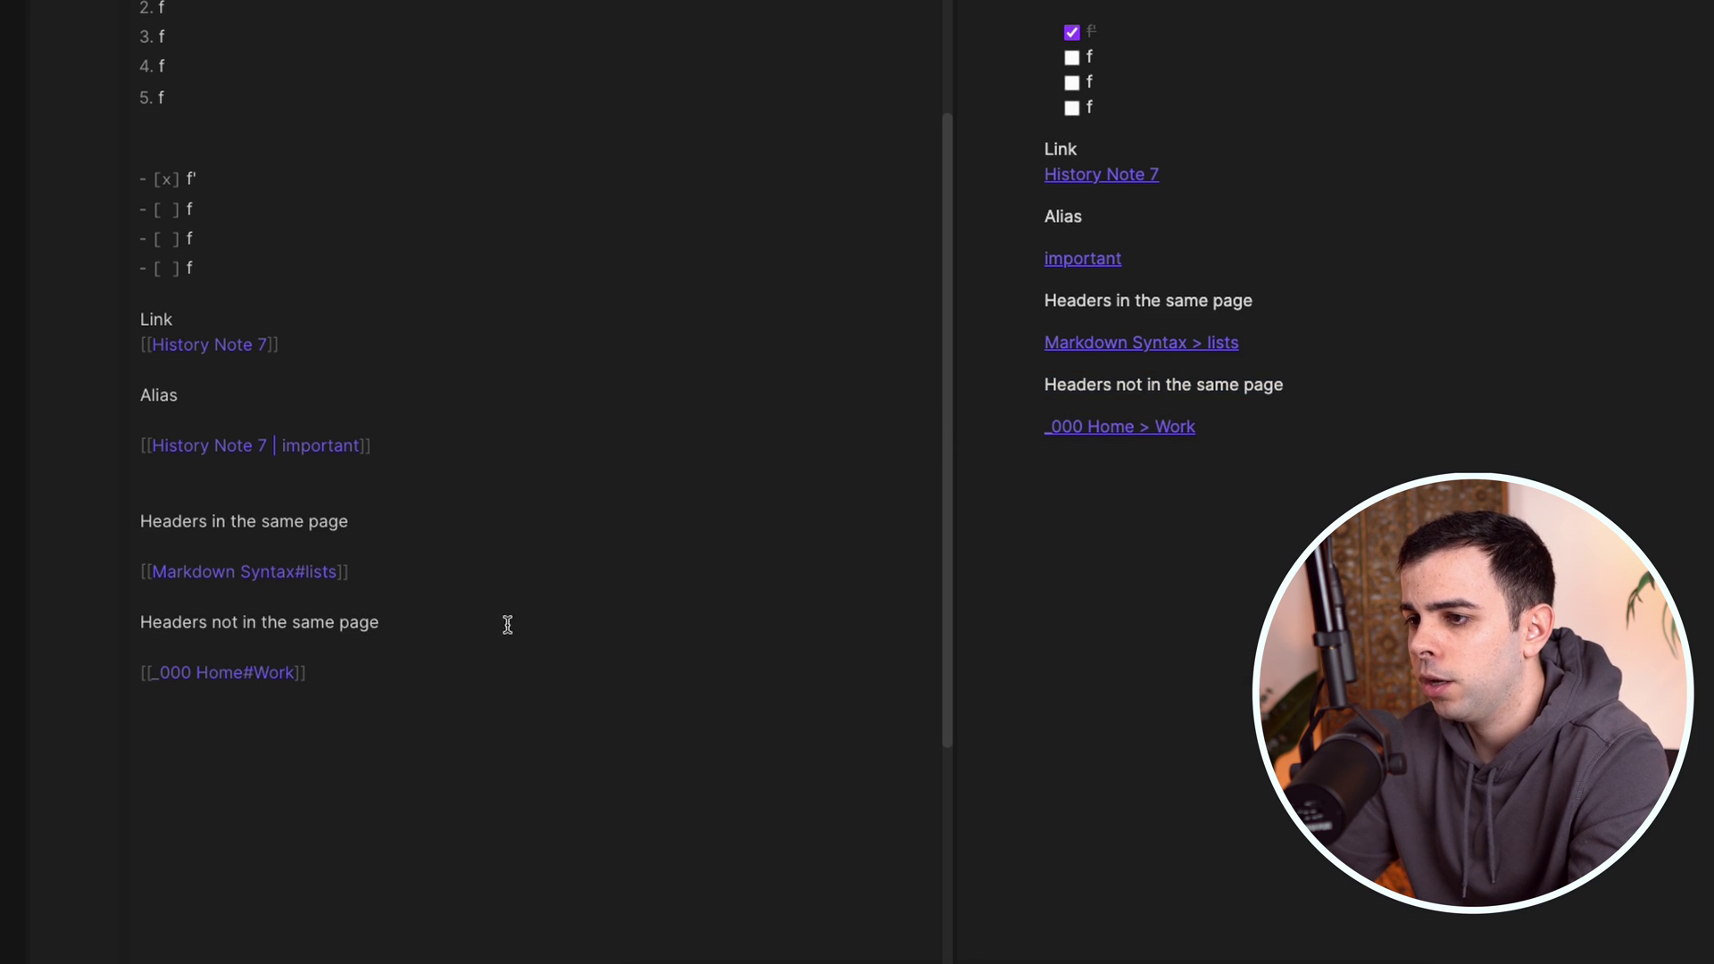
Give the link to the lists heading the display text "Lists"
click(406, 587)
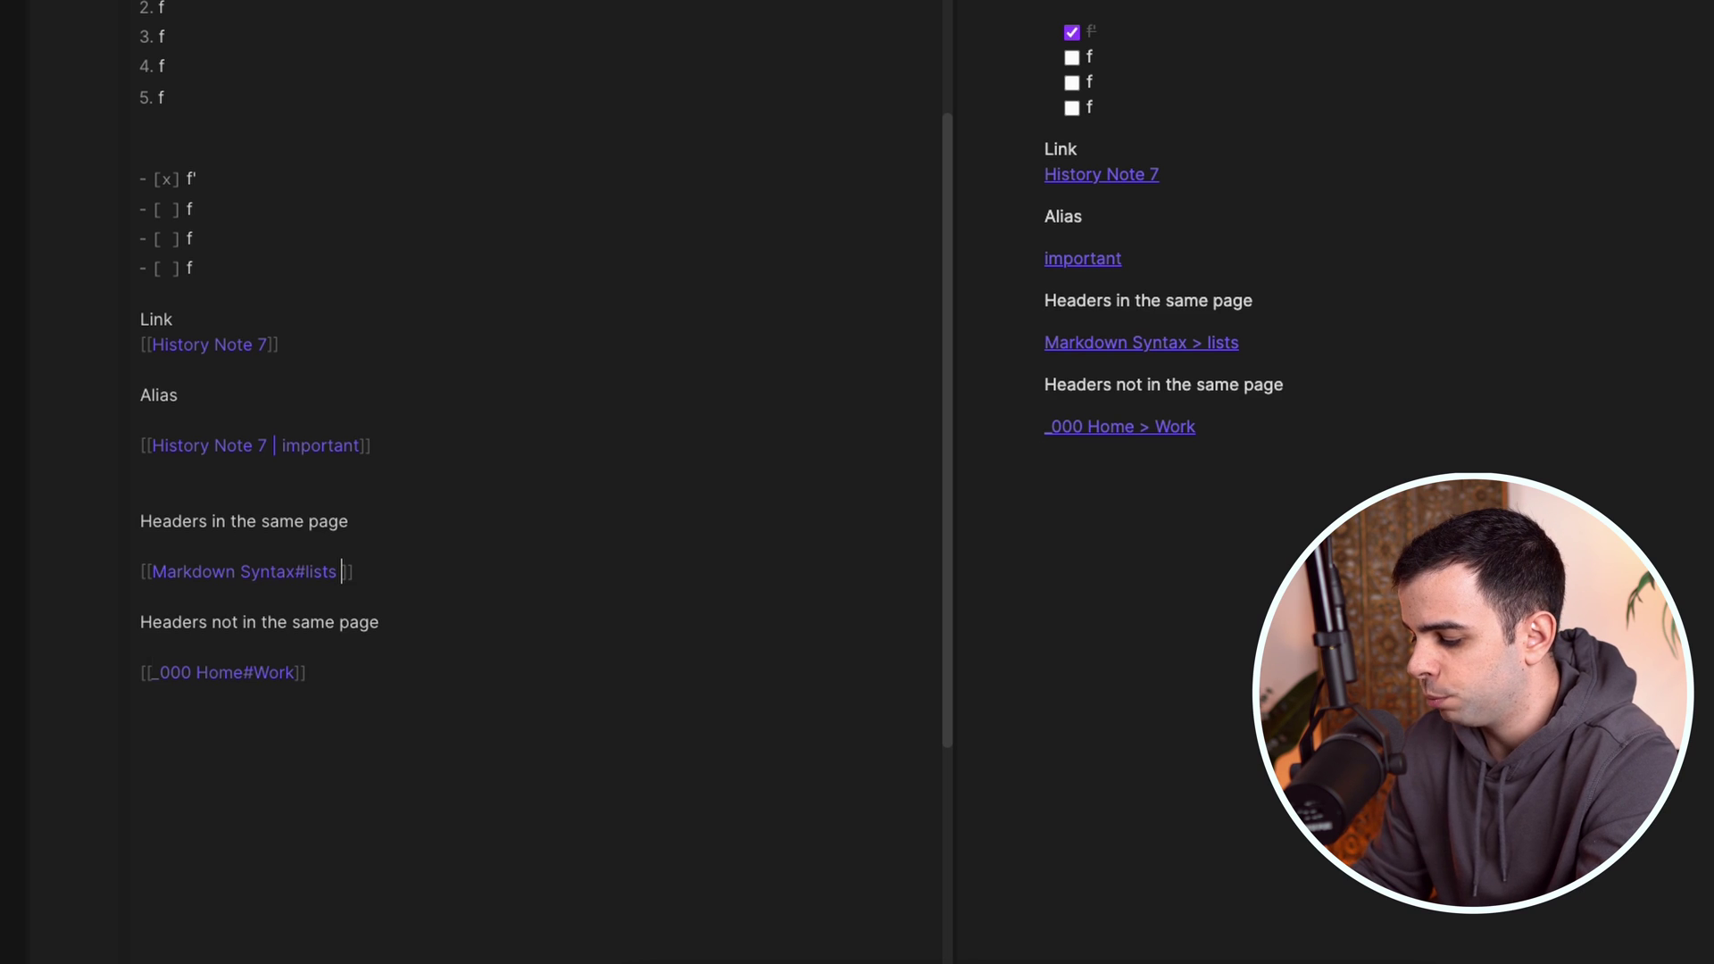
text(|)
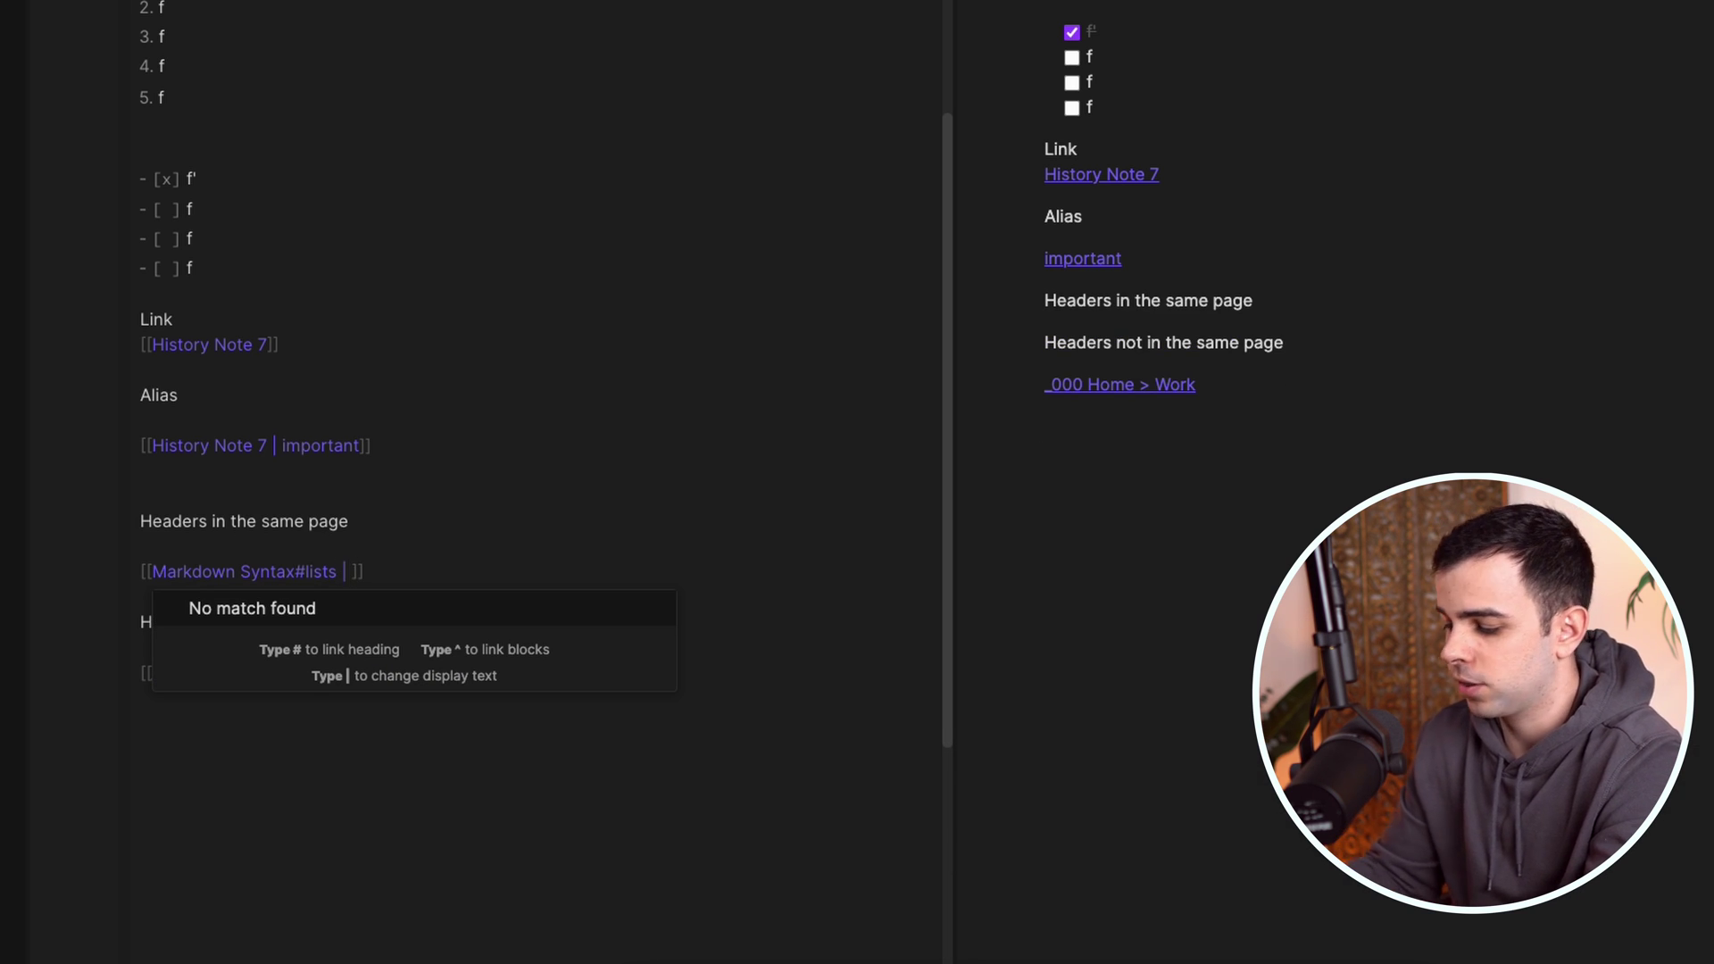
text( Lists)
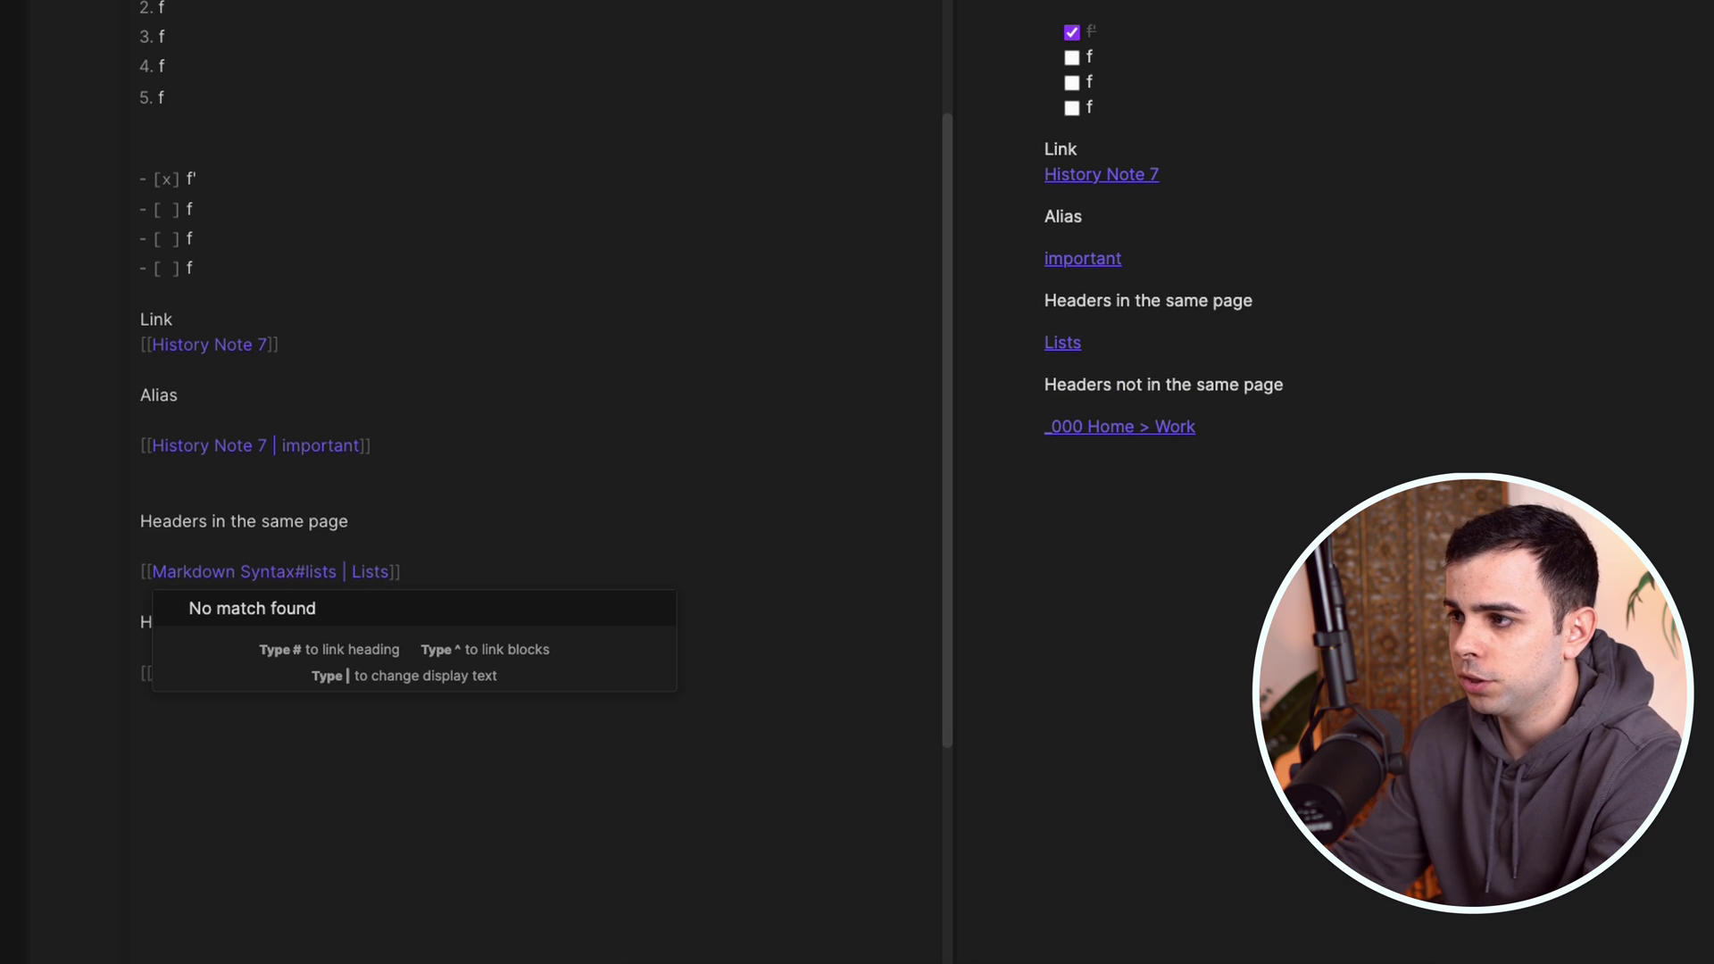
key(Escape)
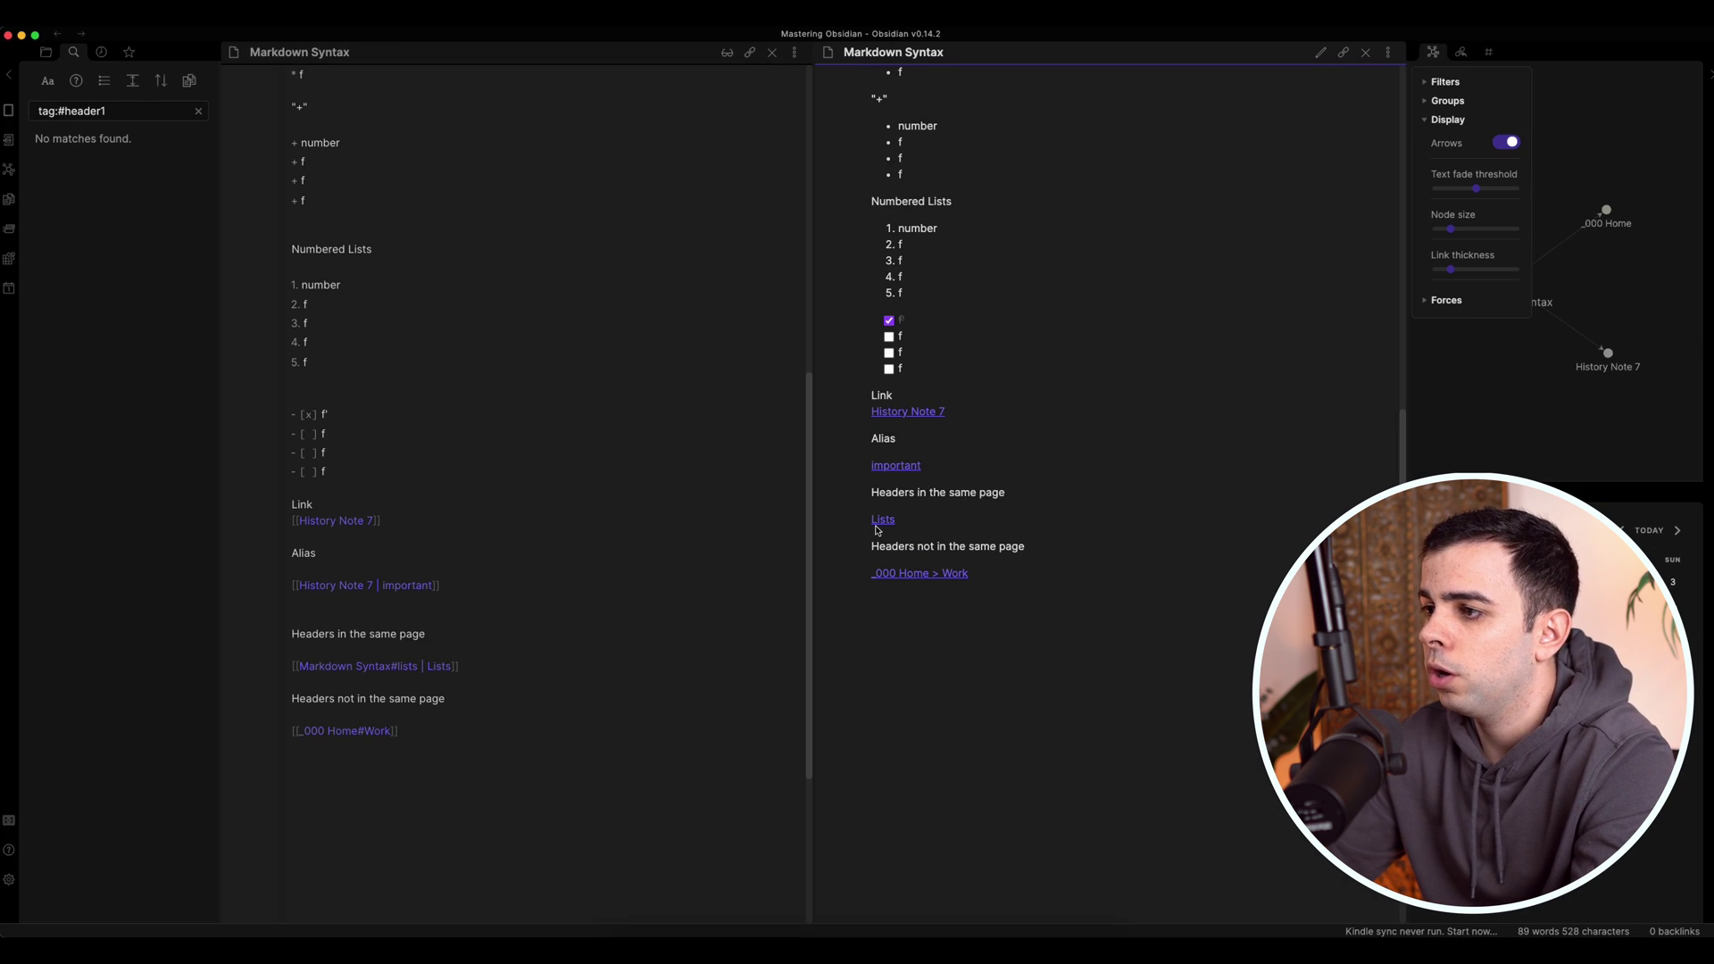
Follow the rendered Lists link, and give the link to the _000 Home note's Work heading the display text "Example"
click(879, 520)
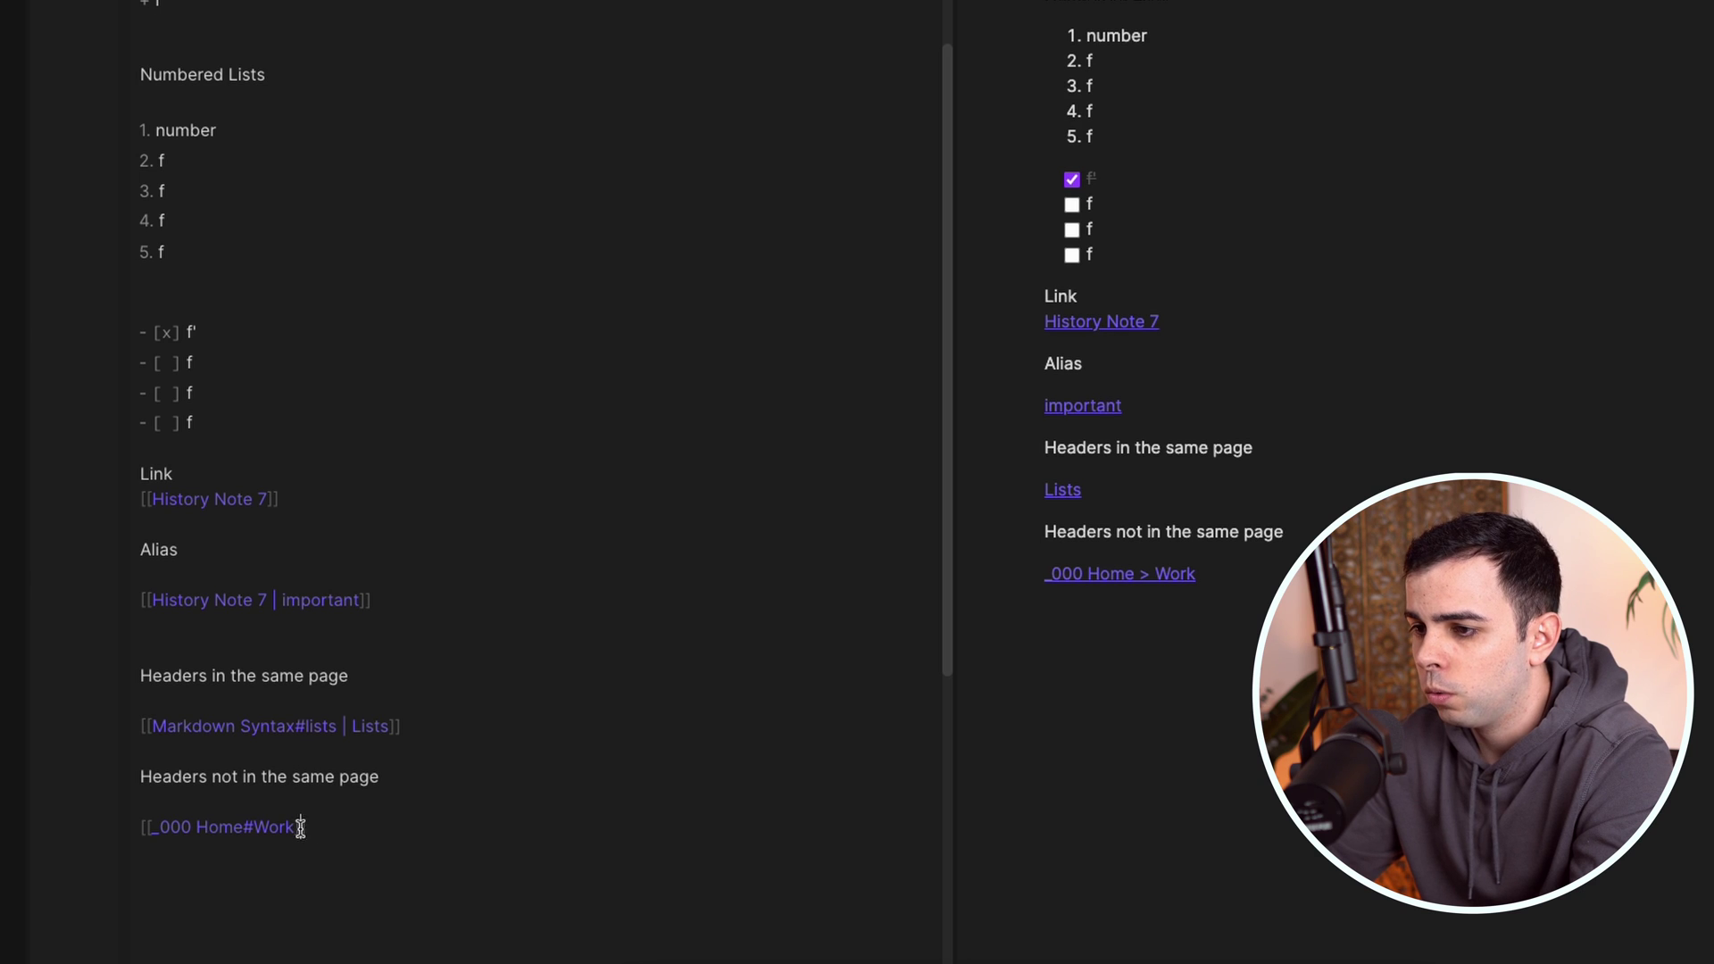
text(| Example)
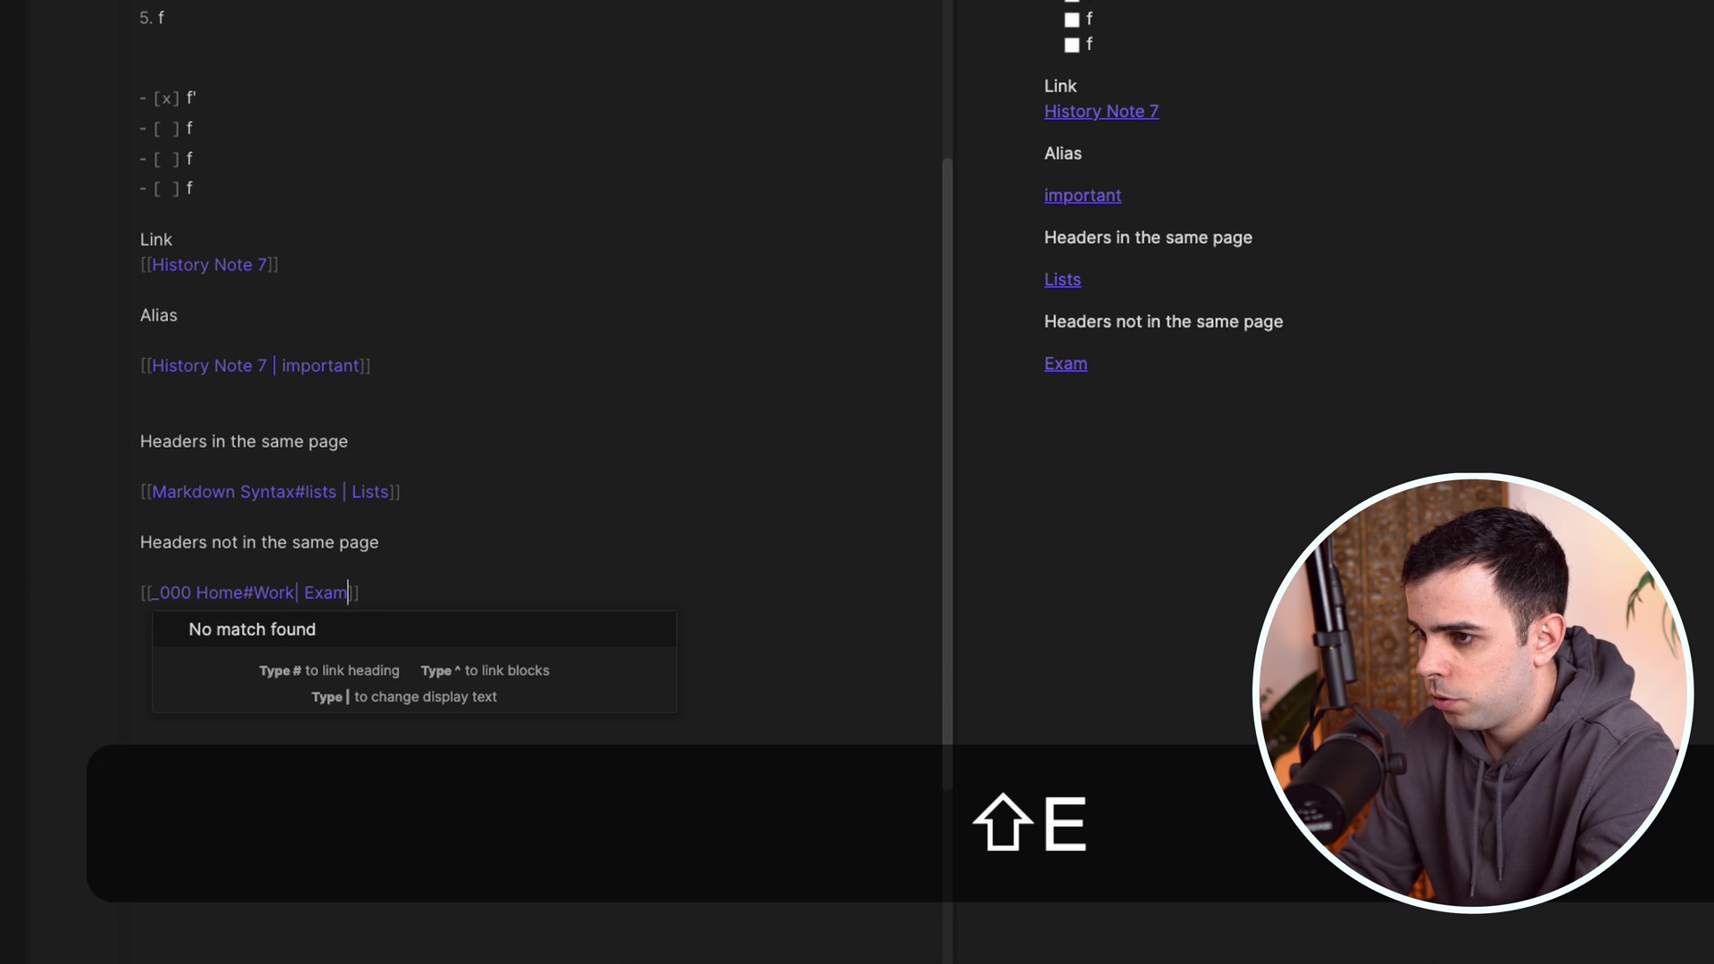
click(539, 578)
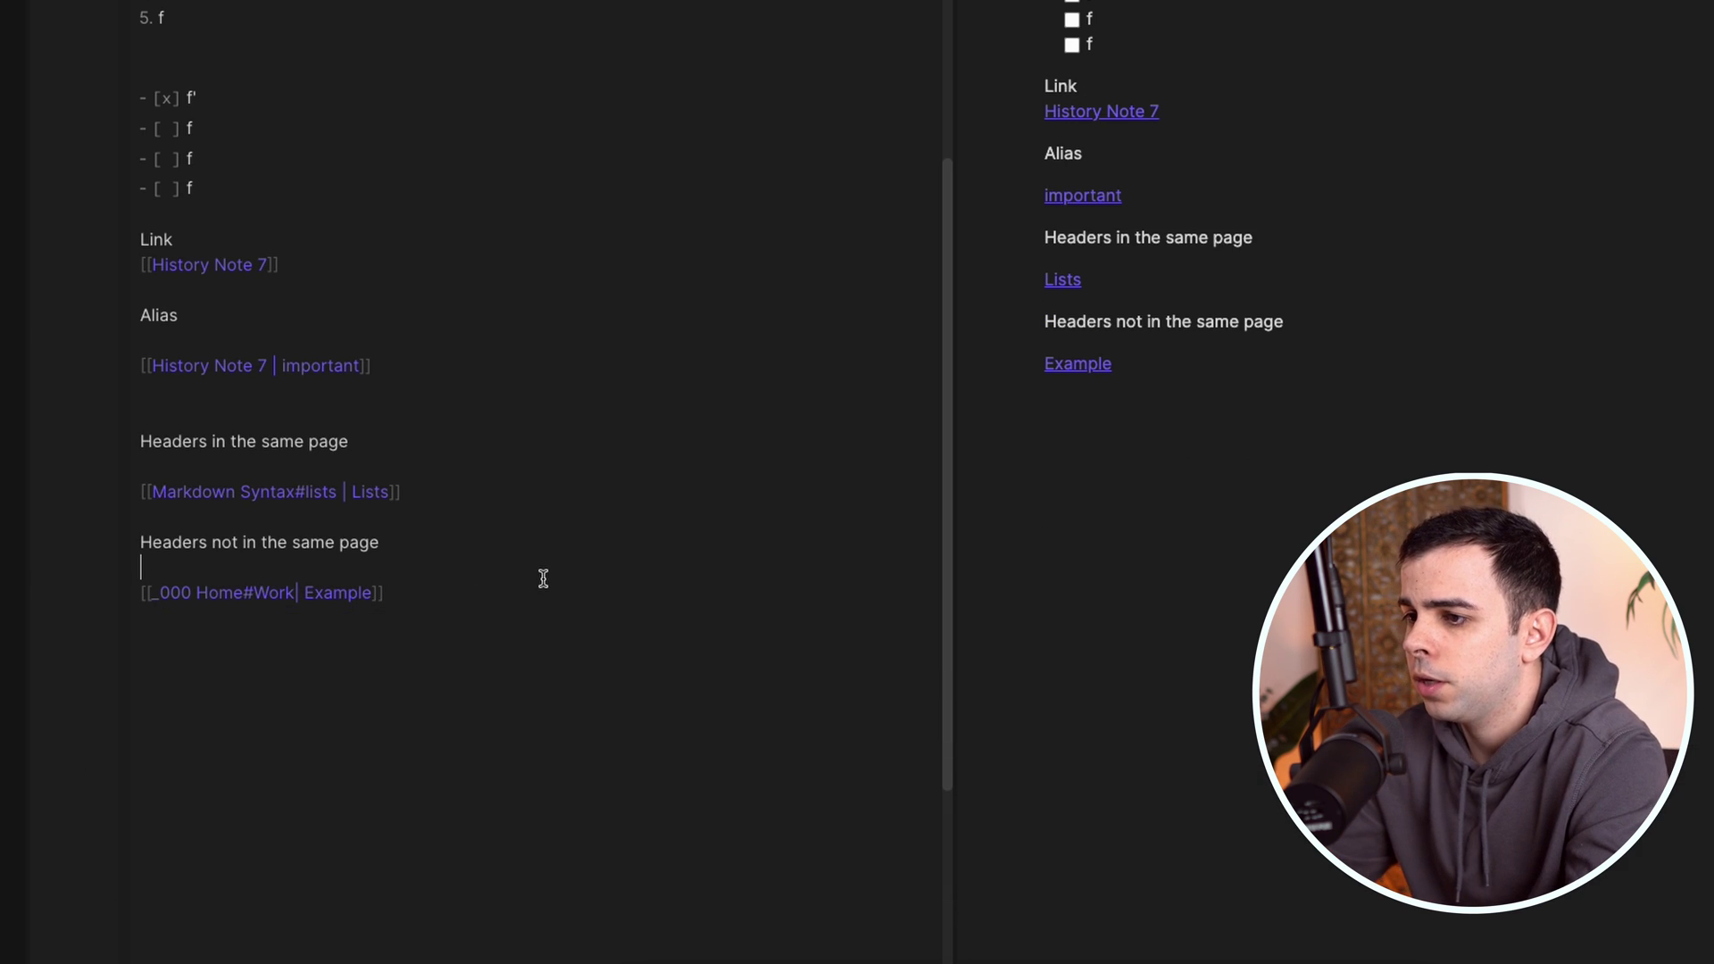
Review the link examples for headers in the same page and headers not in the same page
click(371, 449)
drag(367, 447, 122, 429)
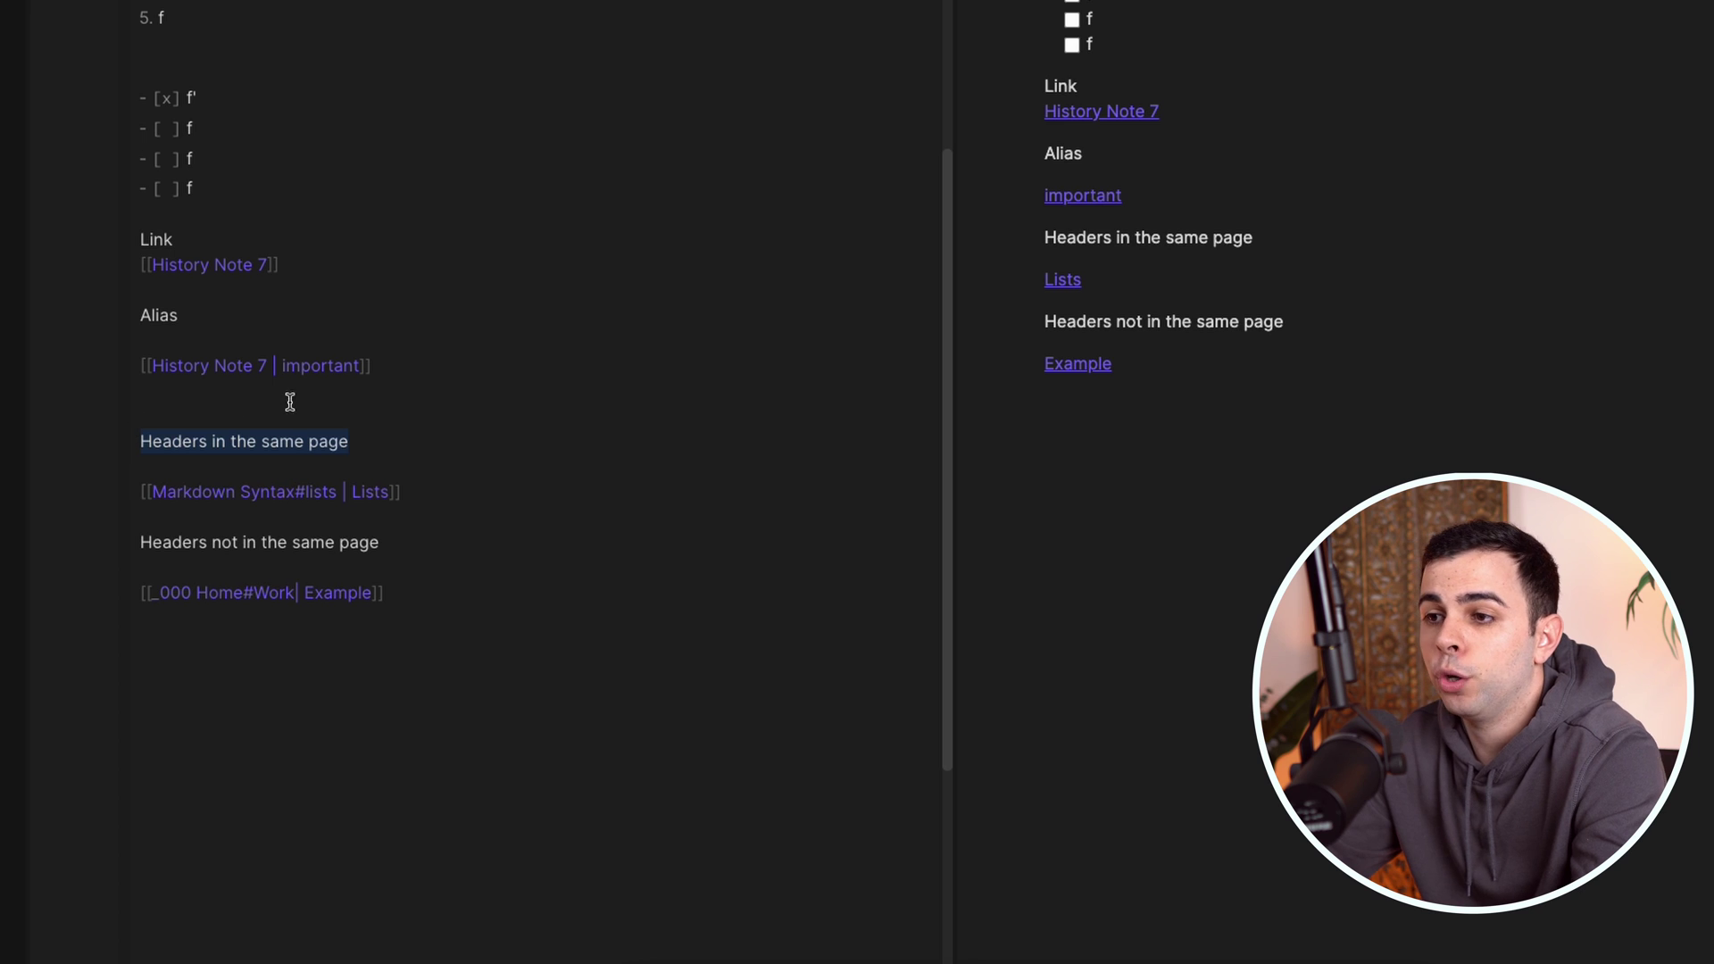
scroll(438, 517, down, 1)
click(438, 516)
drag(305, 509, 167, 502)
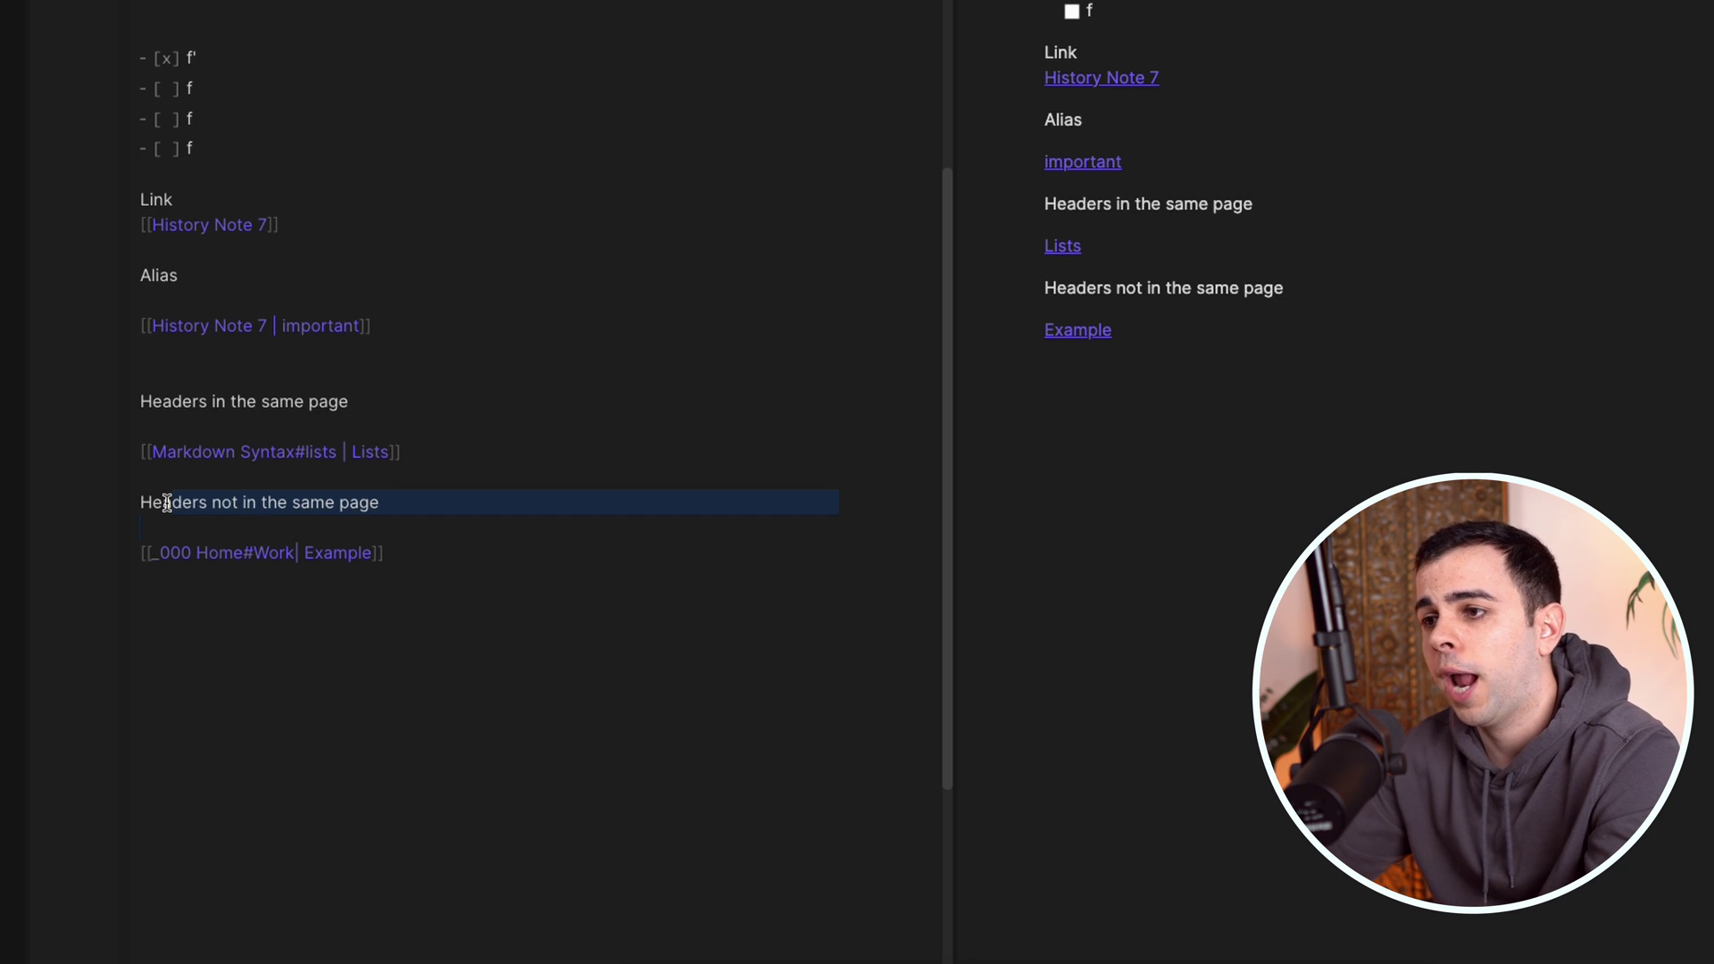
scroll(225, 471, down, 5)
scroll(257, 466, up, 3)
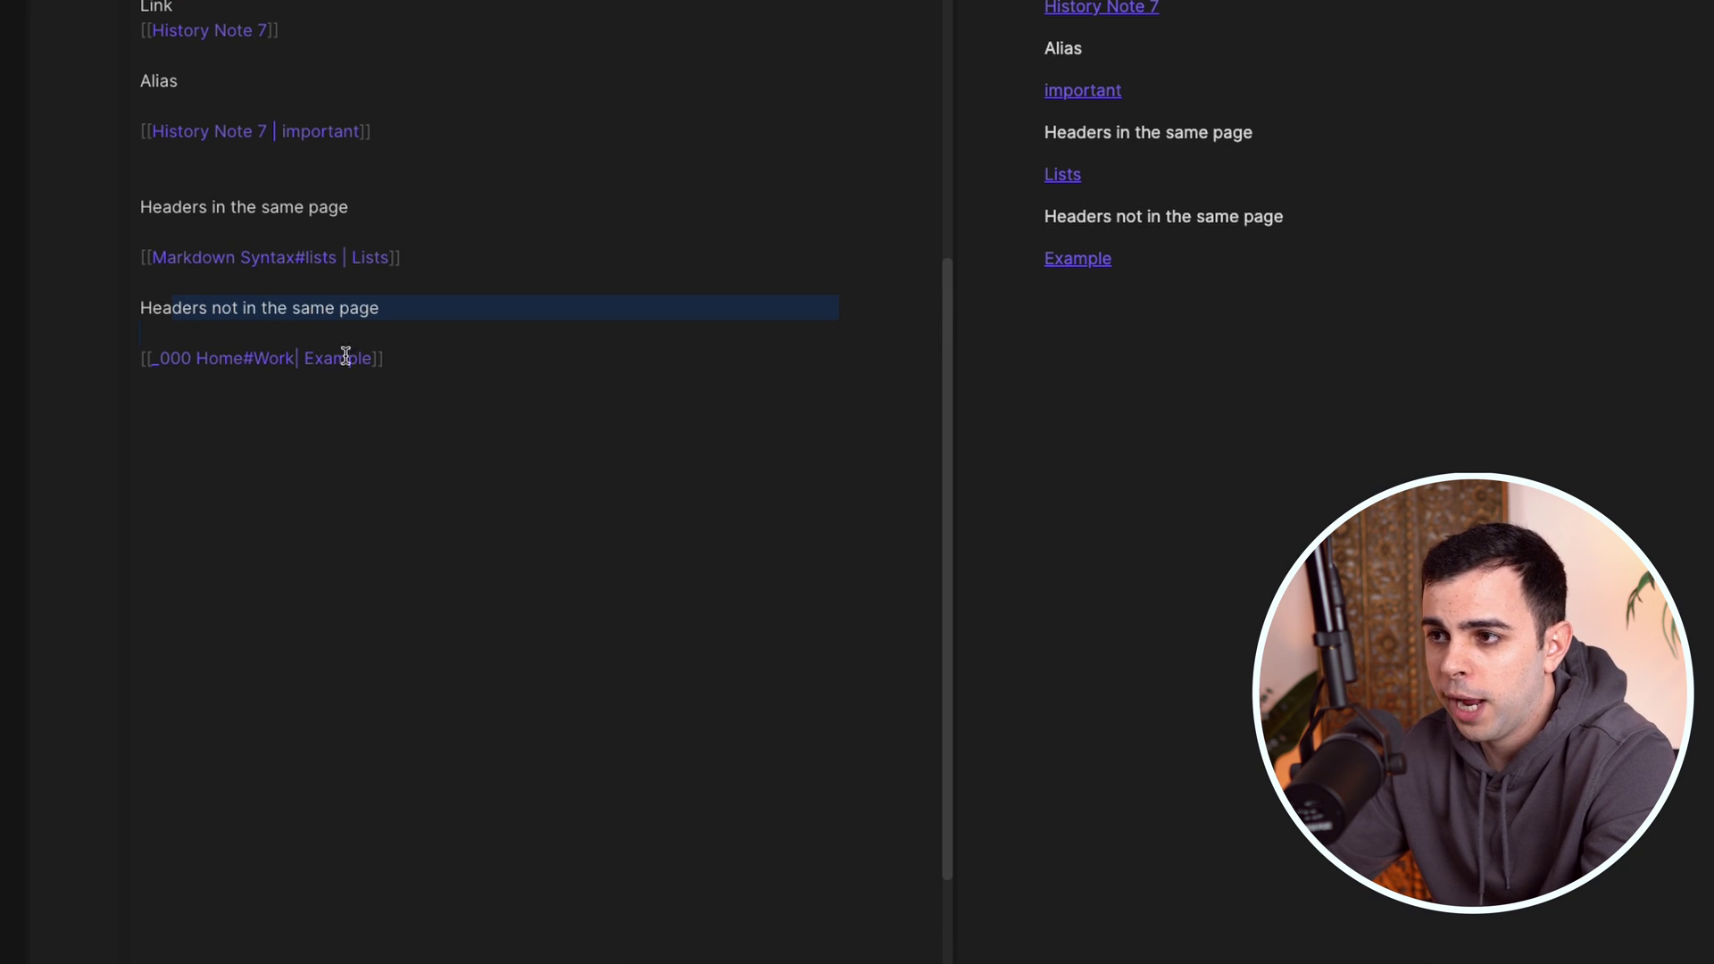
click(500, 389)
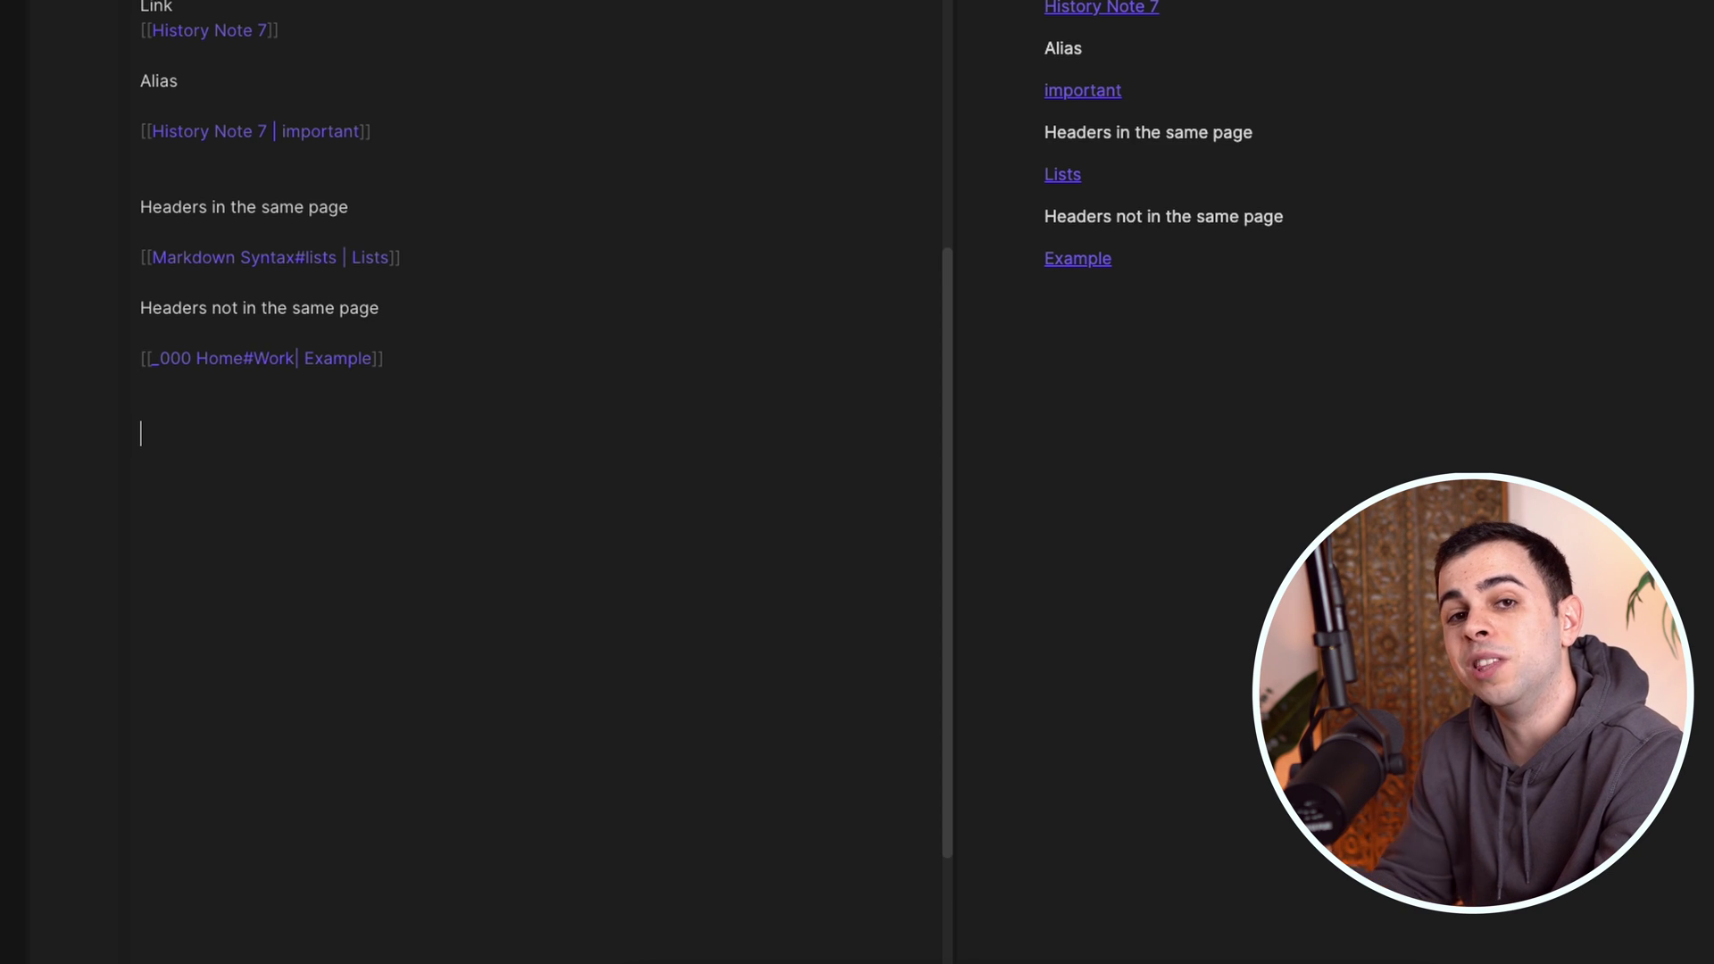
scroll(482, 371, up, 1)
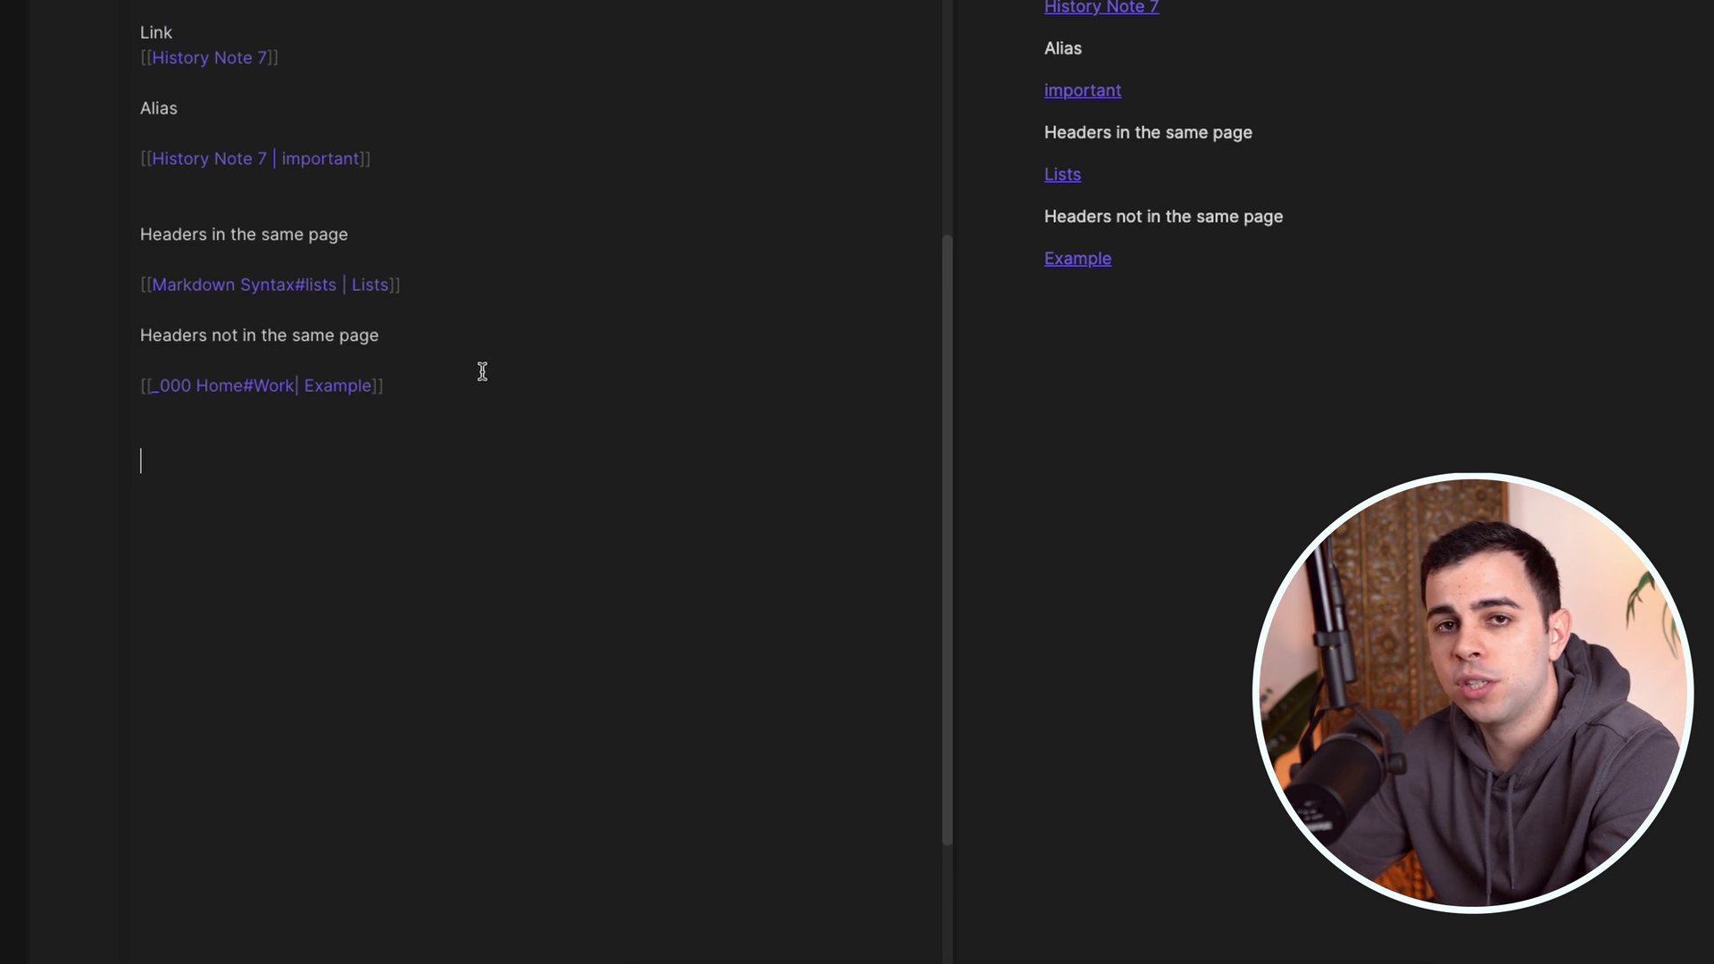
drag(421, 341, 104, 329)
drag(355, 222, 121, 233)
scroll(122, 231, up, 5)
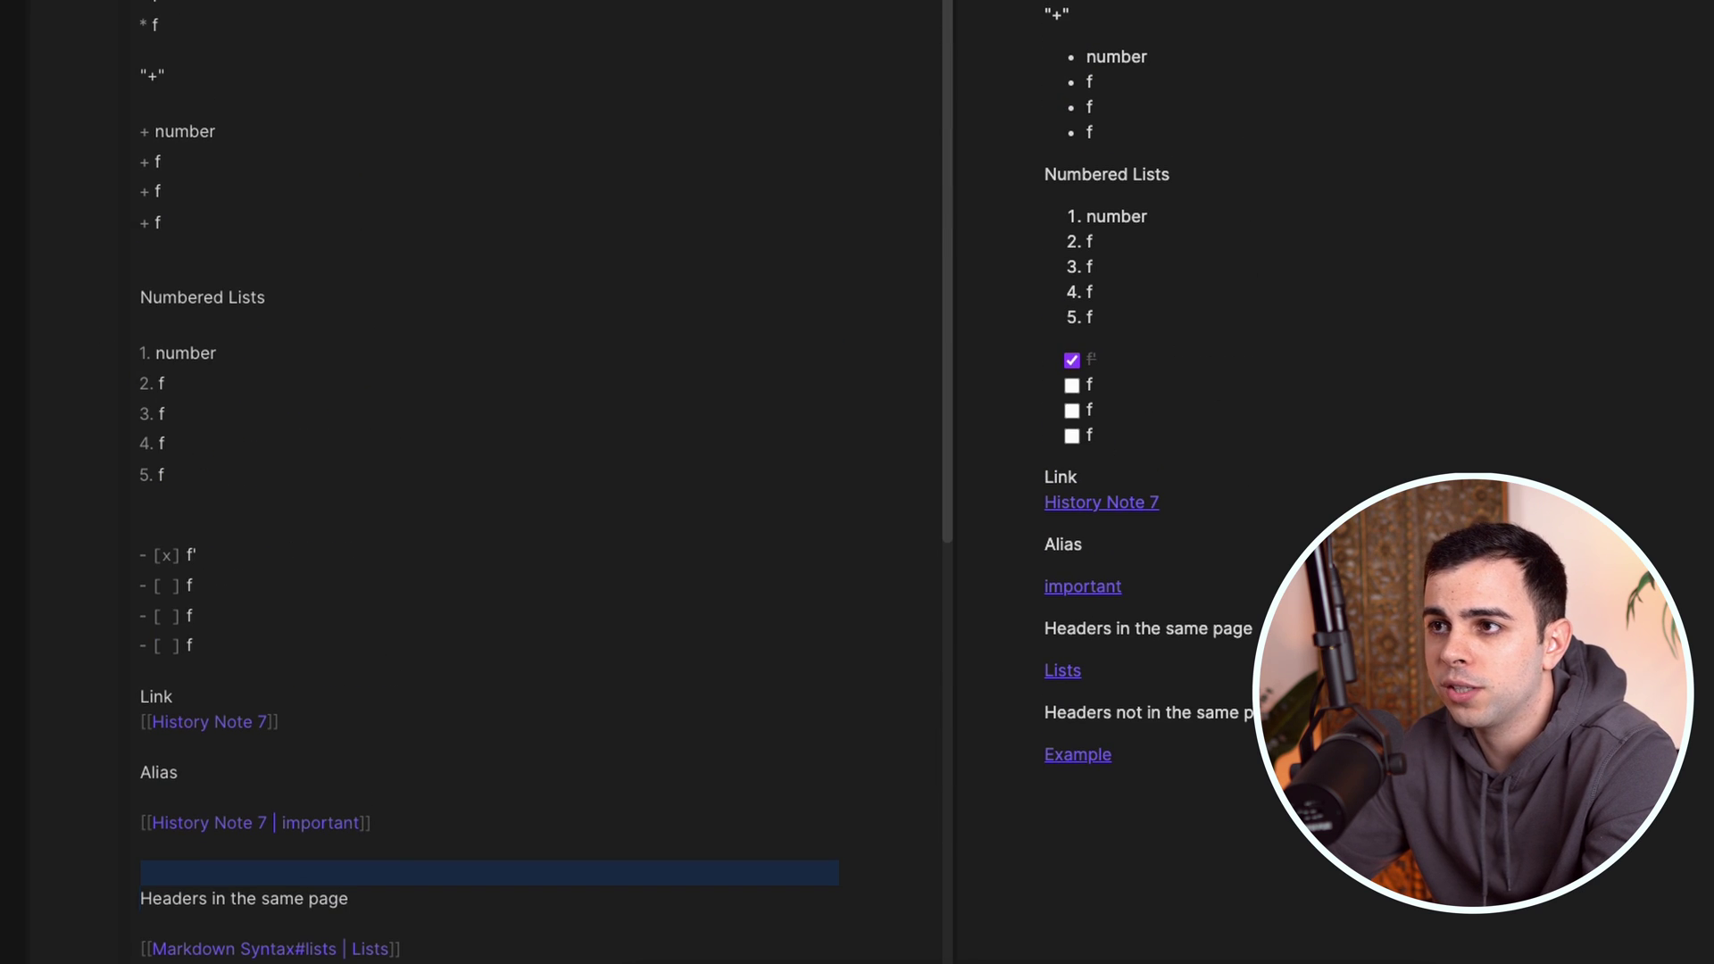
scroll(409, 33, down, 8)
Add the label line "Blocks in the same page" below the _000 Home heading link
click(448, 235)
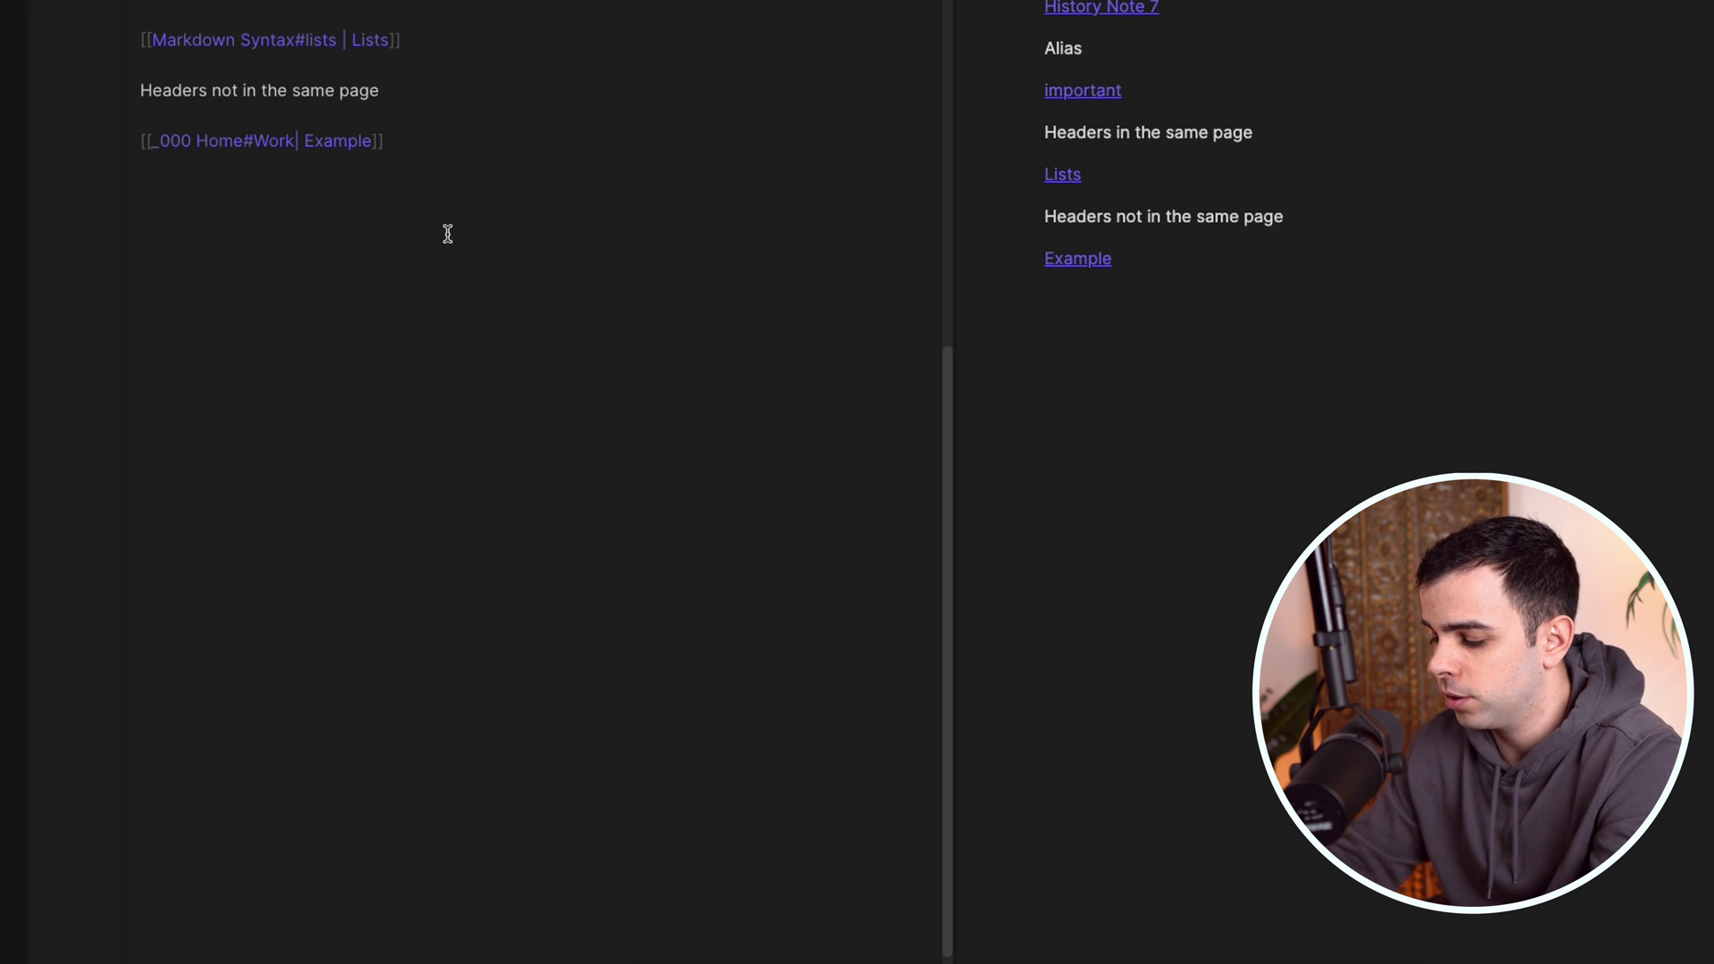
text(Blocks in t)
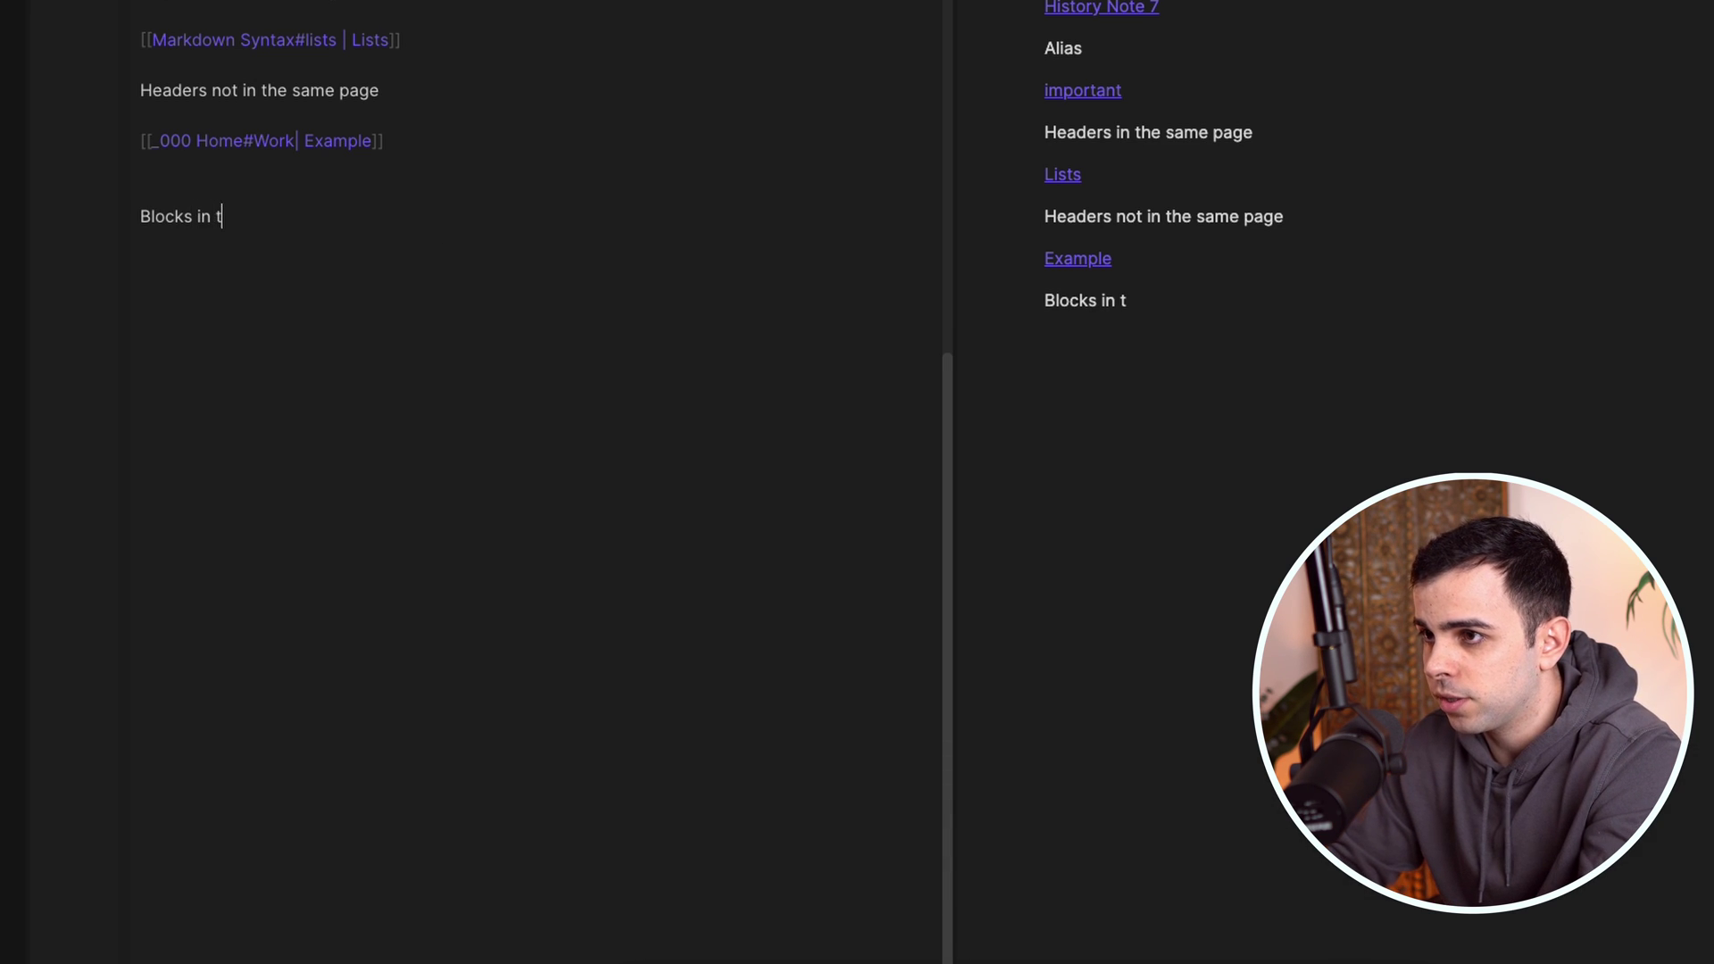
text(he same page)
key(Return)
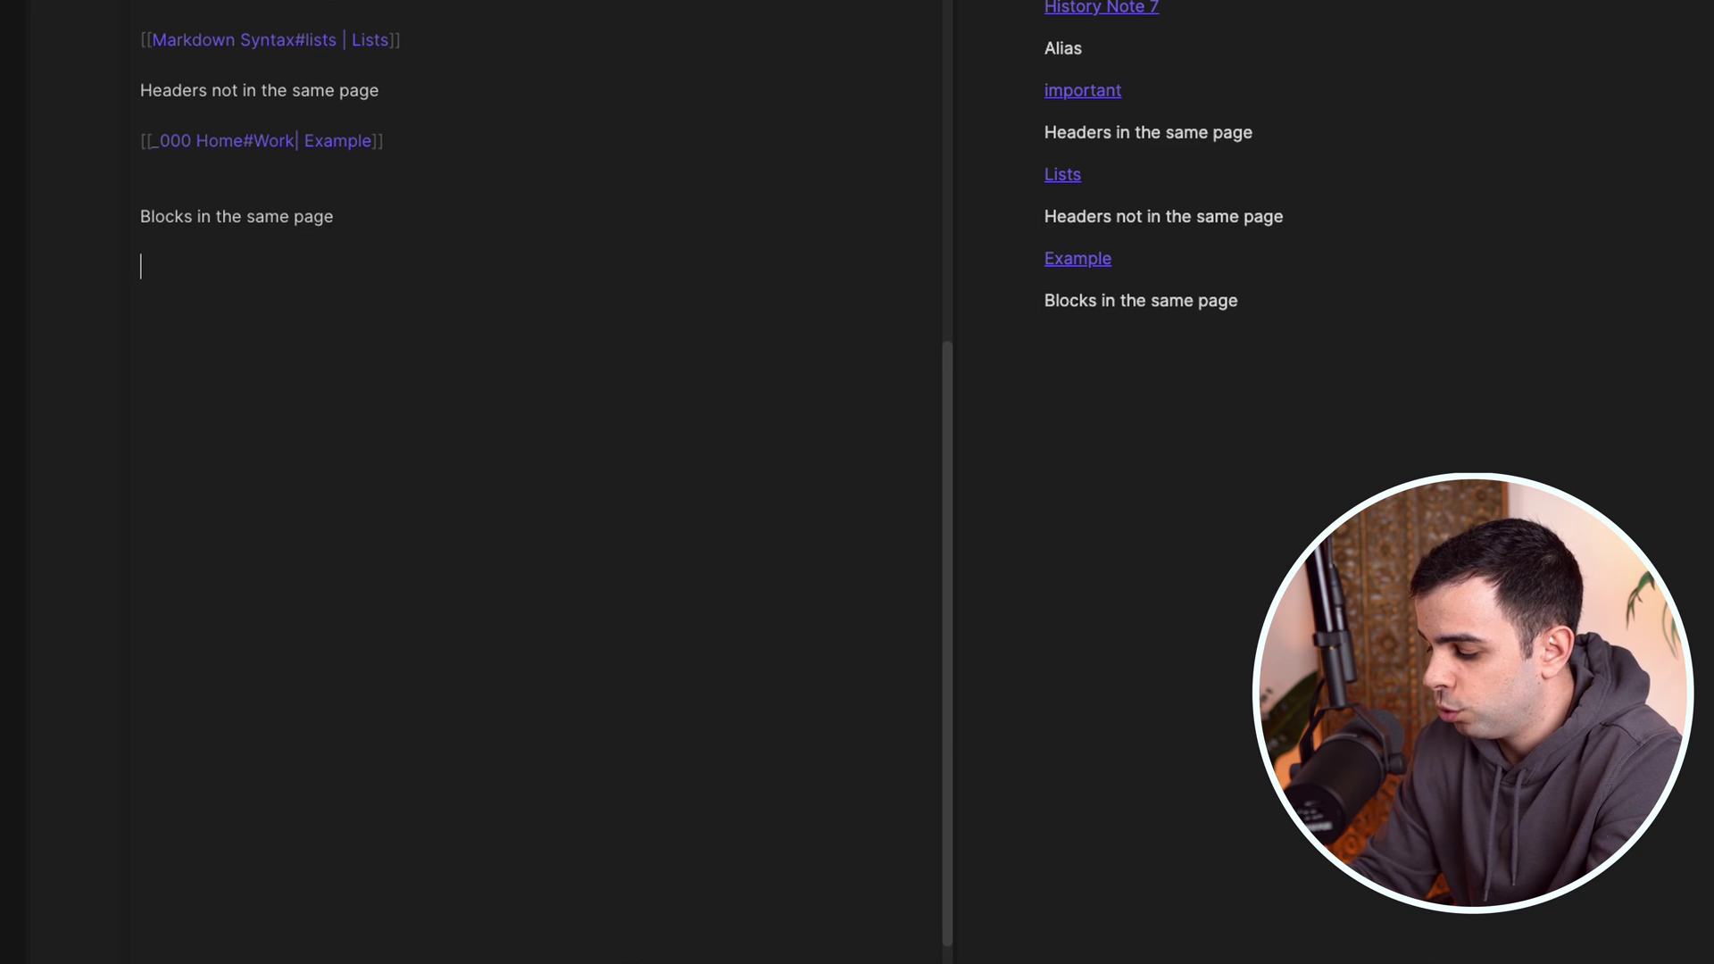
Insert a link below the label to the "number" item block of the asterisk list in the Markdown Syntax note
text([[)
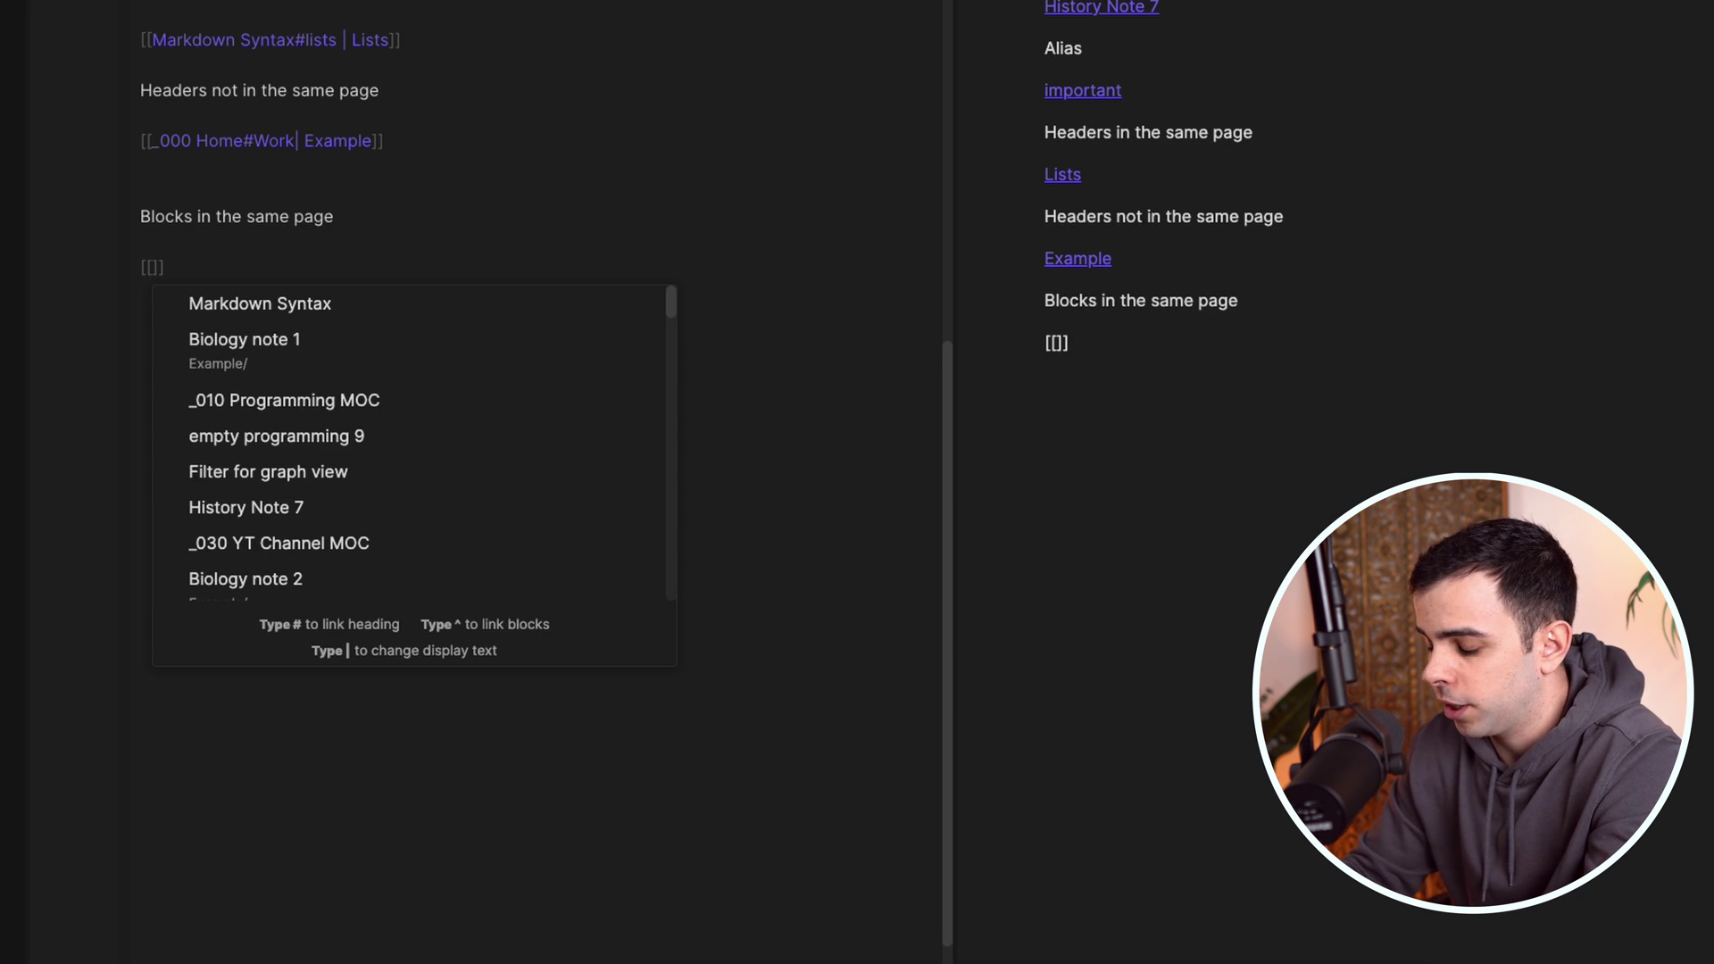
click(416, 301)
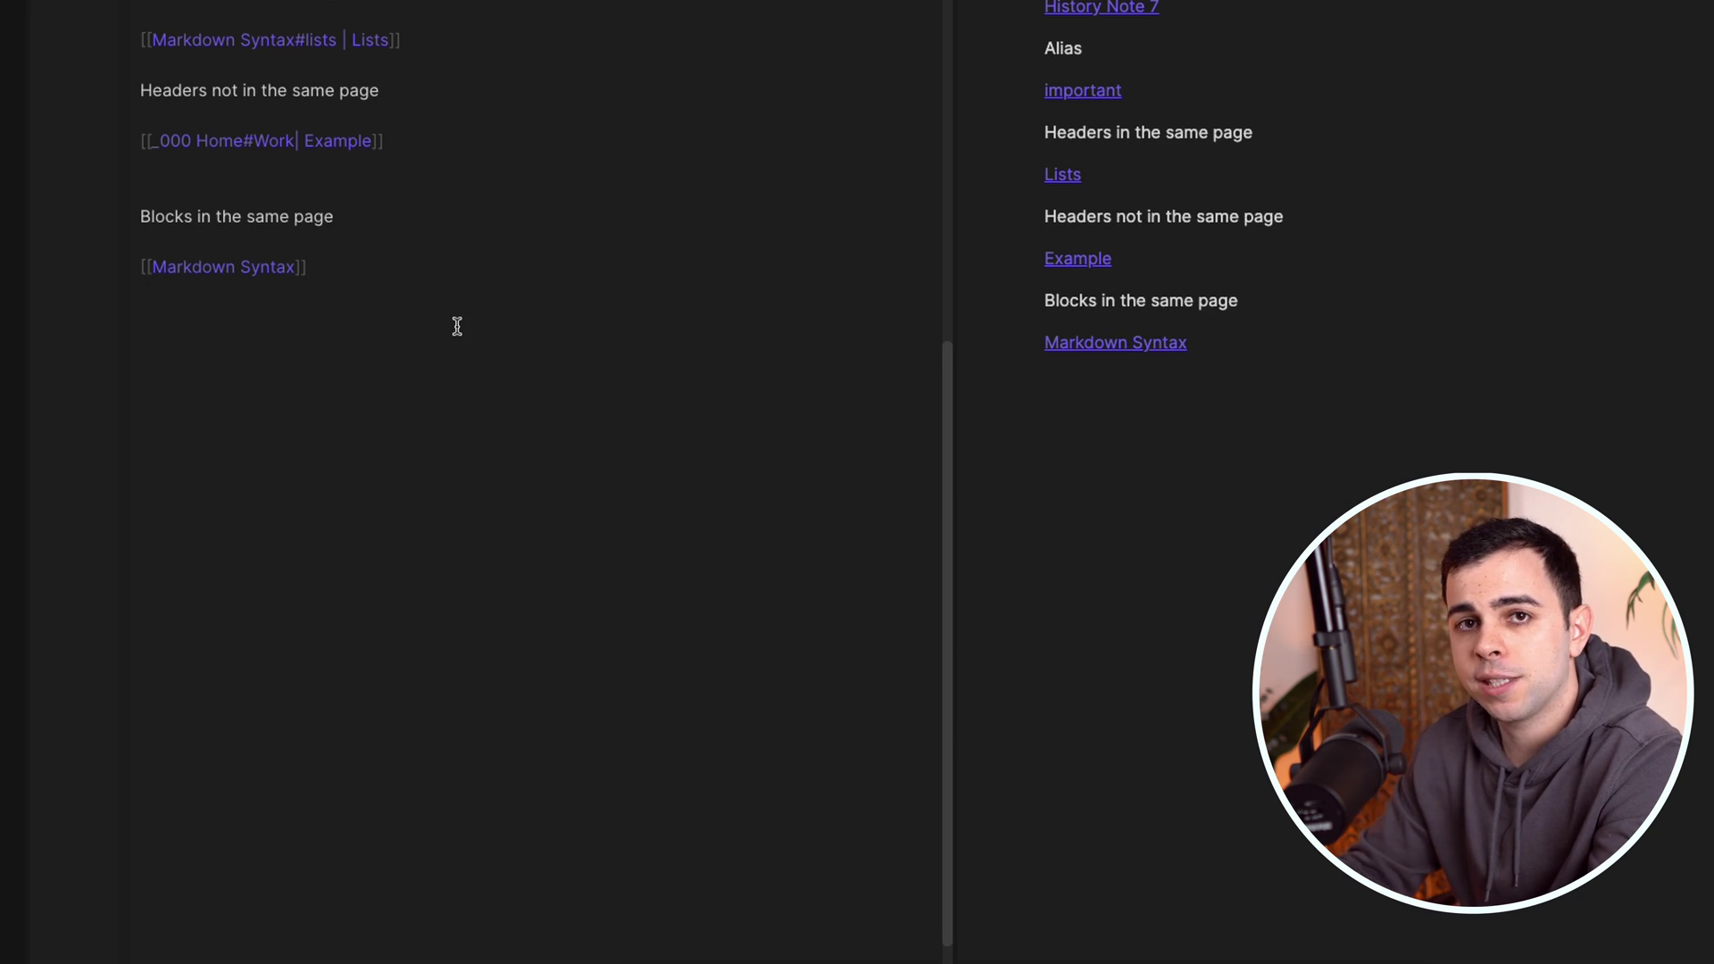
key(BackSpace)
key(BackSpace)
key(shift)
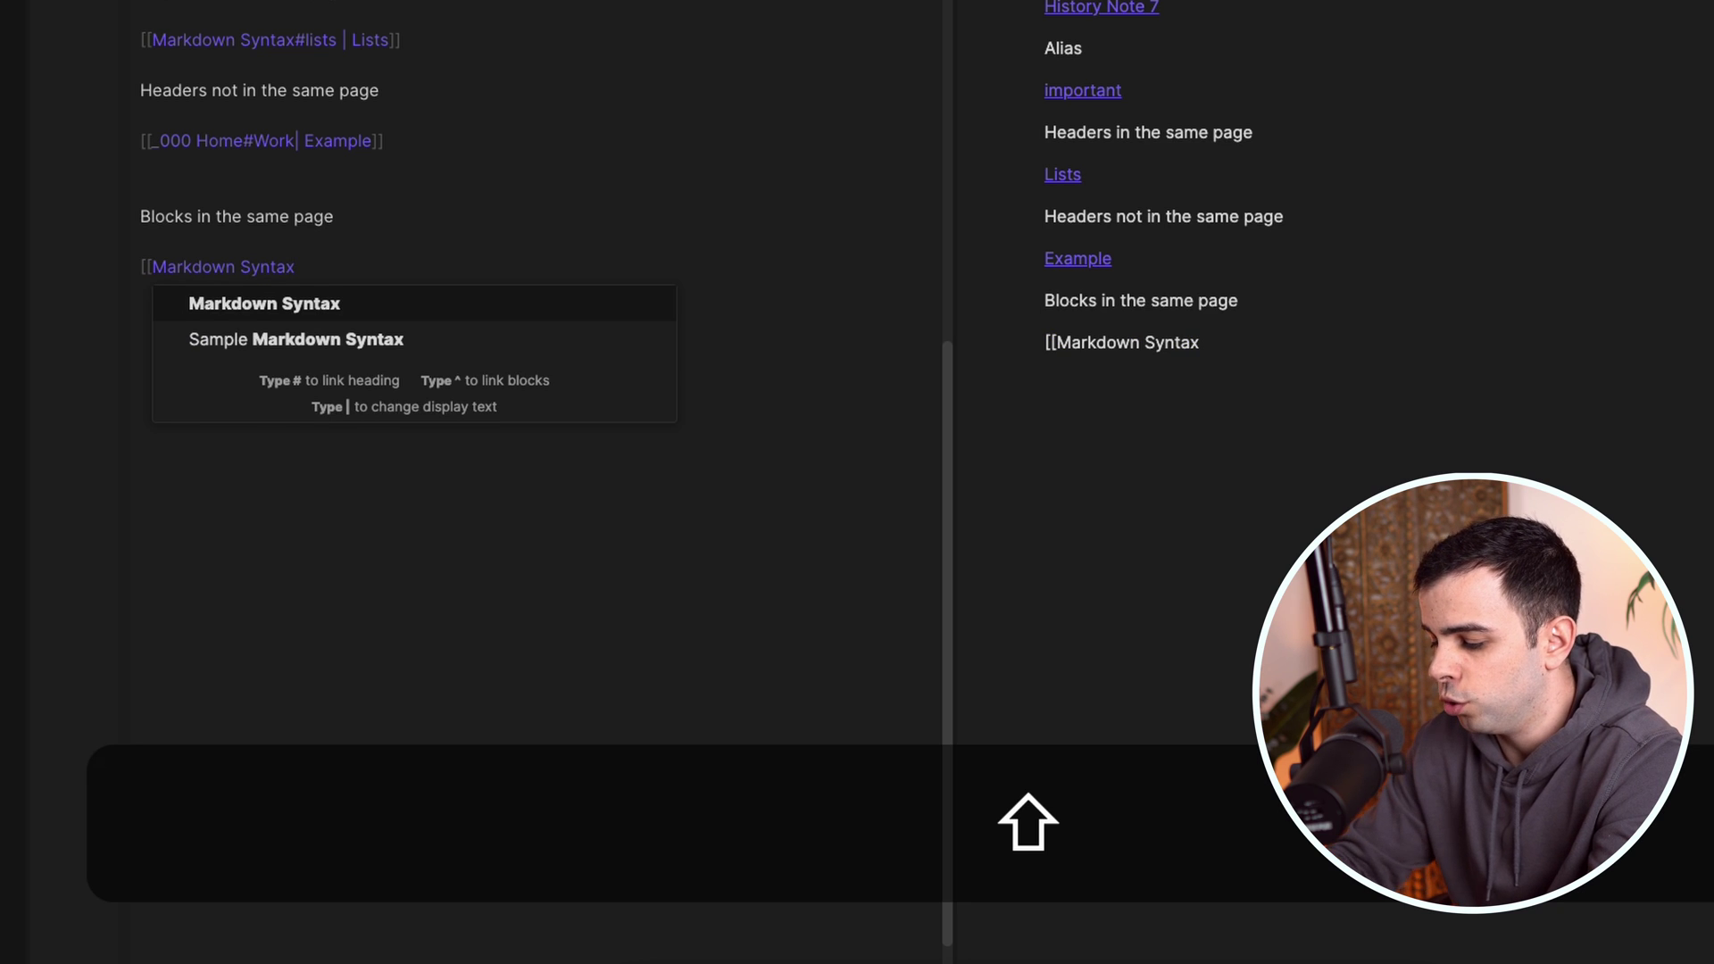
text(^)
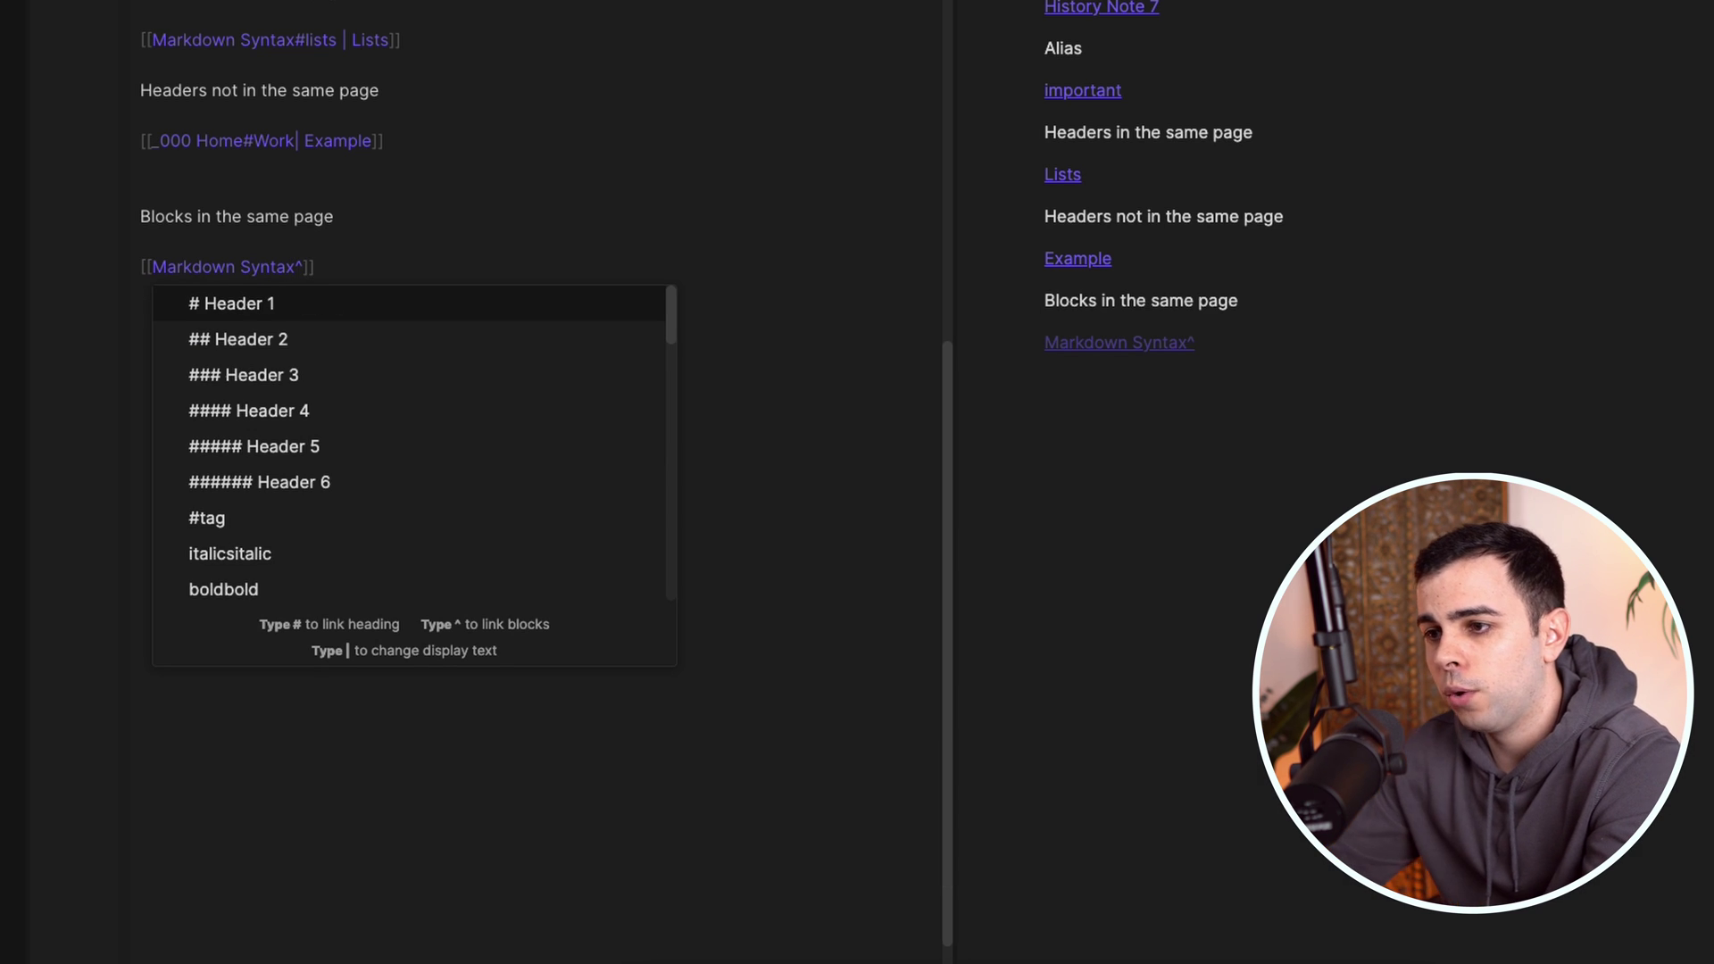
scroll(344, 498, down, 10)
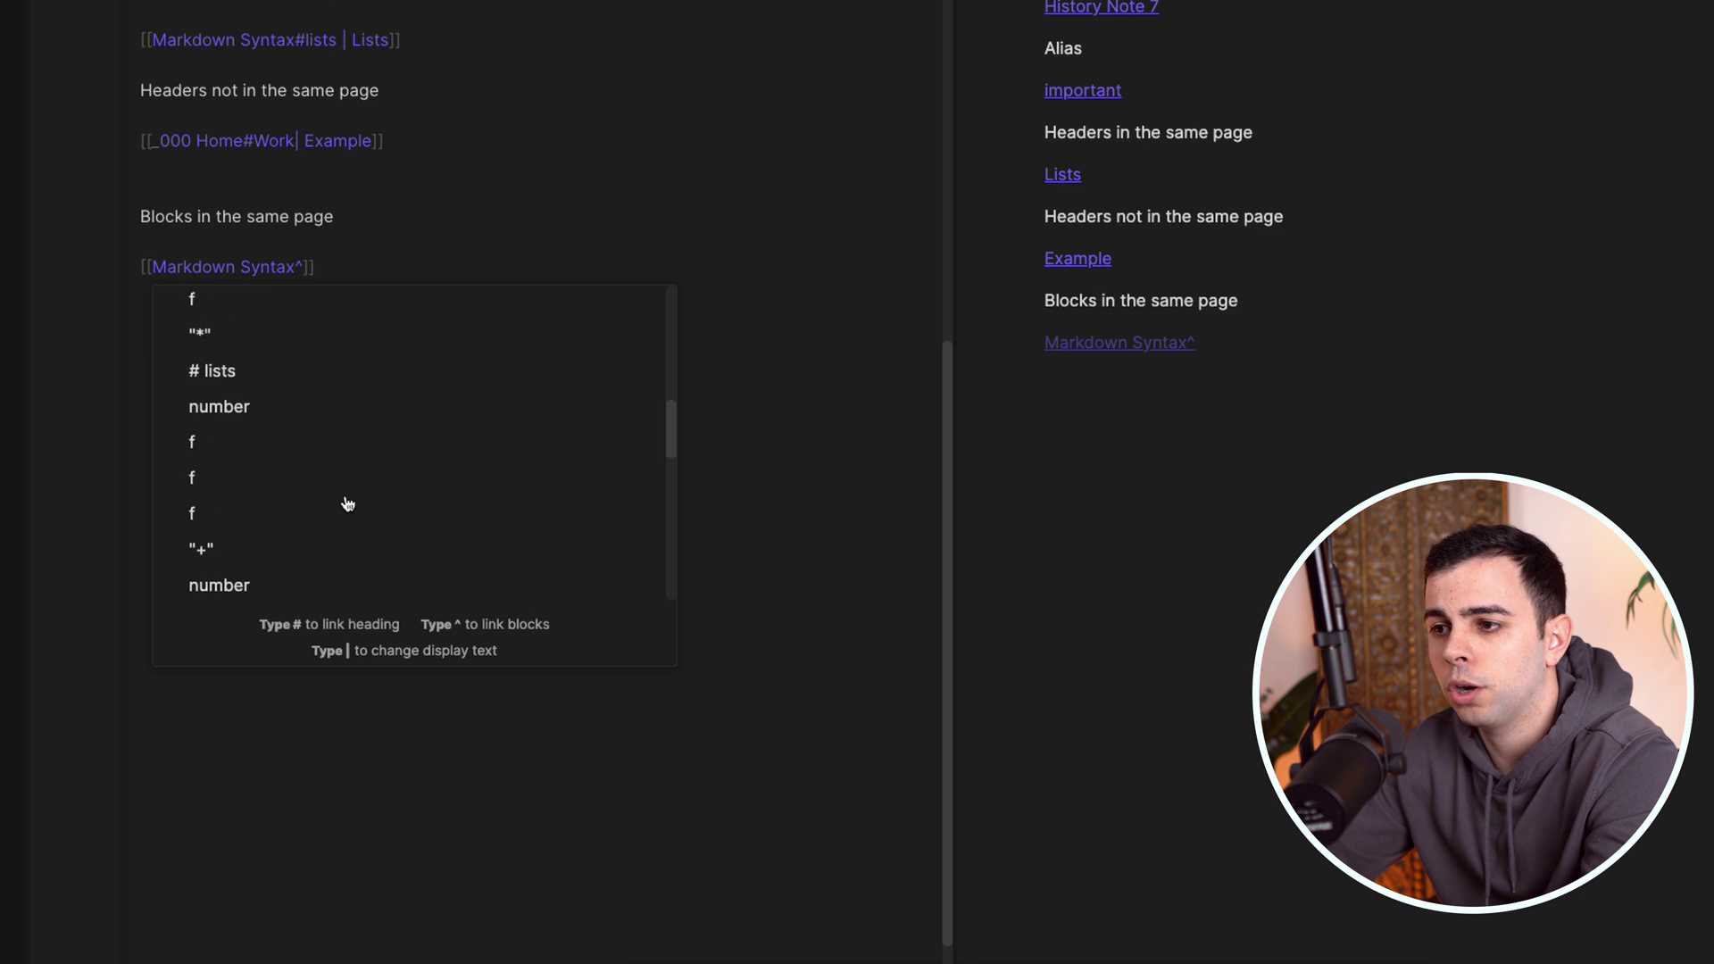
scroll(344, 501, up, 2)
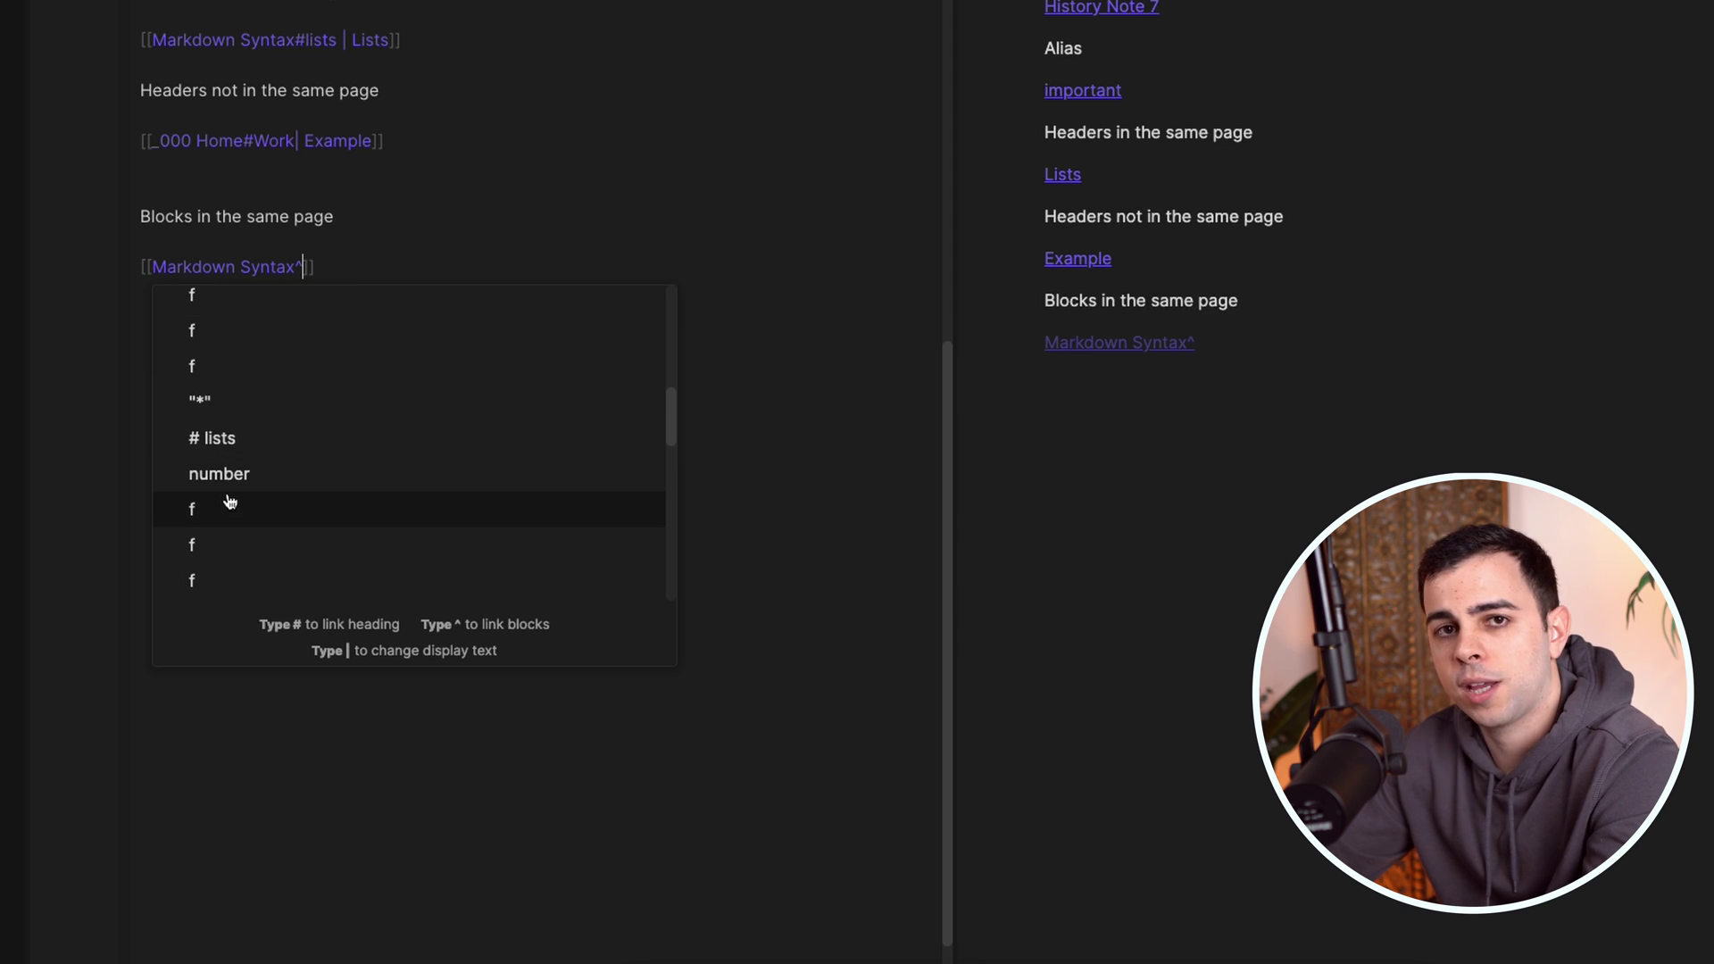
scroll(246, 500, down, 1)
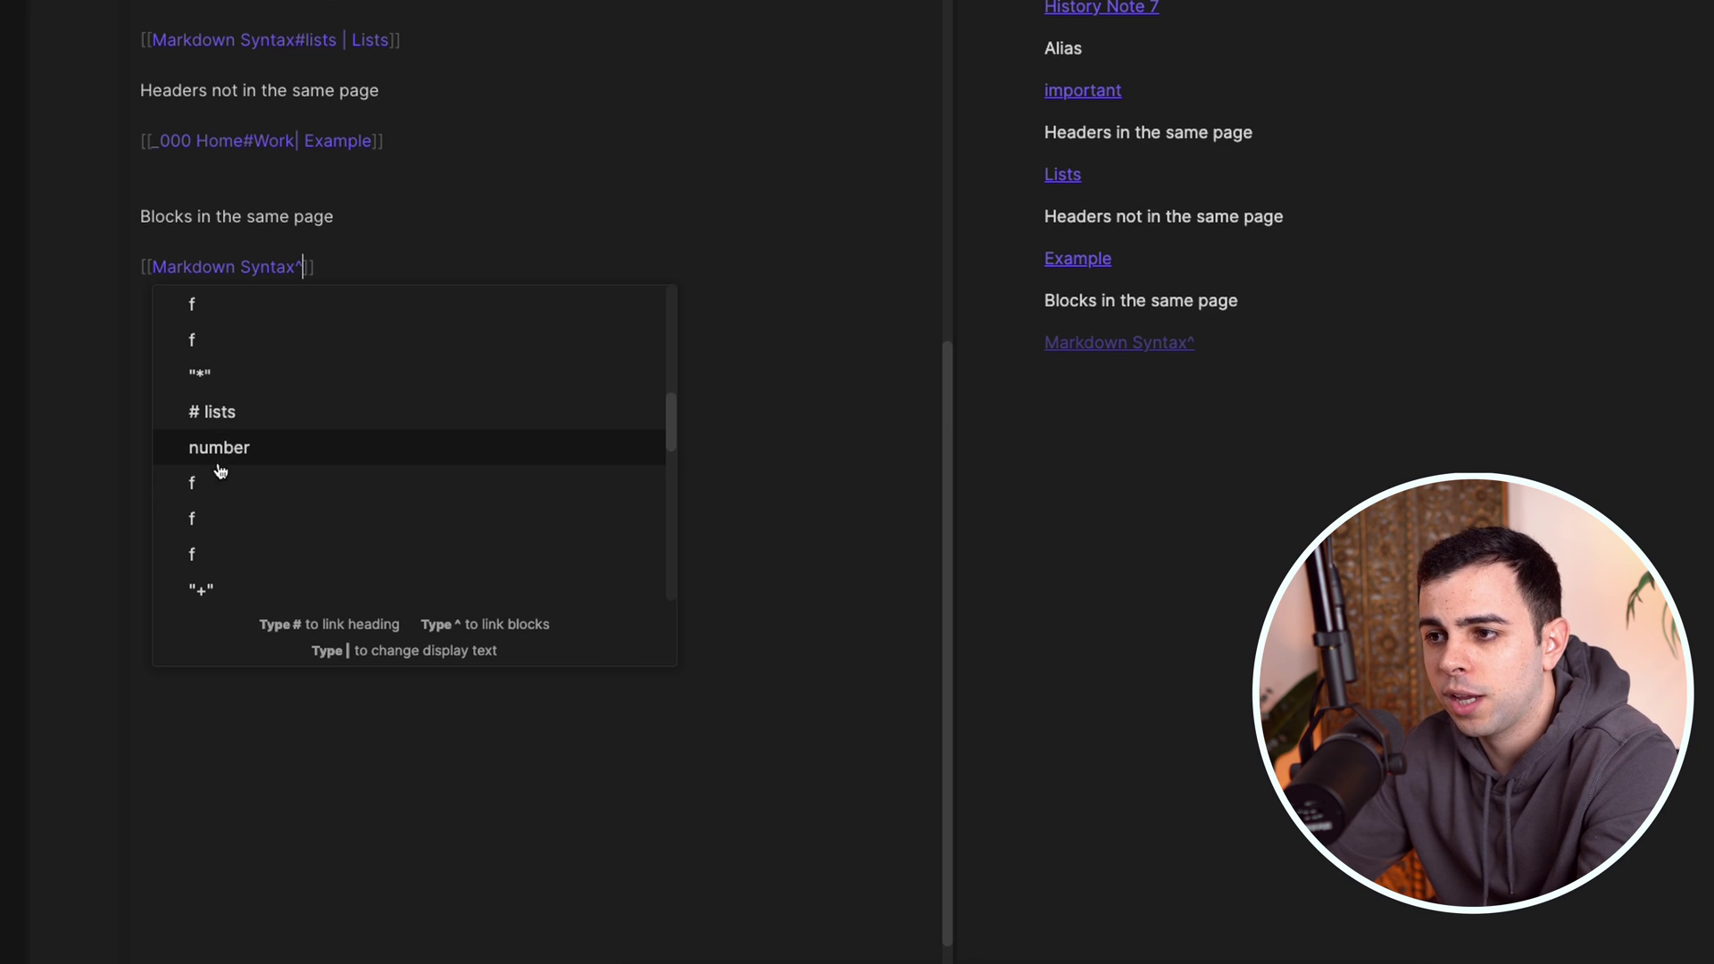
click(198, 446)
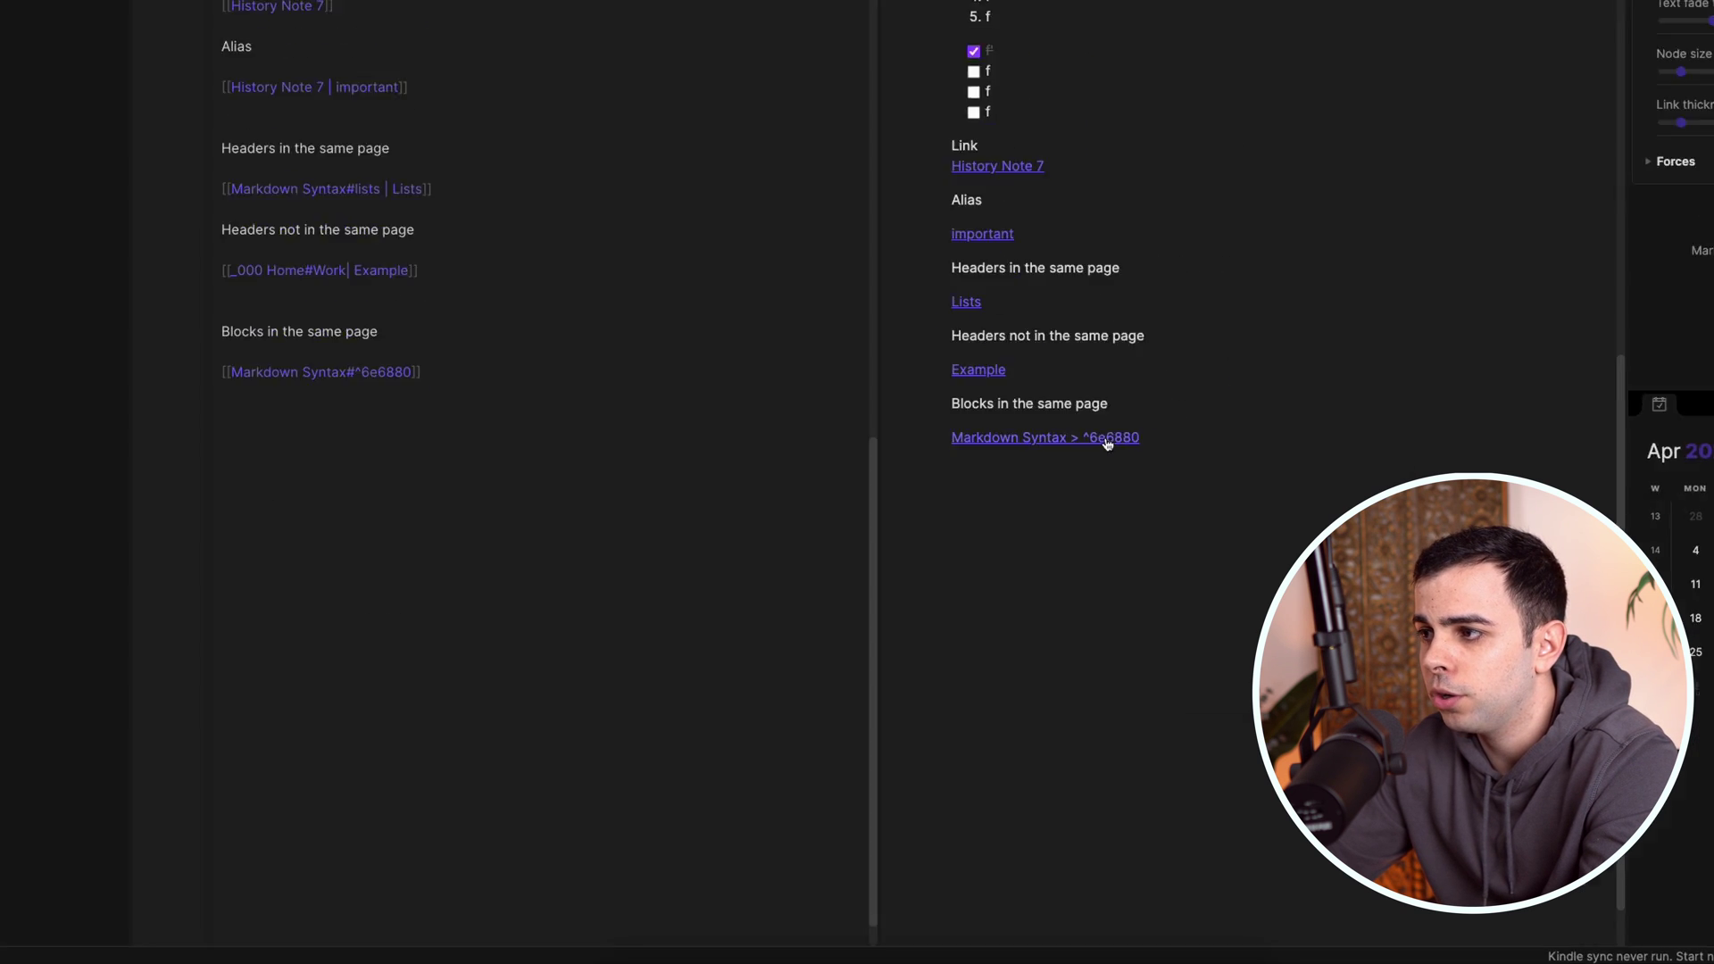
Follow the rendered Markdown Syntax block link and examine the "number" list item it targets
click(1107, 440)
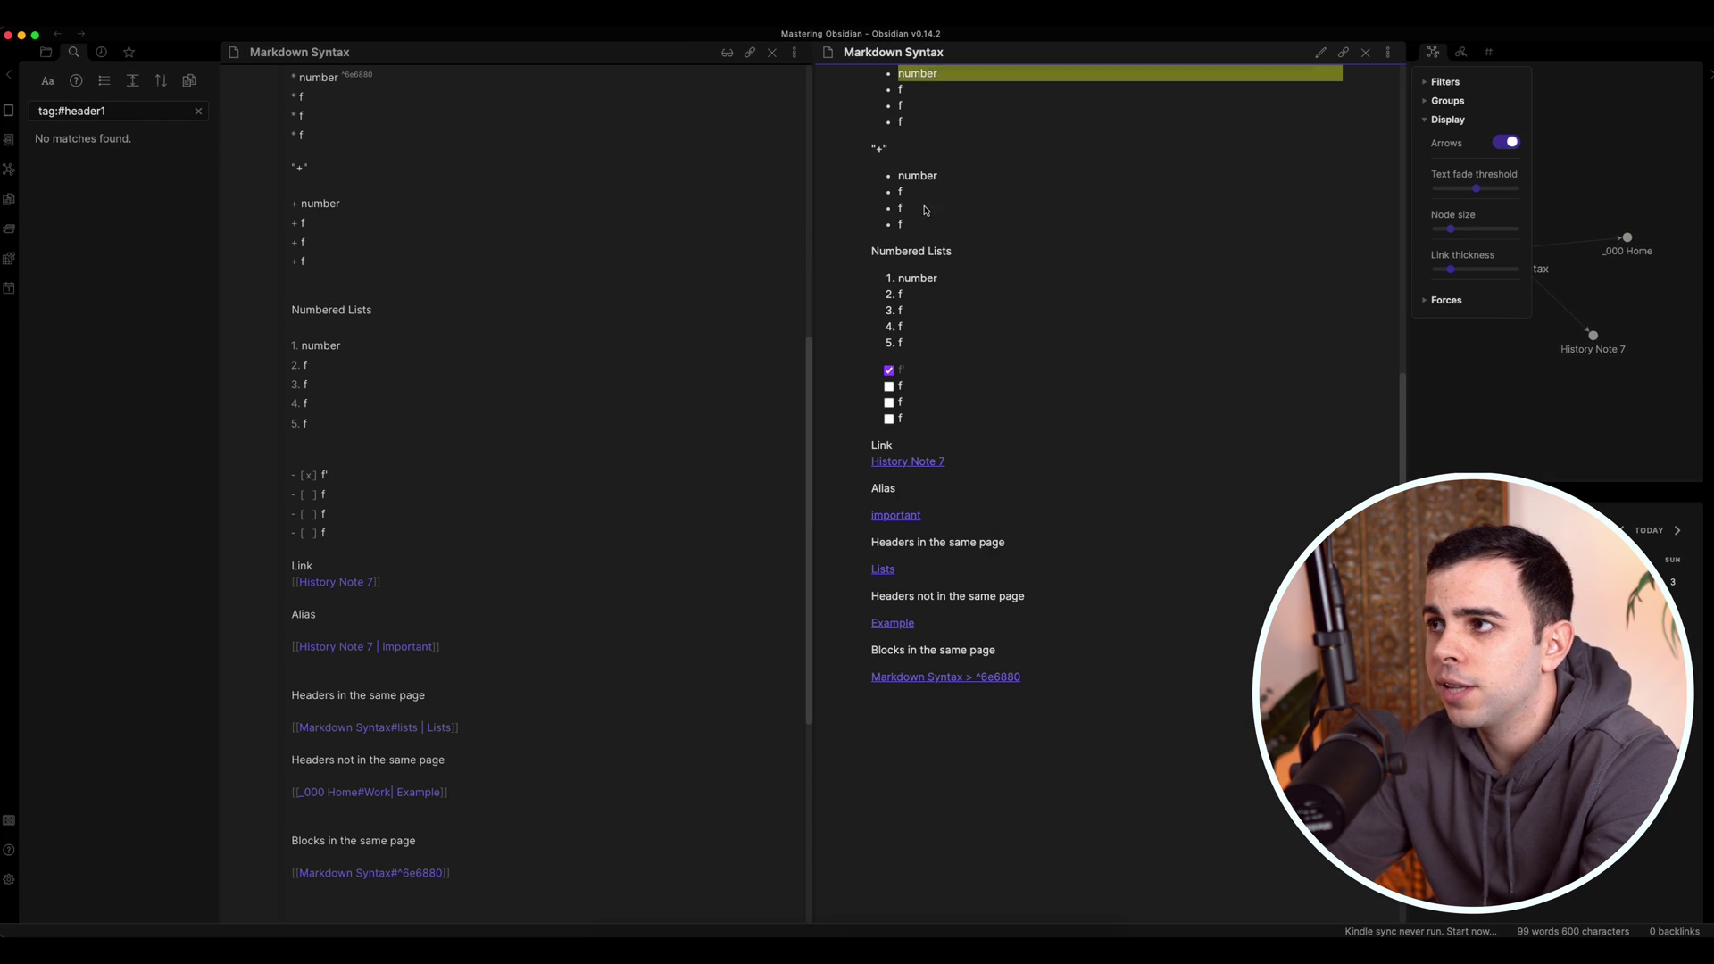
drag(957, 91, 902, 90)
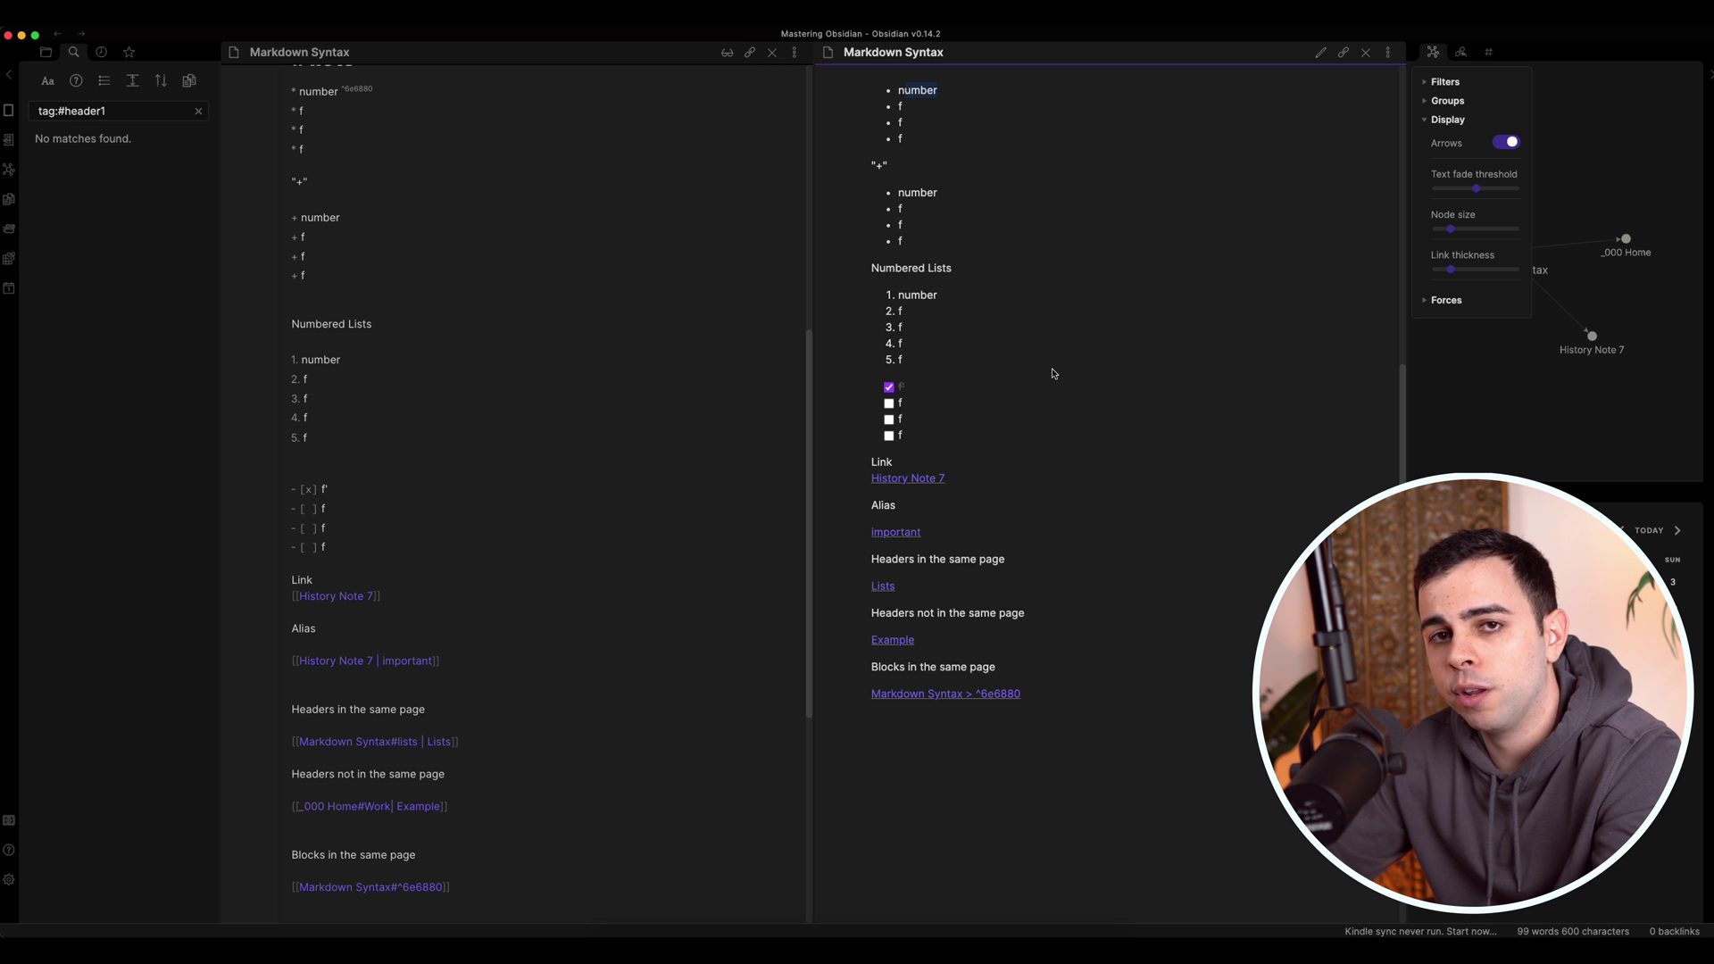
scroll(1053, 373, down, 5)
Add the label line "Blocks in a different page" below the Markdown Syntax block link
click(585, 598)
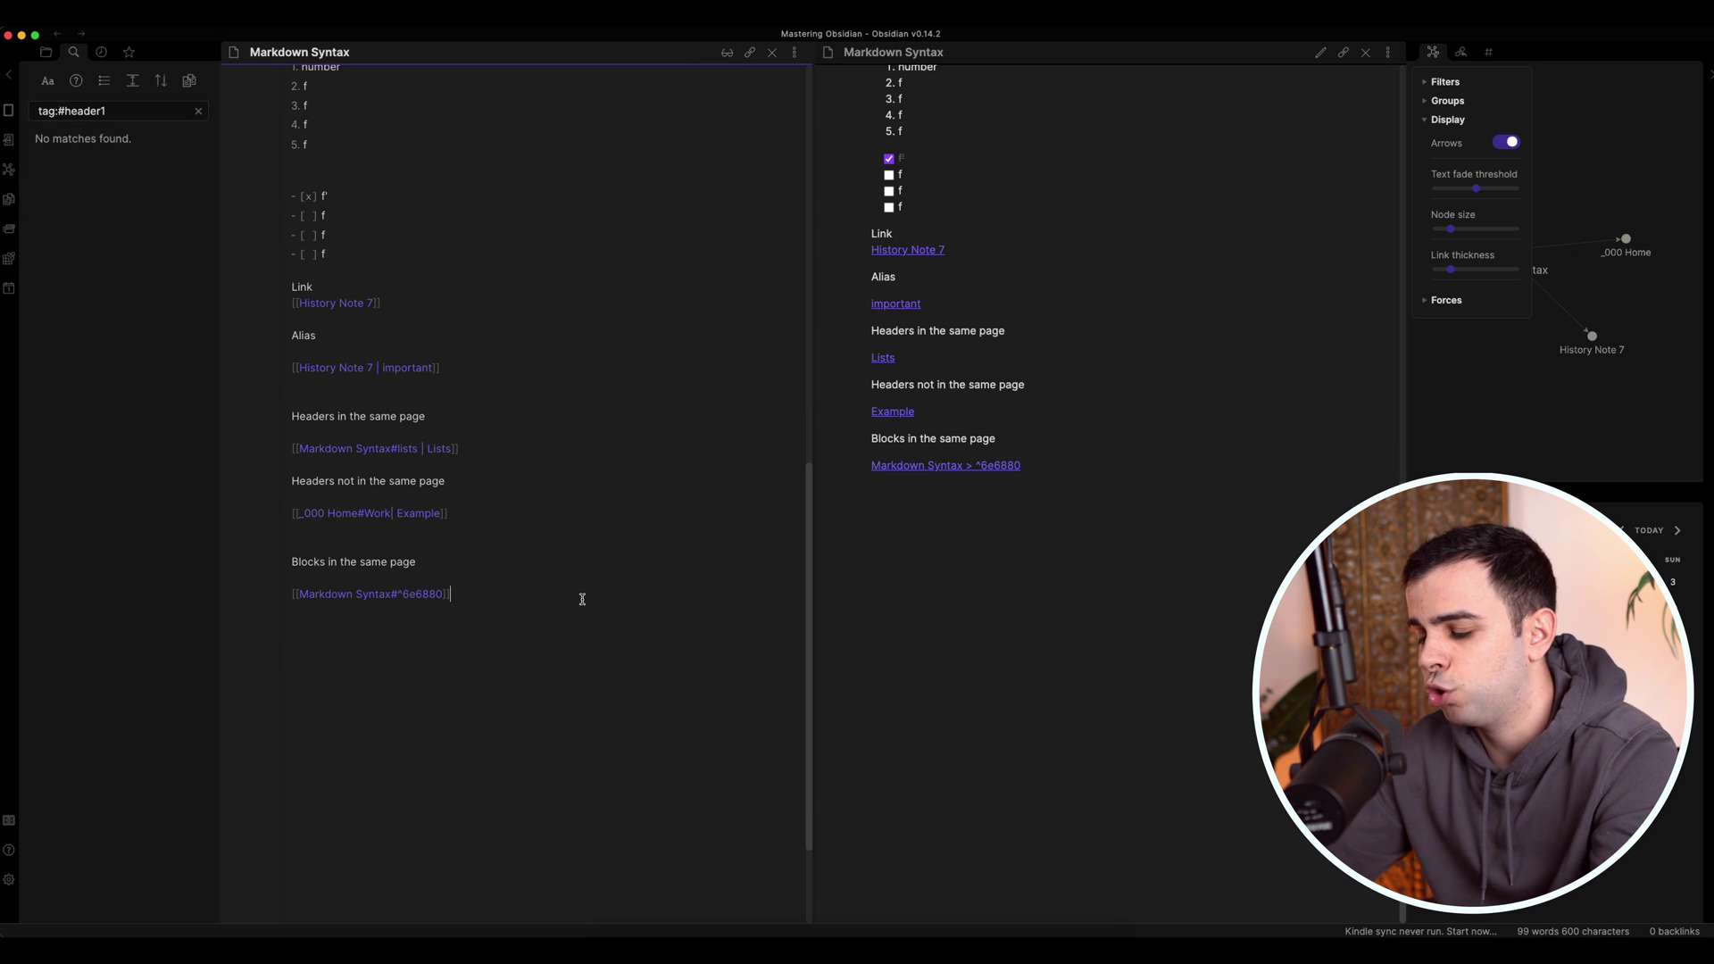
key(Return)
key(Return)
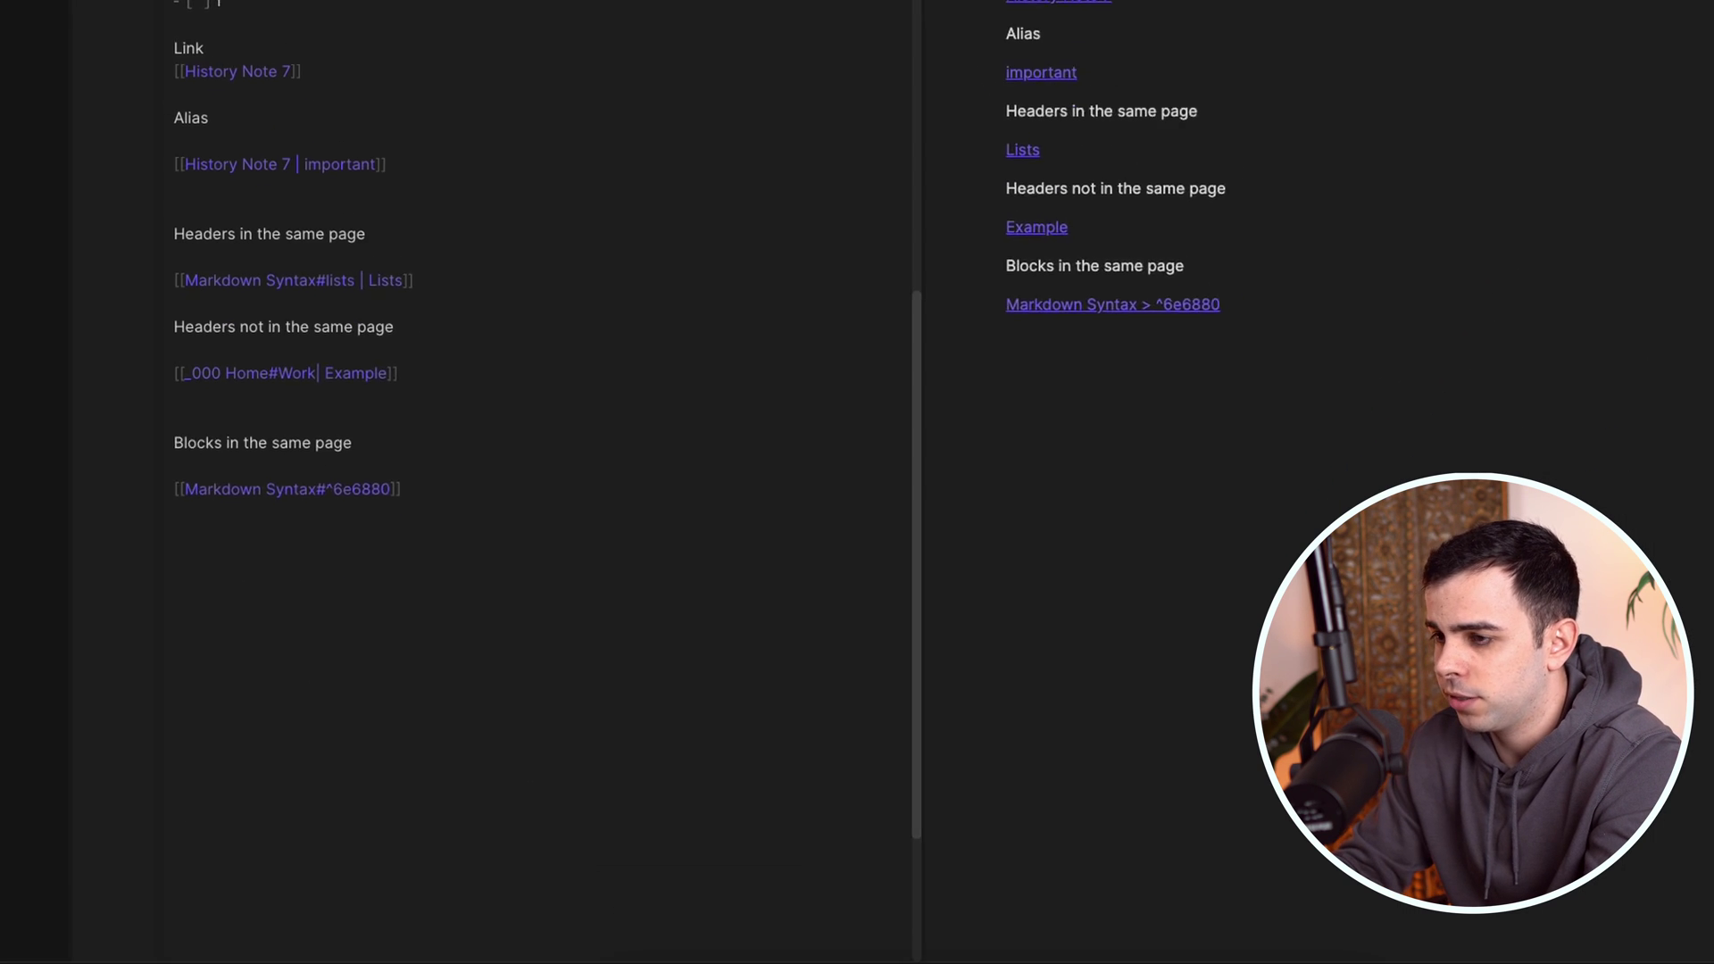
text(Blocks o)
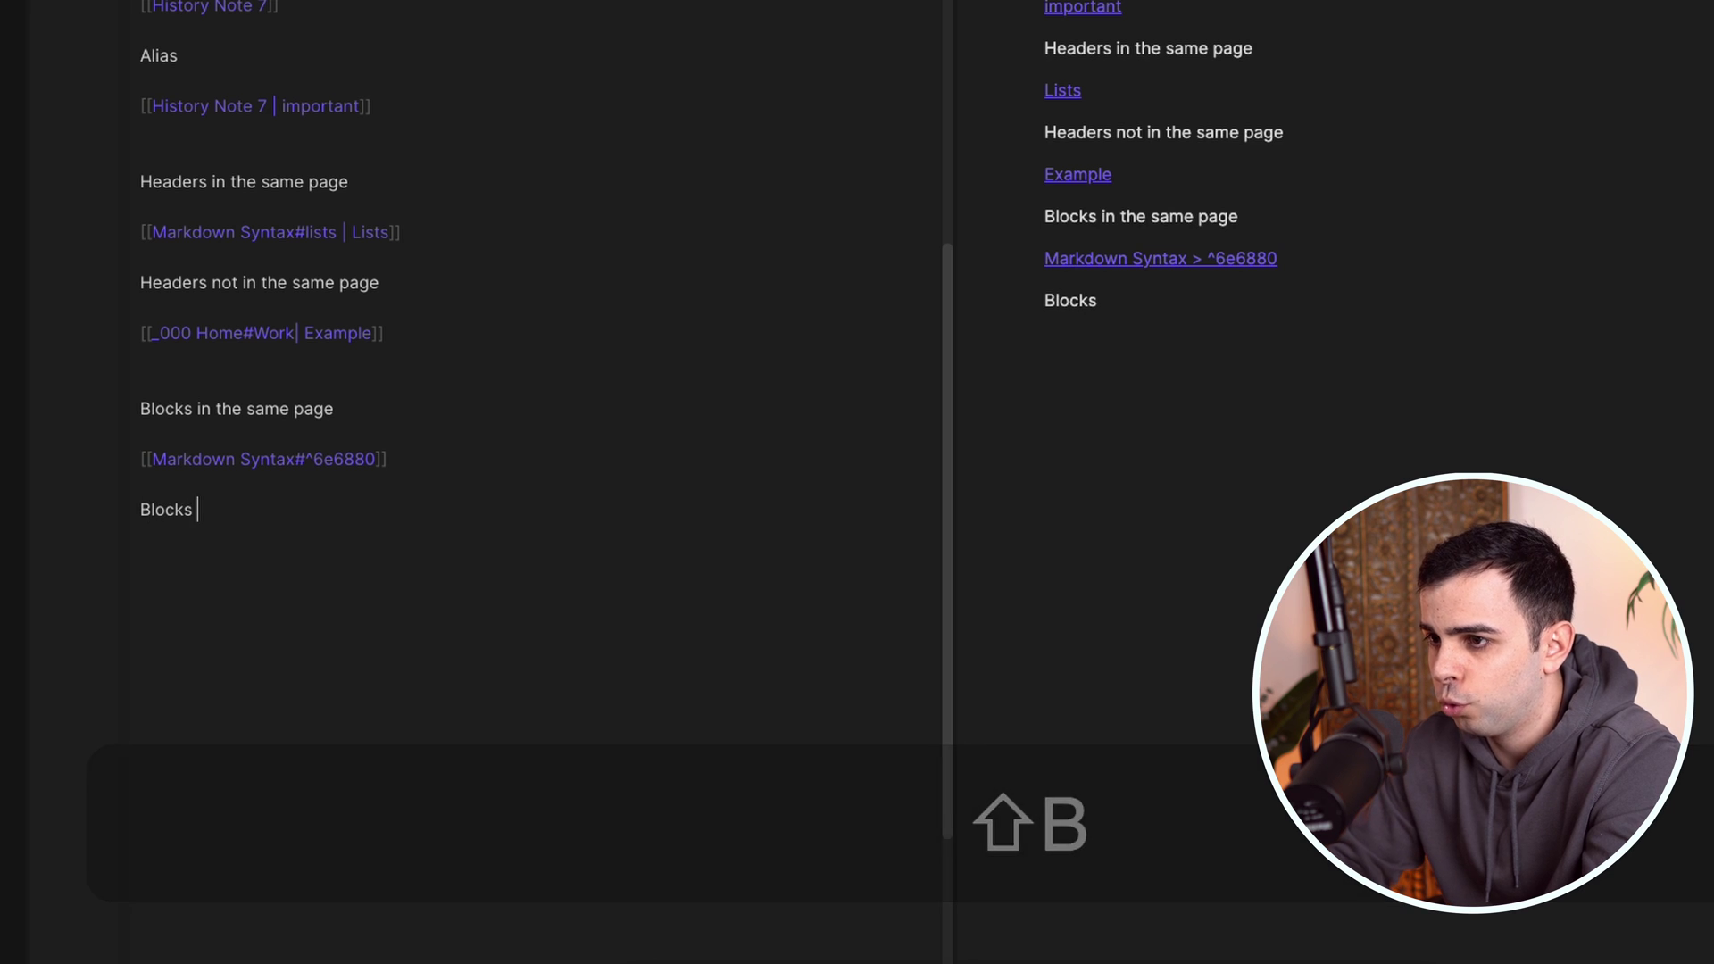
text(an)
key(BackSpace)
key(BackSpace)
text(i)
text(n a different page)
key(Return)
Insert a link to the Work heading block of the _000 Home note, follow it, and return to the Markdown Syntax note
text([[_000 Home)
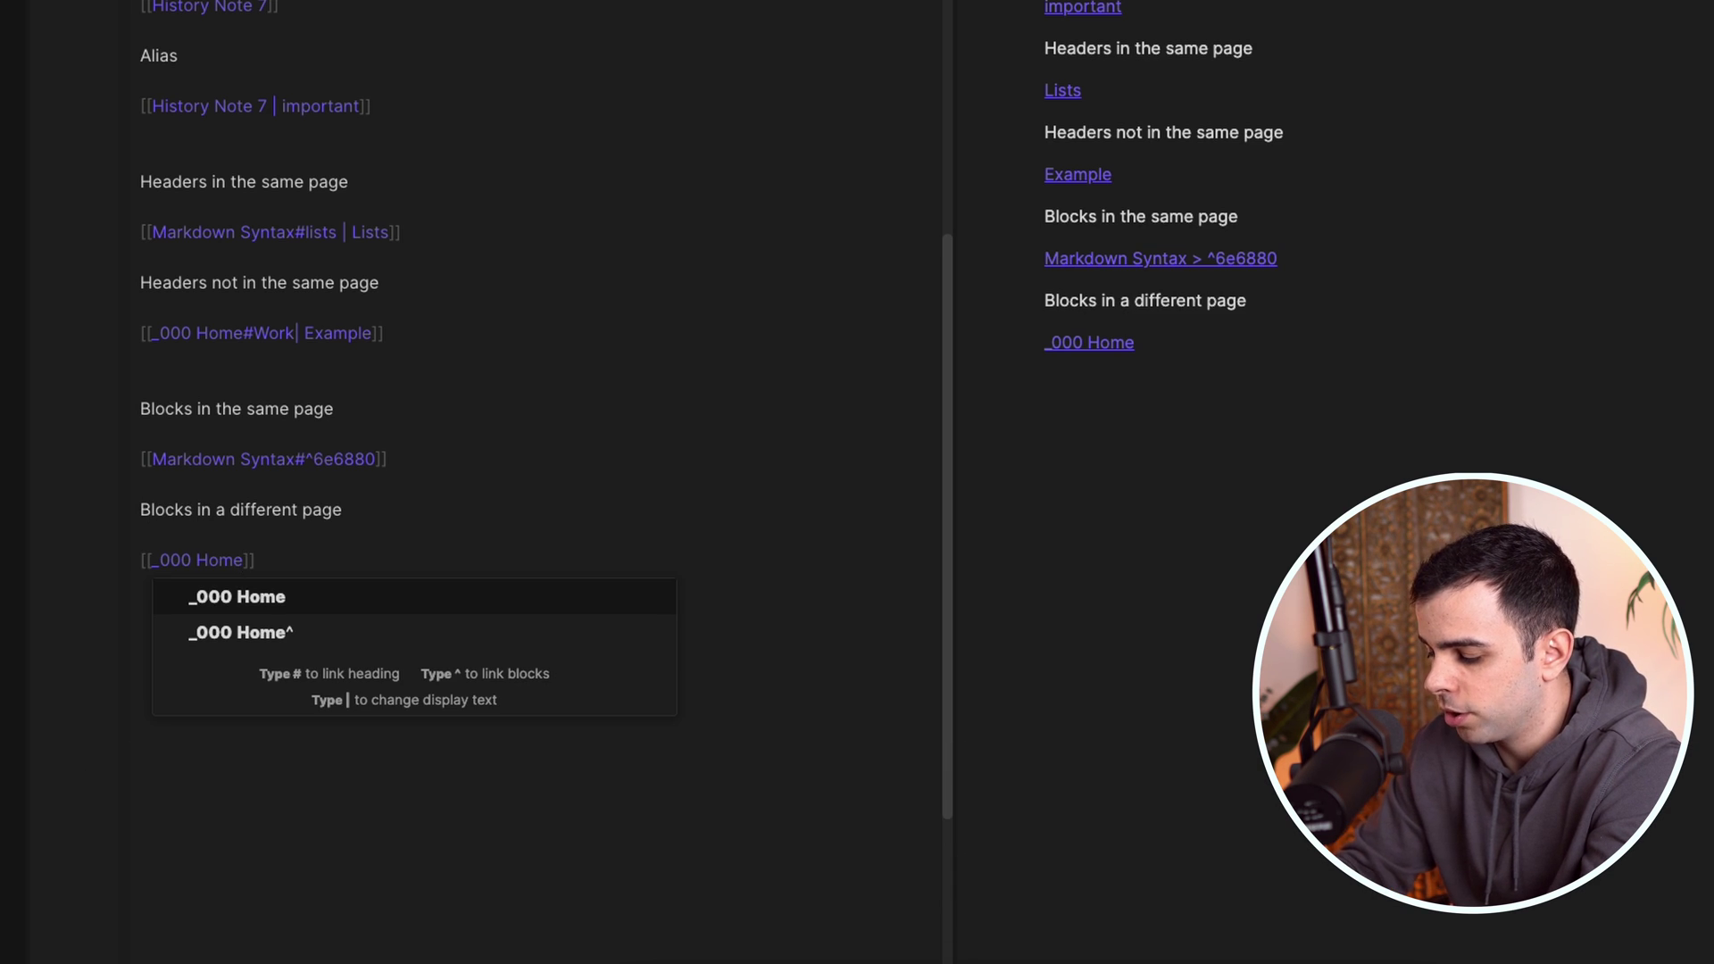
text(^)
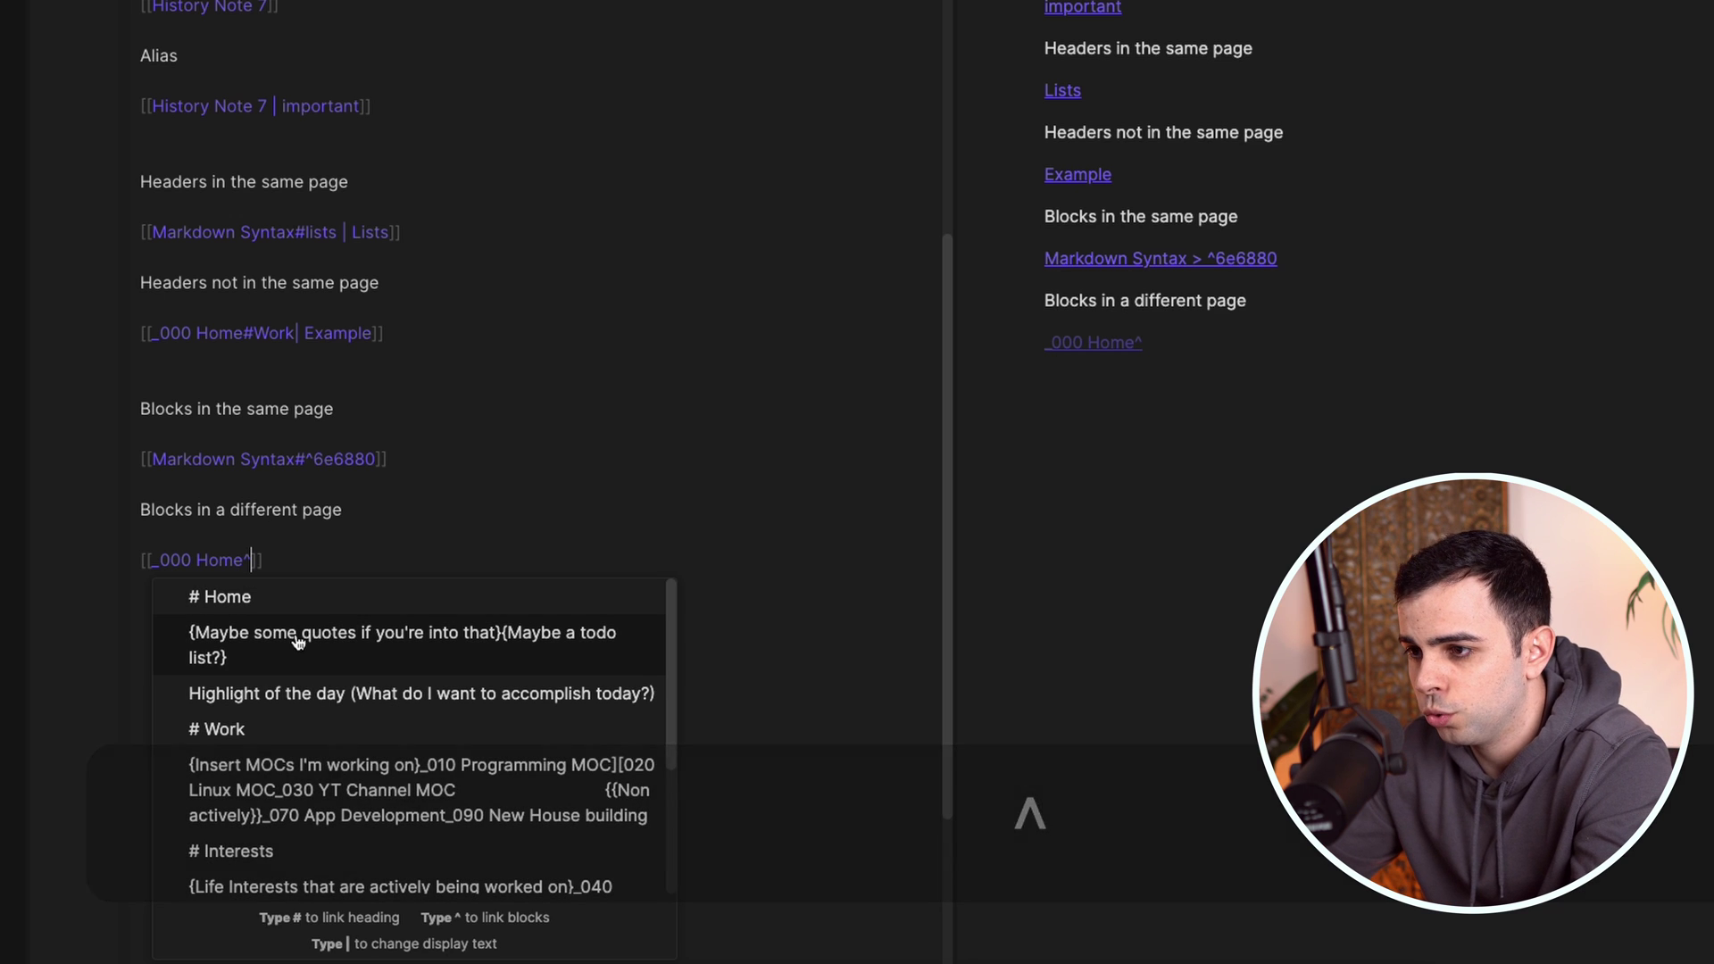
click(601, 612)
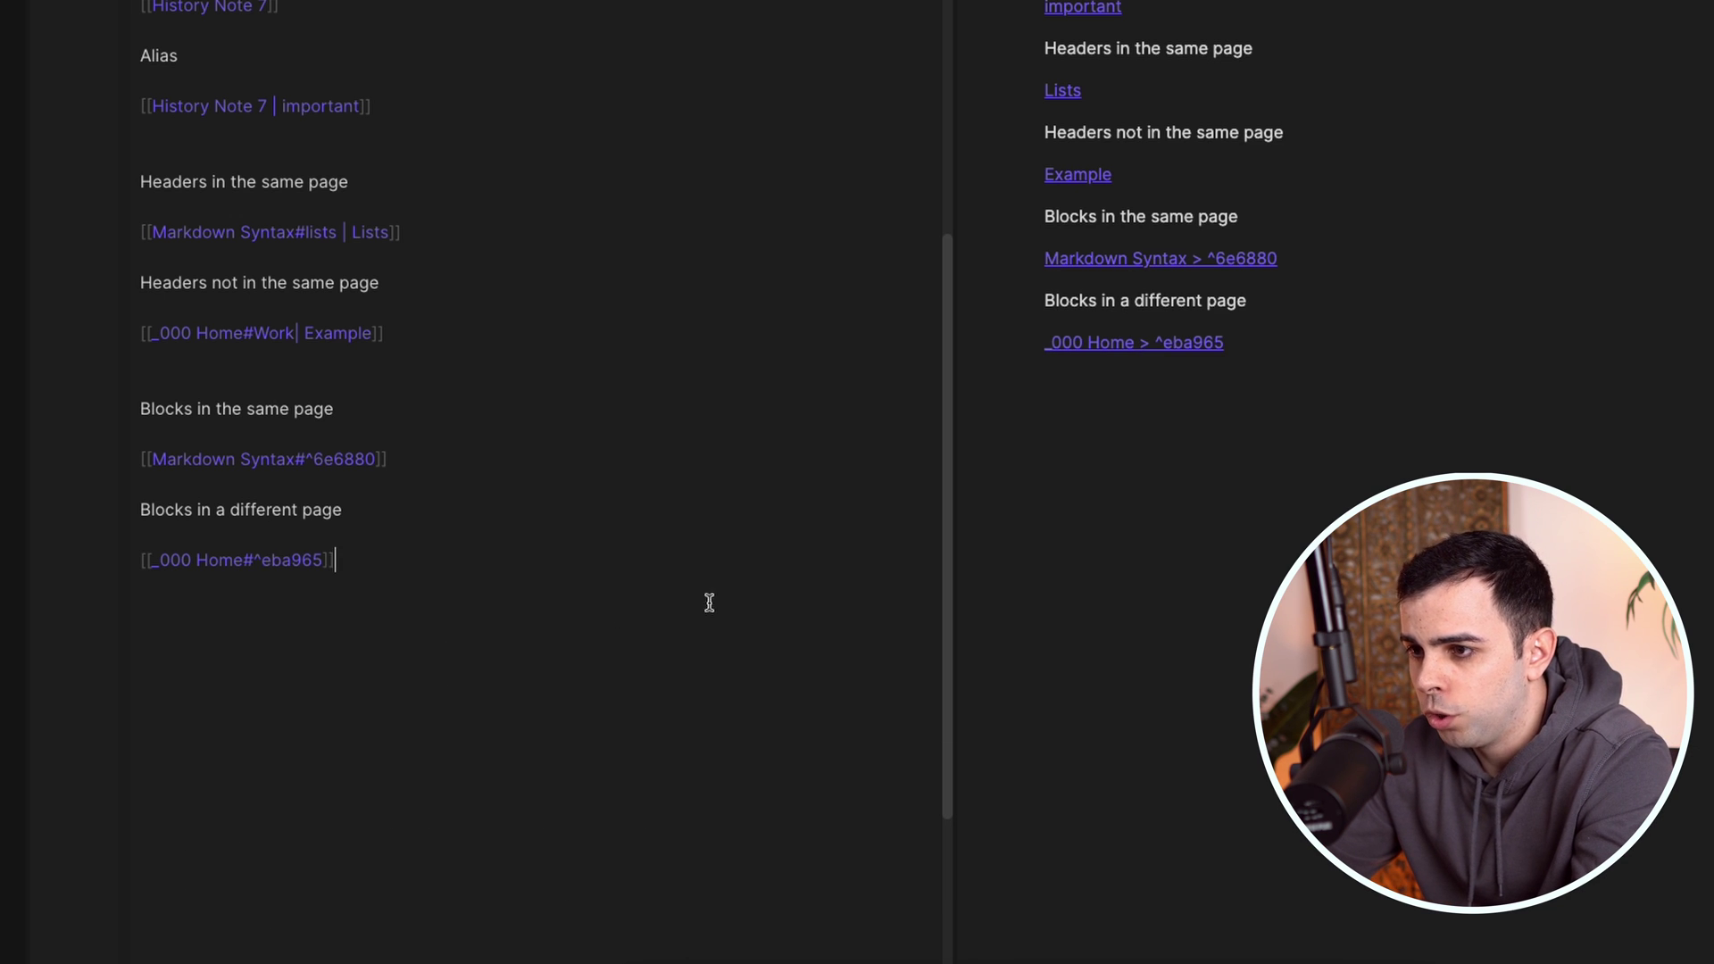
click(1107, 343)
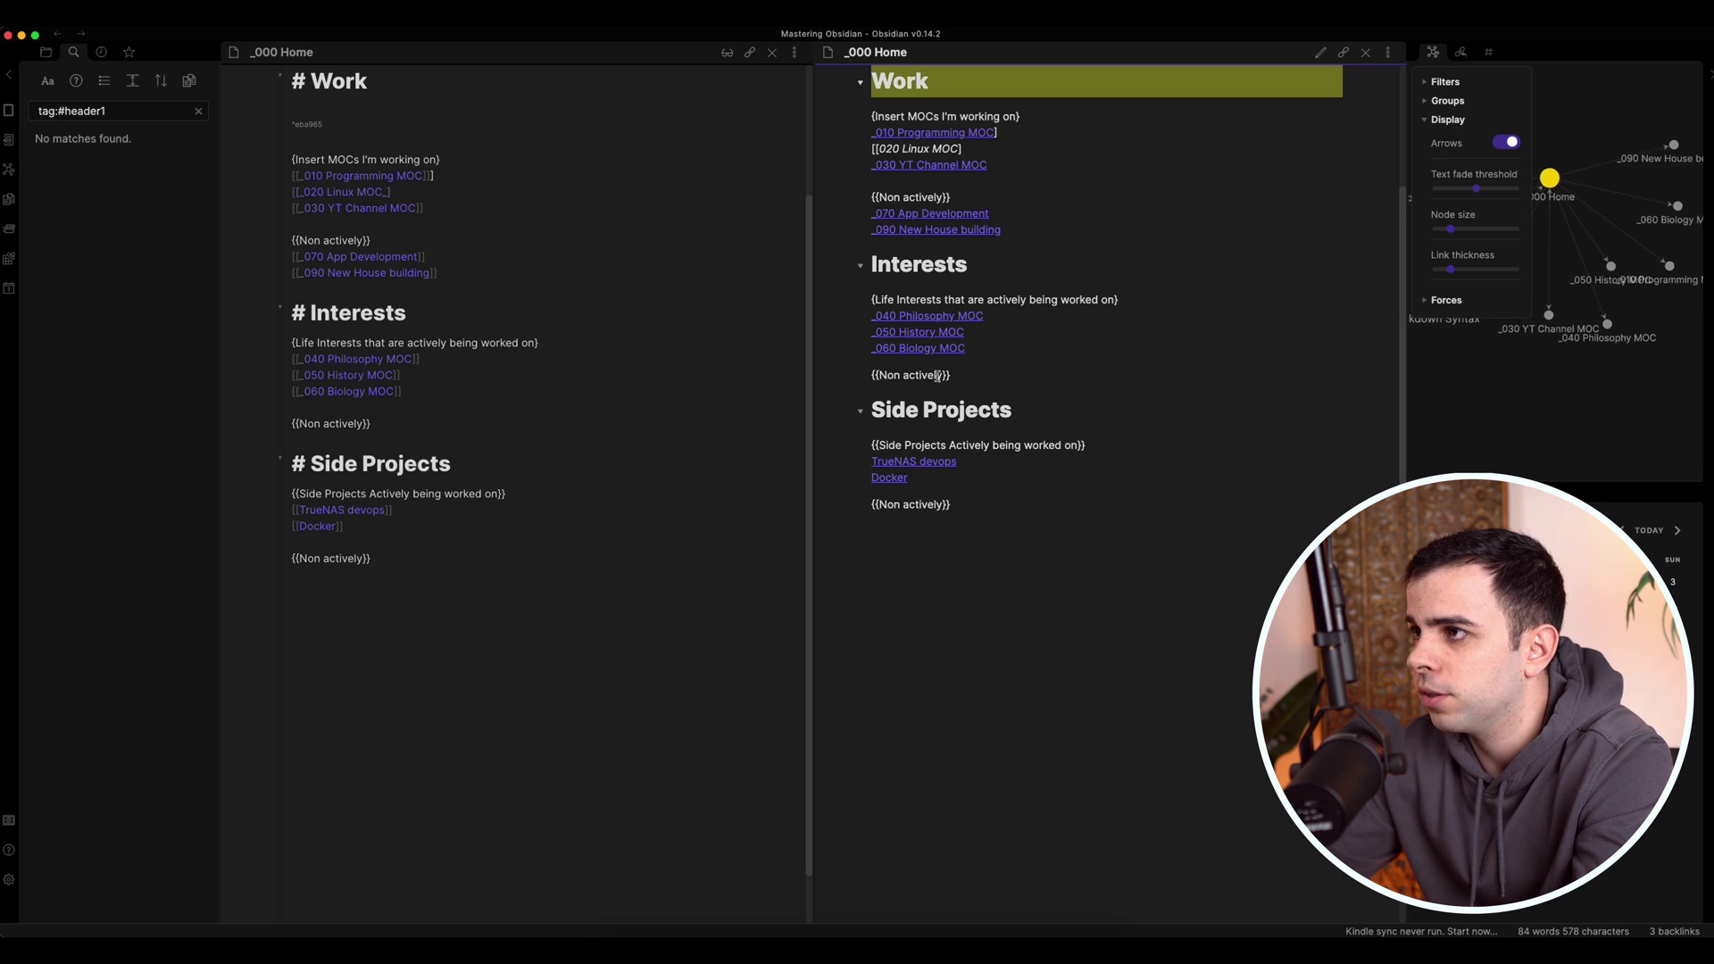
key(super+alt+Left)
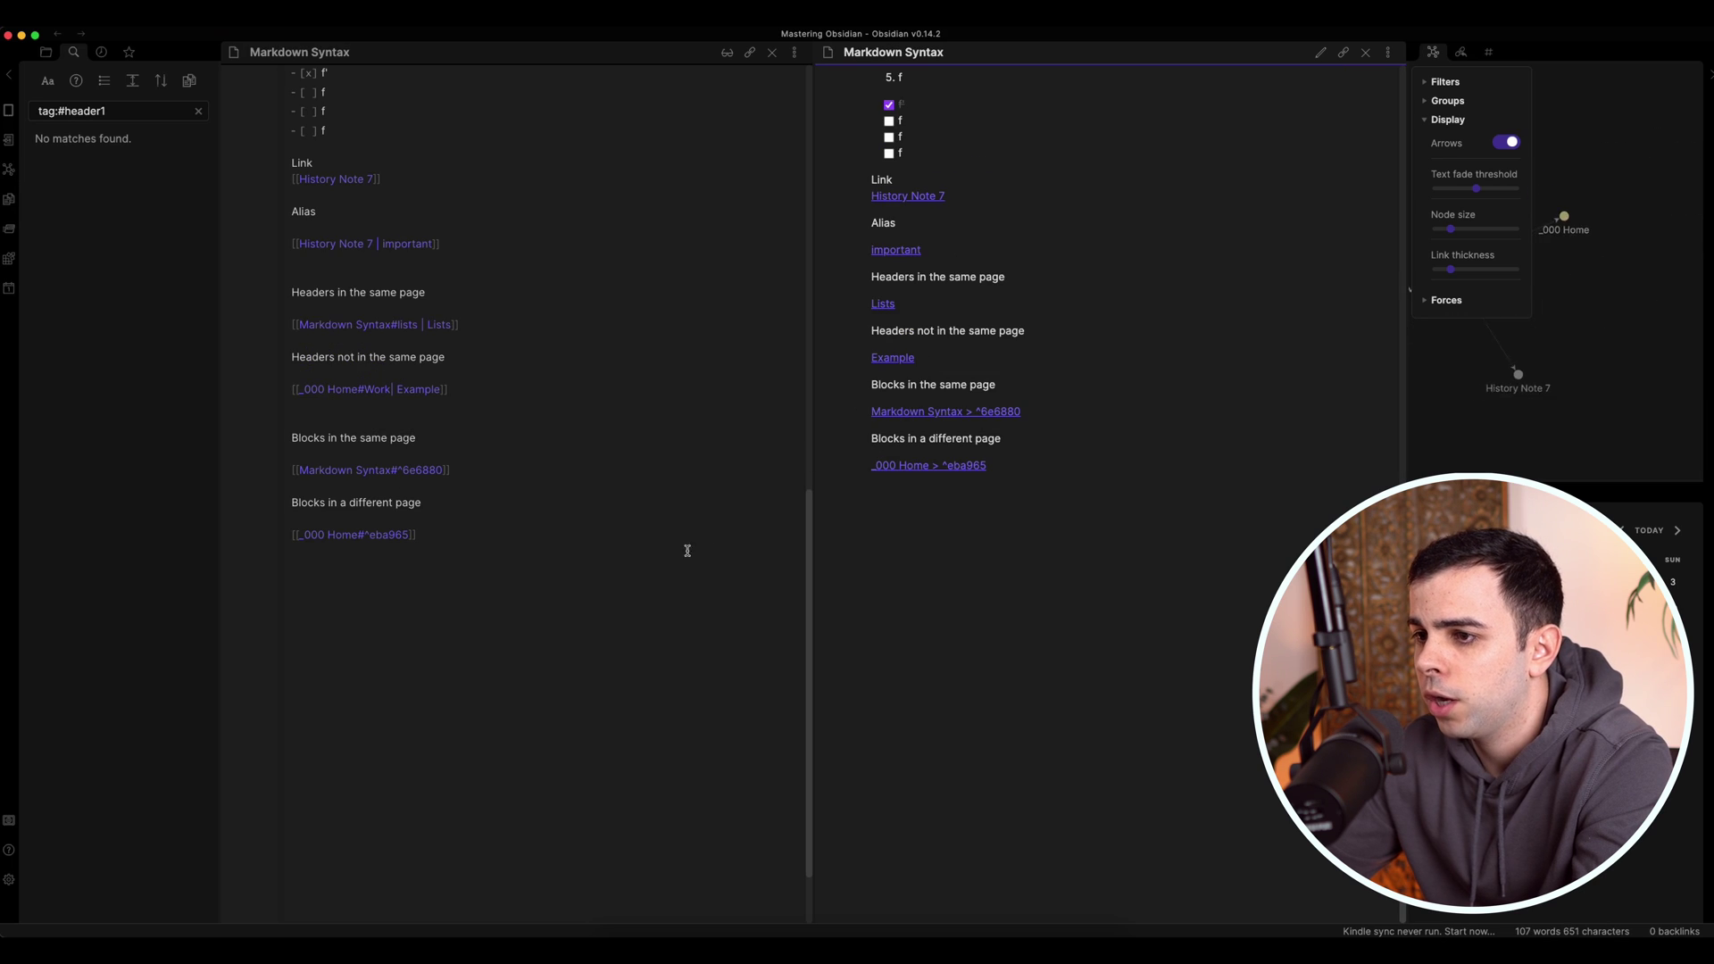
Retarget the _000 Home link to the block starting with "{Insert MOCs I'm working on}"
click(441, 536)
key(Left)
key(Left)
key(BackSpace)
key(BackSpace)
key(BackSpace)
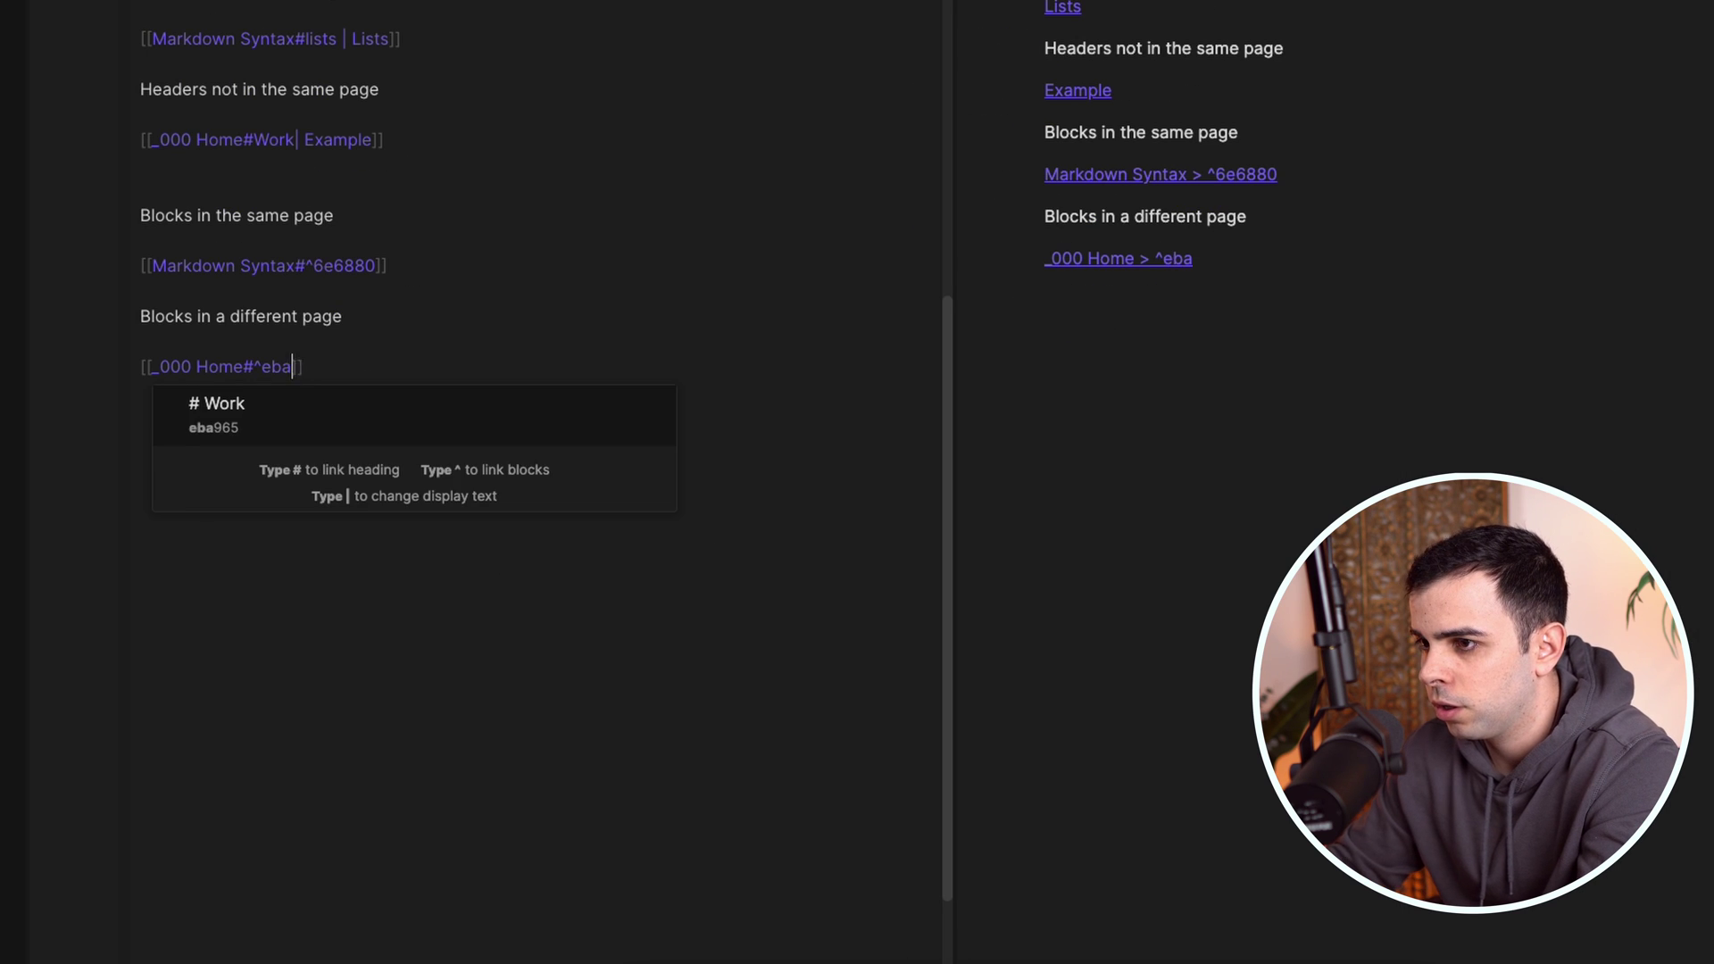
key(BackSpace)
key(BackSpace)
key(BackSpace)
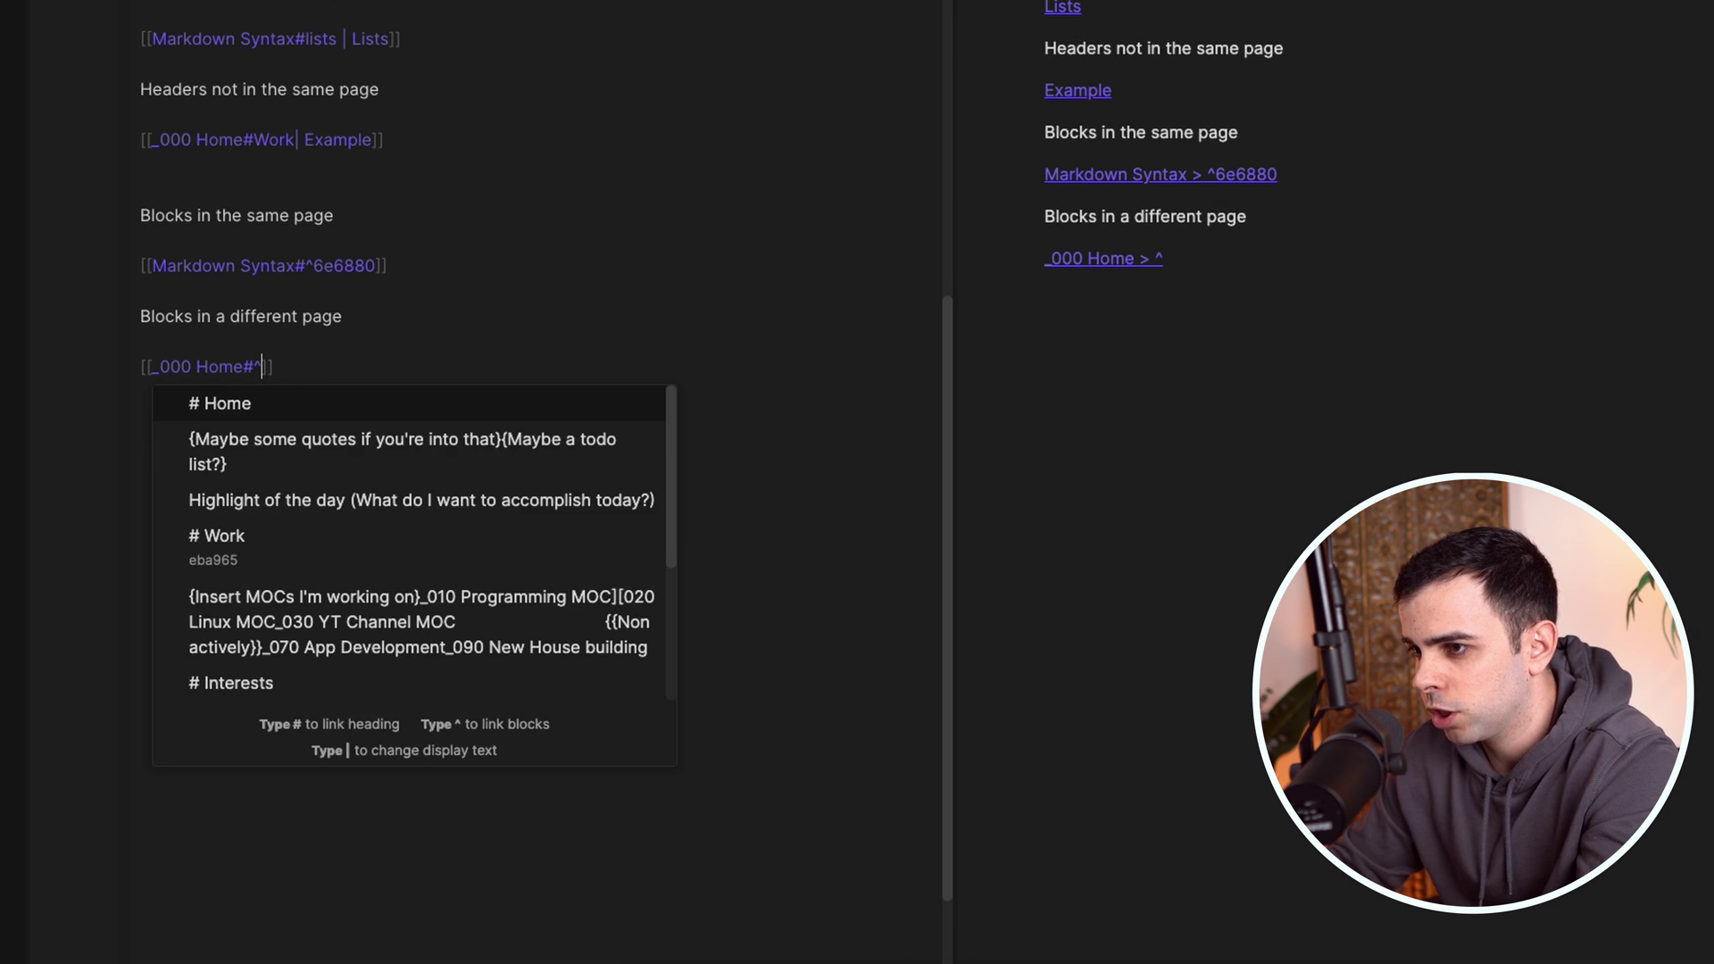
scroll(350, 616, down, 1)
click(348, 611)
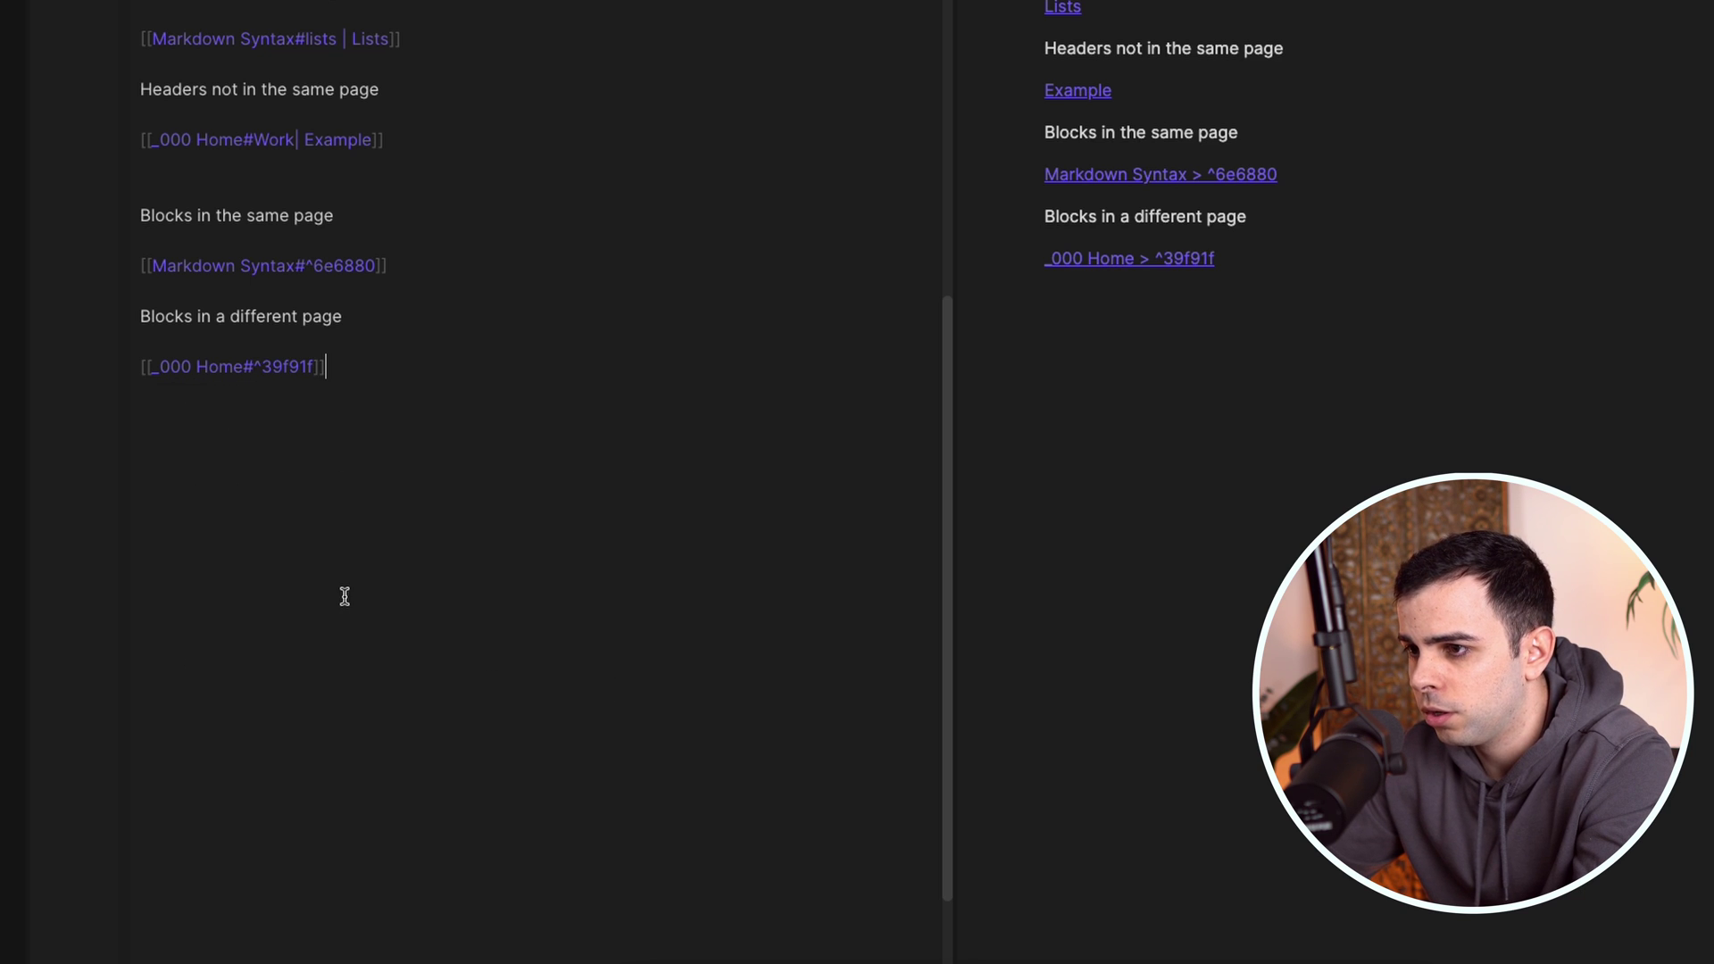
Follow the rendered _000 Home block link to view its target, and return to the Markdown Syntax note
click(1177, 261)
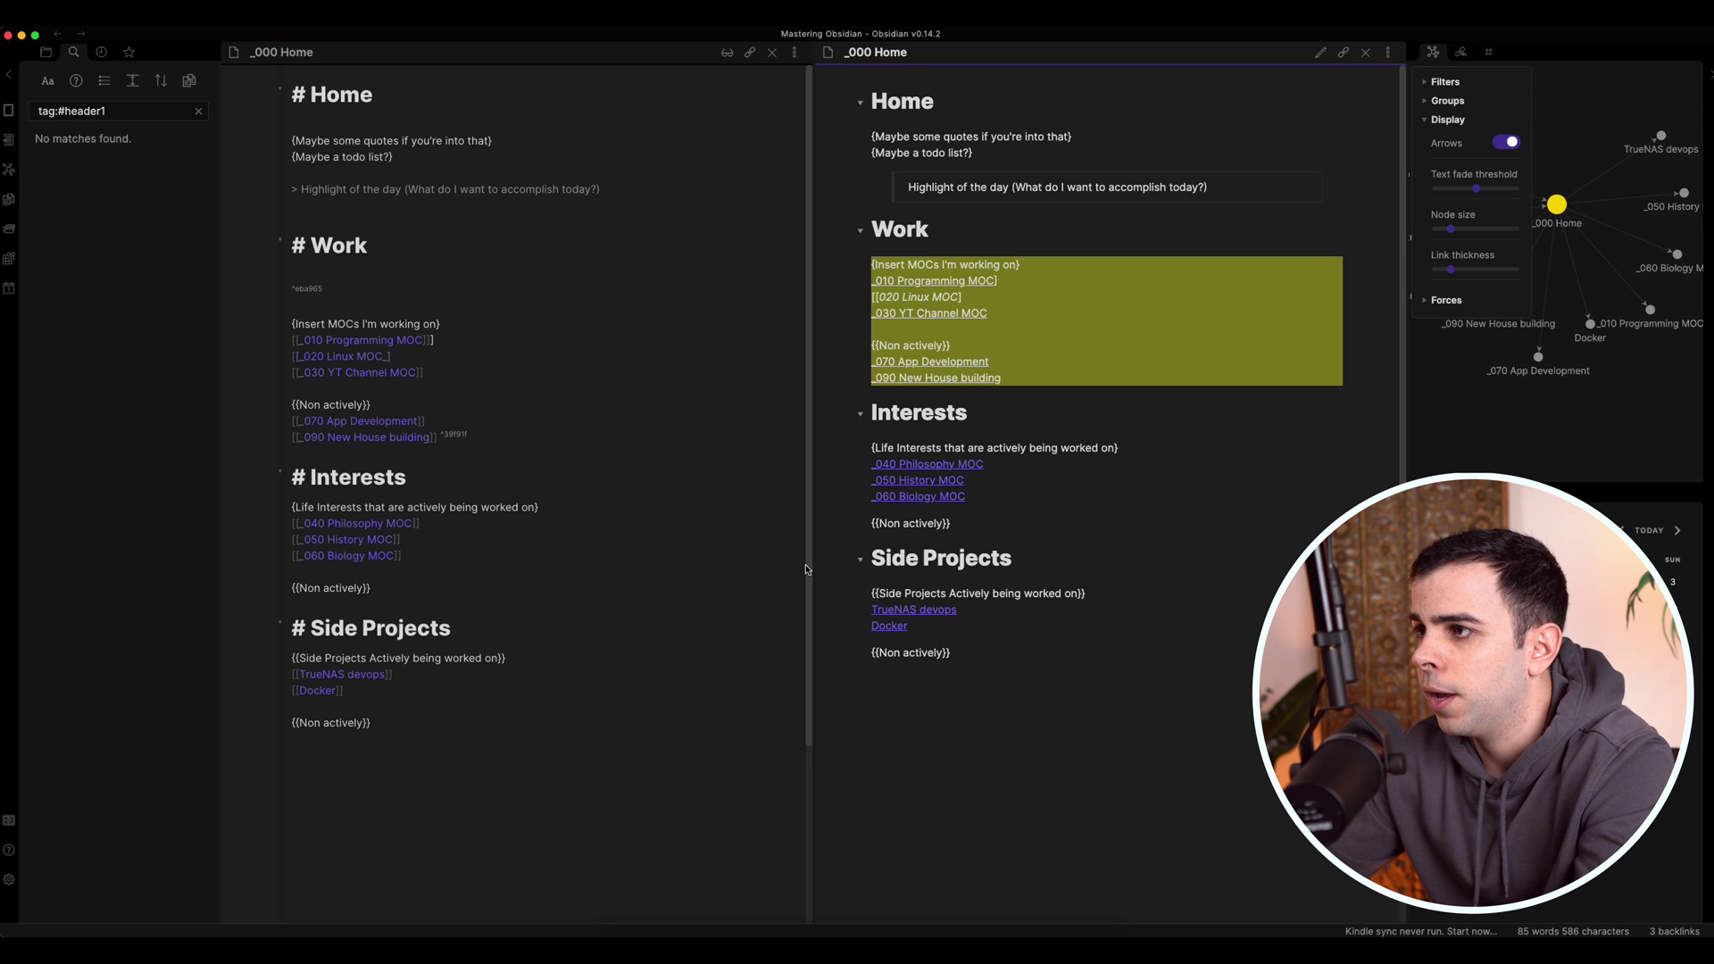
key(super+alt+Left)
scroll(632, 583, up, 8)
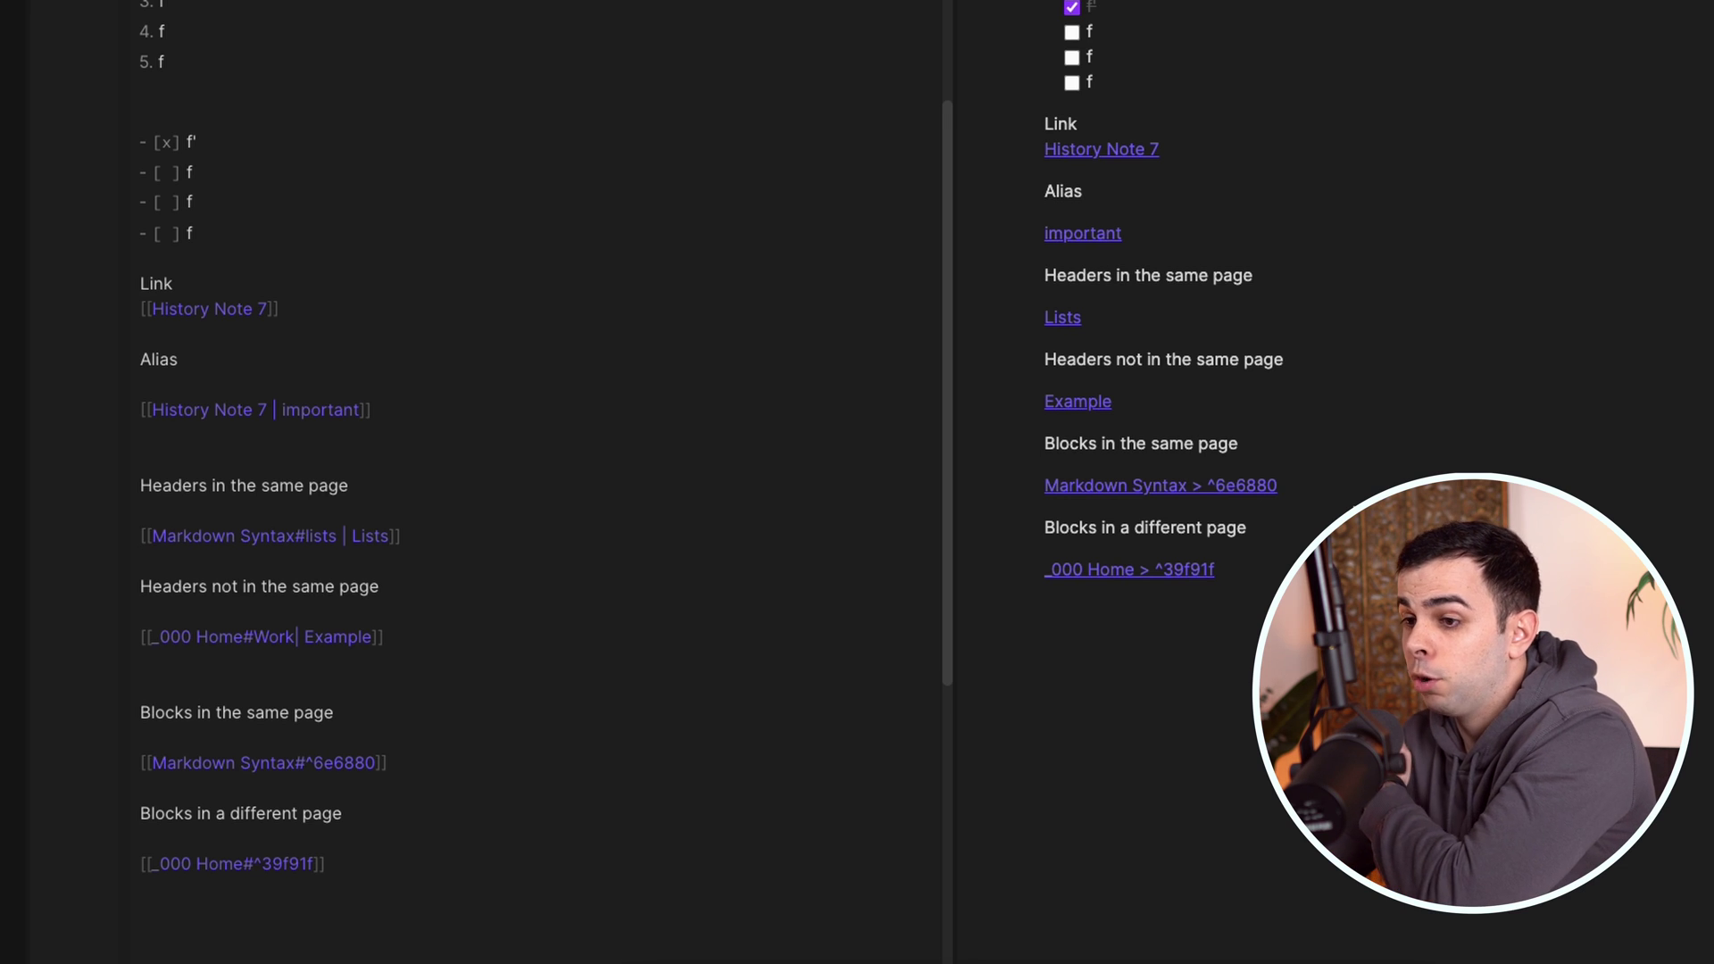
Give the Markdown Syntax block link the display text "number" and preview its target in the reading view
scroll(1301, 440, down, 1)
click(380, 733)
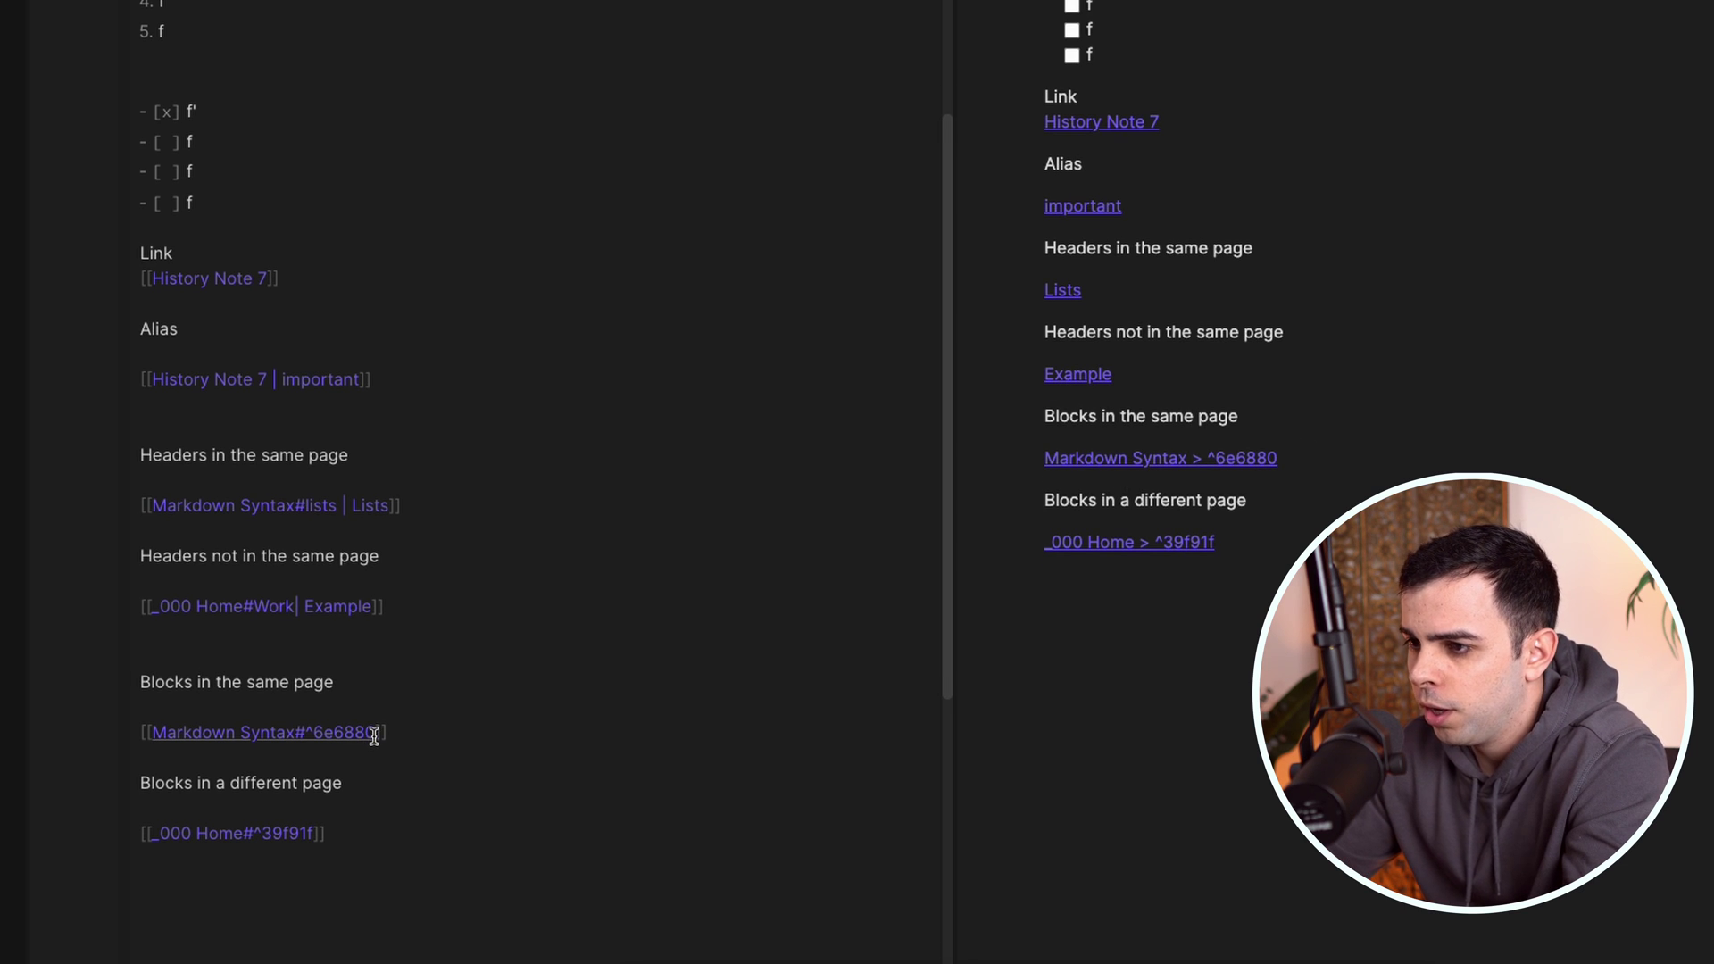
key(BackSpace)
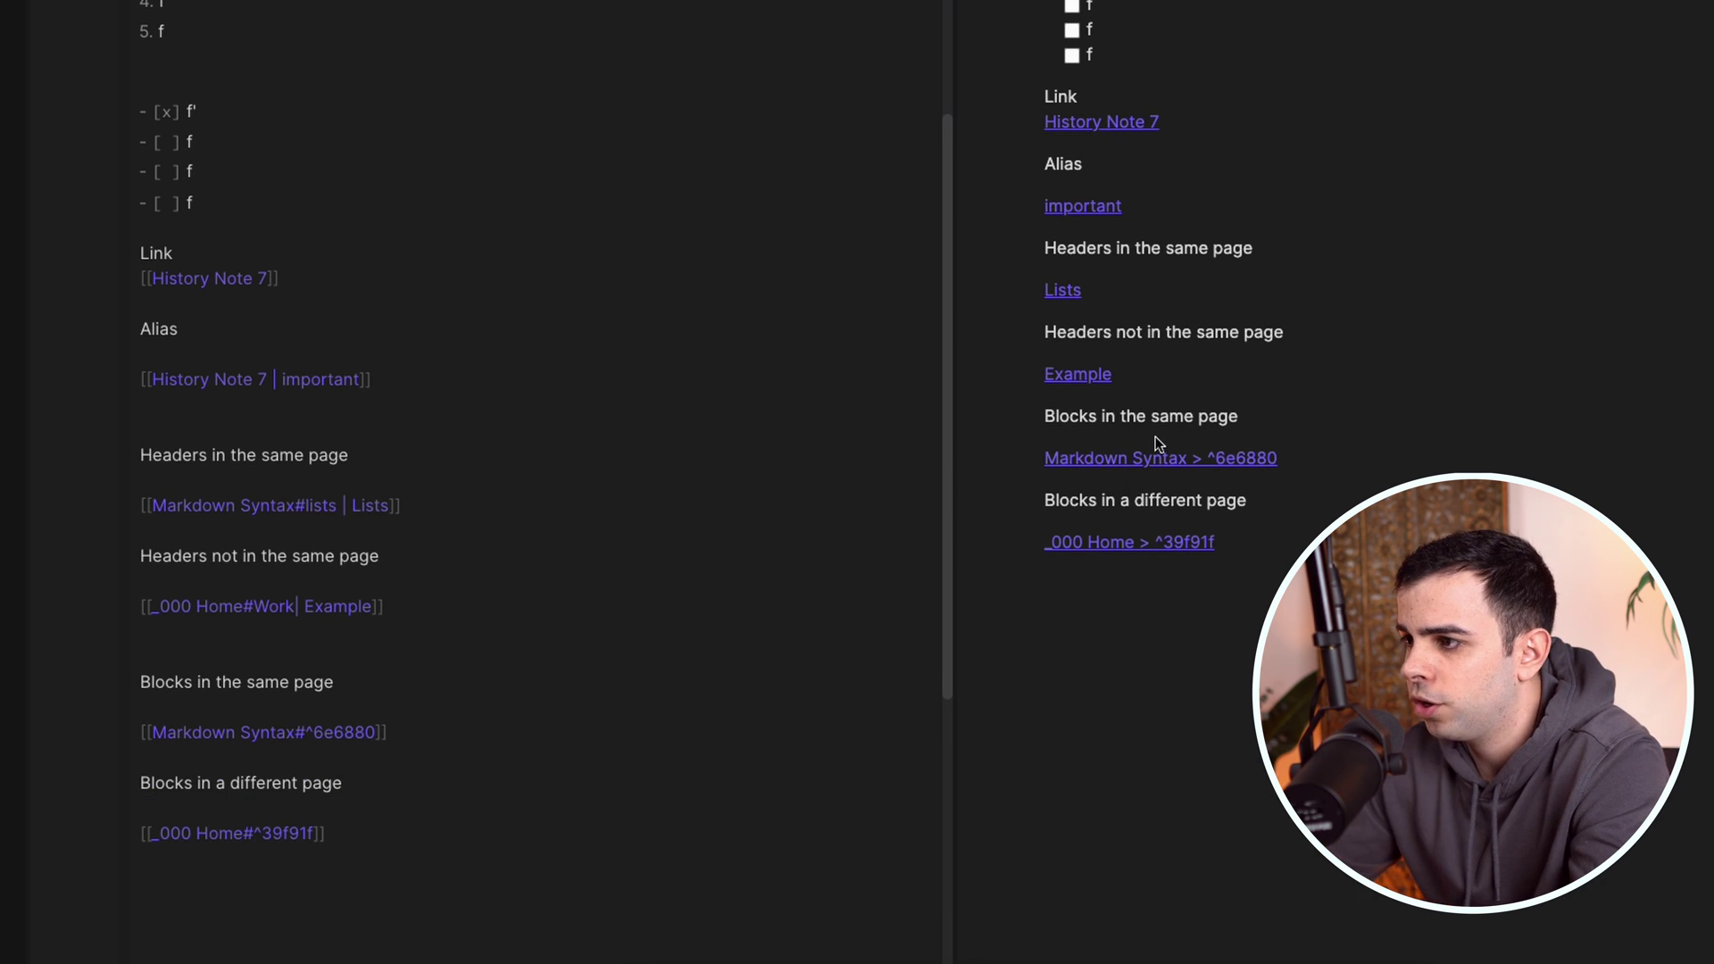
mouse_move(1149, 470)
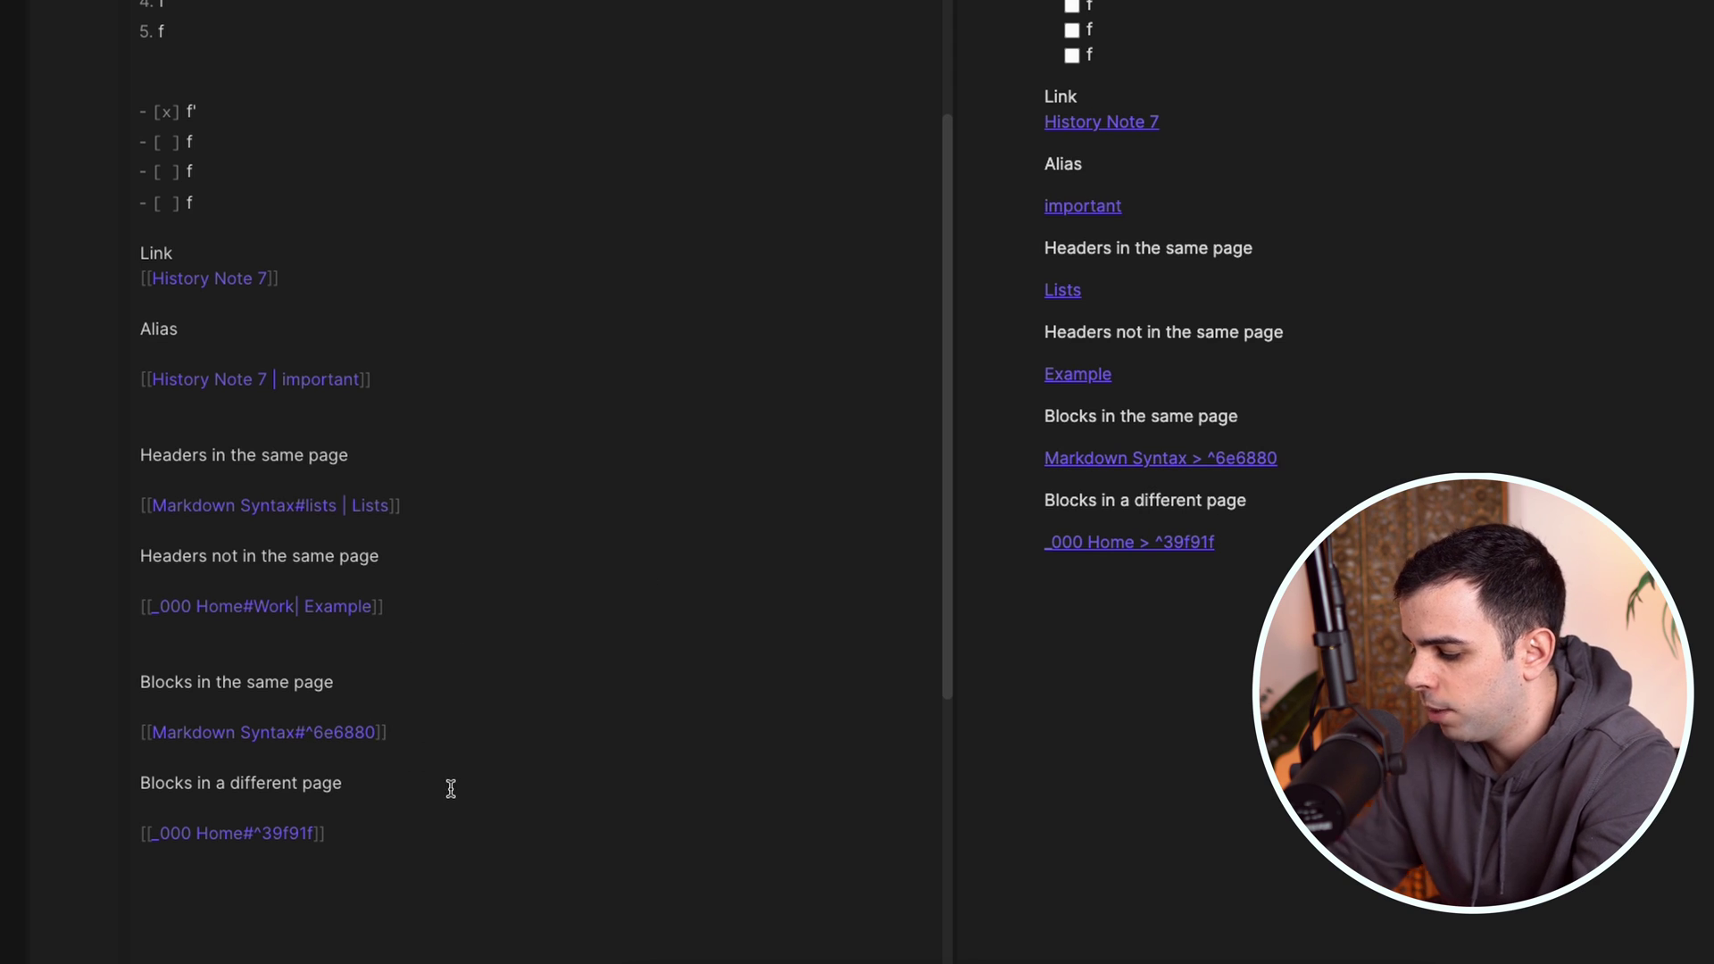
text(| )
text(number)
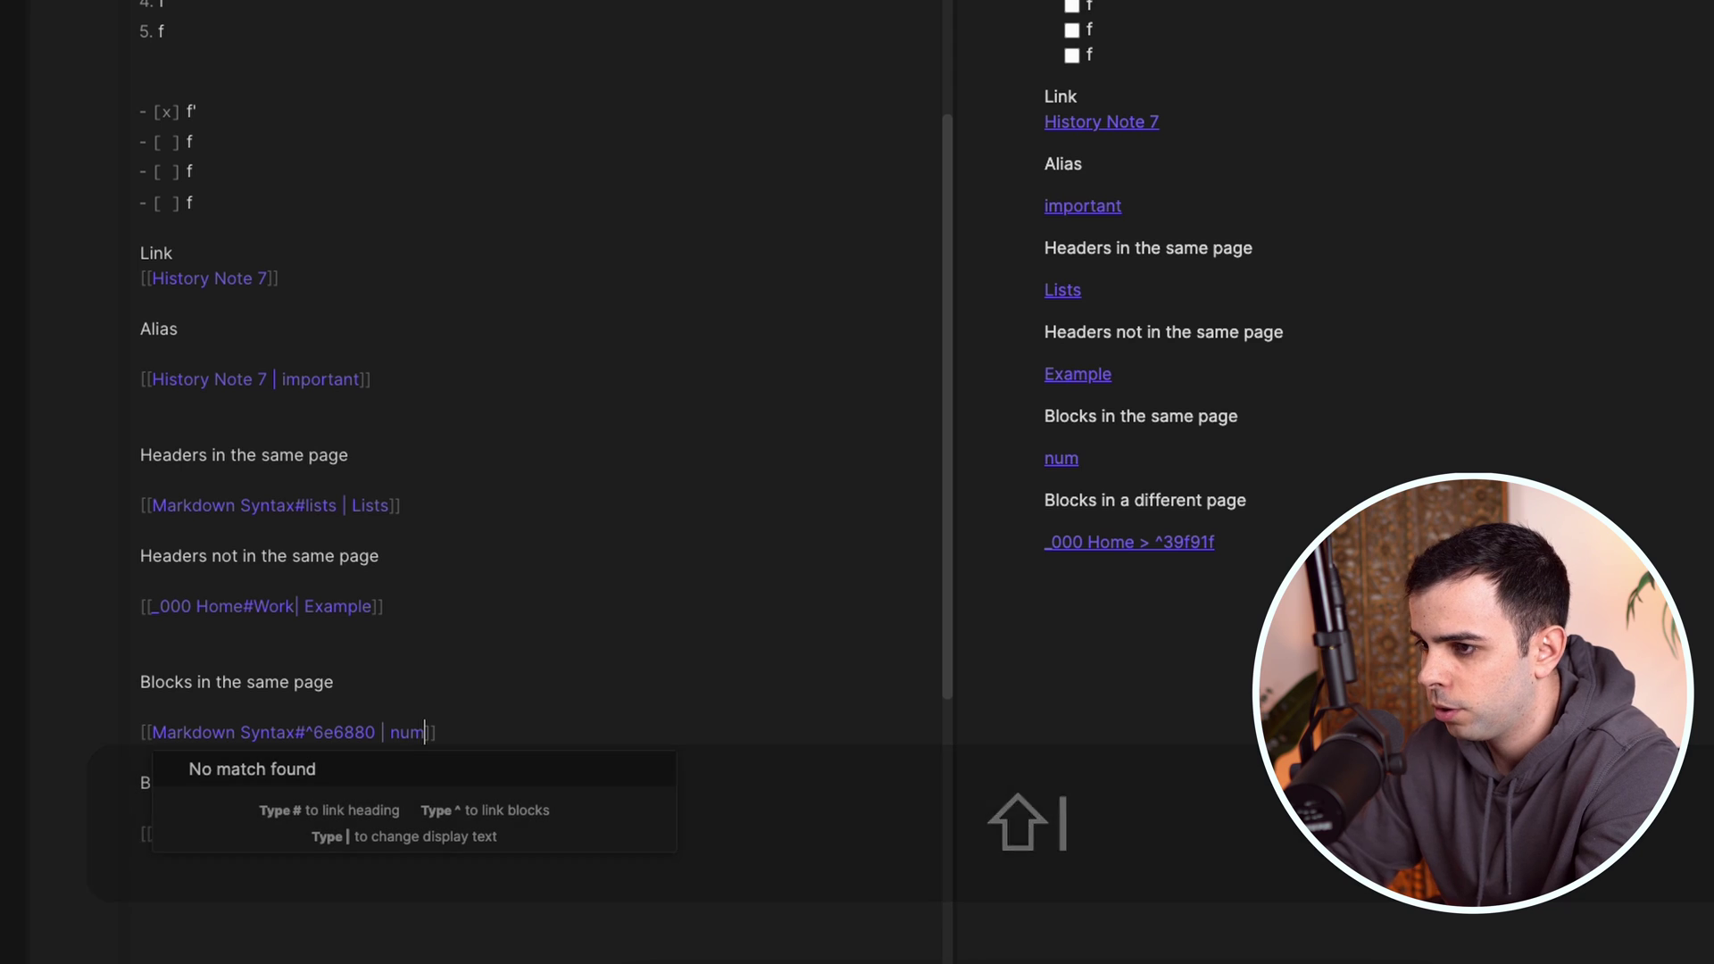
key(Escape)
mouse_move(1072, 476)
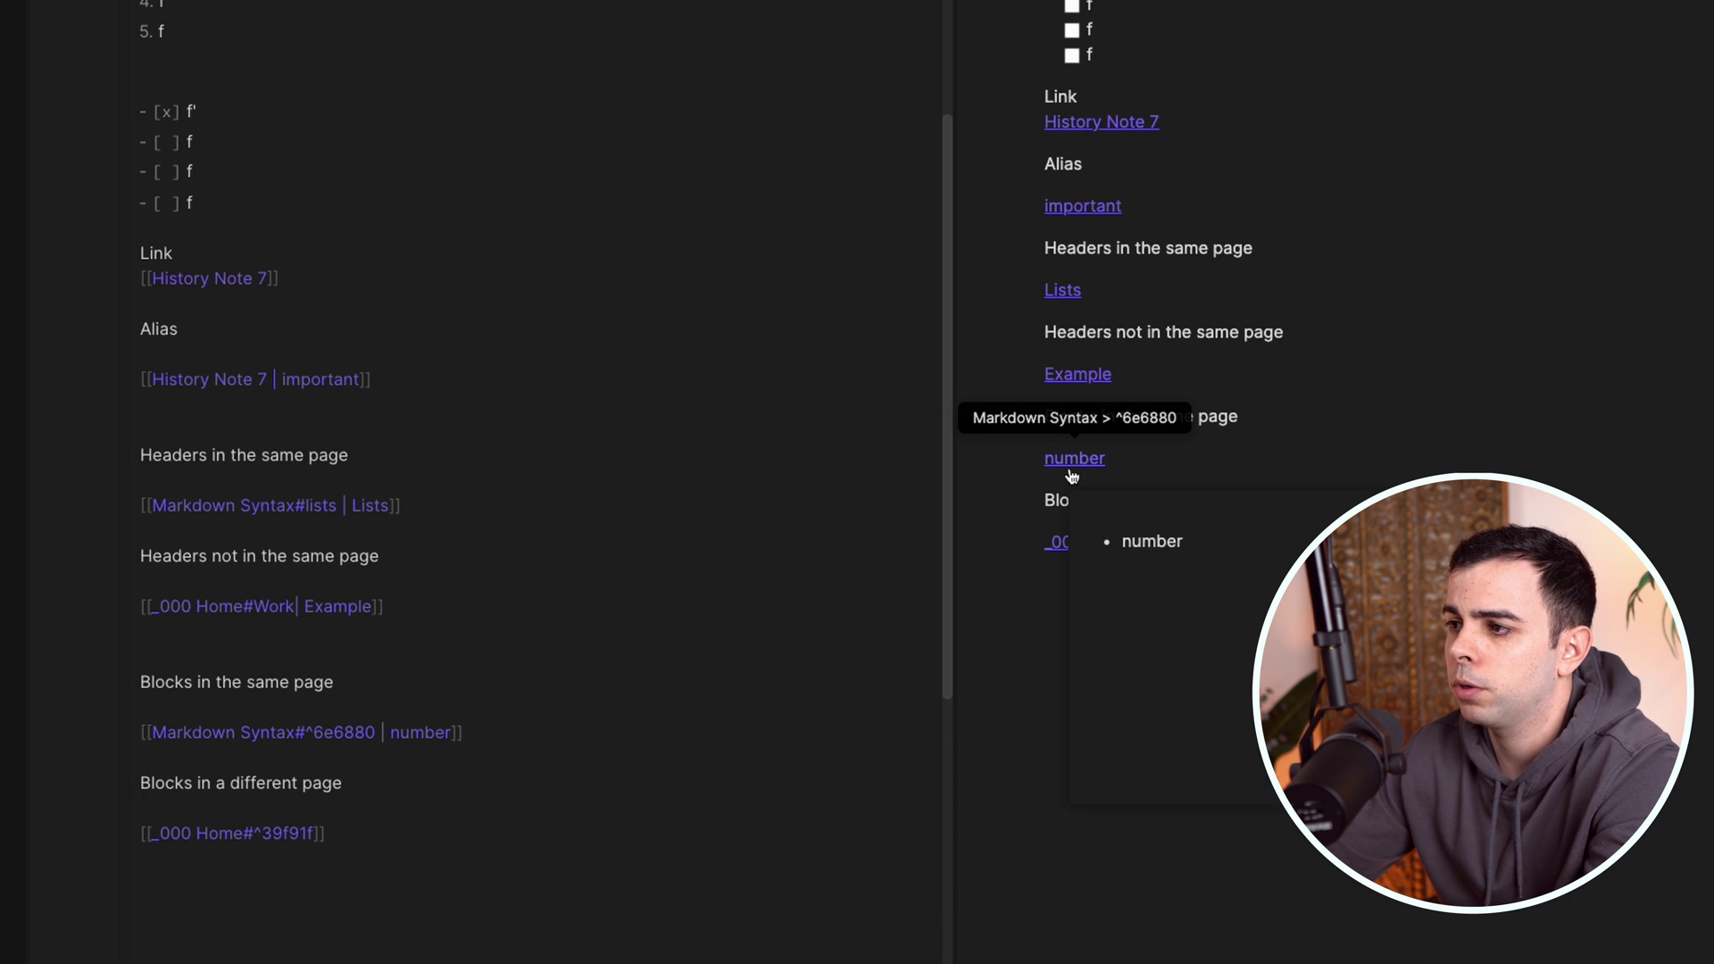
Give the _000 Home block link the display text "Mocs I'm working on"
scroll(355, 687, down, 1)
click(353, 807)
mouse_move(1120, 522)
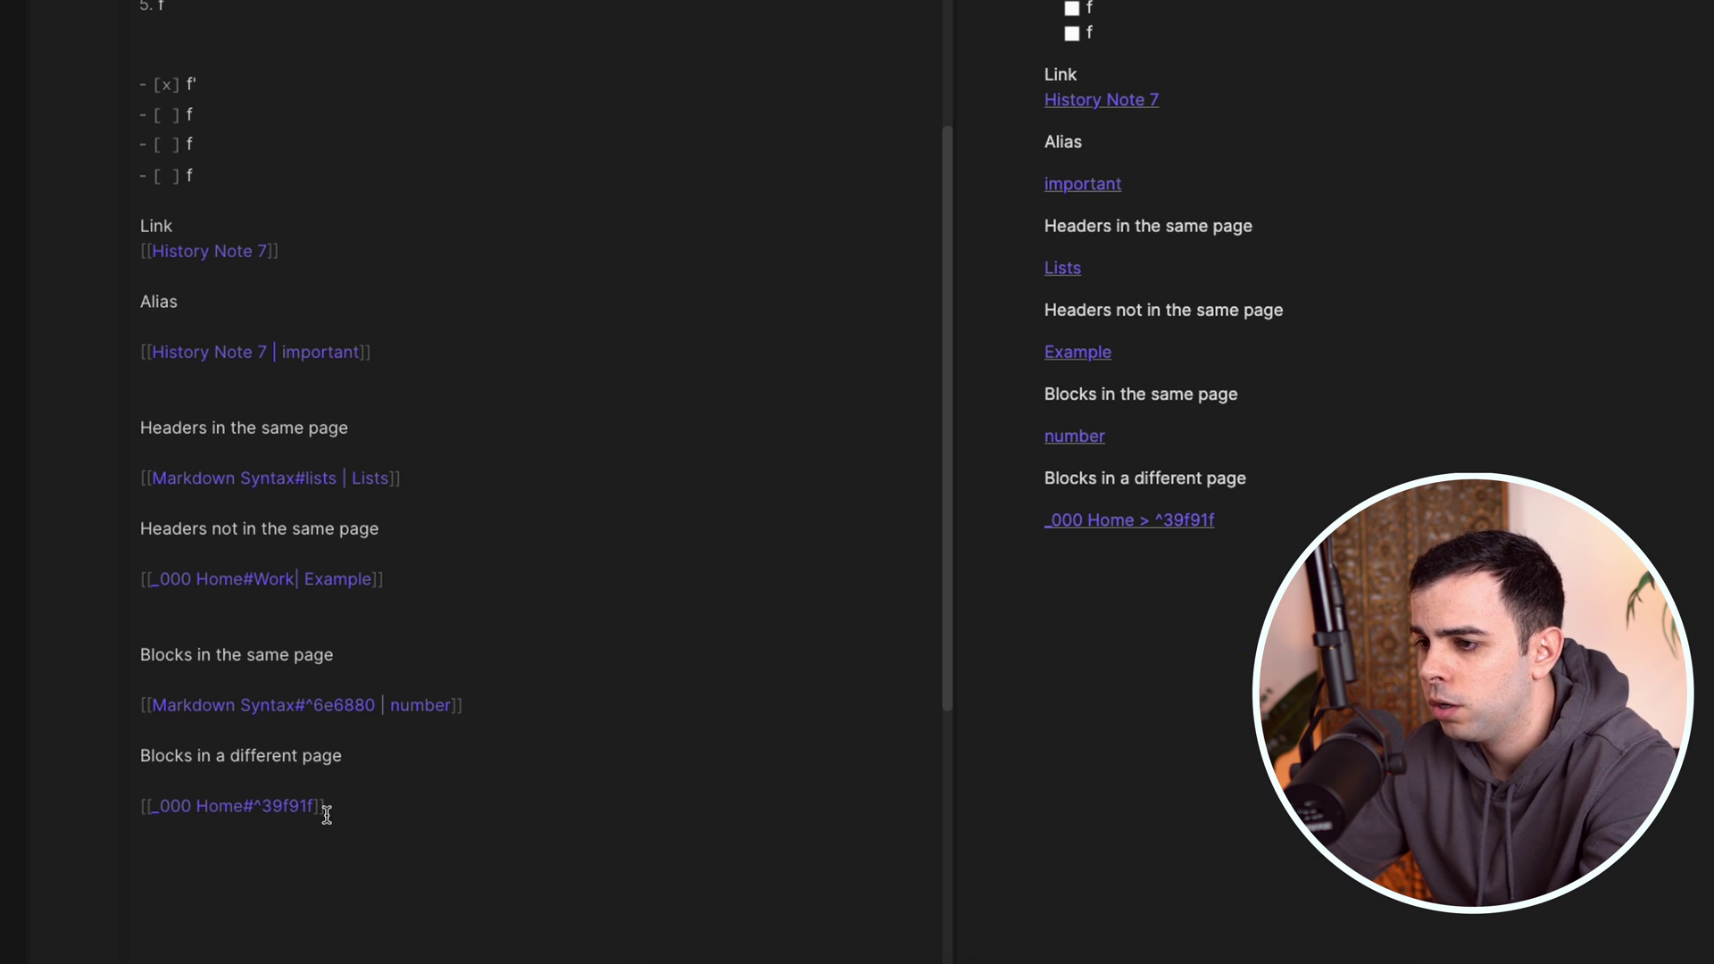
text(| Mocs)
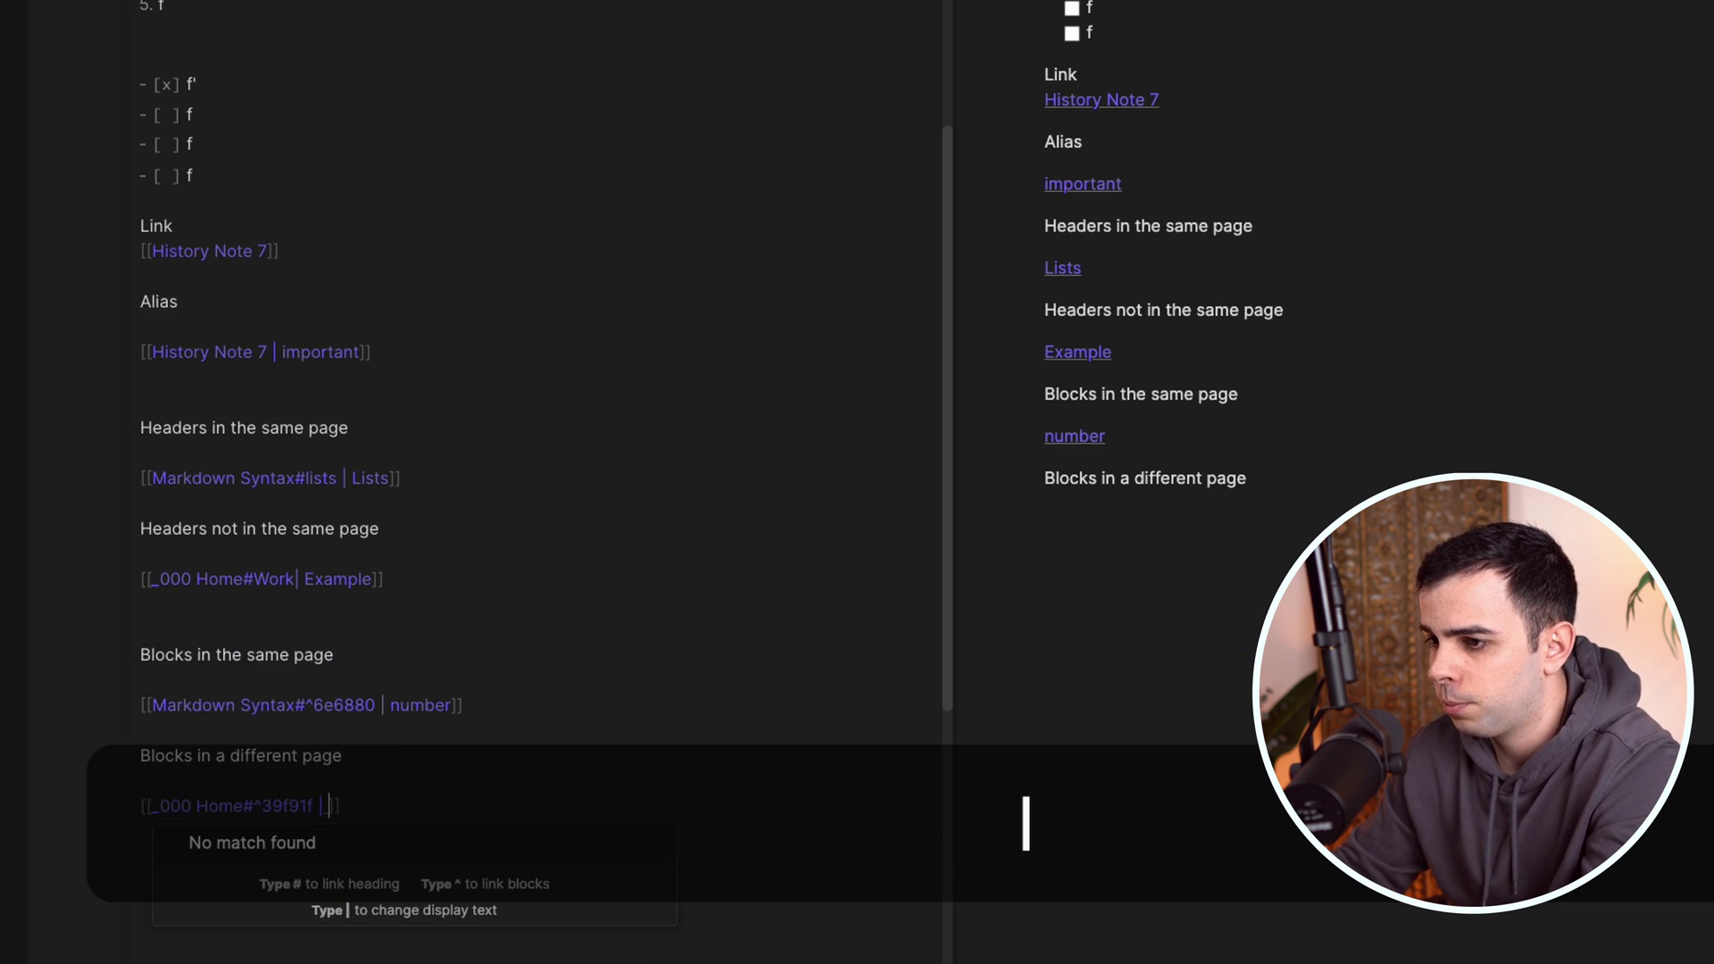
text( I'm workin)
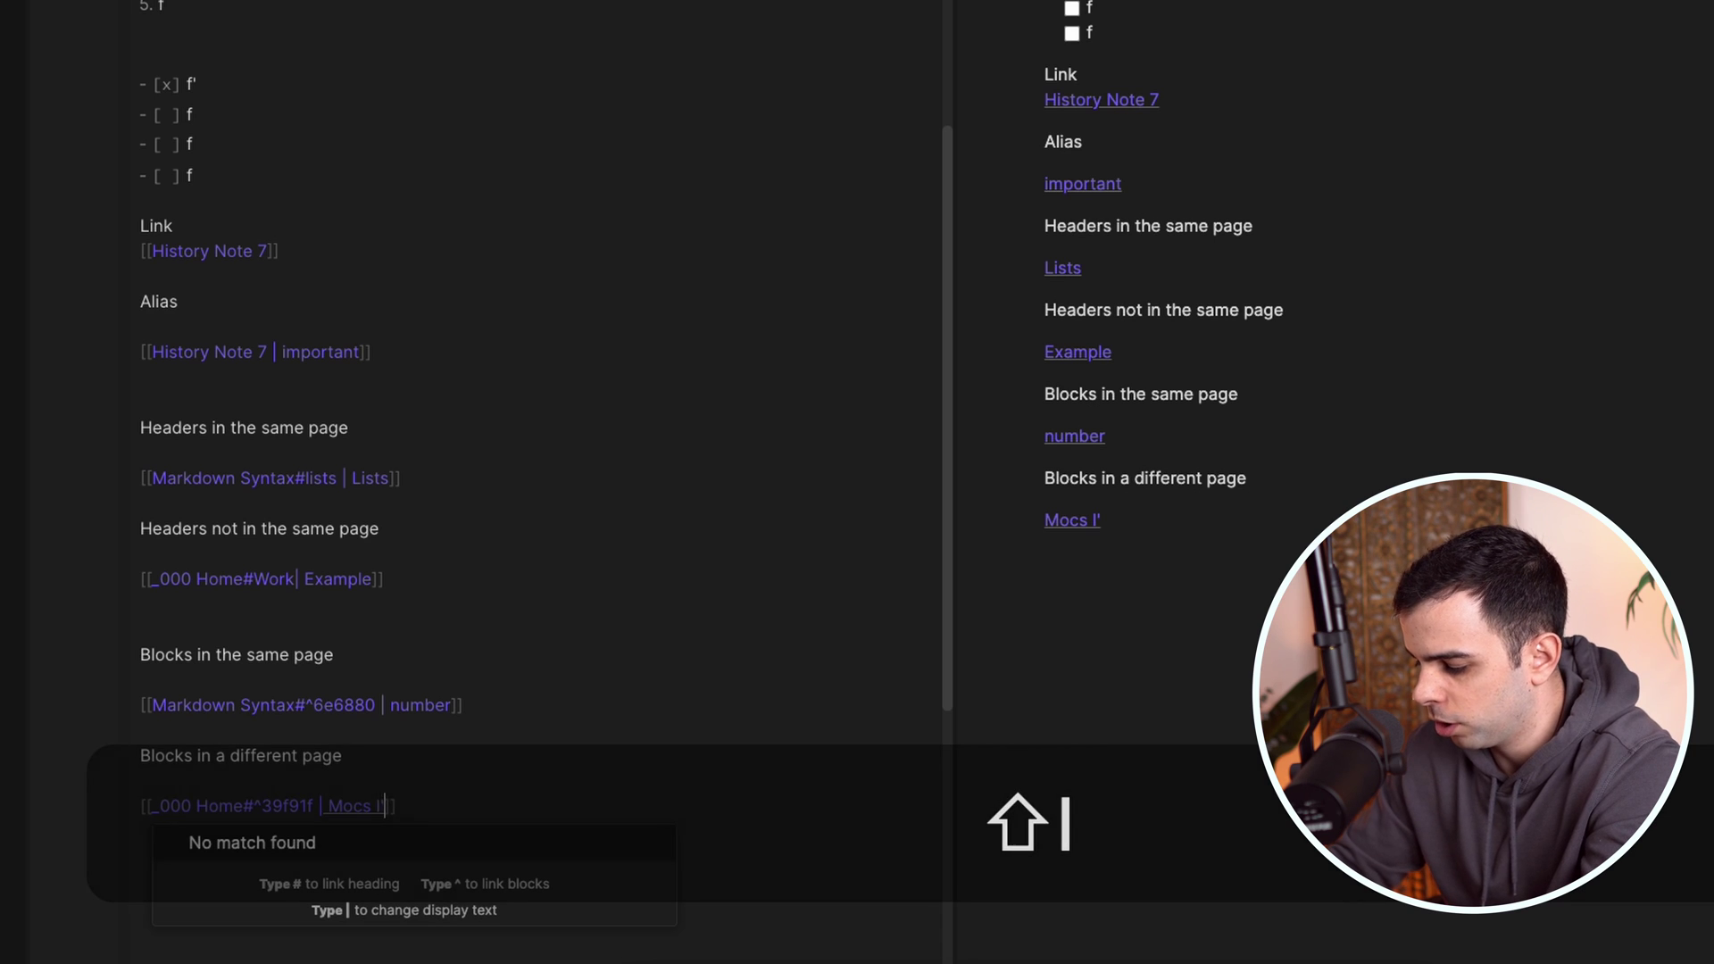
text(g on)
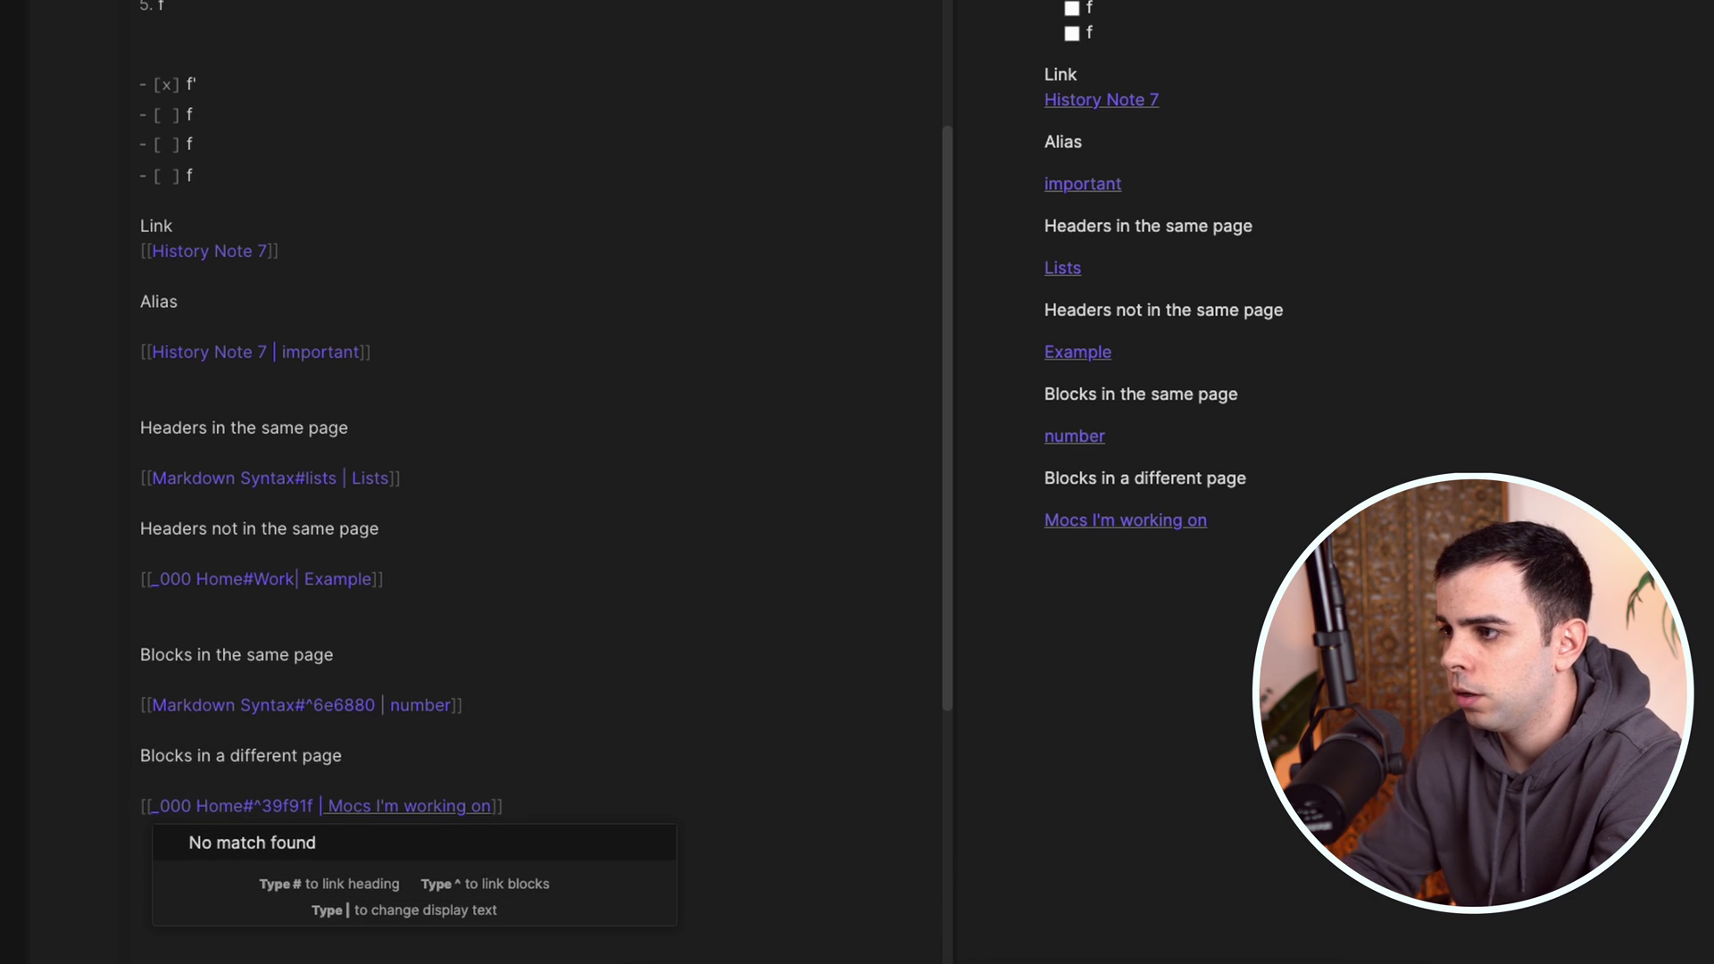
key(Escape)
Start an empty line with spacing below the _000 Home block link
scroll(536, 482, down, 2)
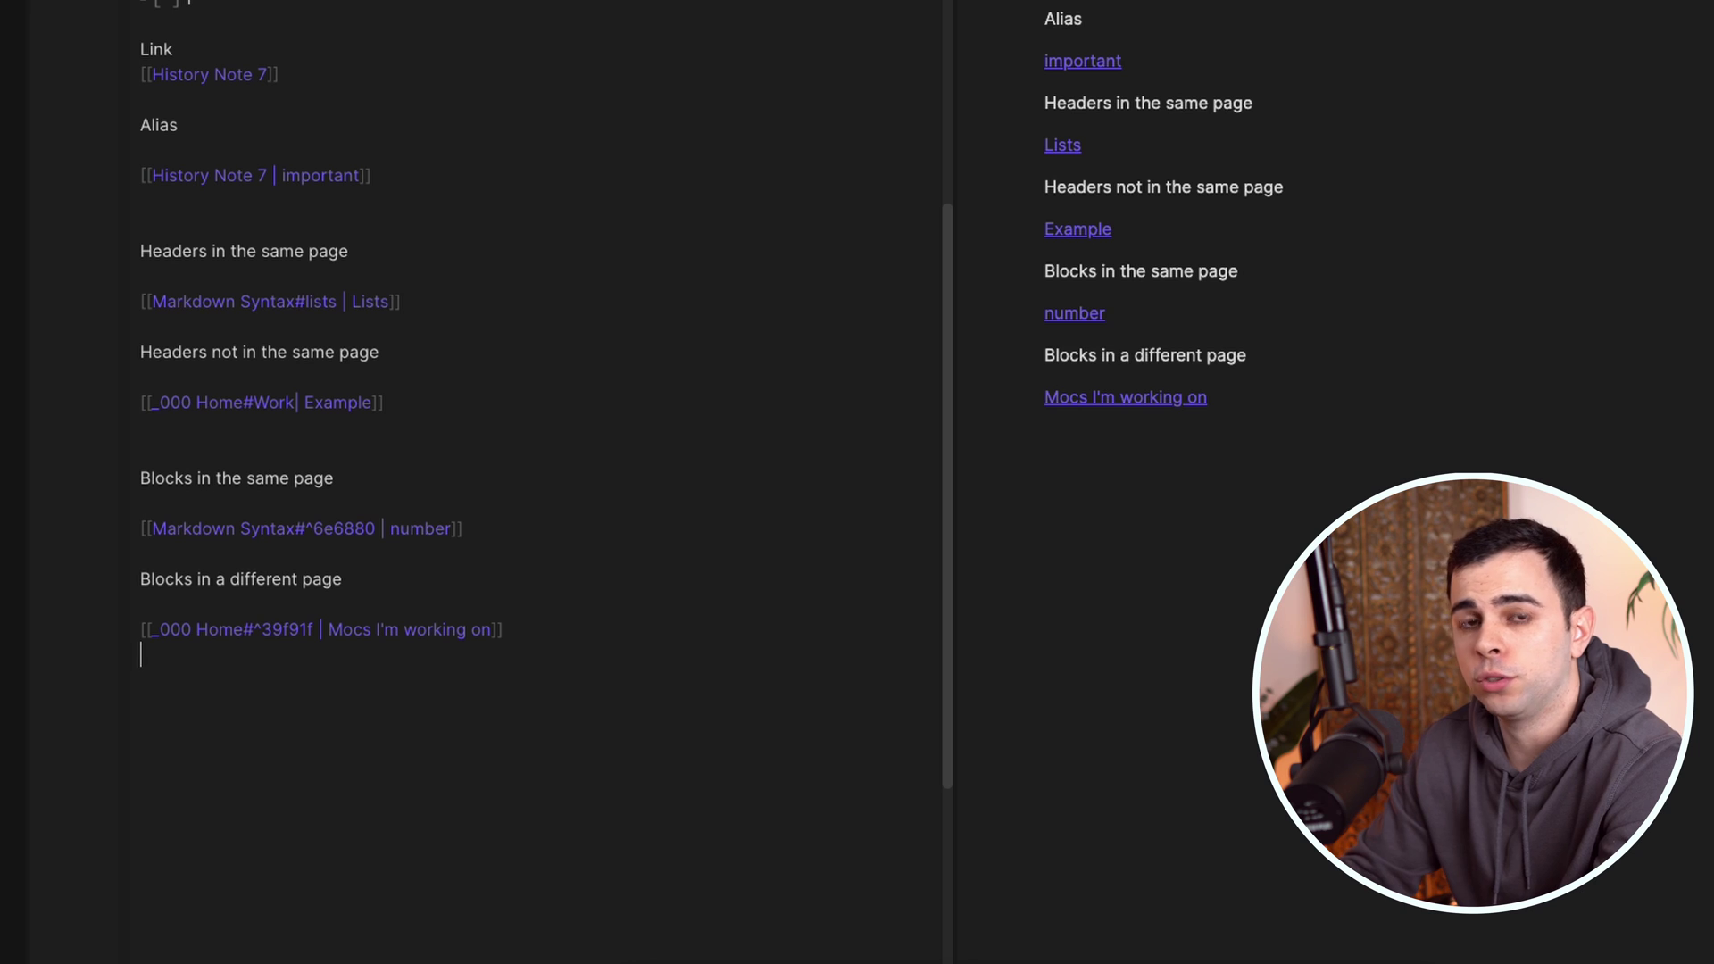
key(Return)
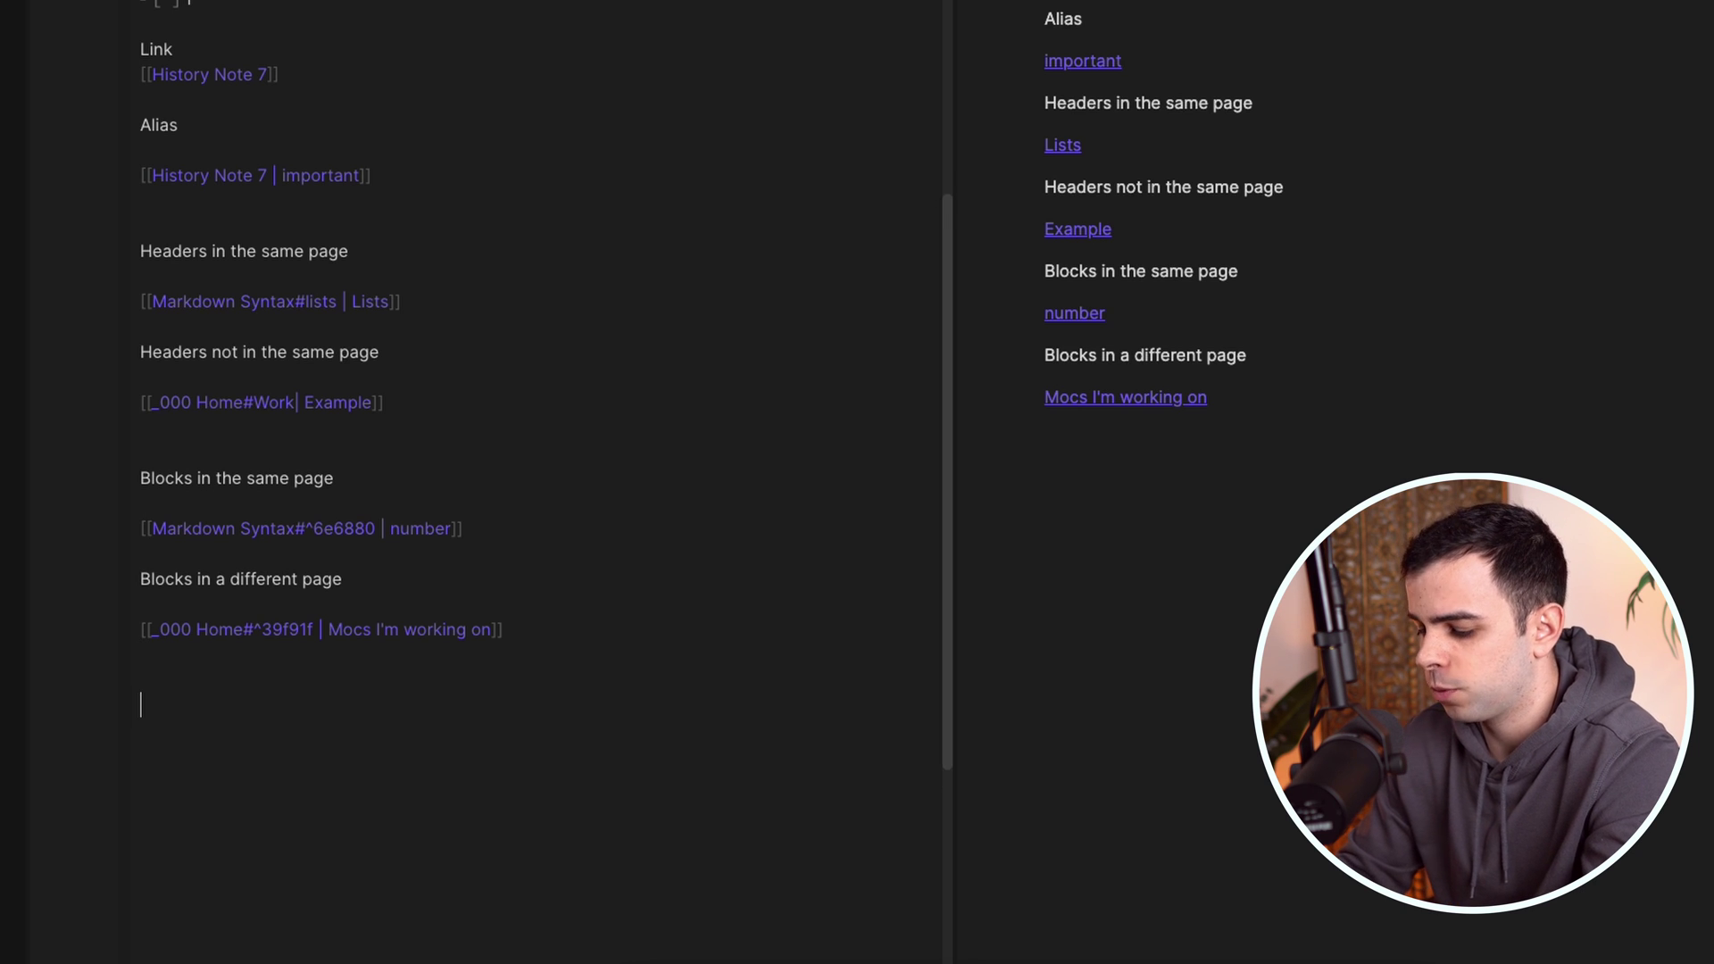
text(ff)
key(BackSpace)
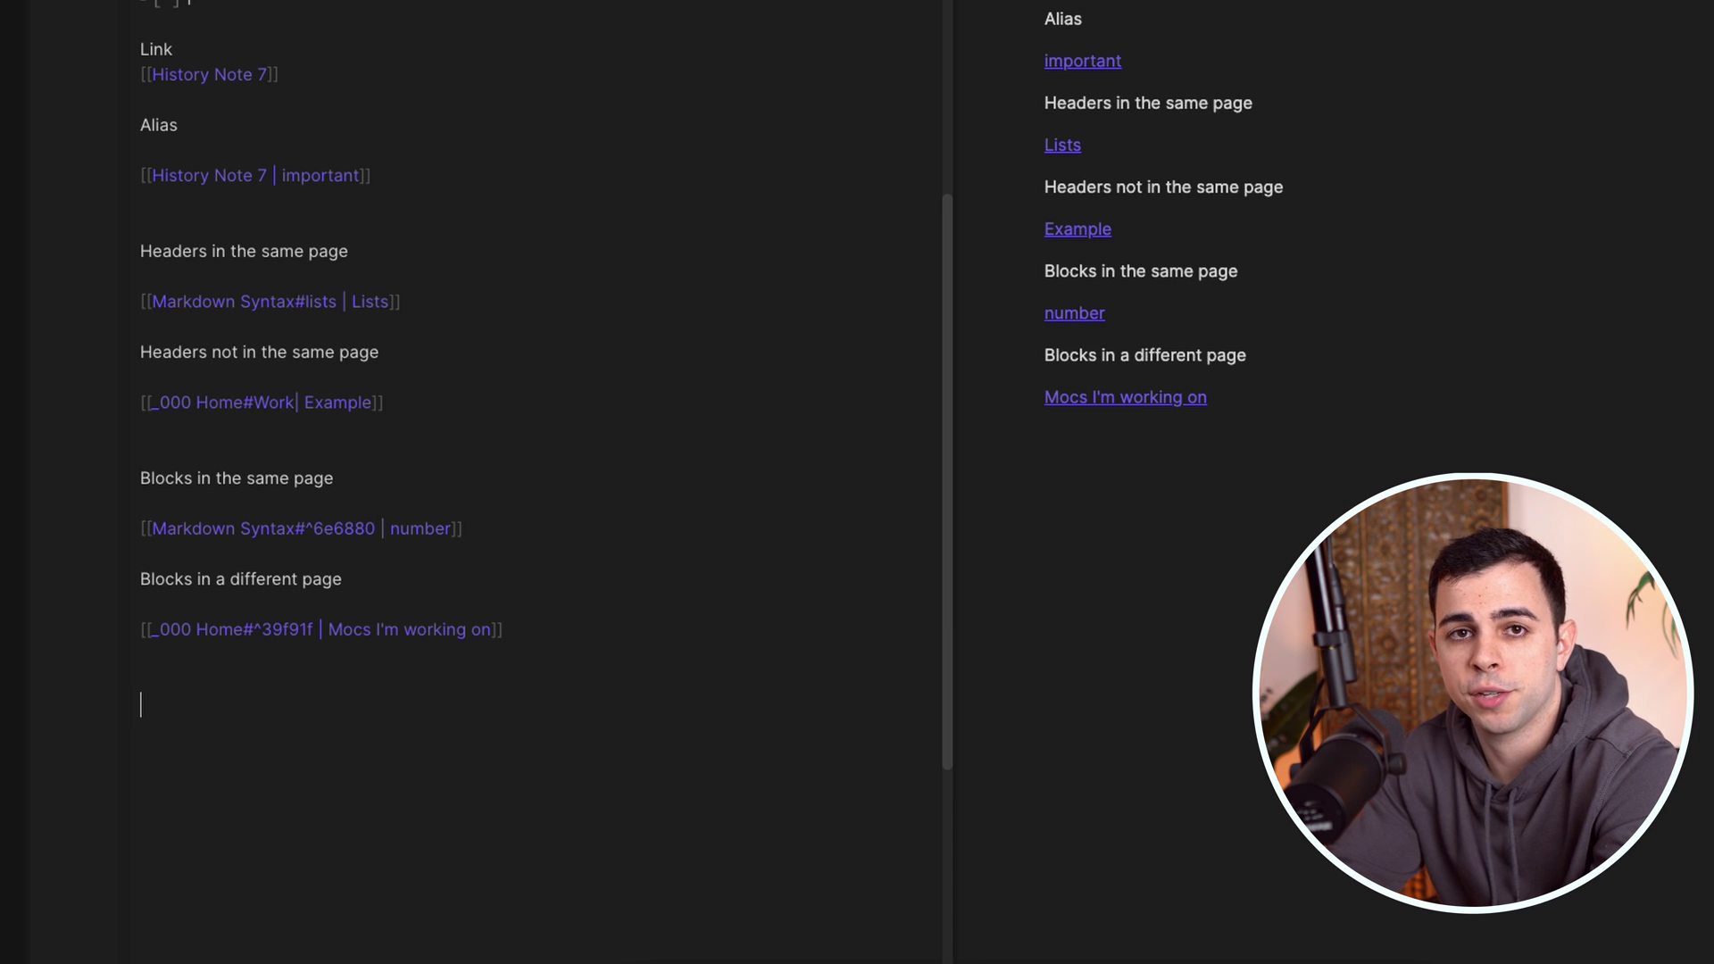
text(www)
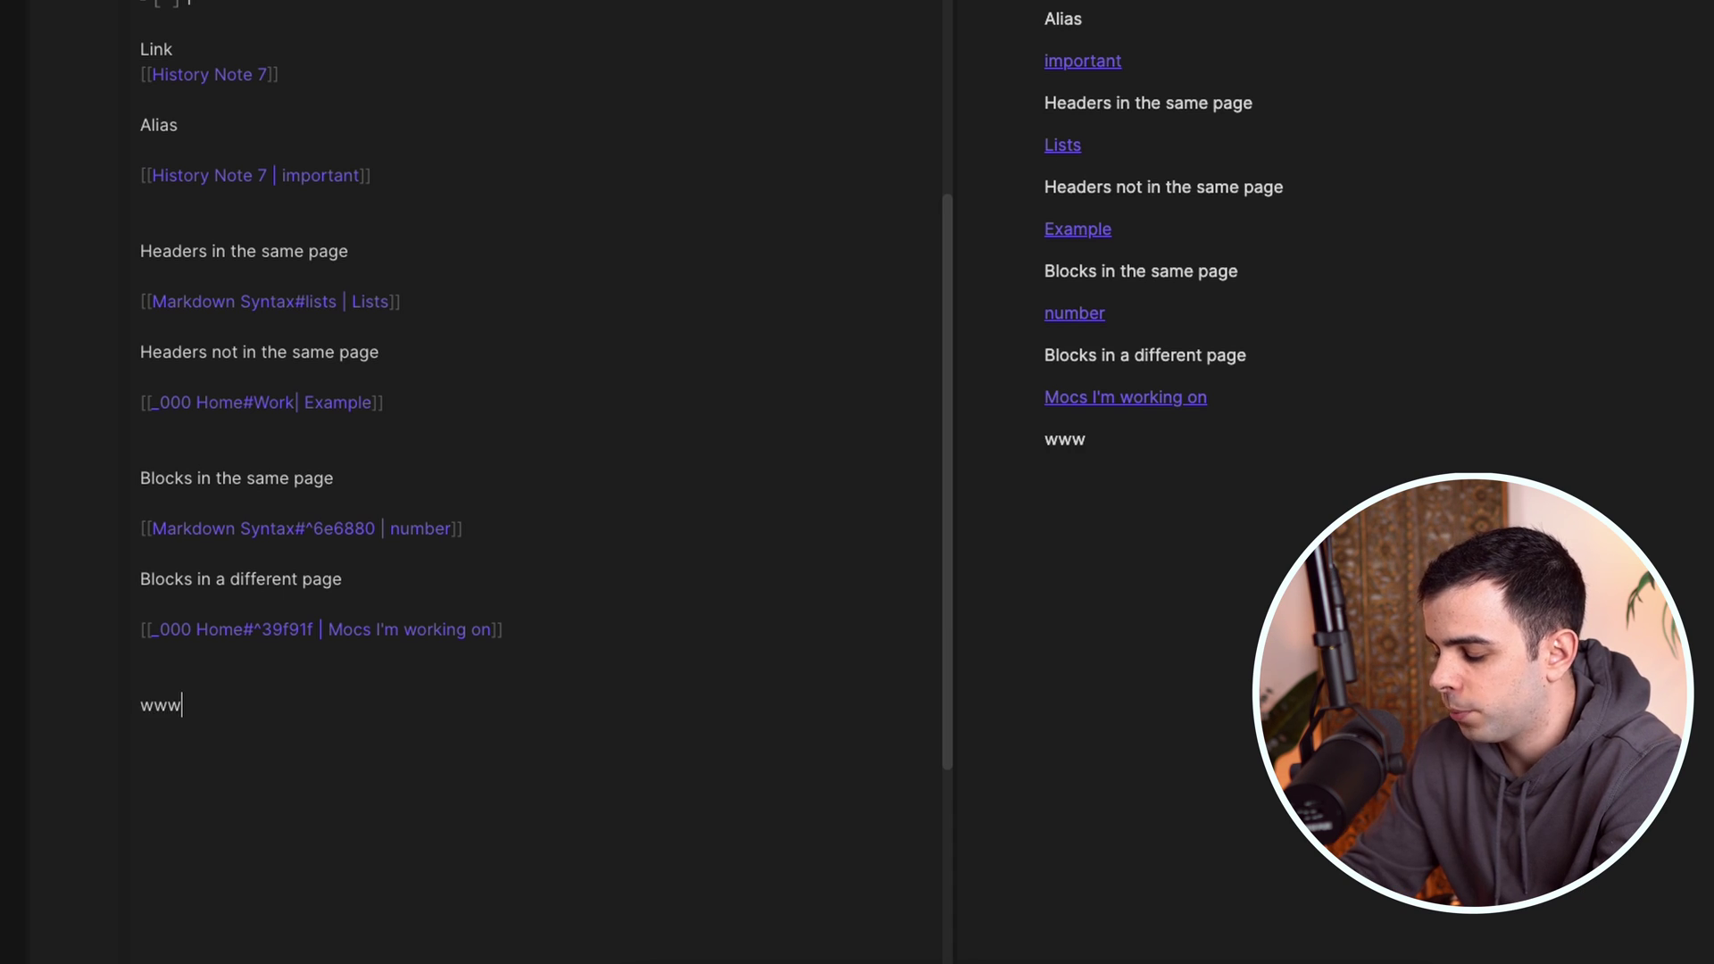
text(.obsidian.md)
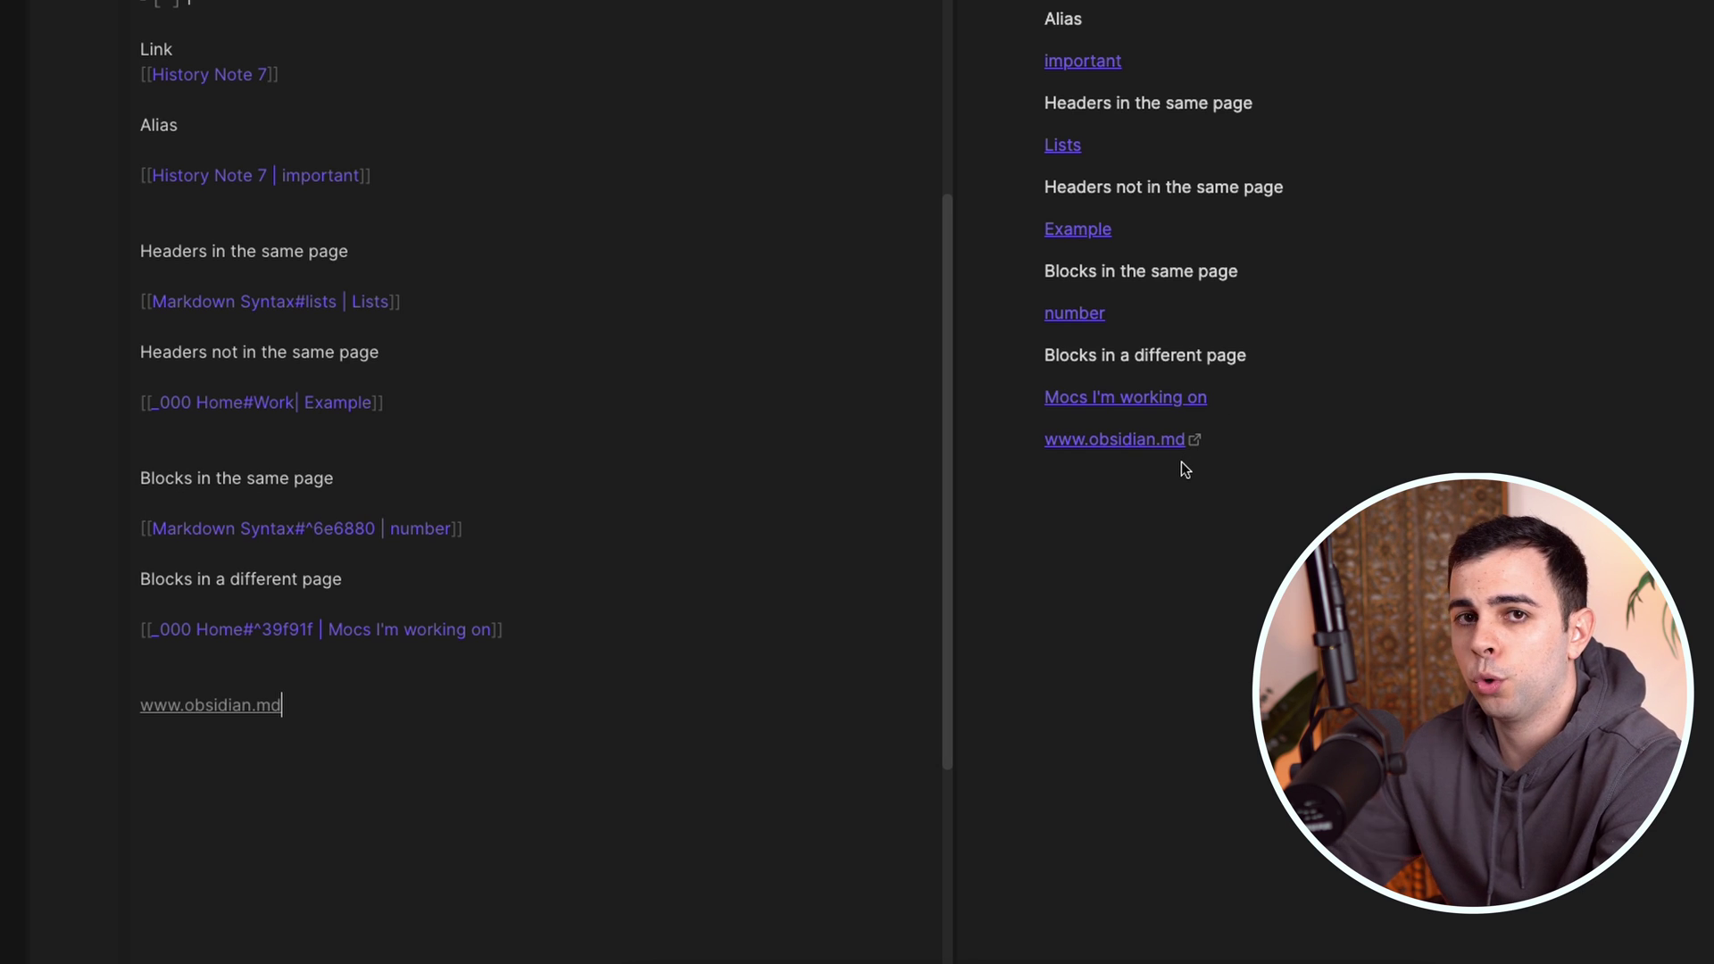
key(ctrl+z)
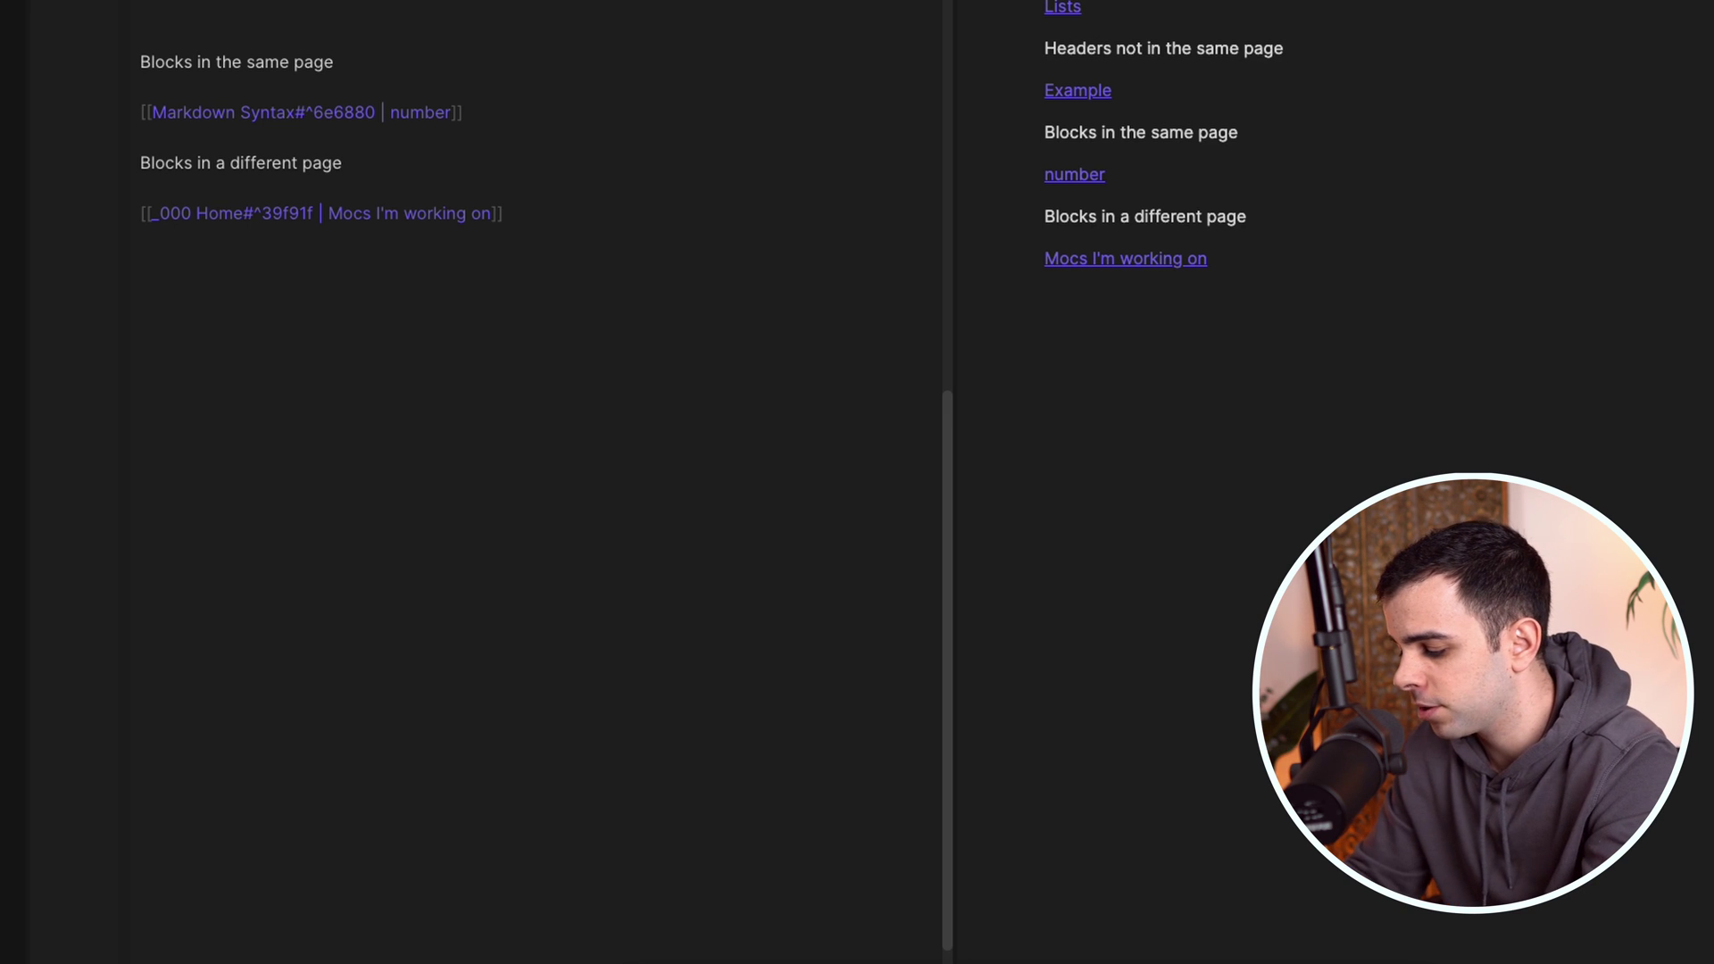
text([obsidan])
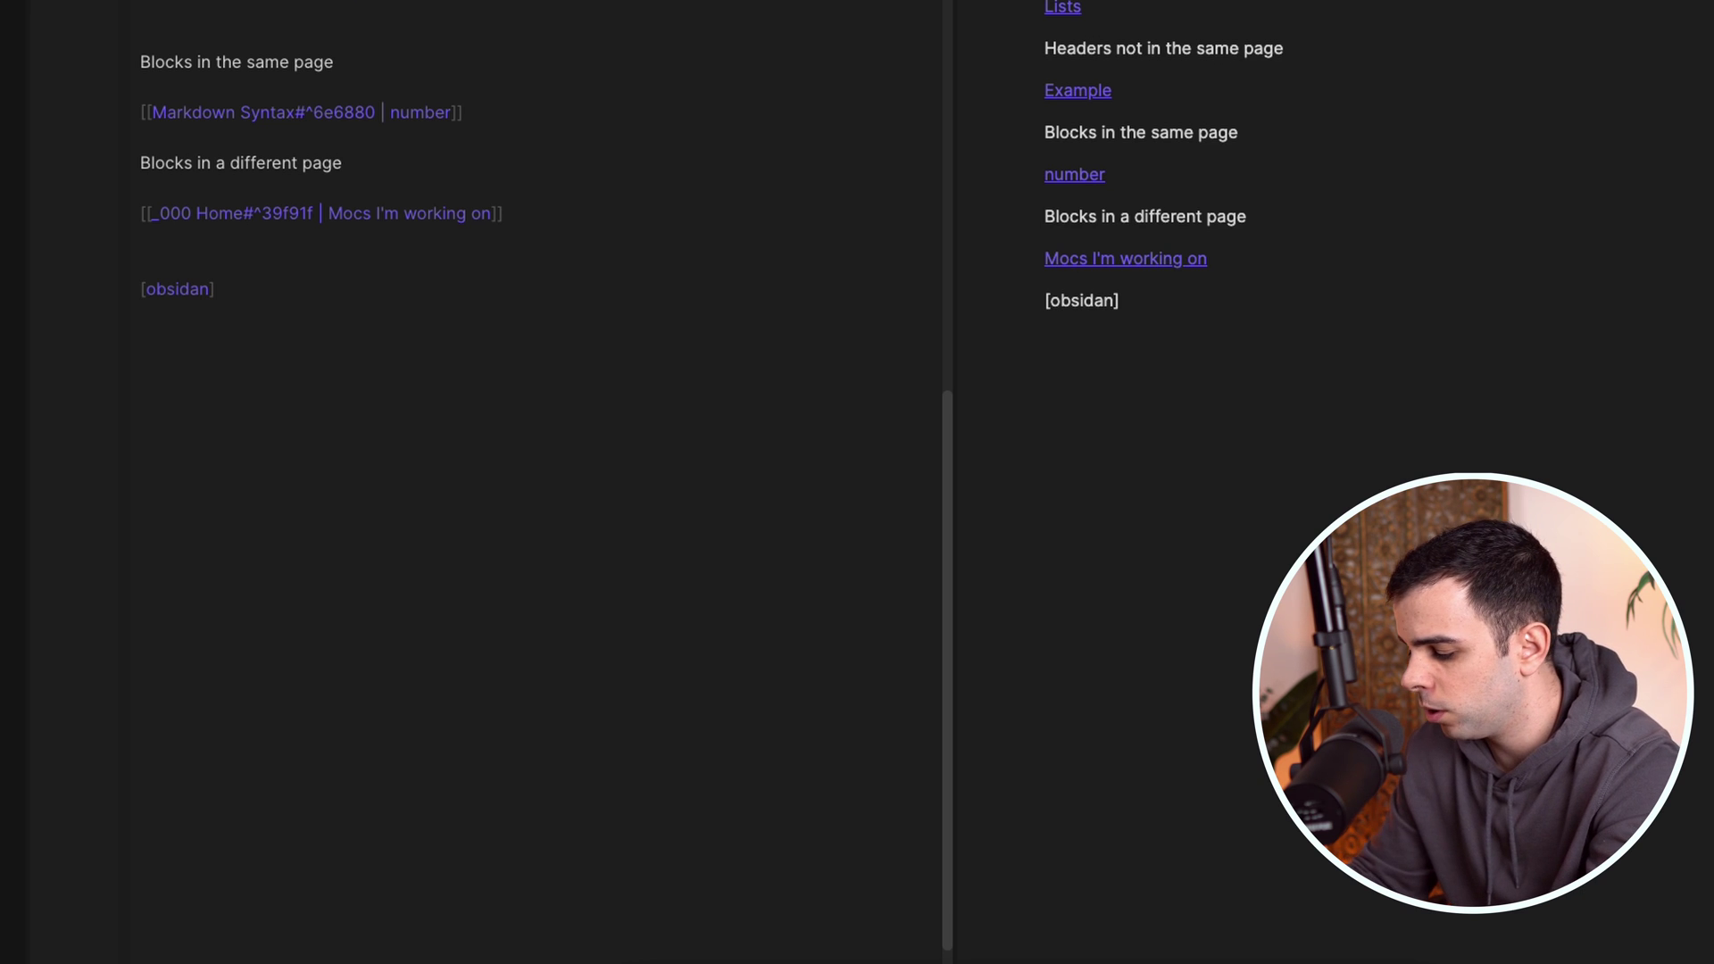
text(()
text(https:)
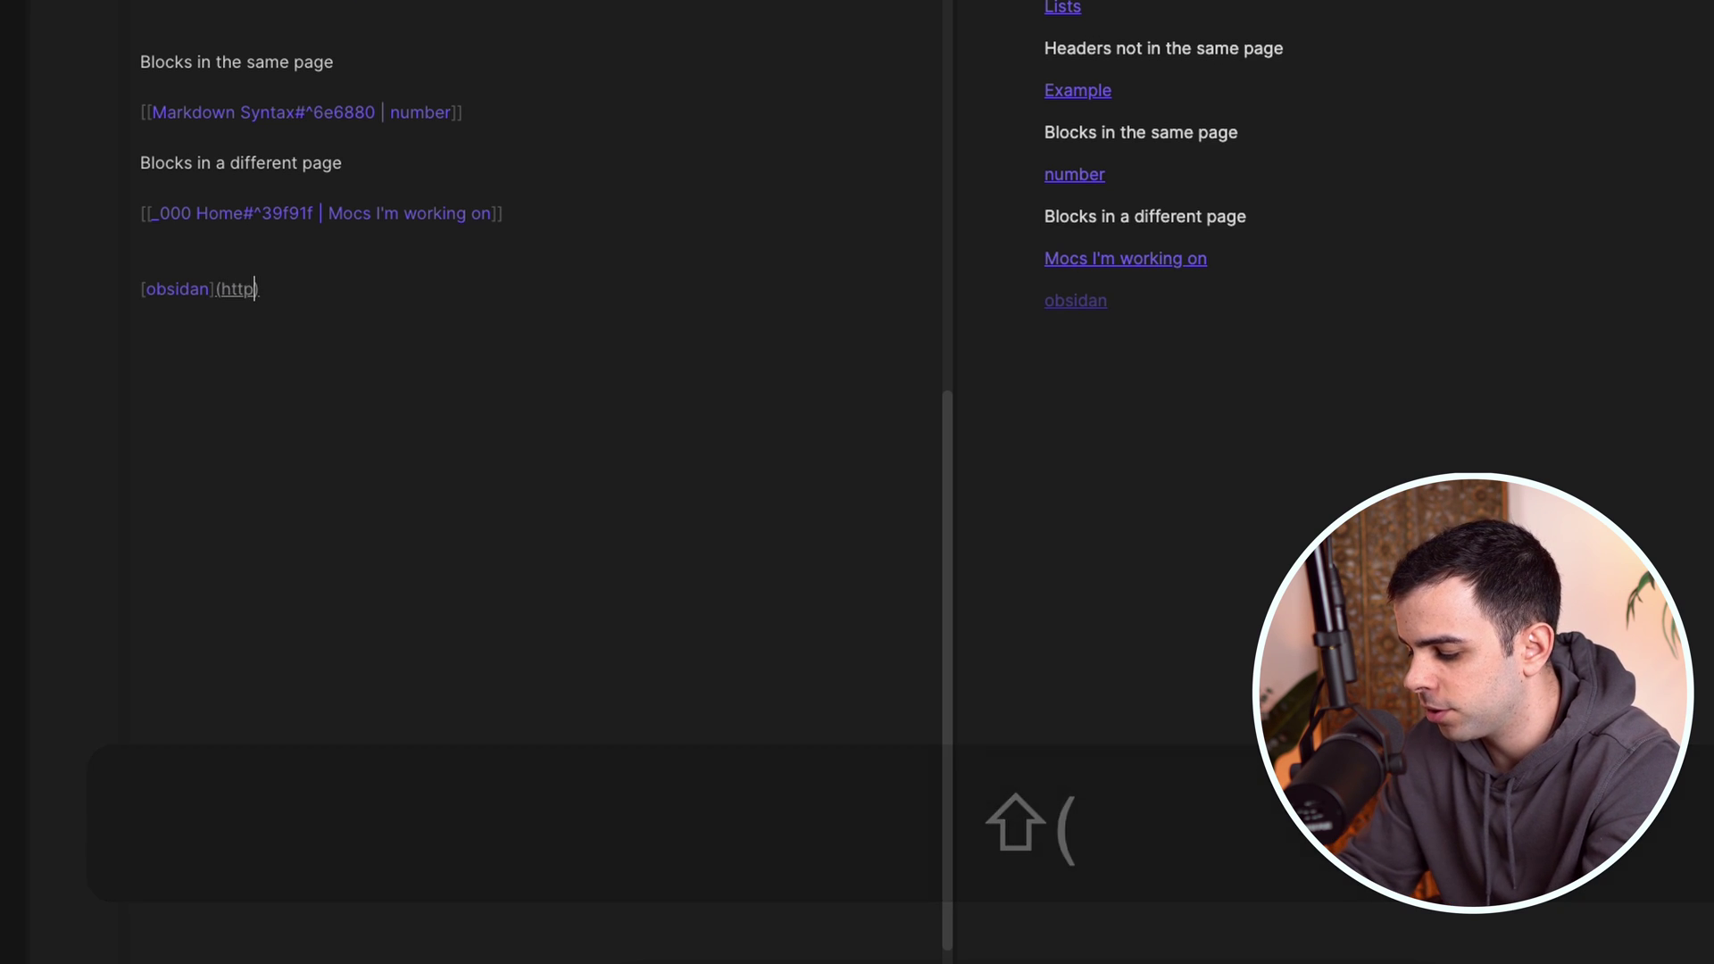
text(//obsoidi)
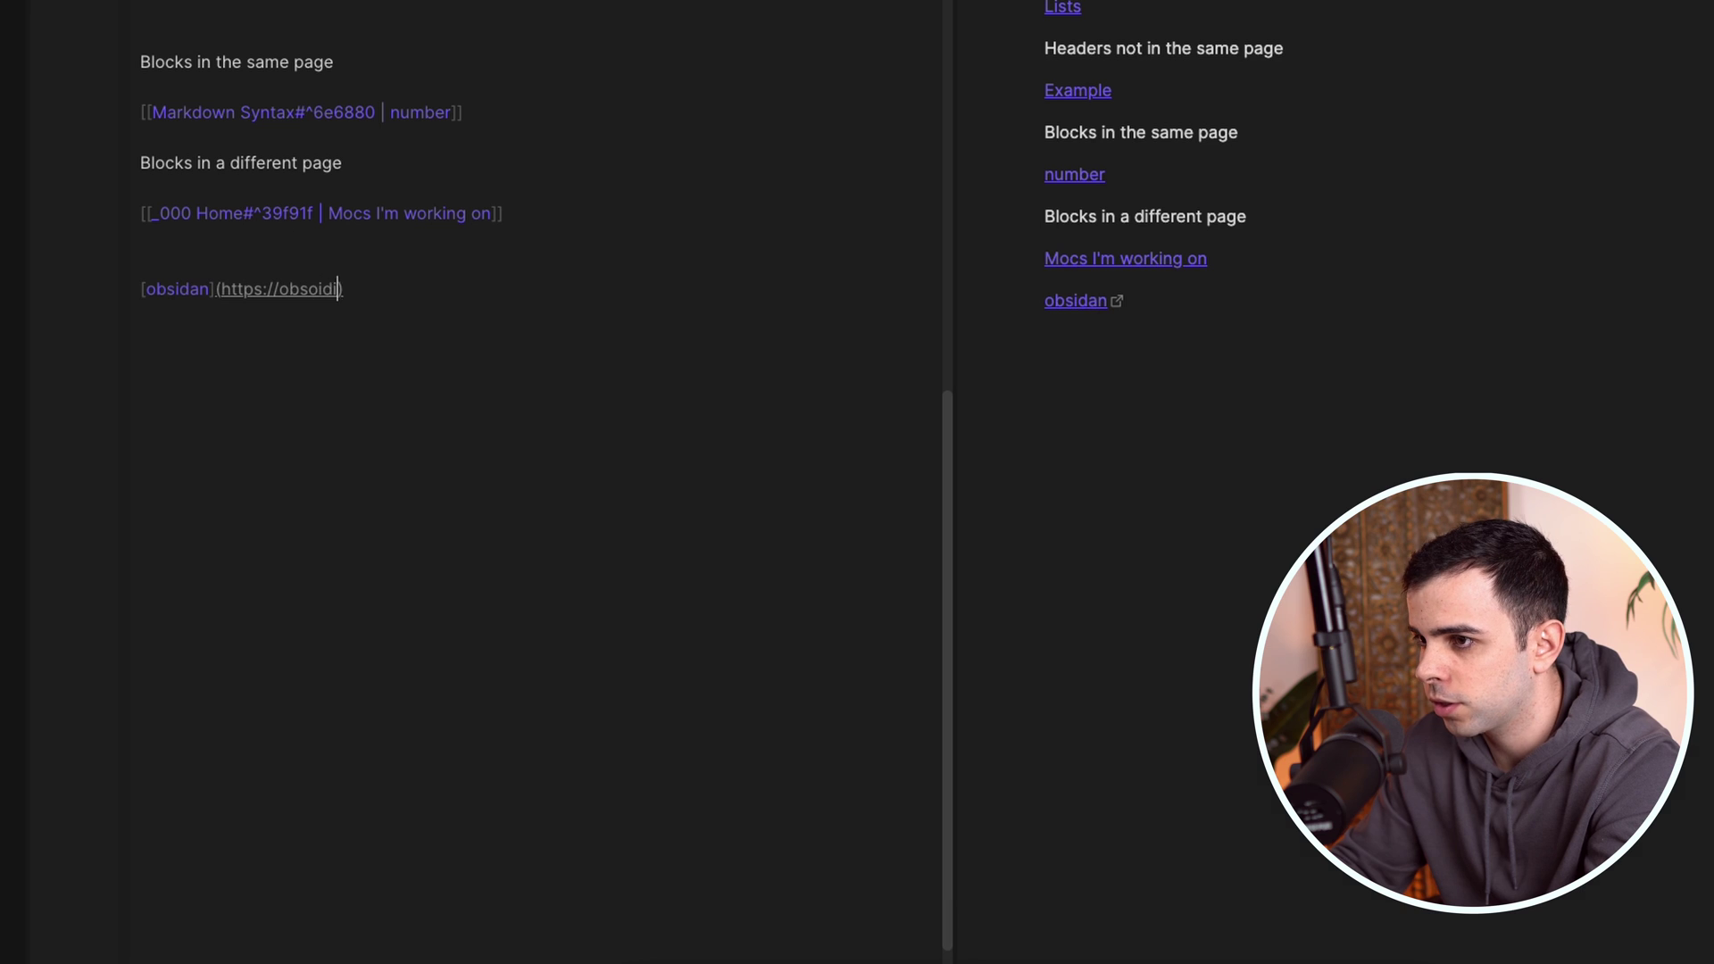
key(BackSpace)
text(idian.md)
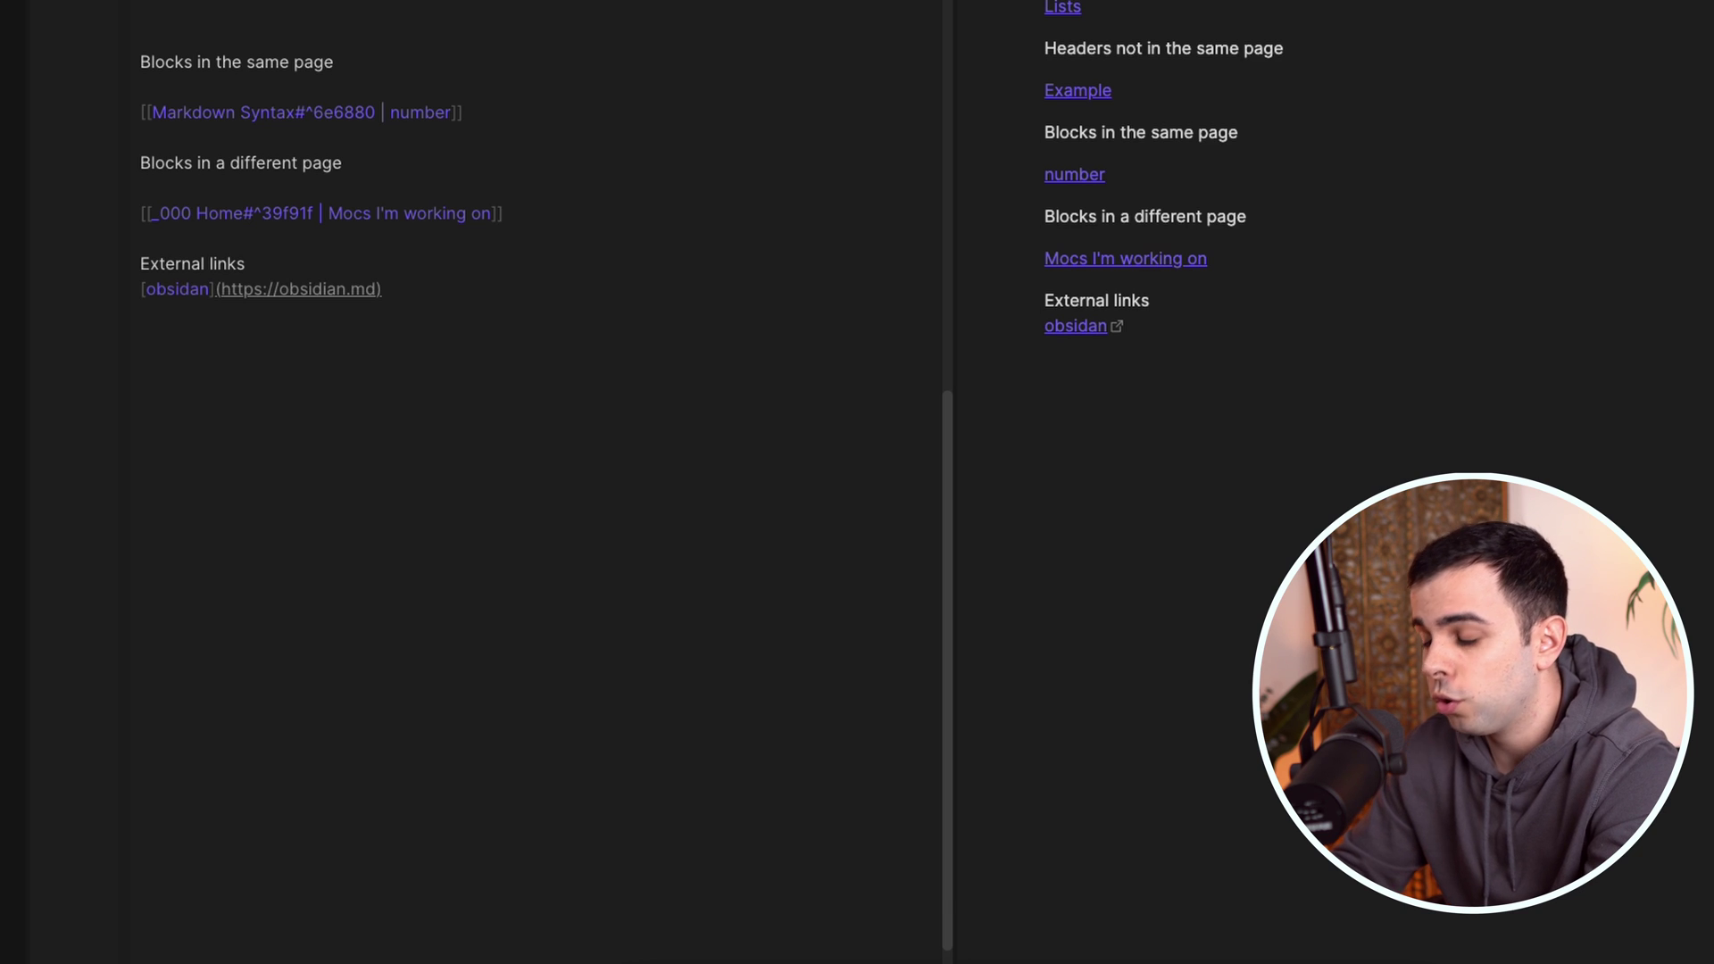
Add an "Embedding Links" label below the external link and place a copy of the [[_000 Home#Work| Example]] link under it
text(Embedding Links)
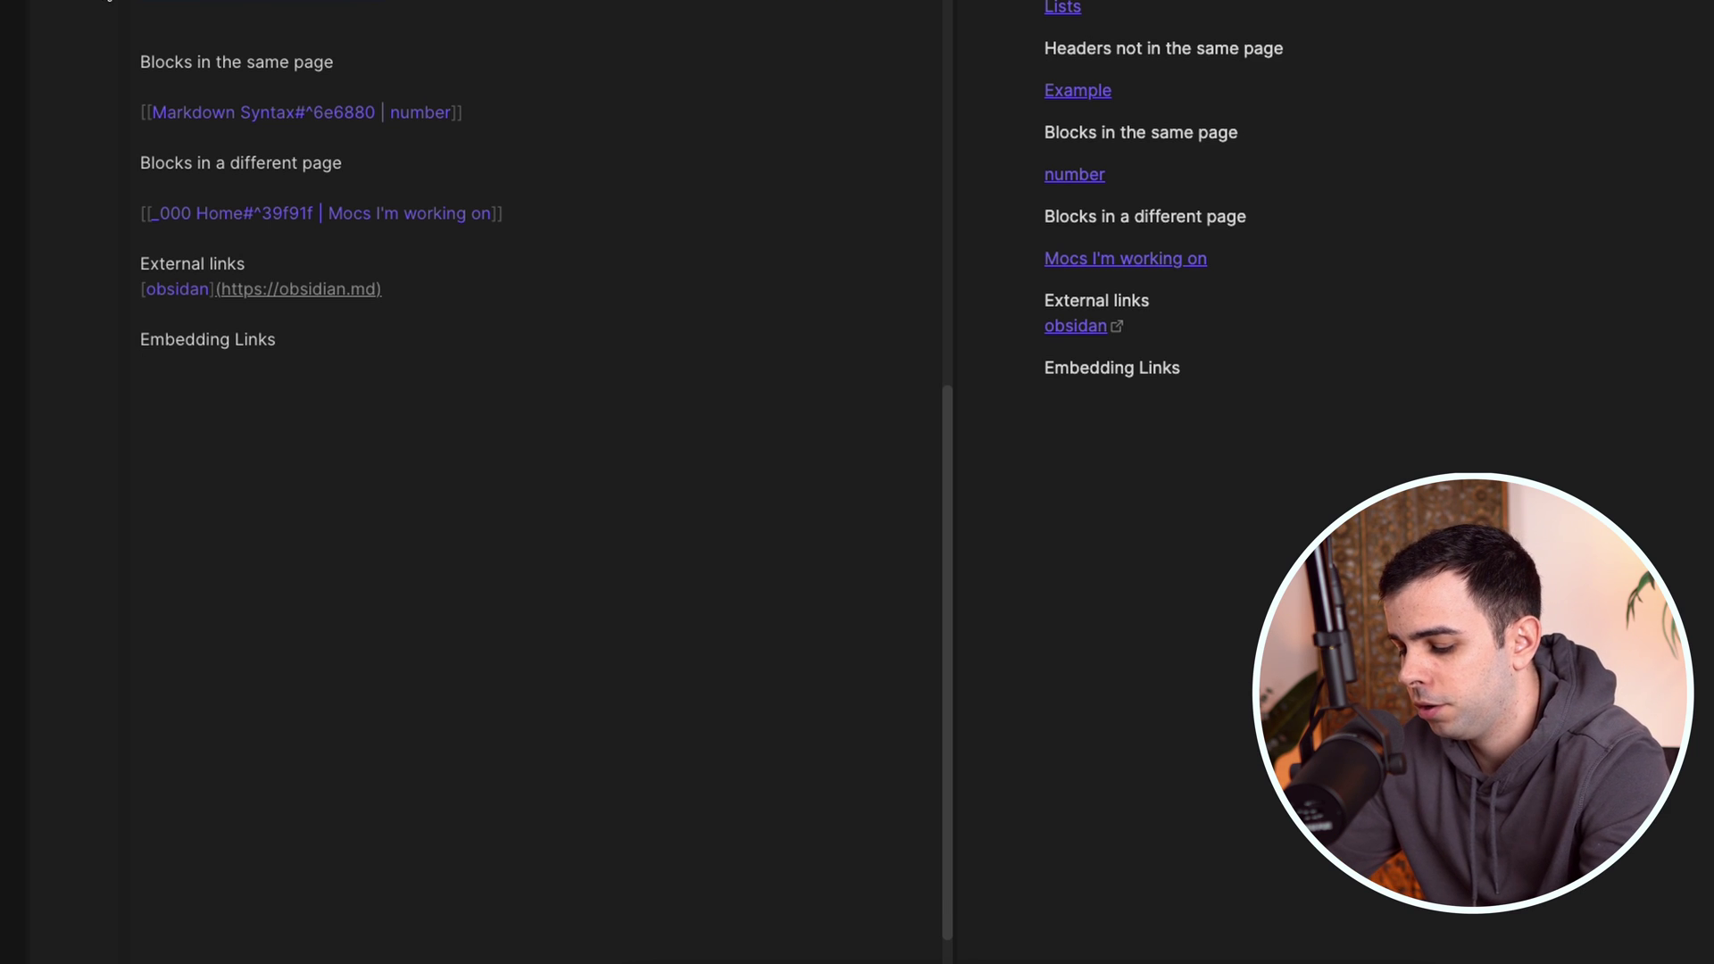
key(super+c)
click(398, 383)
key(super+v)
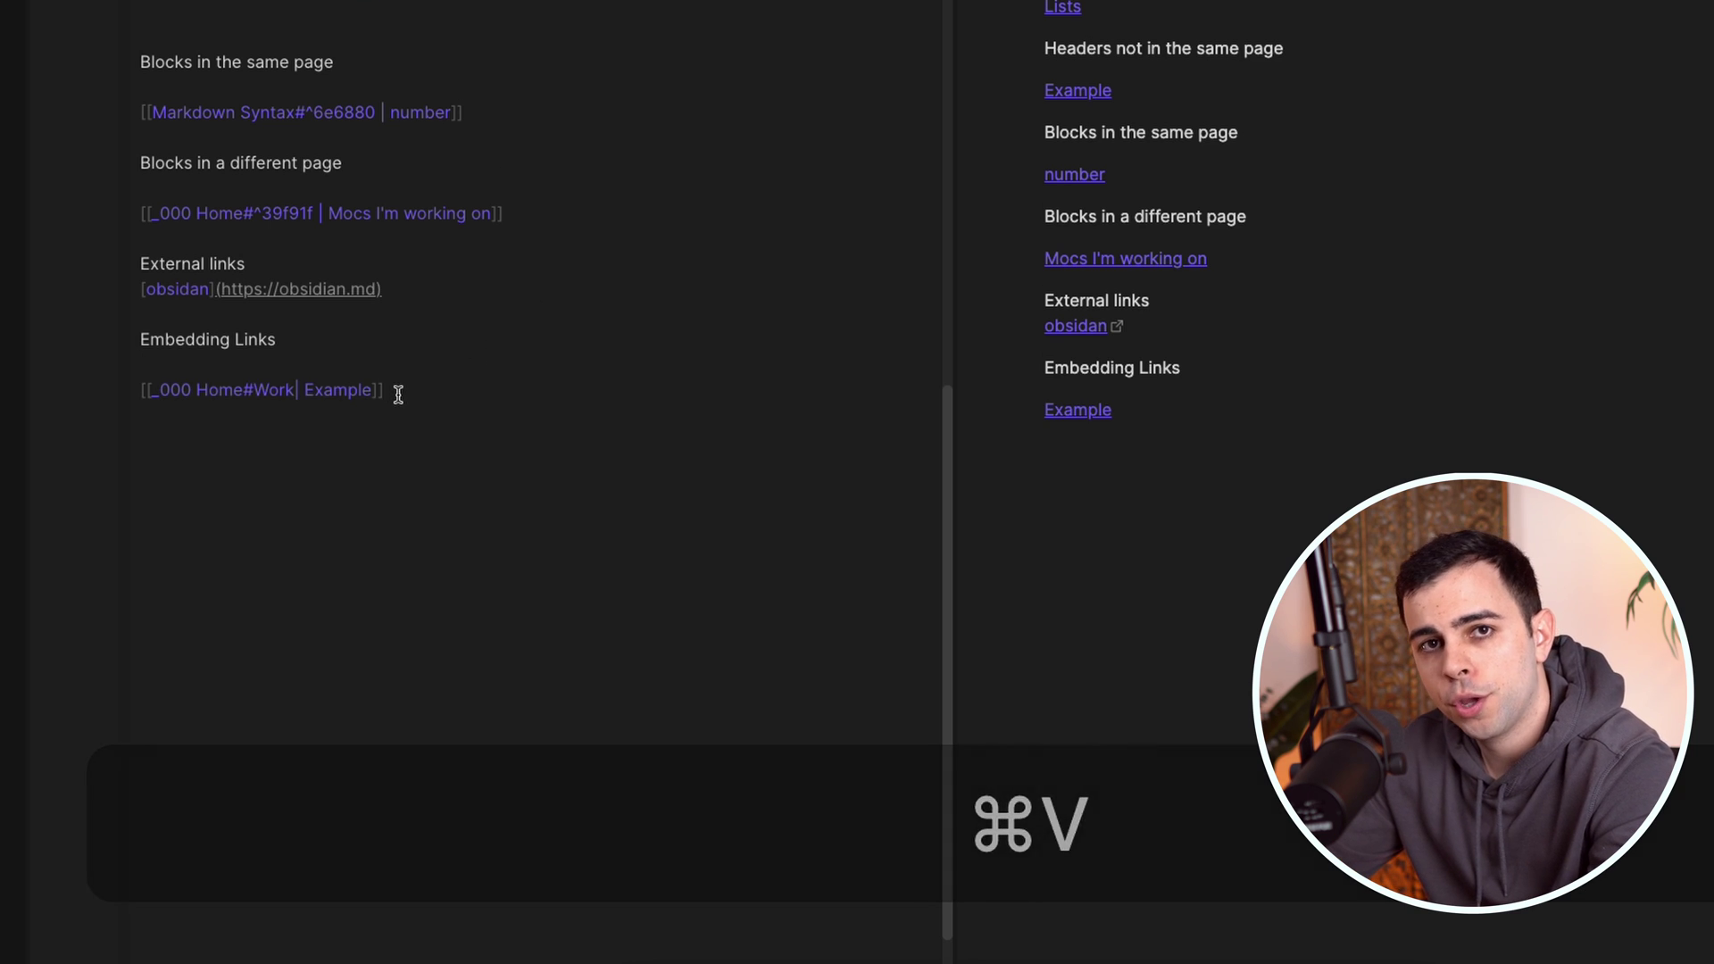
Turn the copied _000 Home#Work link under "Embedding Links" into an embed by prefixing it with "!"
click(148, 393)
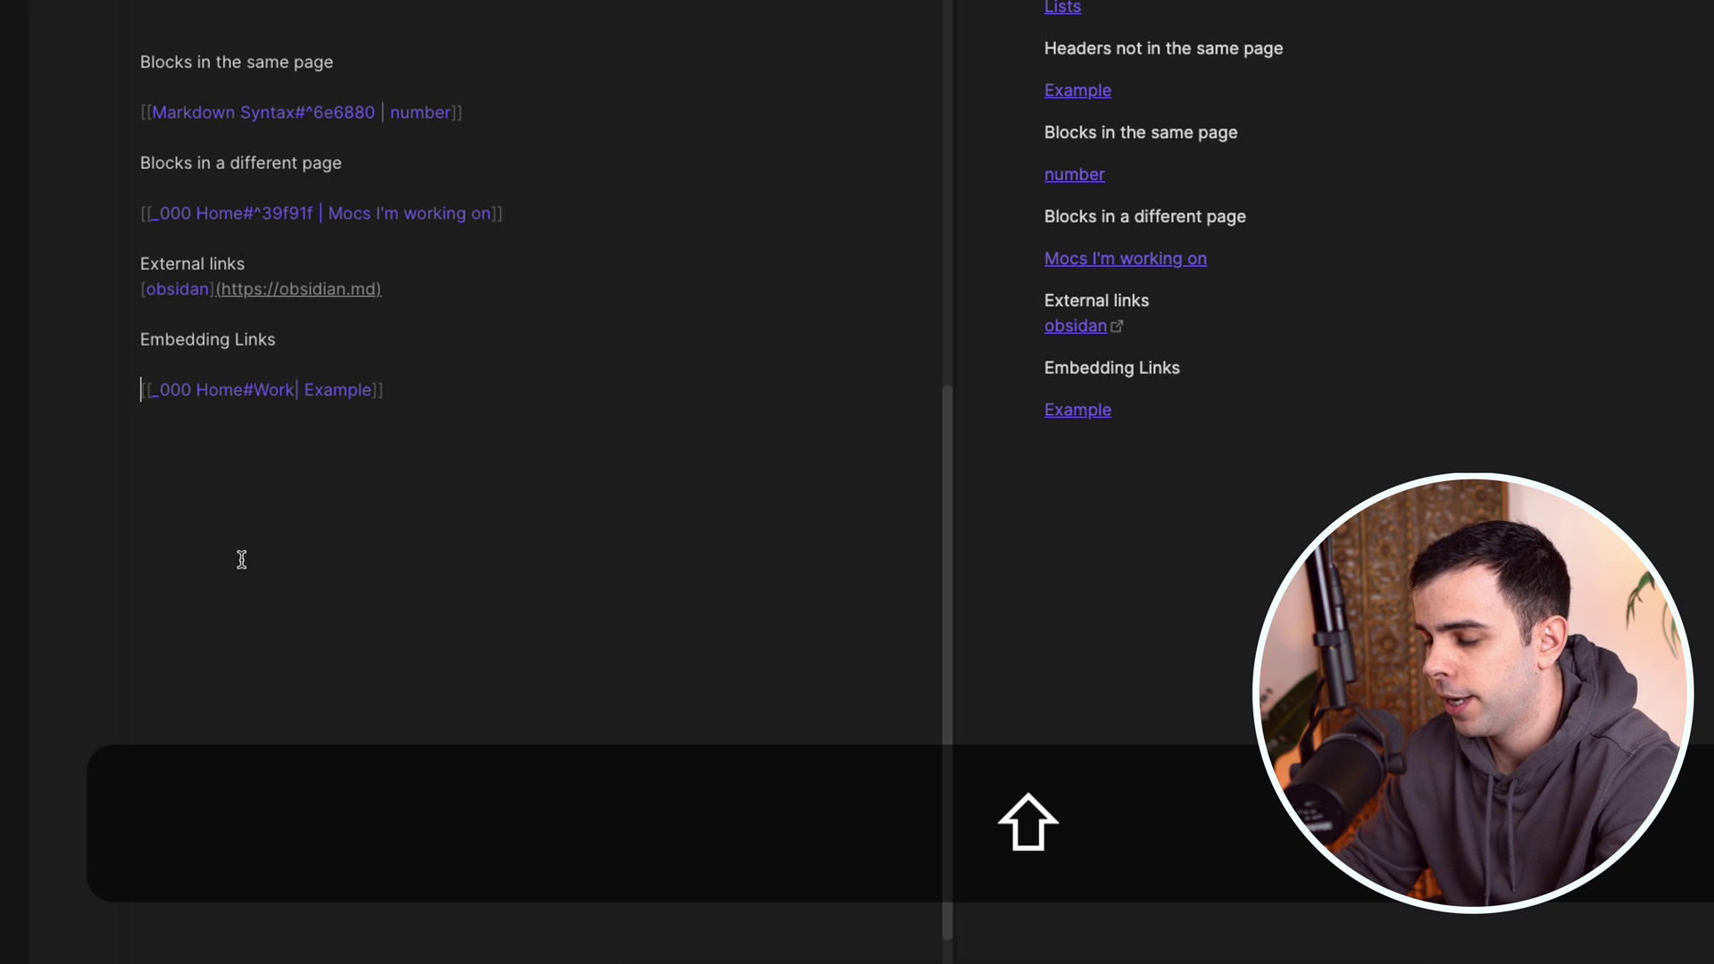
text(!)
click(260, 542)
Try a leading "!" on the Lists heading link, the original Work heading link and the Markdown Syntax block link, removing each one again
scroll(98, 99, up, 1)
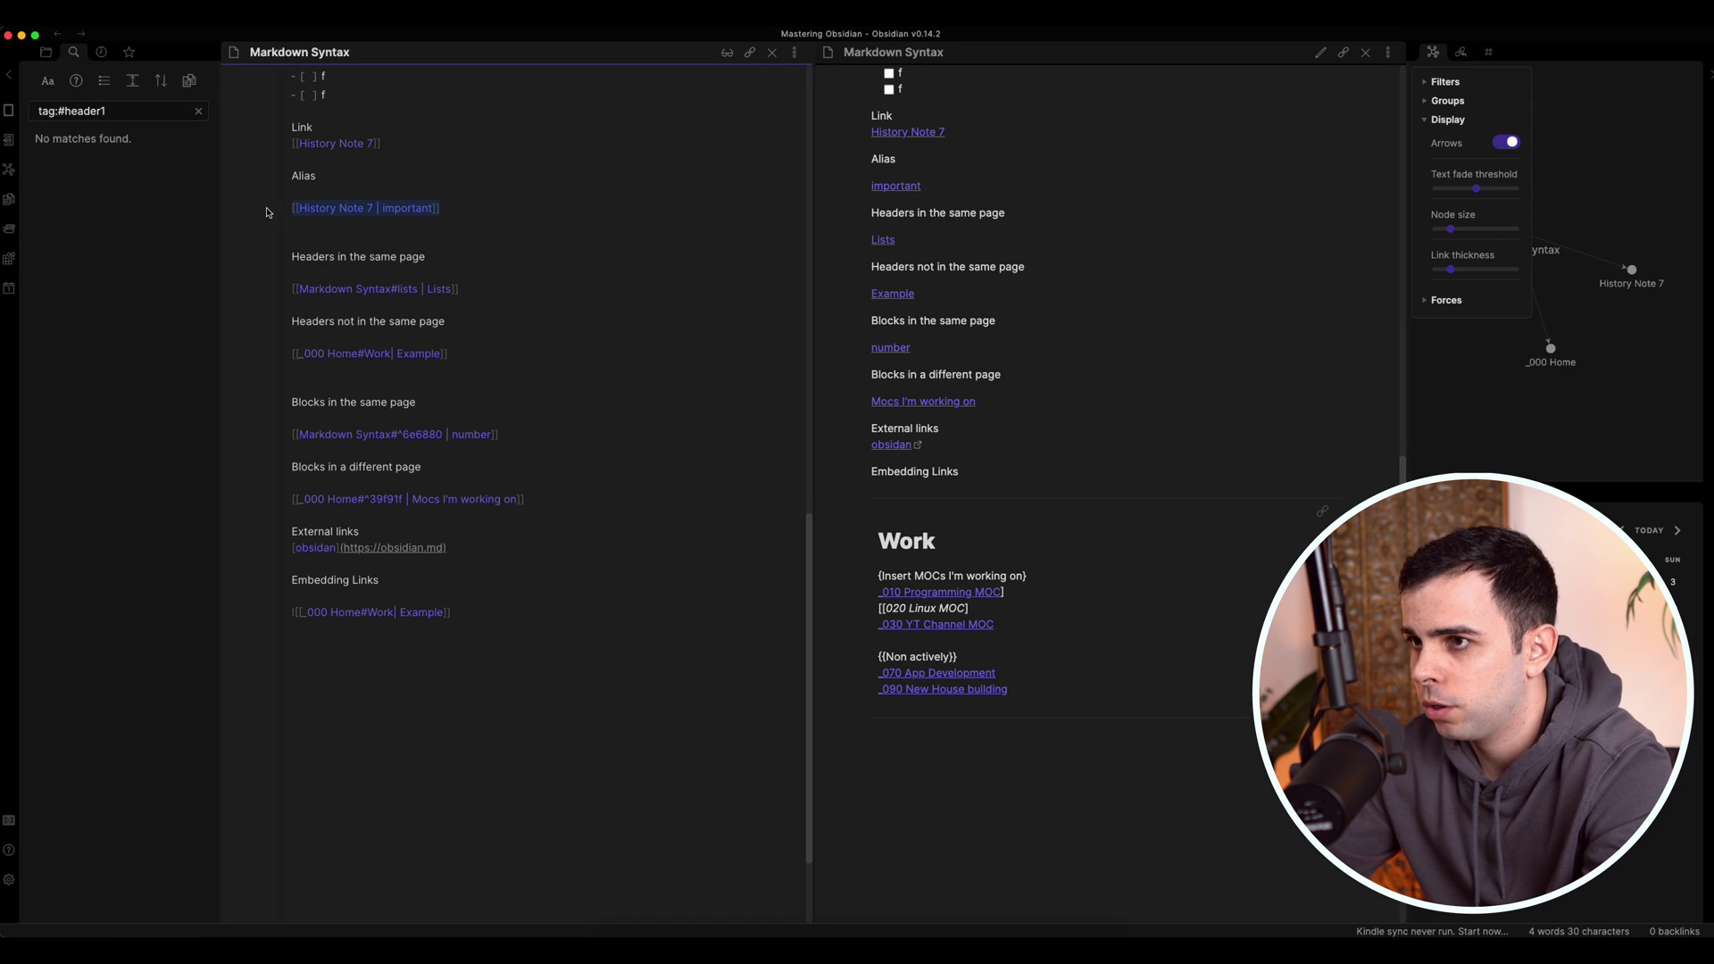
click(294, 289)
text(!)
key(BackSpace)
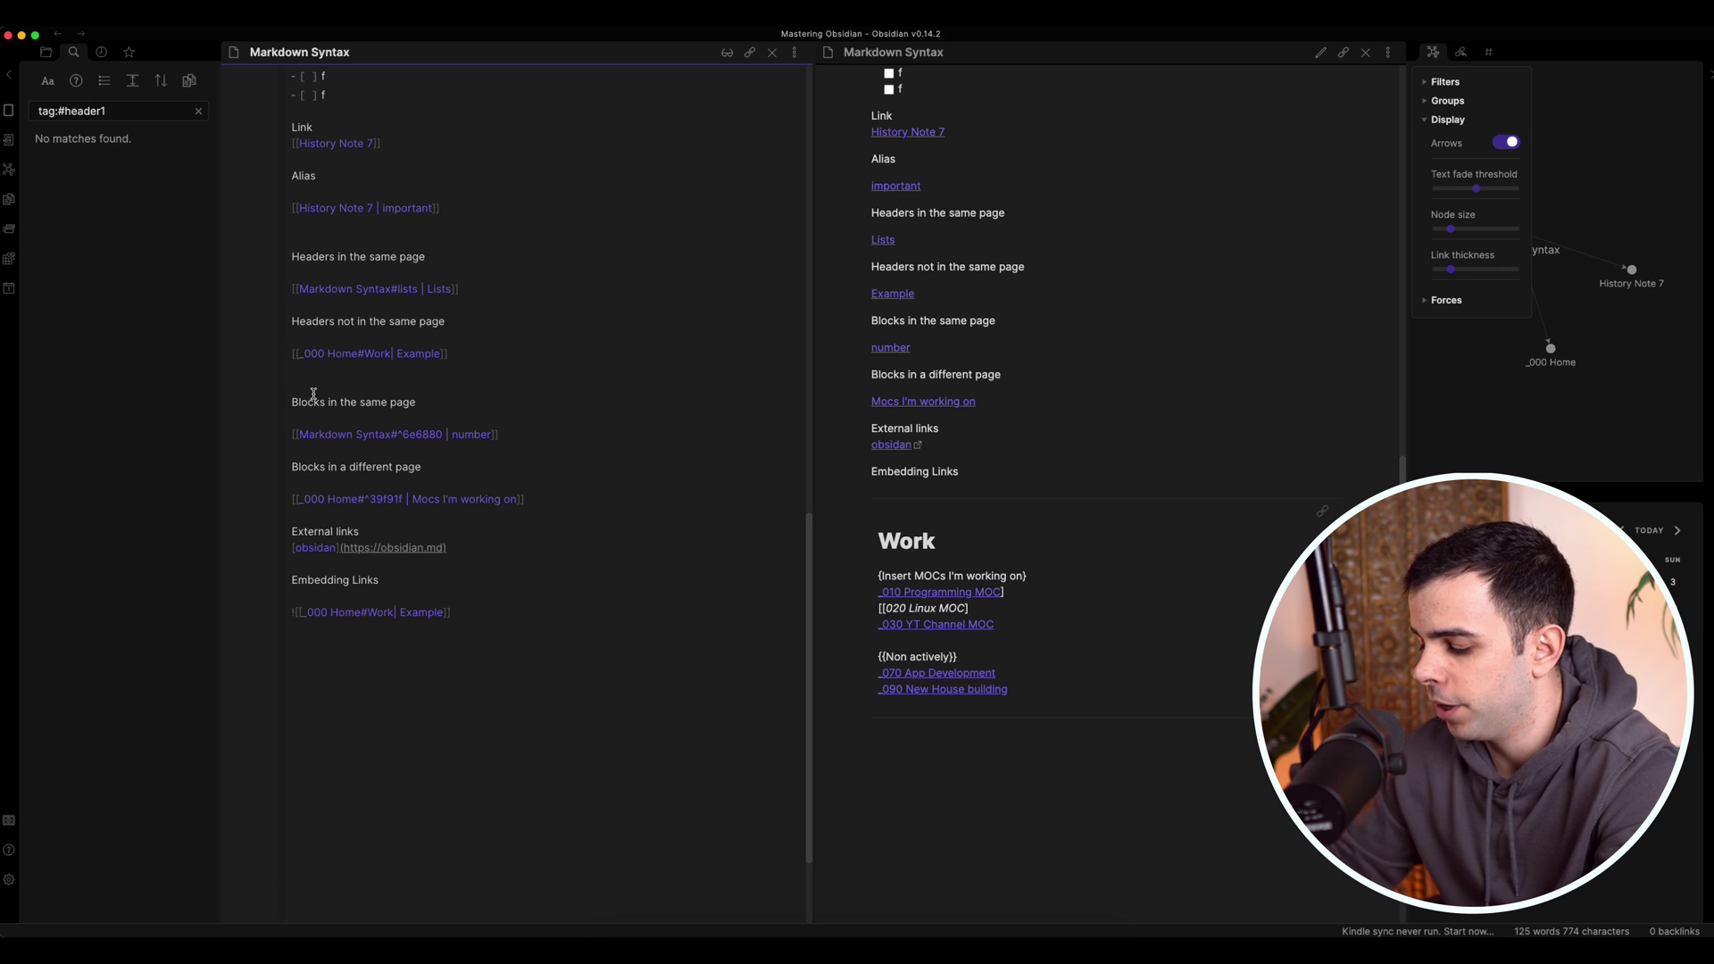
click(294, 353)
text(!)
key(BackSpace)
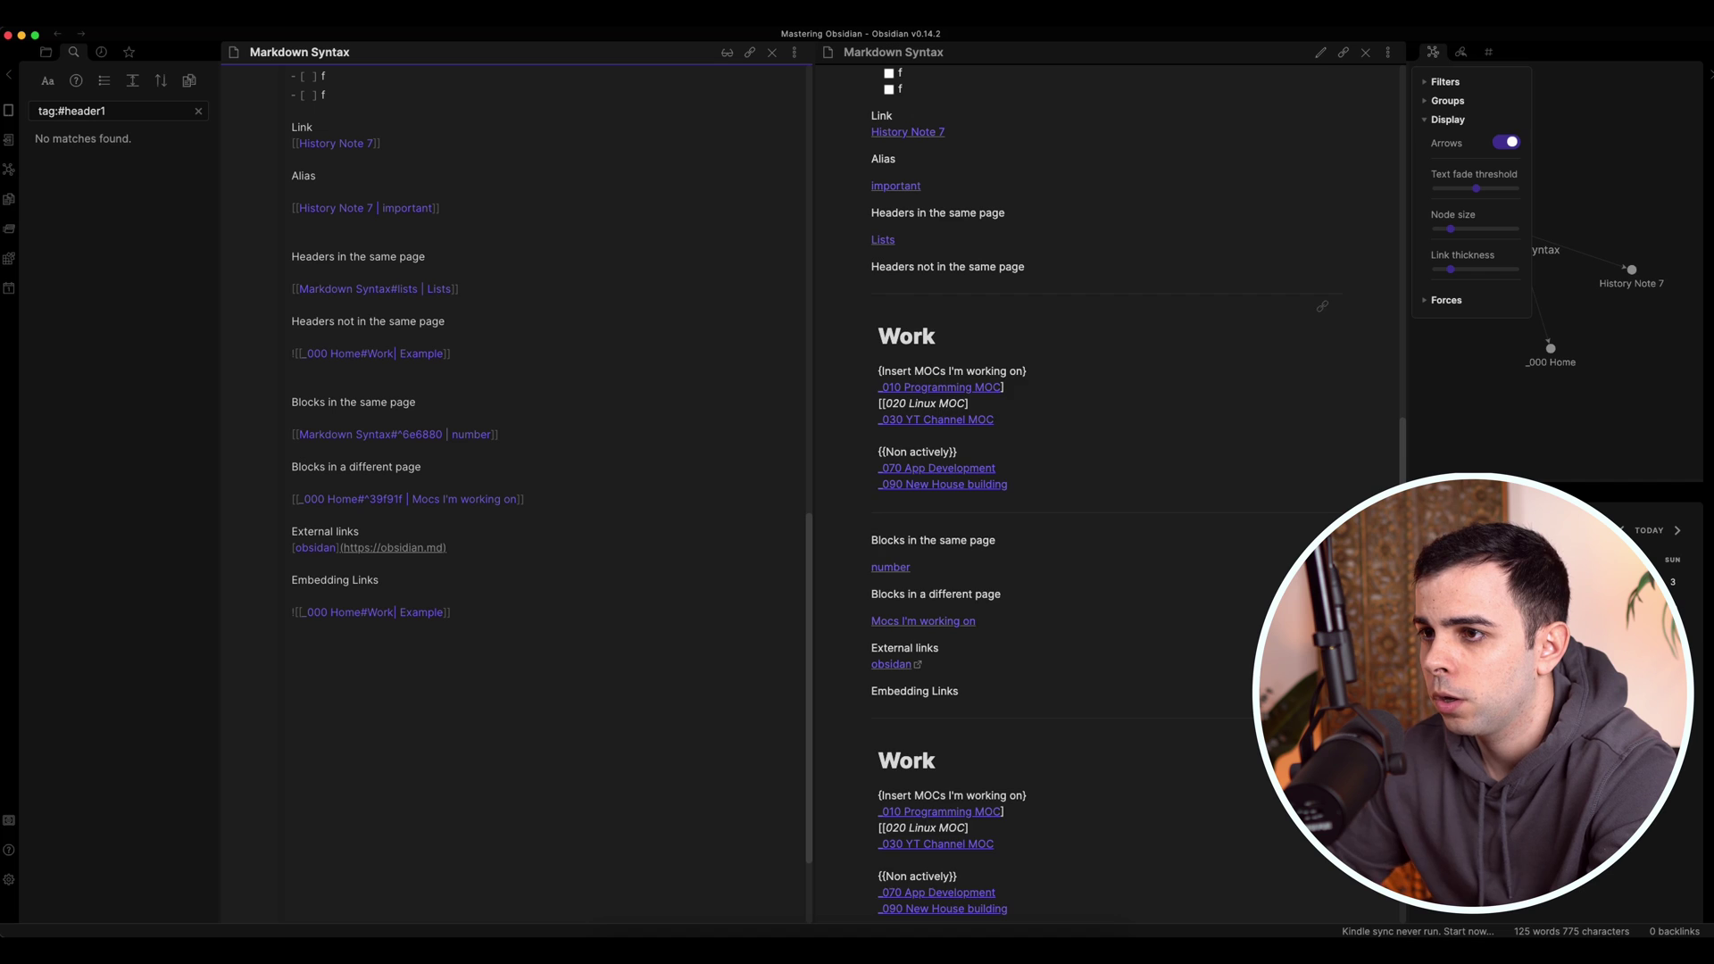
click(294, 434)
text(!)
key(BackSpace)
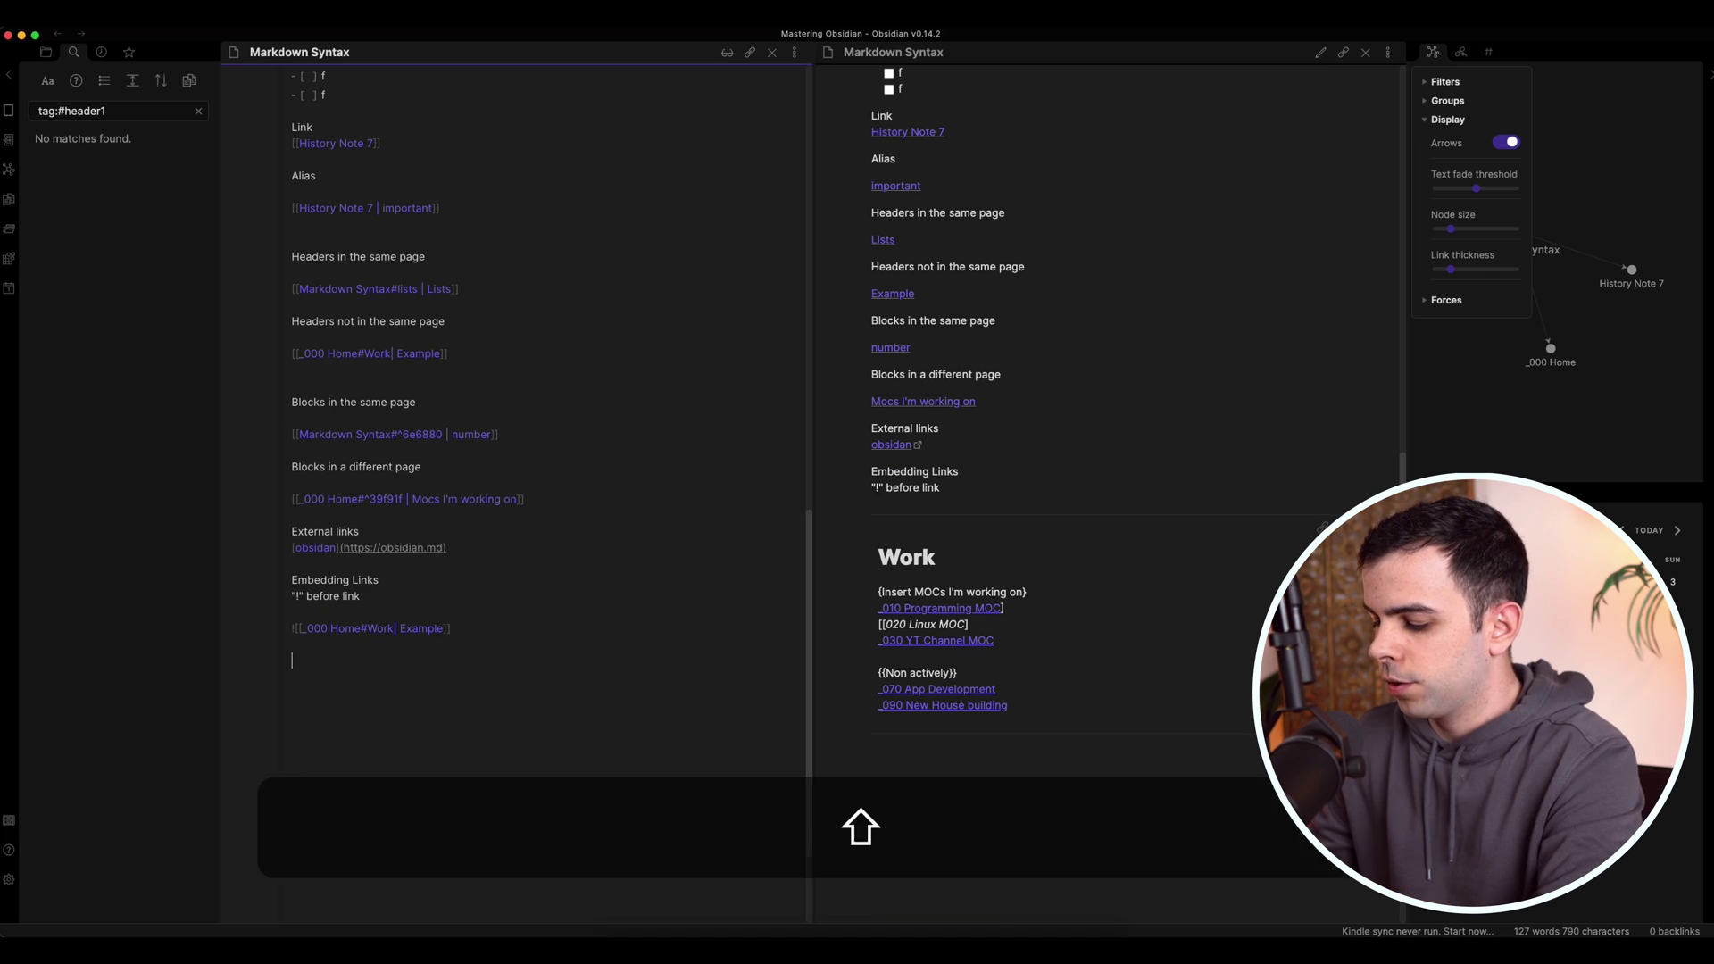
Add a "Footnotes" label below the embed and, under it, the text "This is a footnote" with the footnote reference [^1]
text(Footnotes)
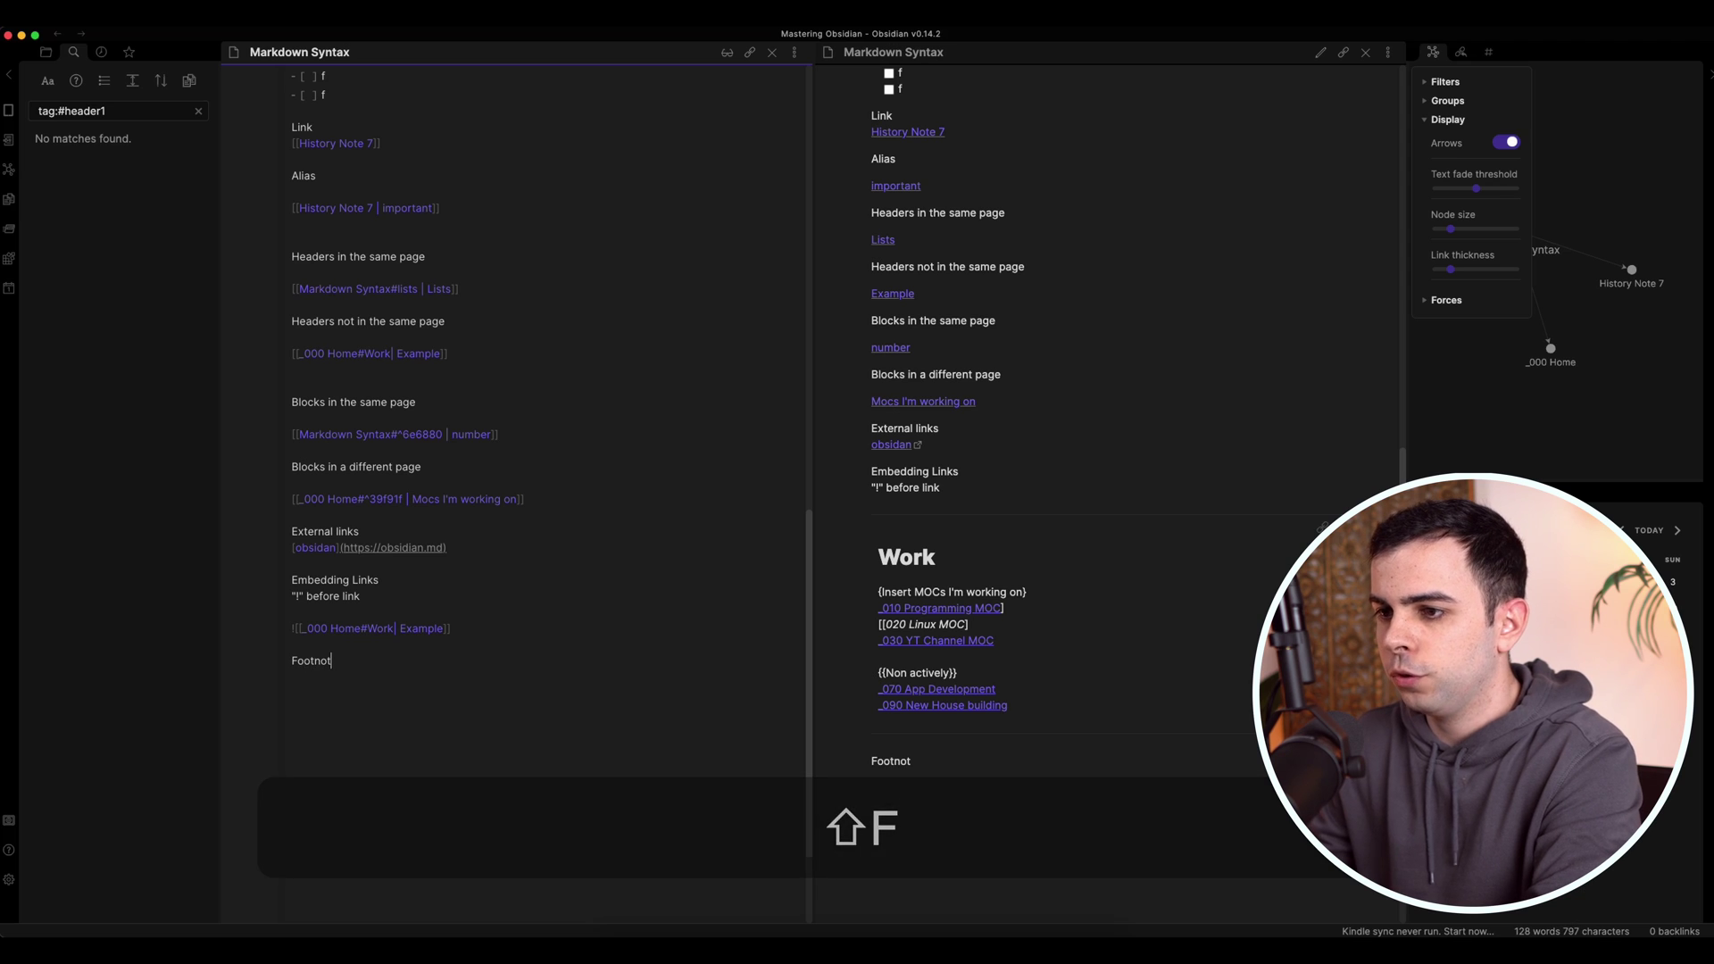
key(Return)
key(Return)
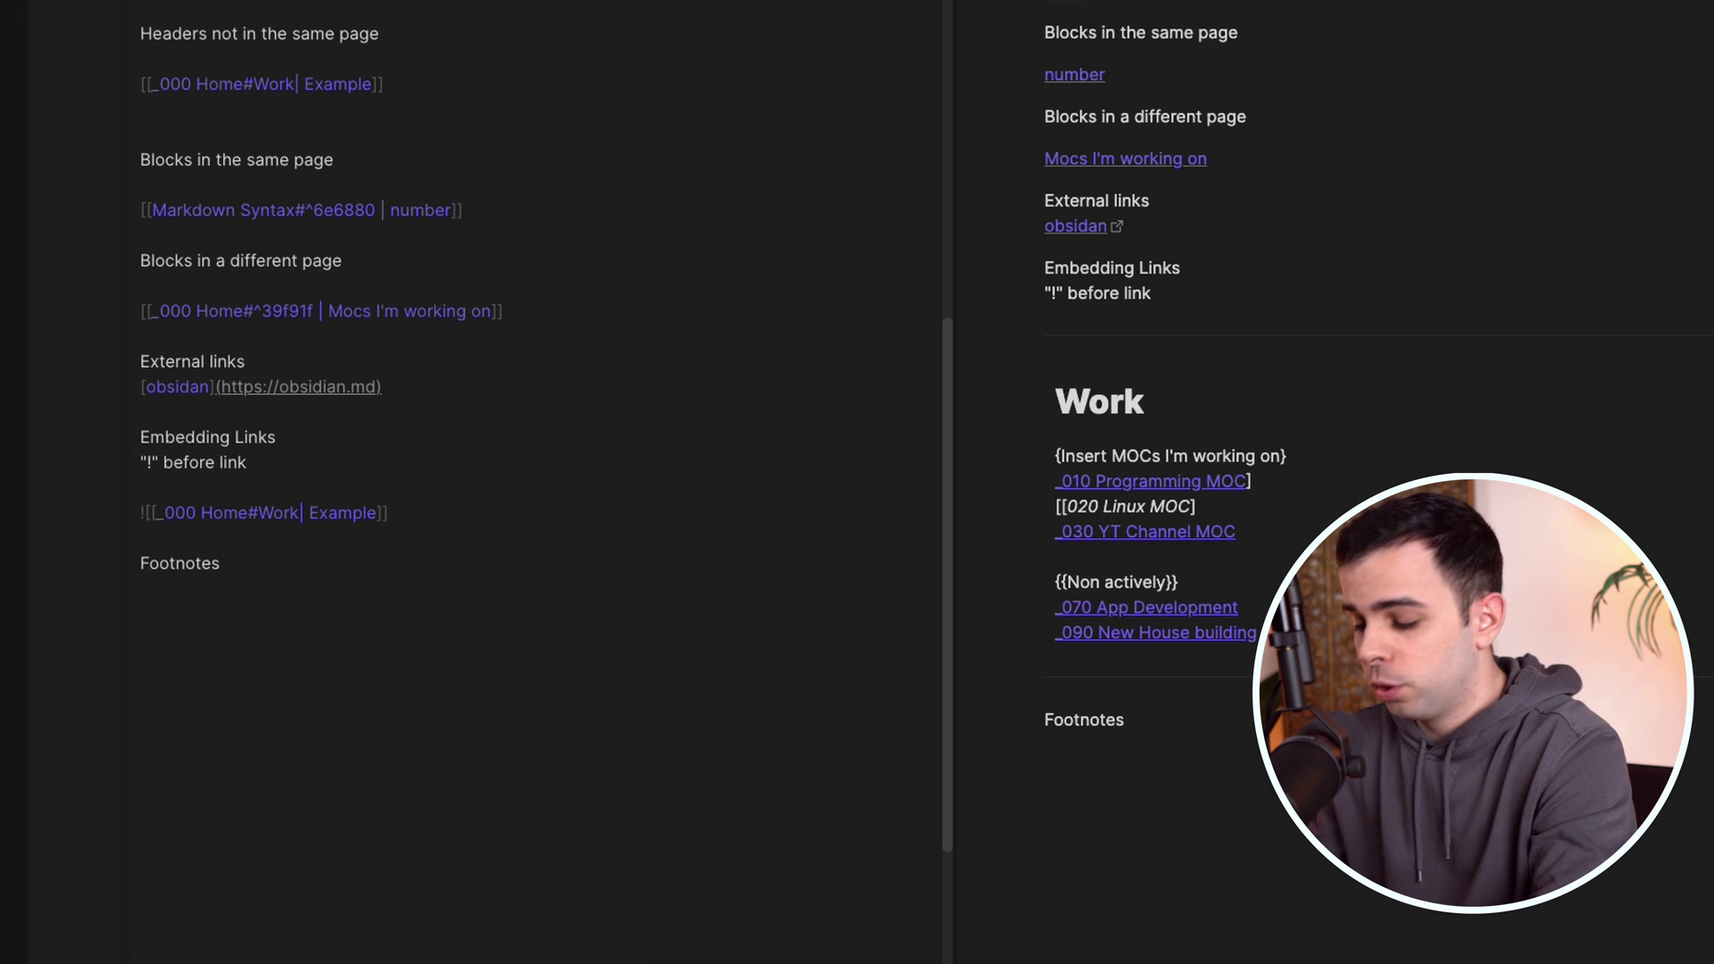
text(This is a footnote )
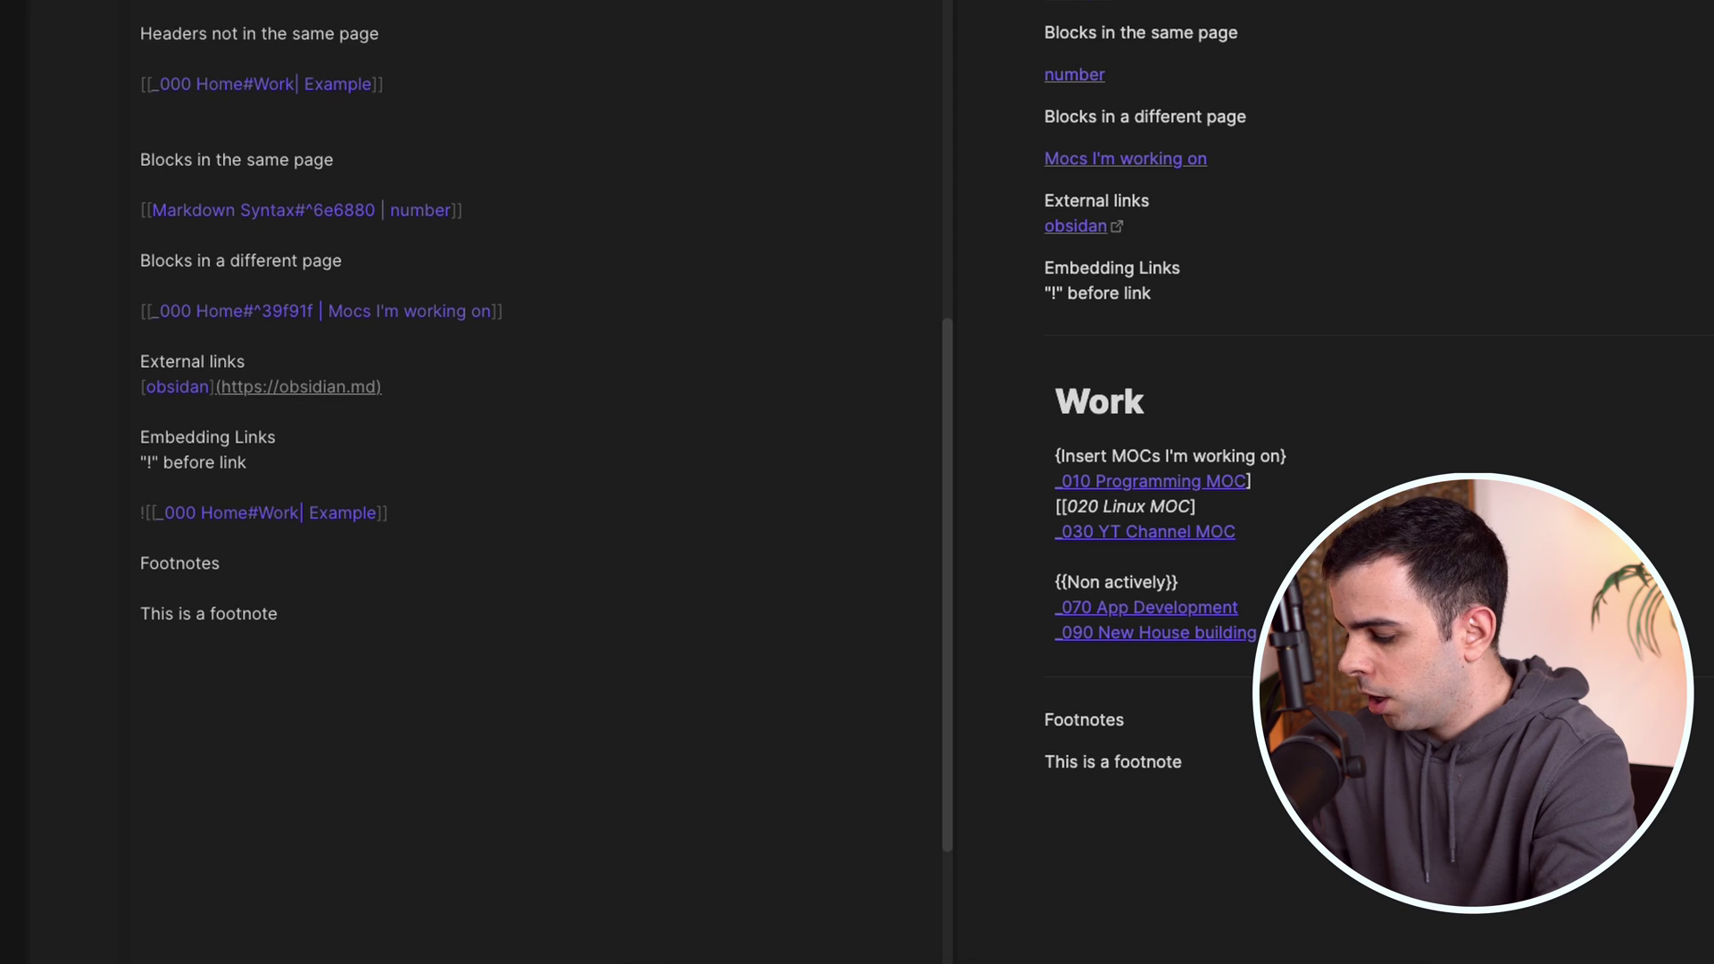
text([)
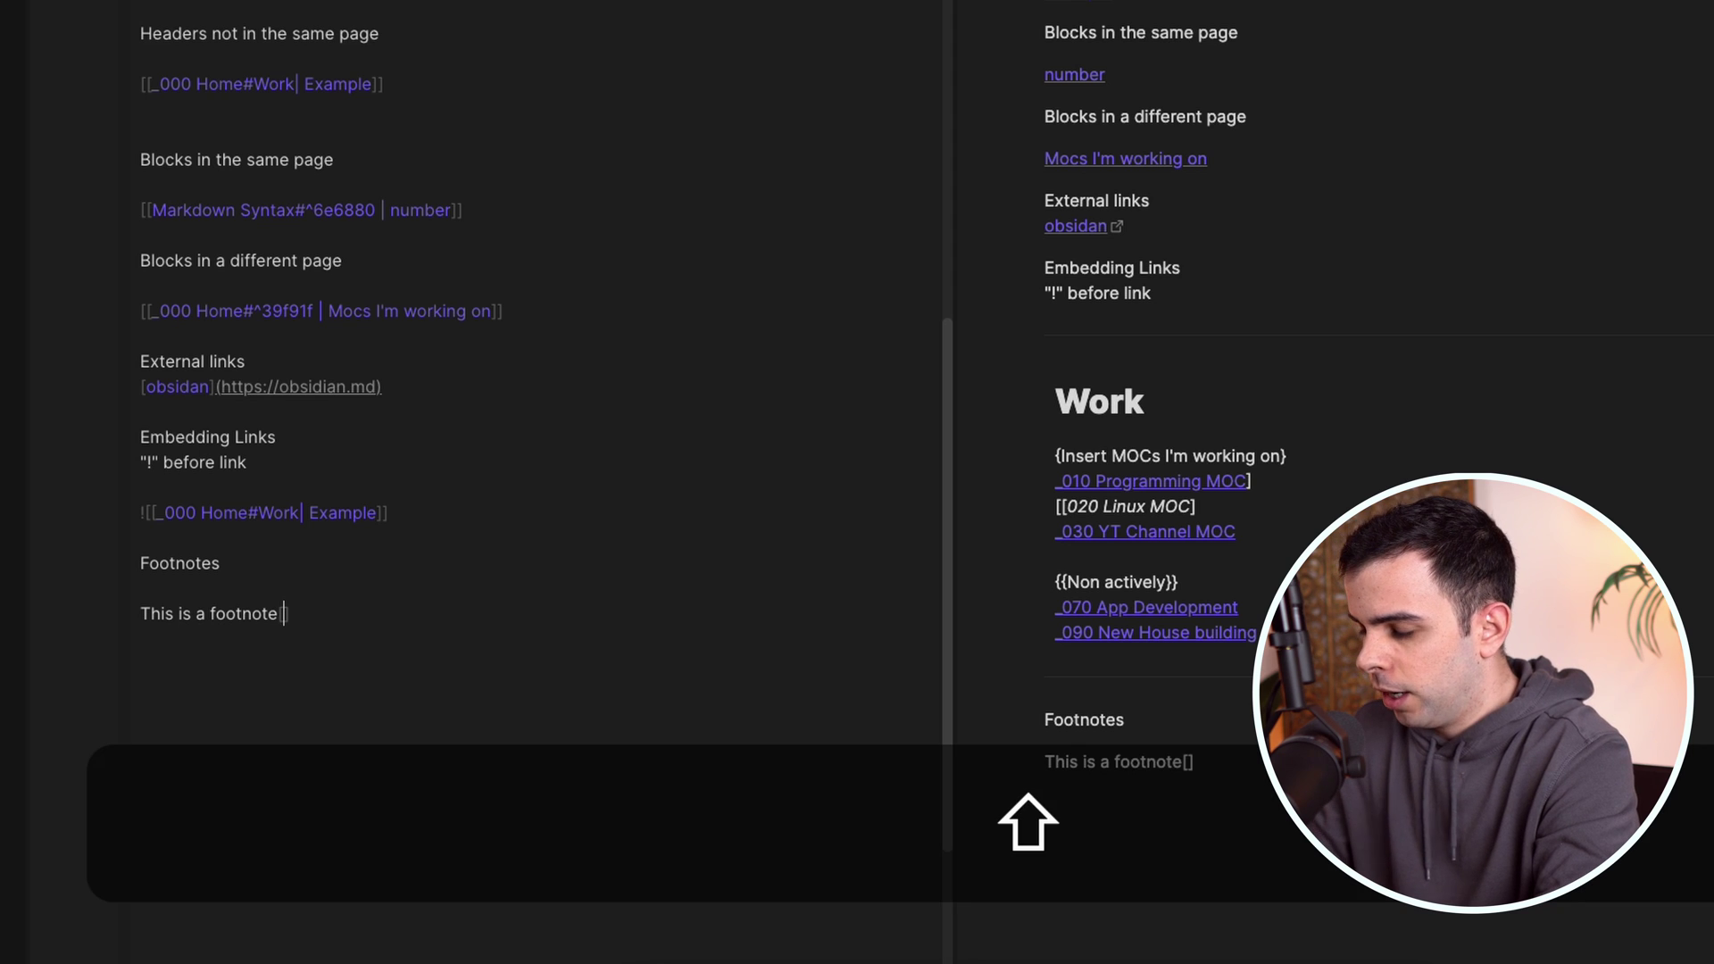
text(^1)
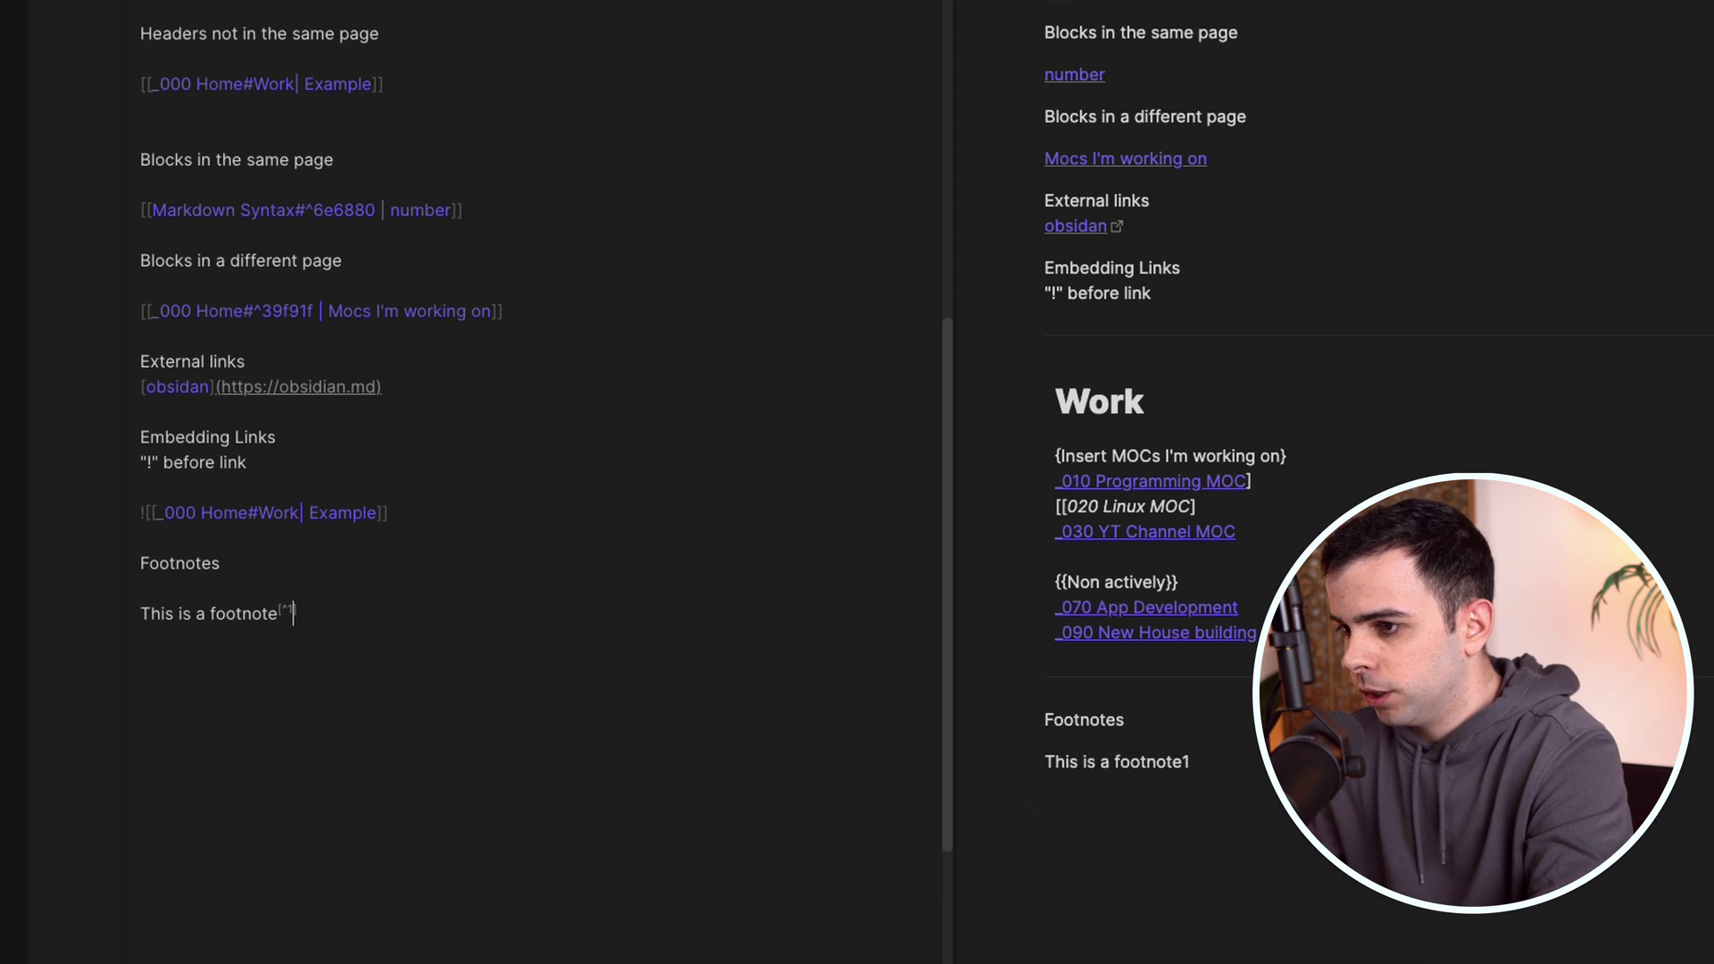
Define footnote [^1] as "Definition of the footnote" a few lines below its reference, and follow its return link in the reading view
key(End)
key(Return)
key(Return)
key(Return)
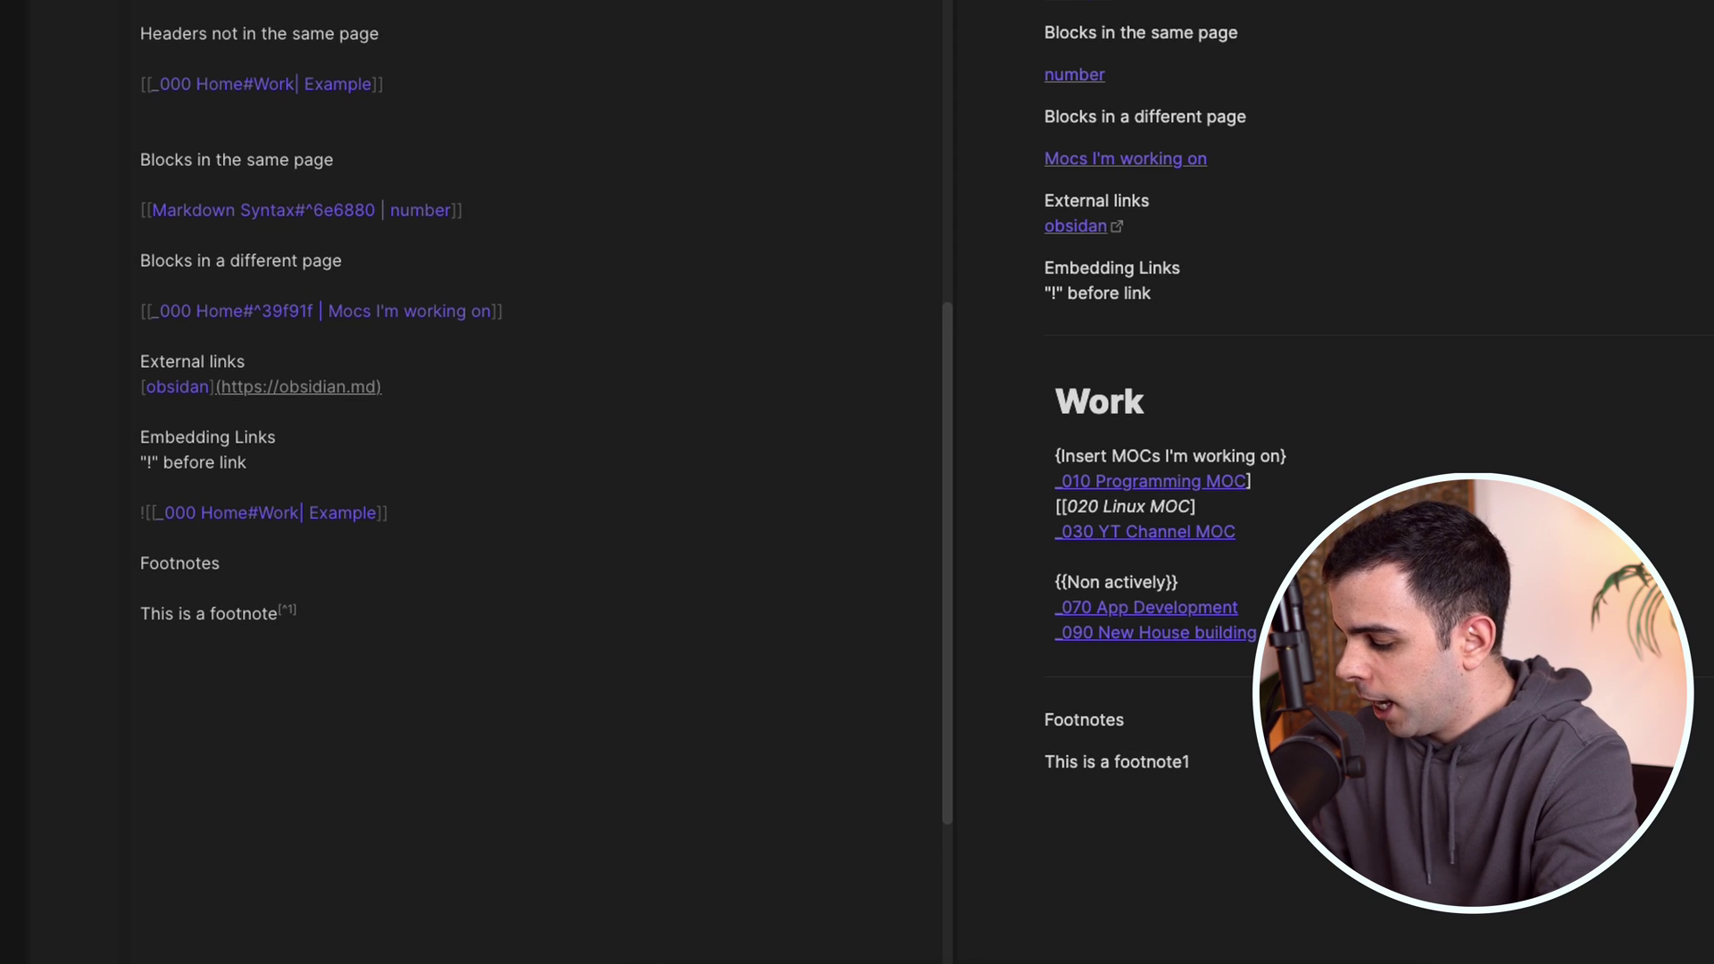
text([^1)
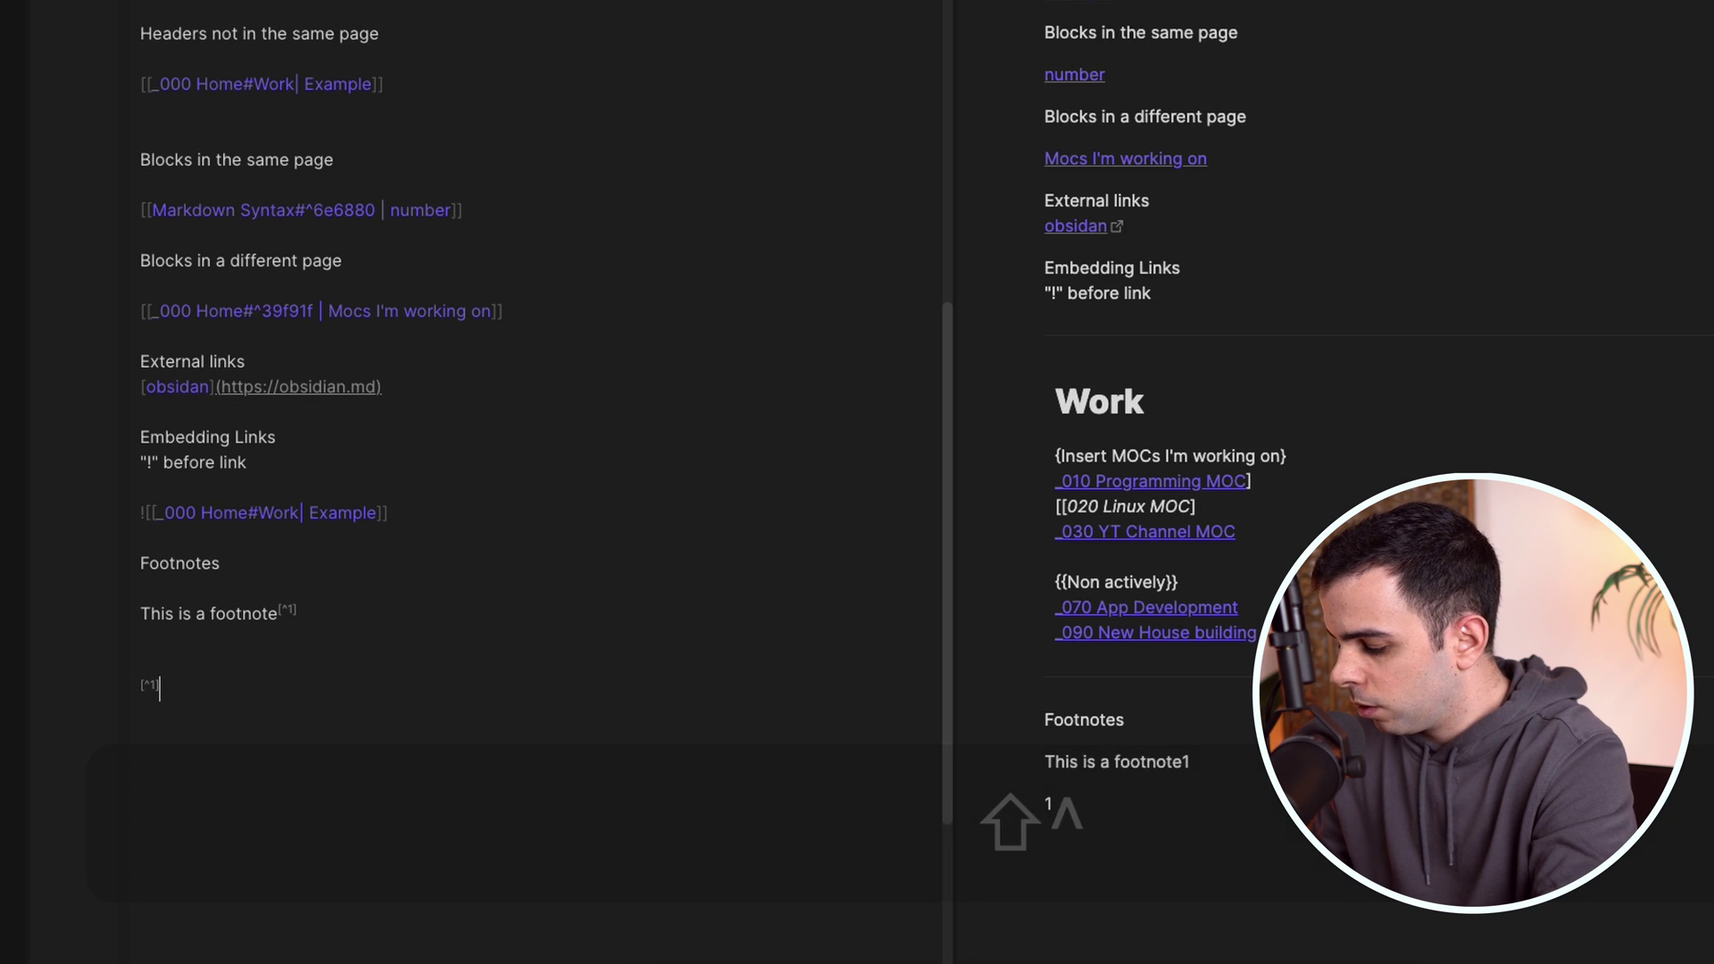
text(]: )
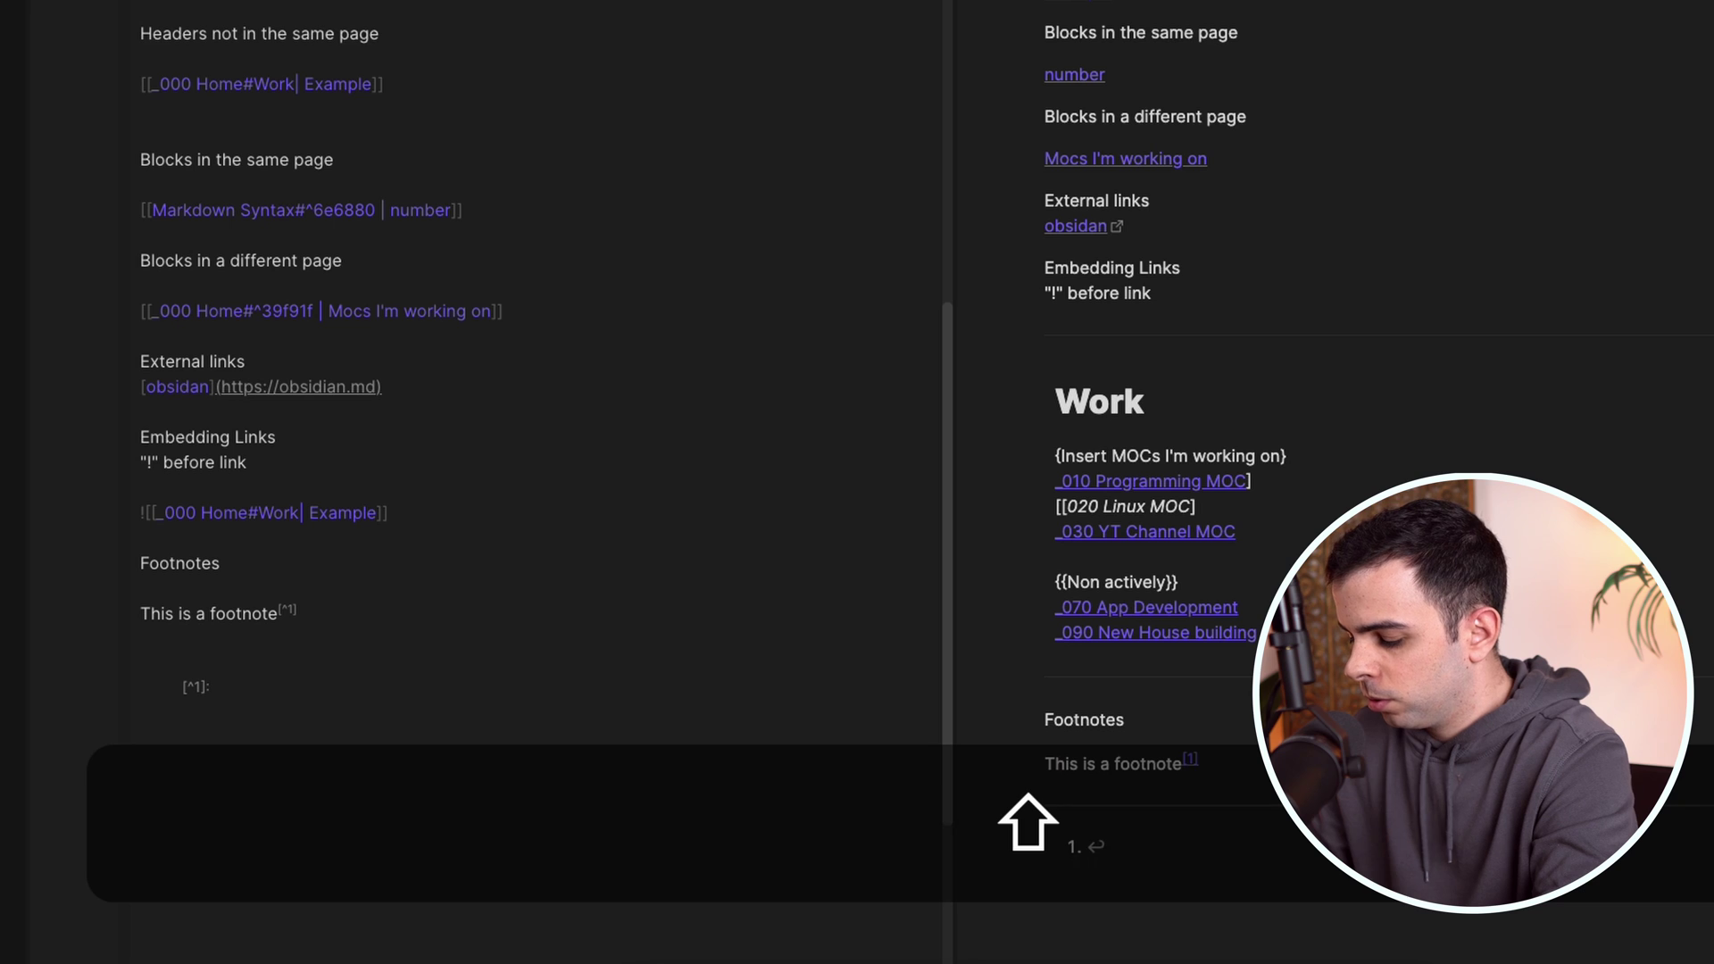
text(Definition of the footnote)
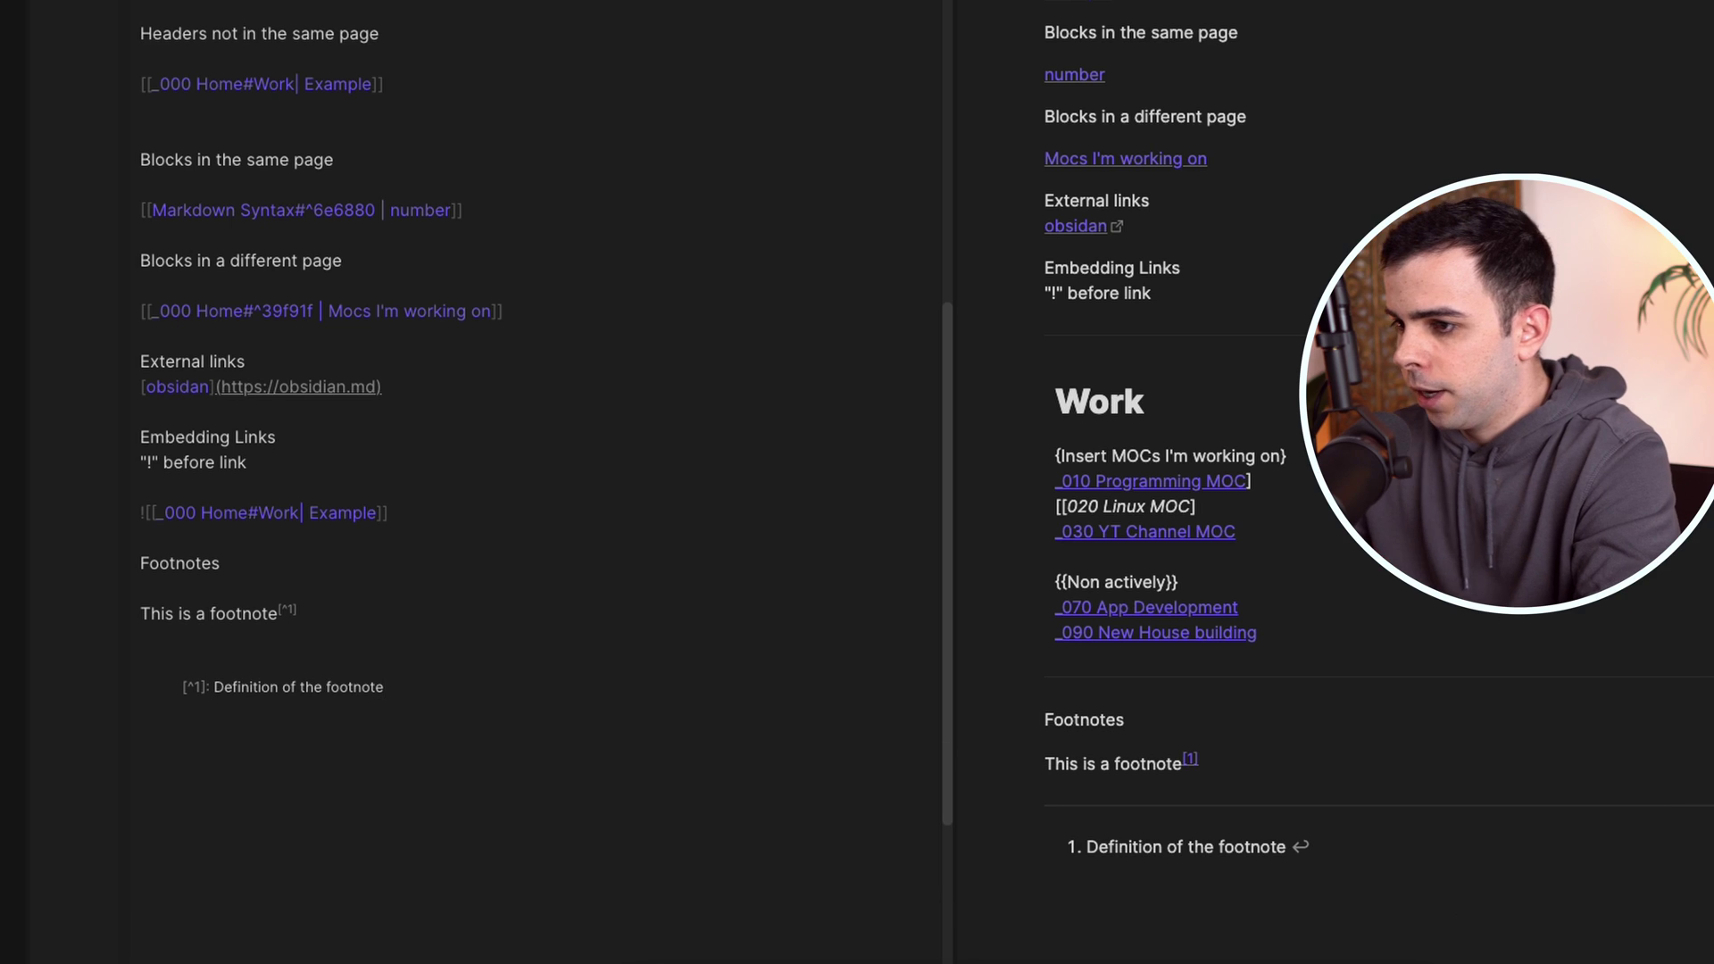
scroll(1290, 536, down, 1)
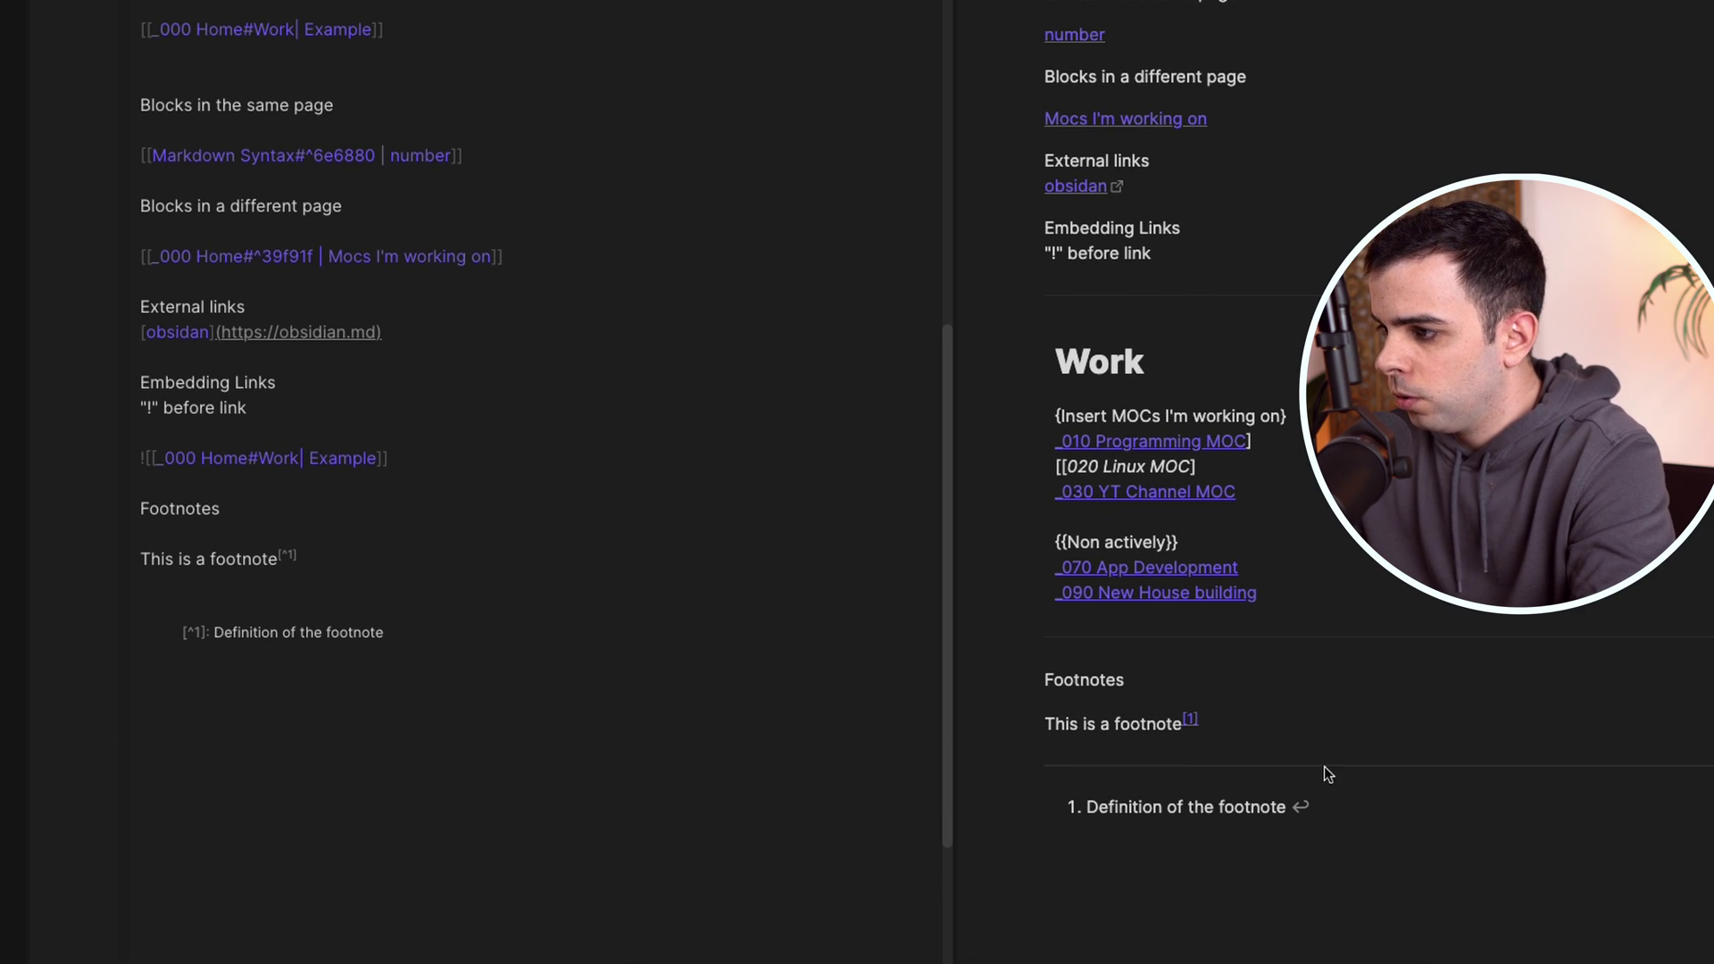
click(1302, 808)
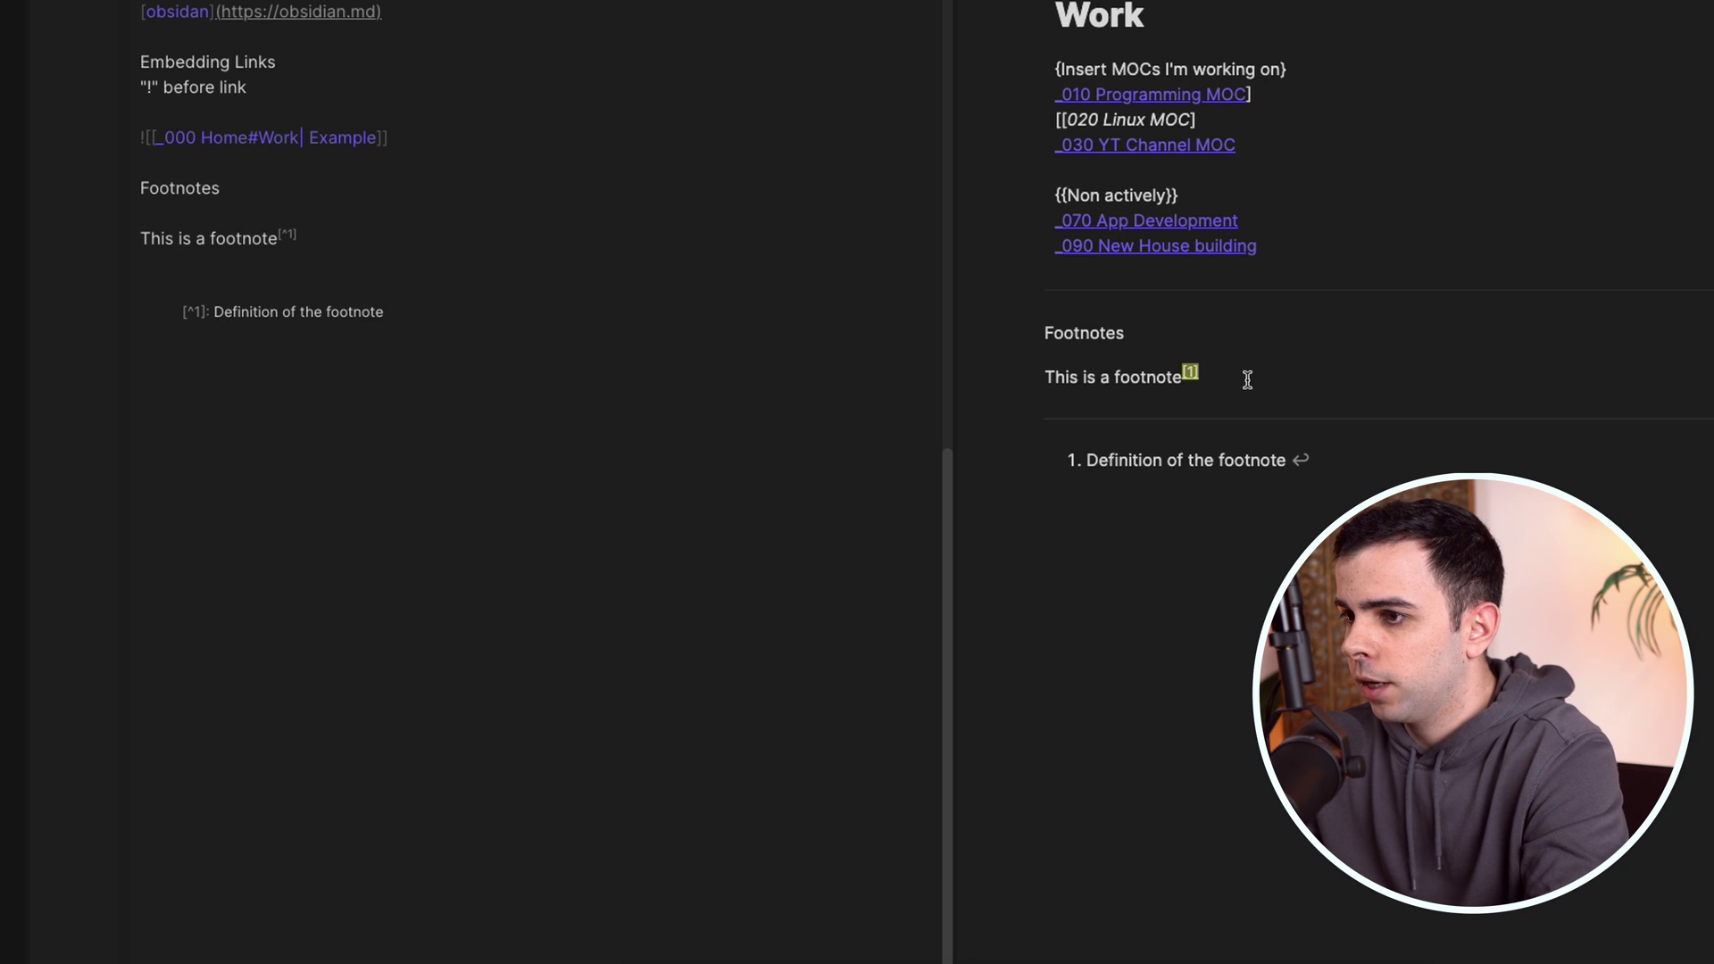
Move the "This is a footnote[^1]" line from the Footnotes section to the empty line between the History Note 7 link and "Alias"
scroll(643, 482, up, 5)
click(280, 507)
shift+click(115, 495)
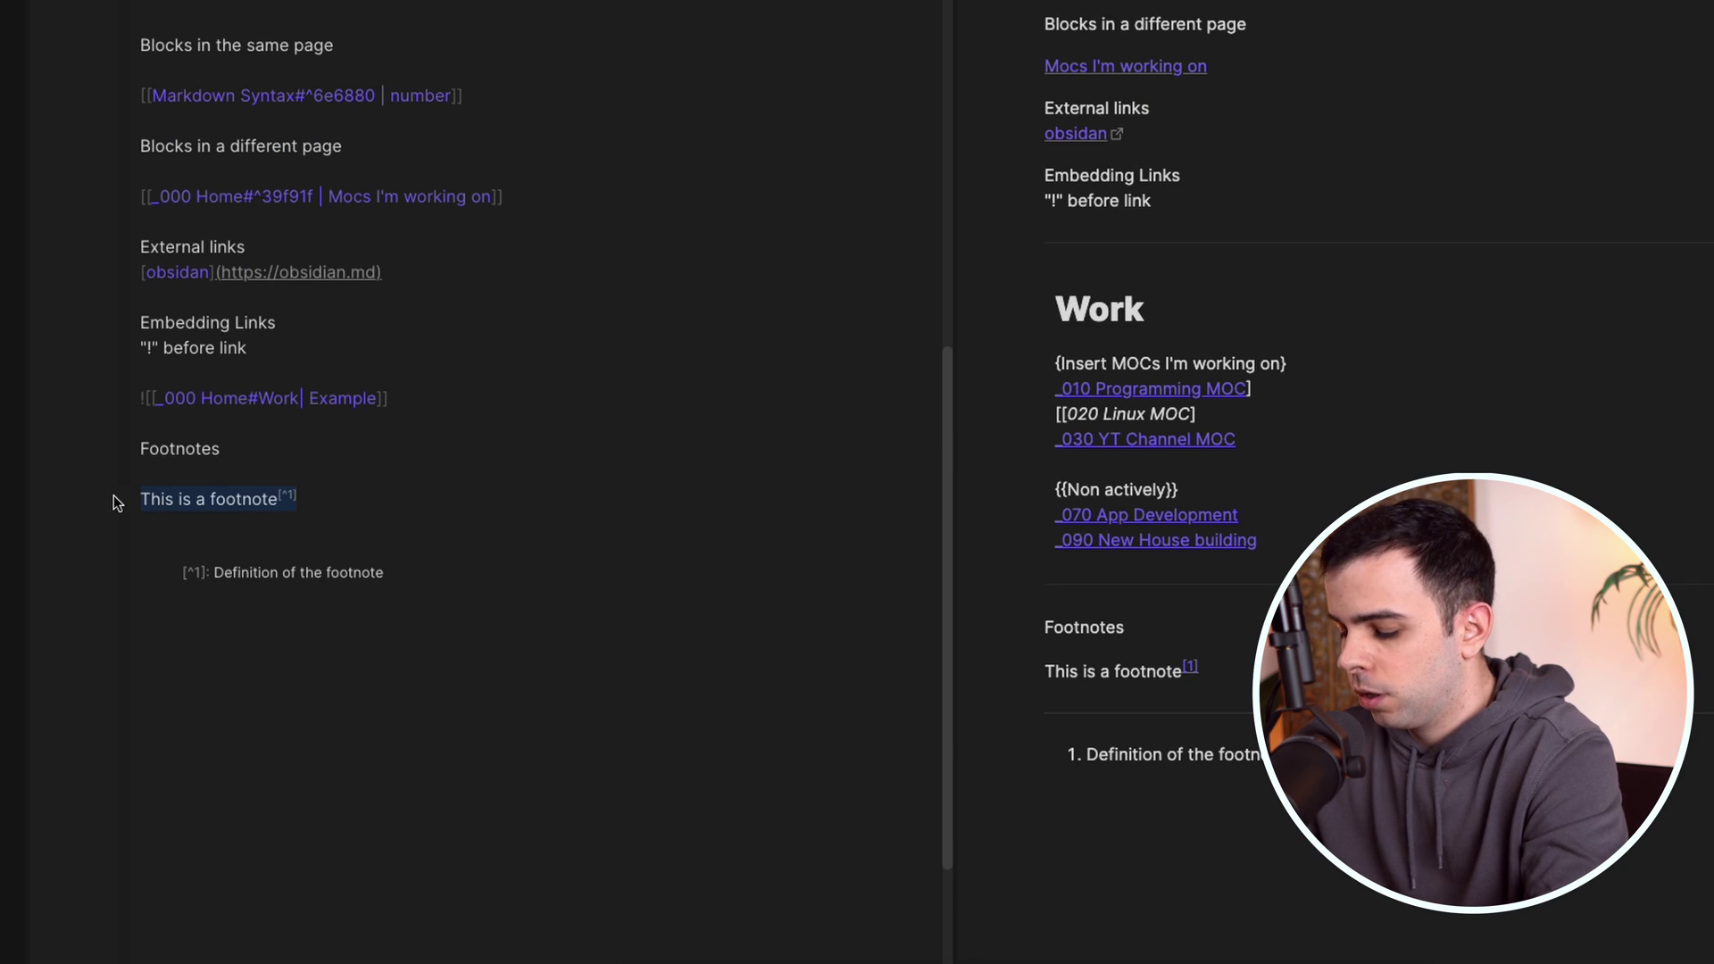
key(super+c)
key(BackSpace)
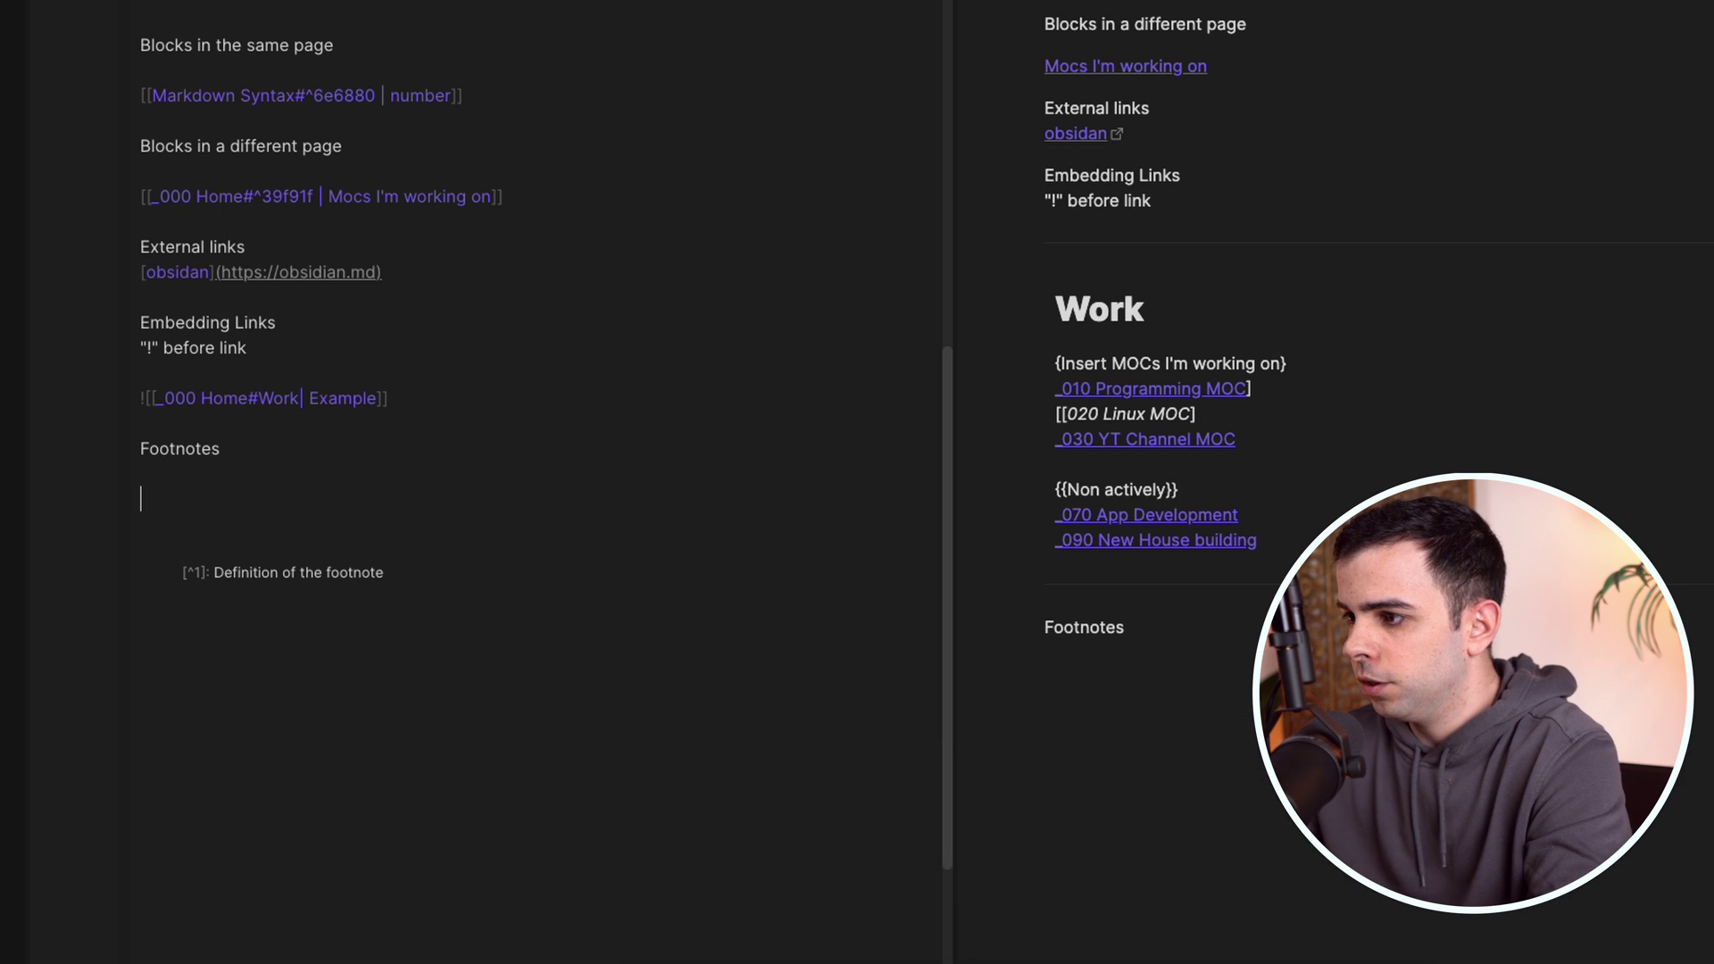
scroll(197, 257, up, 10)
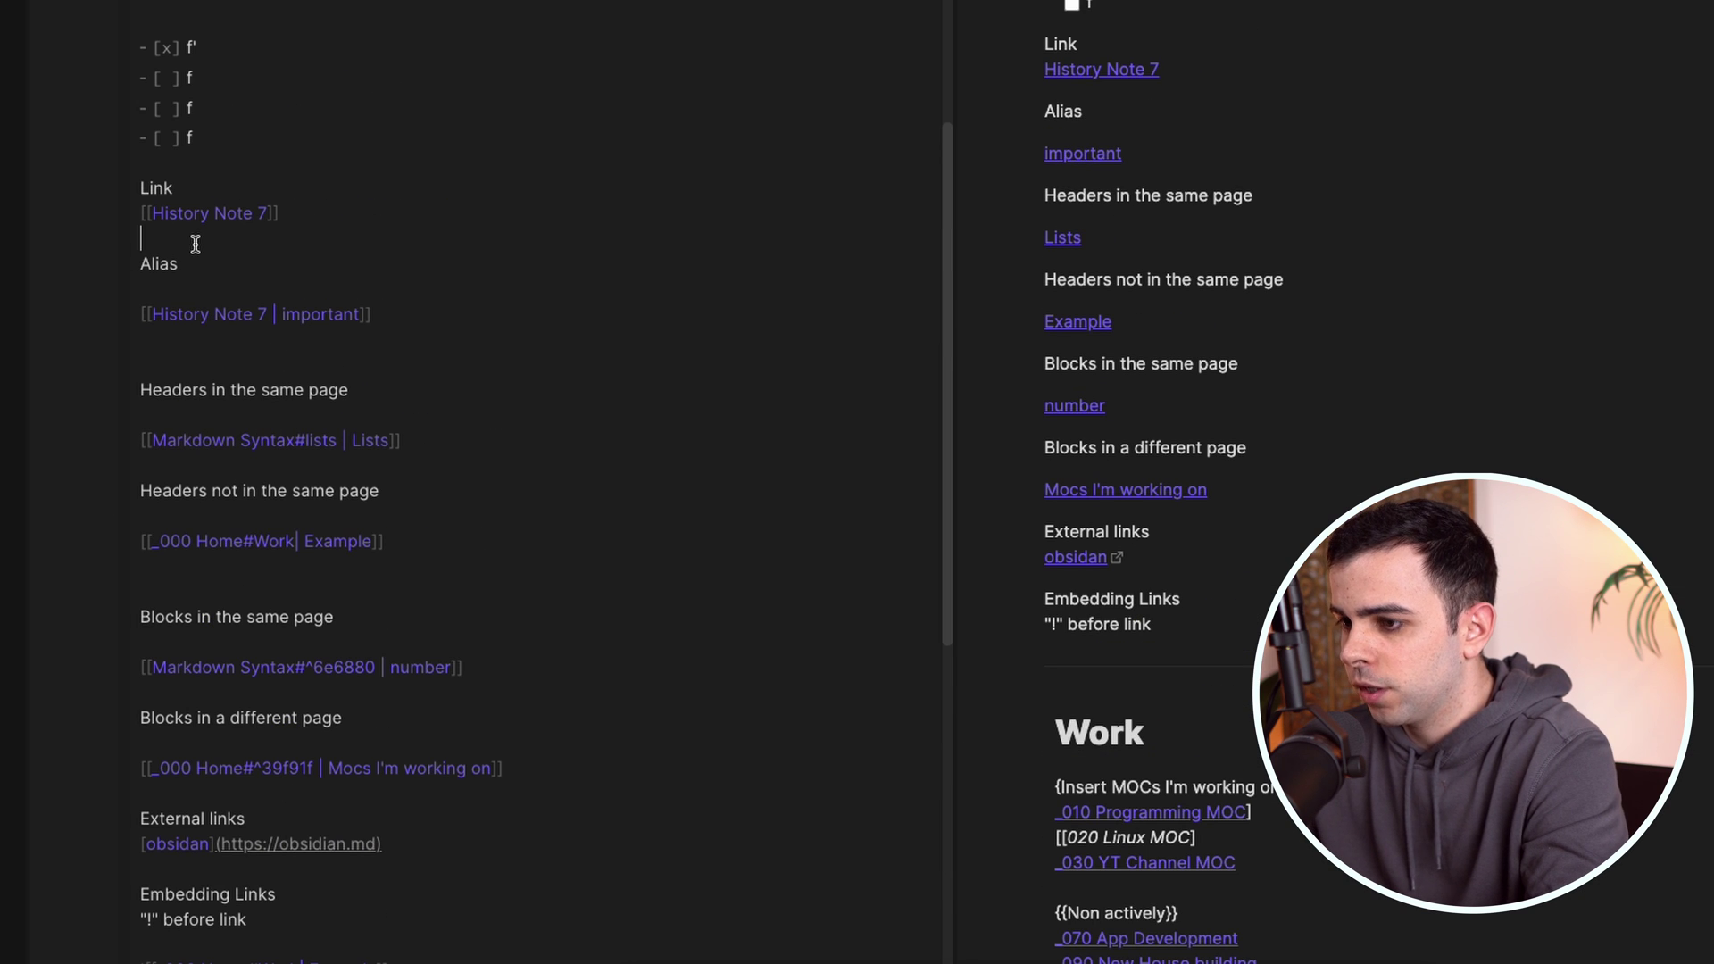
key(super+v)
Examine where the moved footnote reference and its definition appear in the source and the reading view
scroll(1138, 336, down, 10)
drag(1351, 261, 1018, 259)
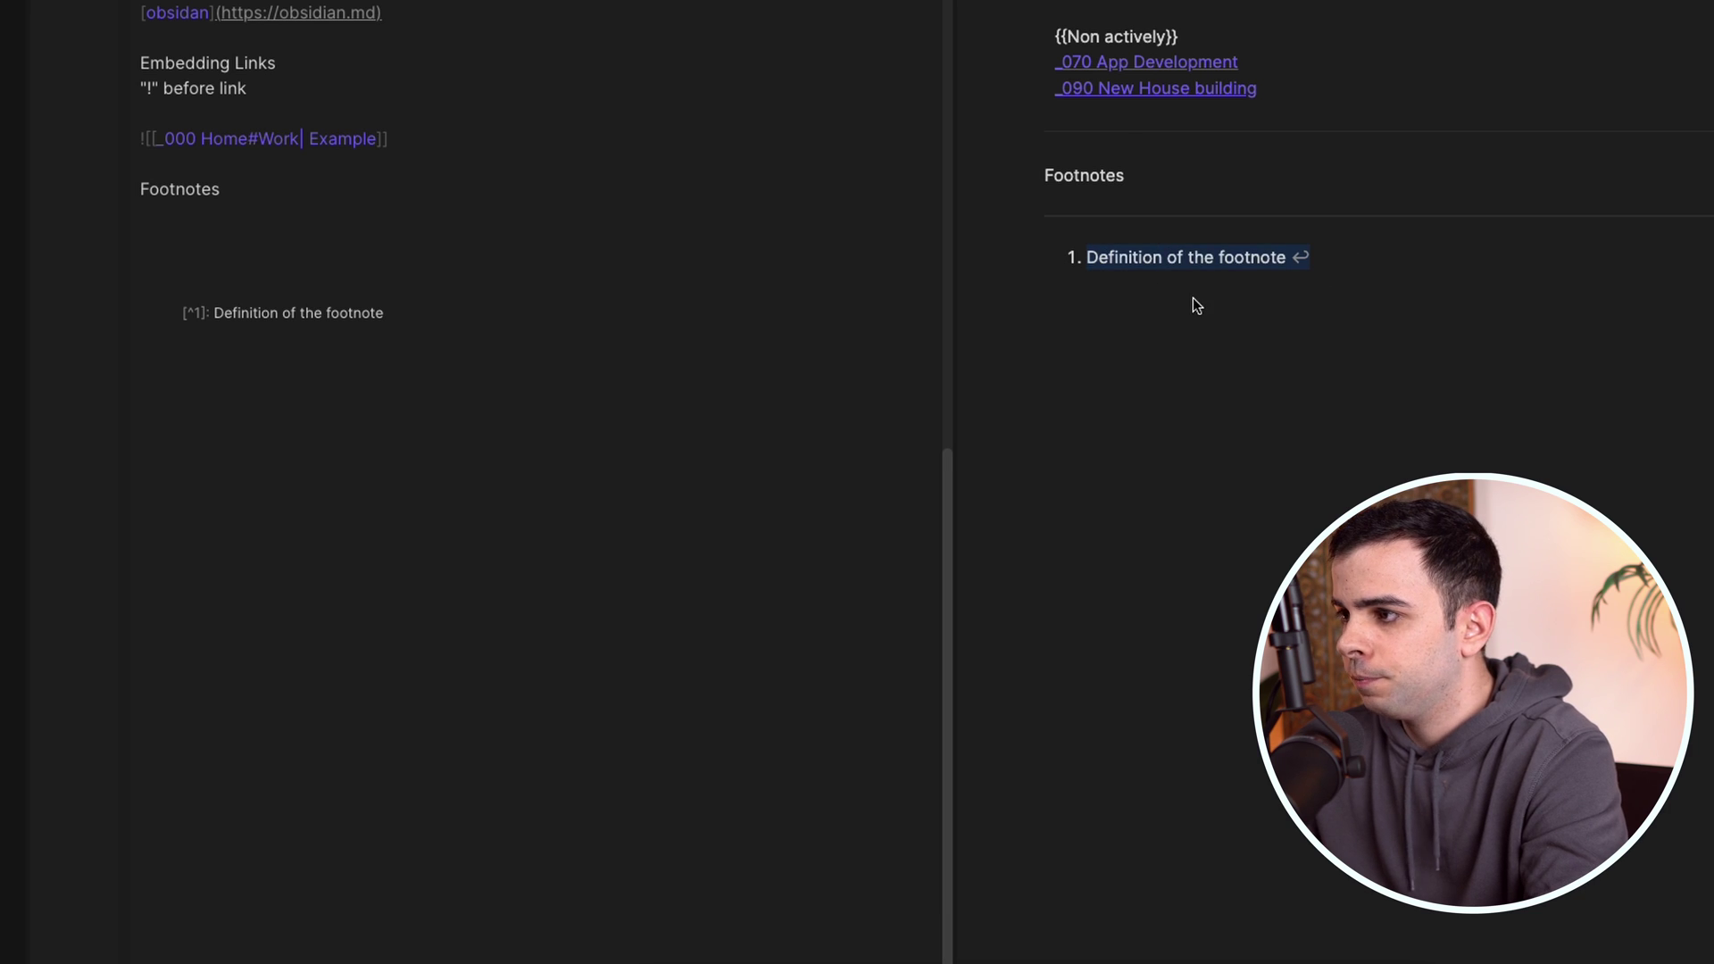
scroll(808, 347, up, 6)
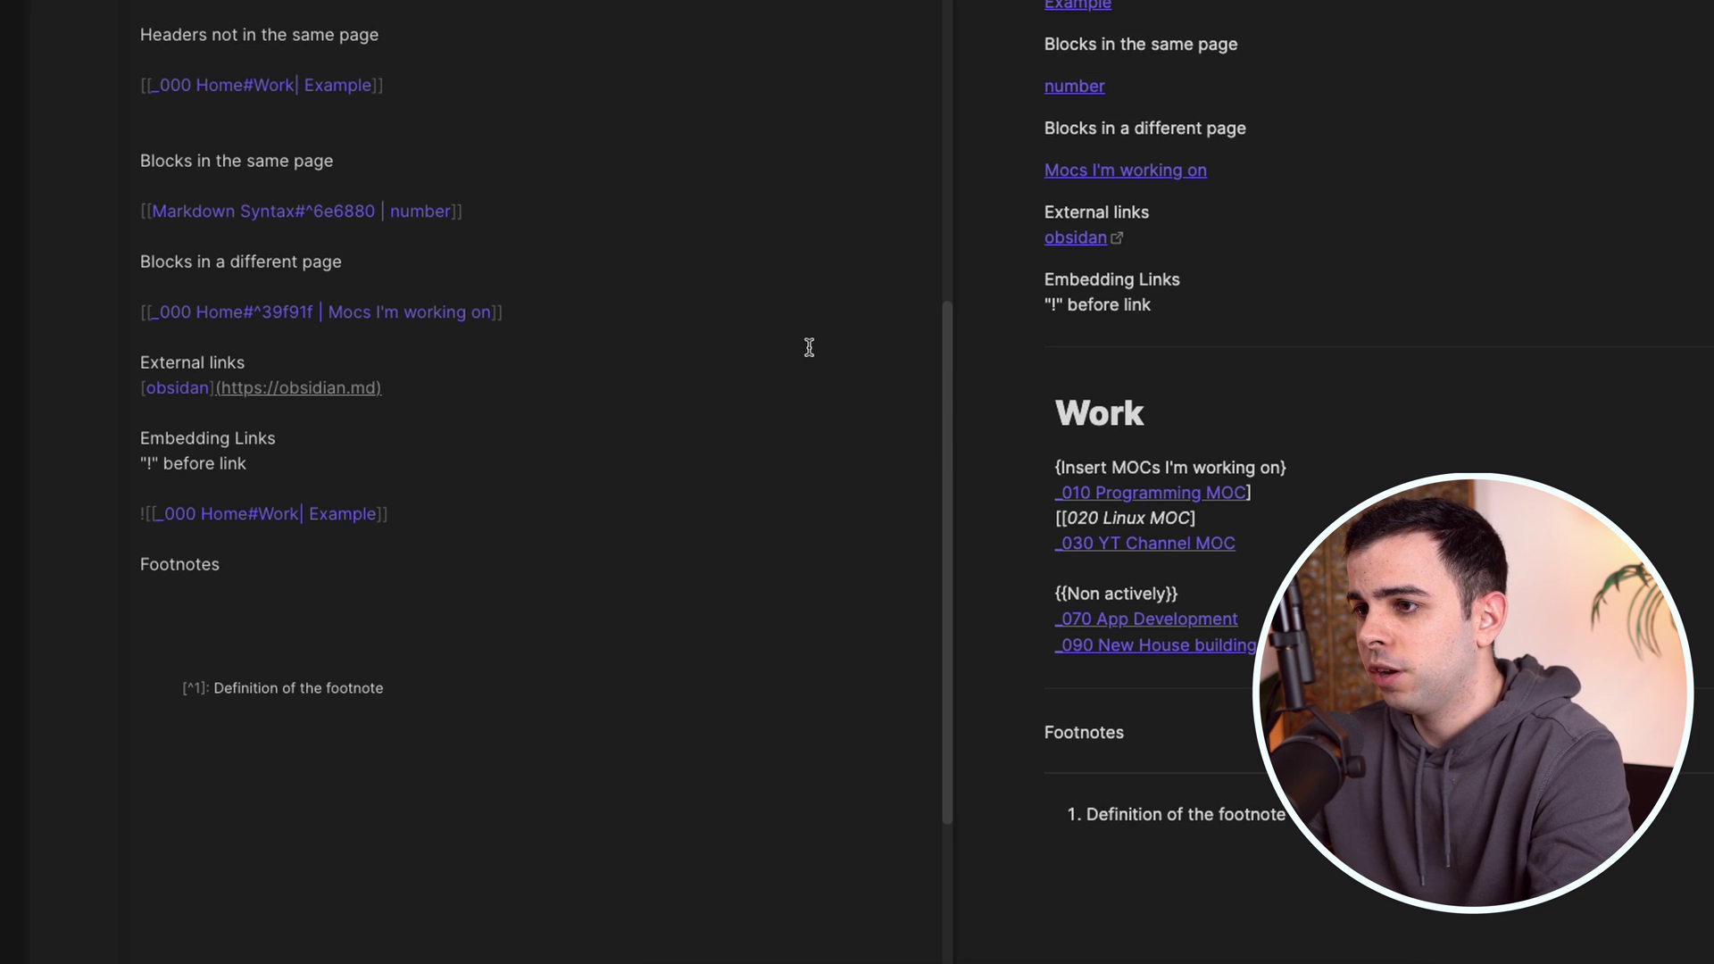
scroll(808, 347, up, 1)
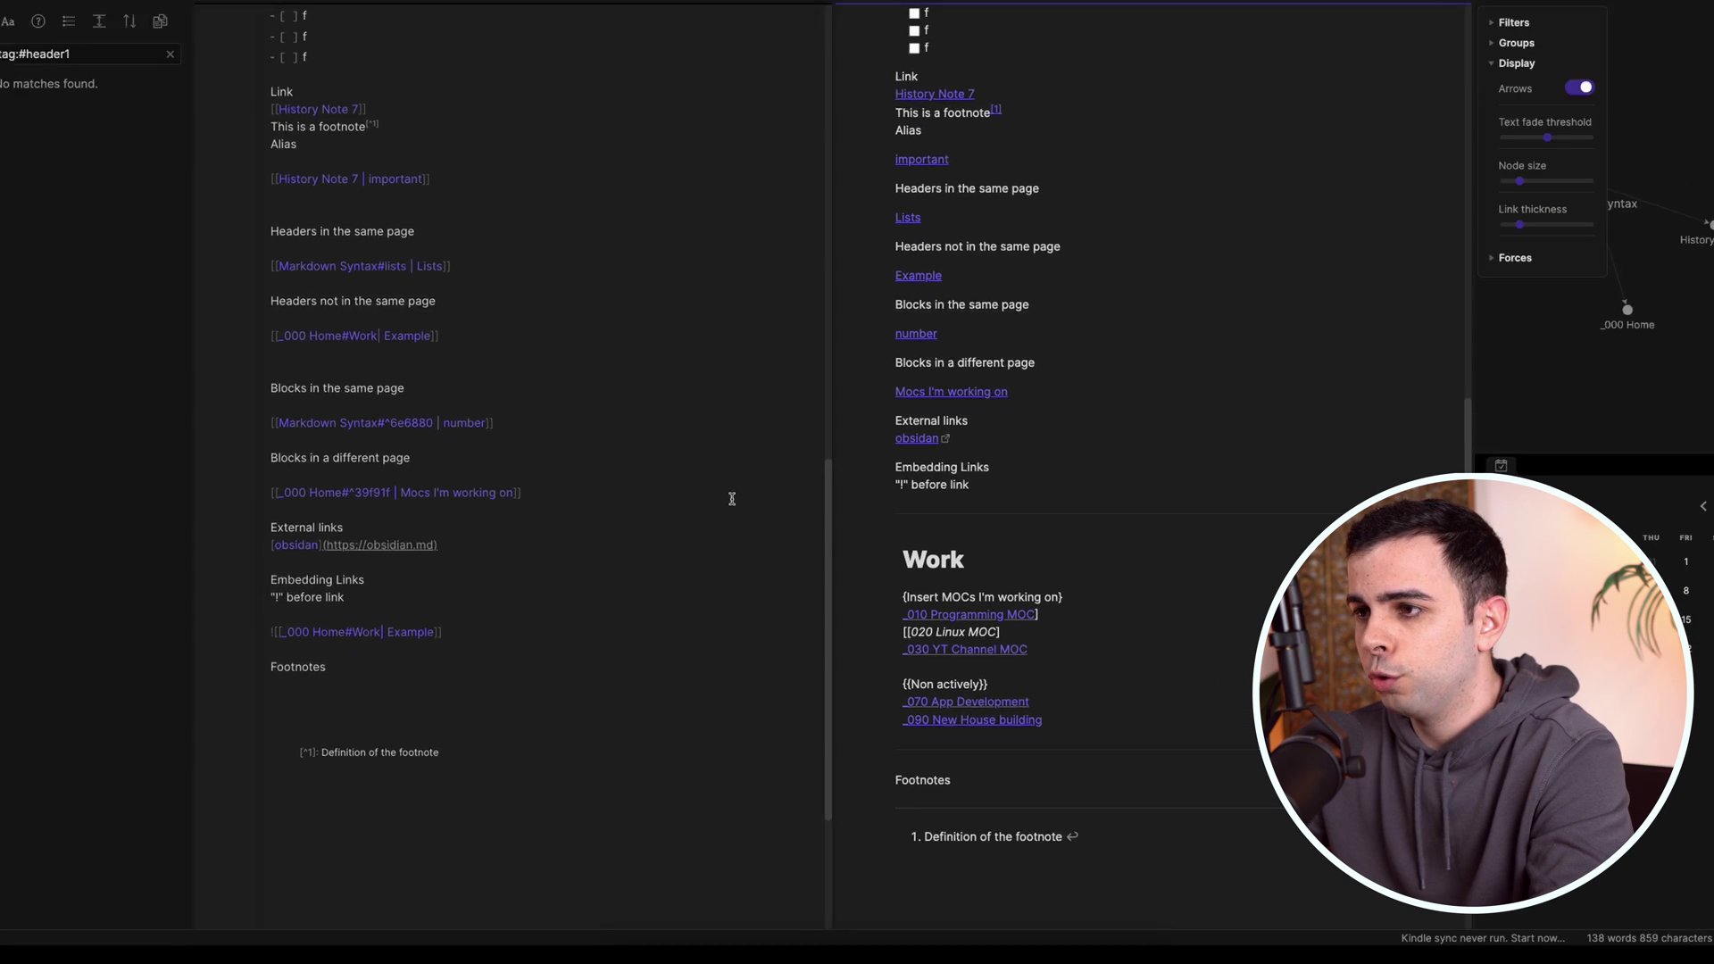
scroll(826, 357, up, 2)
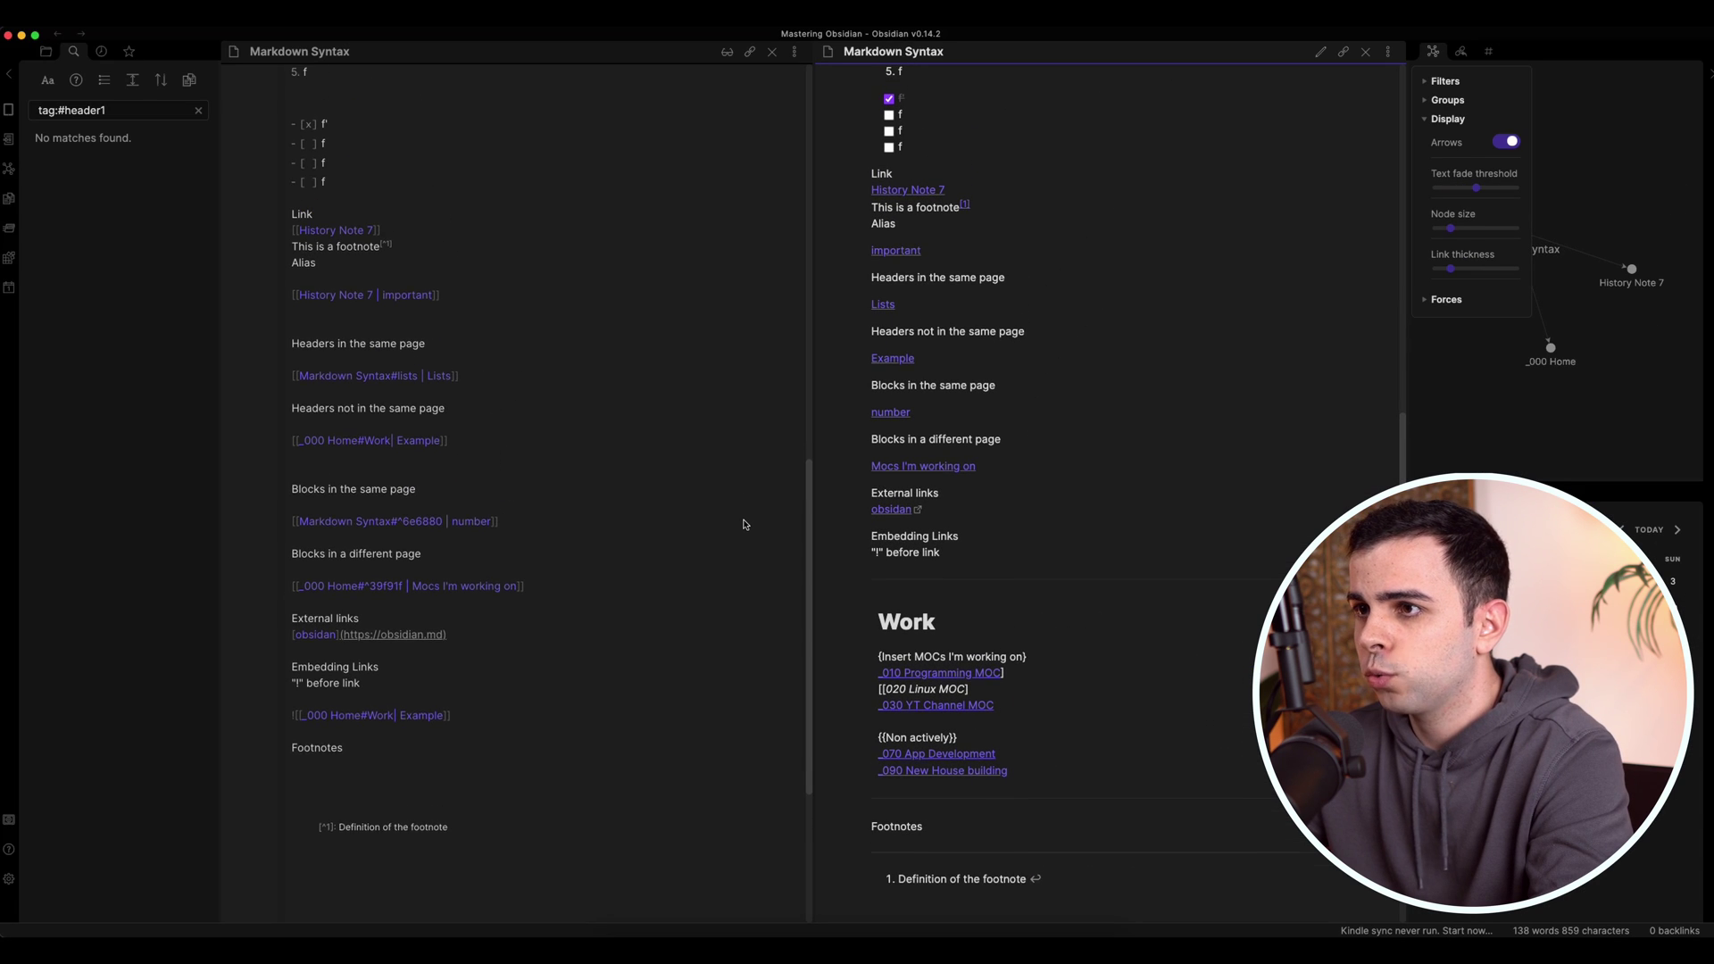
scroll(733, 514, up, 1)
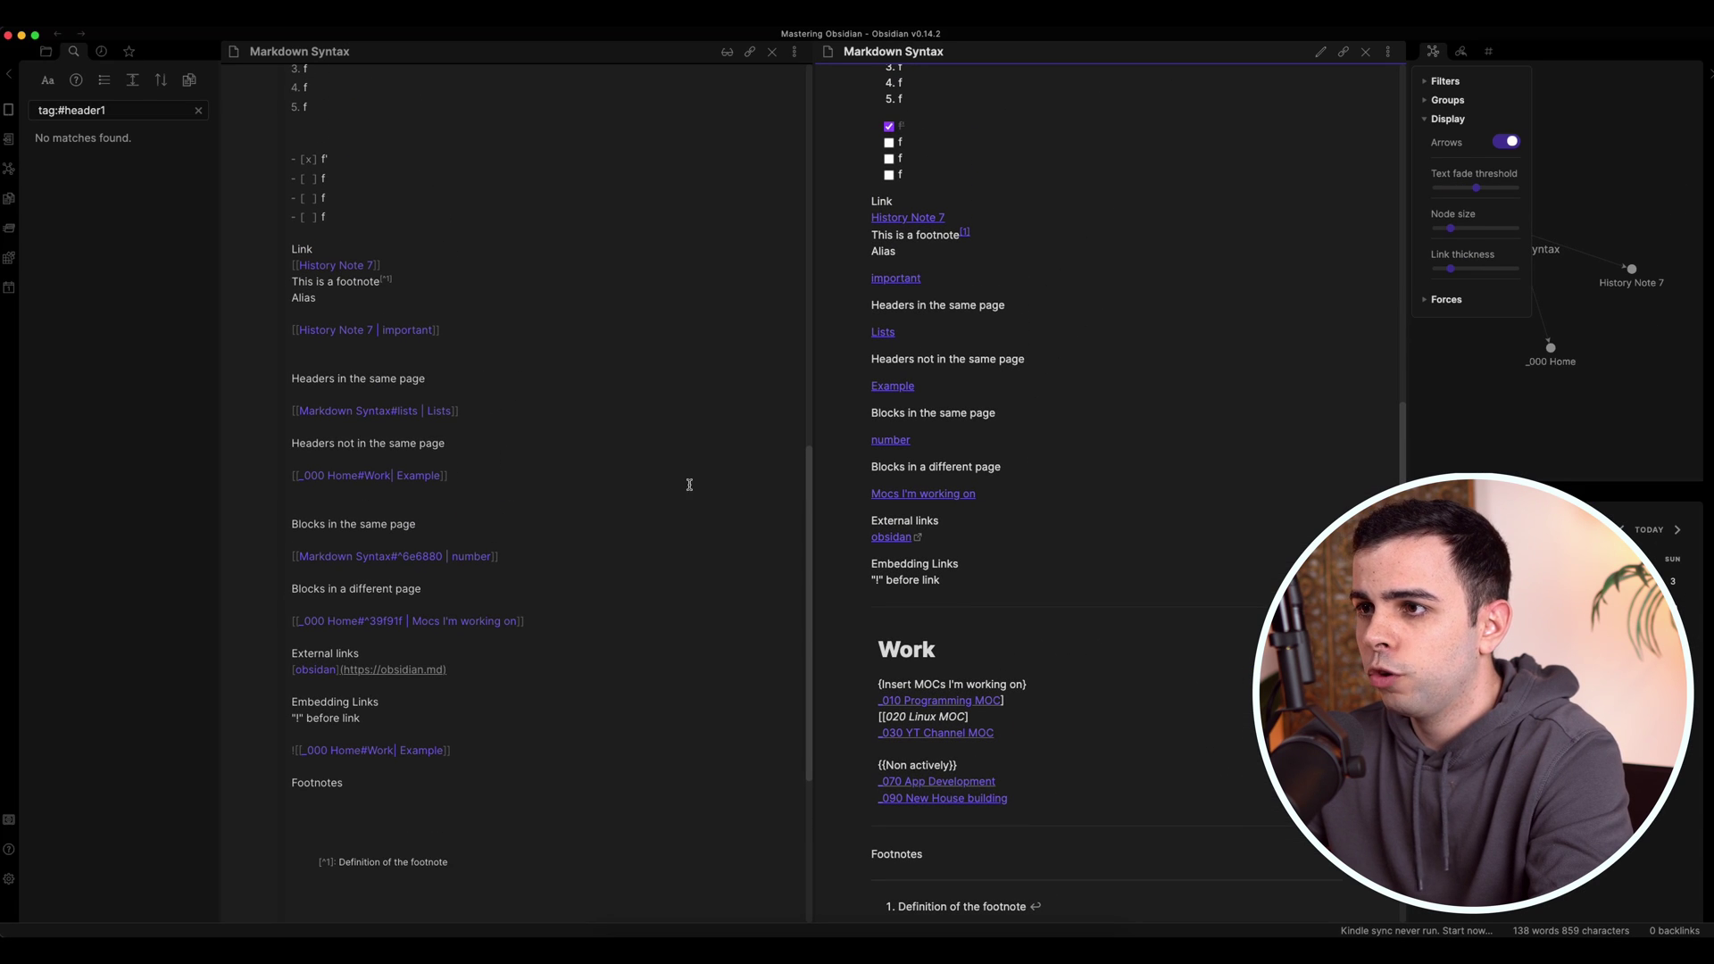
click(369, 288)
scroll(429, 299, up, 5)
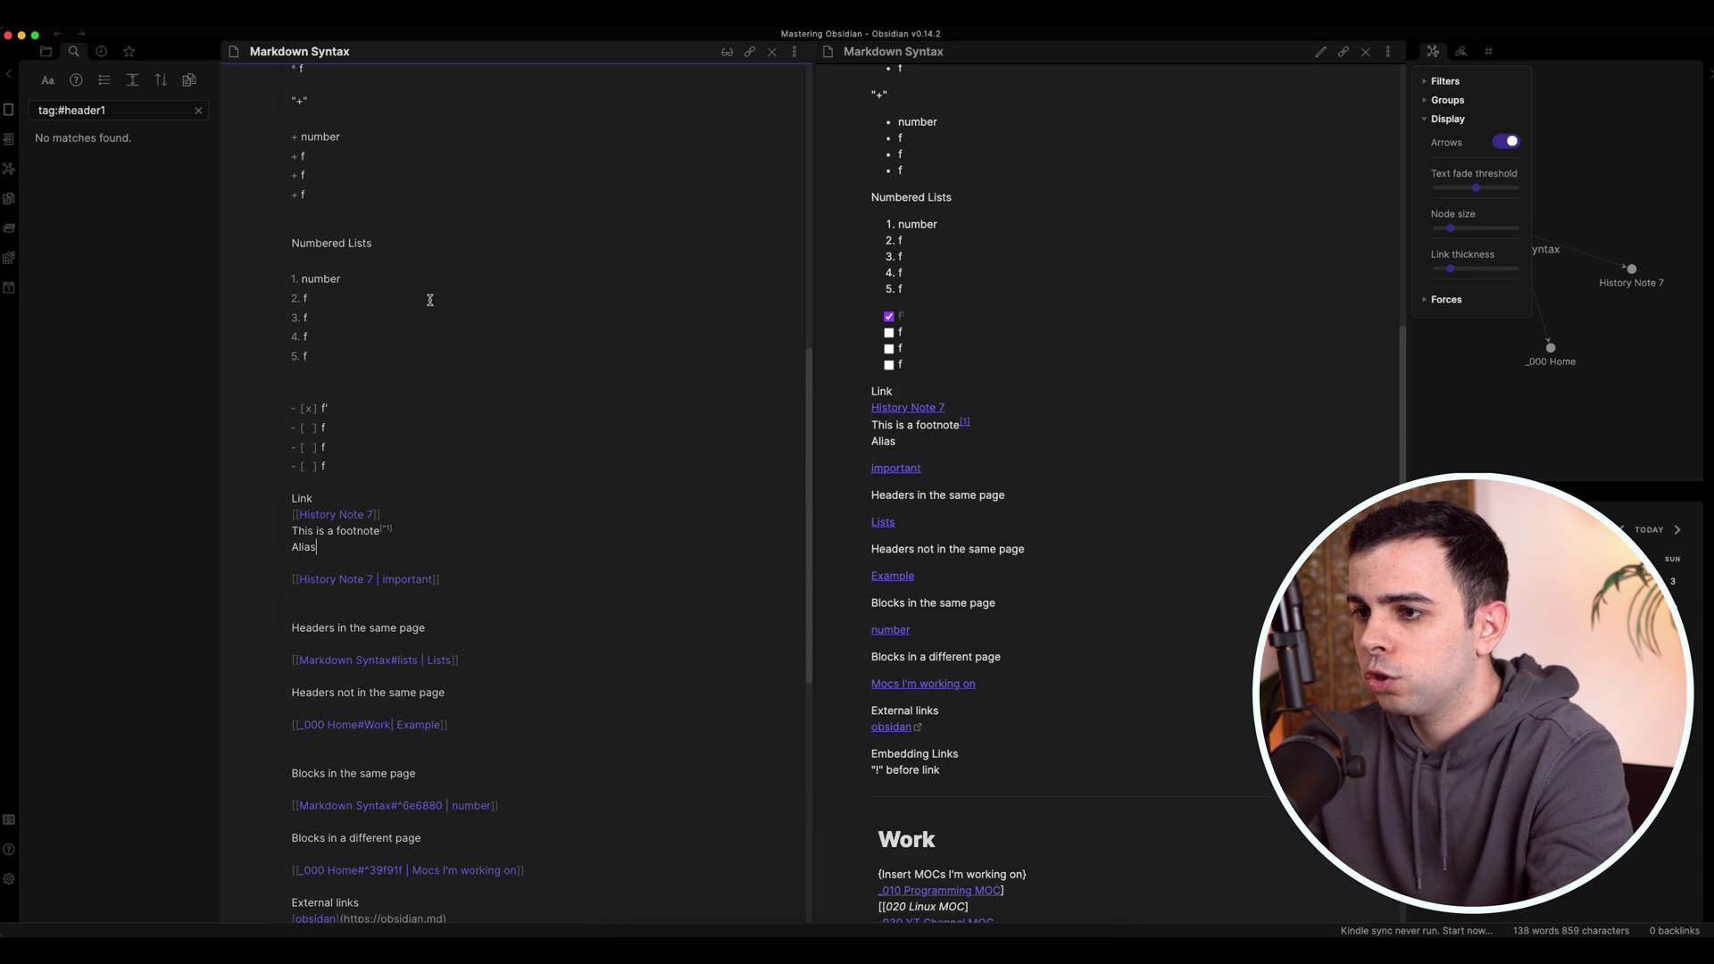
scroll(450, 352, up, 1)
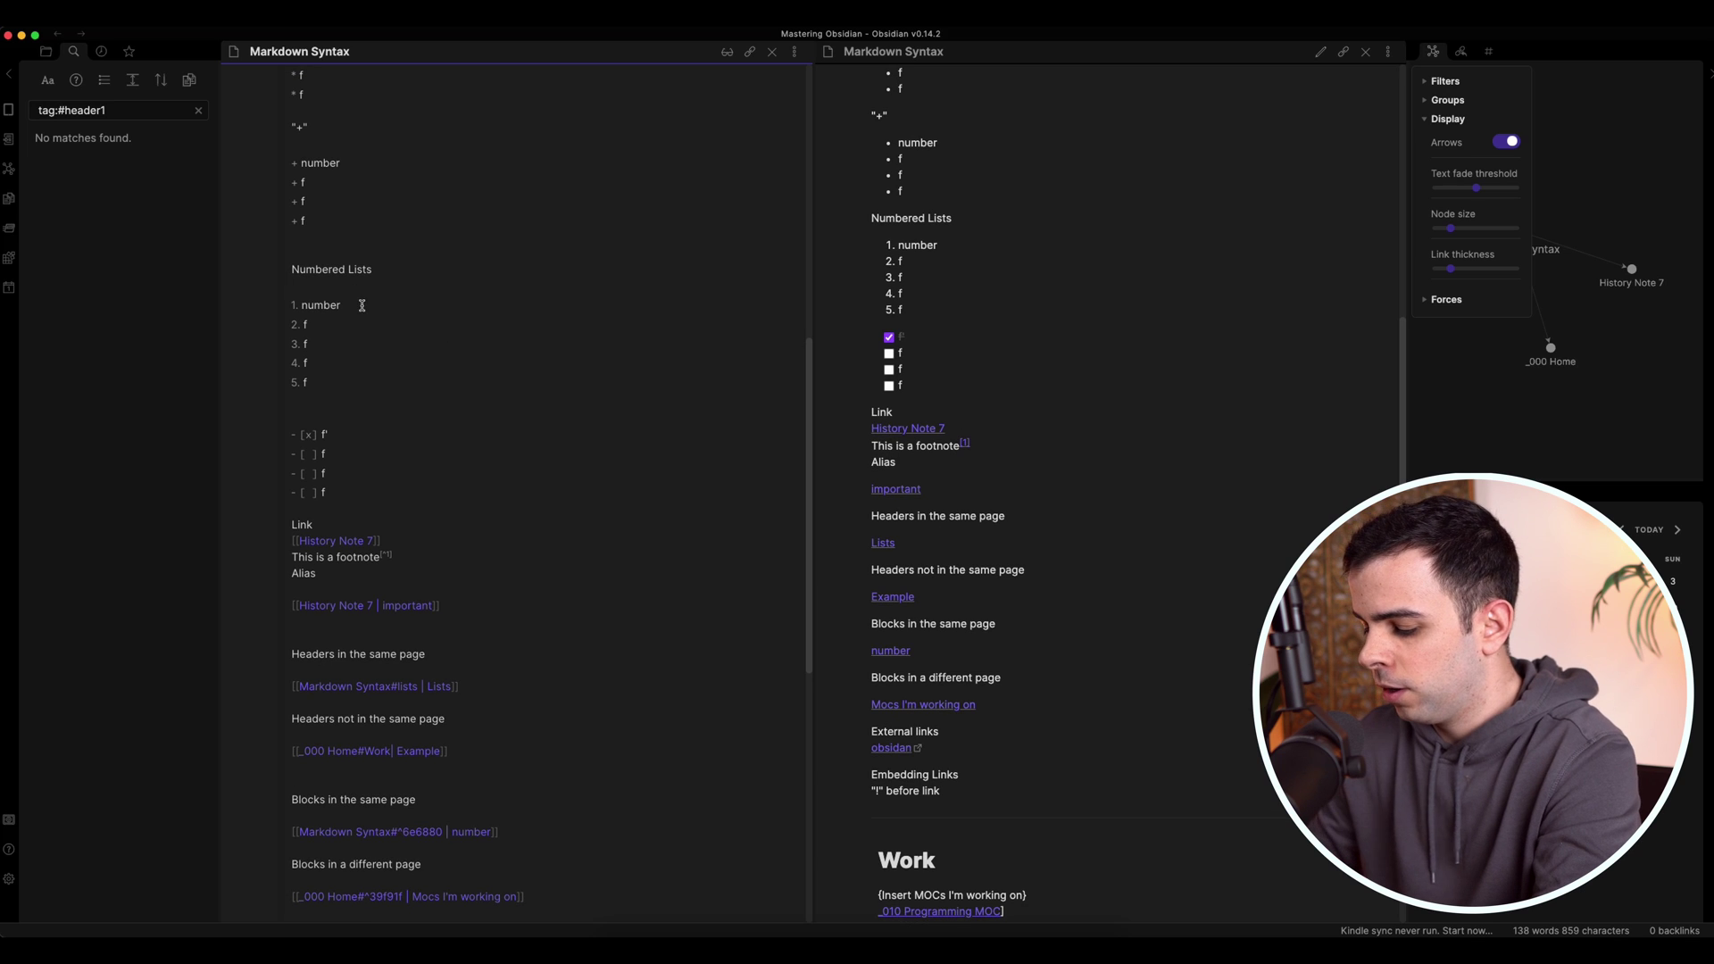
Add the line "This is another footnote[^2]" directly below the "Numbered Lists" label
text(This is n=)
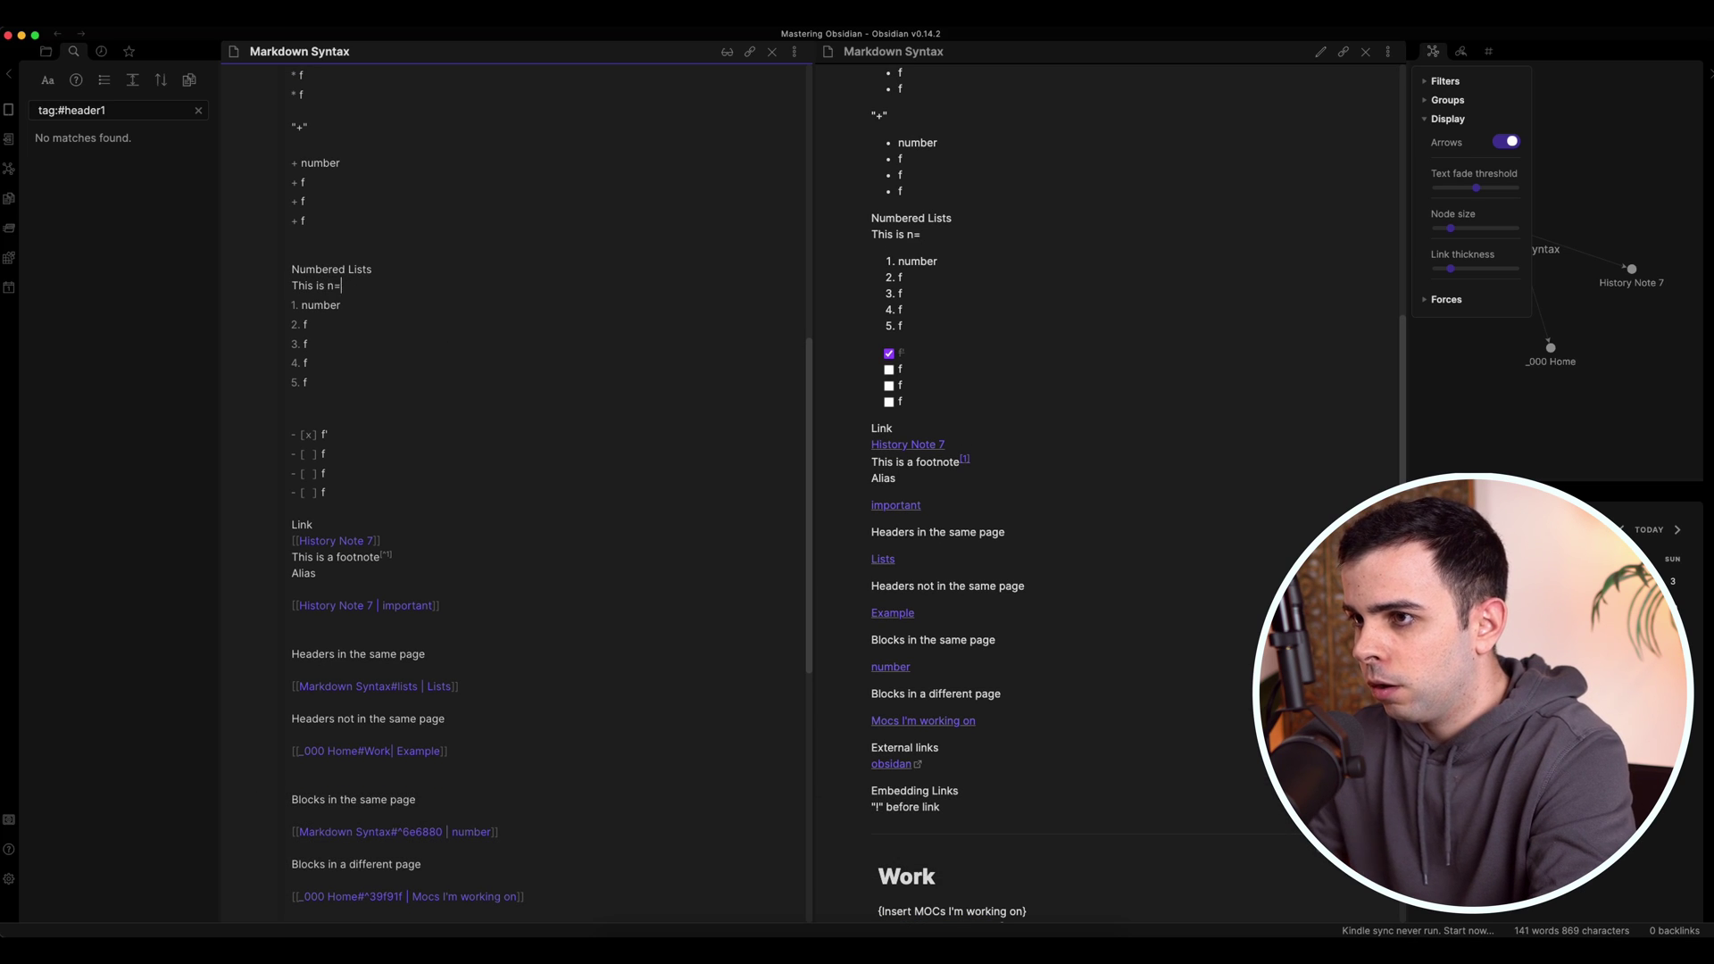
key(BackSpace)
text(another footnote[^2)
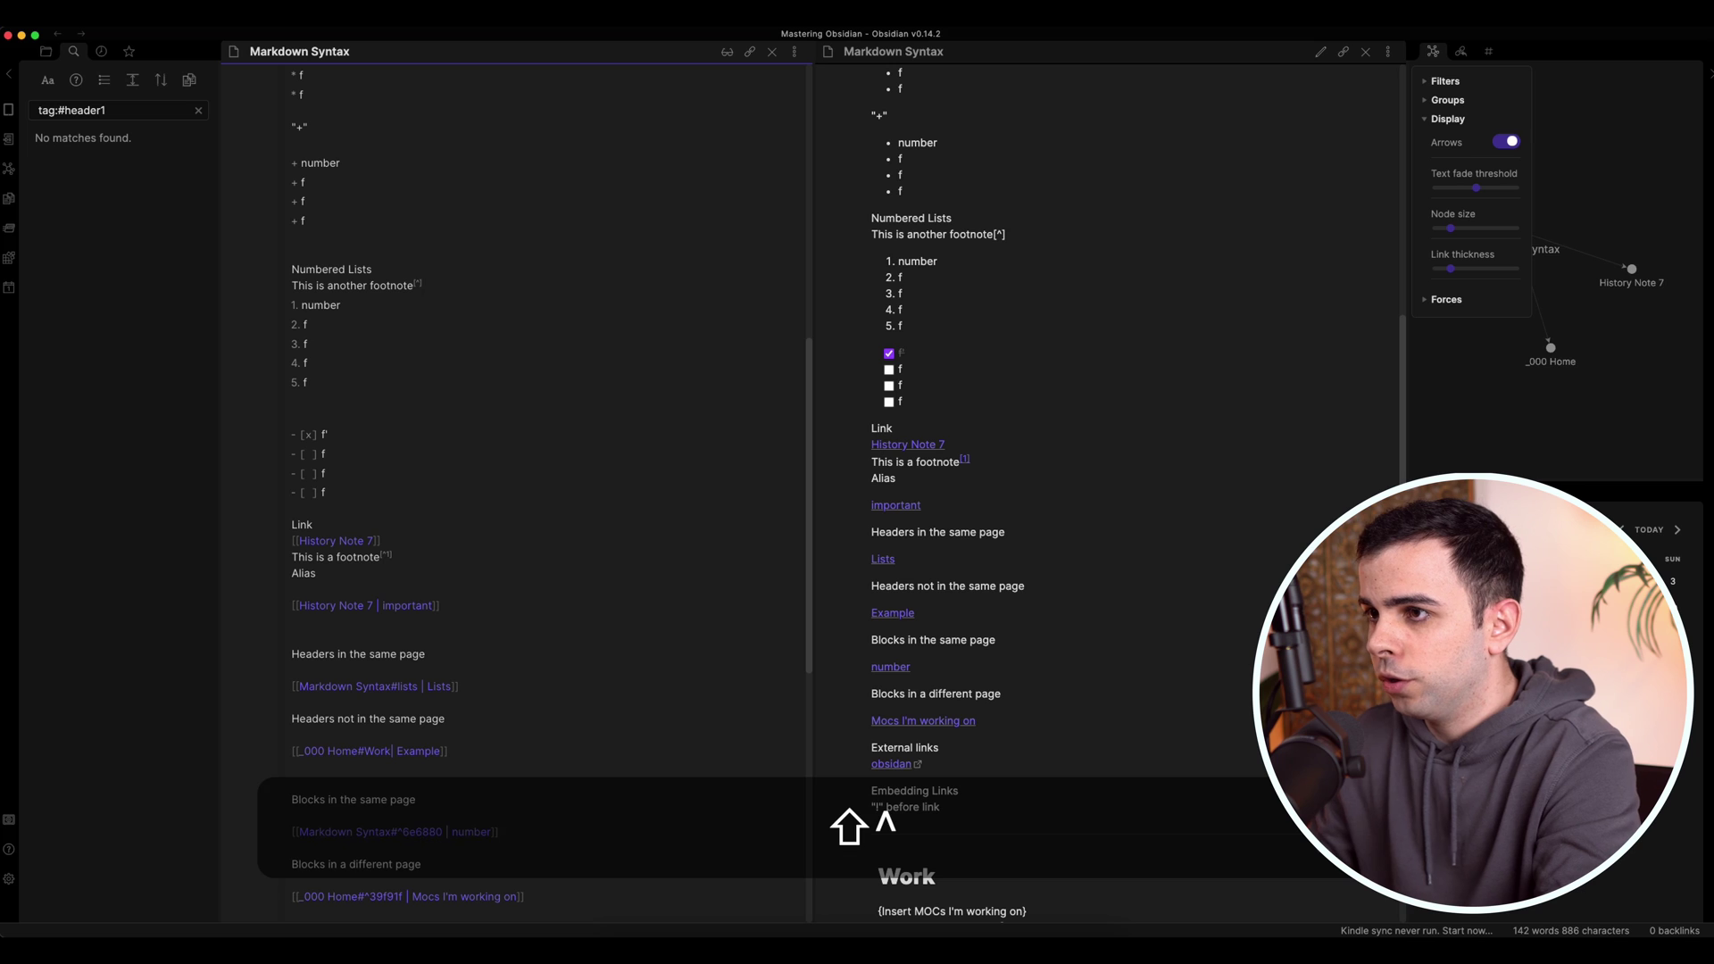
Define footnote [^2] as "Definition of another footnote" on the line below the definition of [^1]
scroll(357, 313, down, 10)
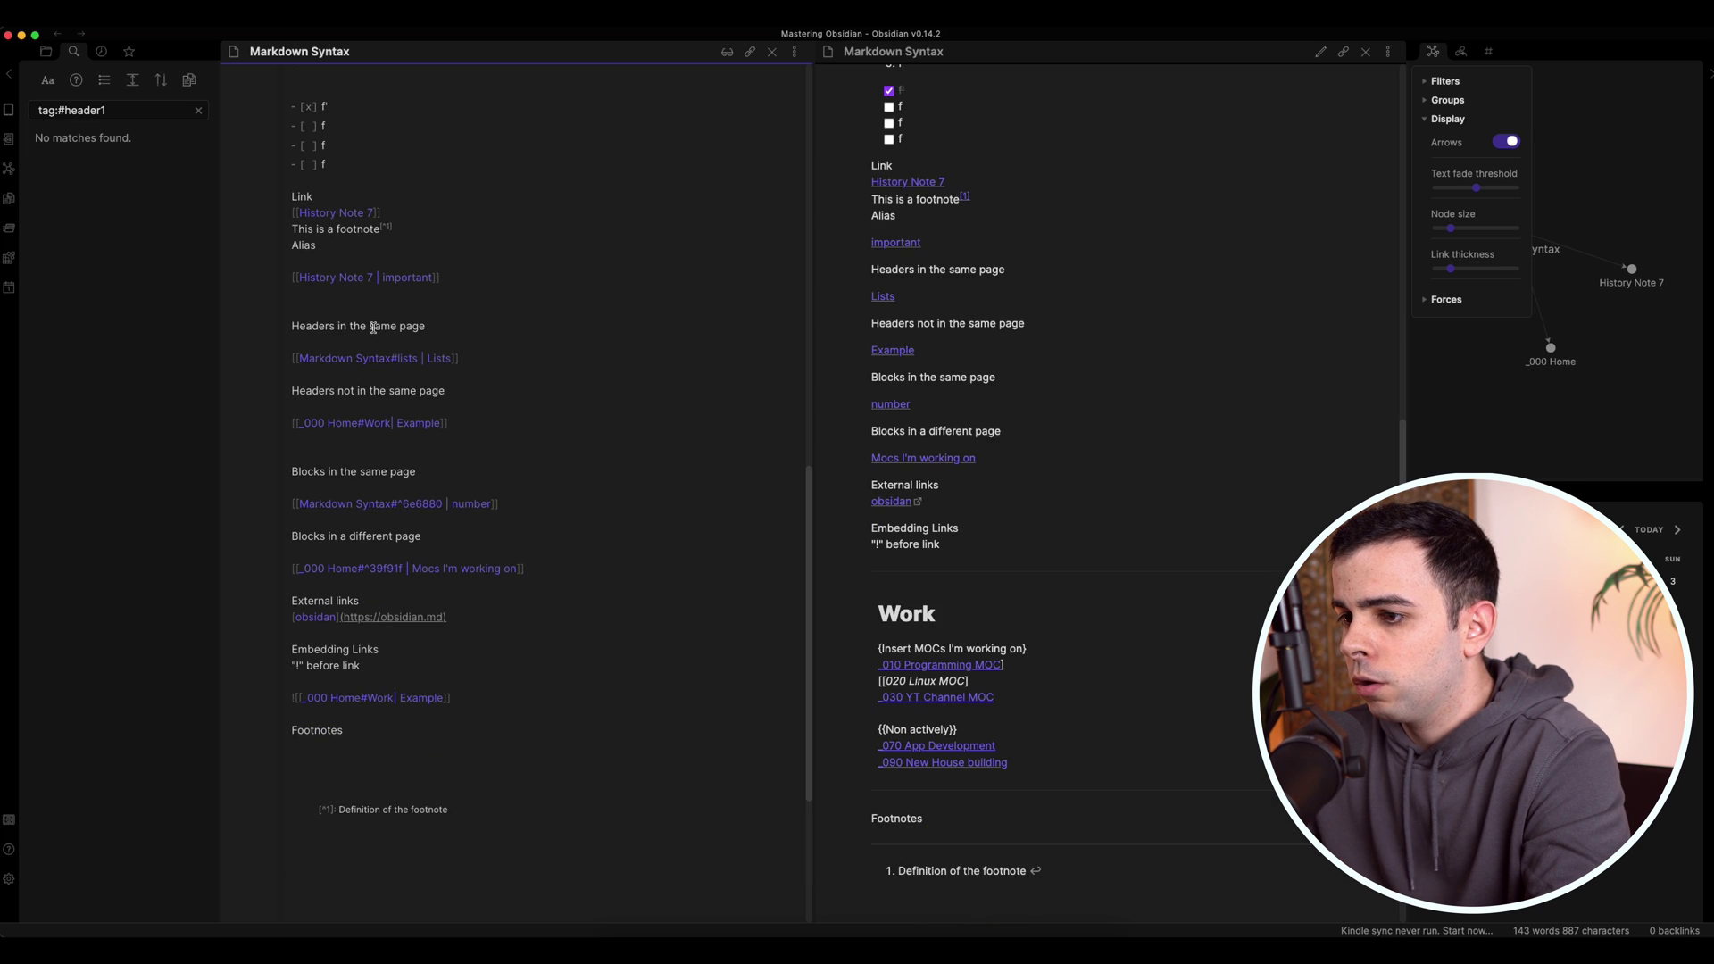
text([^2])
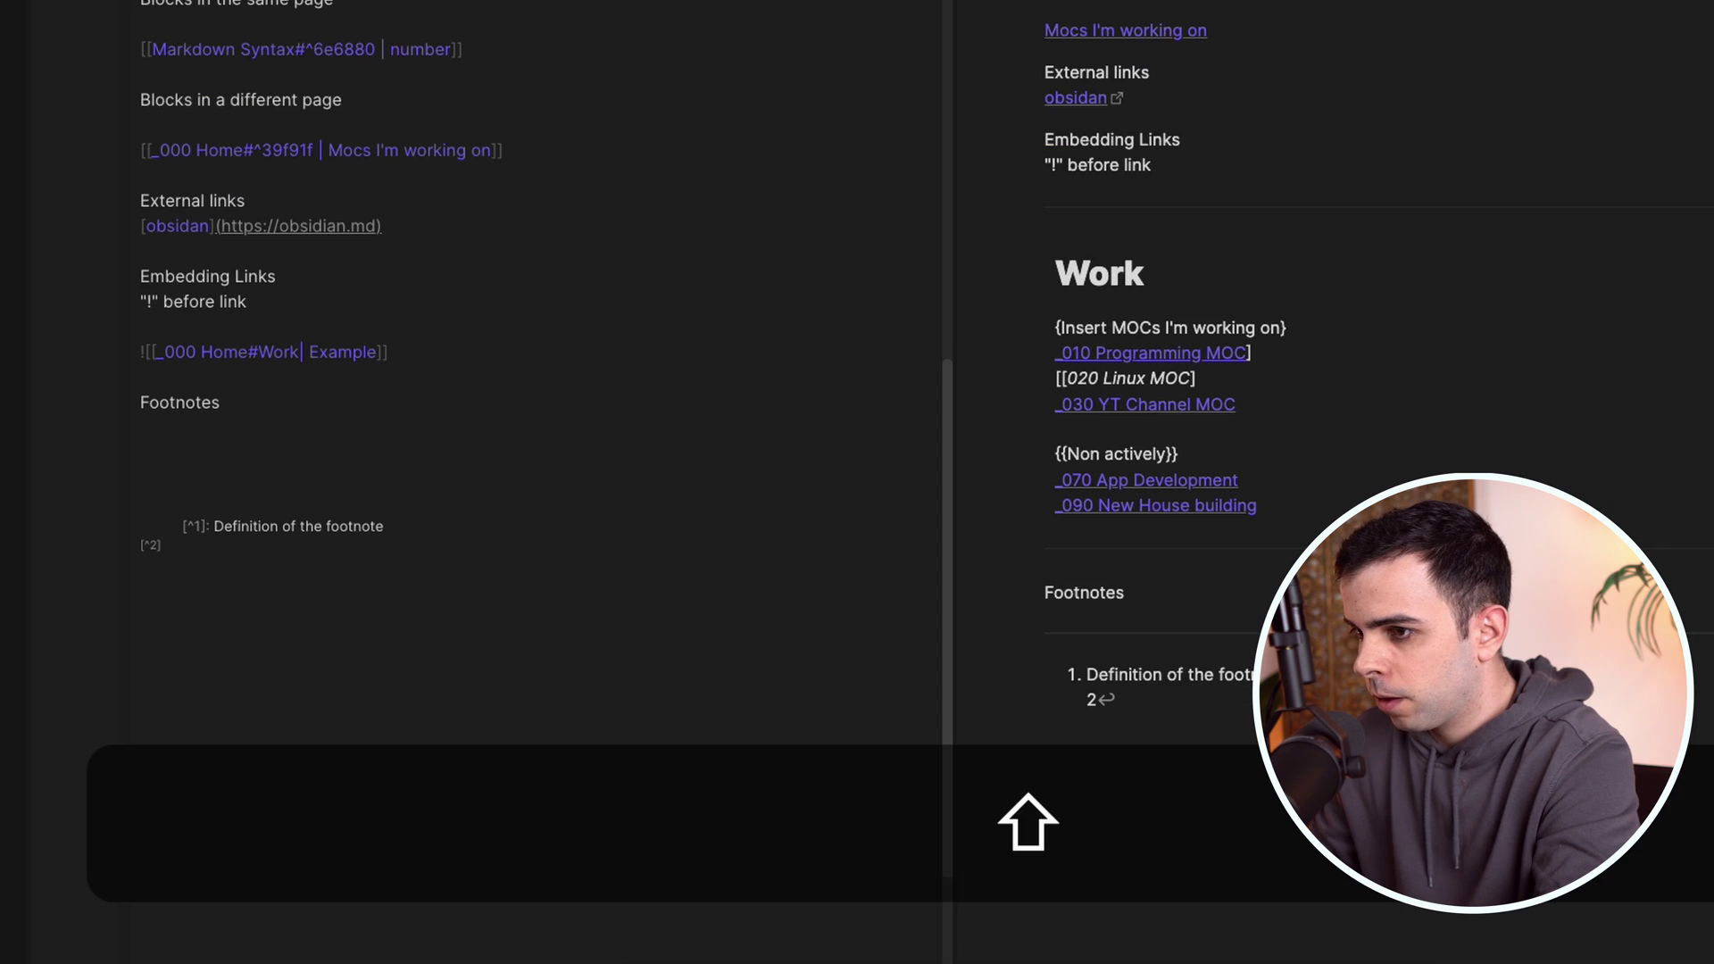
text(: Definiti)
text(on o)
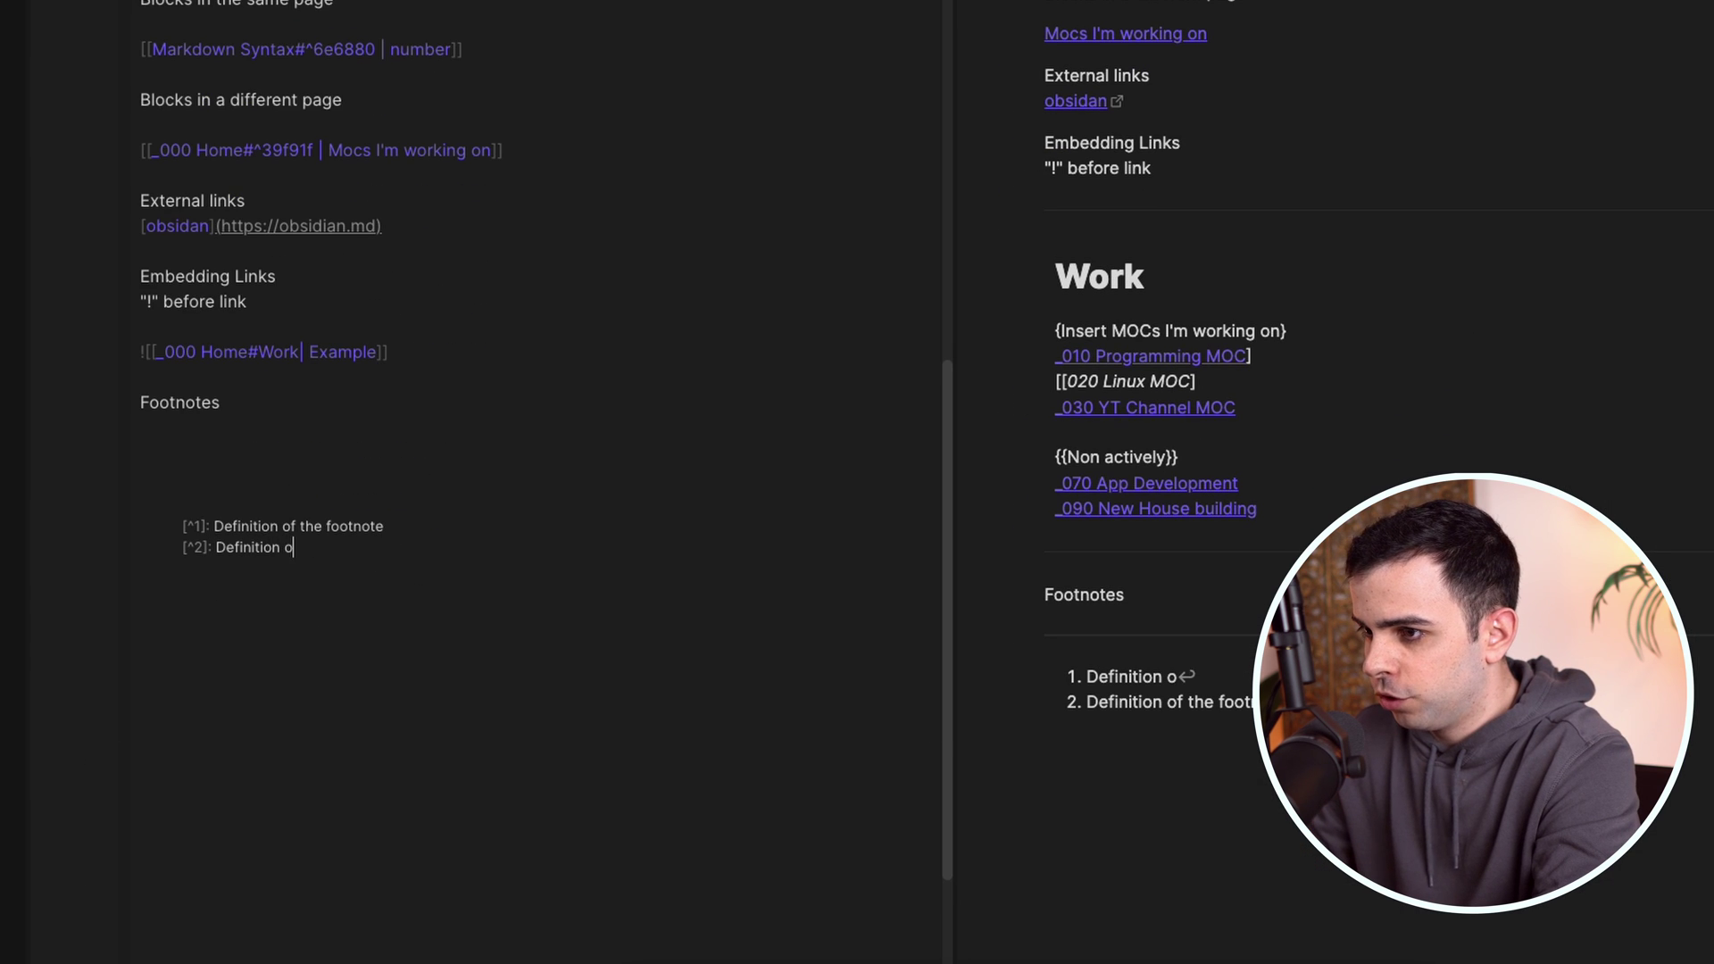
text(f anot)
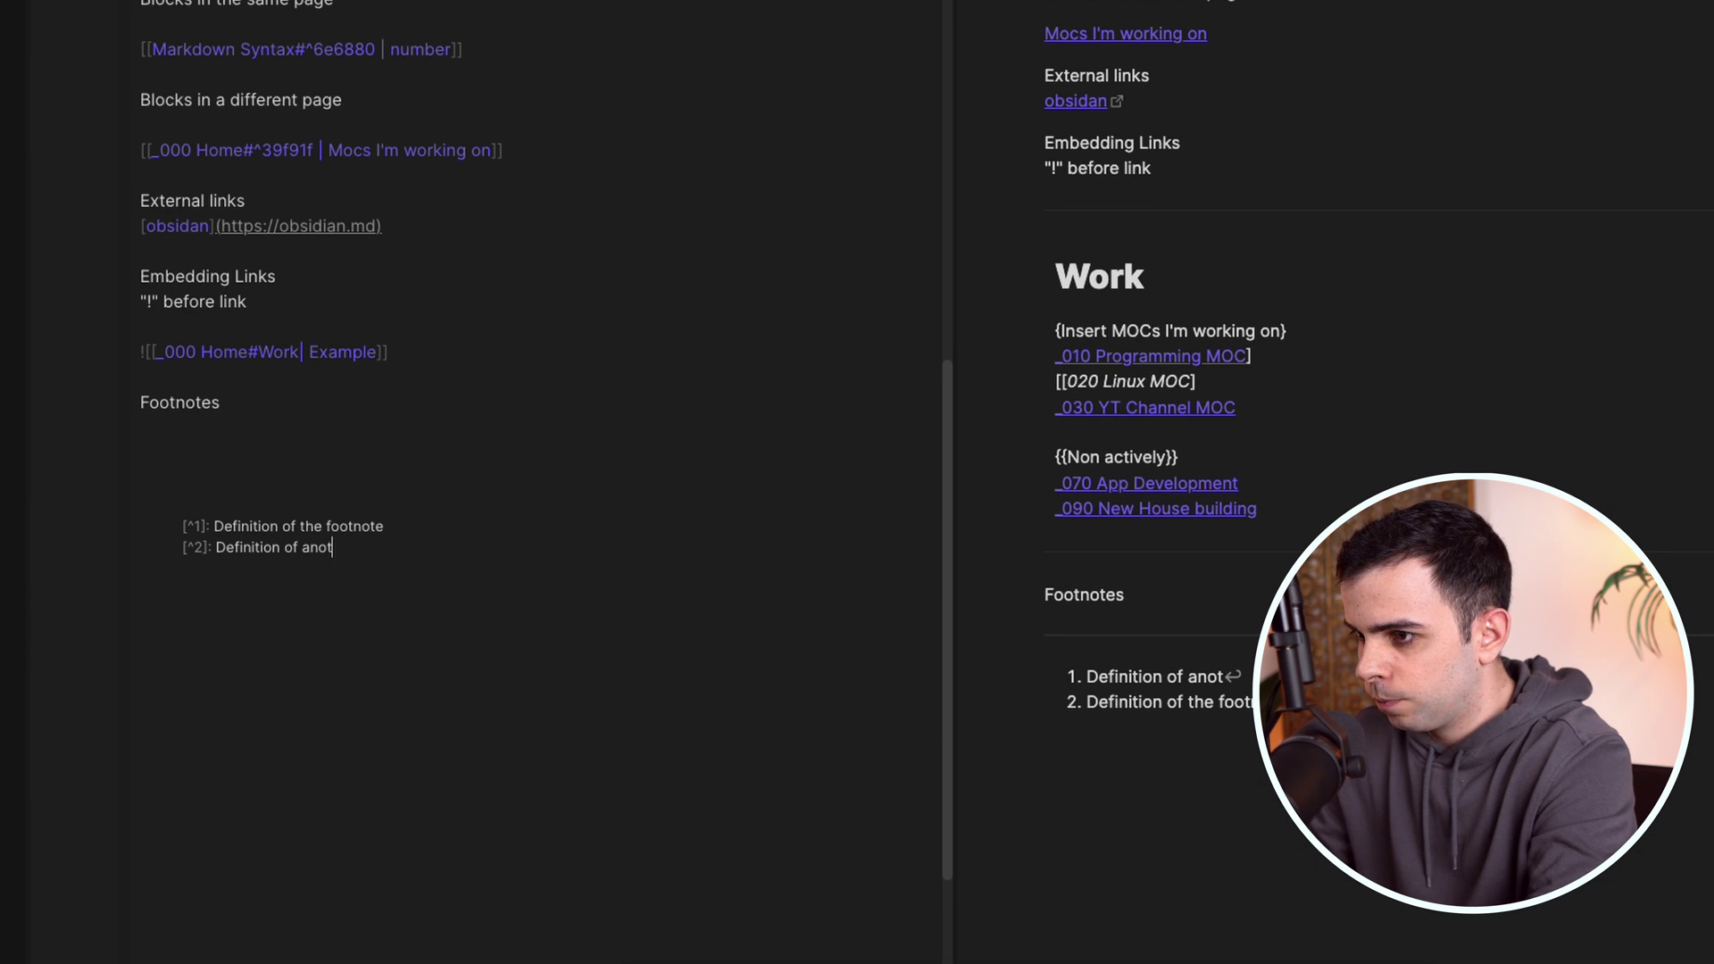
text(her footnote)
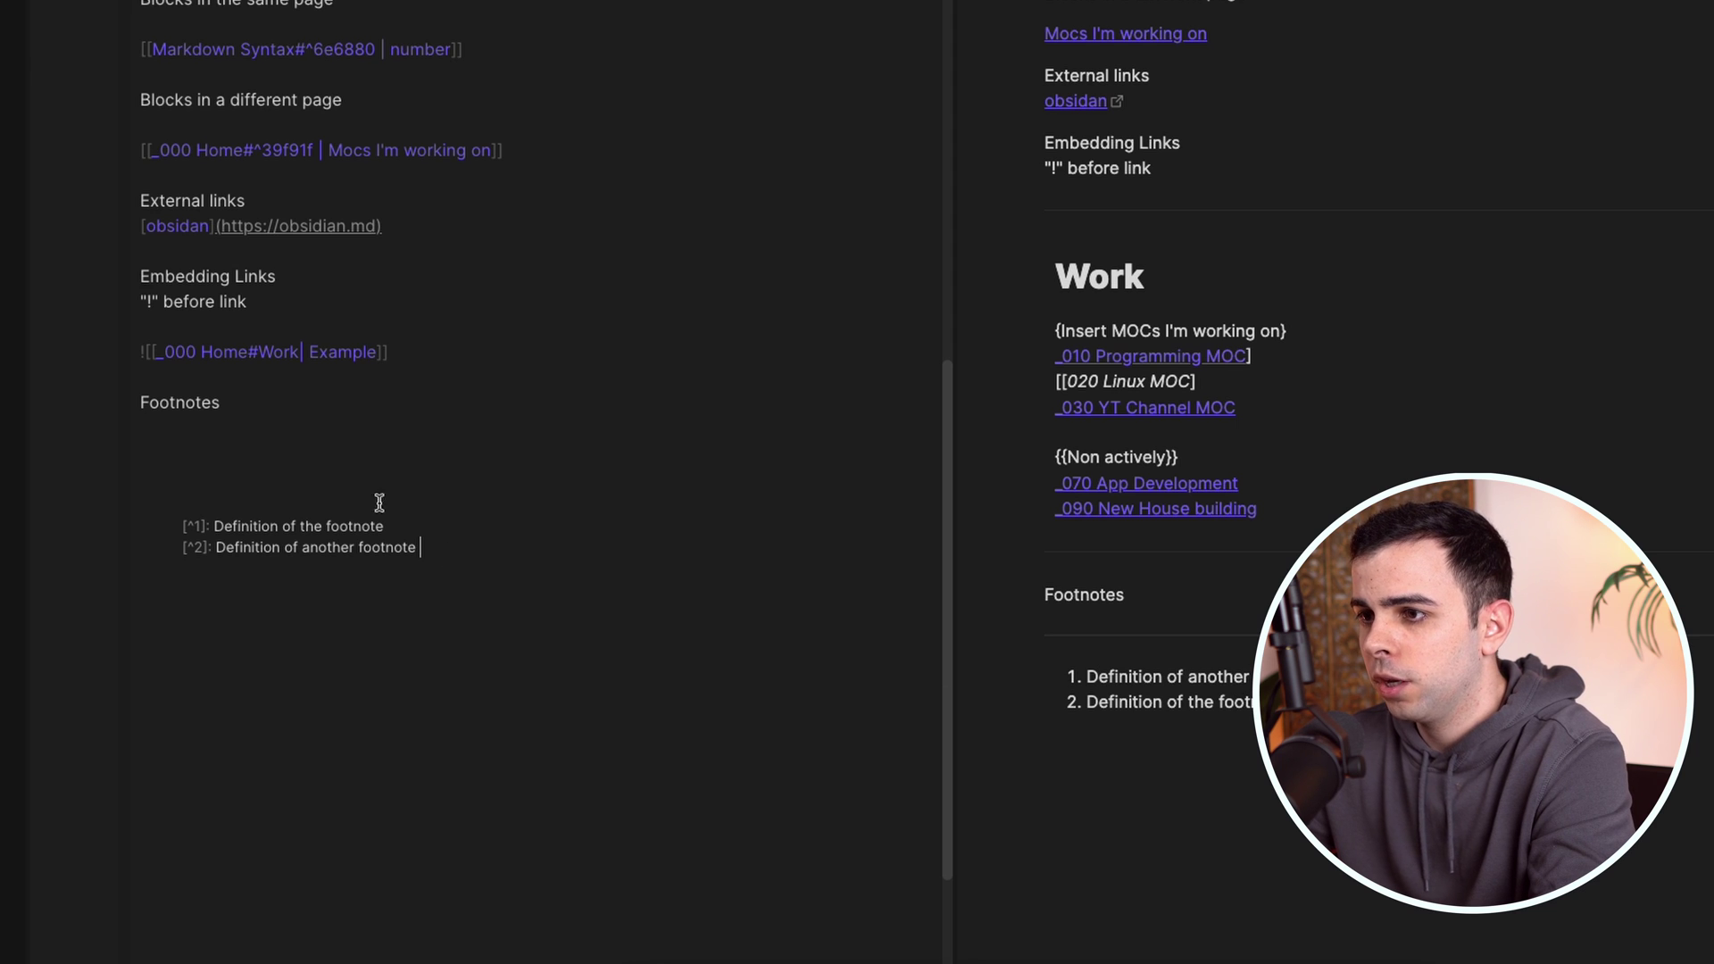
Follow the return link of "Definition of the footnote" in the reading view and compare both footnote references with their definitions
scroll(401, 265, up, 1)
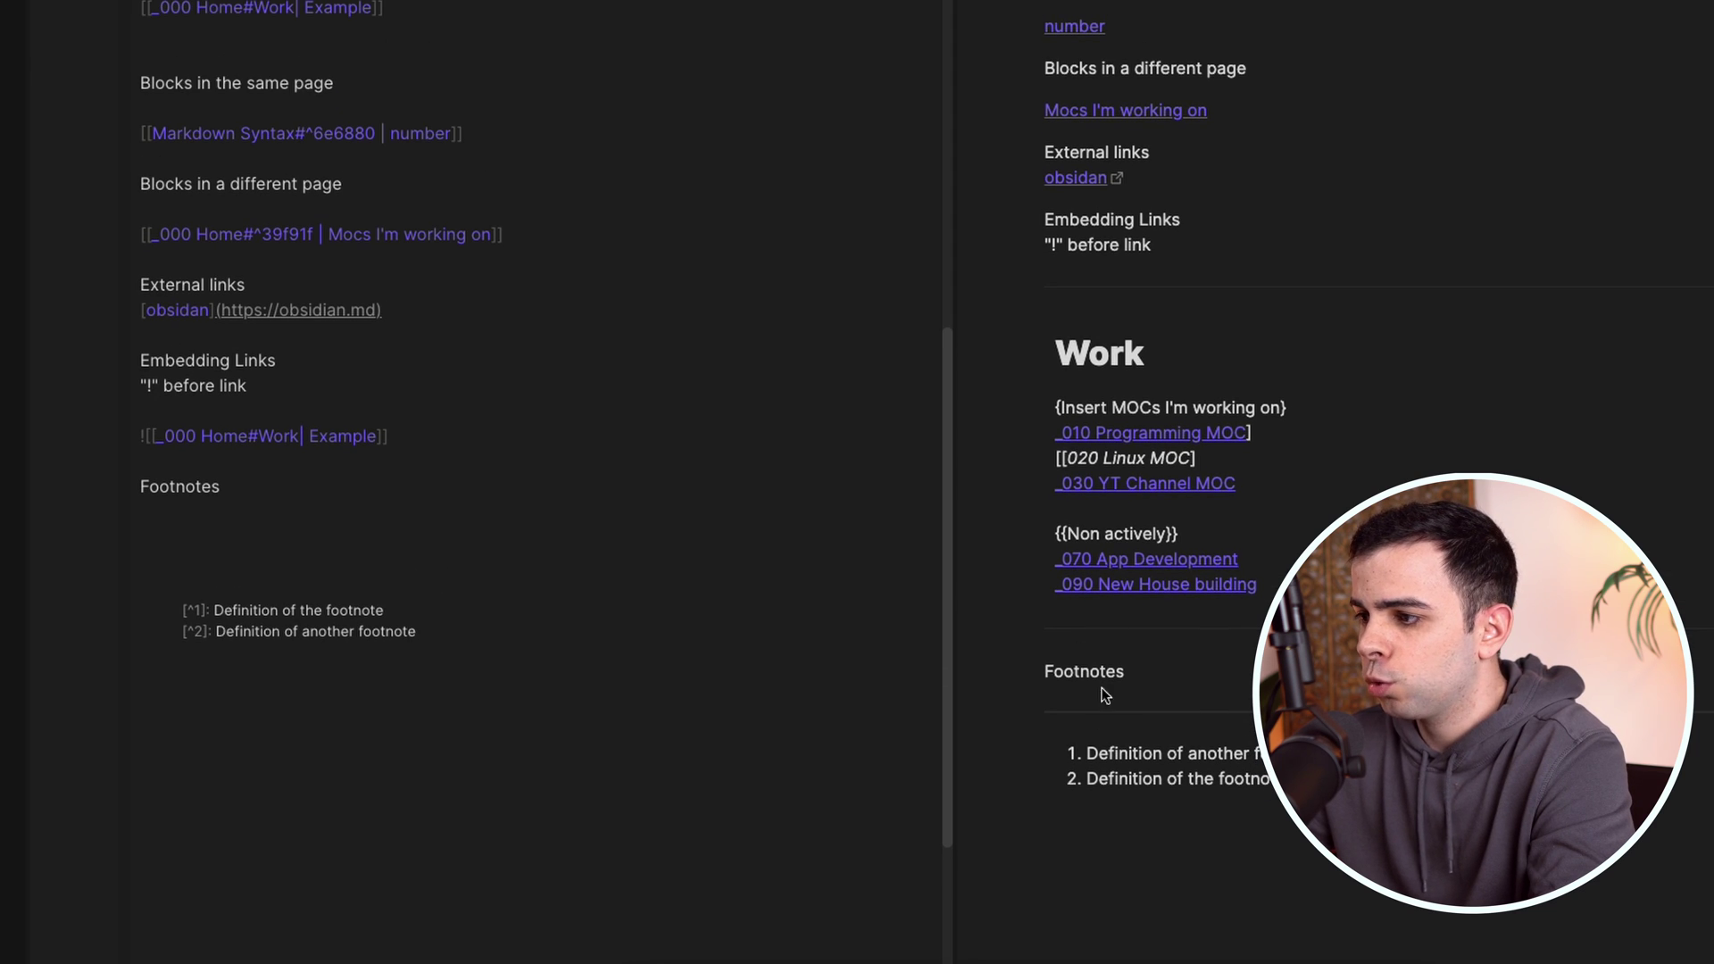
click(1304, 779)
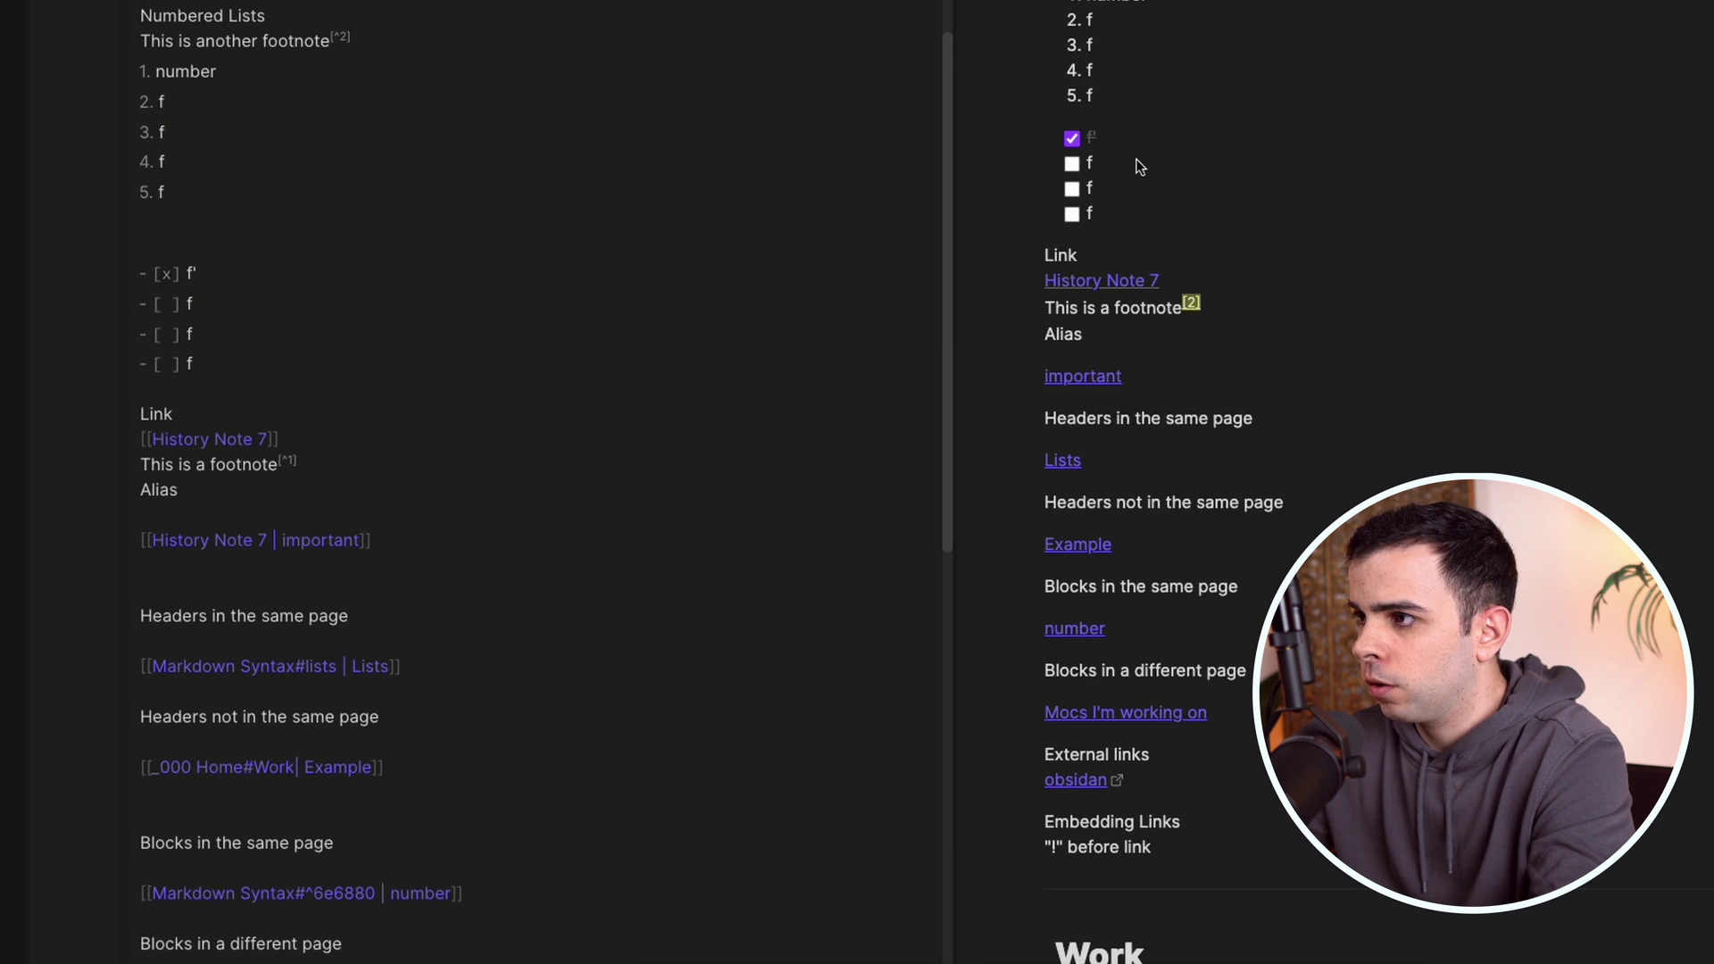
drag(1207, 308, 1167, 310)
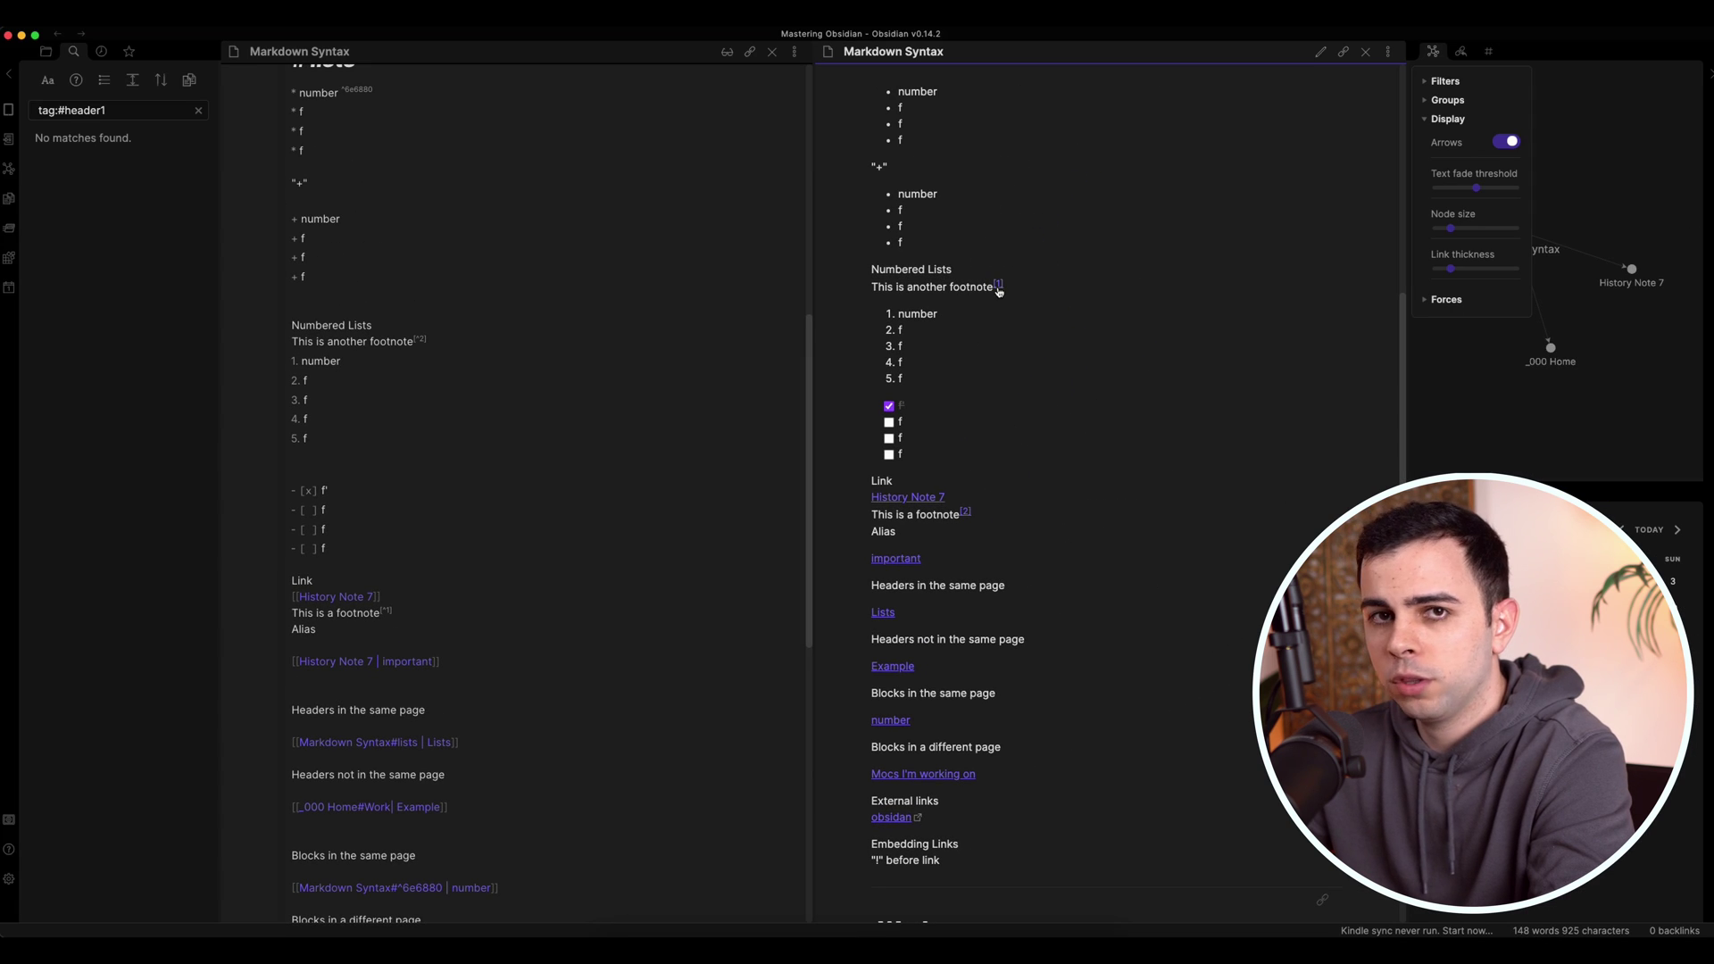
scroll(992, 398, down, 10)
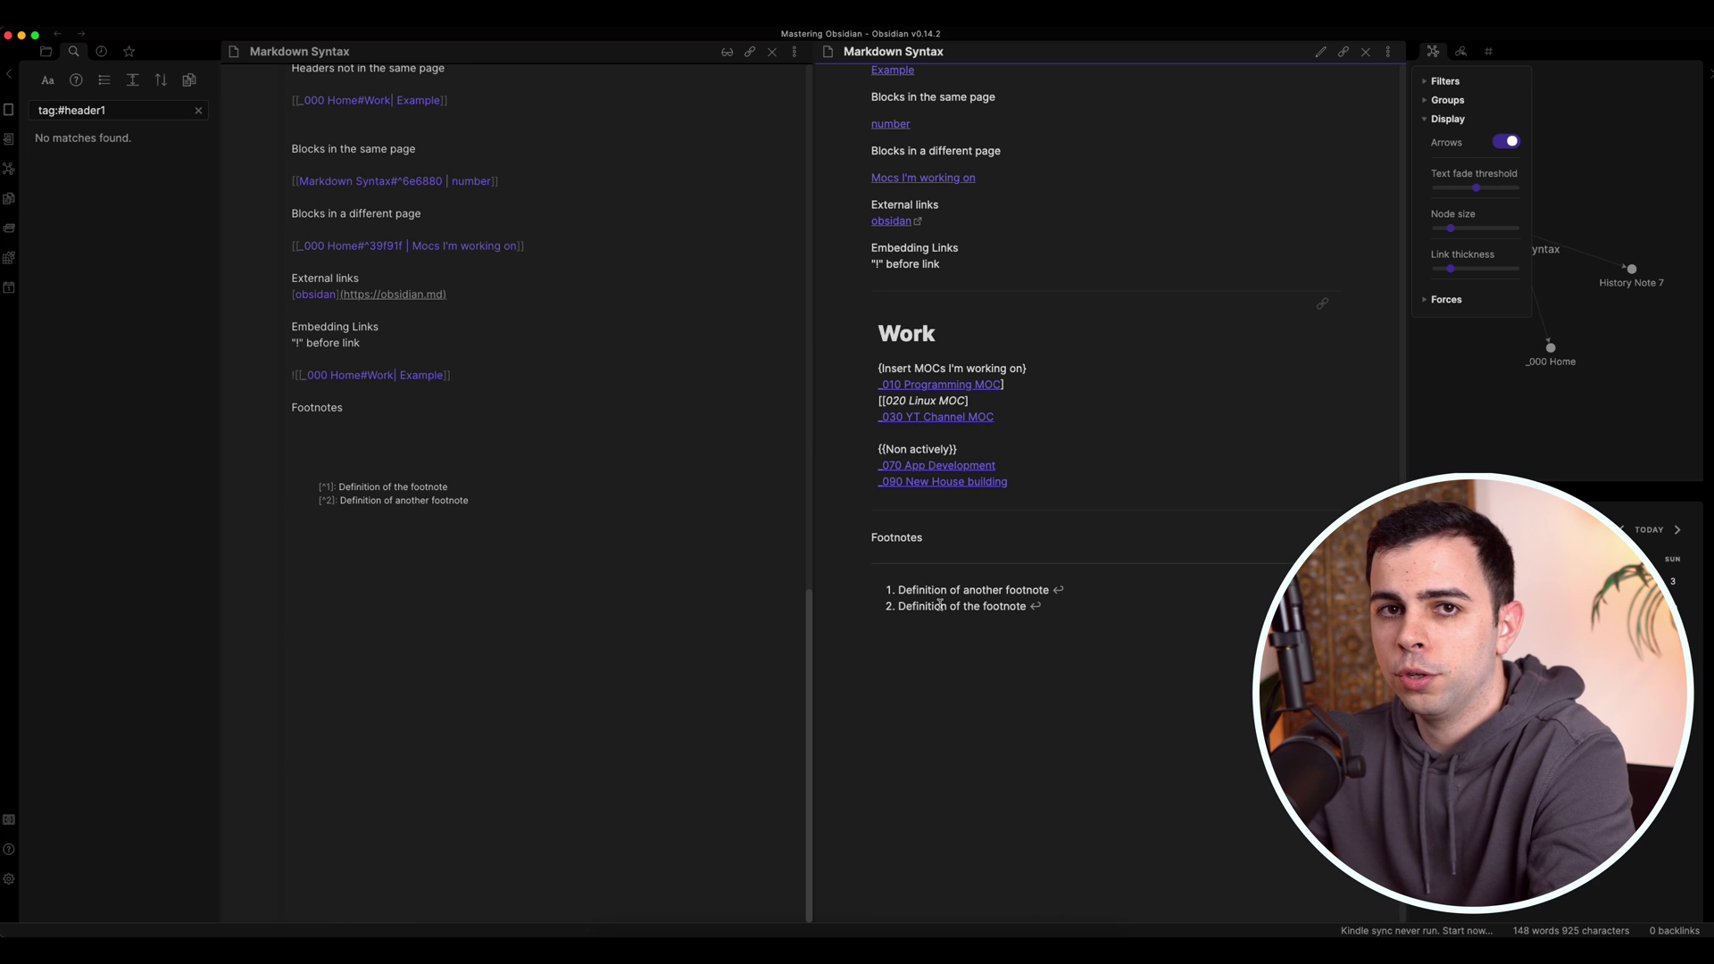
scroll(915, 599, up, 1)
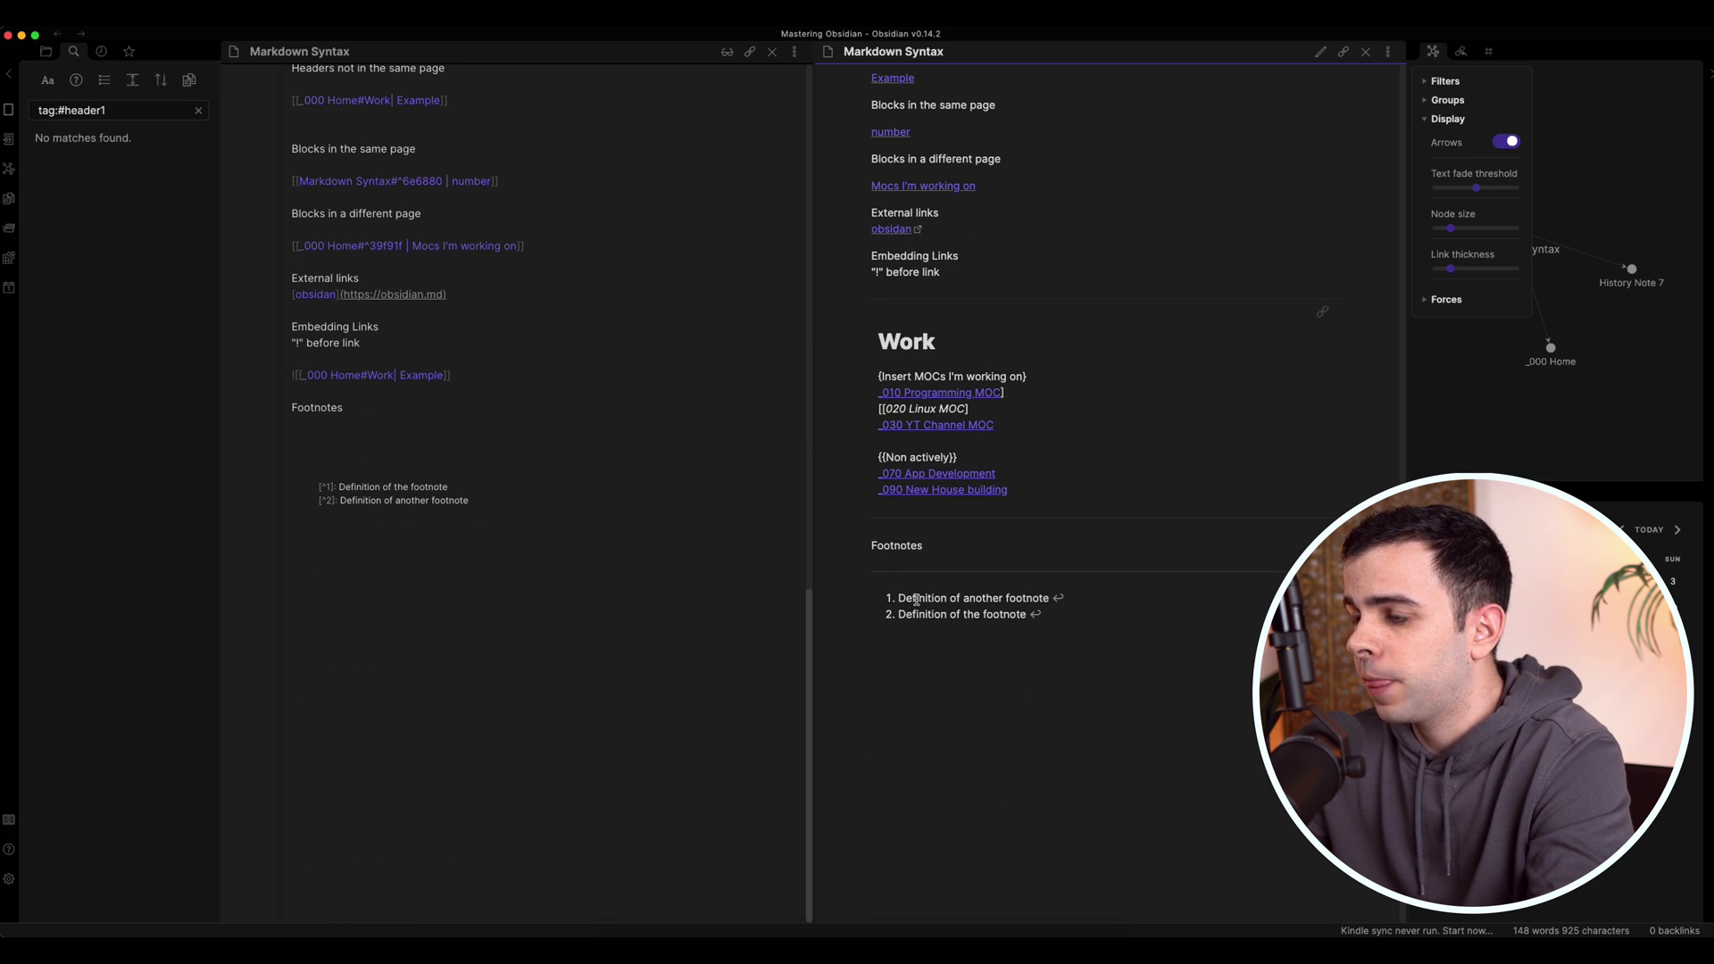
scroll(916, 600, down, 1)
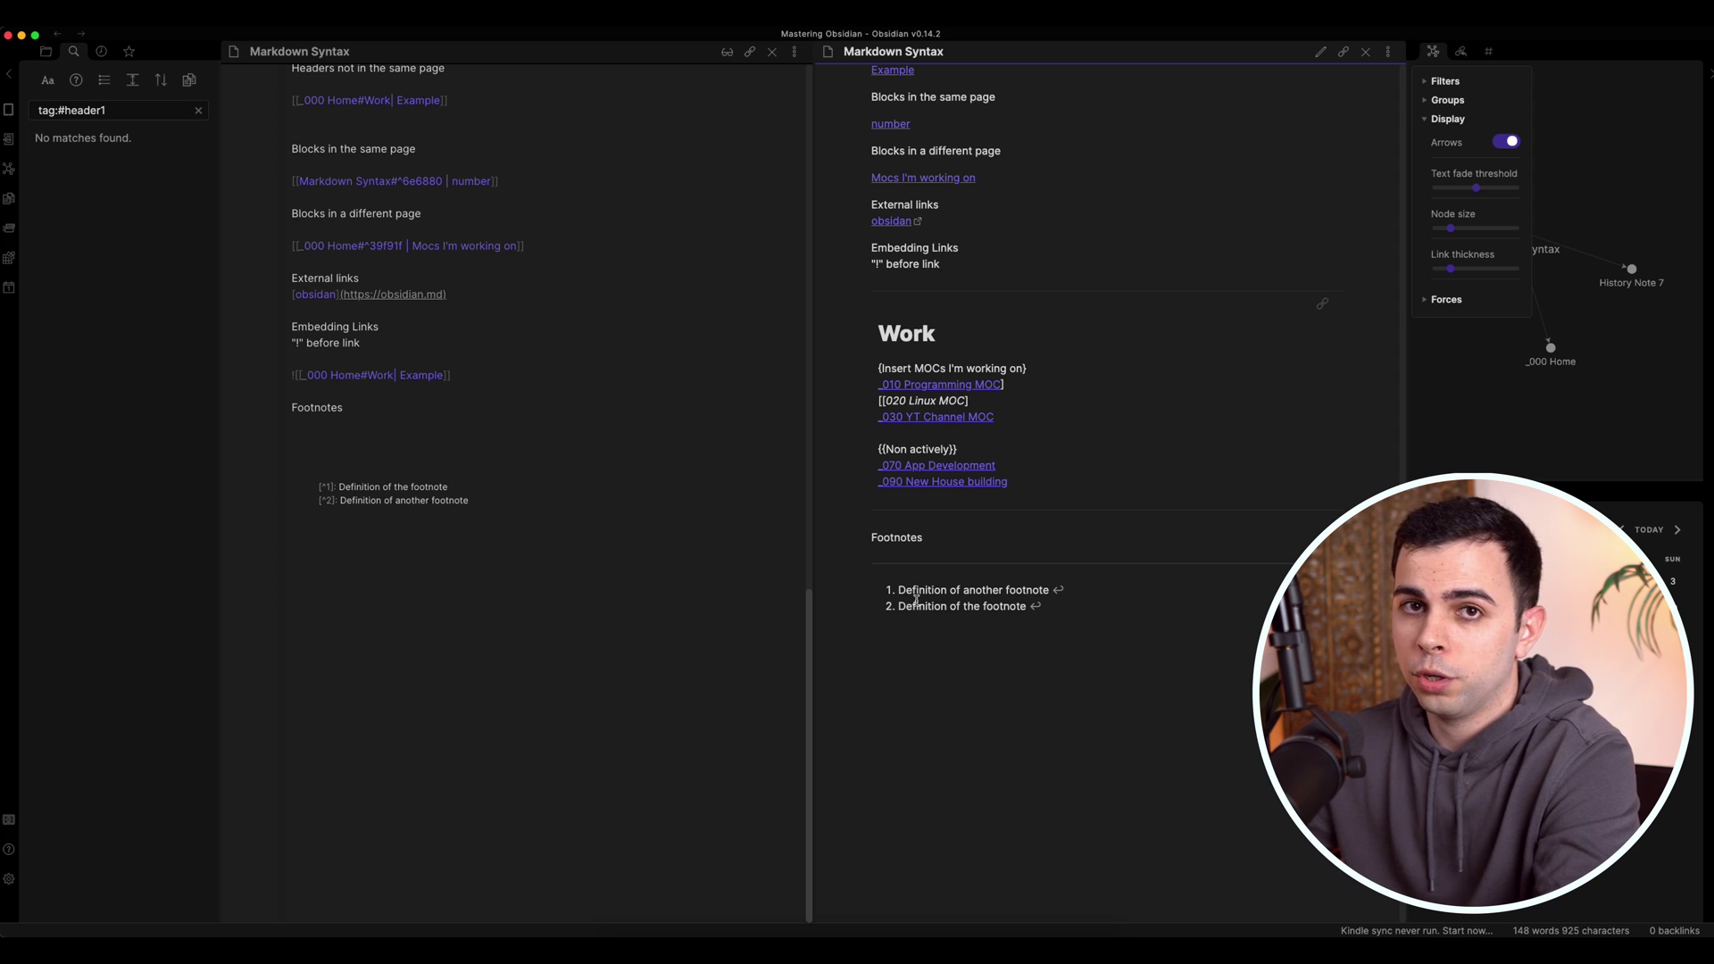
Remove the second footnote with its definition and put "This is a footnote[^1]" back under the Footnotes label
click(346, 547)
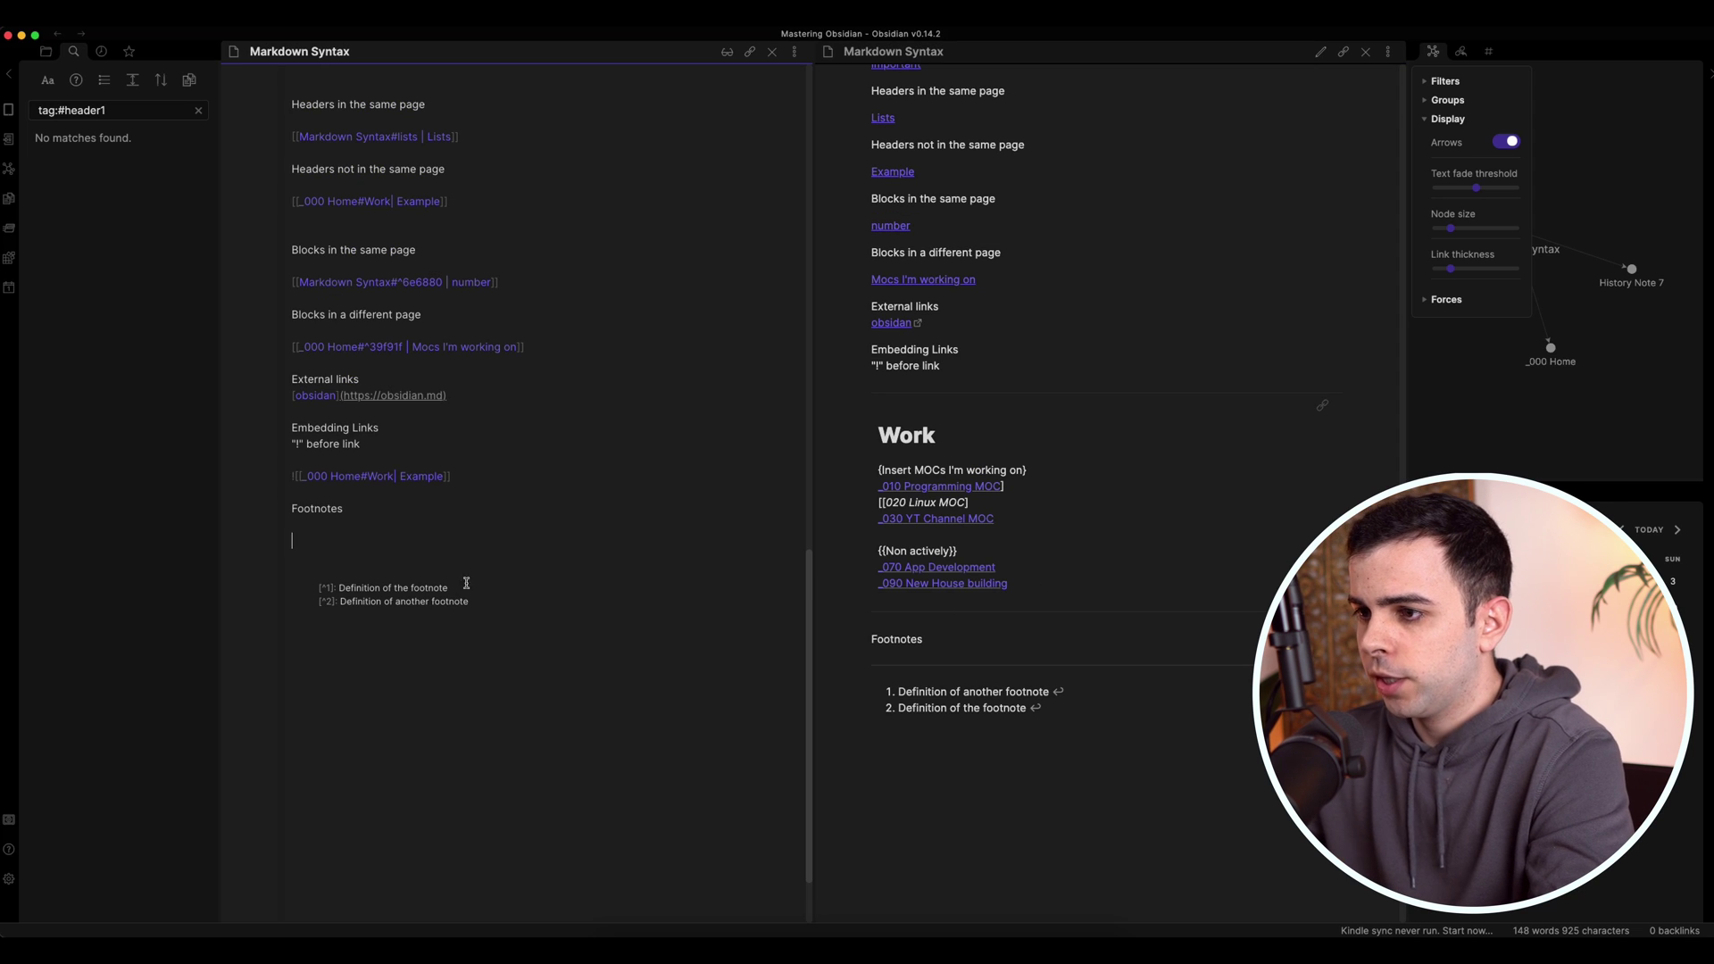
drag(459, 598, 323, 591)
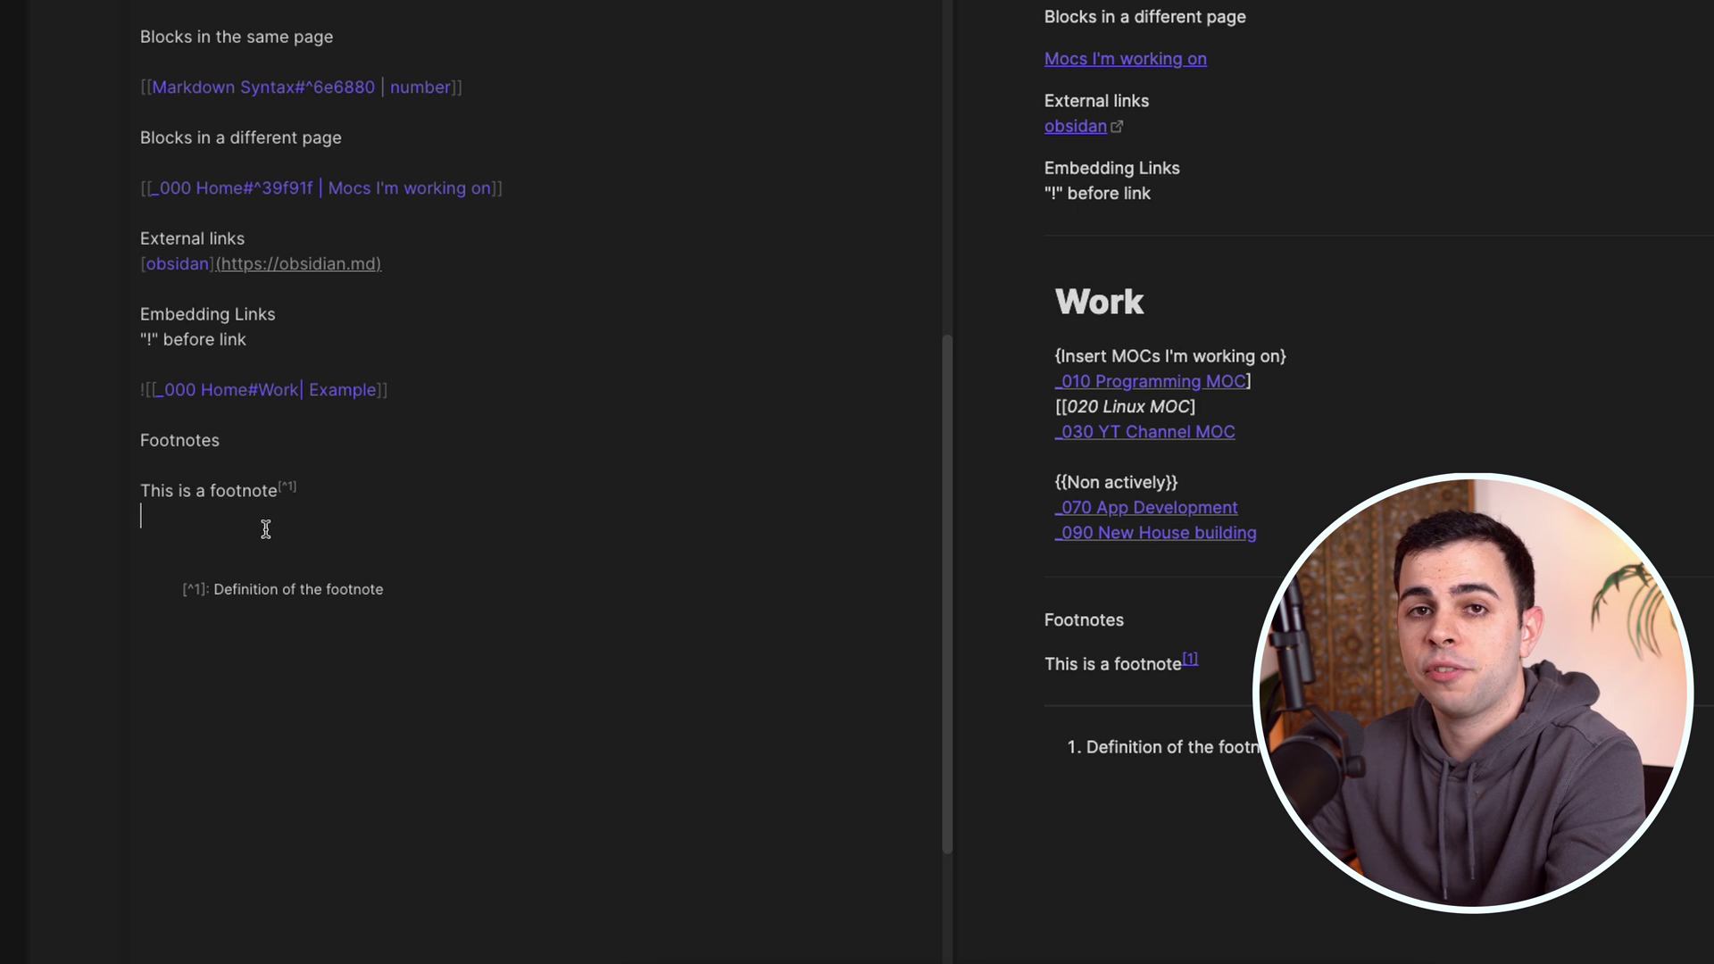
scroll(265, 530, up, 15)
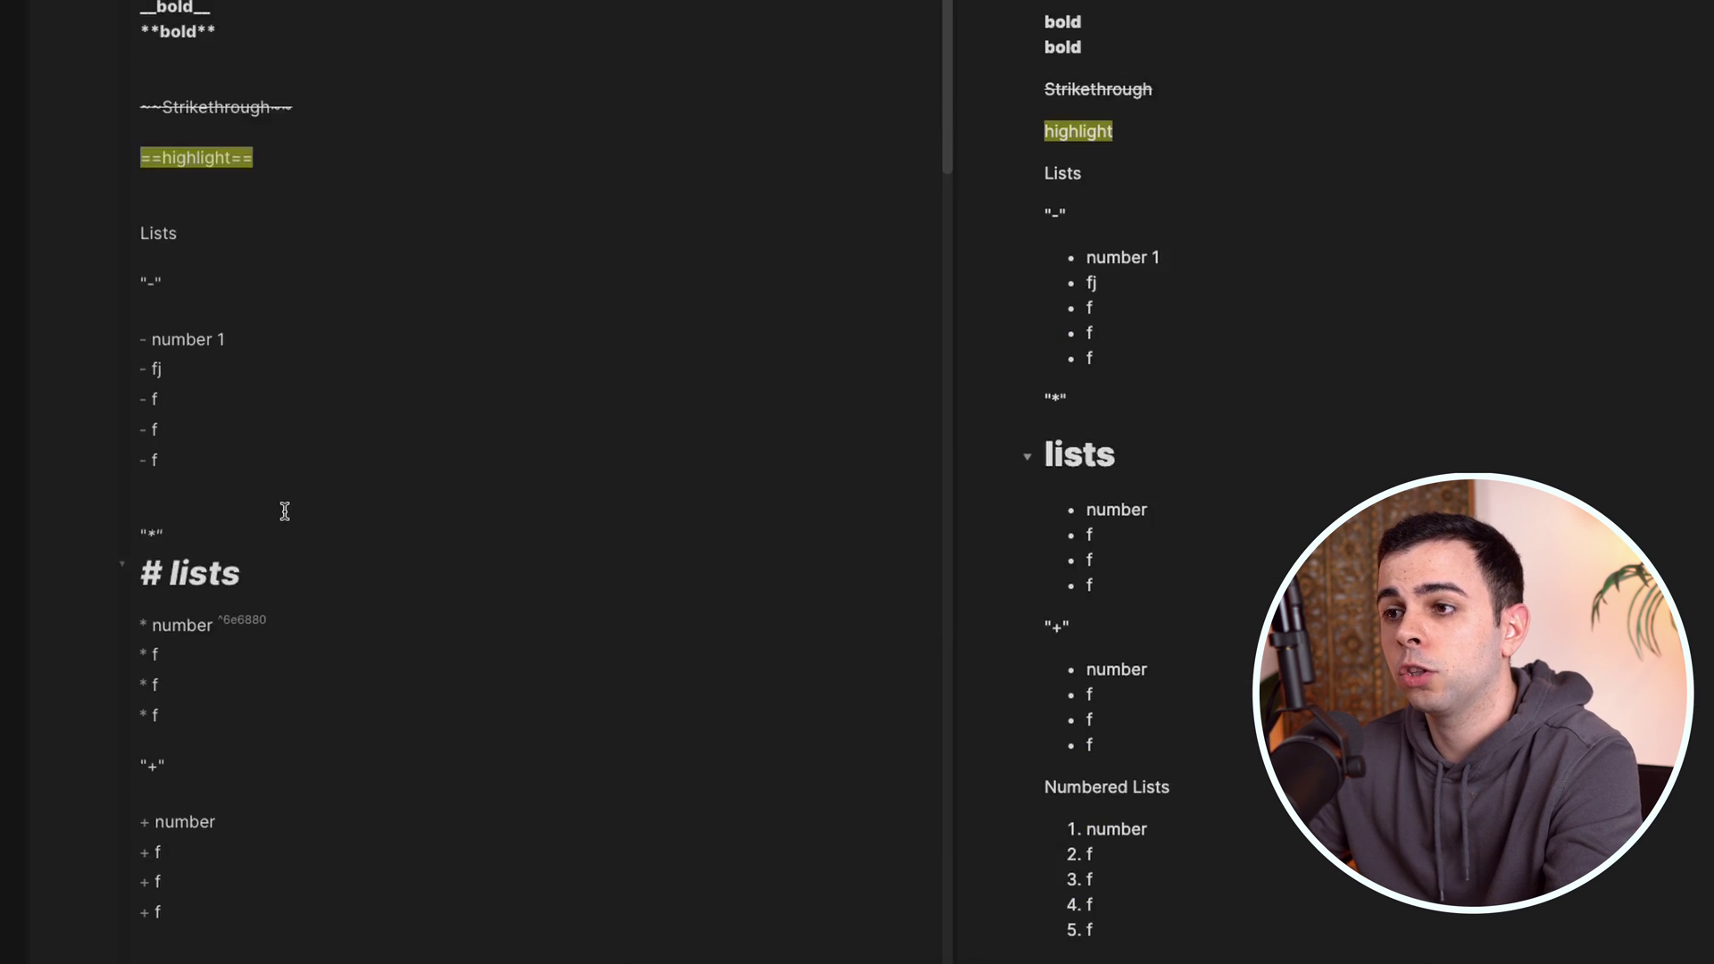
scroll(287, 252, down, 18)
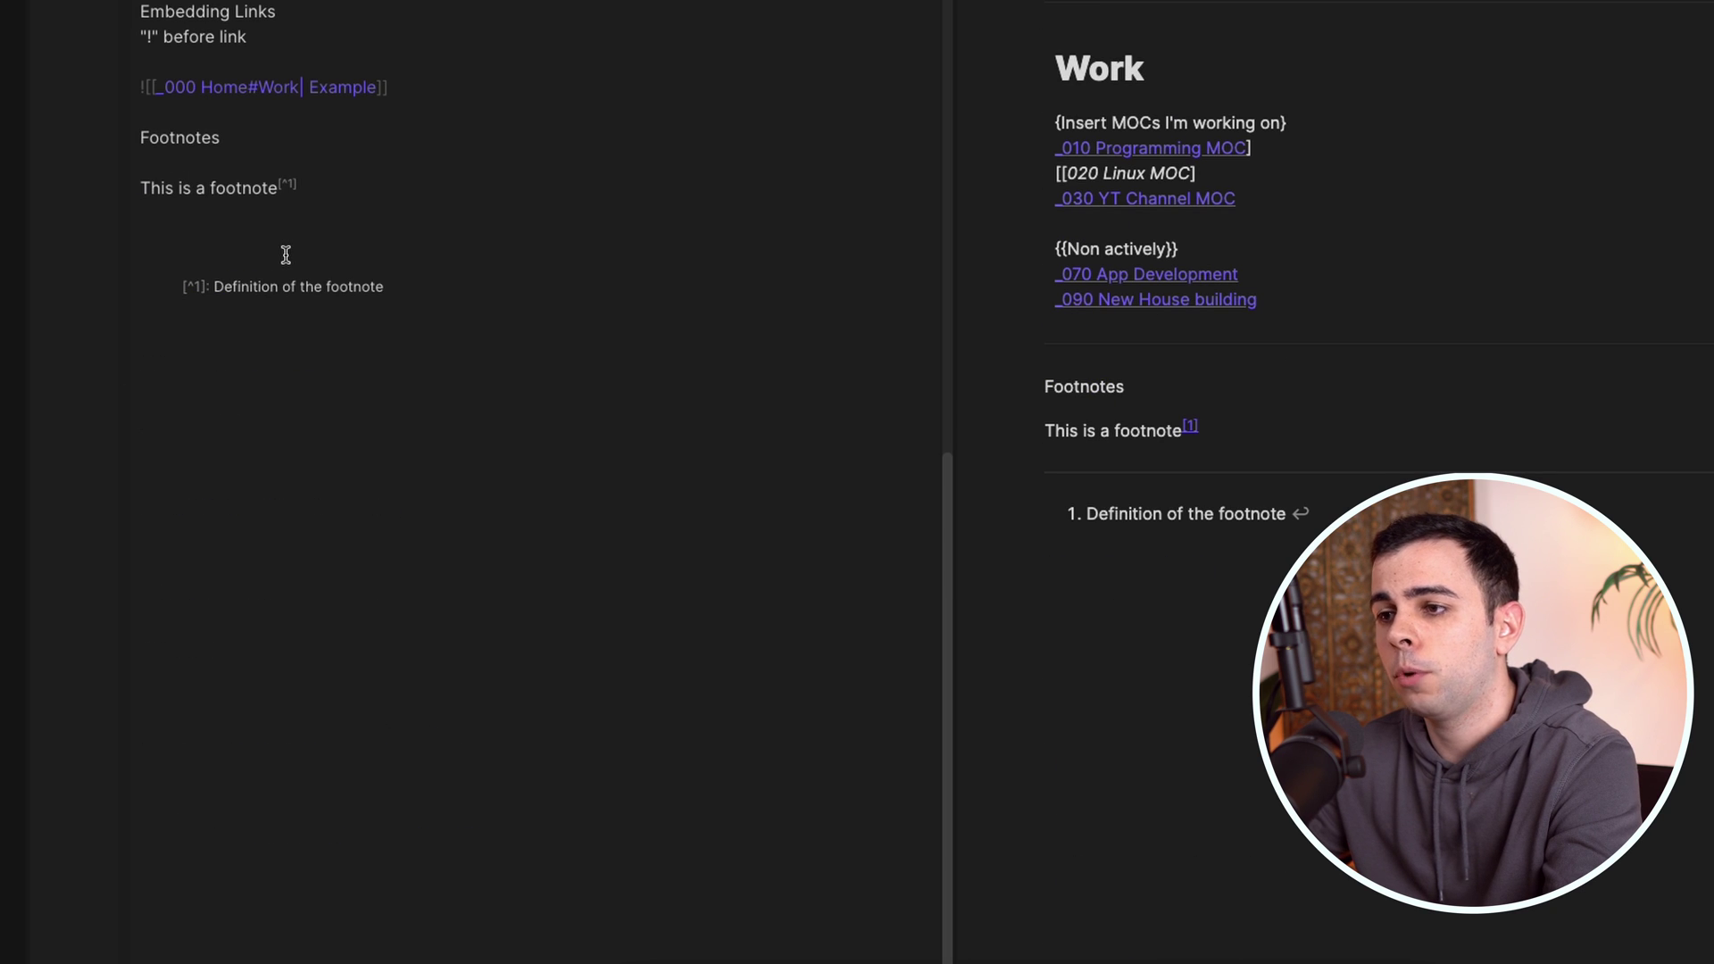
Delete the "Definition of the footnote" line and the [^1] reference after "This is a footnote"
triple_click(211, 289)
key(super+z)
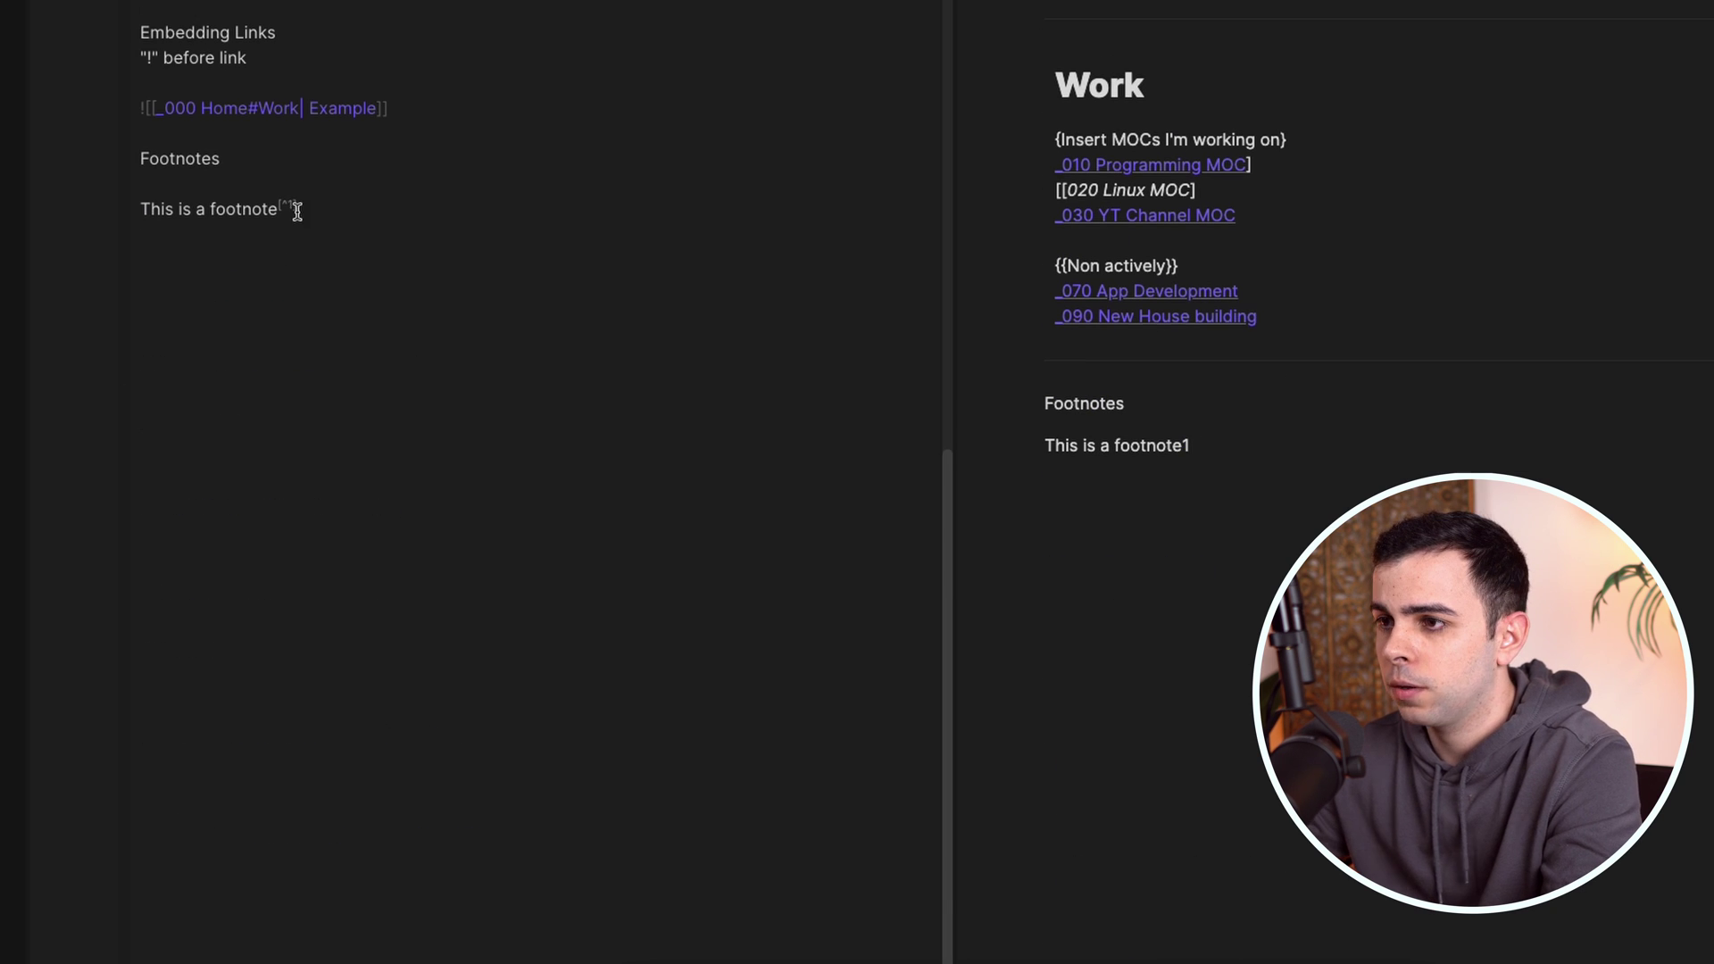
key(BackSpace)
key(BackSpace)
key(BackSpace)
key(BackSpace)
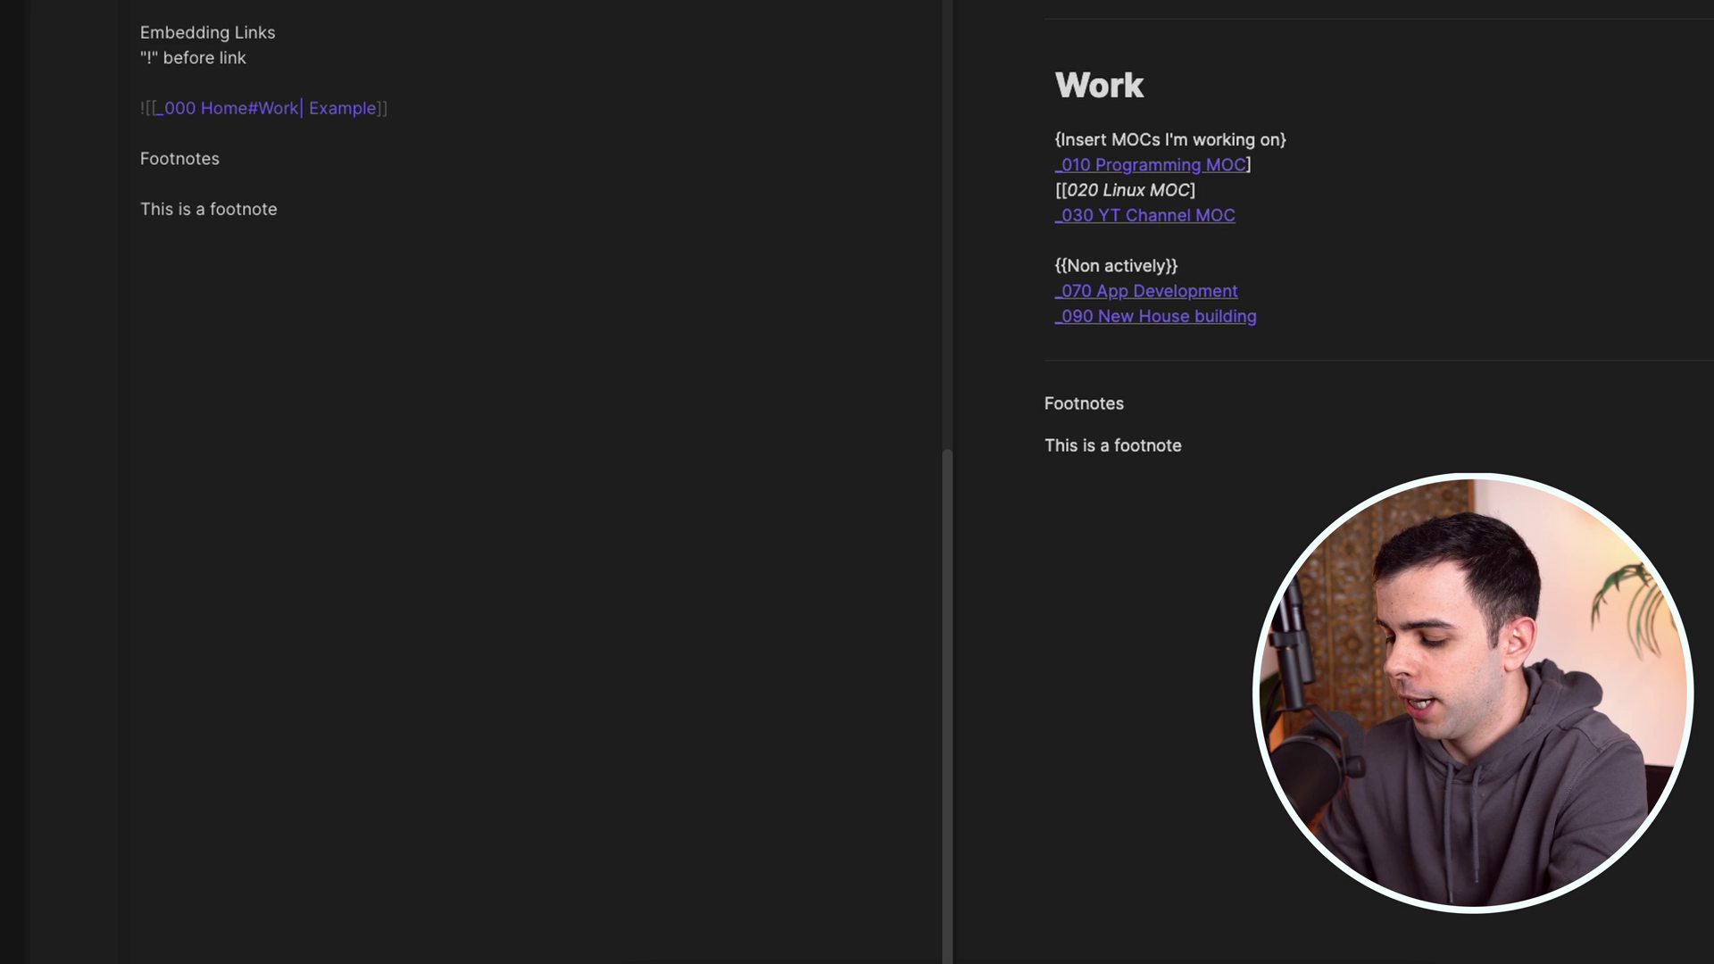
Append the inline footnote ^[Definition of a footnote] to "This is a footnote" and follow its return link in the reading view
text(^[)
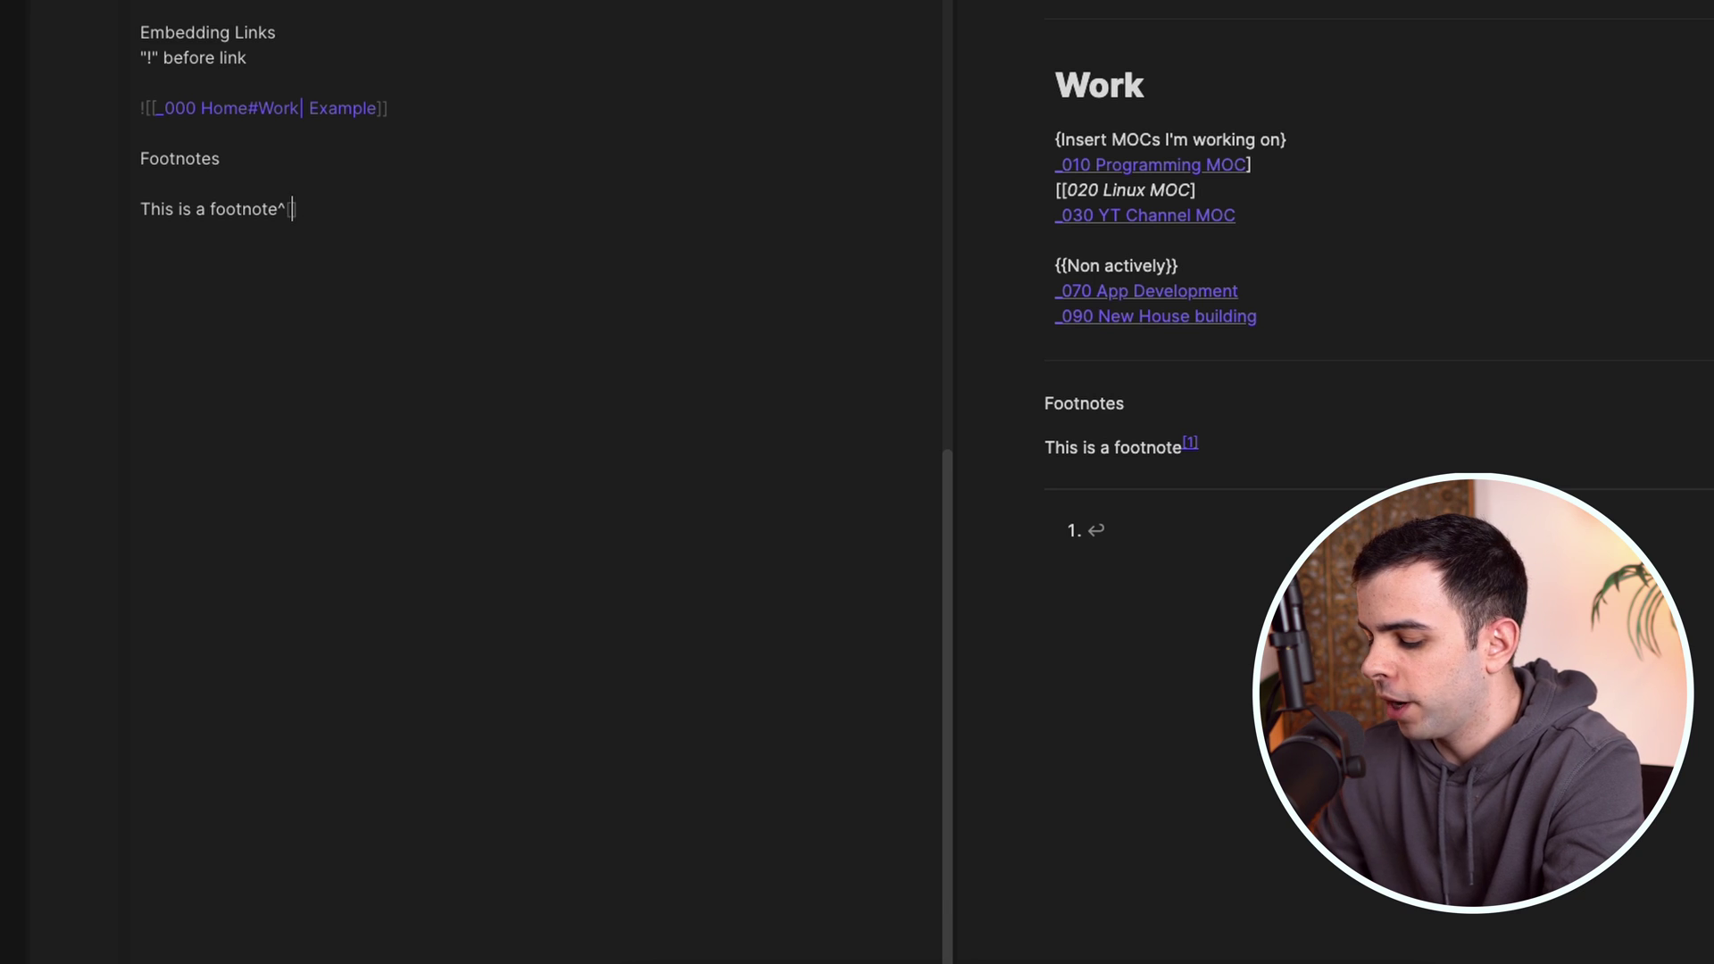
text(Definition of a f o)
key(BackSpace)
key(BackSpace)
text(ootnote)
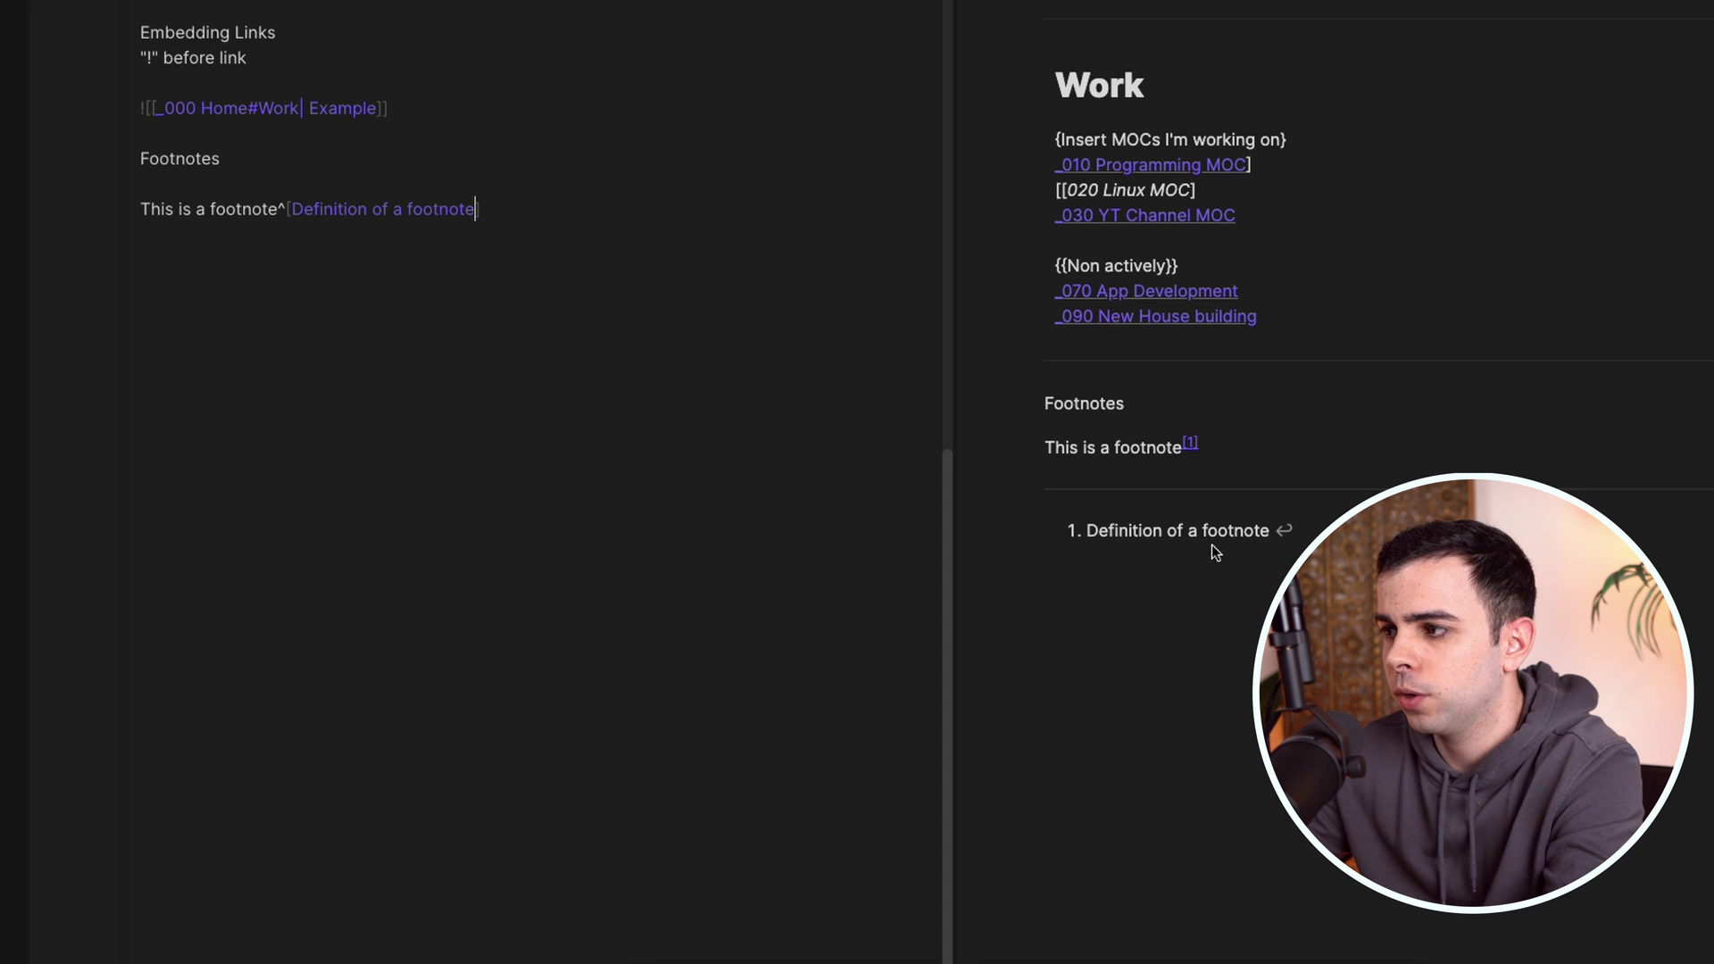
click(1285, 533)
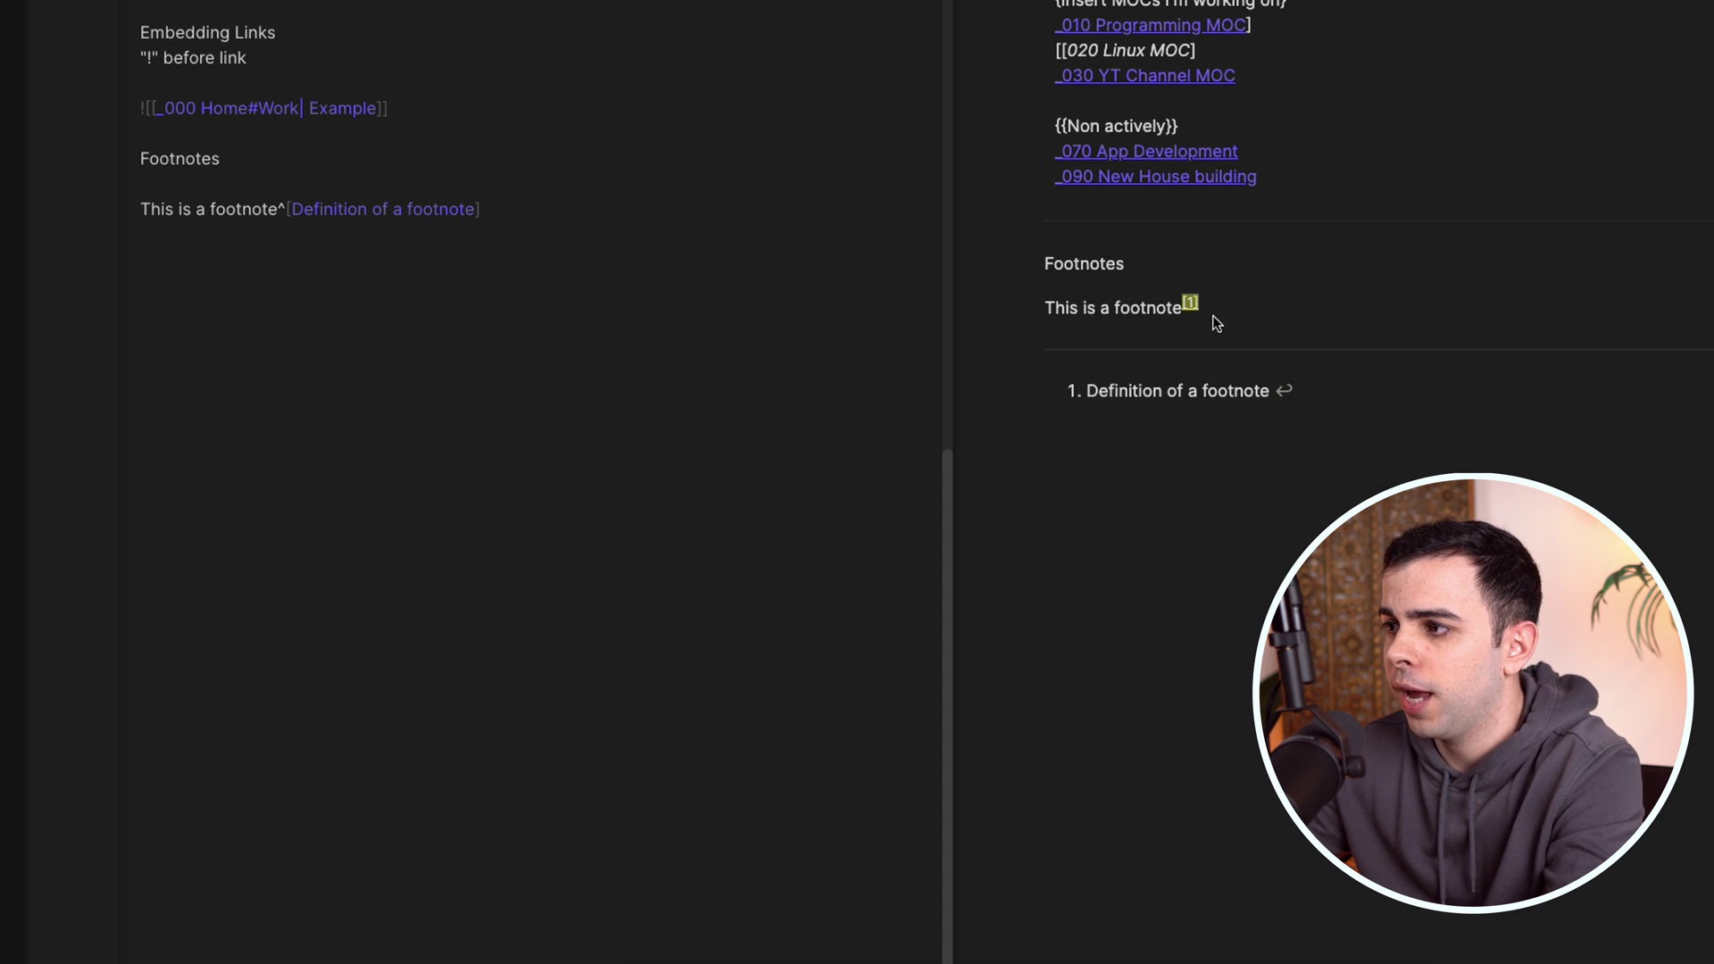
Examine the inline footnote's syntax in the source and its reference and definition in the reading view
drag(409, 183, 421, 201)
click(715, 225)
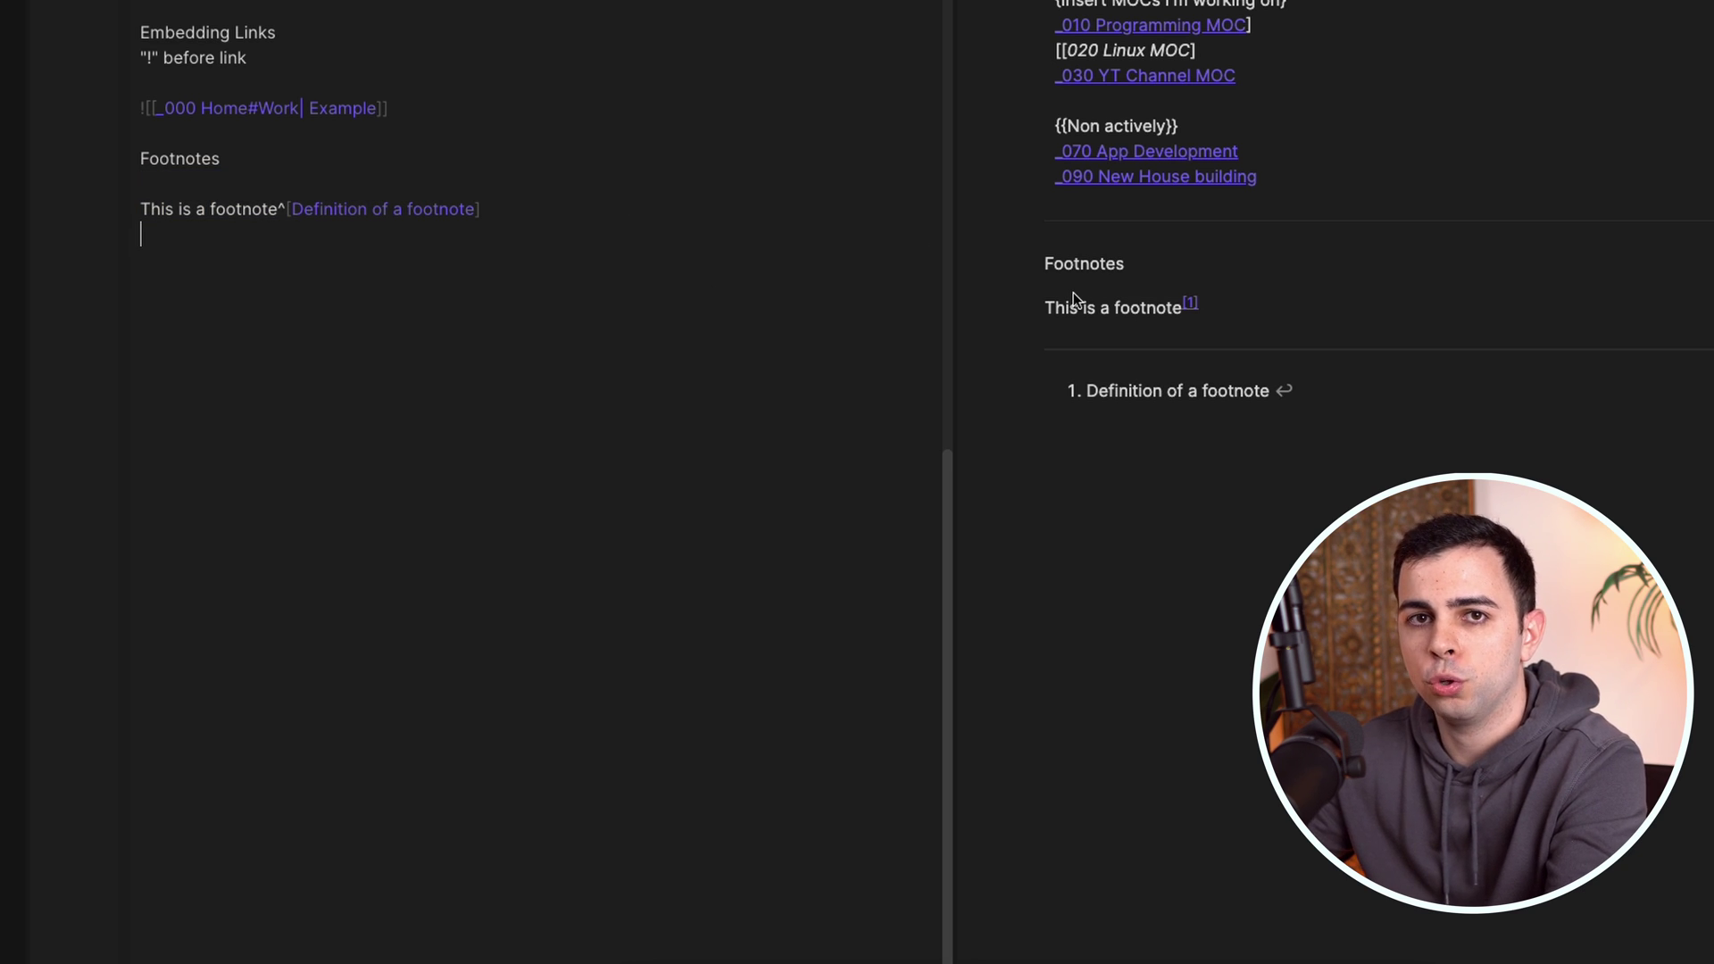
scroll(1068, 294, up, 1)
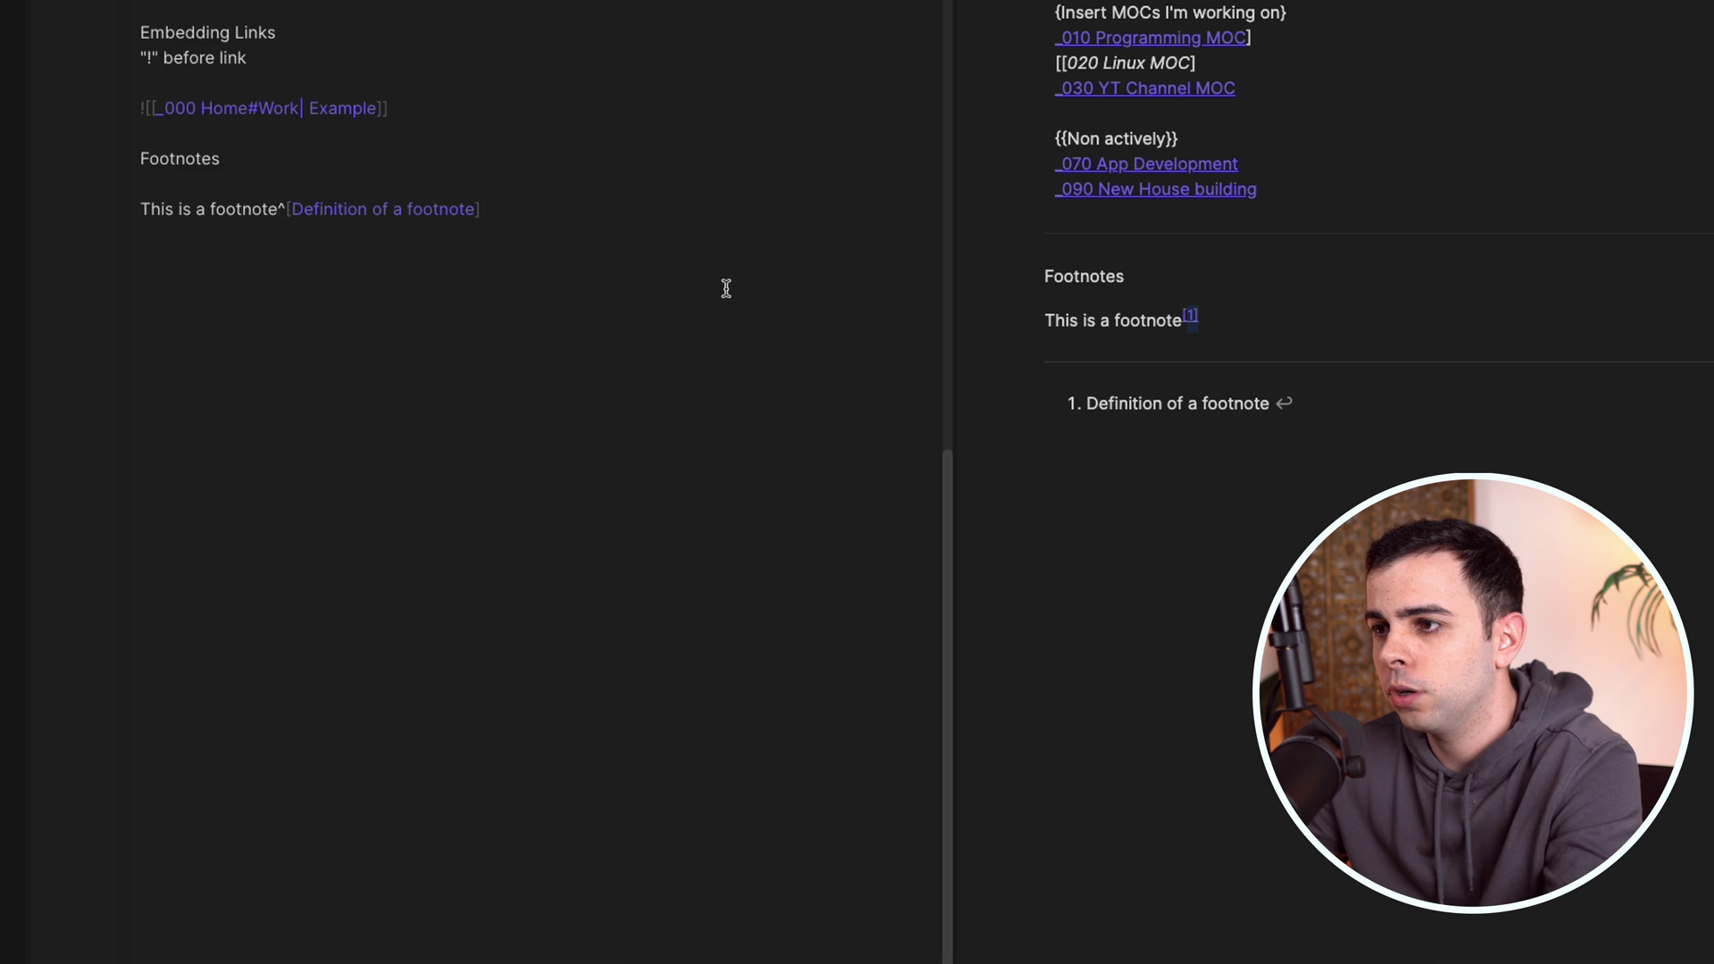
scroll(765, 291, up, 1)
click(520, 236)
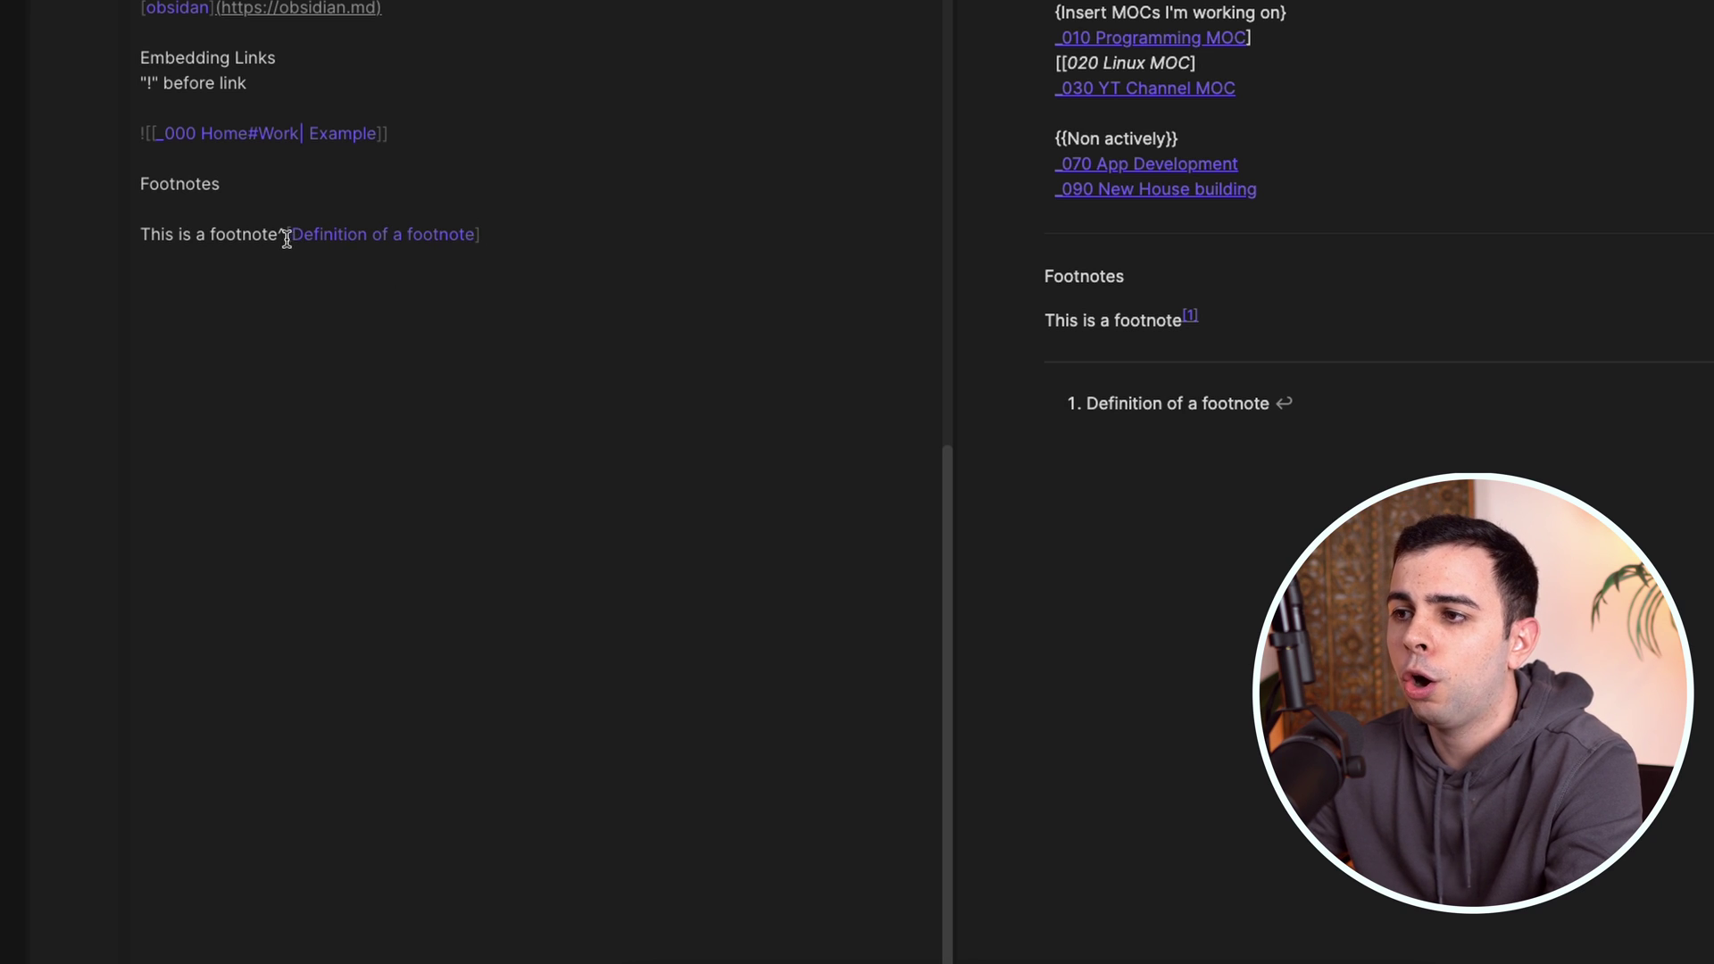
drag(300, 237, 437, 248)
click(463, 237)
click(490, 241)
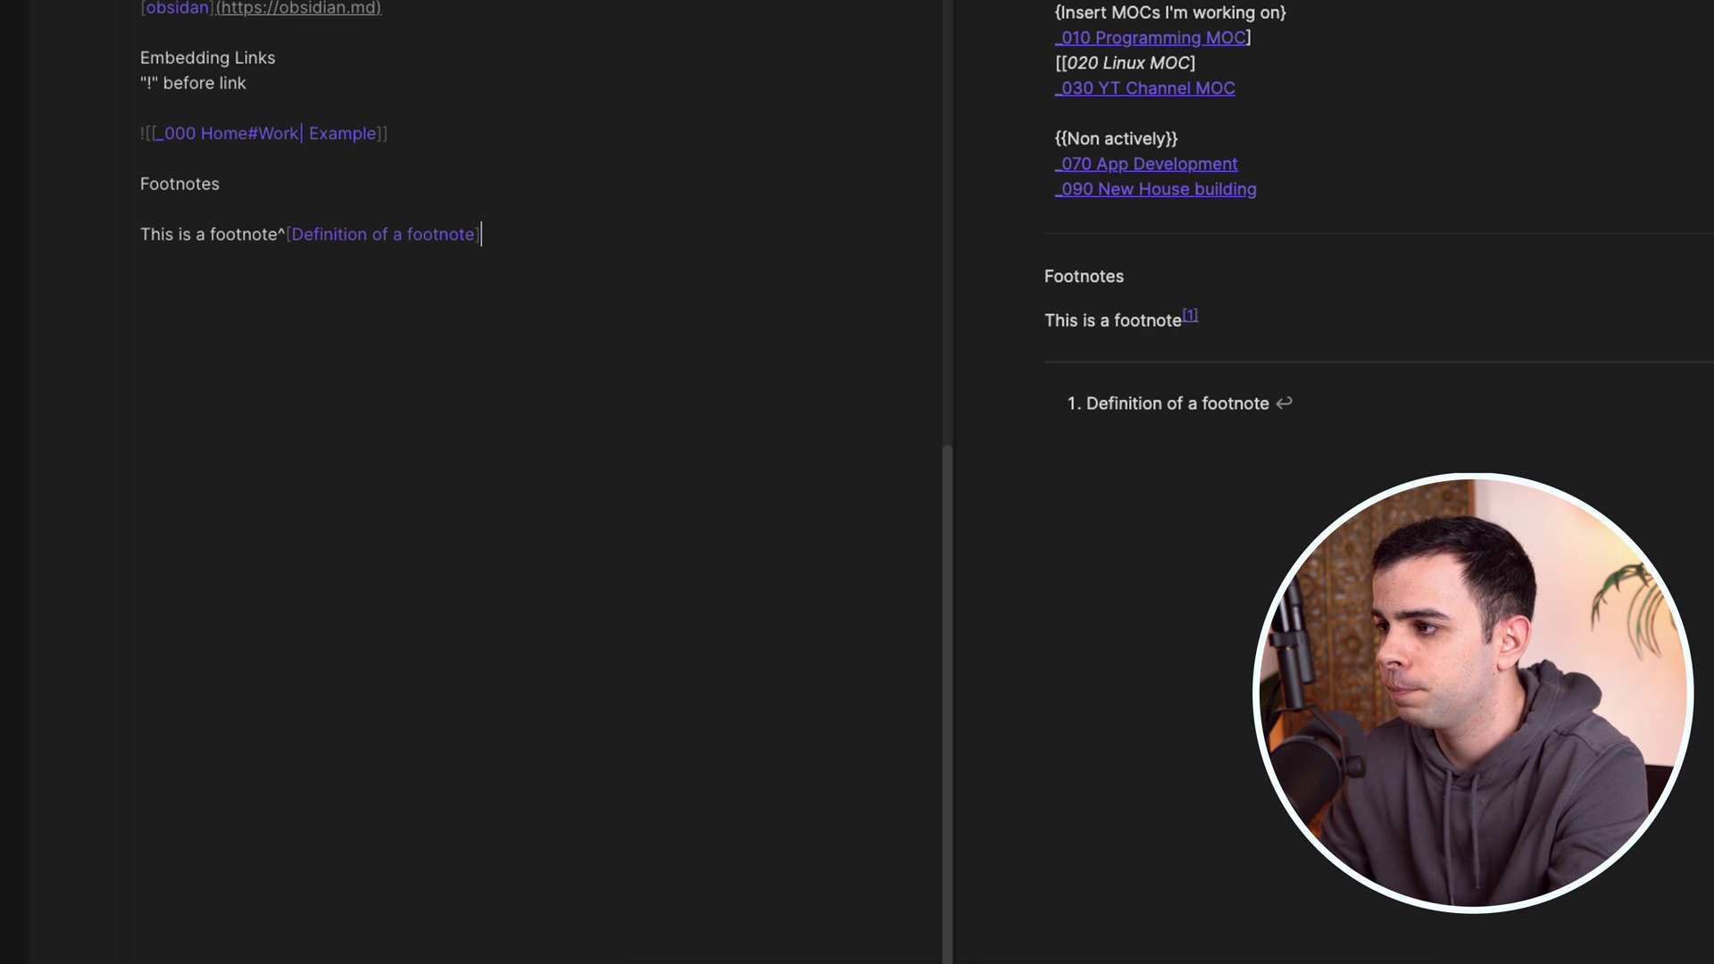
Add the label "Footnotes sending to headers" below the inline footnote line, separated by an empty line
scroll(559, 302, up, 2)
scroll(558, 303, up, 4)
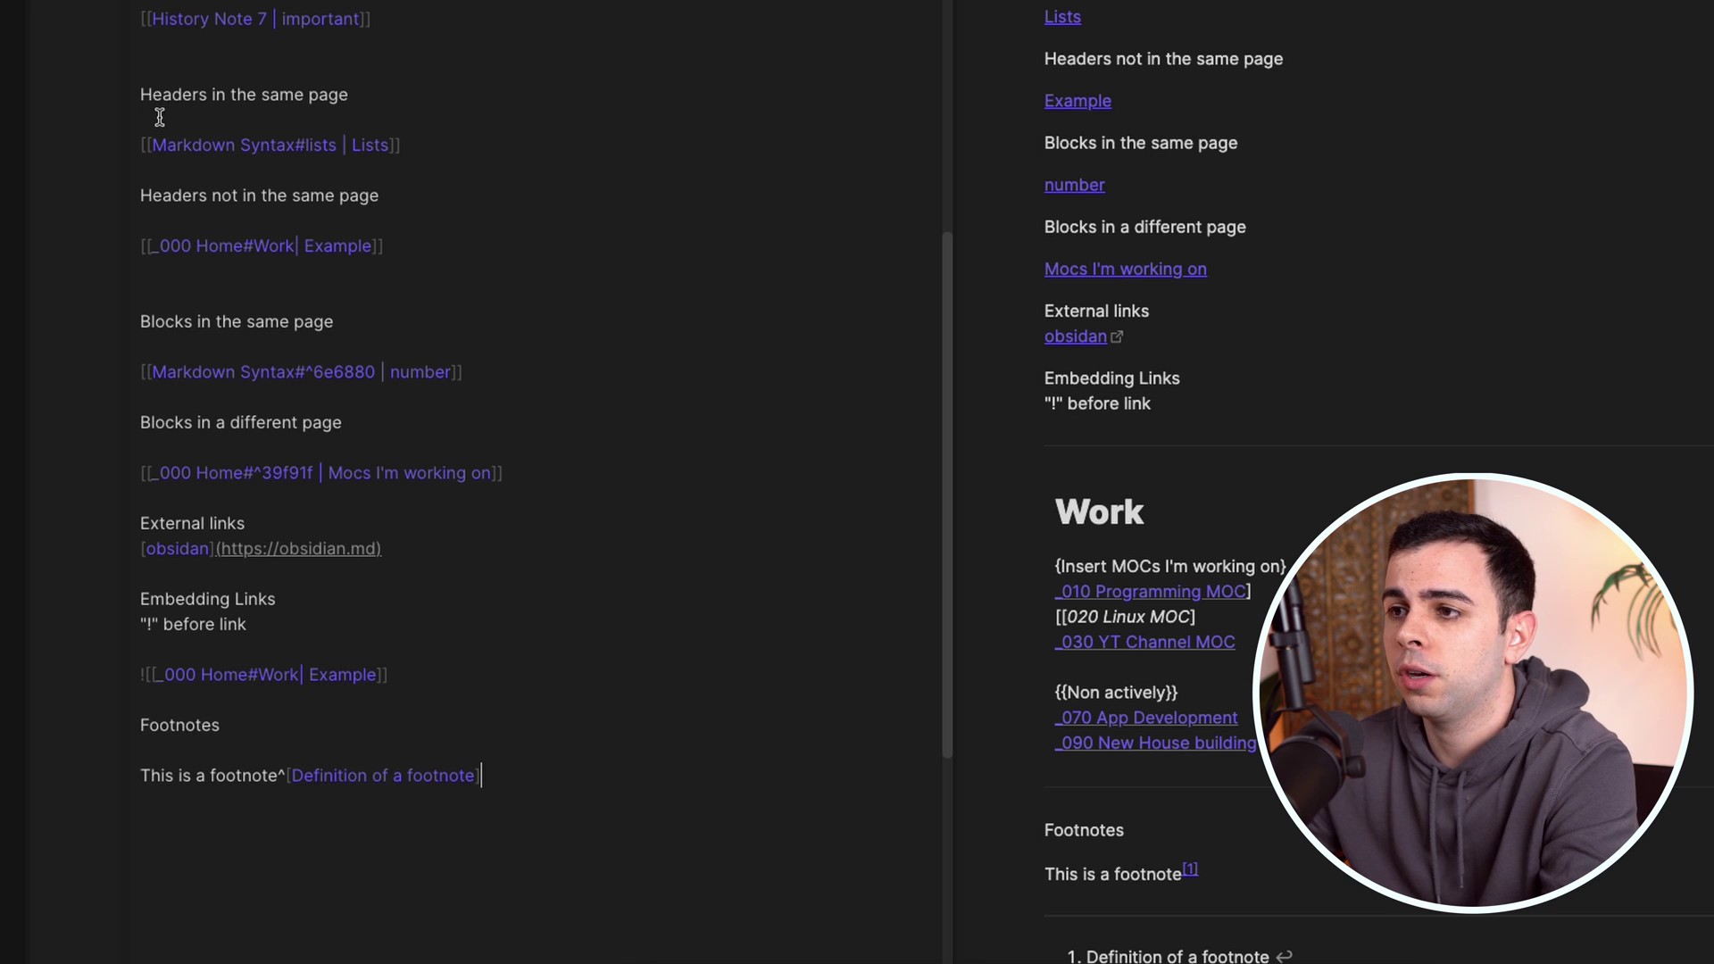
drag(160, 117, 172, 96)
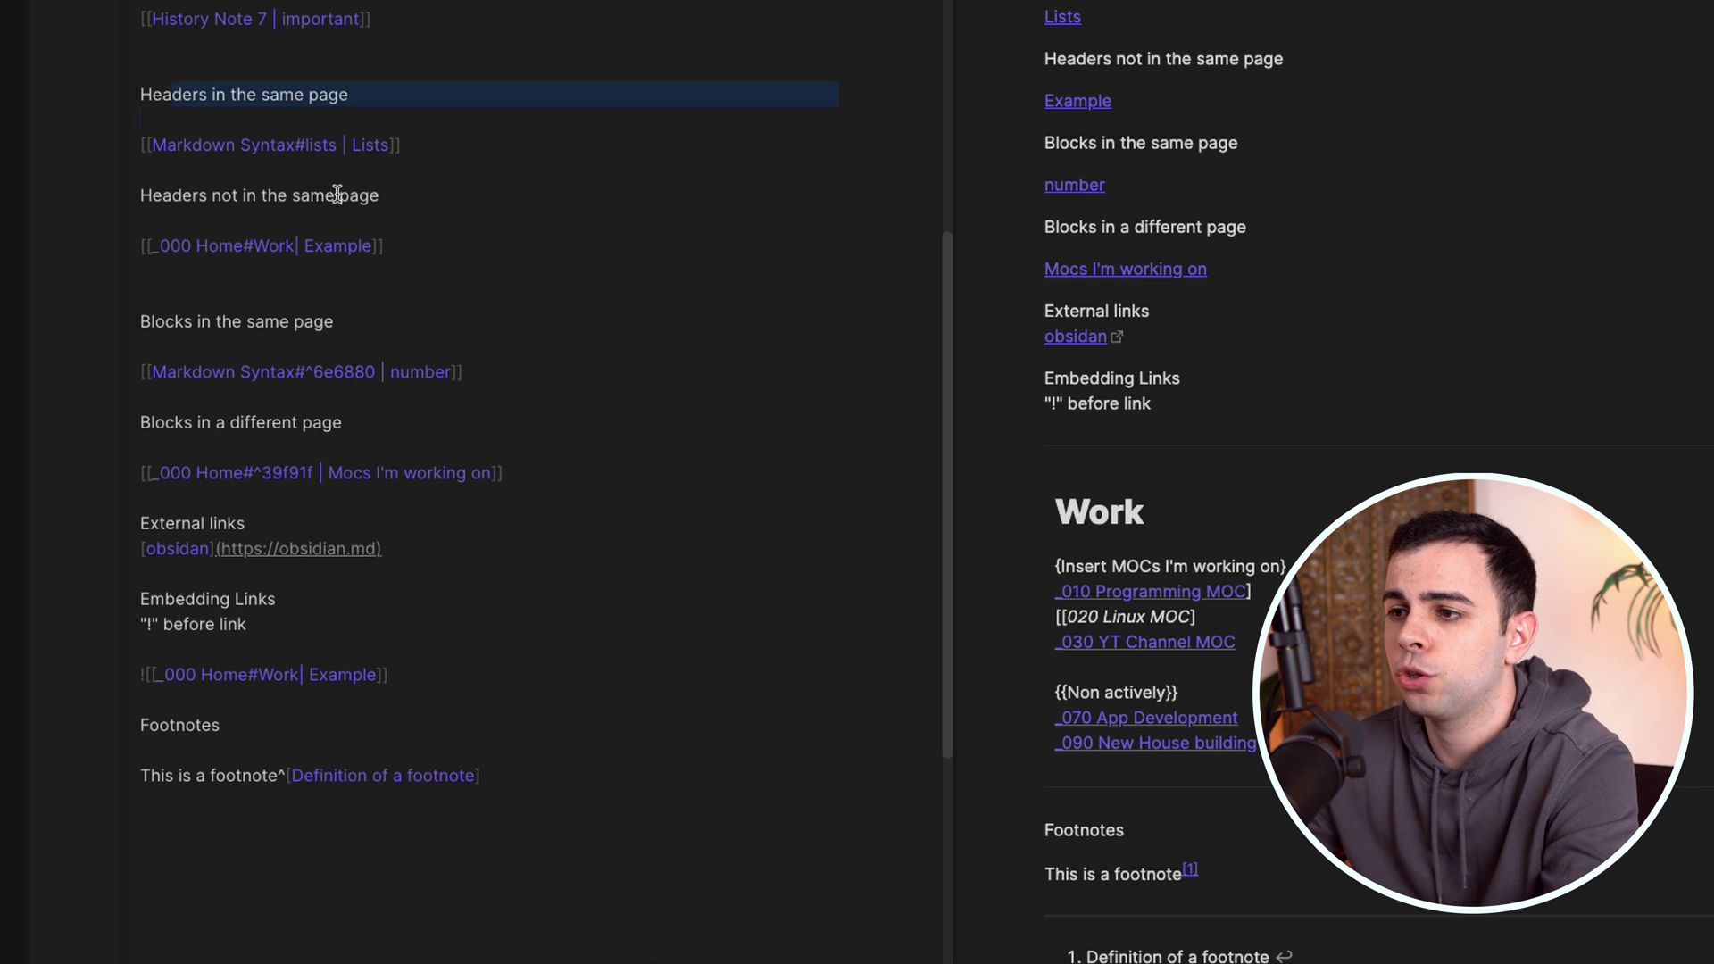
scroll(279, 183, down, 1)
scroll(276, 241, down, 2)
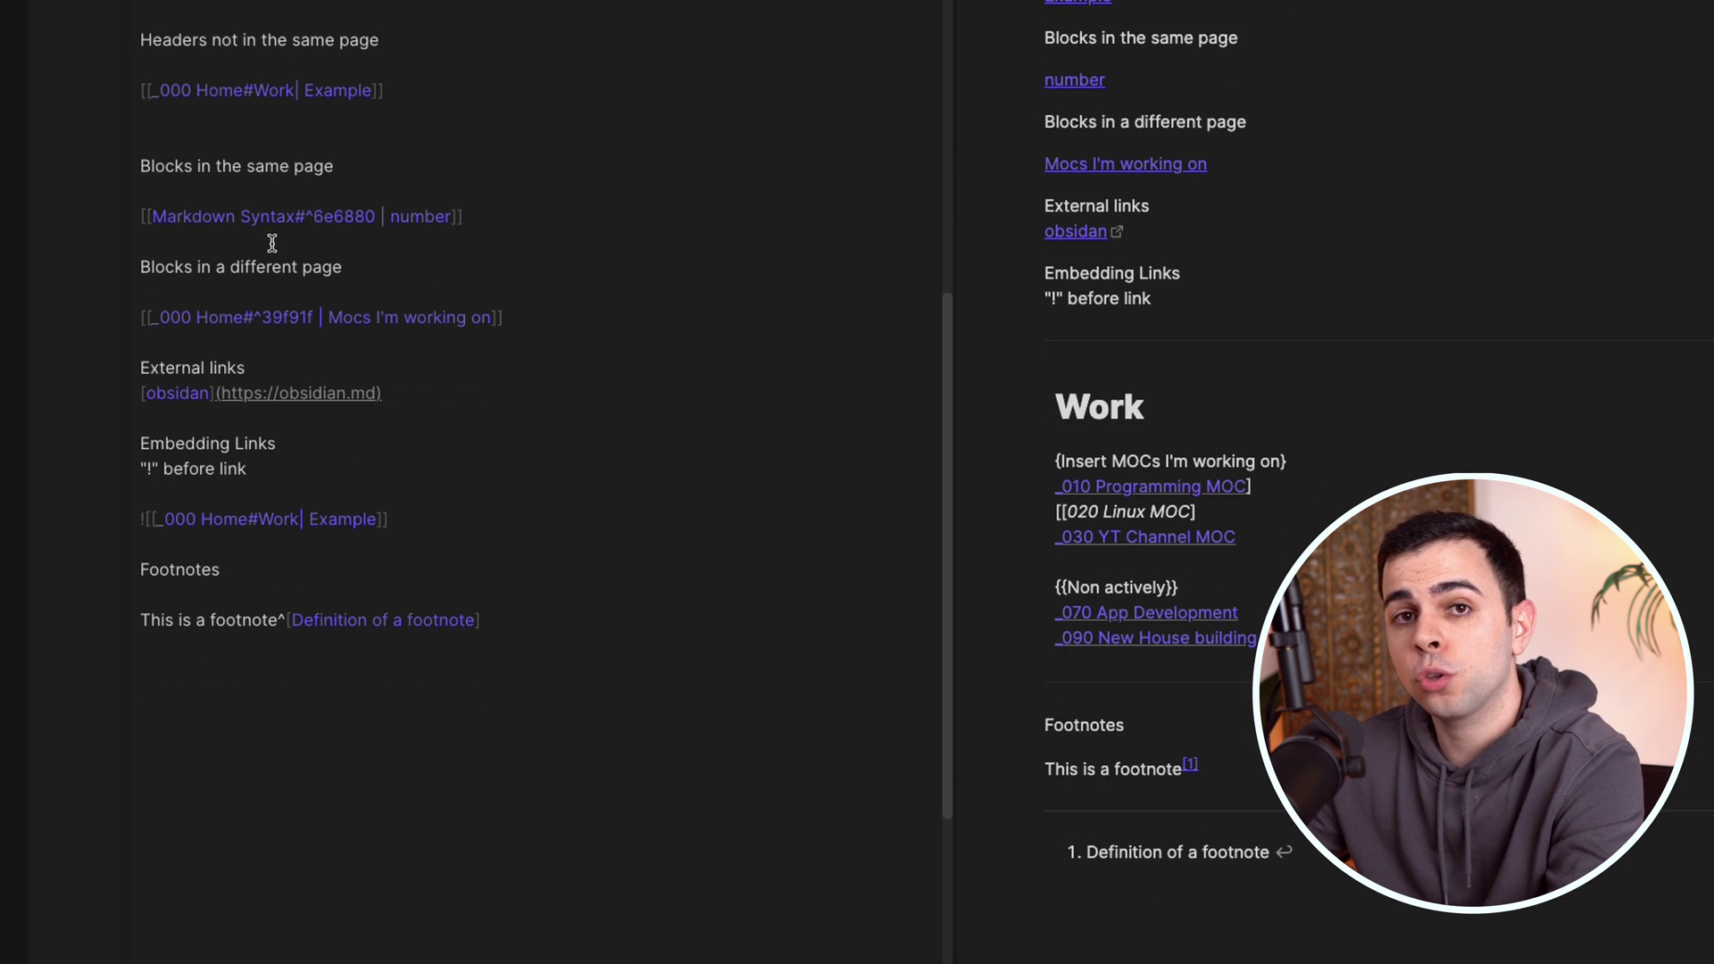
scroll(272, 245, down, 3)
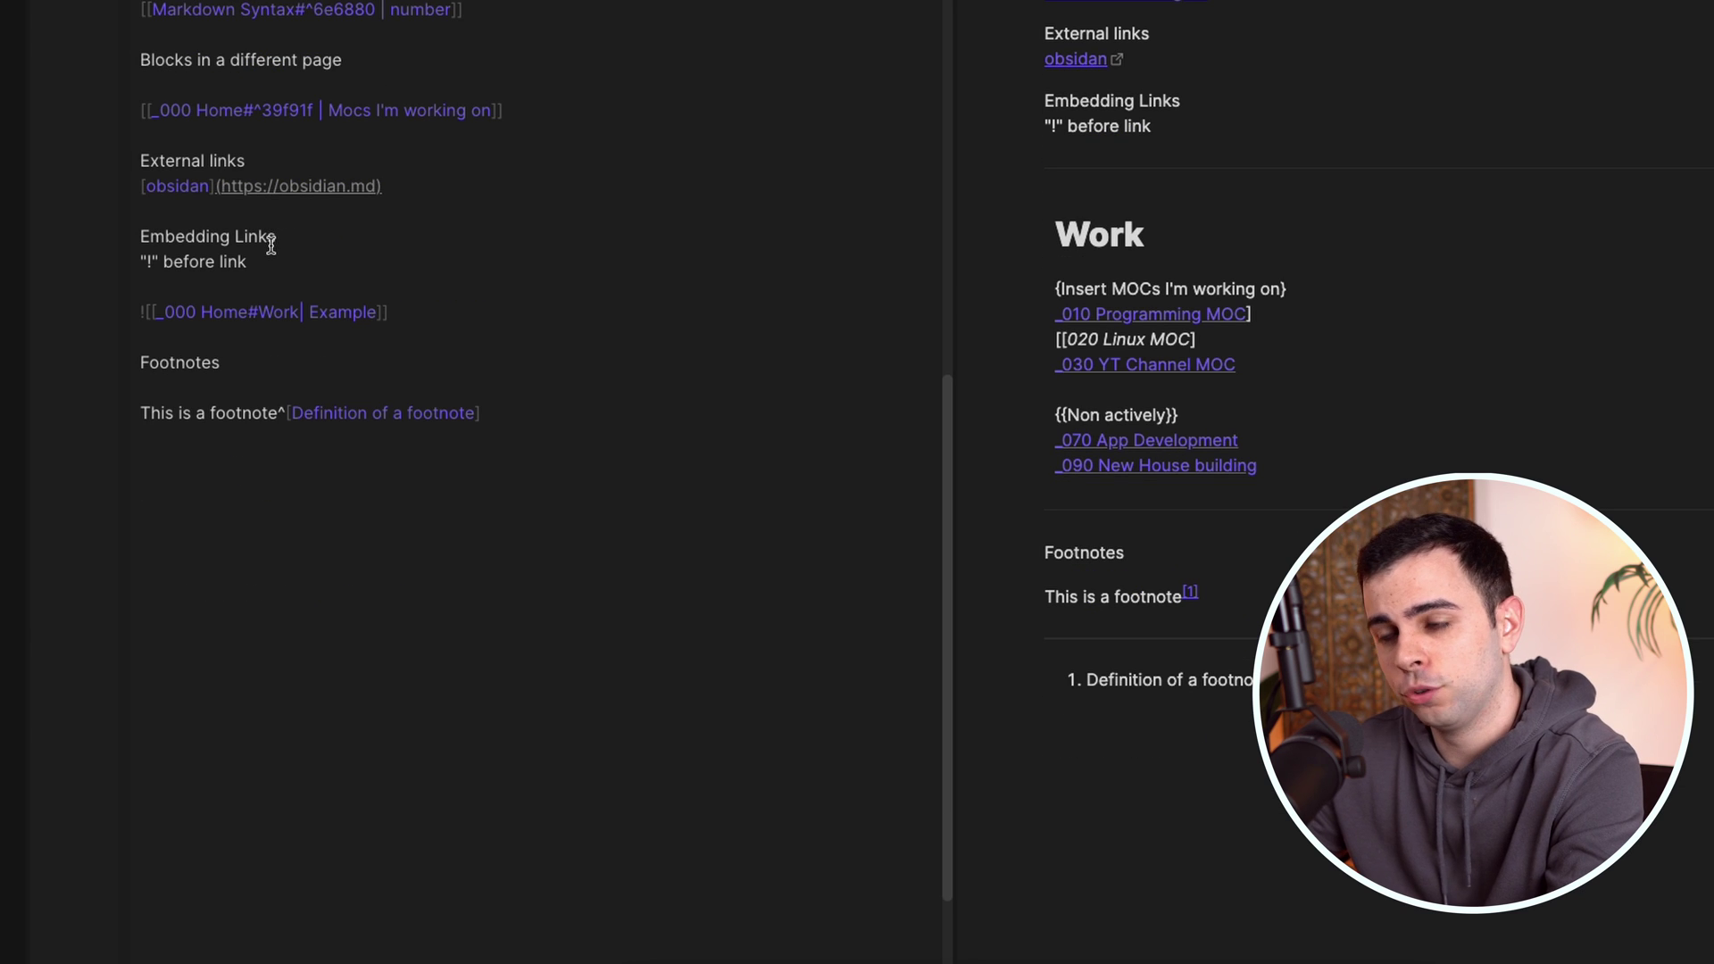
click(521, 427)
key(Return)
key(Return)
text(Footnotes sending to headers)
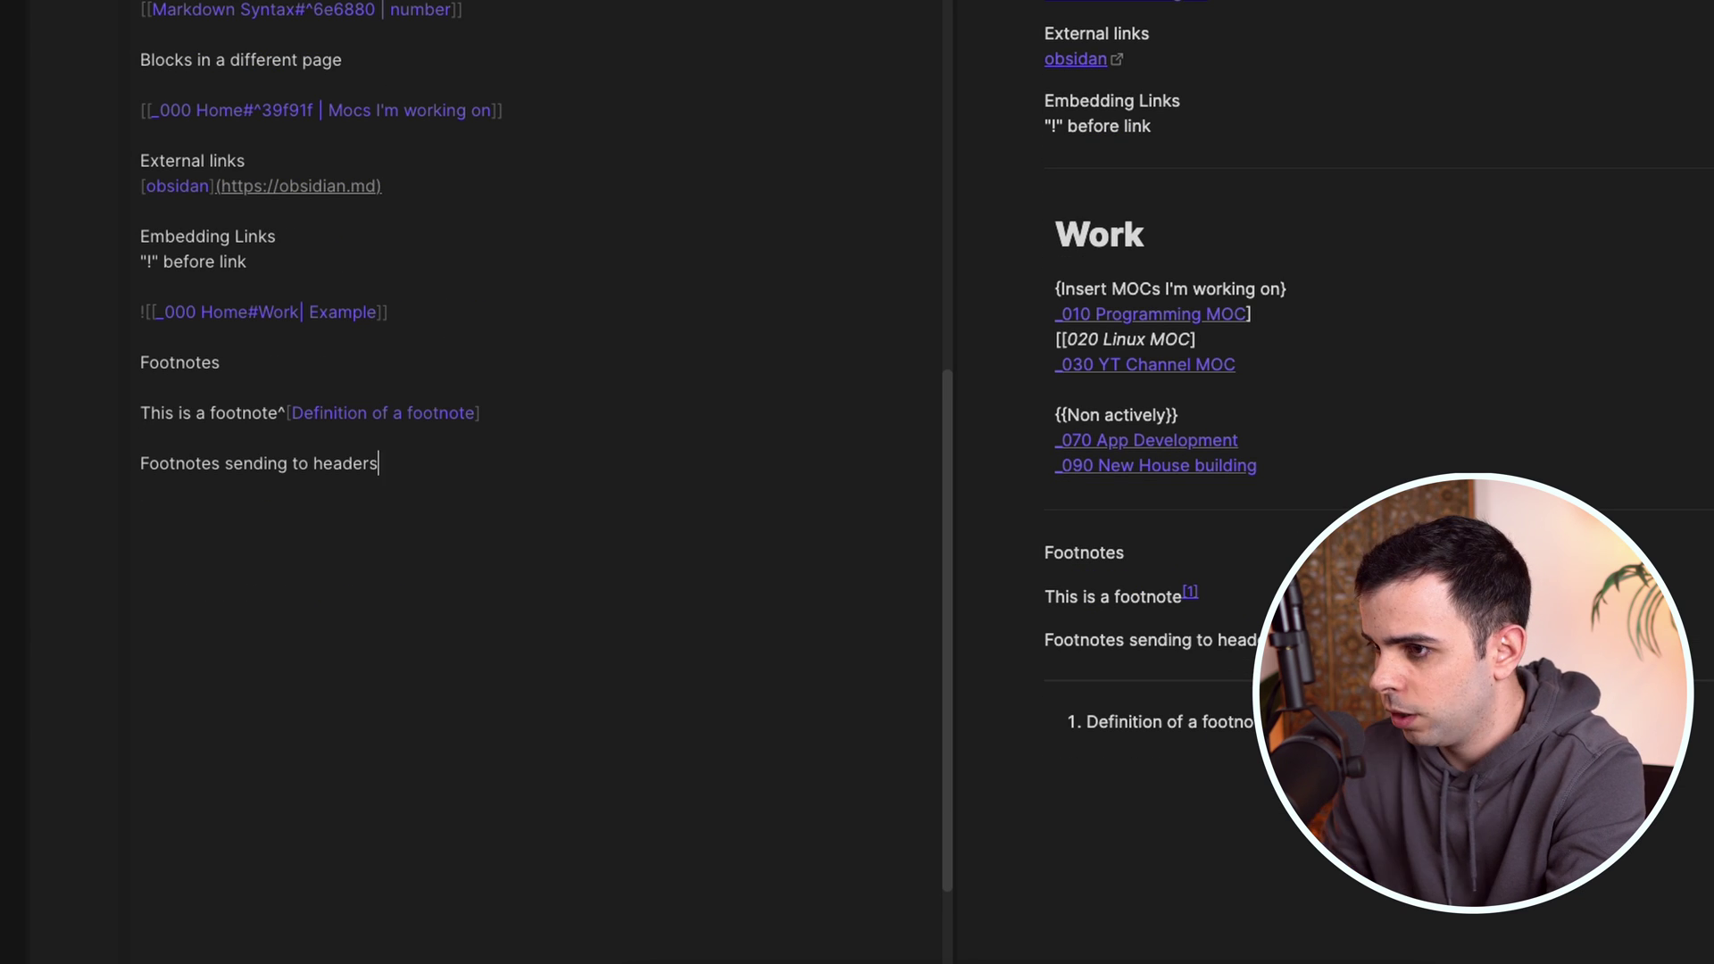
text(s)
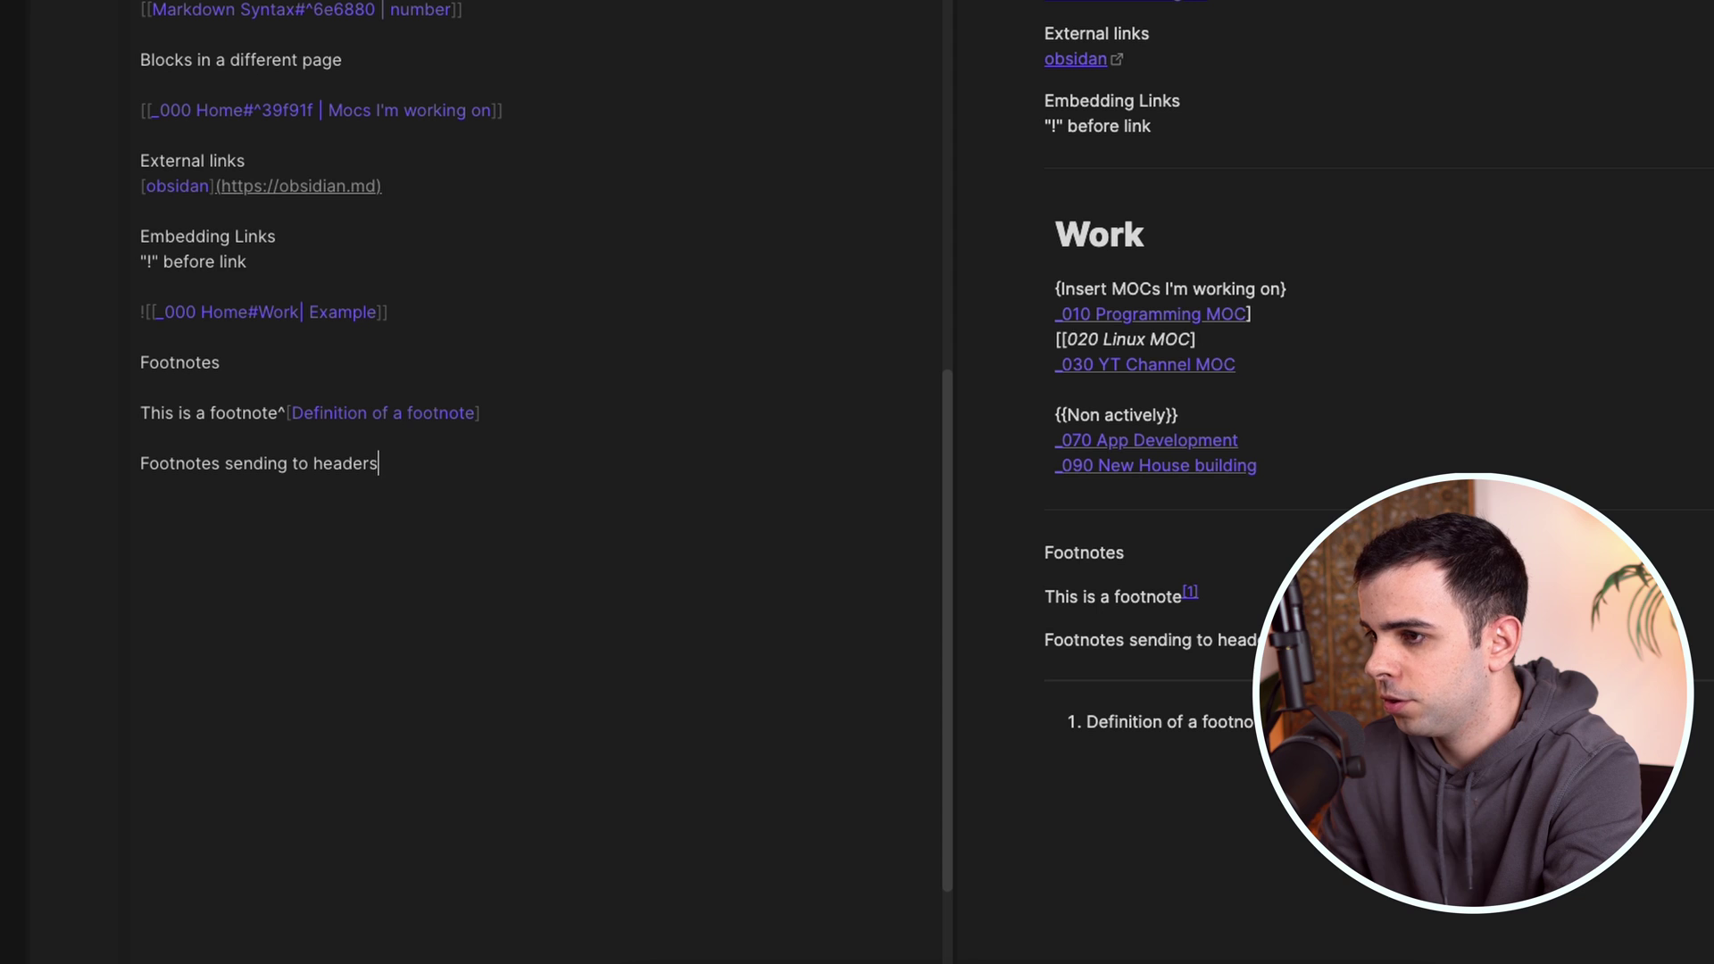
Start the line "Check these lists^" below the "Footnotes sending to headers" label, separated by an empty line
key(Return)
key(Return)
text(I')
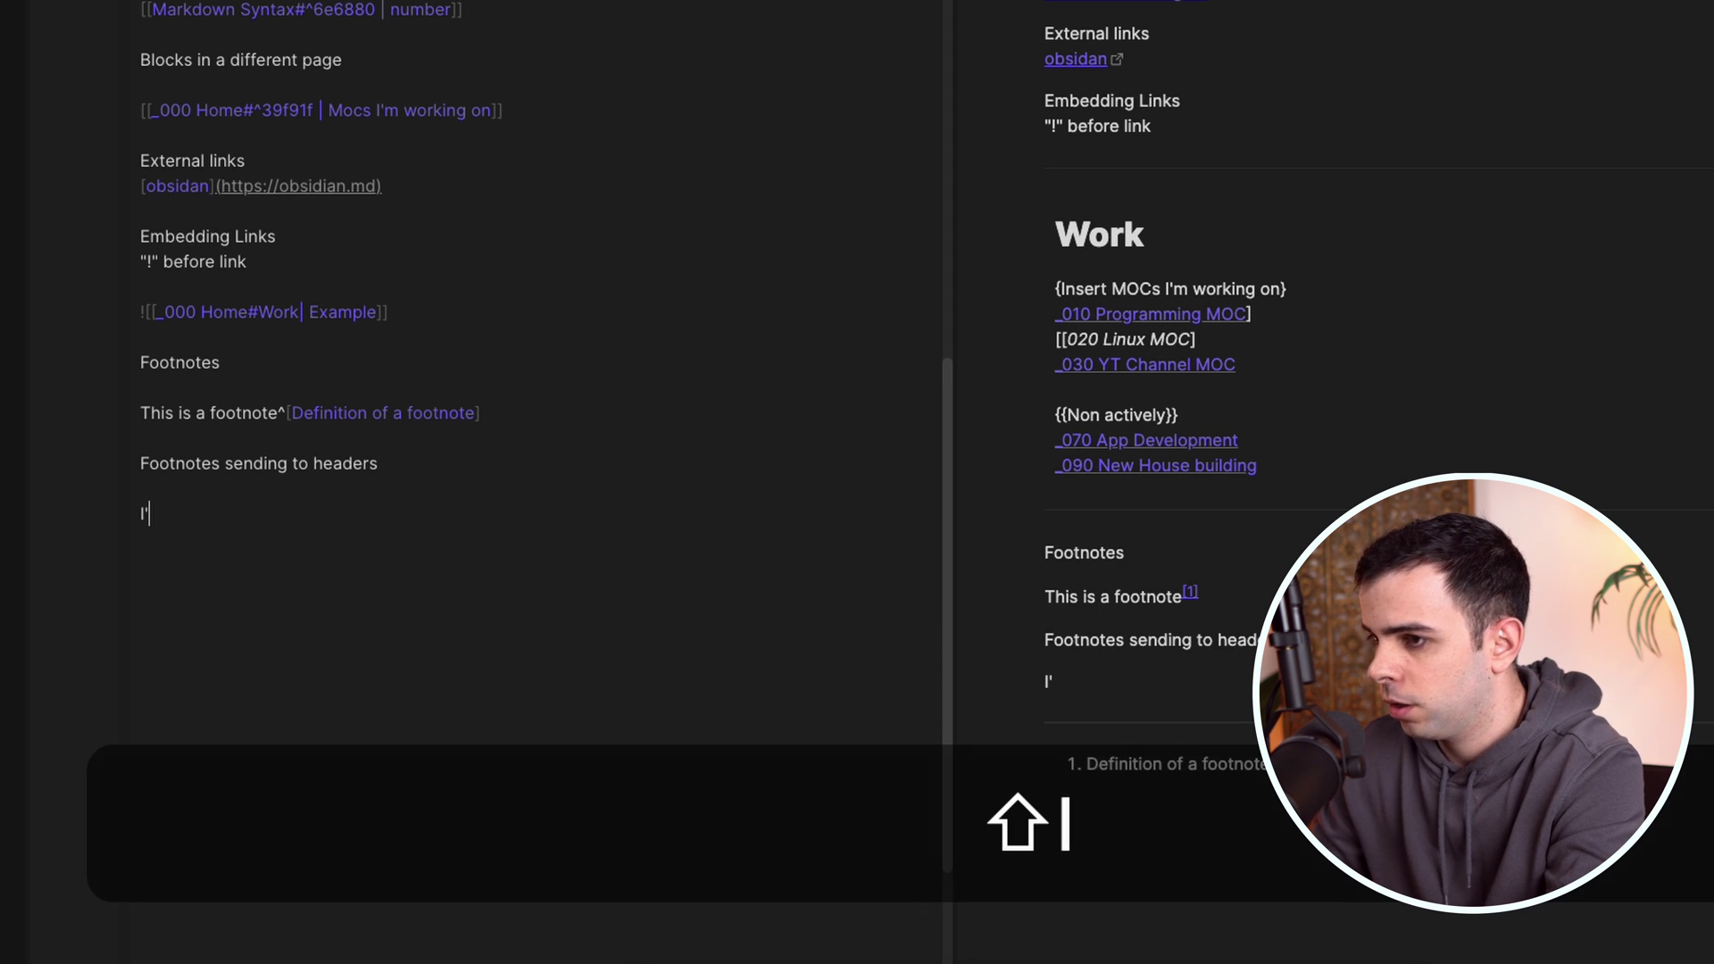
key(BackSpace)
key(BackSpace)
text(Check t)
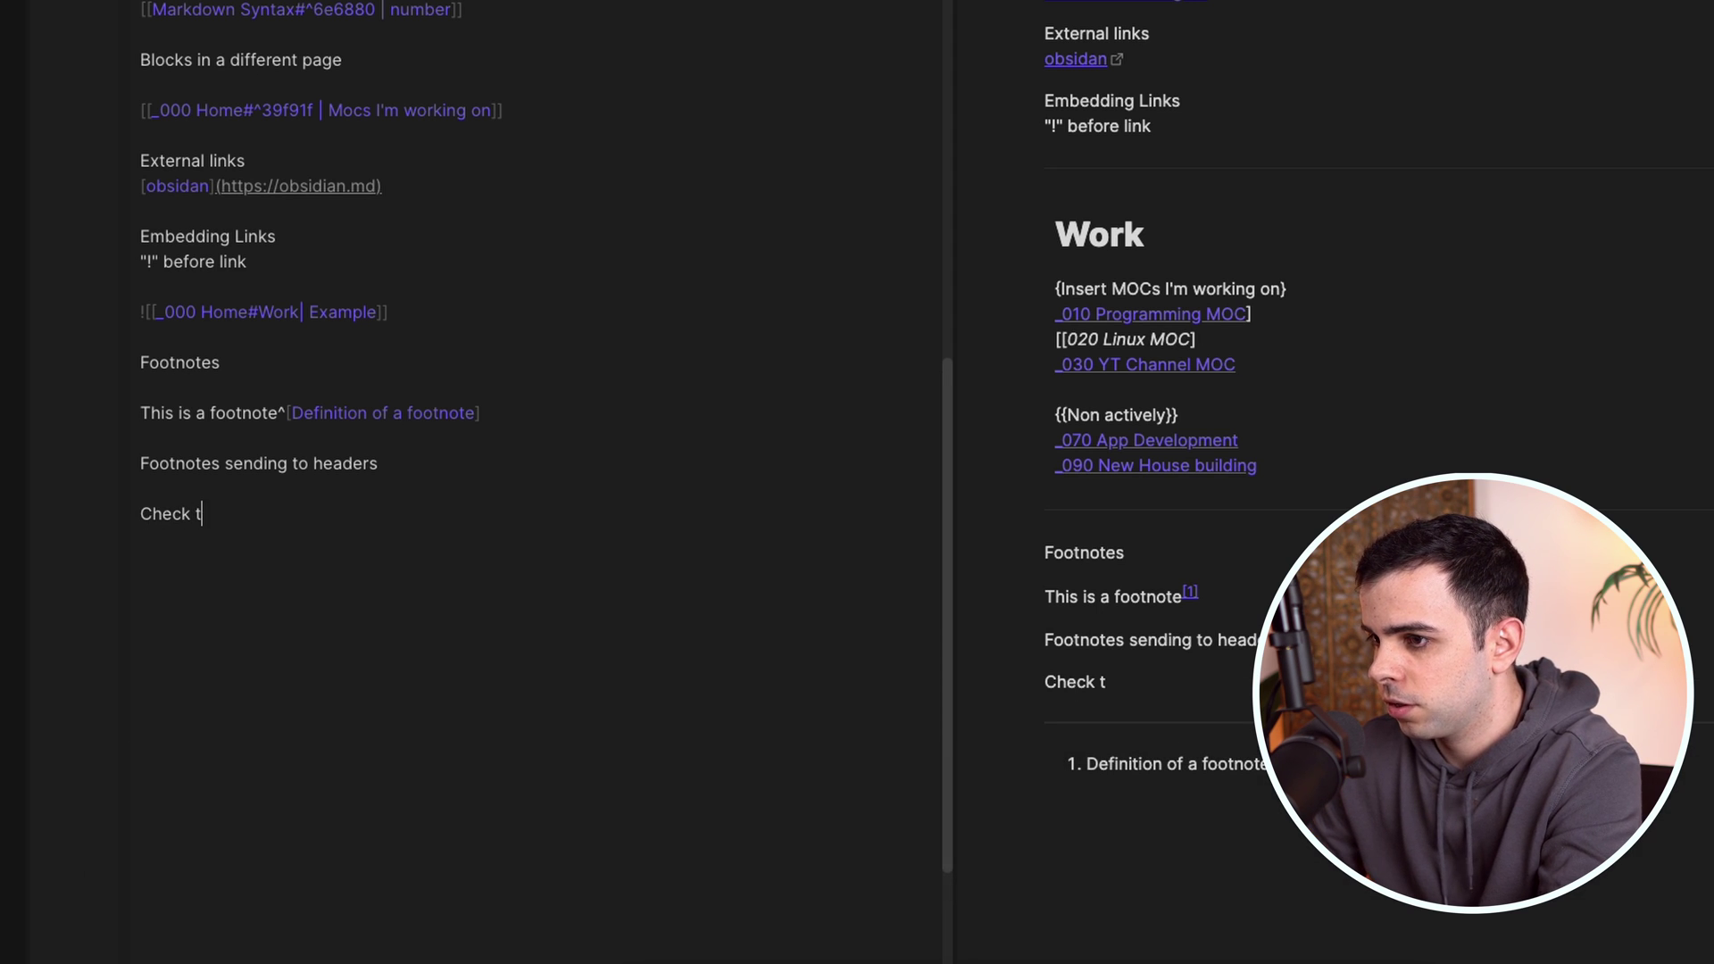
text(hese lists^)
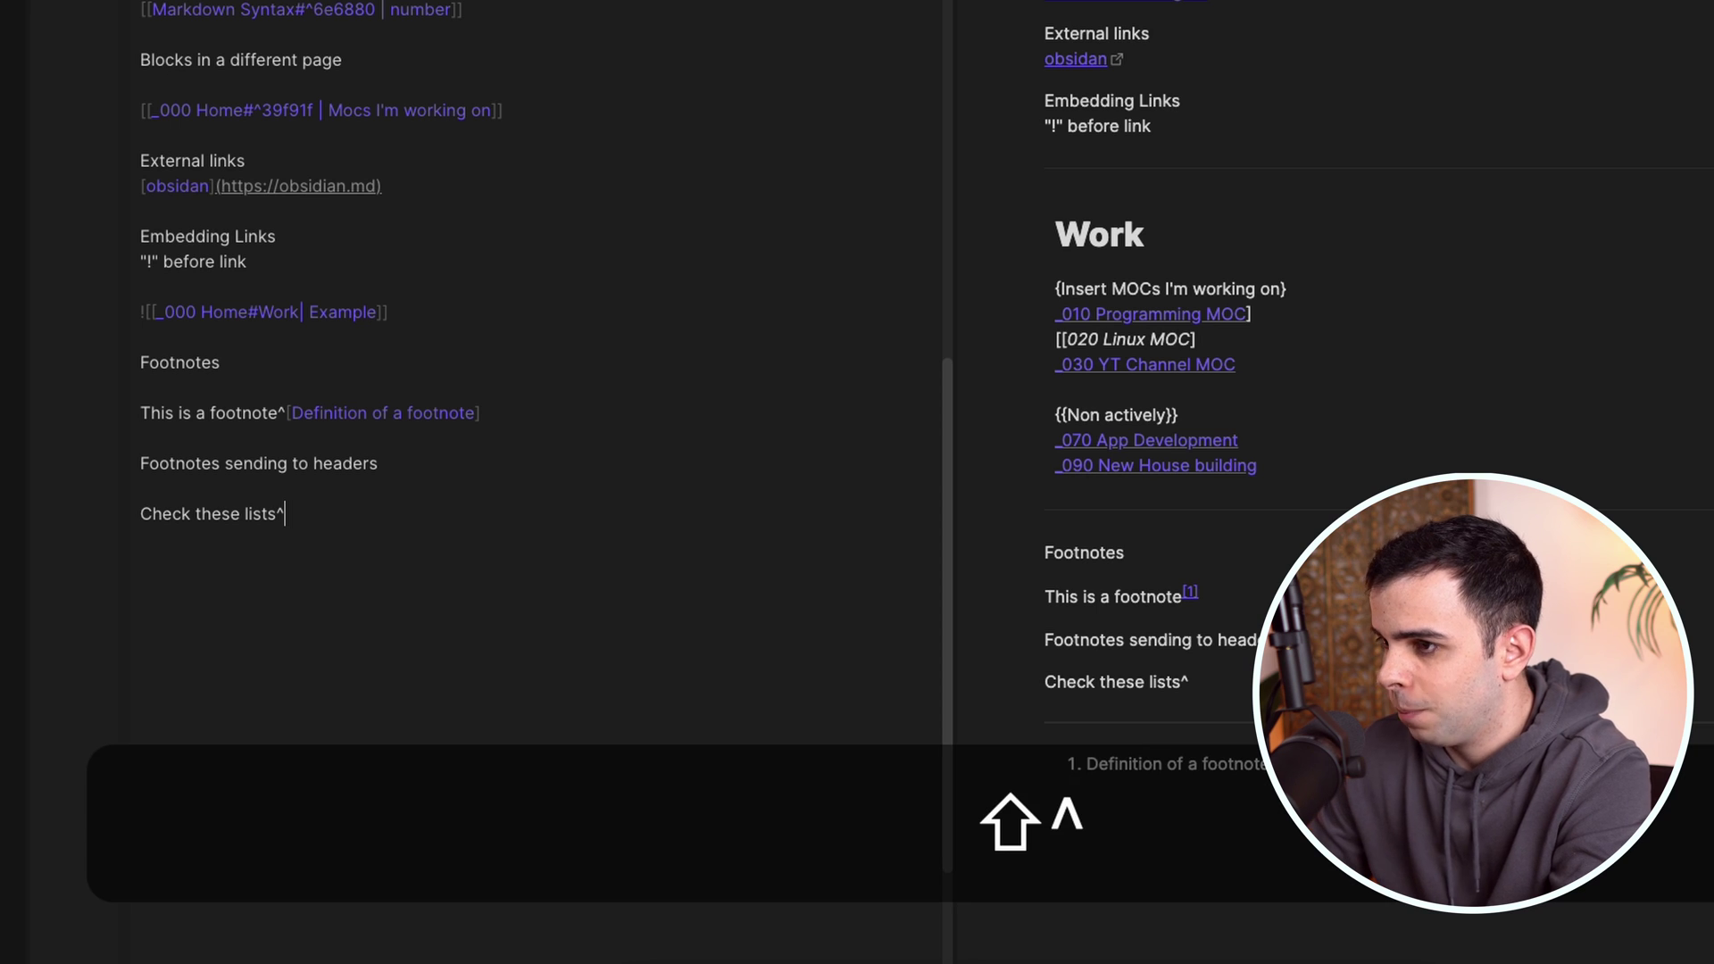
Insert a link to the "lists" heading of the Markdown Syntax note after "Check these lists^"
text([[)
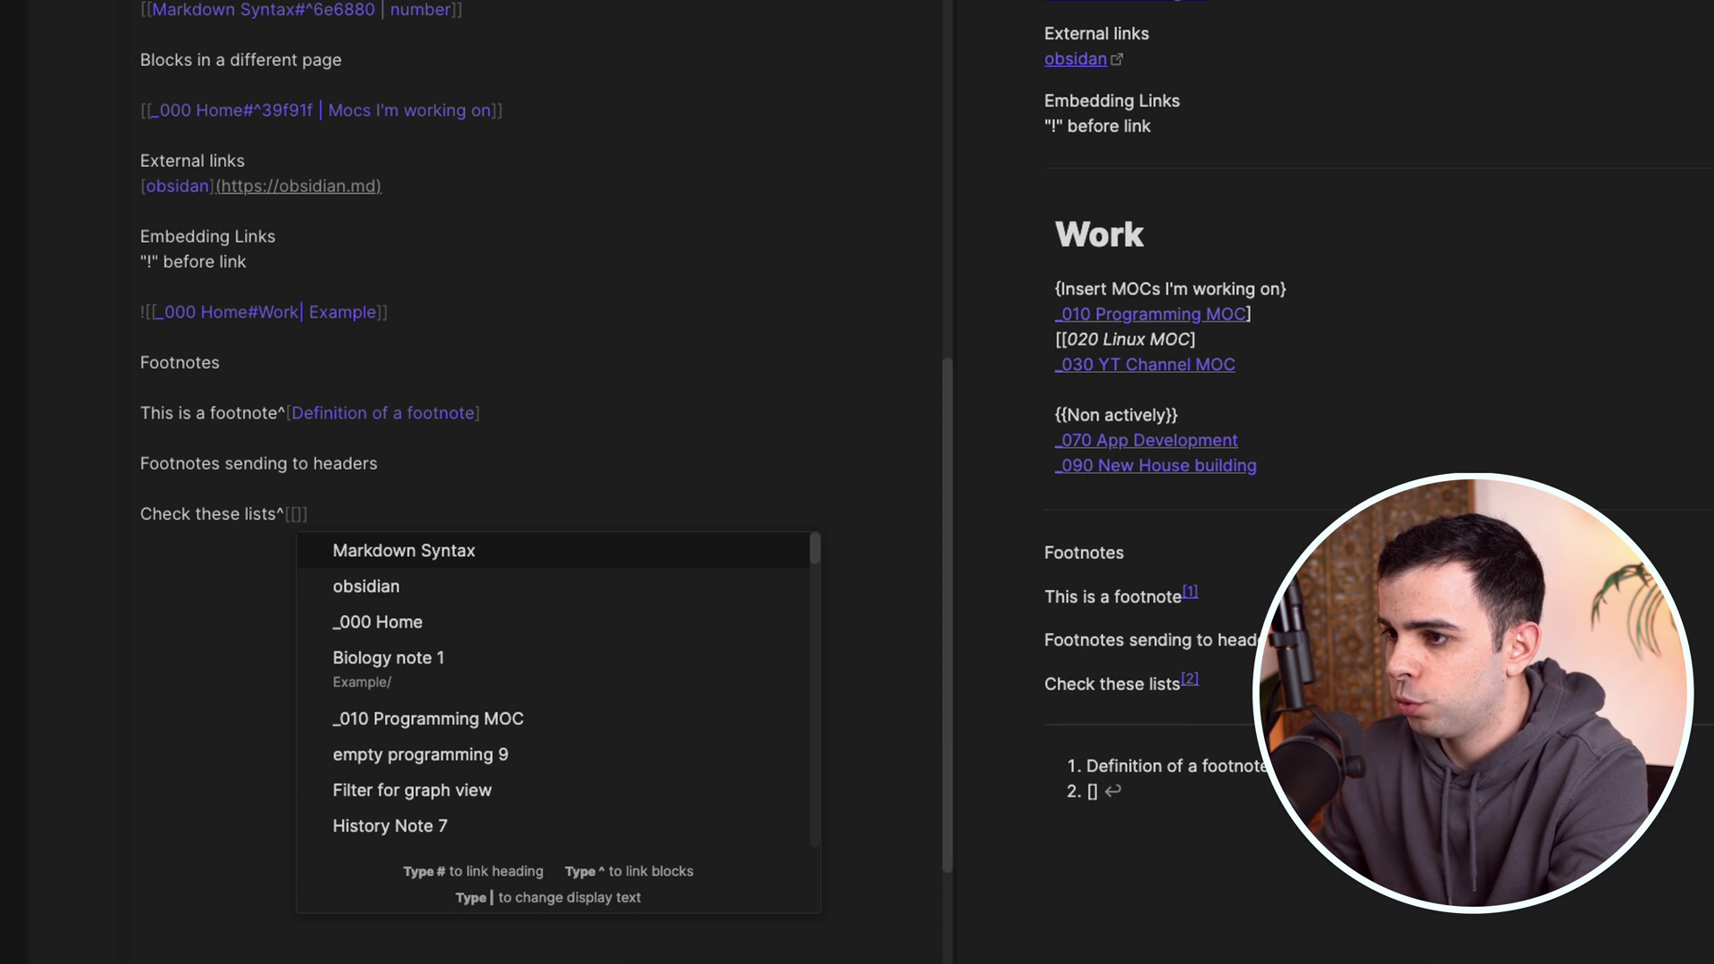
key(Return)
text(#)
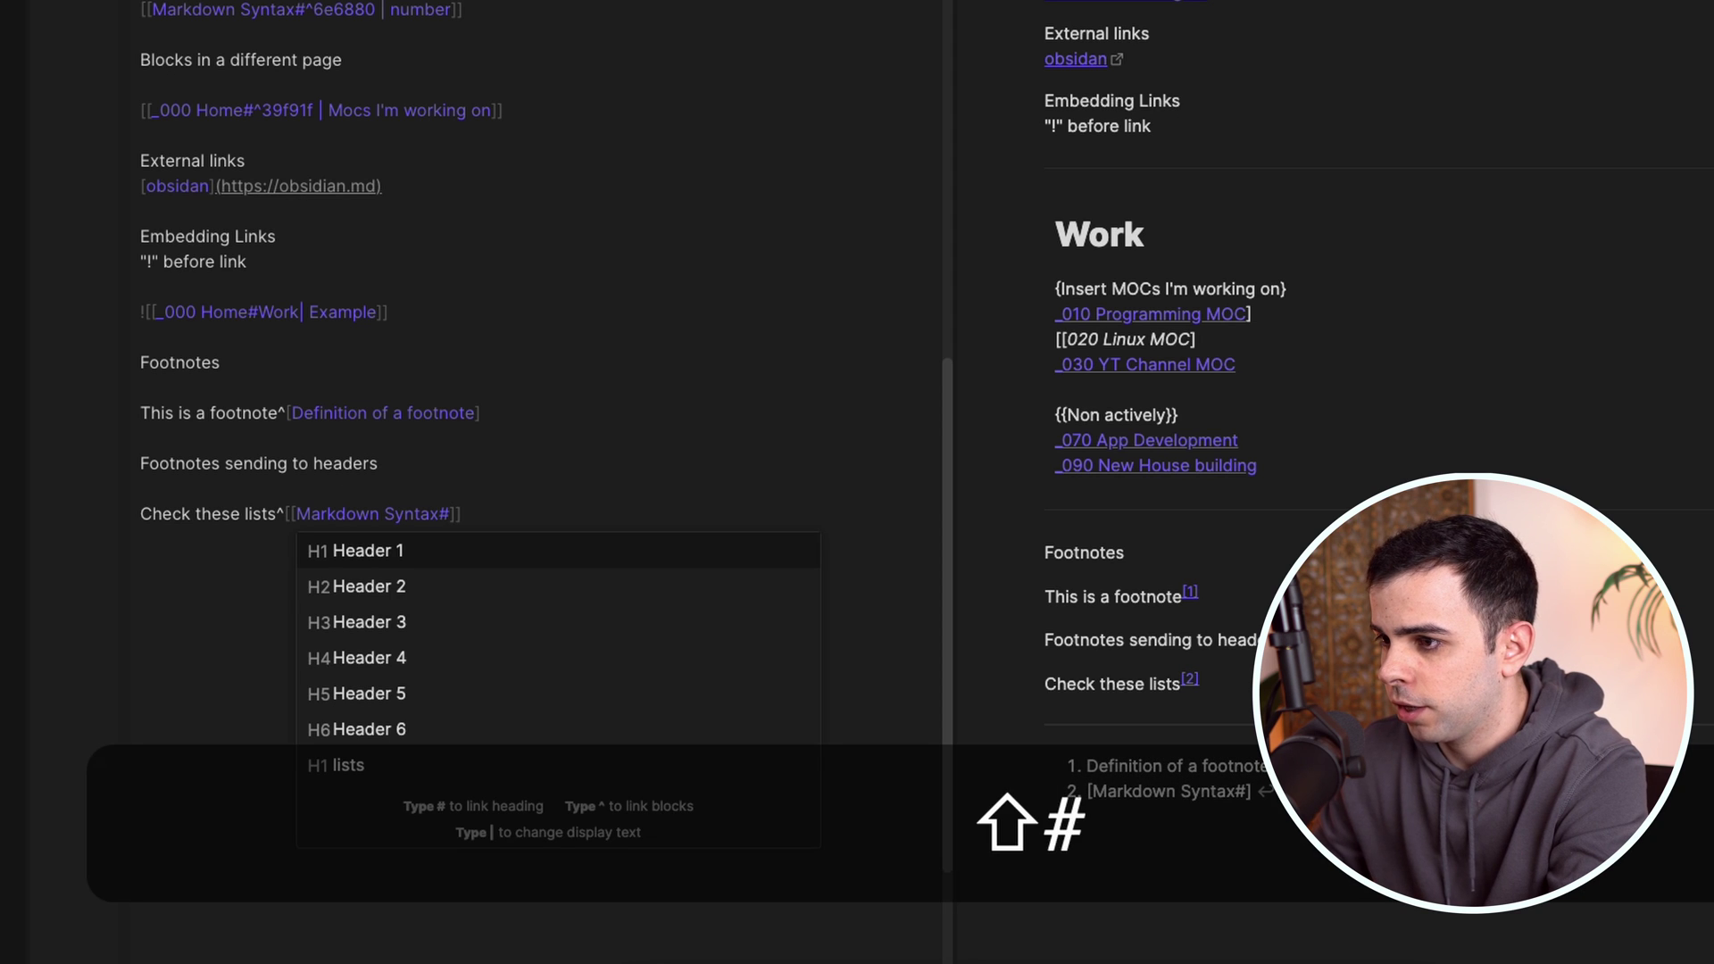
key(Down)
key(Down)
key(Down)
key(Down)
key(Down)
key(Down)
key(Down)
key(Up)
key(Return)
scroll(414, 502, down, 3)
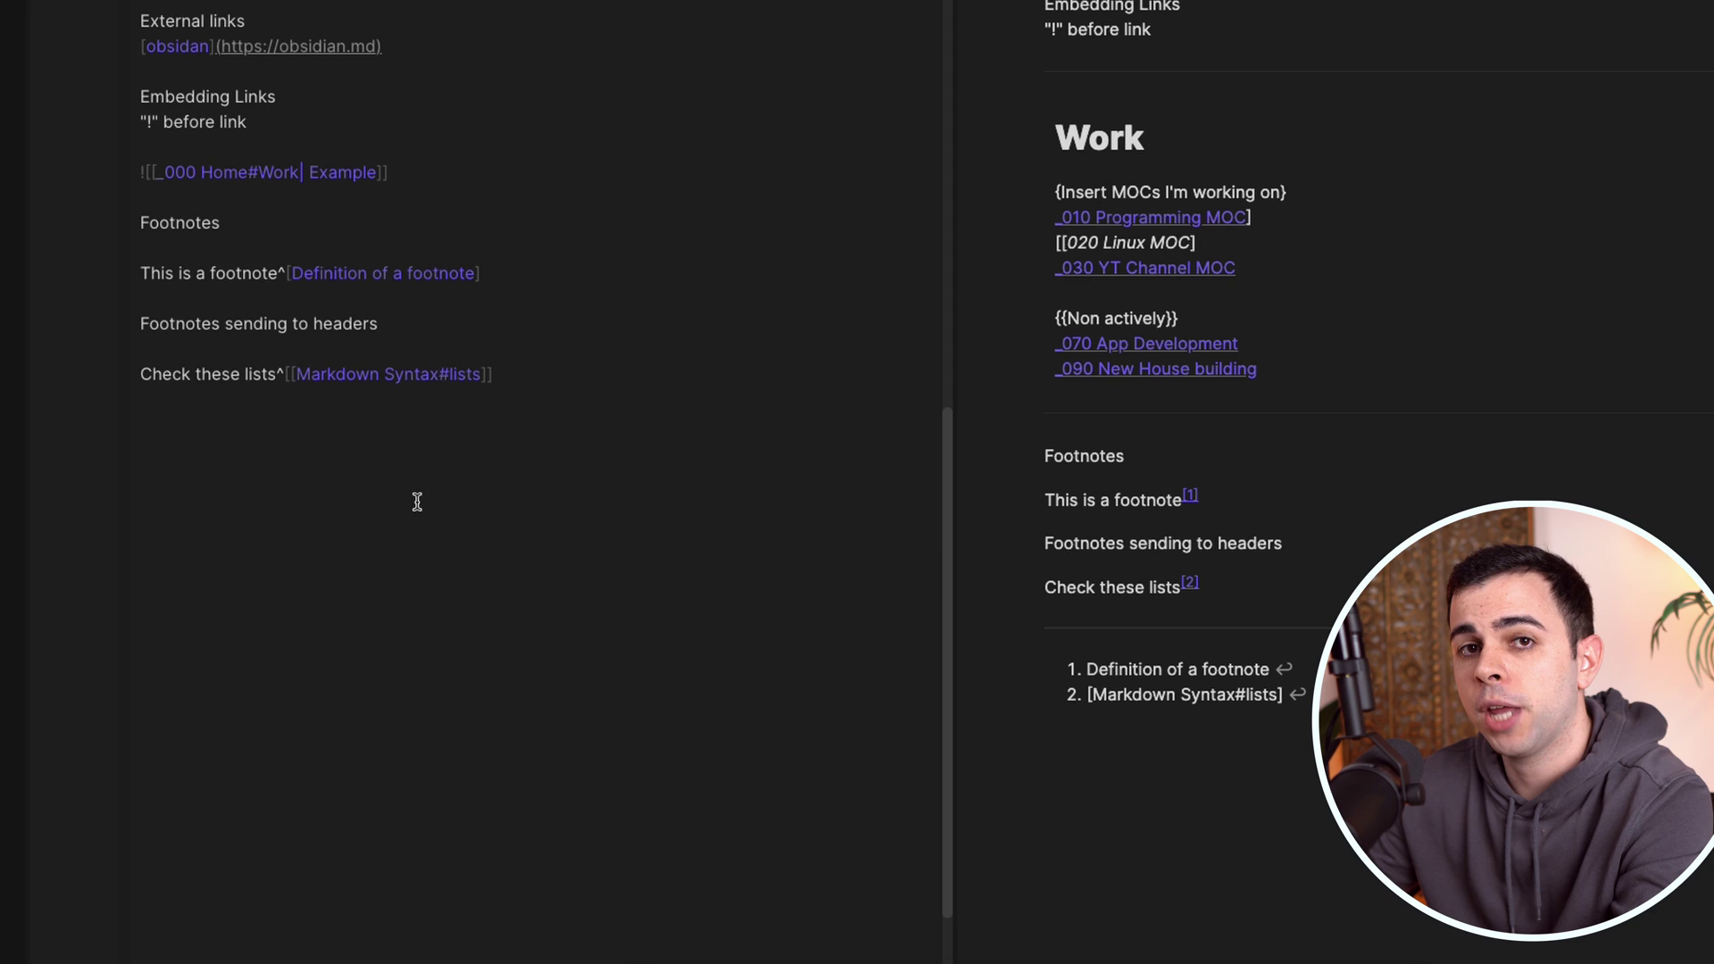
Enclose the [[Markdown Syntax#lists]] link in an additional pair of square brackets so that it forms an inline footnote
click(413, 495)
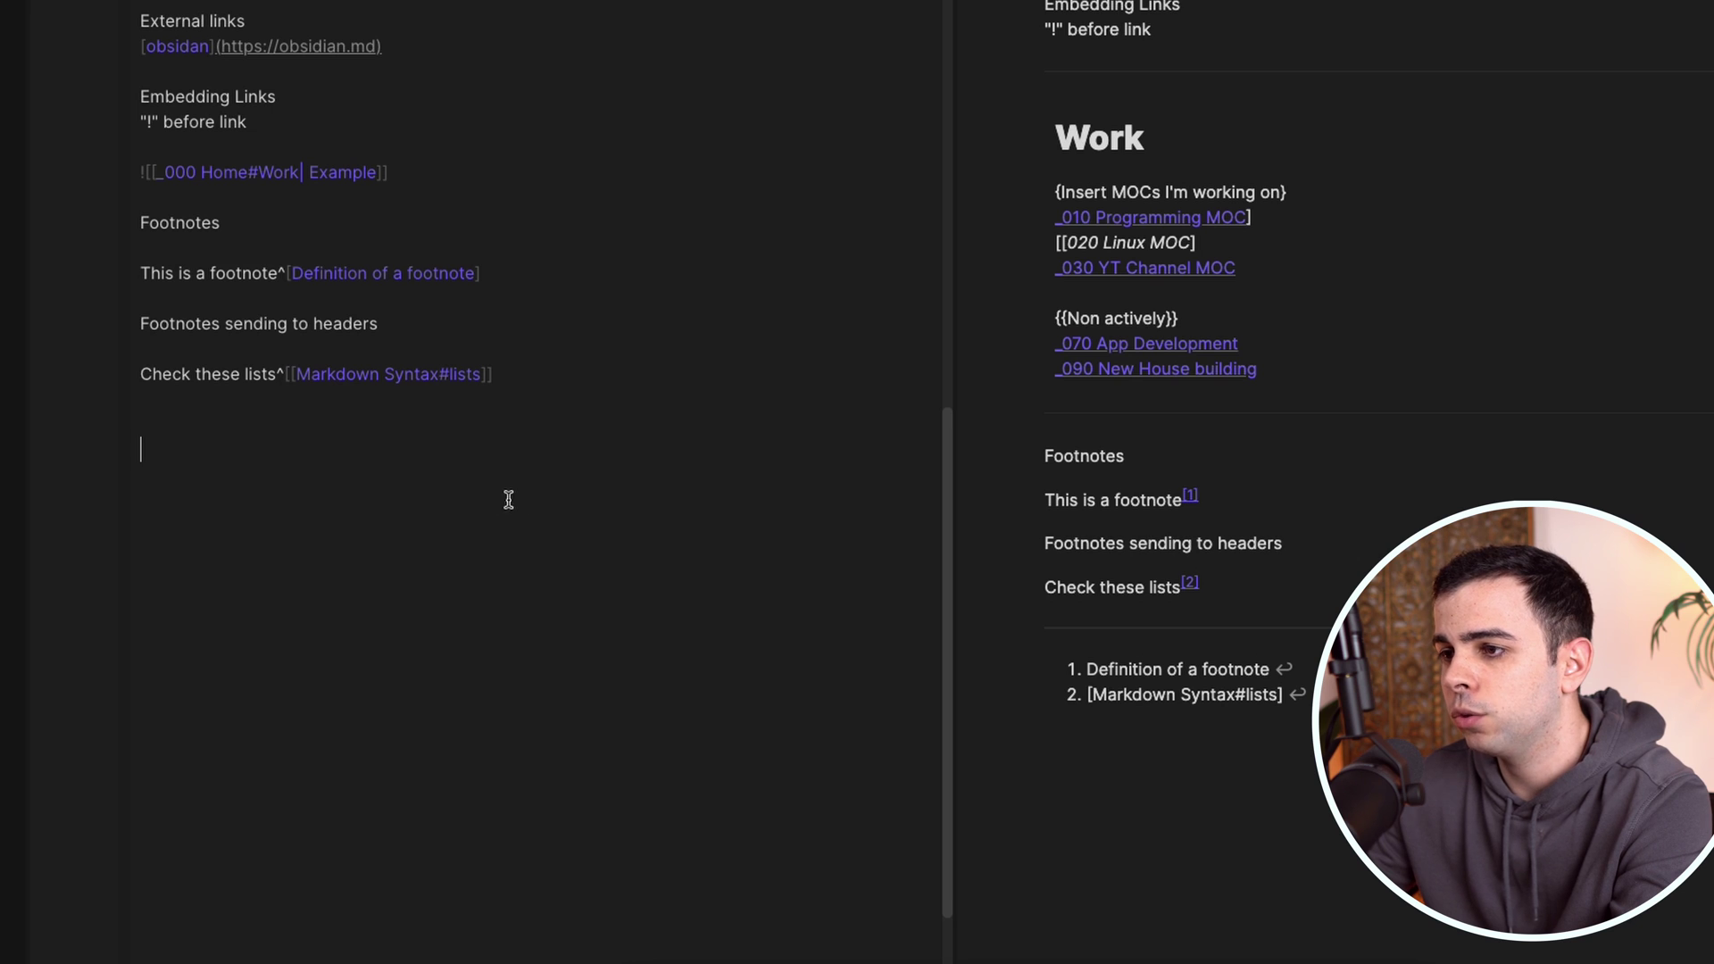
click(291, 375)
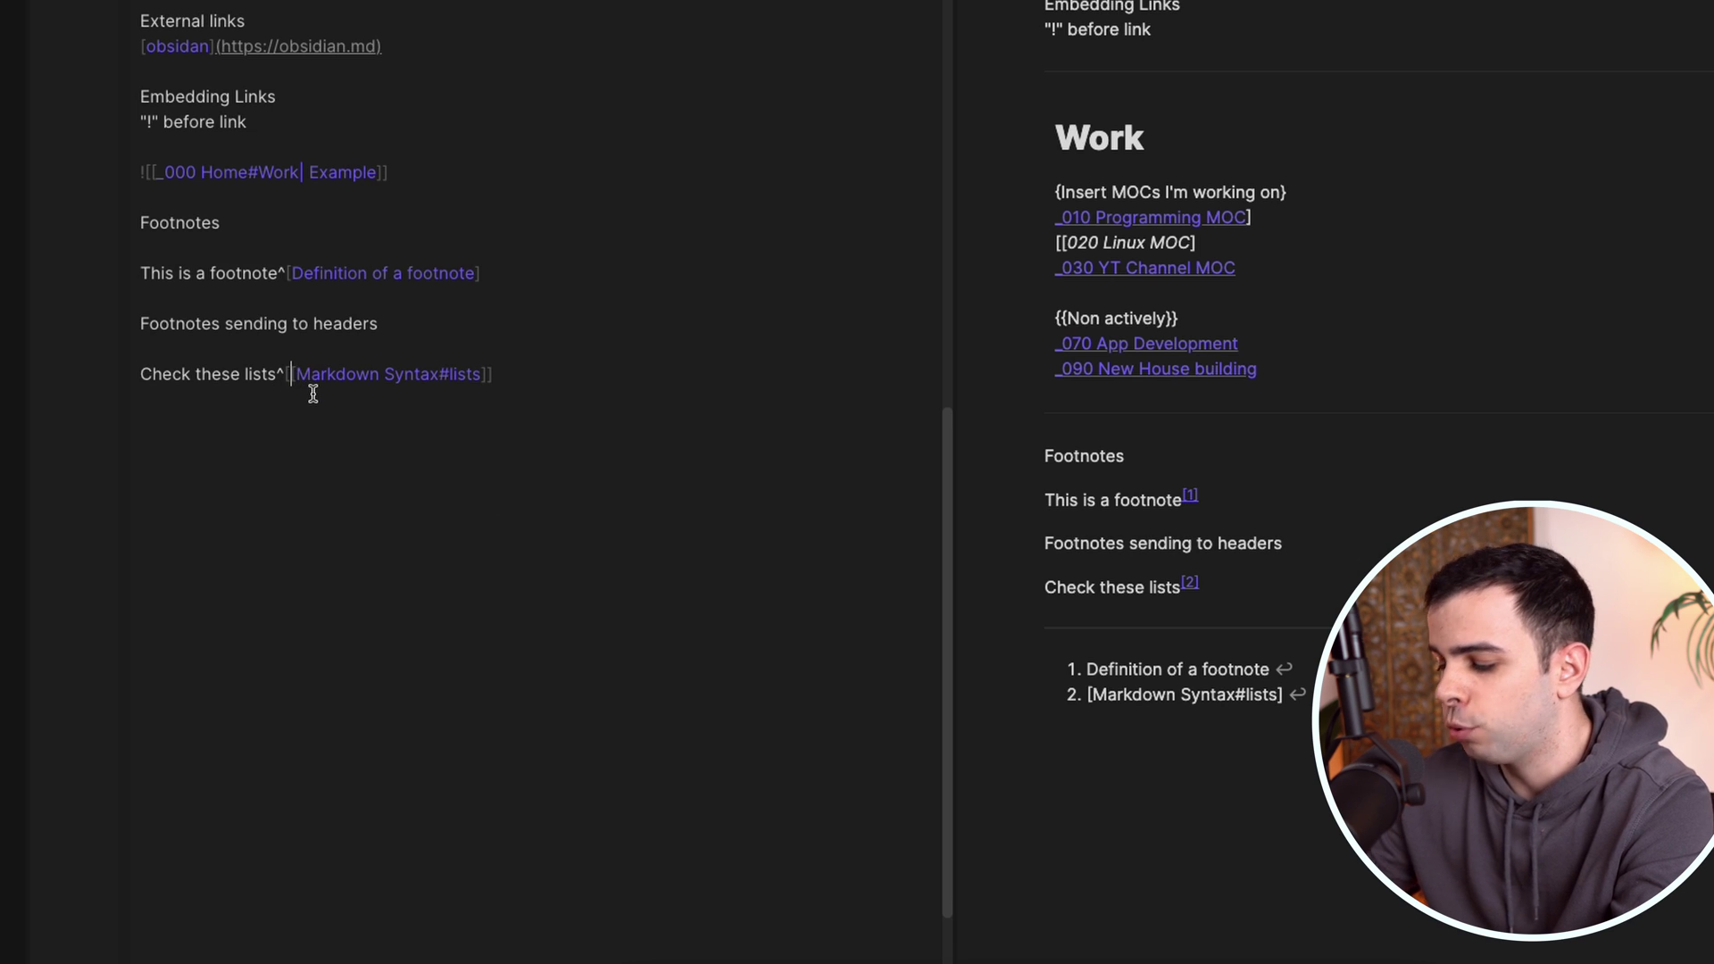
text([)
click(534, 373)
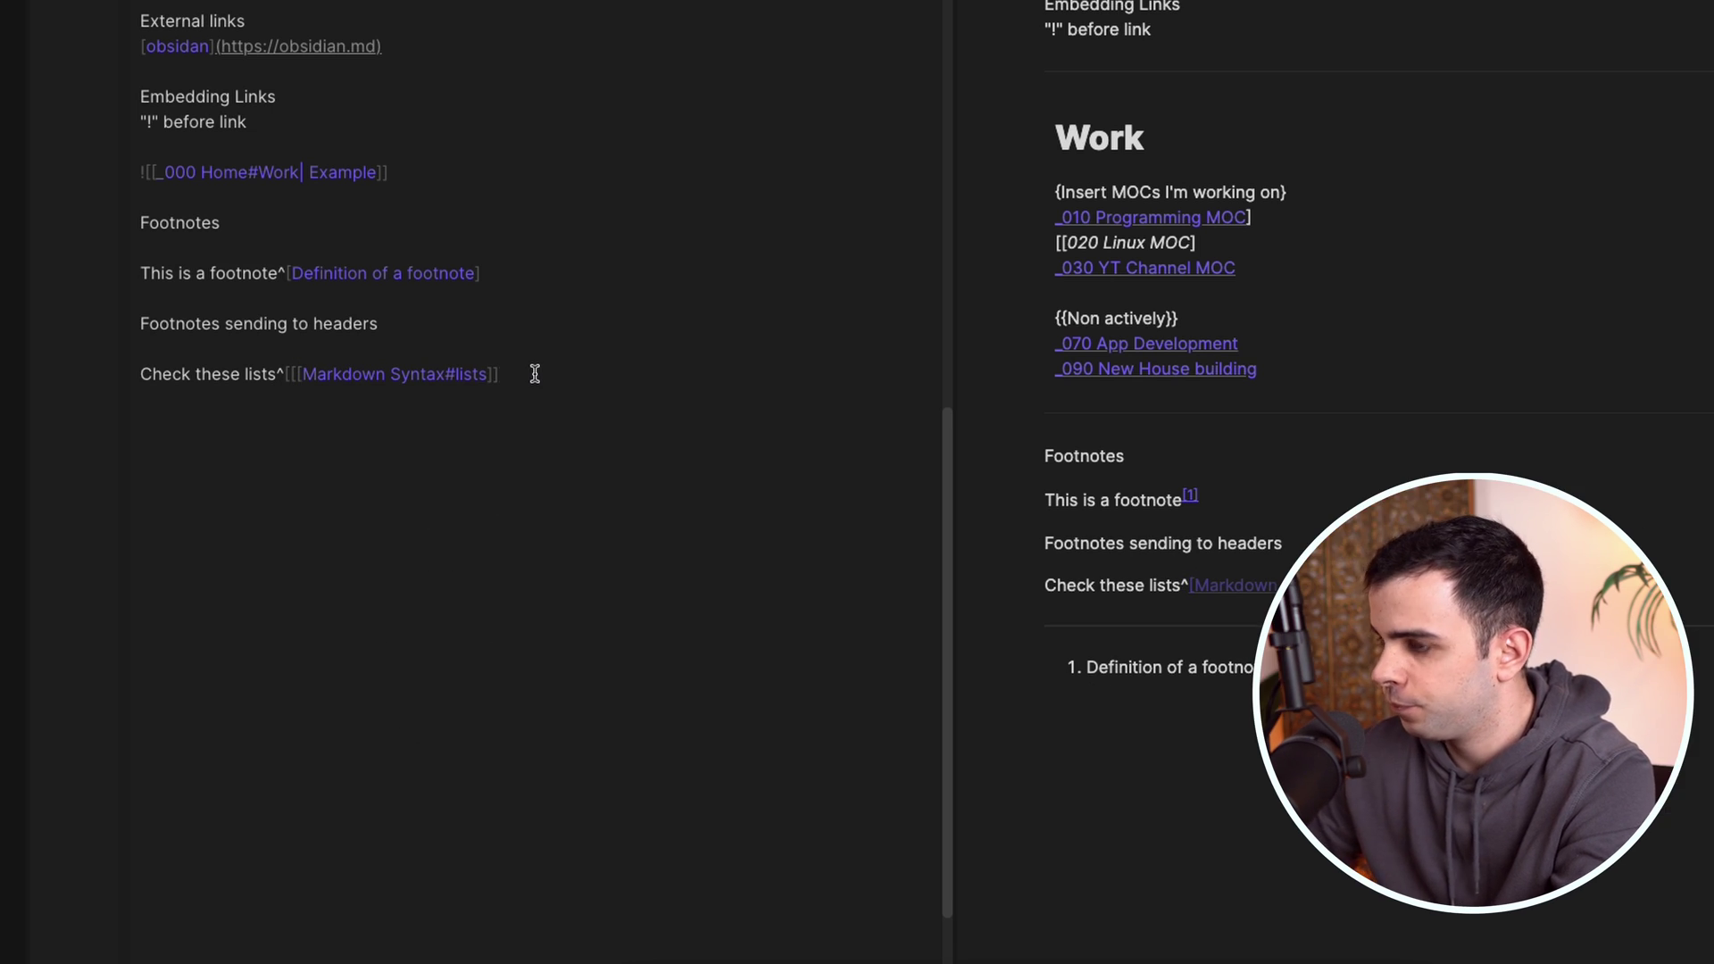
Follow the "Markdown Syntax > lists" footnote link in the reading view, and go back to the footnotes
mouse_move(1212, 698)
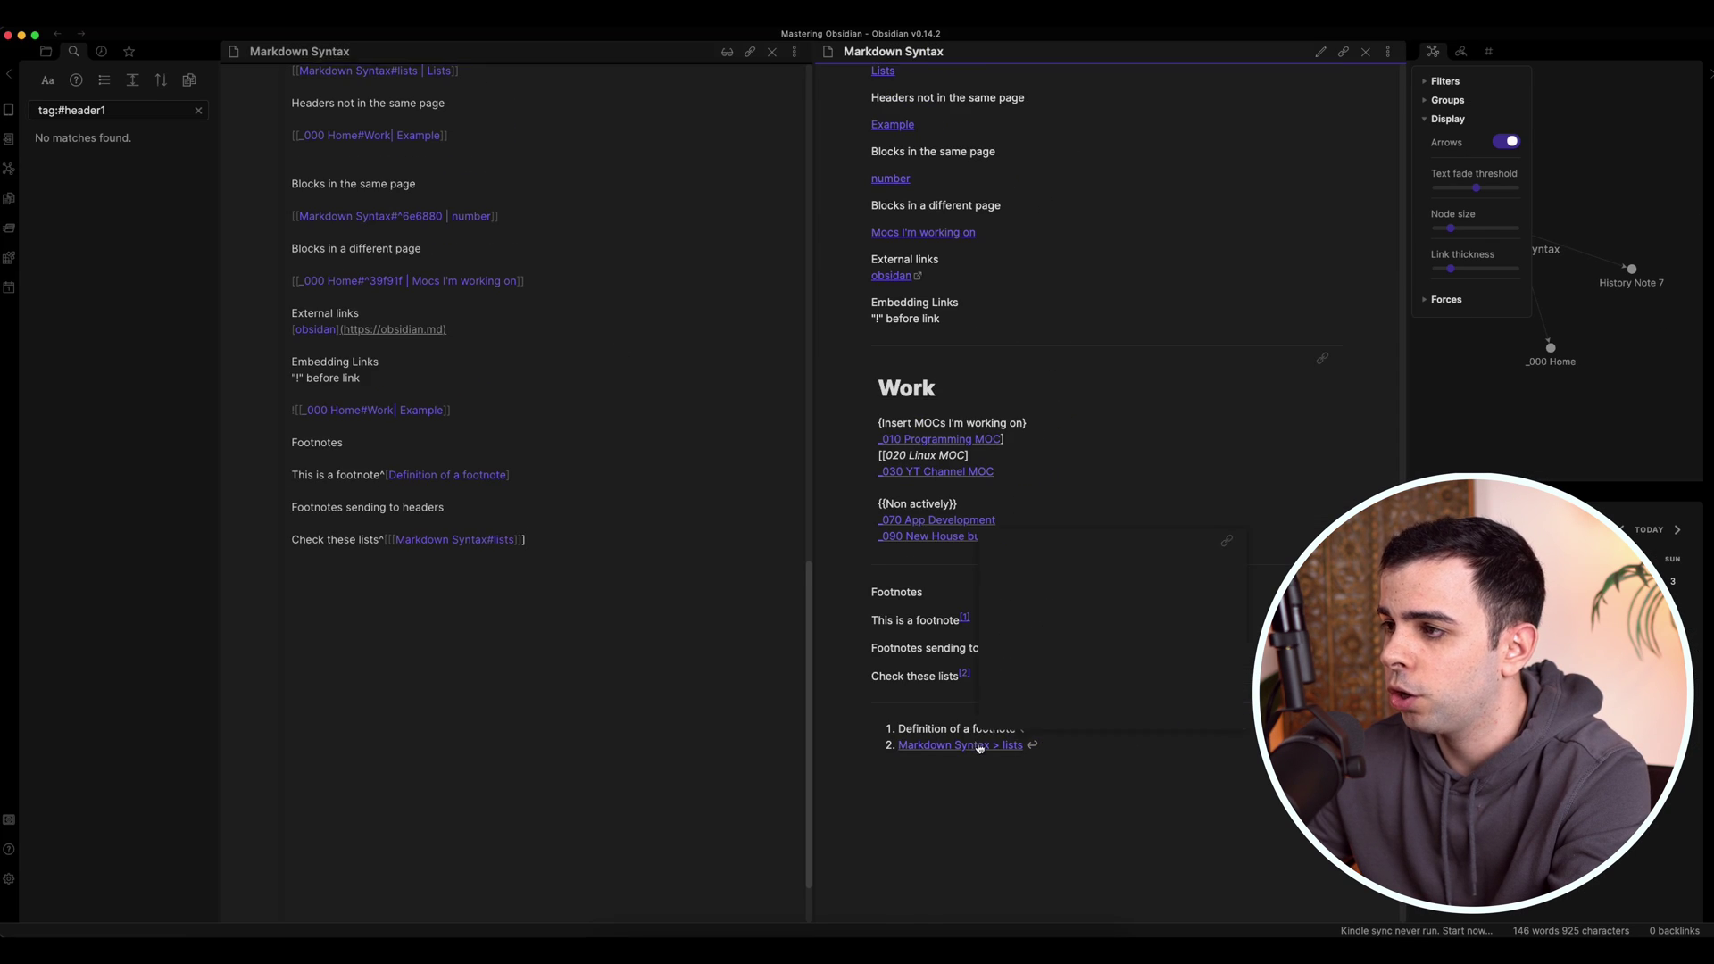
click(980, 747)
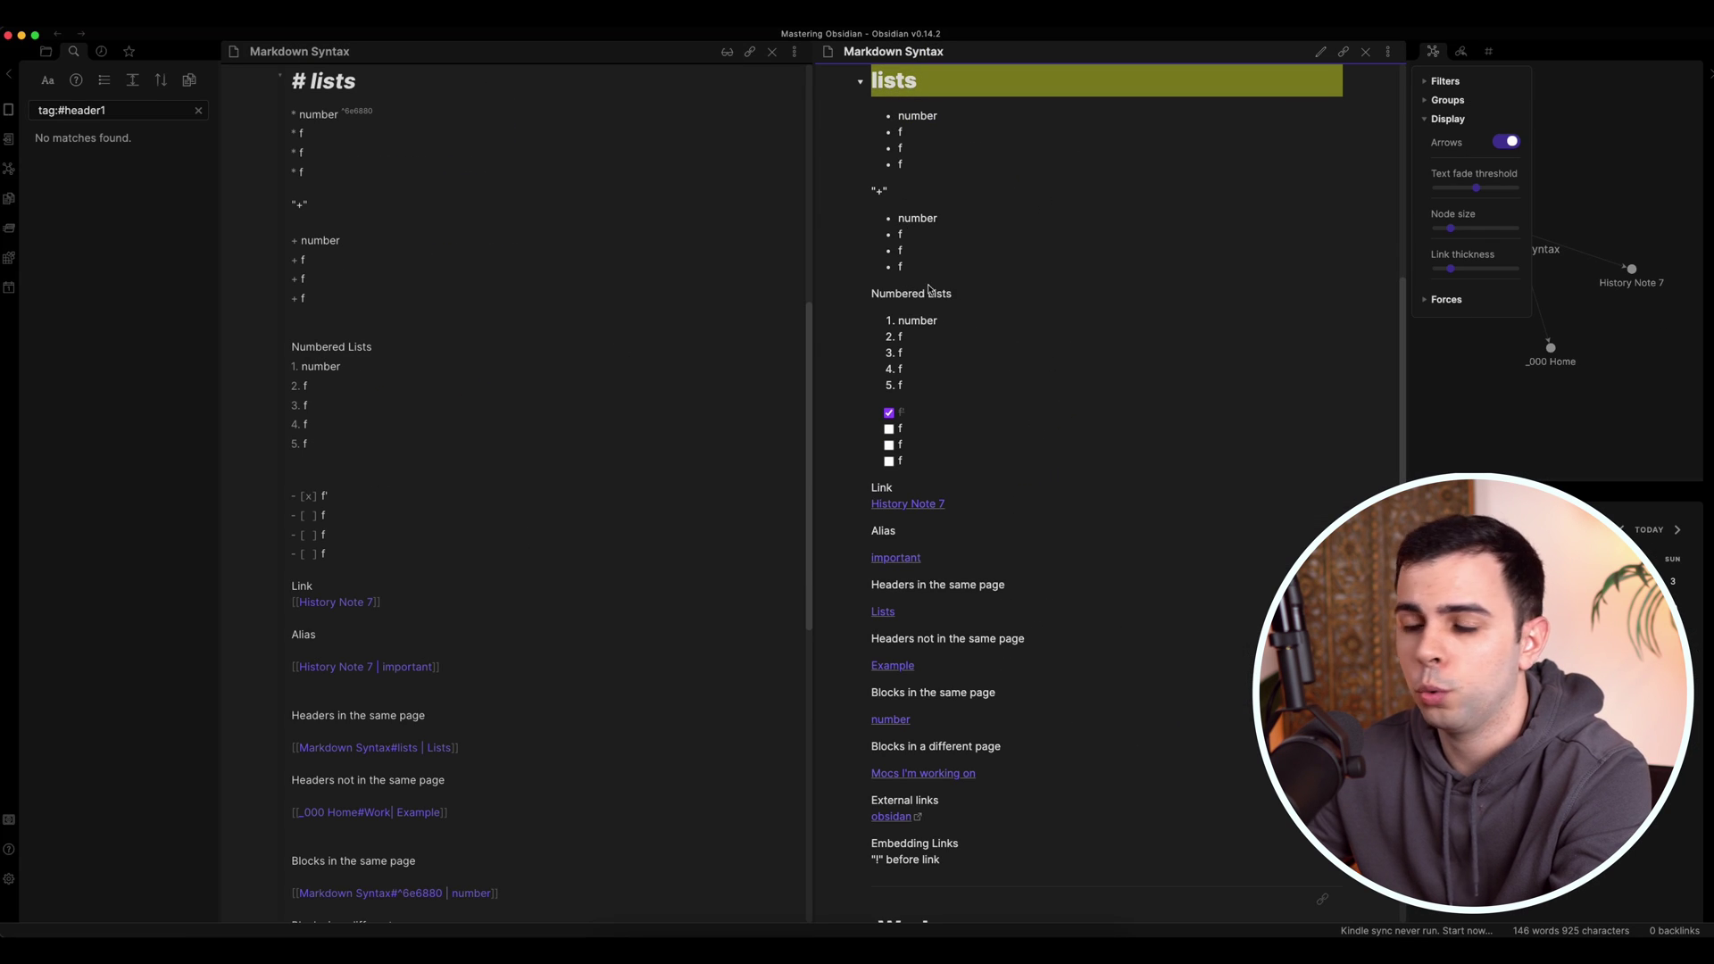
key(super+alt+Left)
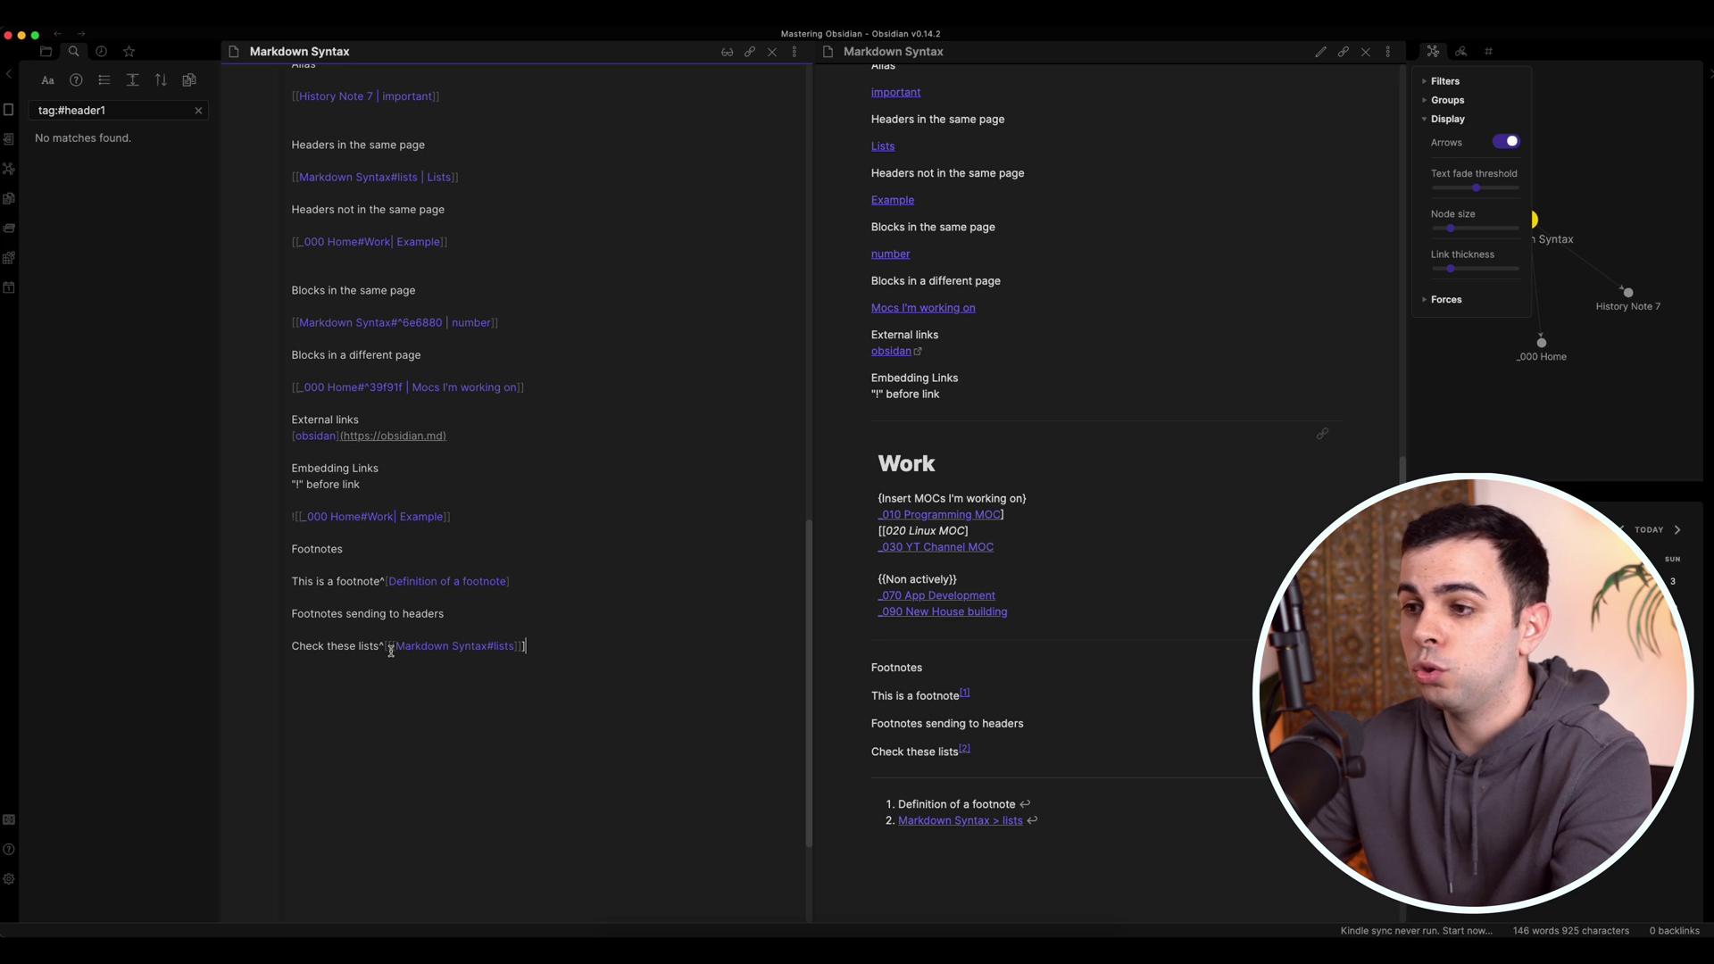
Give the lists footnote link the display text "Lists" and test it from the reading view
scroll(536, 639, down, 1)
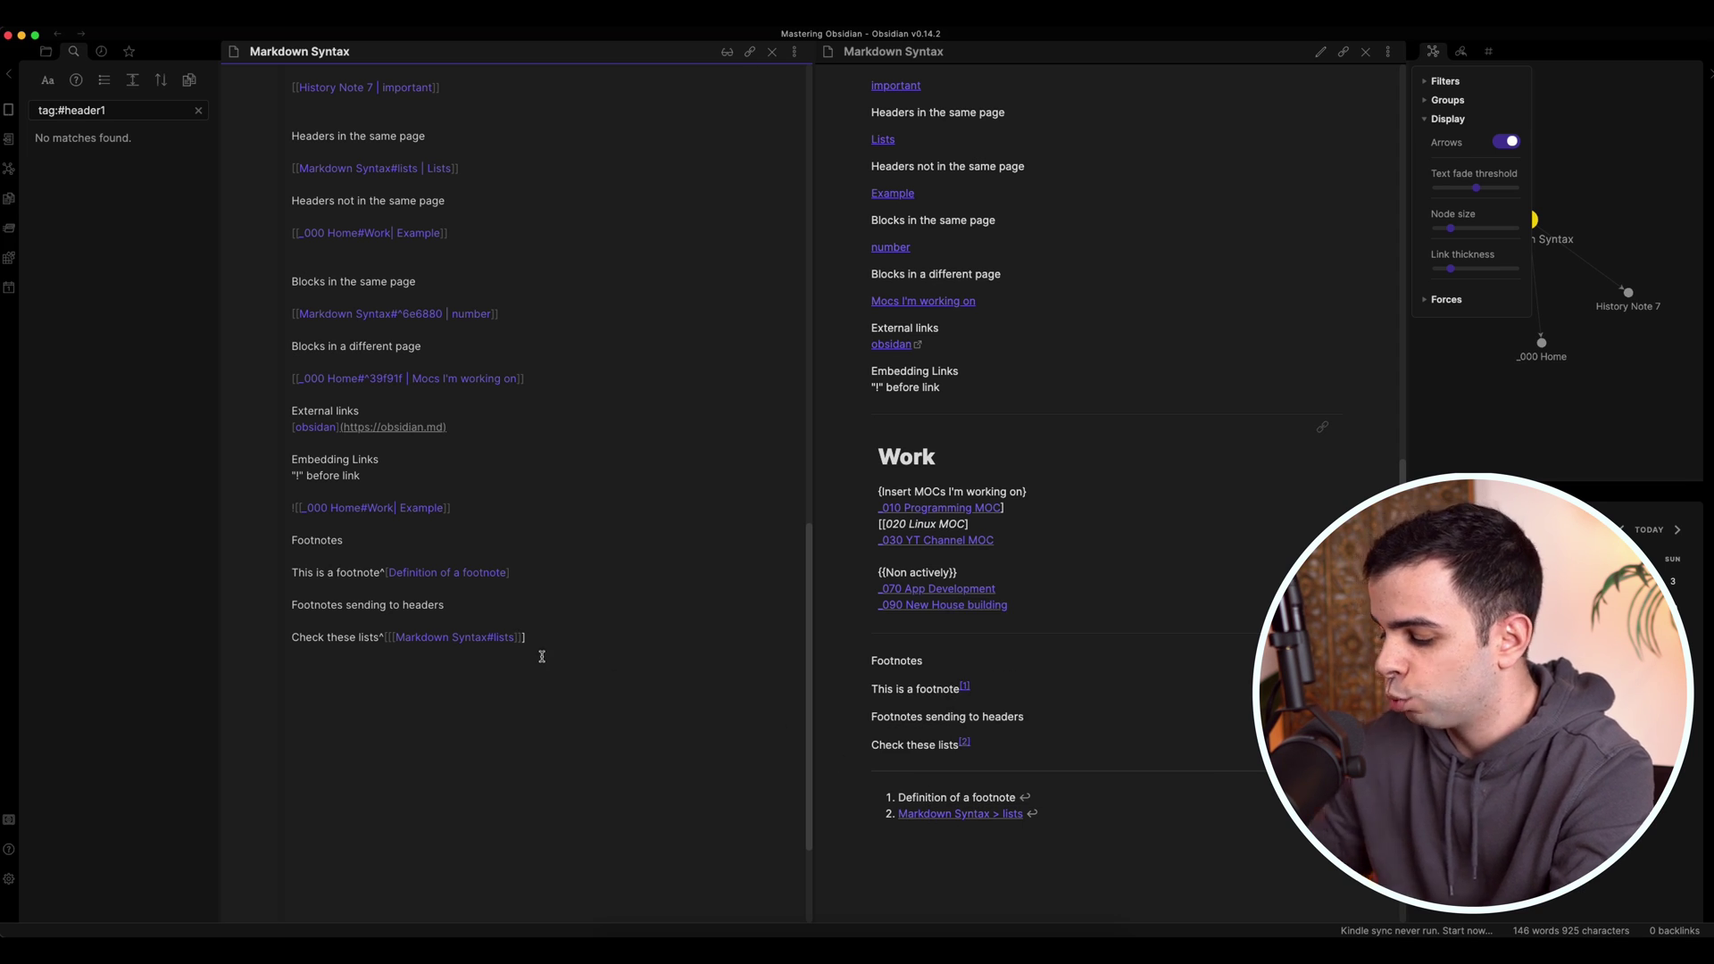
text(| Lis)
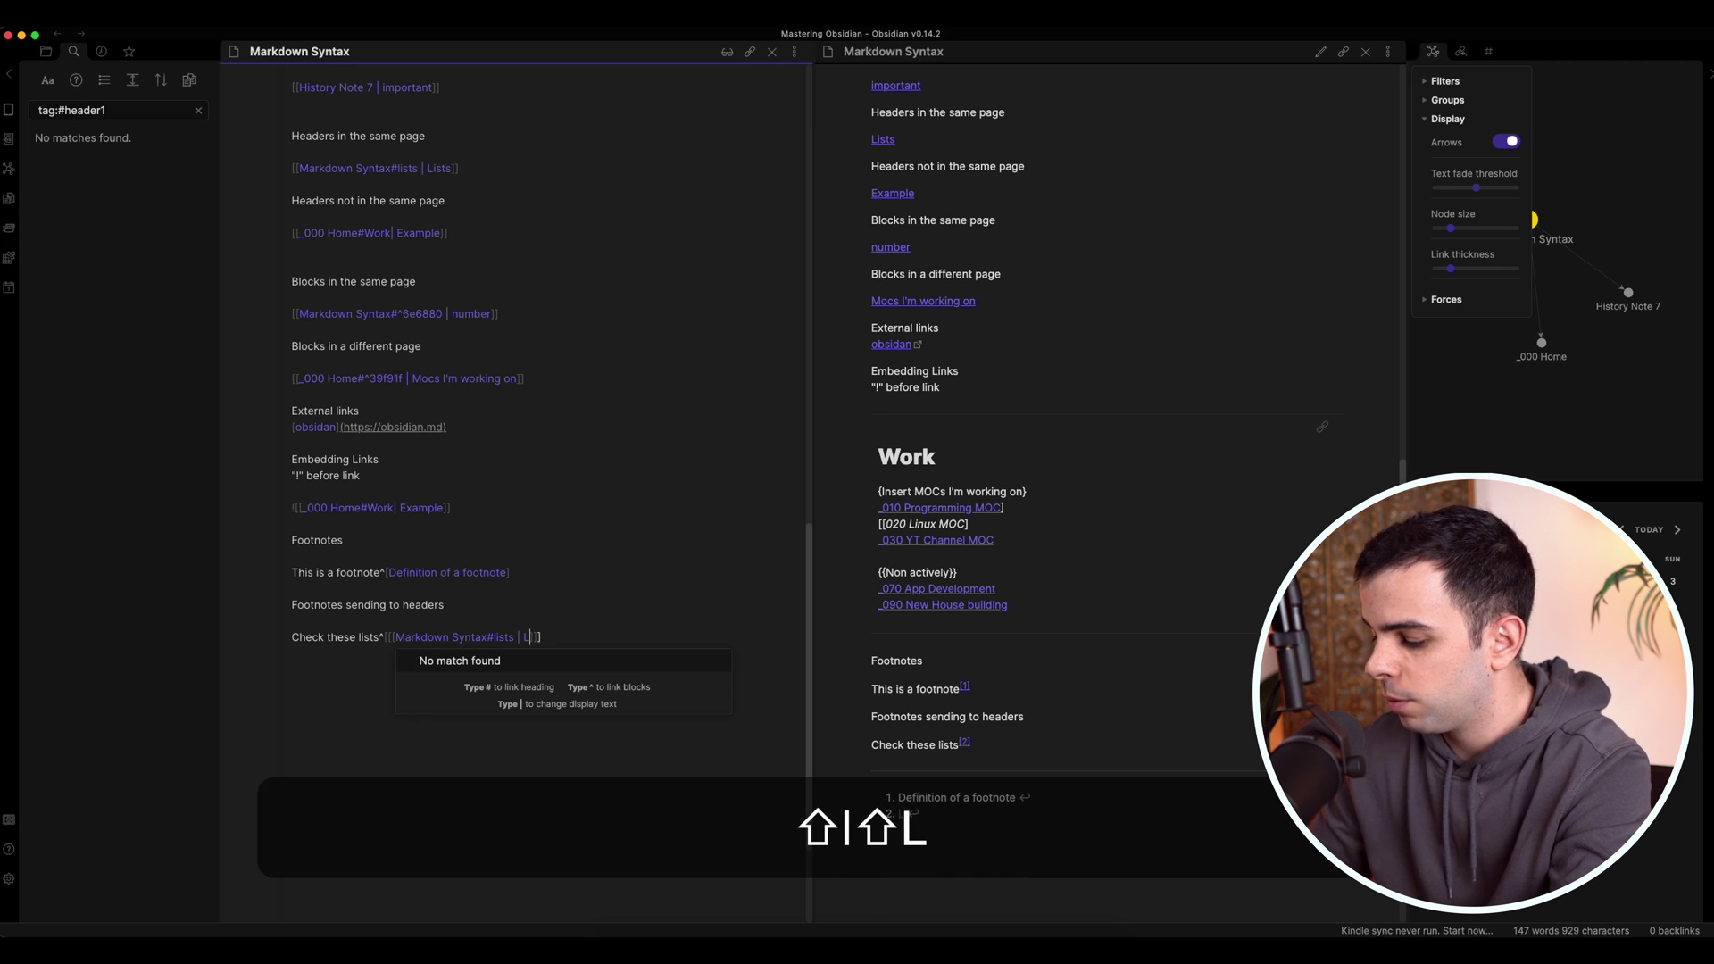
text(ts)
scroll(919, 787, down, 1)
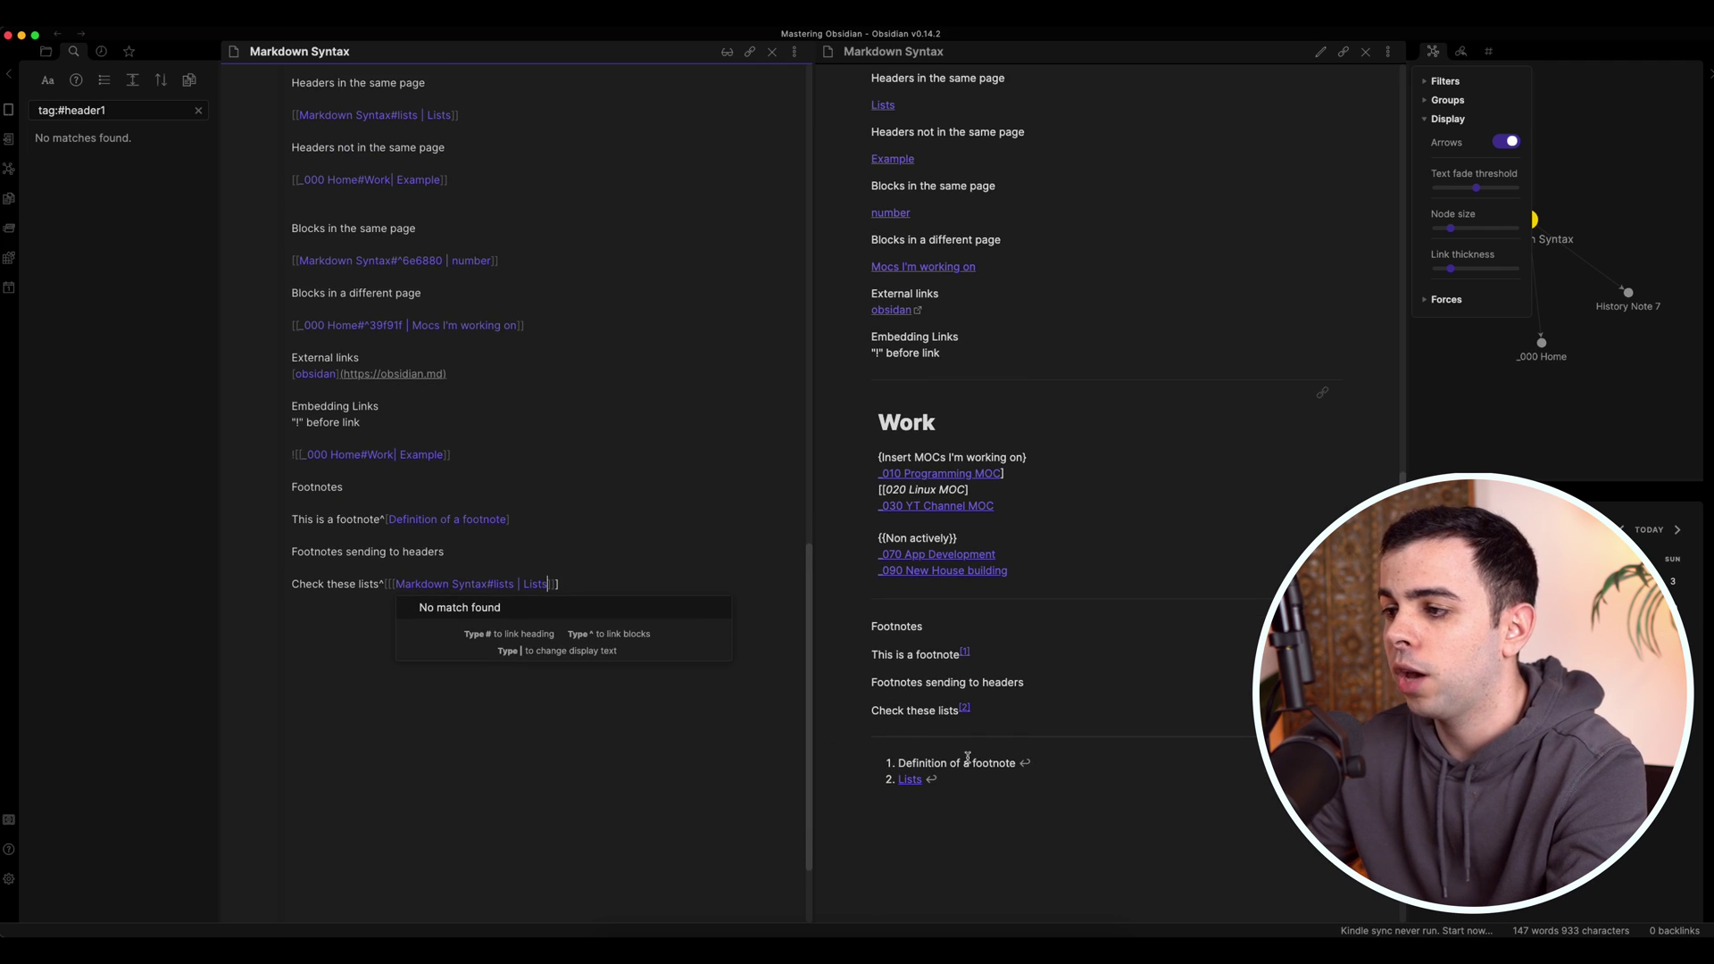
click(919, 784)
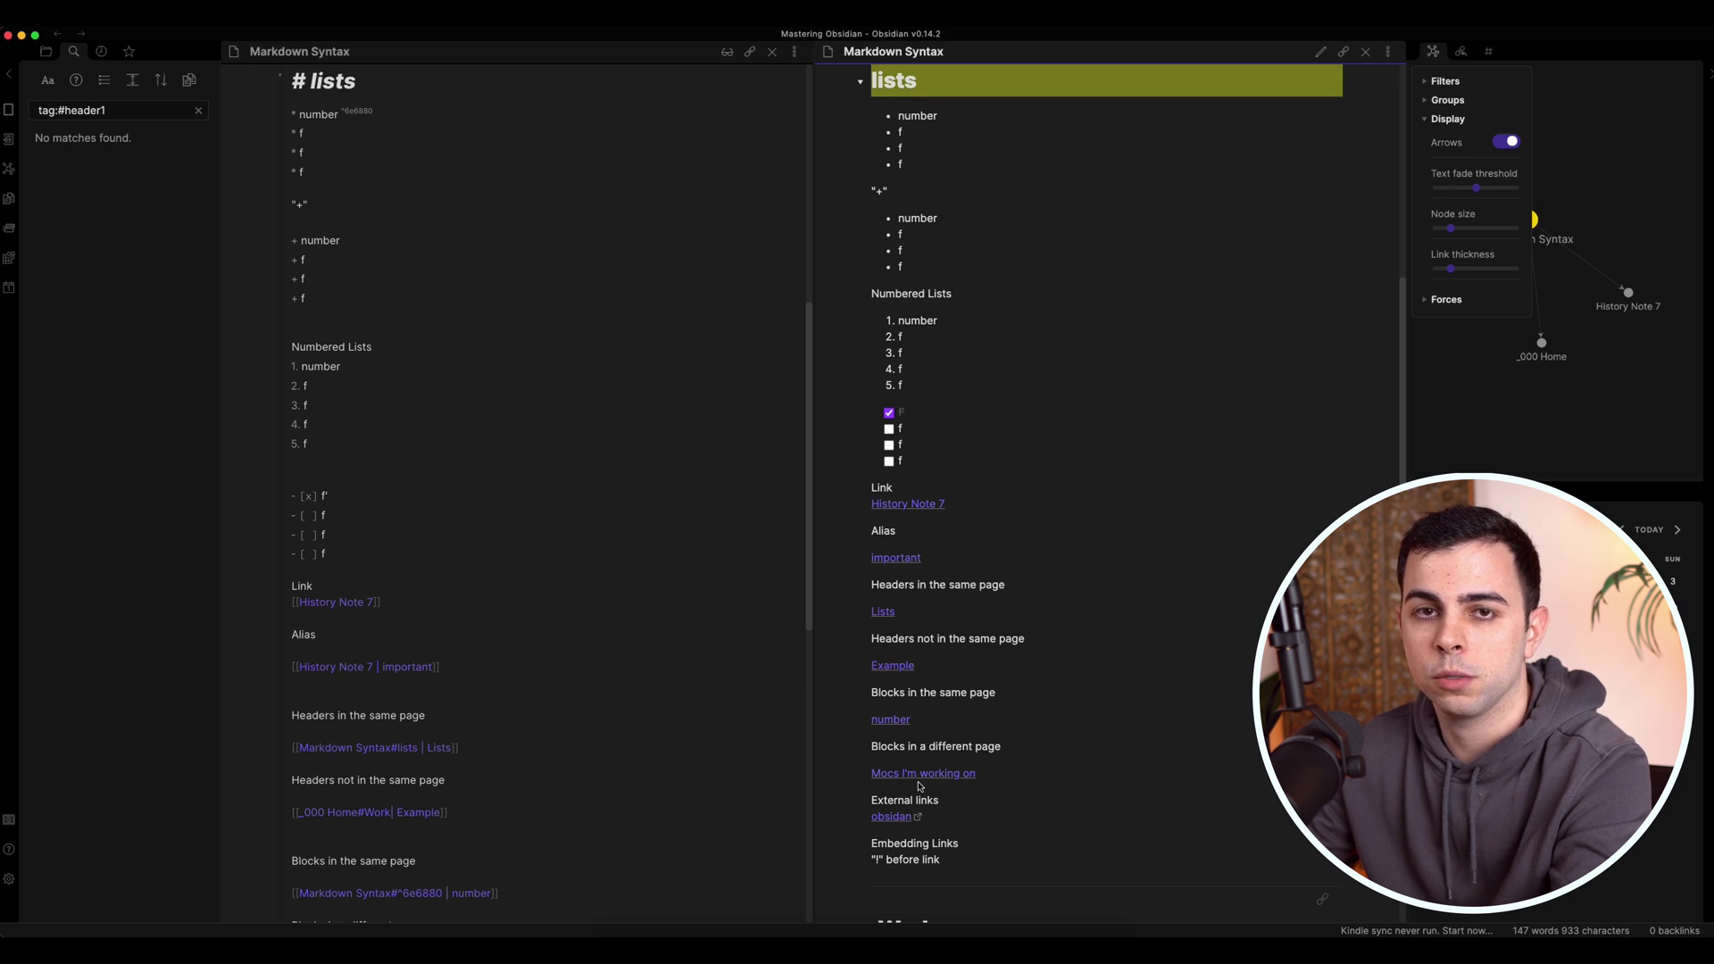
scroll(919, 786, down, 7)
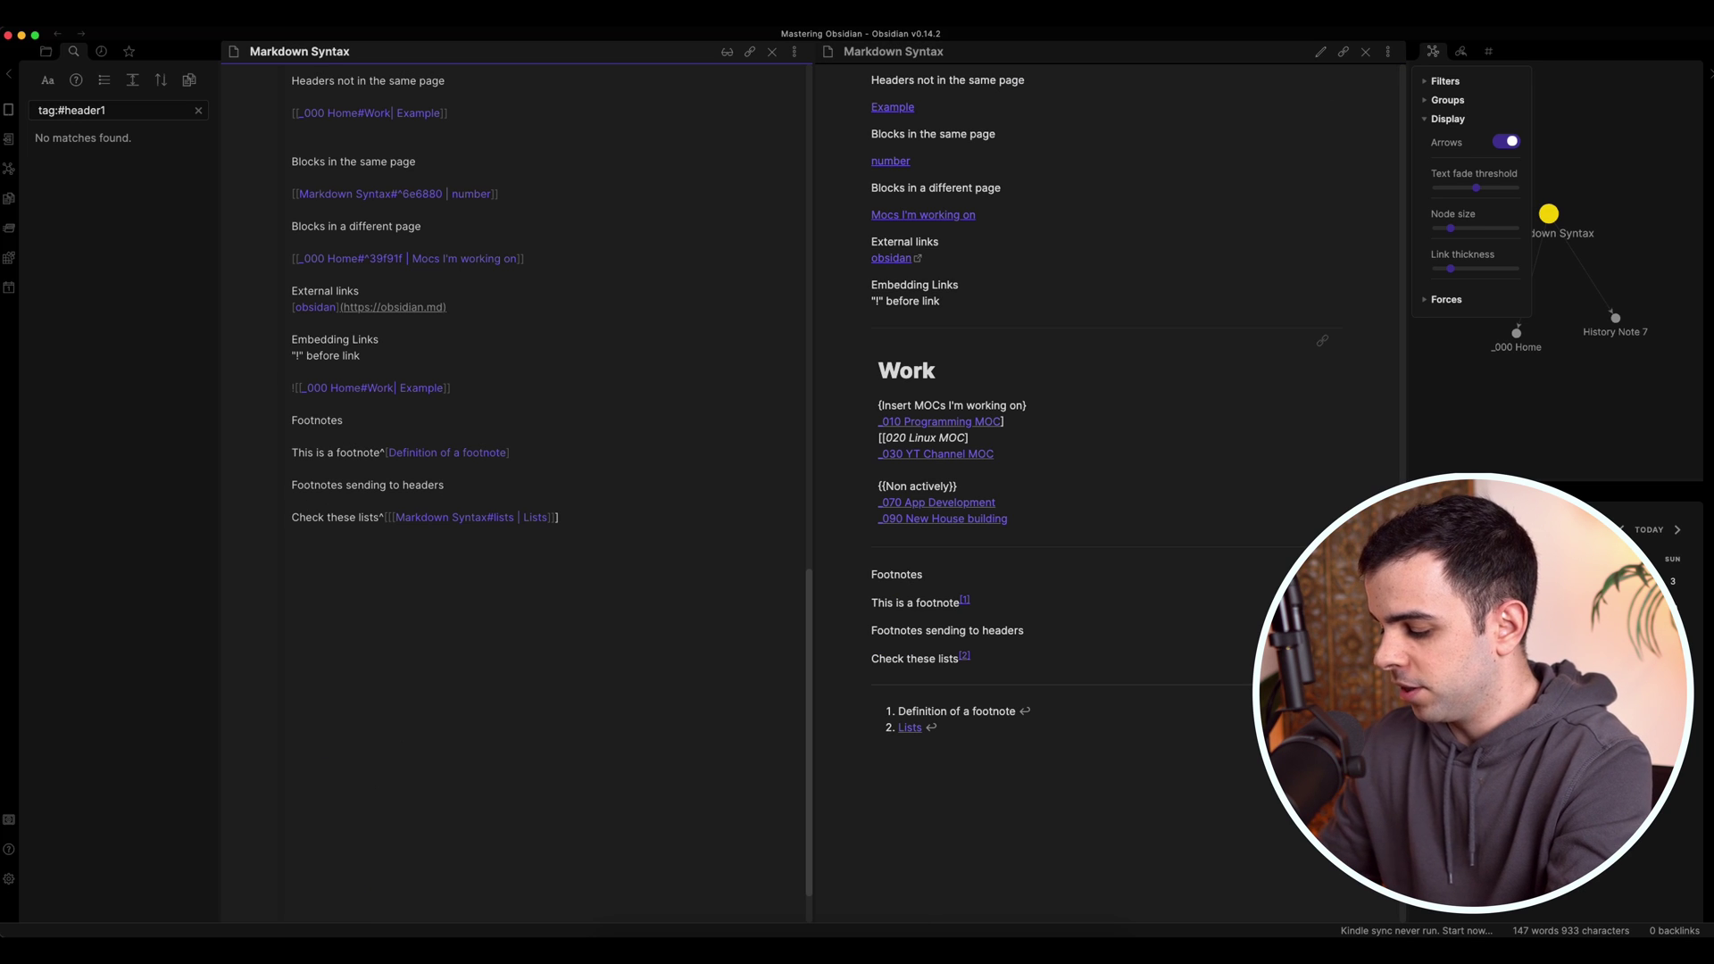
Extend the label to "Footnotes sending to headers/blocks" and add the line "Check this block" below the lists footnote
click(445, 484)
text(/blocks)
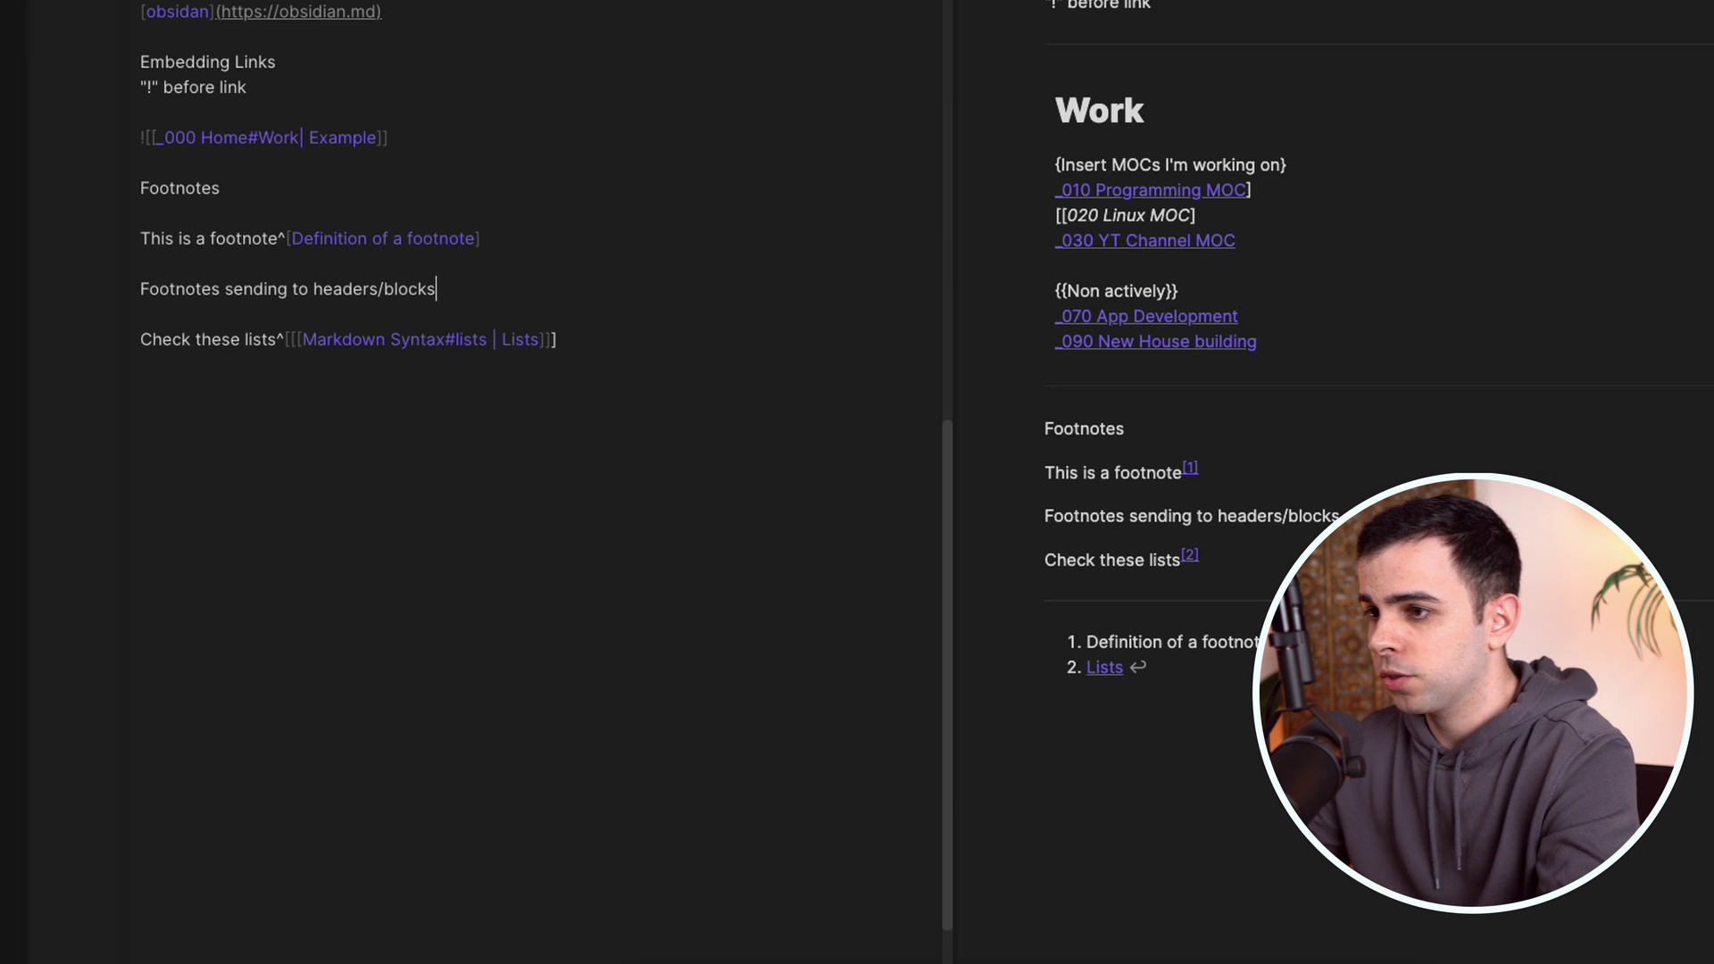
click(555, 411)
text(Ch)
key(BackSpace)
key(BackSpace)
key(BackSpace)
text(Check this block)
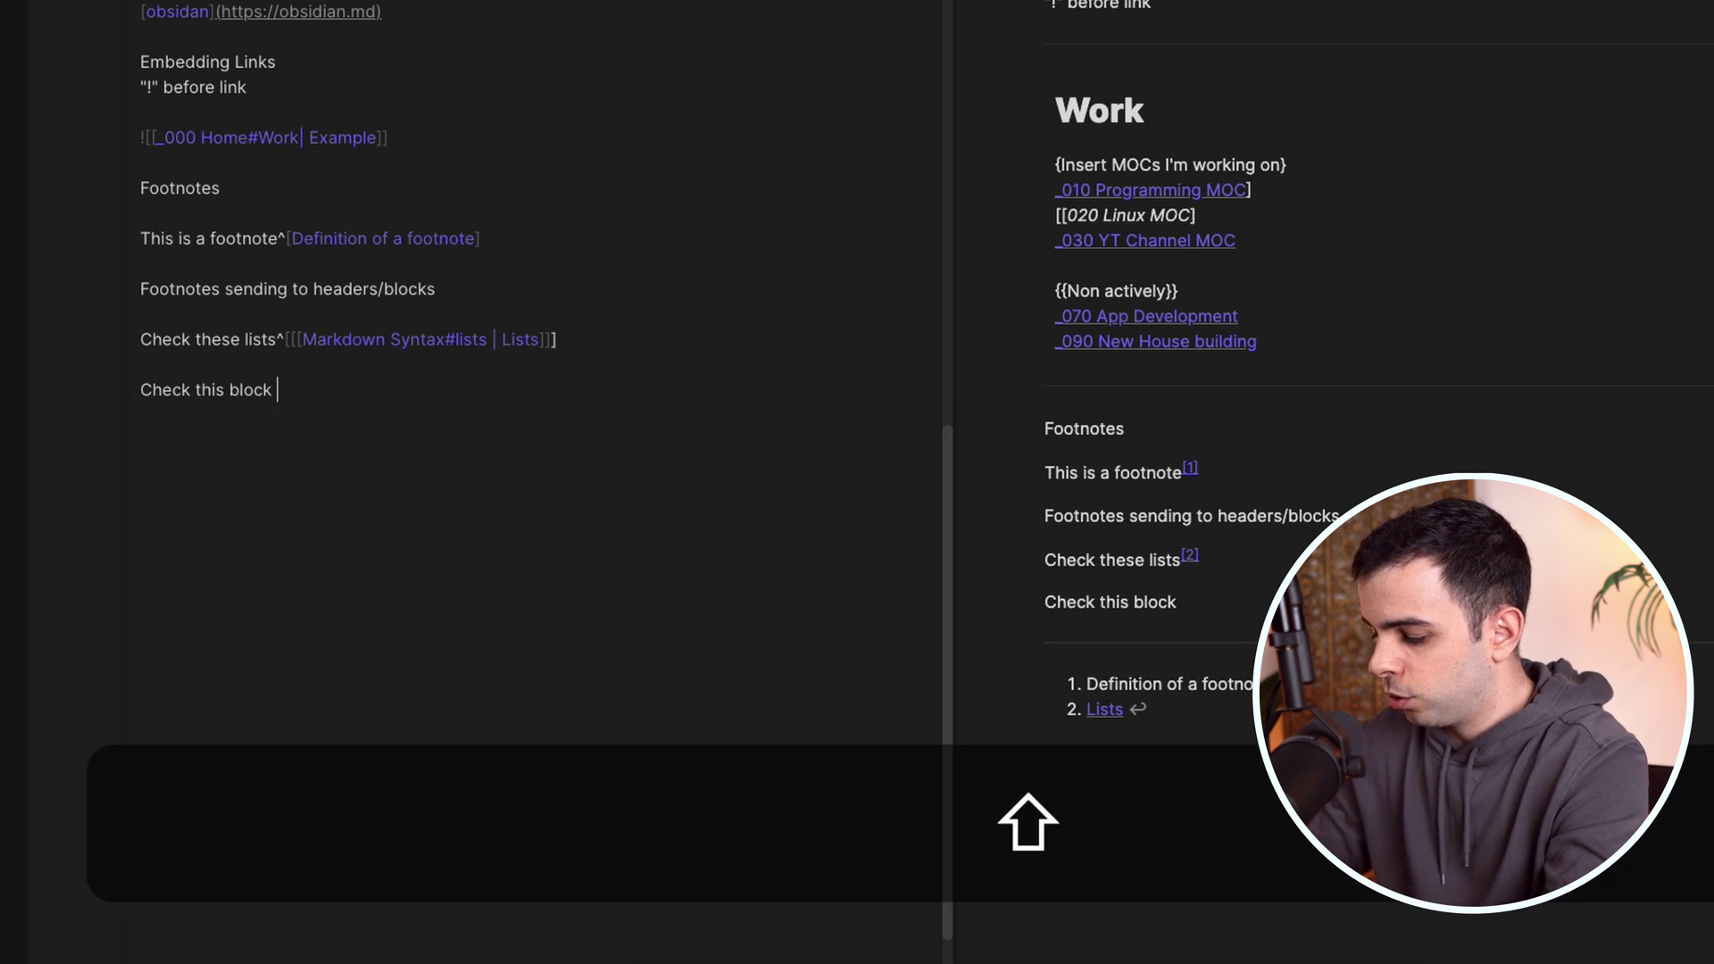
Append an inline footnote to "Check this block" that links to the first "f" block after "fj" in the Markdown Syntax note
text( ^)
text([[[)
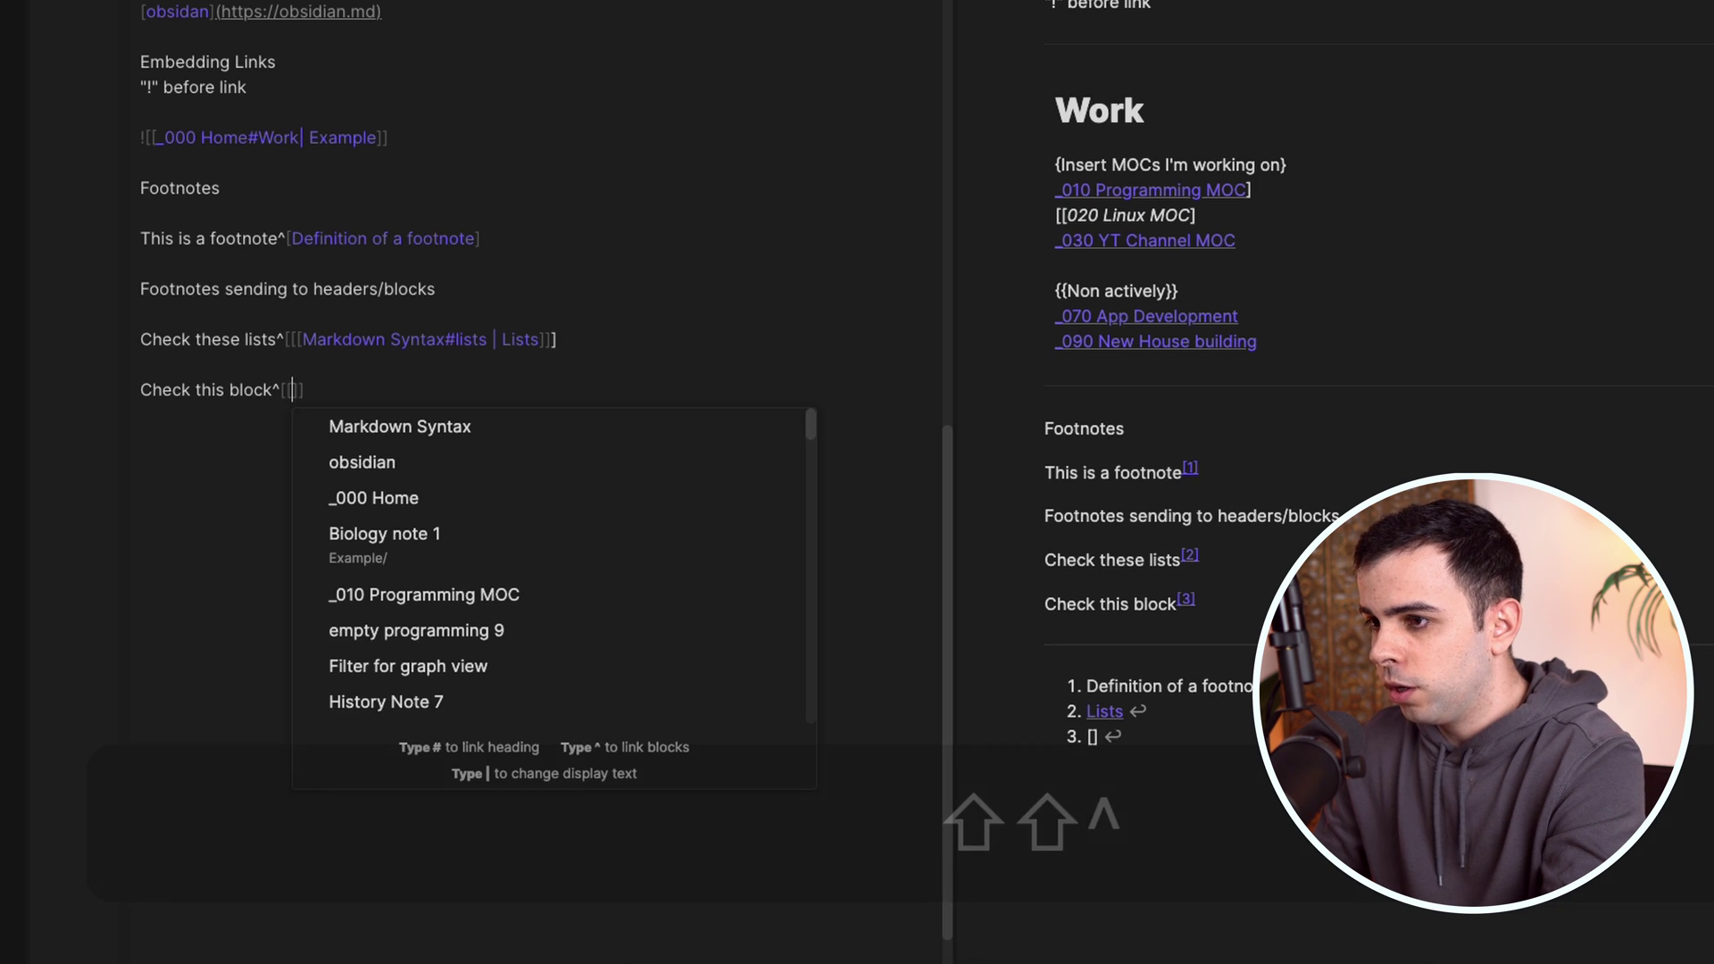
text(Mar)
key(Return)
key(BackSpace)
key(BackSpace)
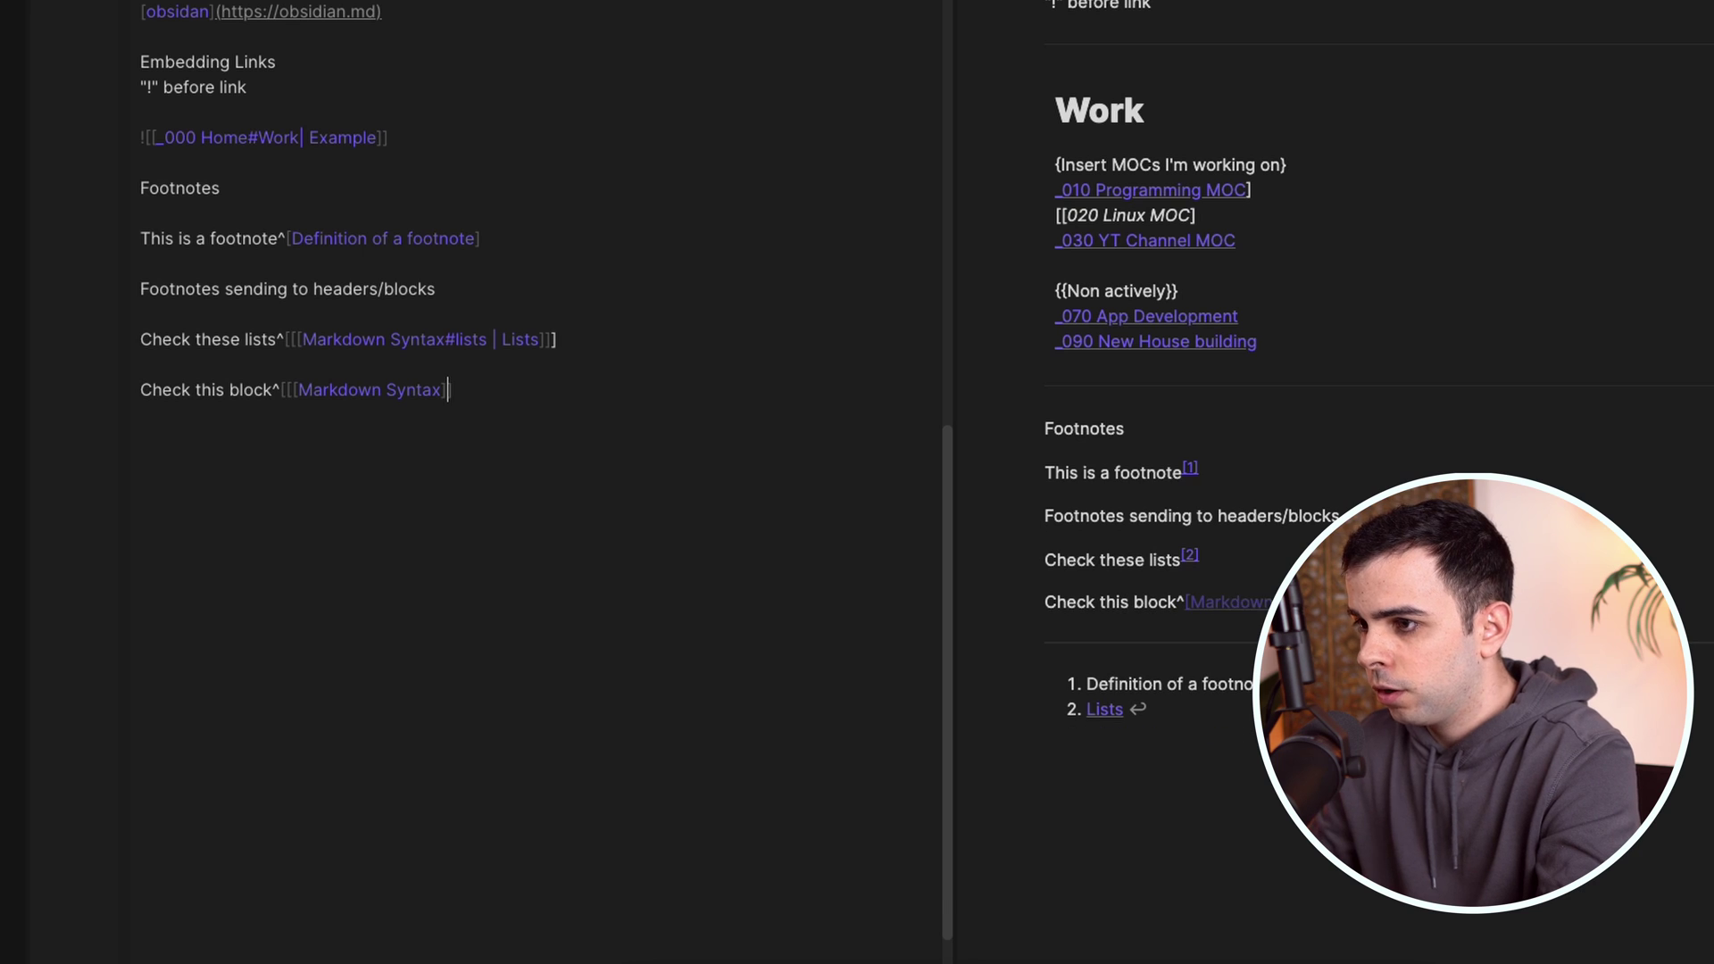
text(^)
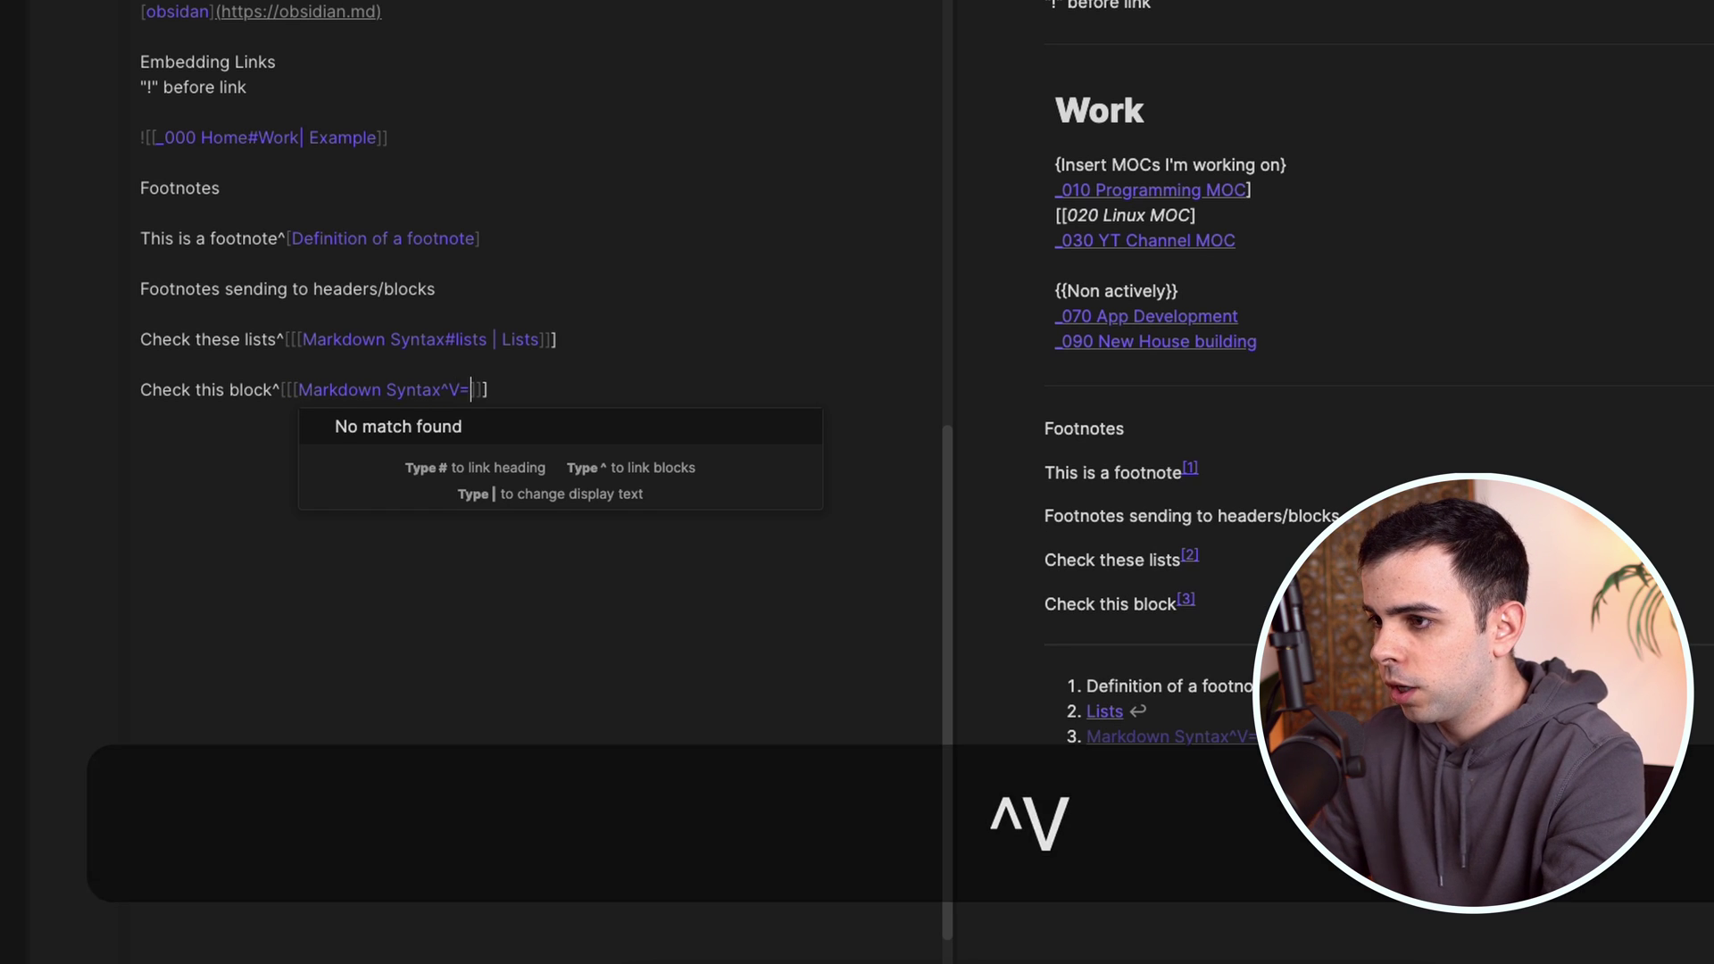
scroll(704, 539, down, 10)
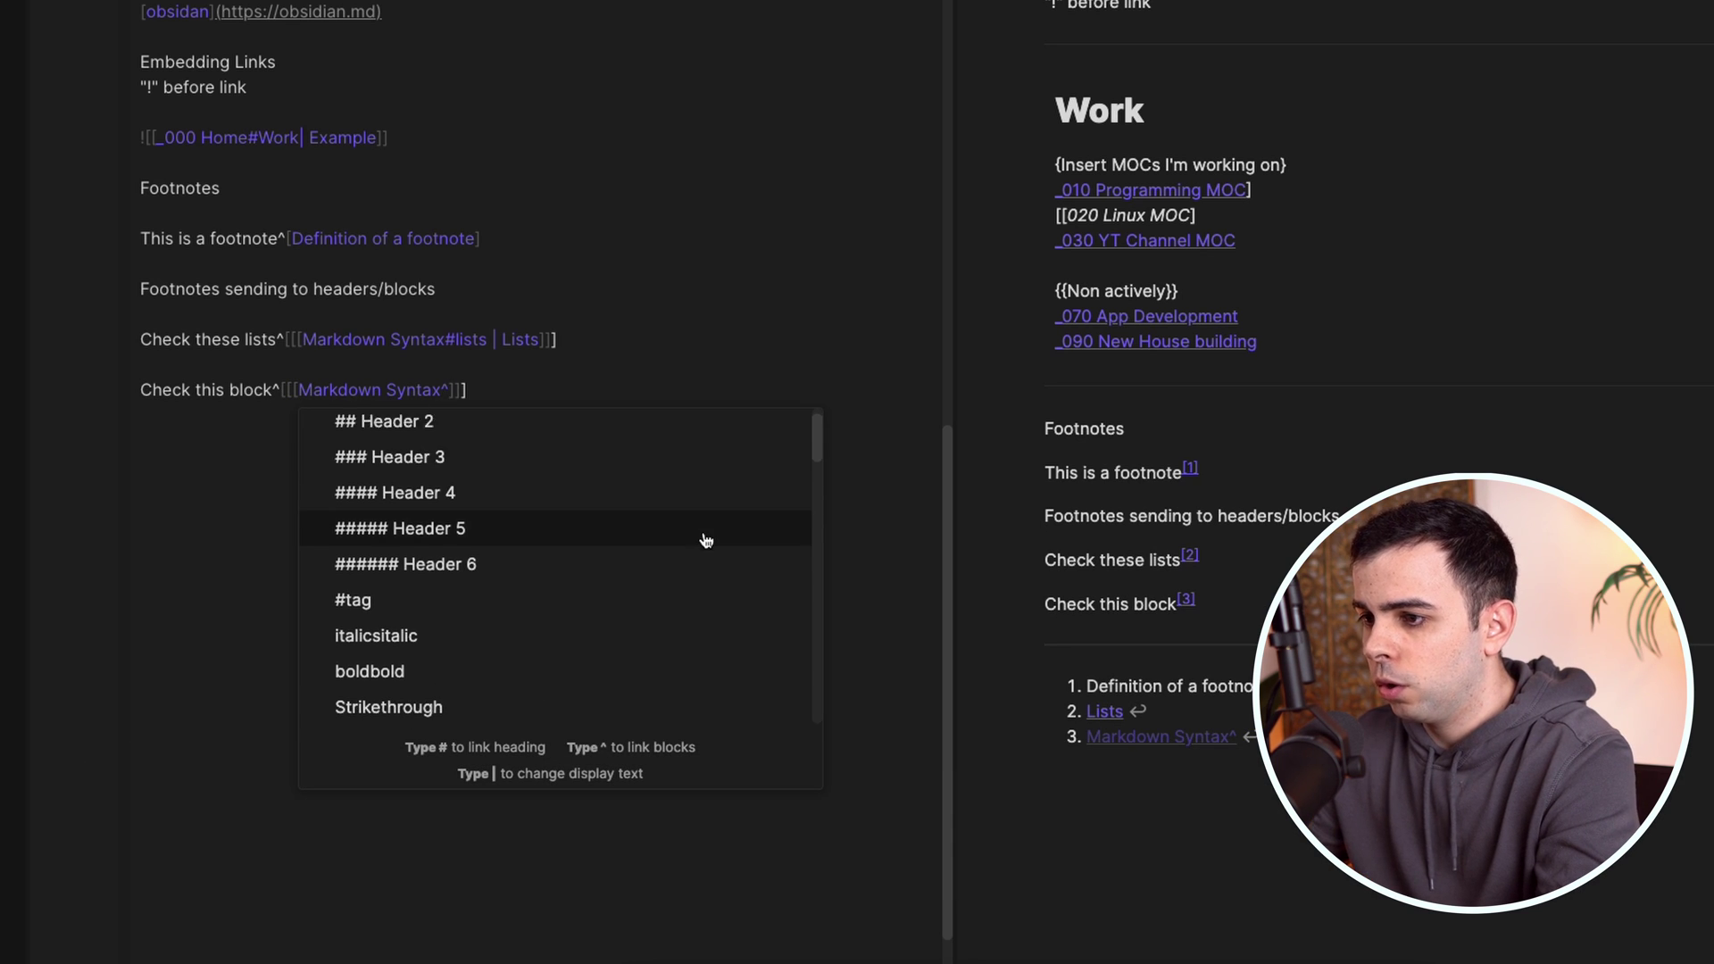
scroll(705, 540, up, 2)
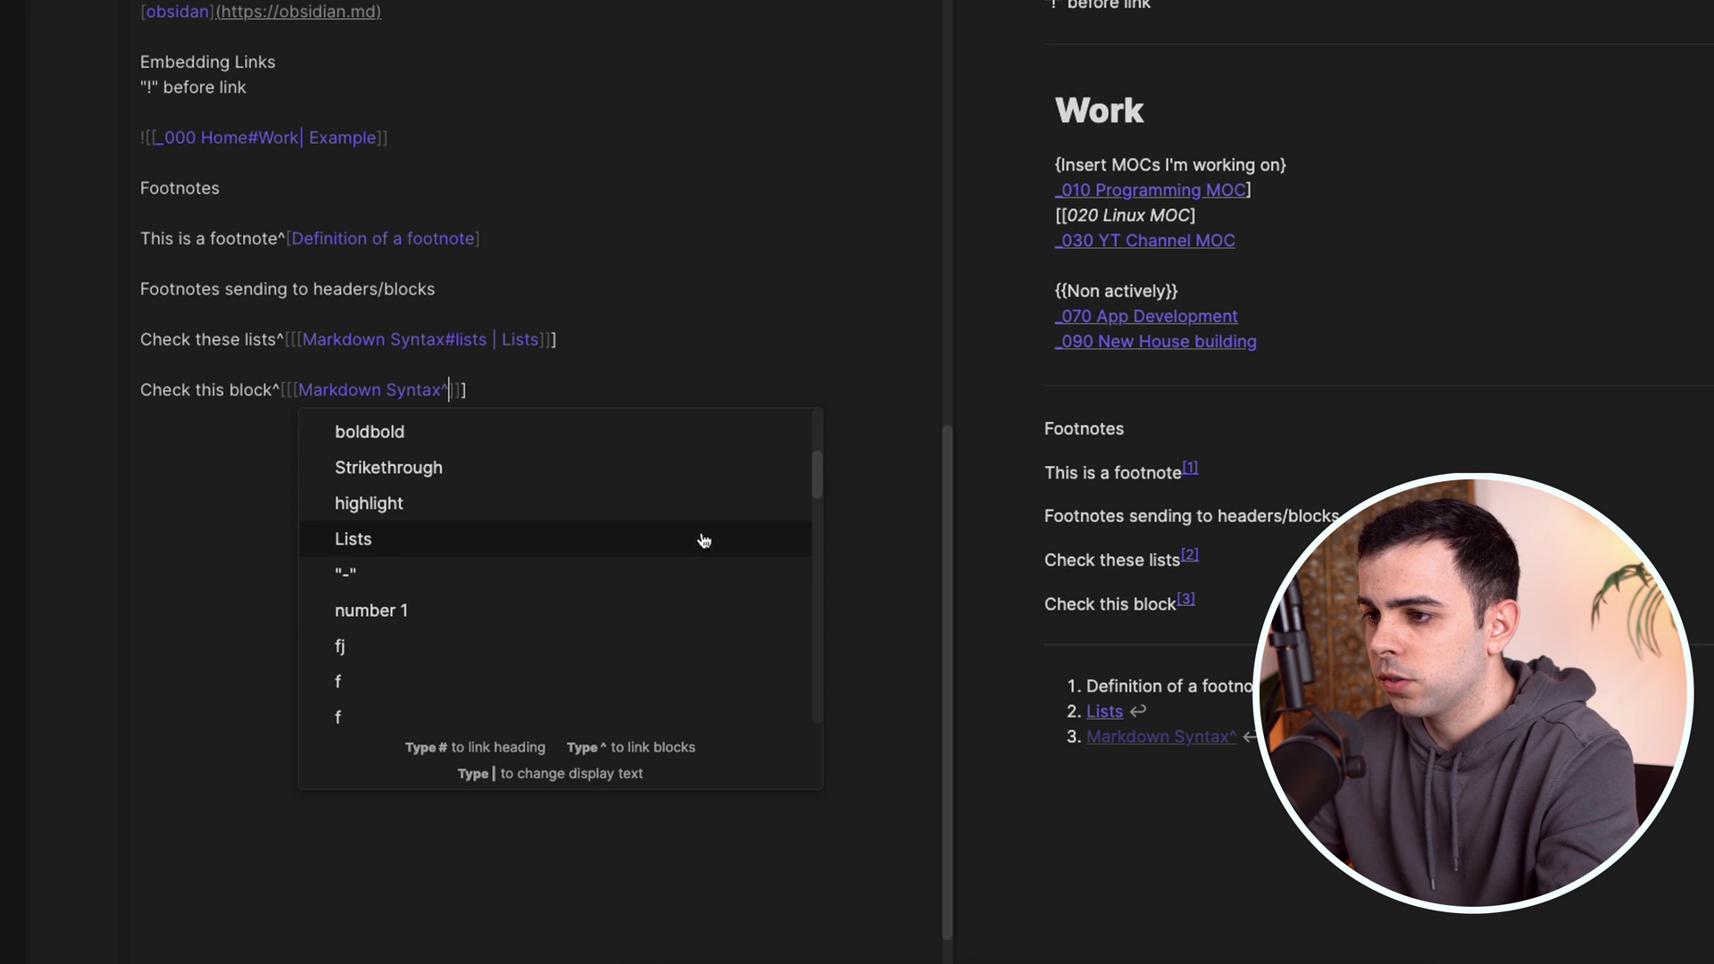
click(357, 684)
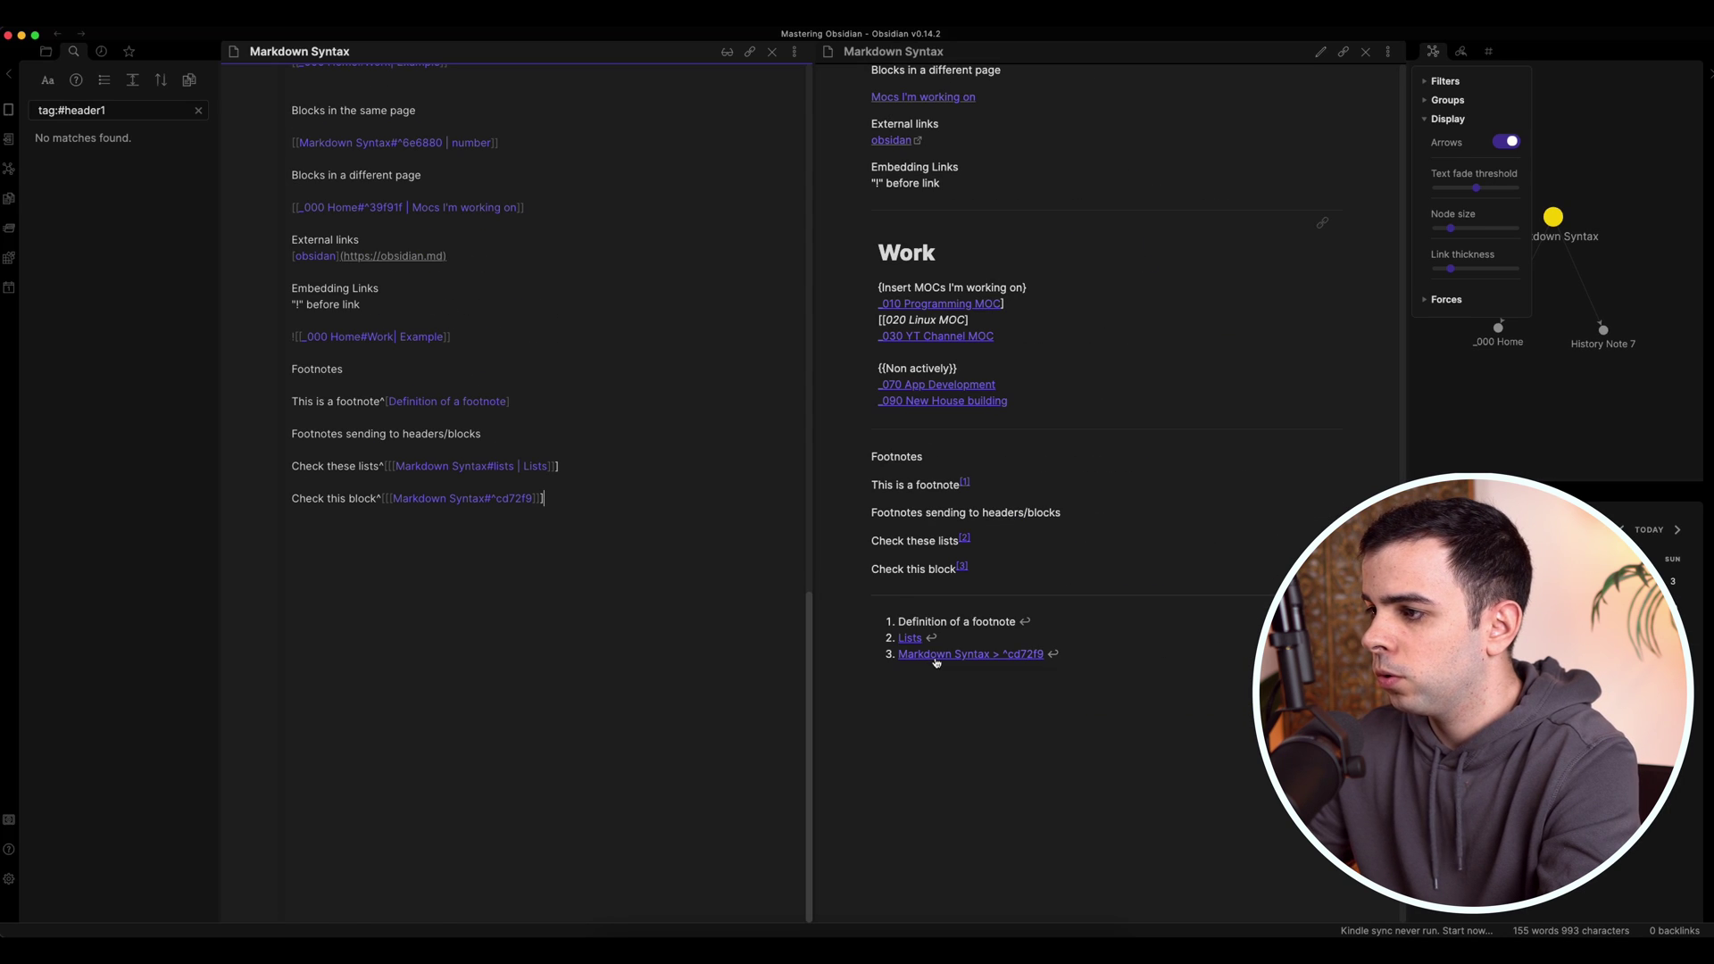
Follow the block footnote's link in the reading view to its list item, and go back to the footnotes
click(936, 656)
scroll(936, 661, up, 2)
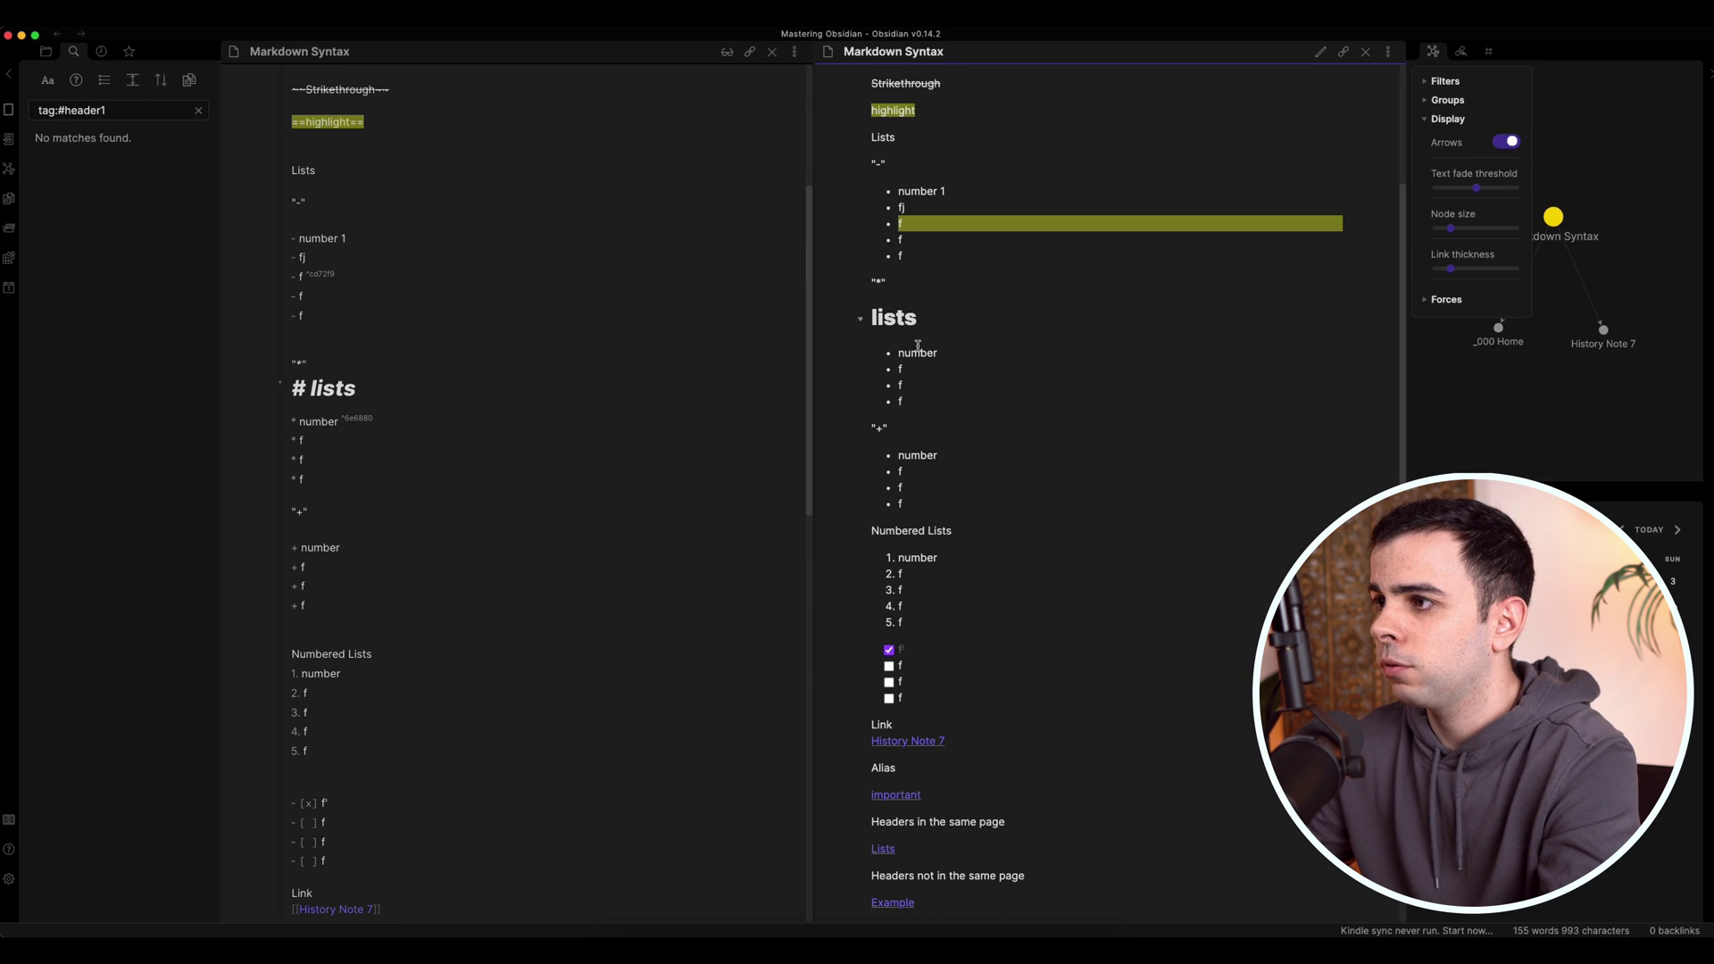
key(super+alt+Left)
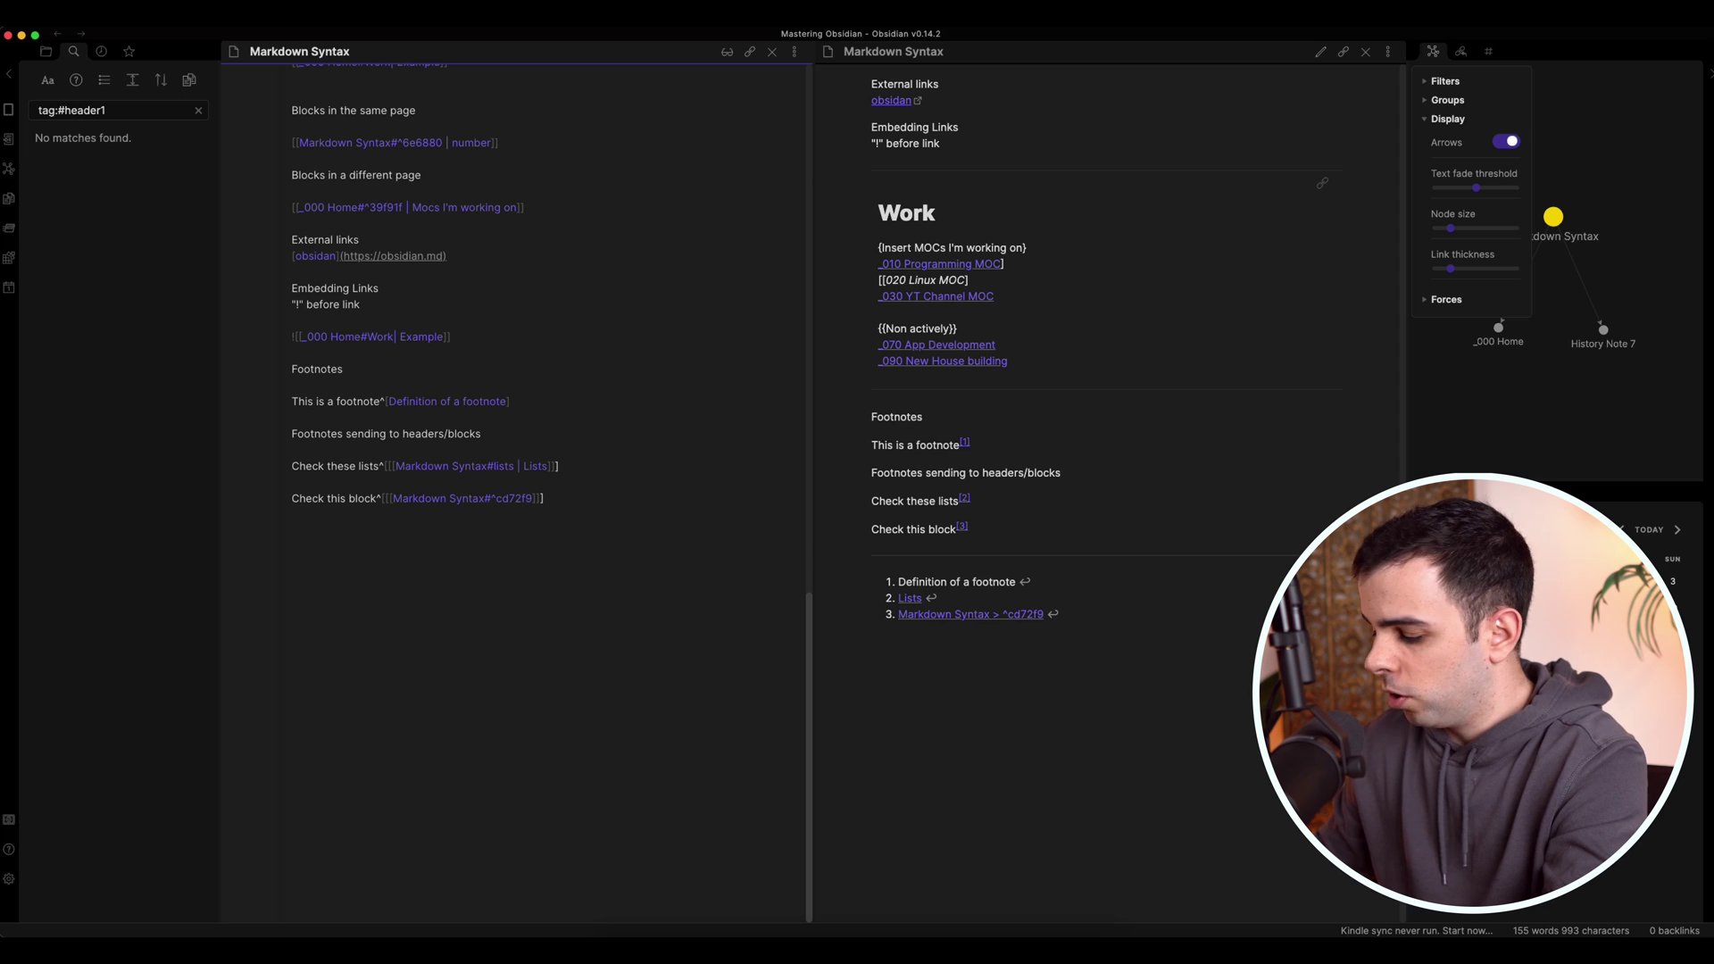
Give the block footnote link the display text "random f" and test it from the reading view
text(| random f)
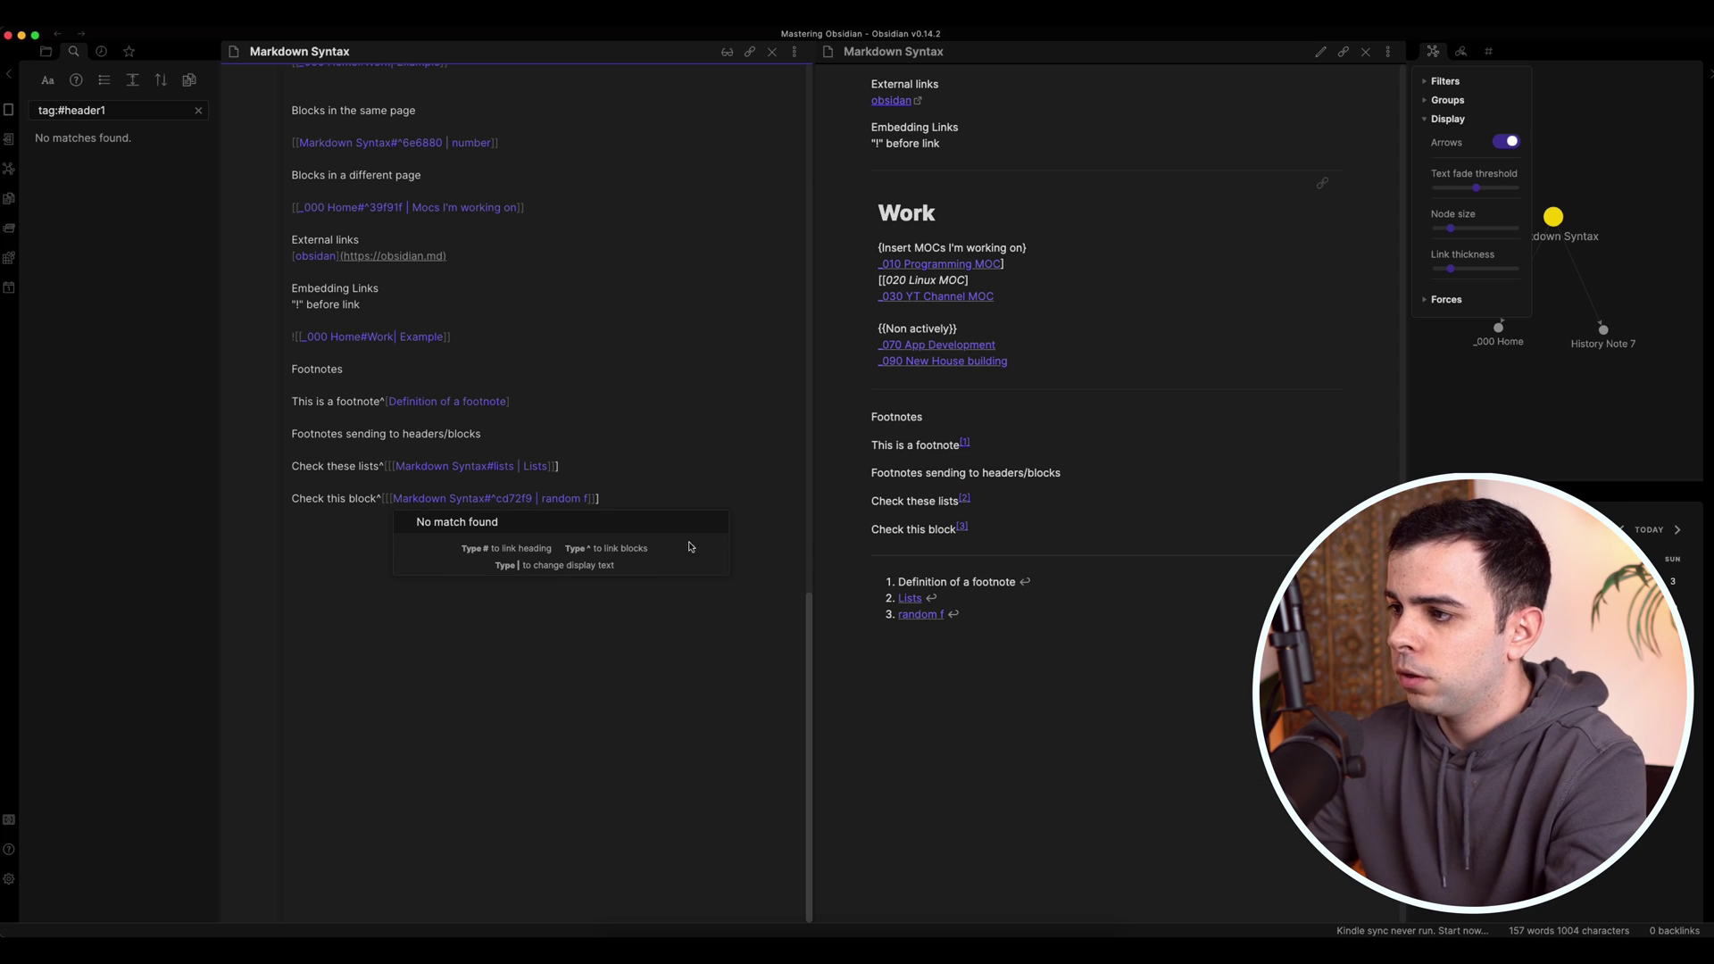
click(920, 614)
key(super+alt+Left)
Add the label "Tables" below the block footnote line, separated by empty lines
key(Return)
key(Return)
key(Return)
key(Return)
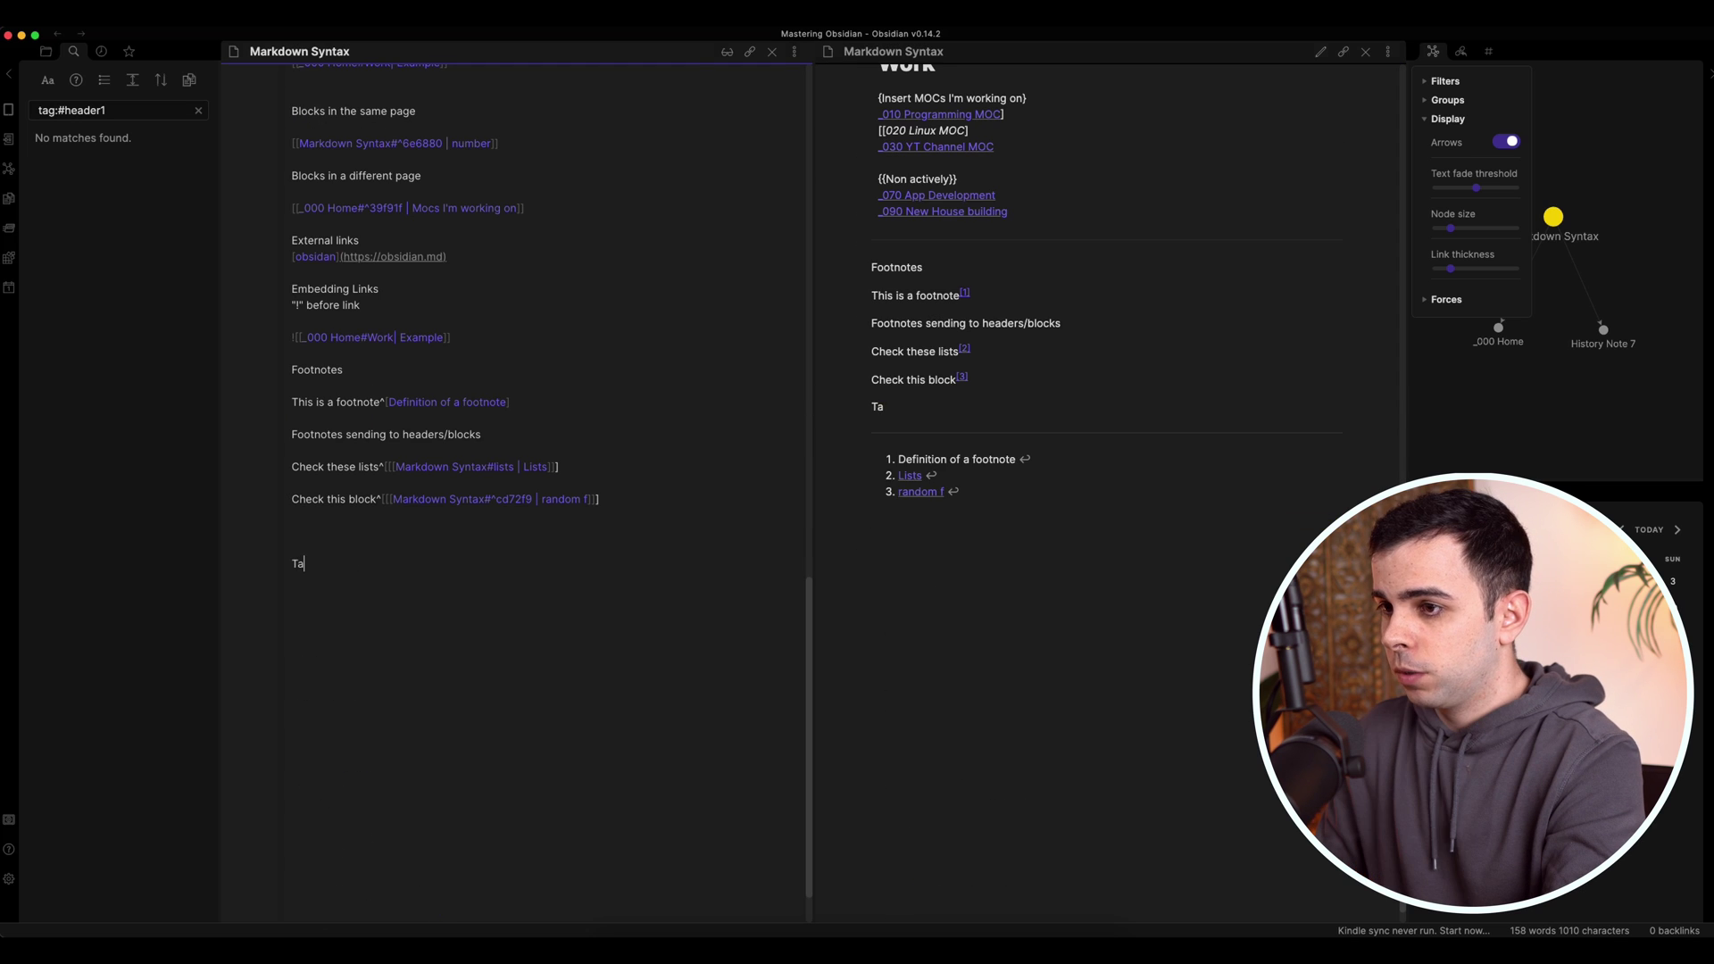
text(Tab)
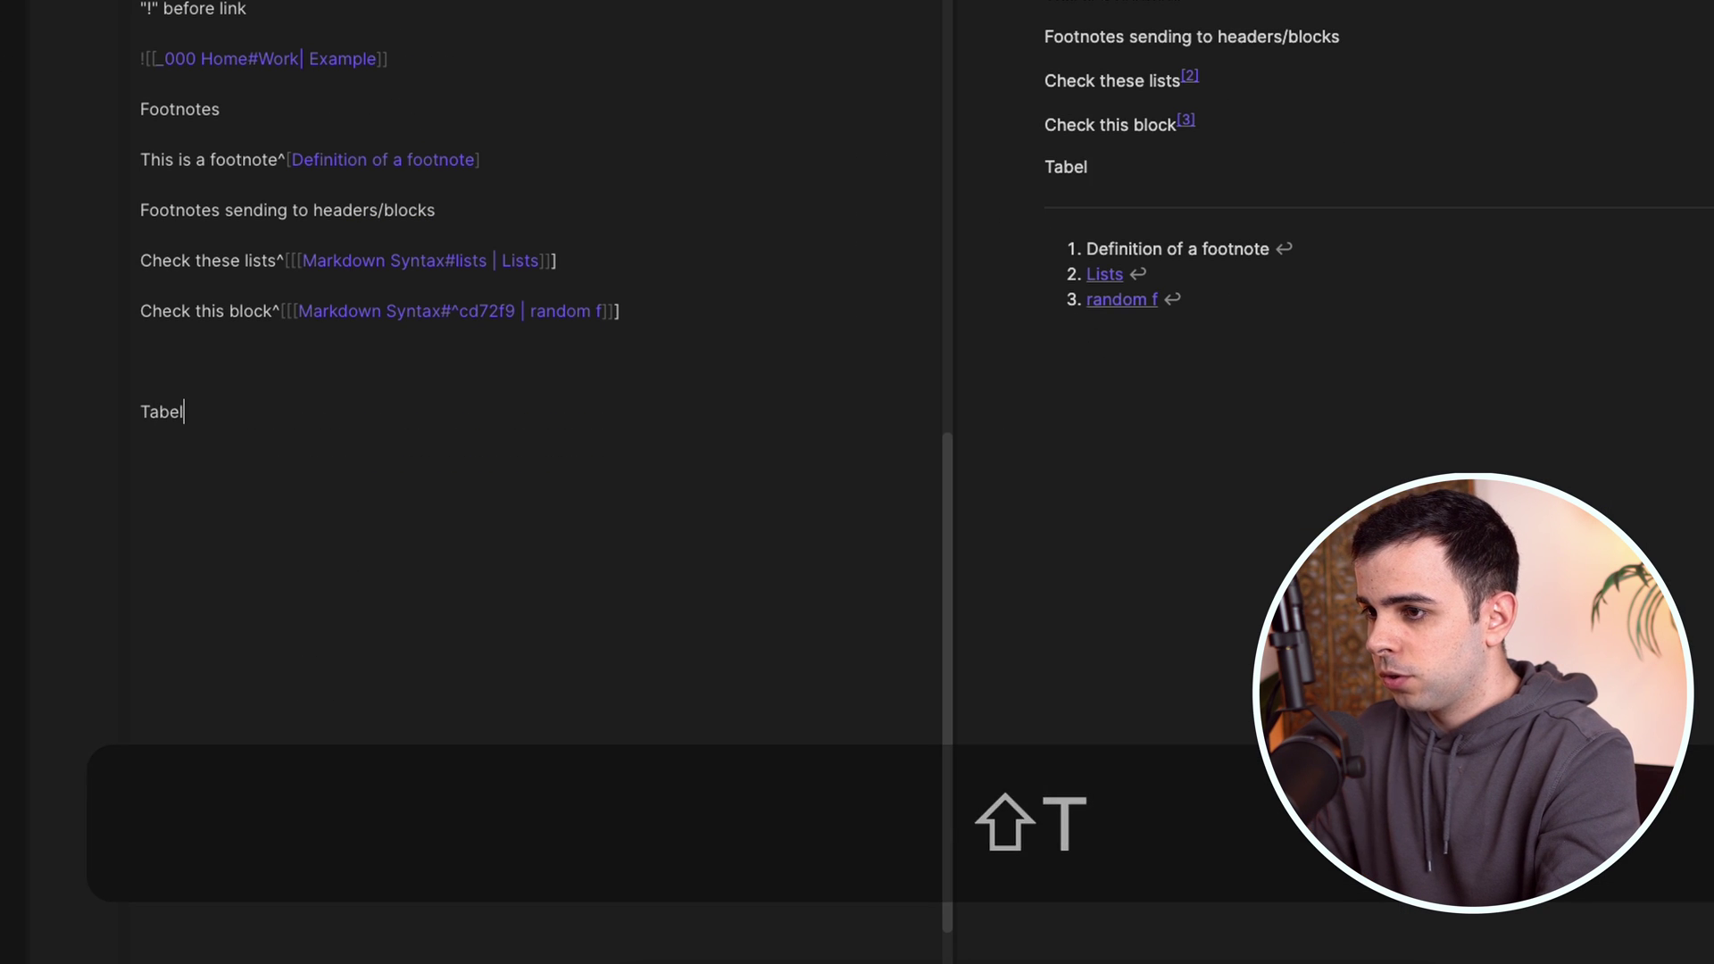
text(les)
key(Return)
Write the table header row "Header | Header 2" below the "Tables" label and start a new line
key(shift)
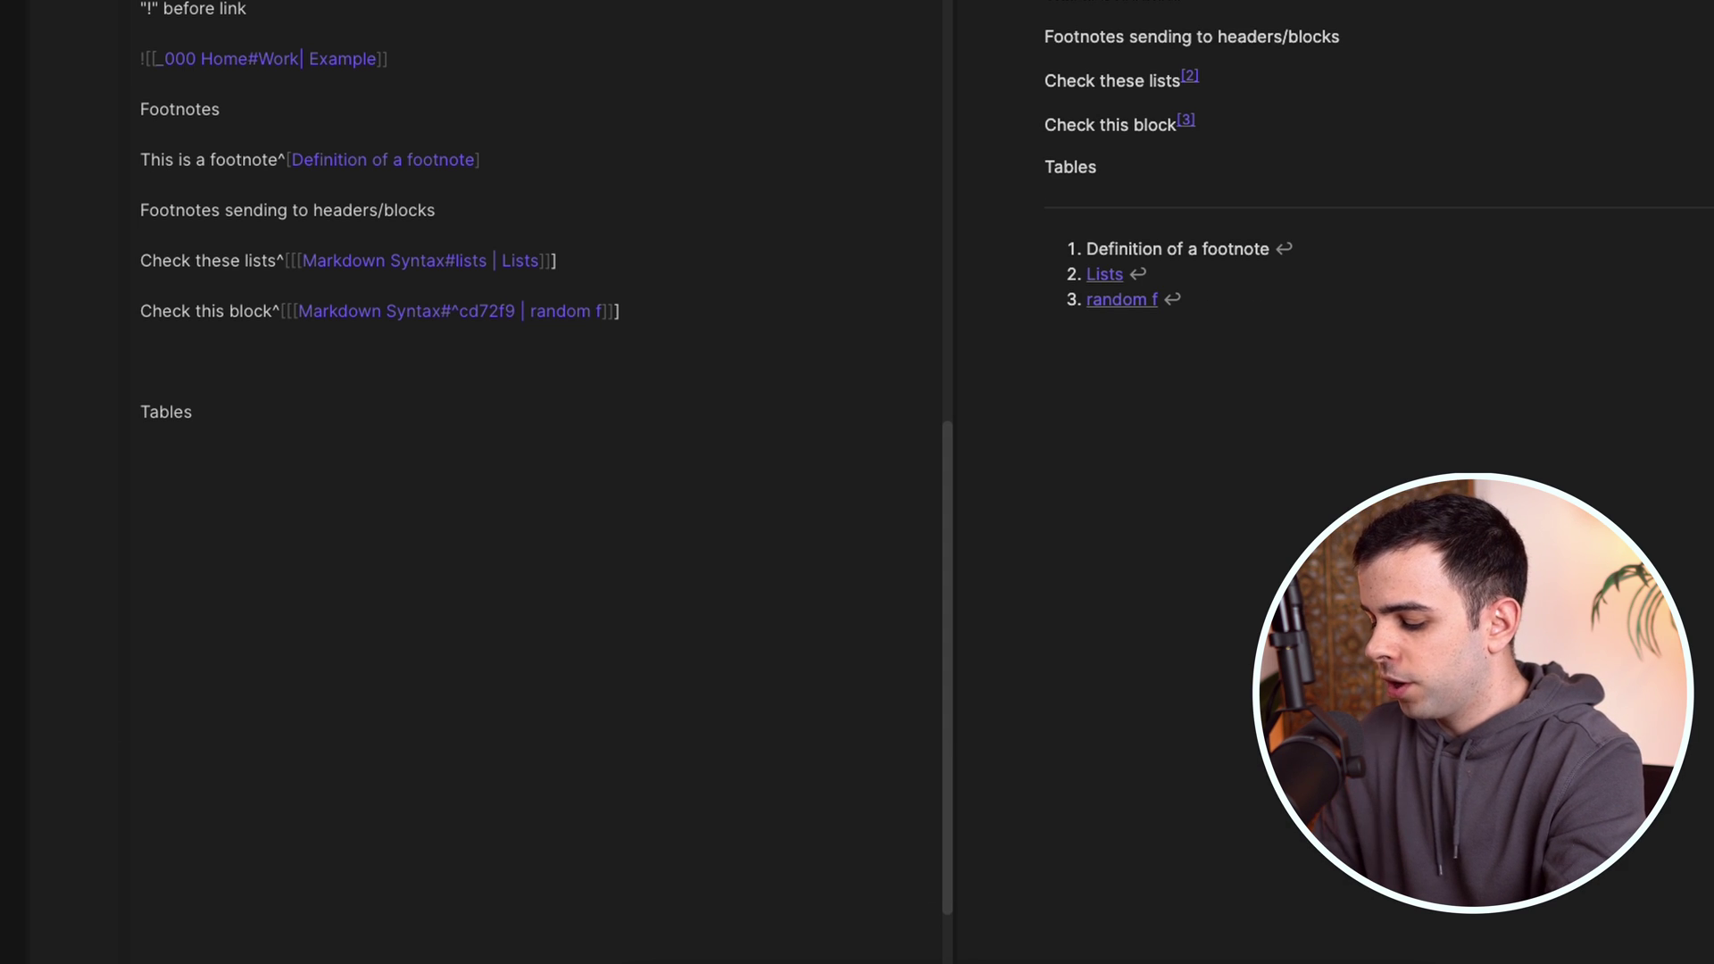
text(Headwer)
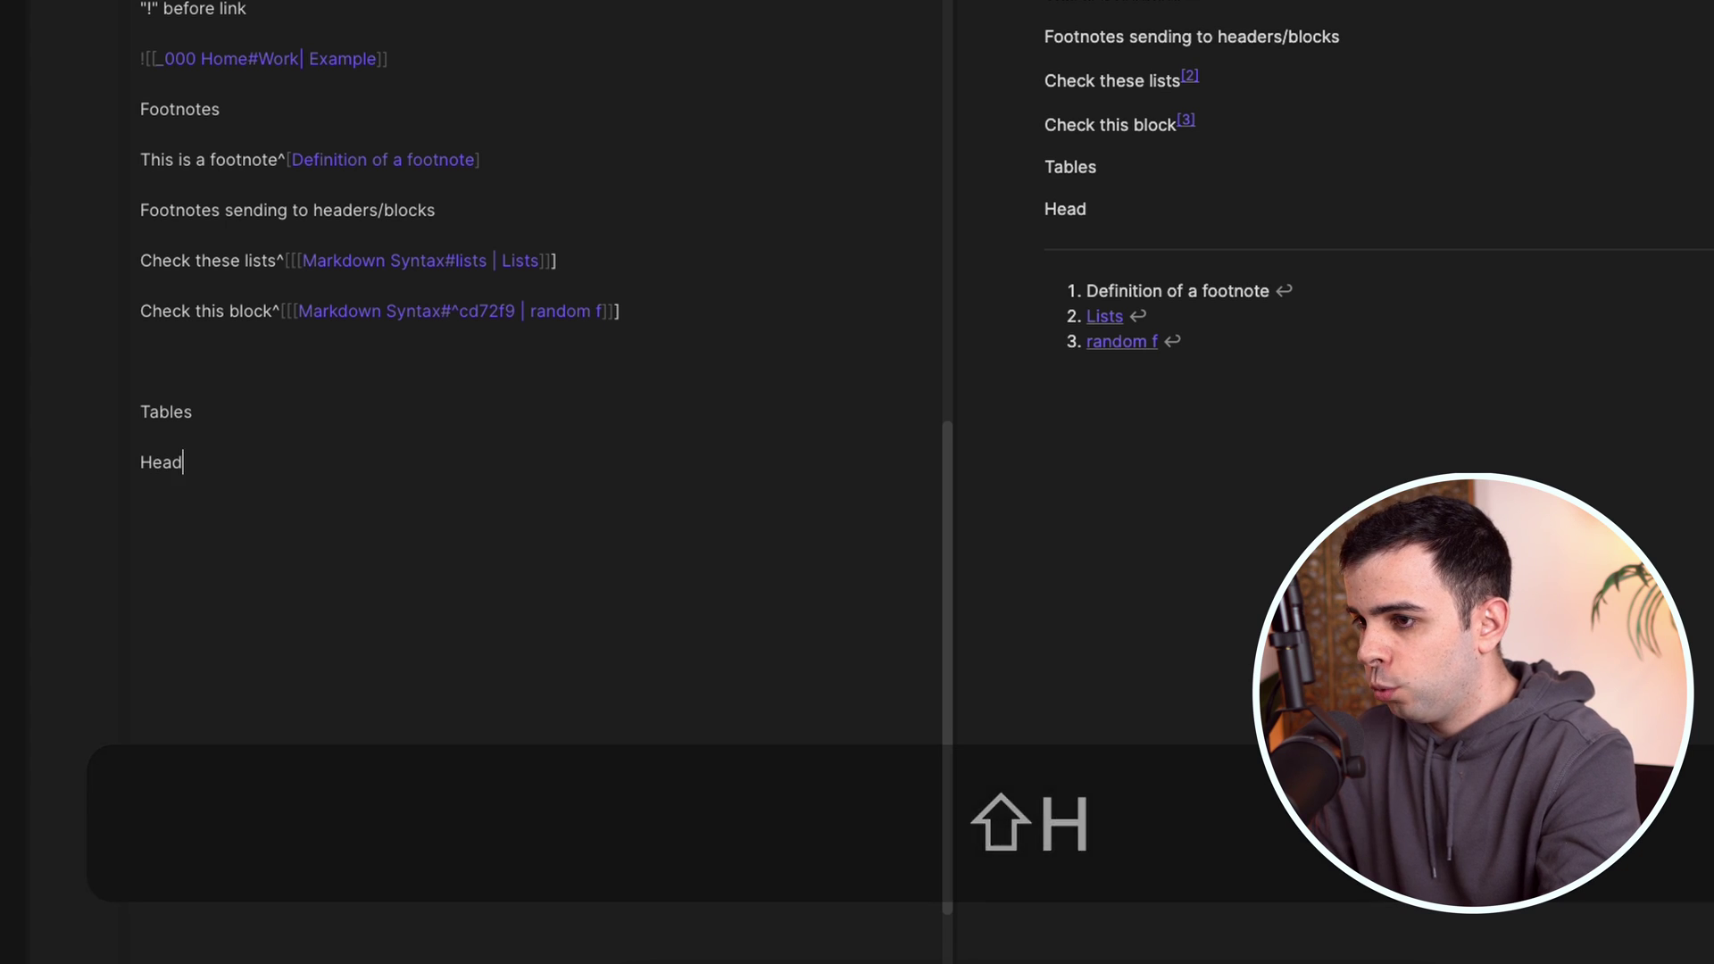
key(BackSpace)
key(BackSpace)
key(BackSpace)
text(er )
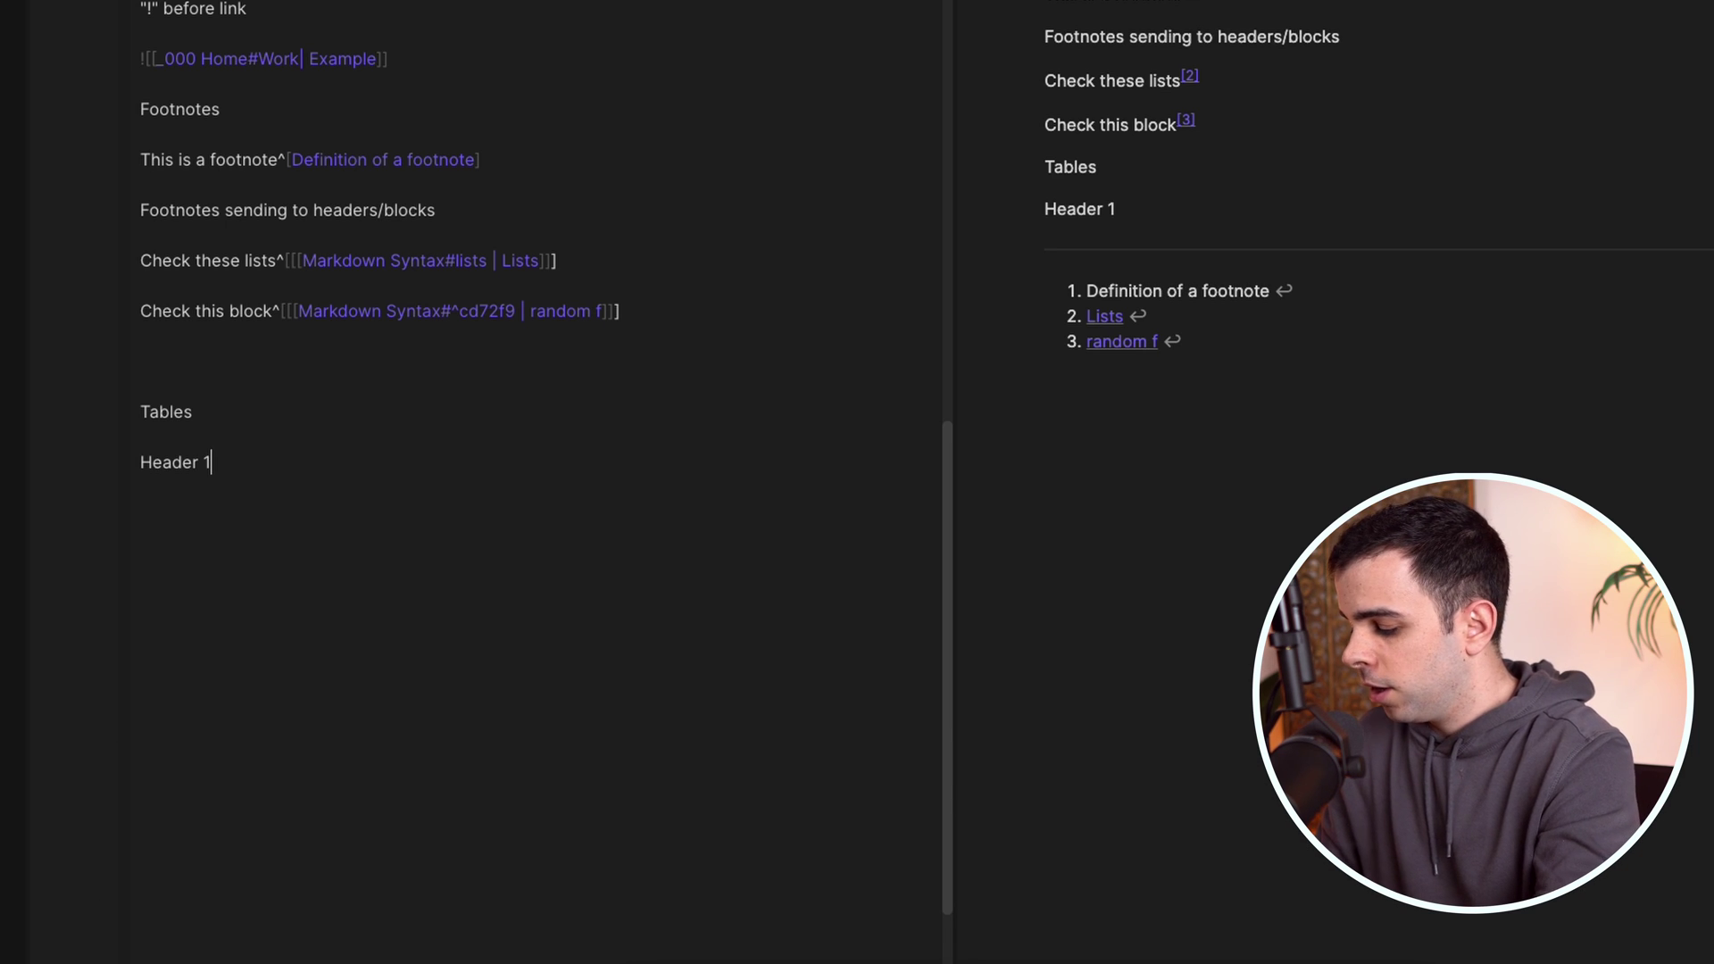
text(| Header 2)
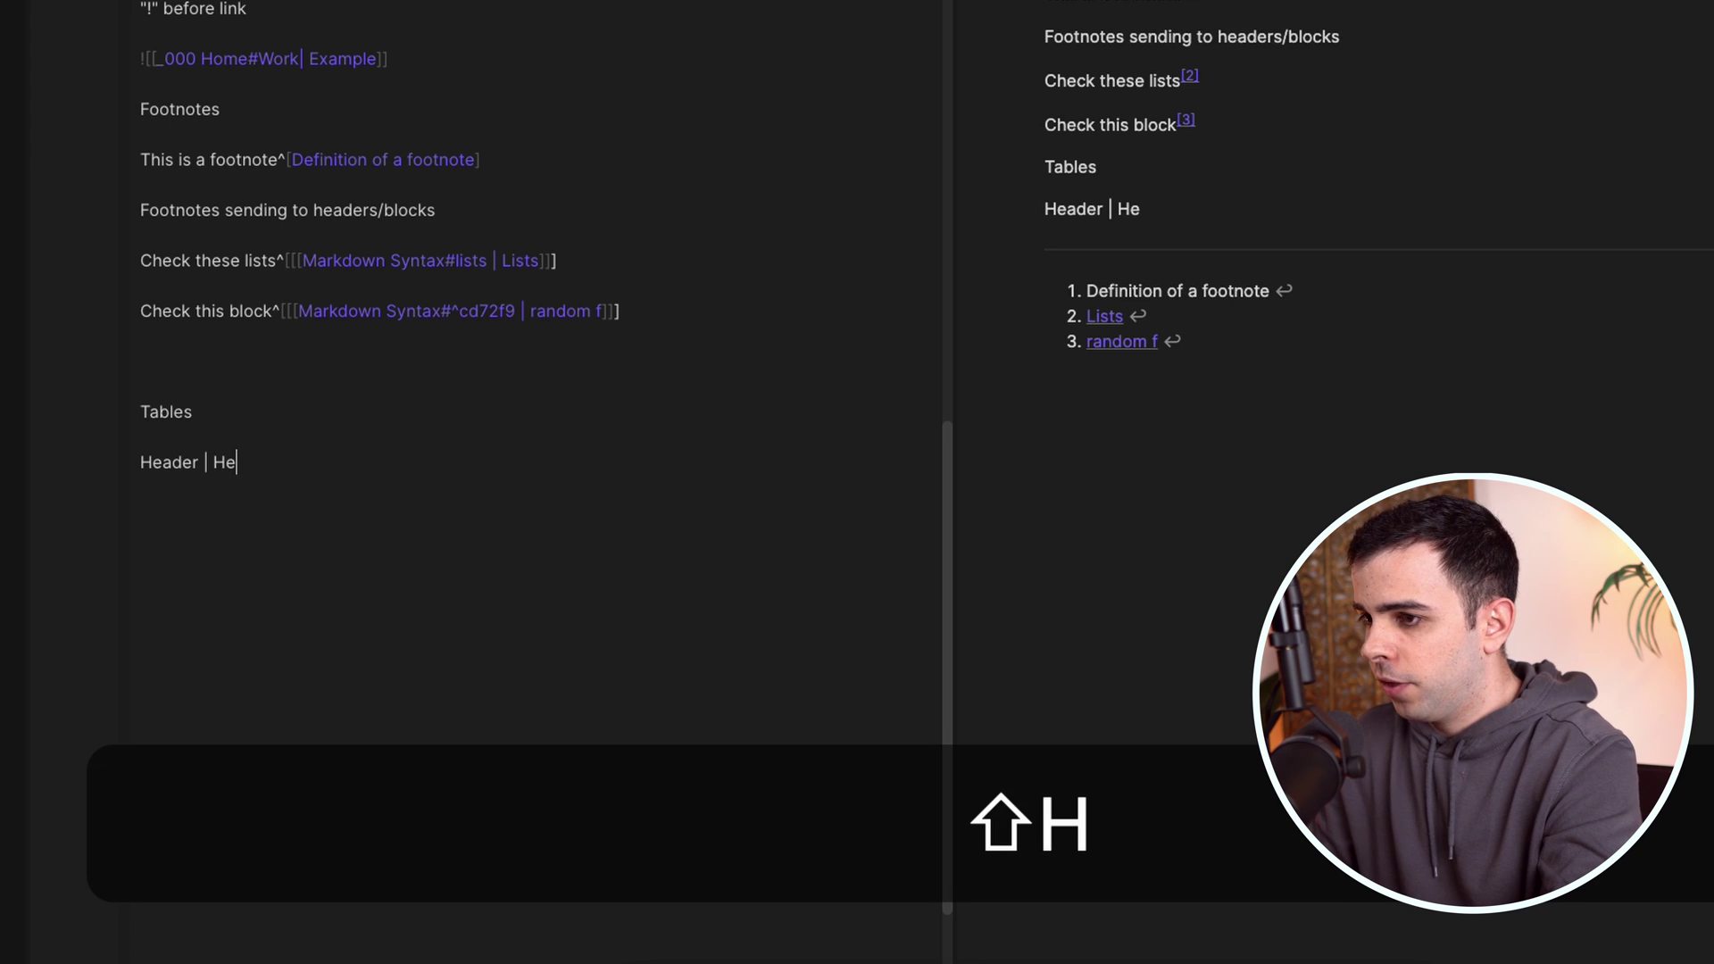
key(Return)
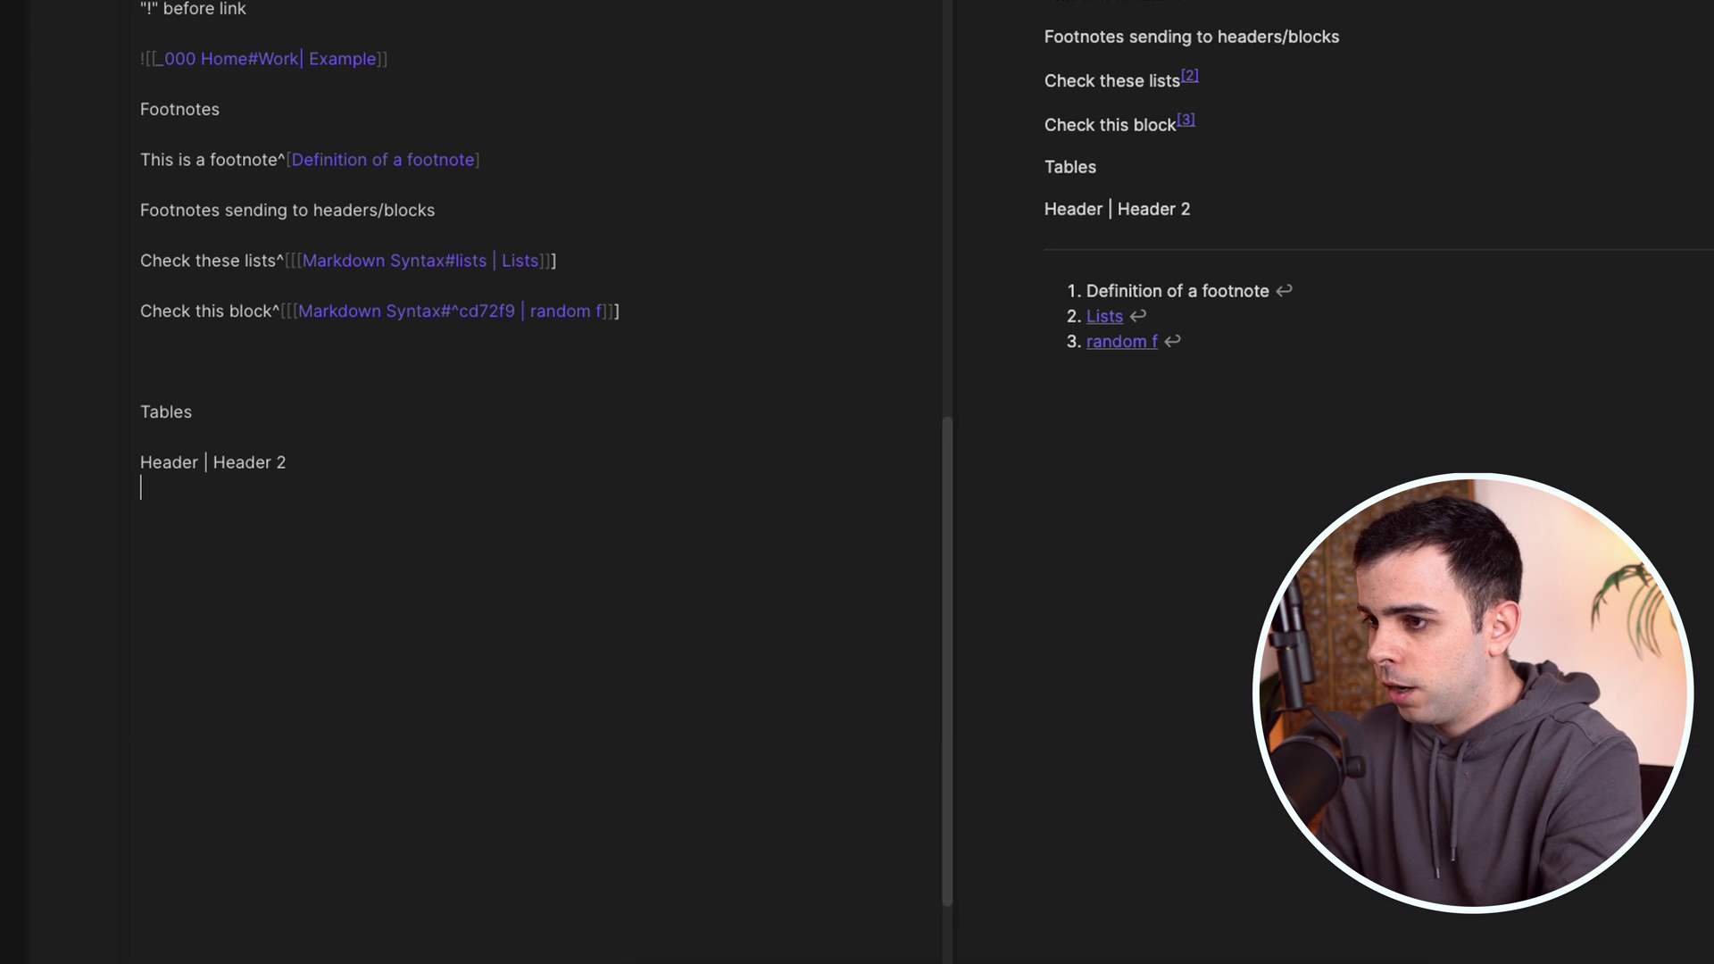
Add the separator row "------ |-----" under the two-column table header and start a new line below it
text(------)
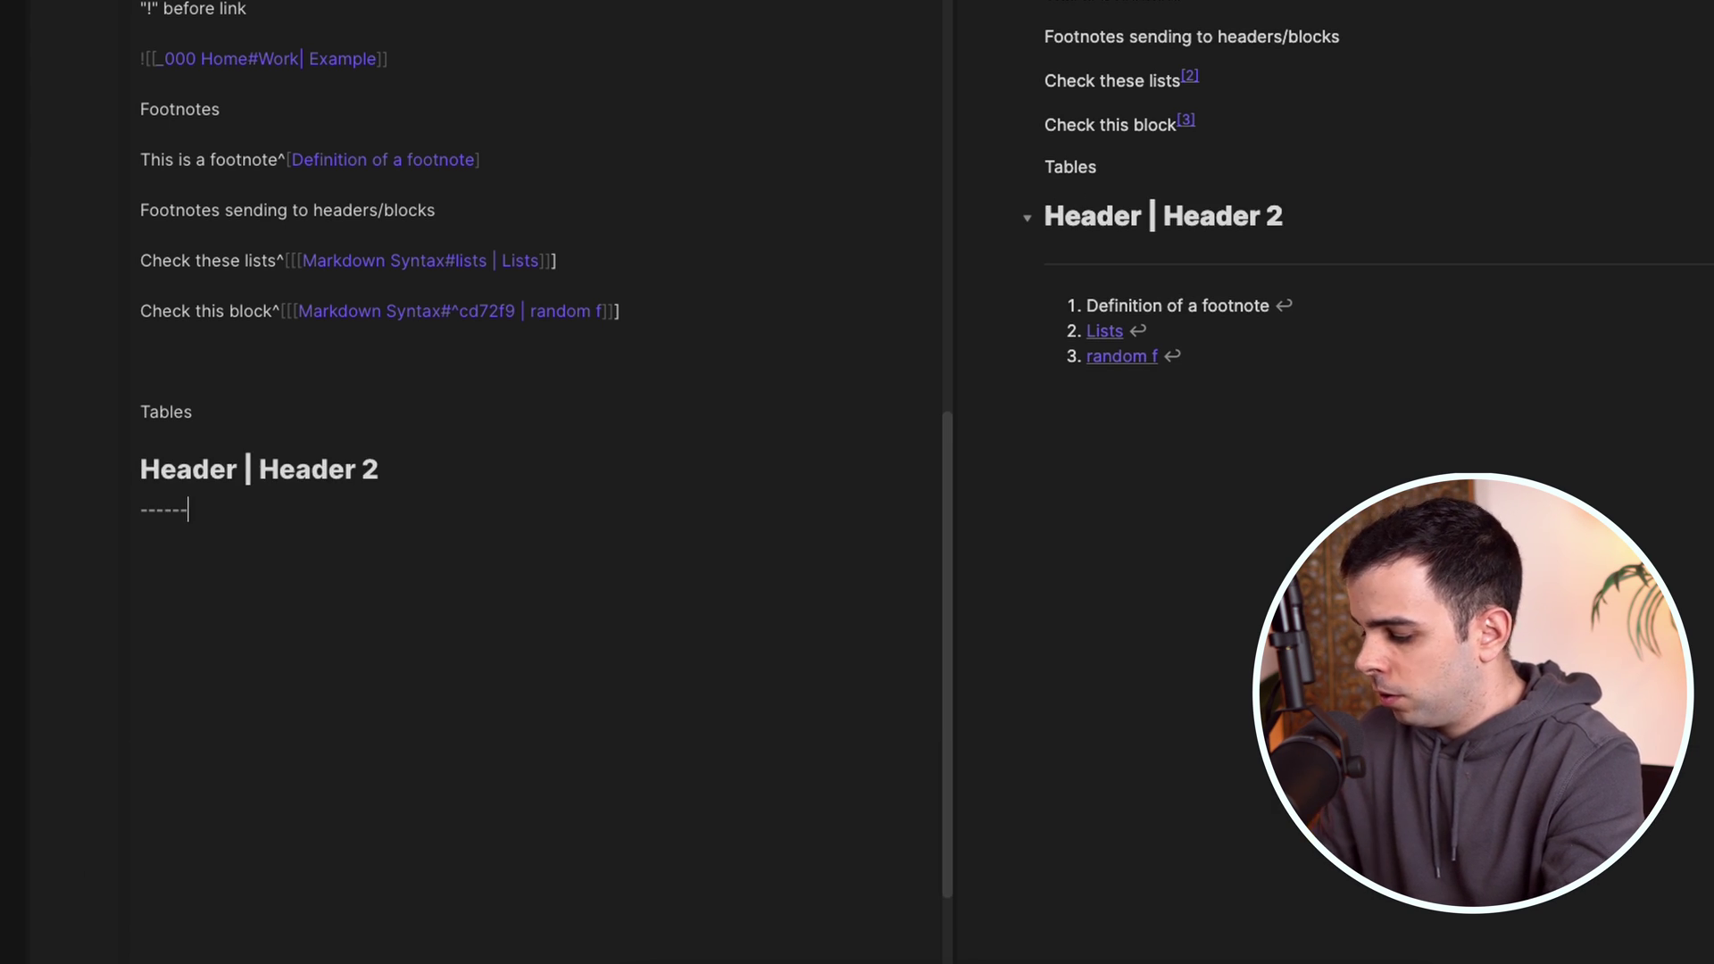
key(shift+space)
text(|-----)
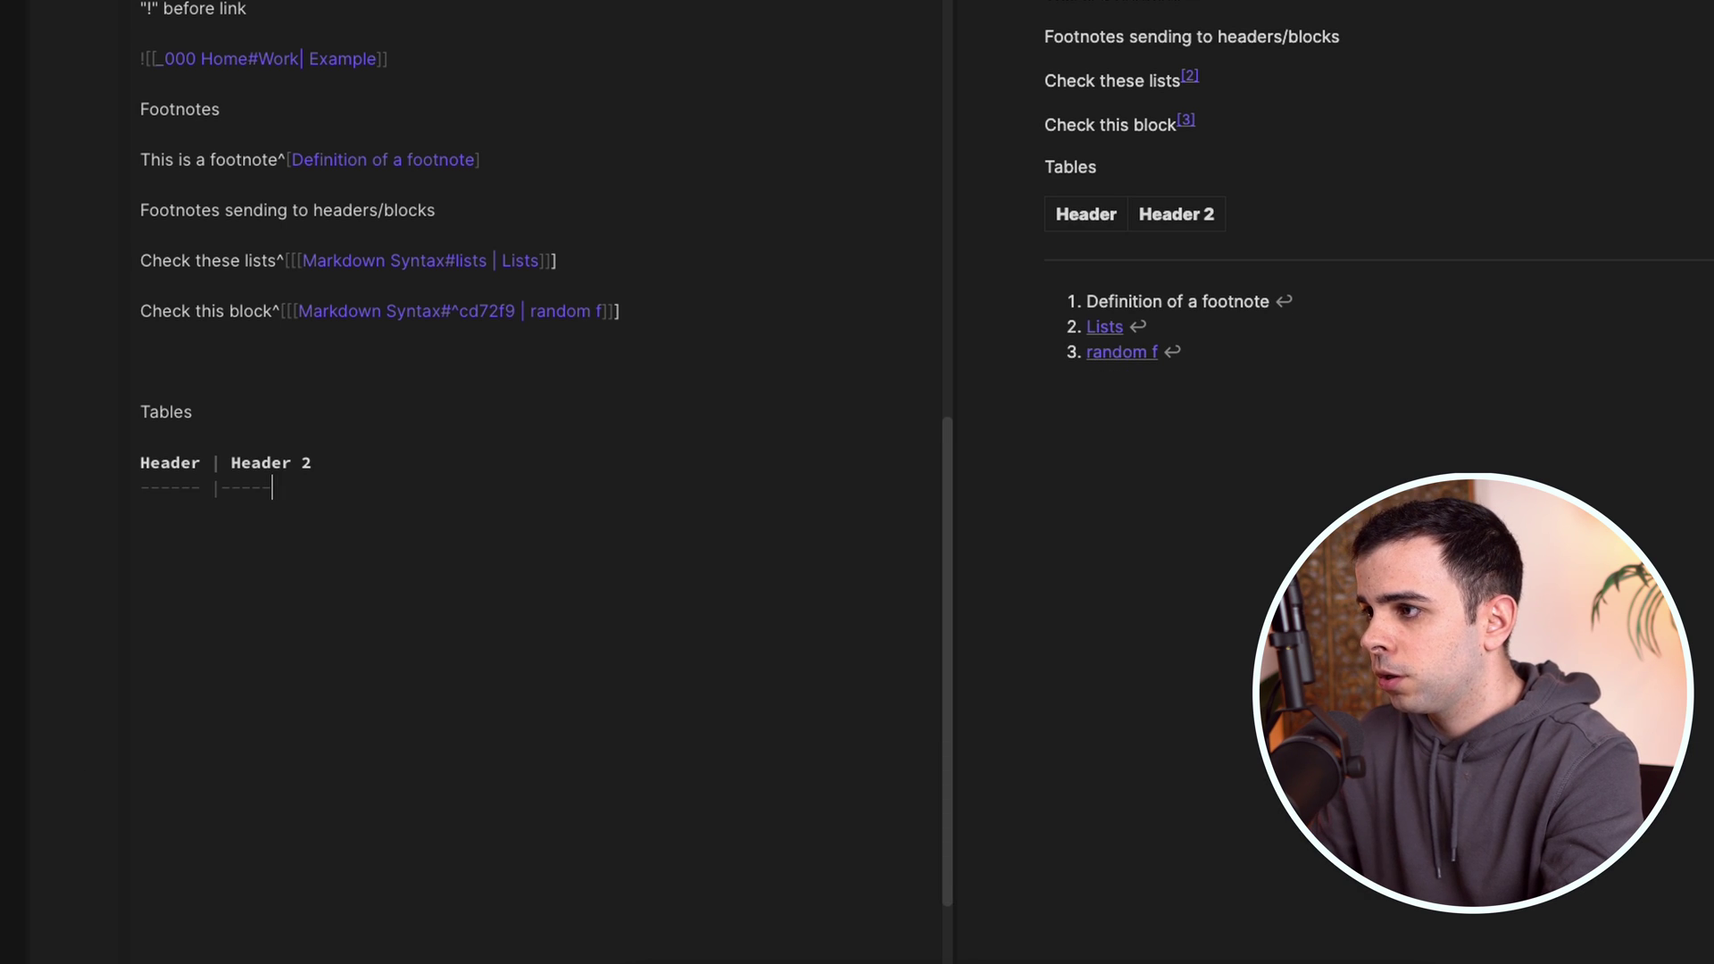
key(shift)
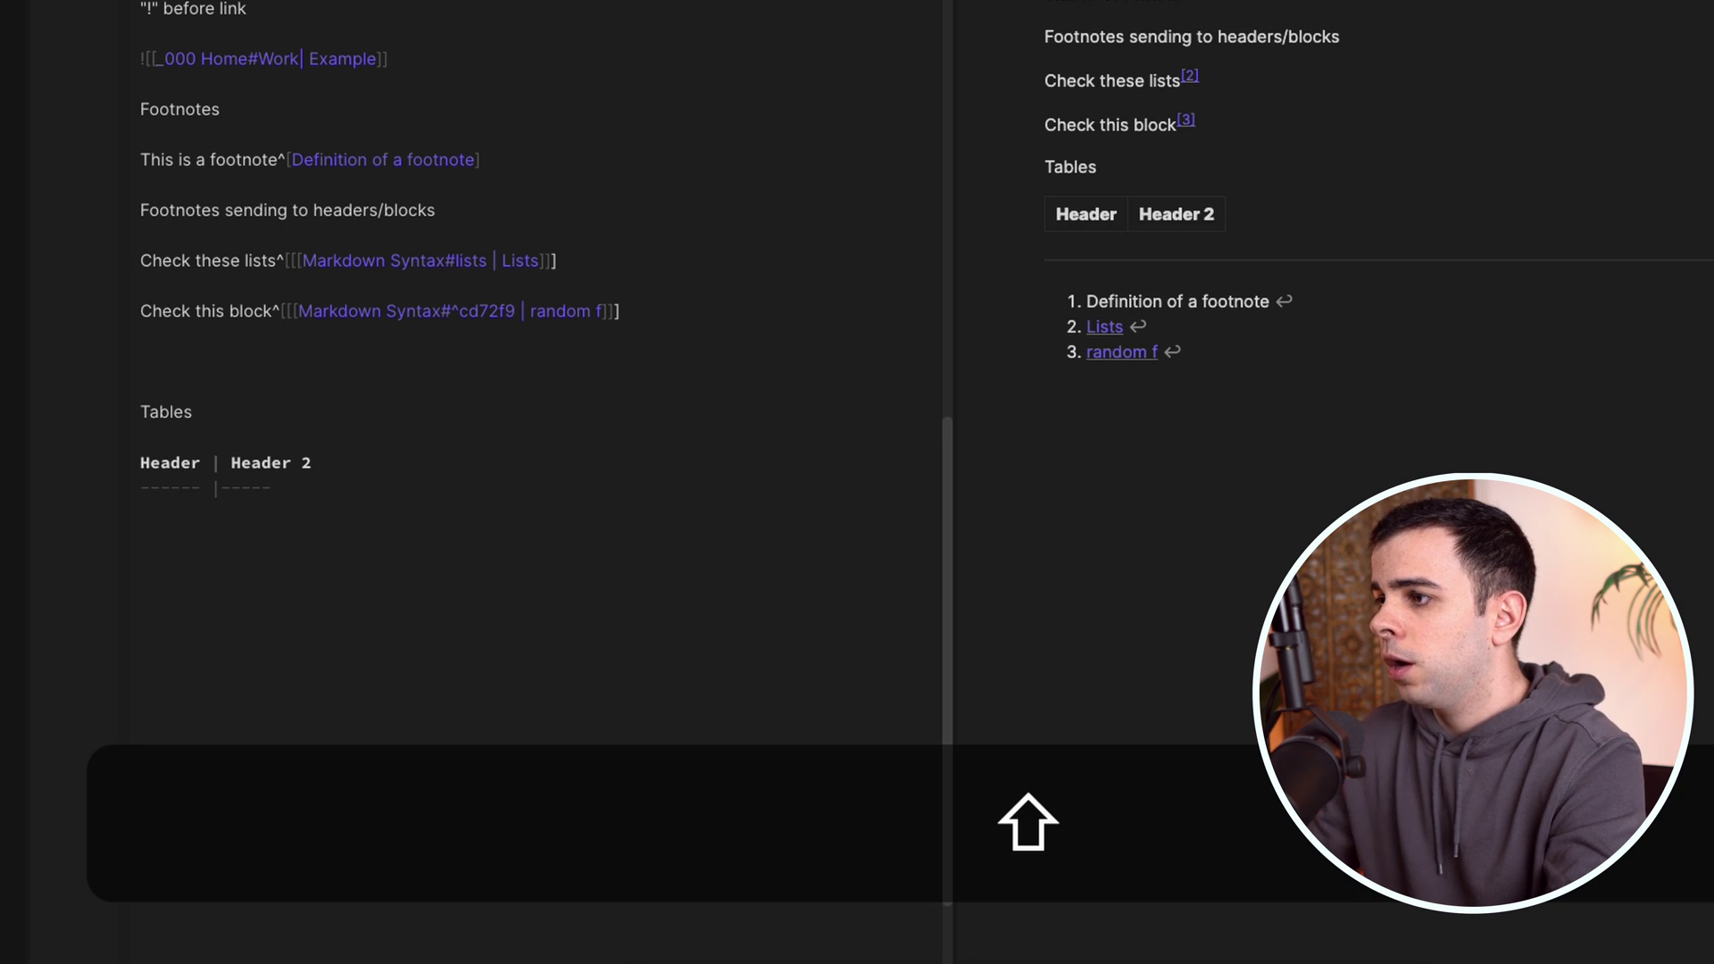
drag(1184, 217, 1083, 212)
key(Return)
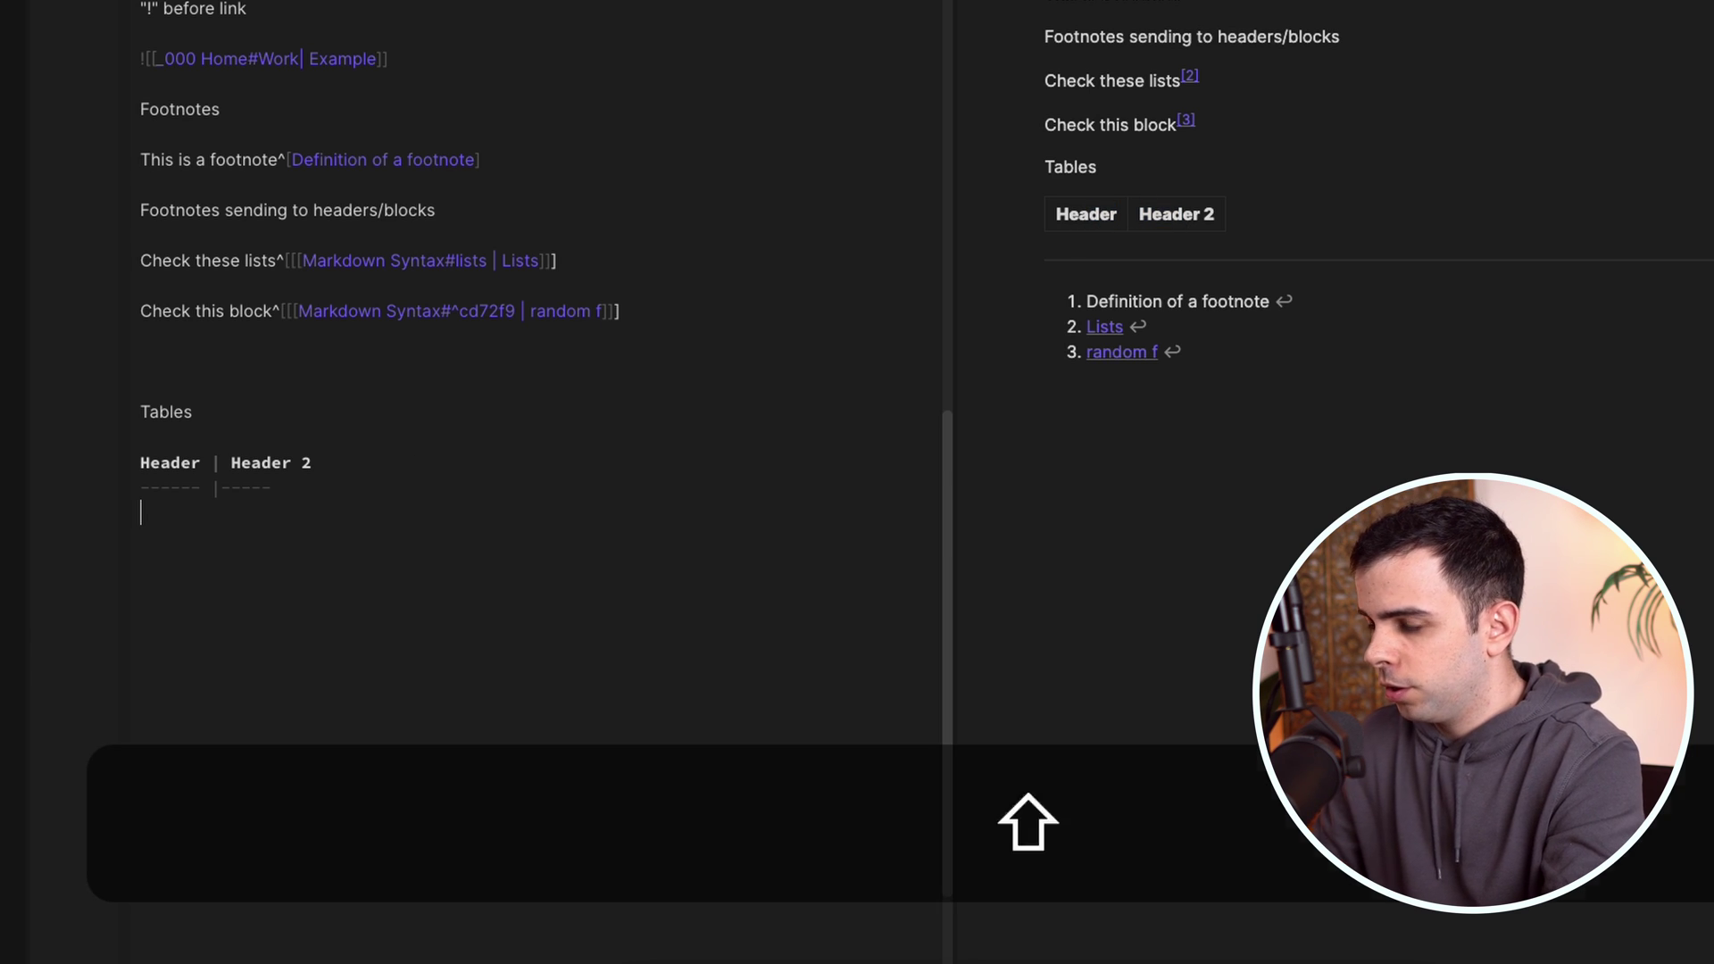
Write the first table row as "Cell value | Cell value 2" under the separator row
text(Cell value )
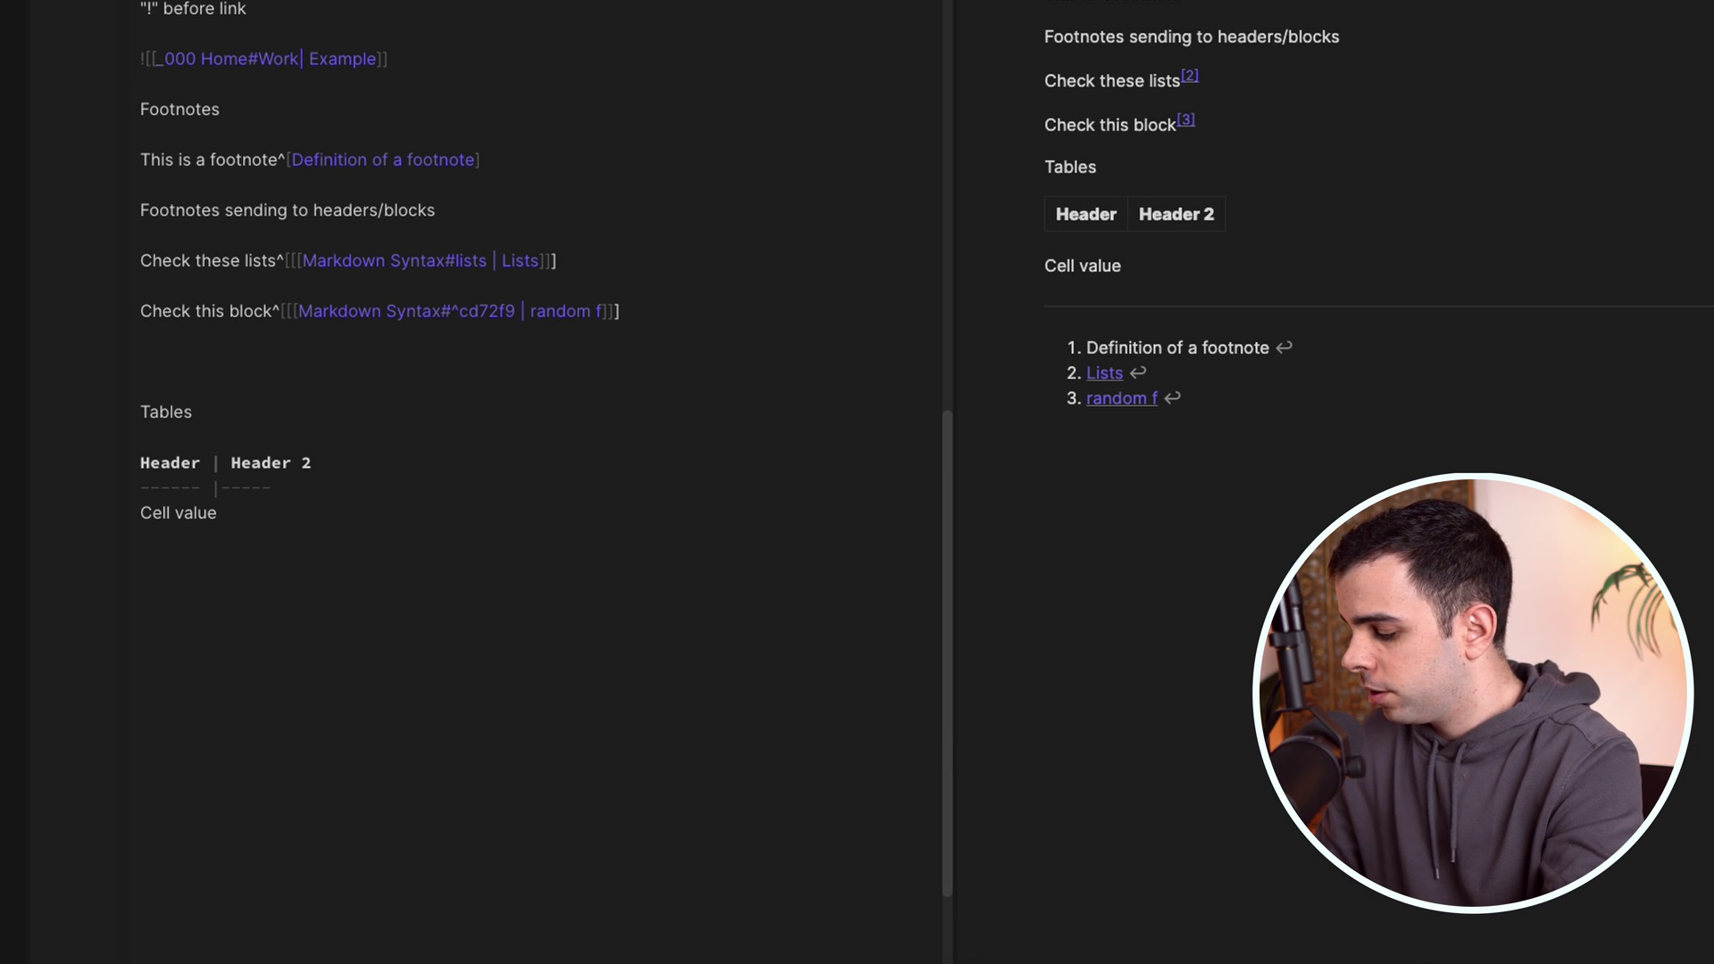
text(|)
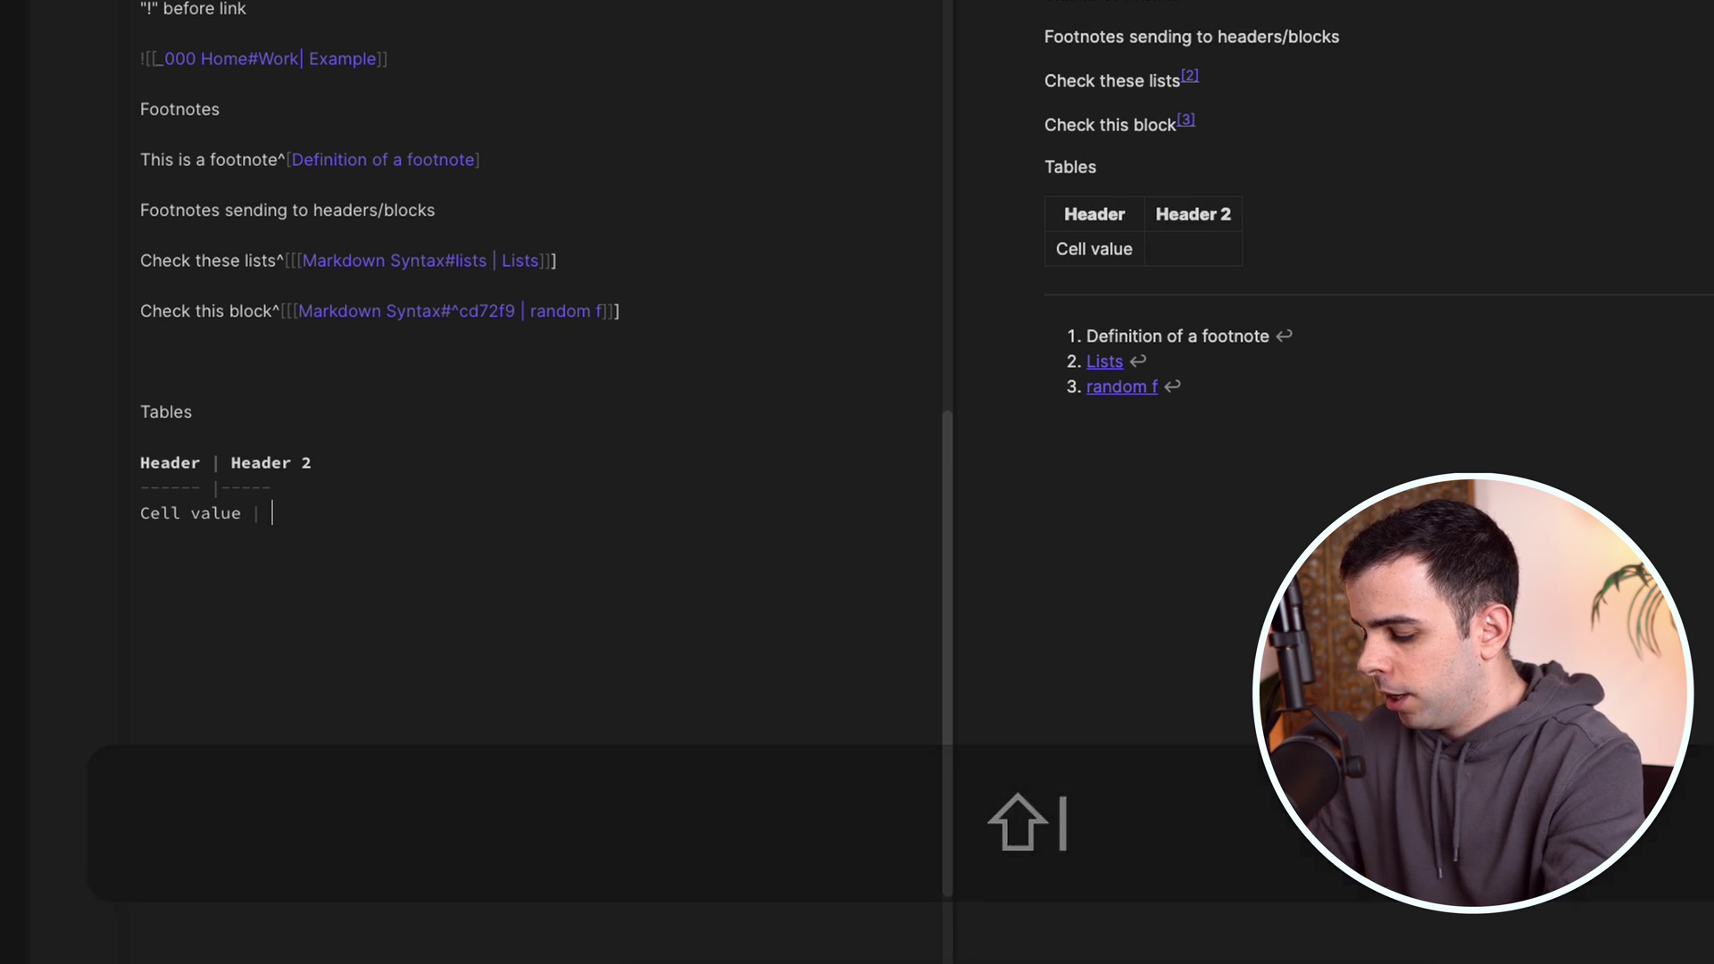
text( Cell value 2)
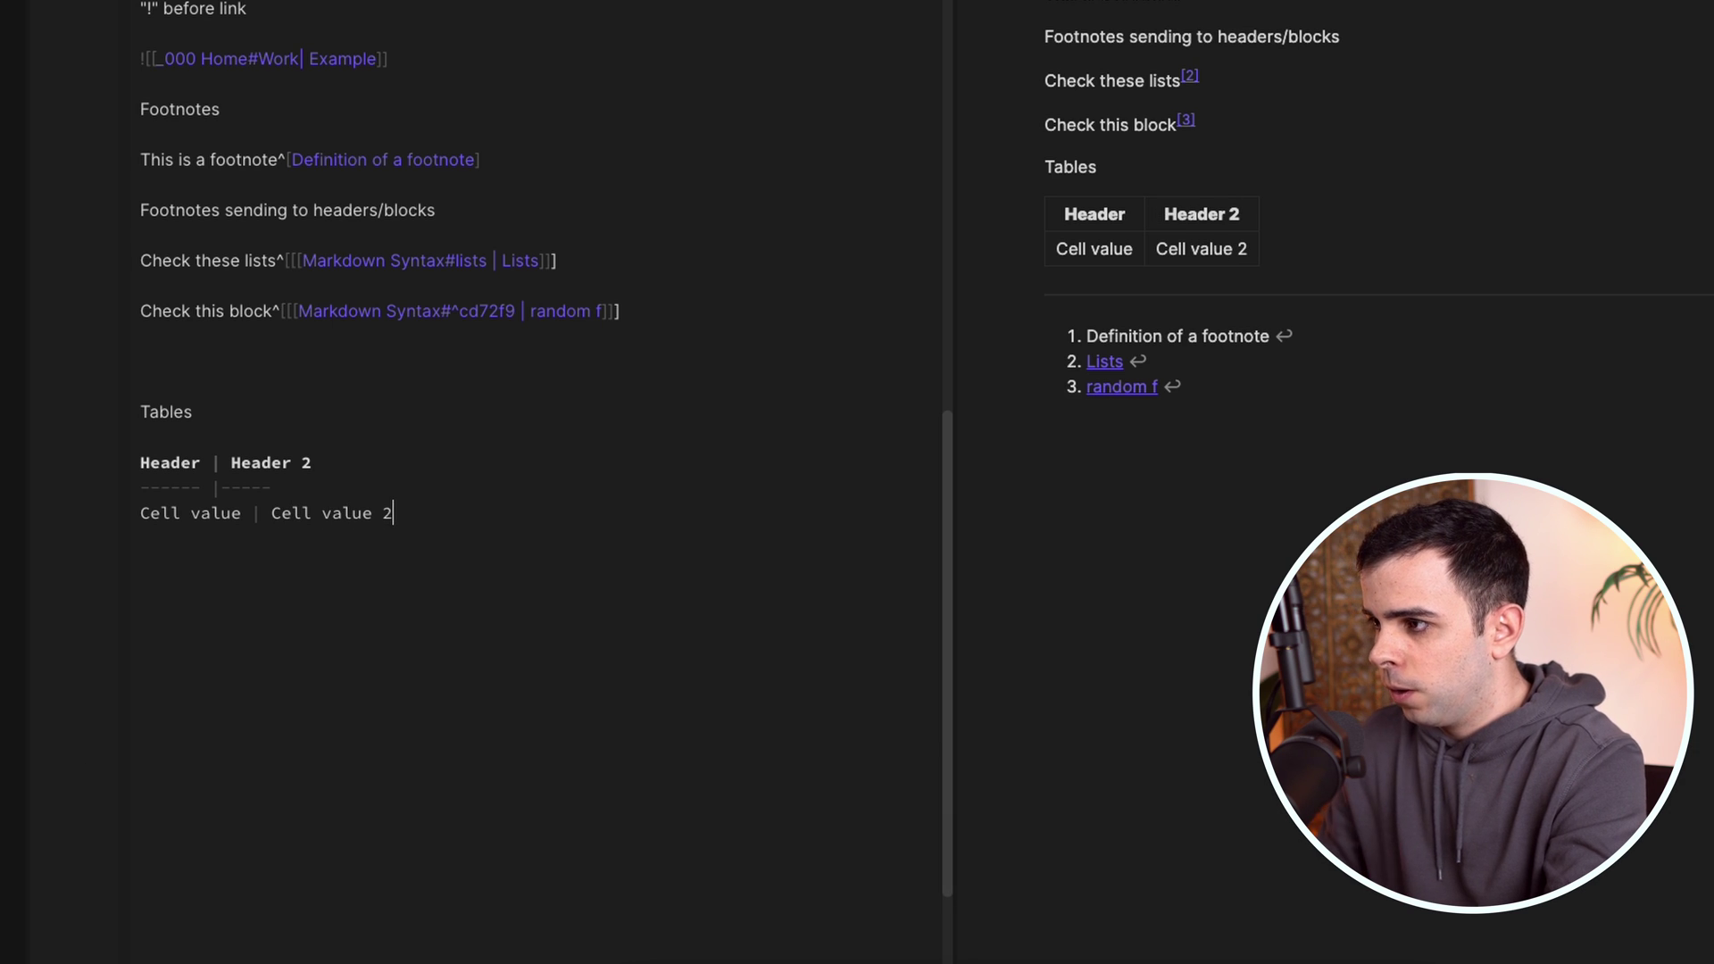
Extend the table's header row with "| Header 3" and its separator row with "| -----"
text( | )
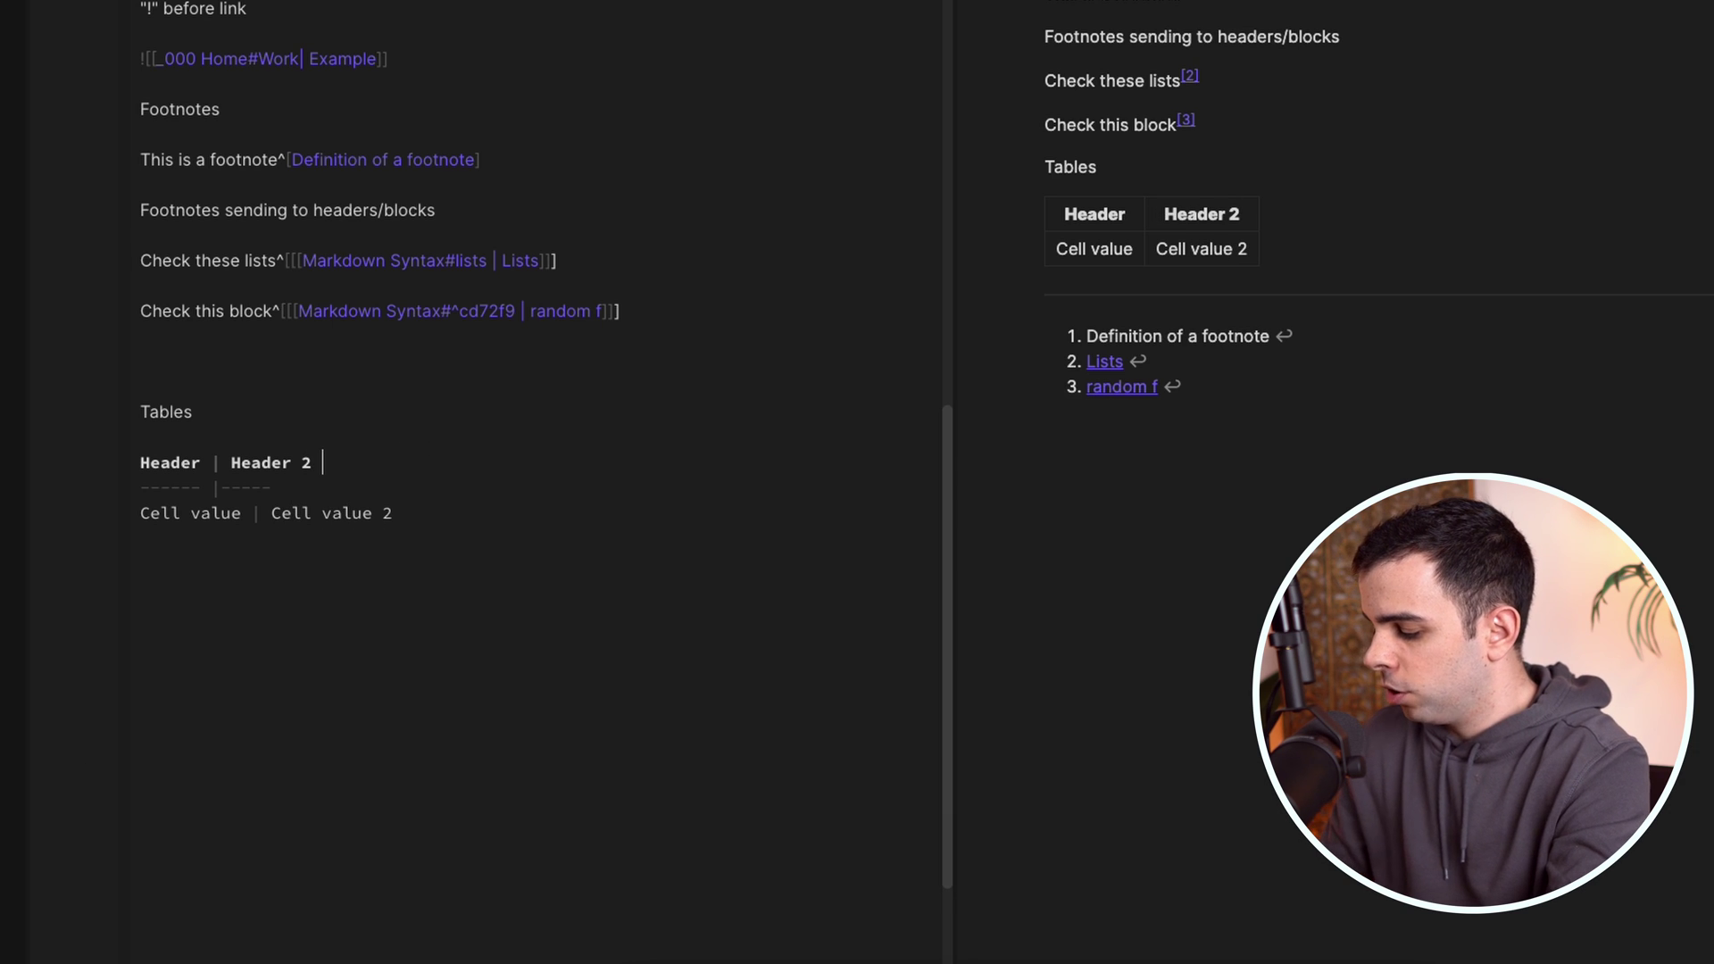
text(Header 3)
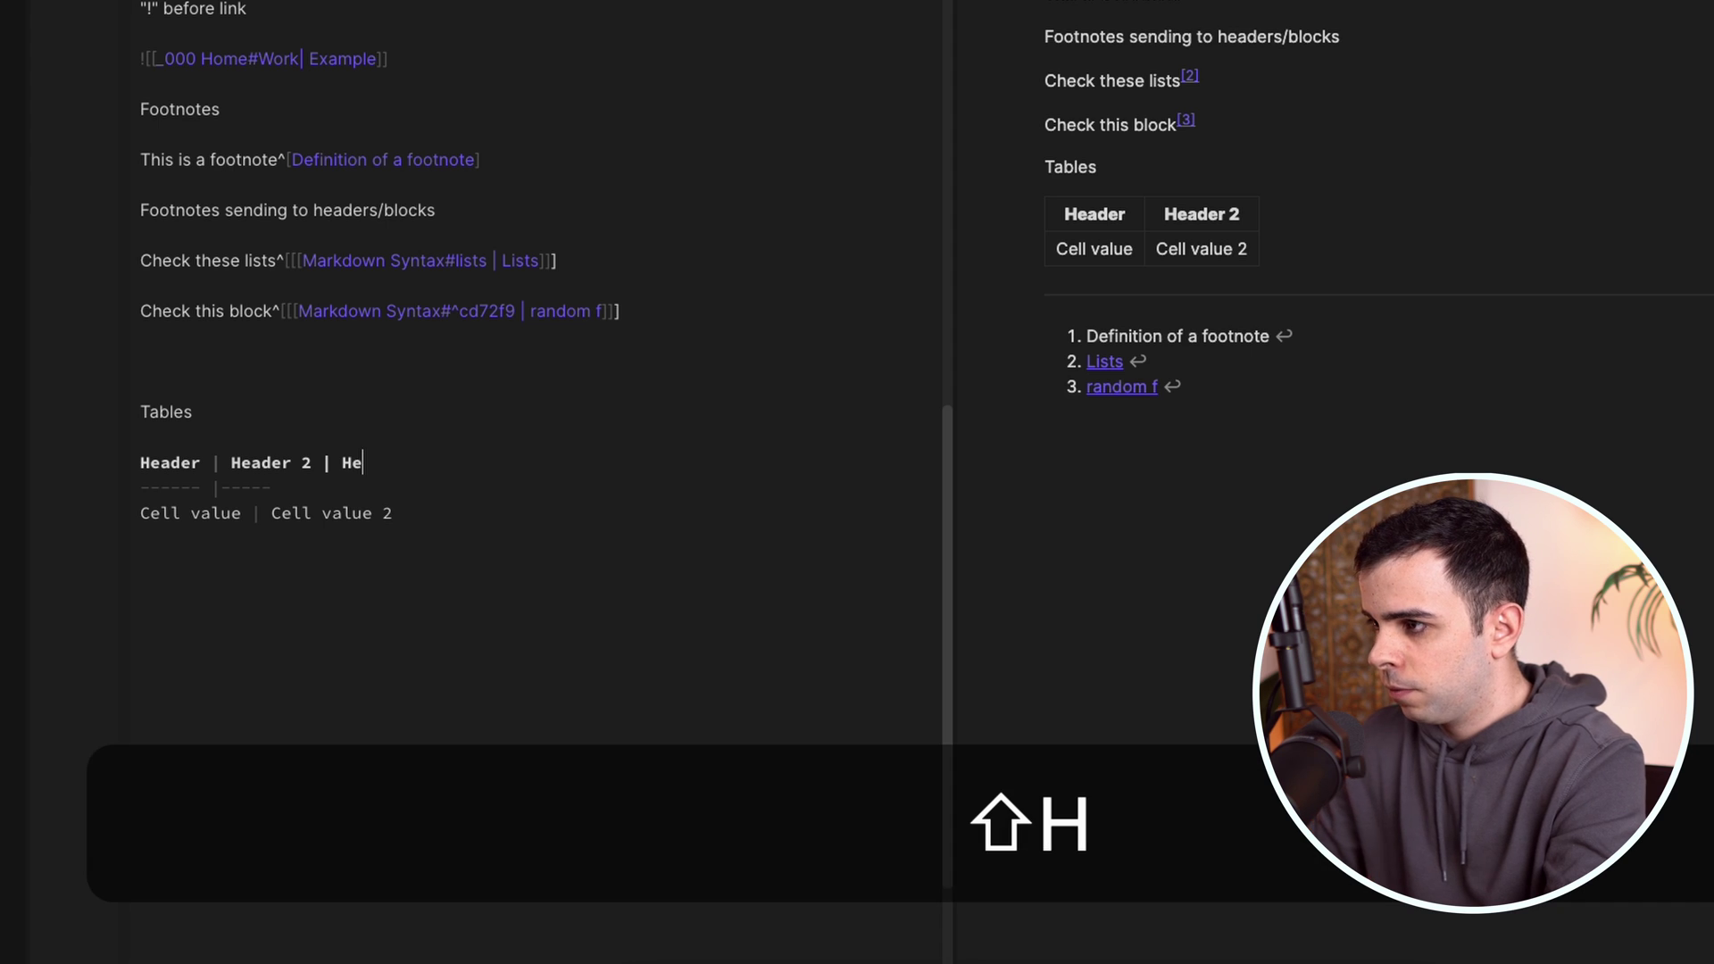
click(296, 491)
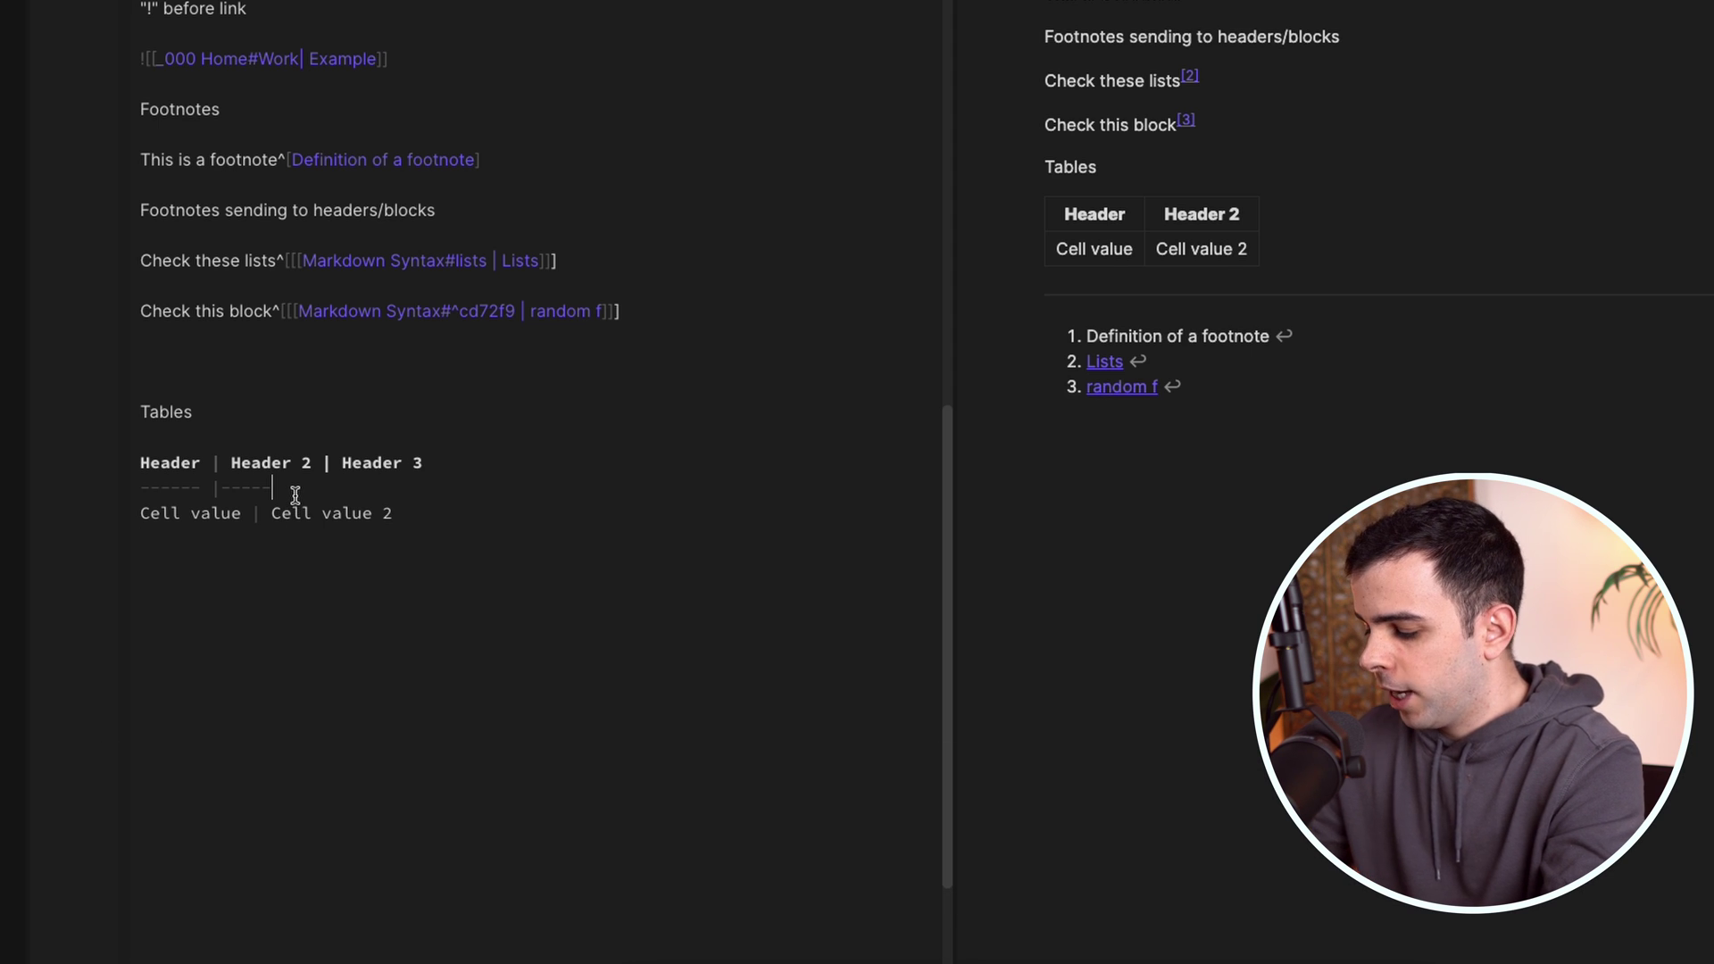
text(| -----)
Add "| Cell 3" at the end of the table's value row as its third cell
key(Down)
key(End)
text(| ce)
key(BackSpace)
key(BackSpace)
text(Cell)
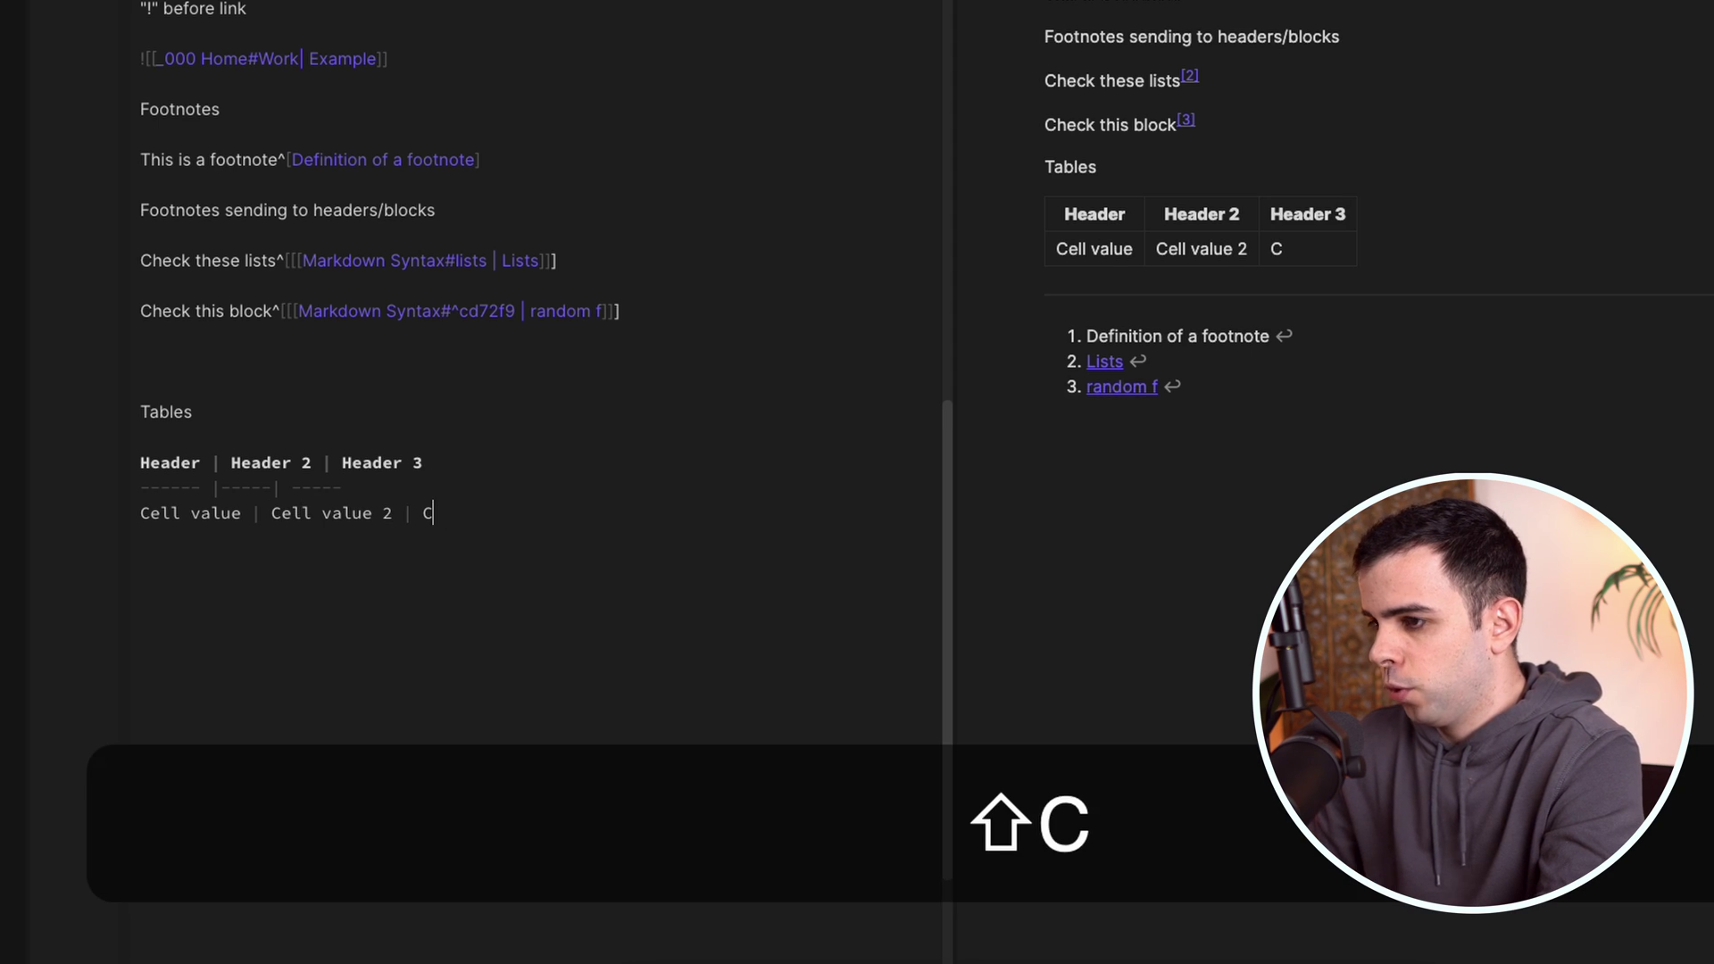
text( 3)
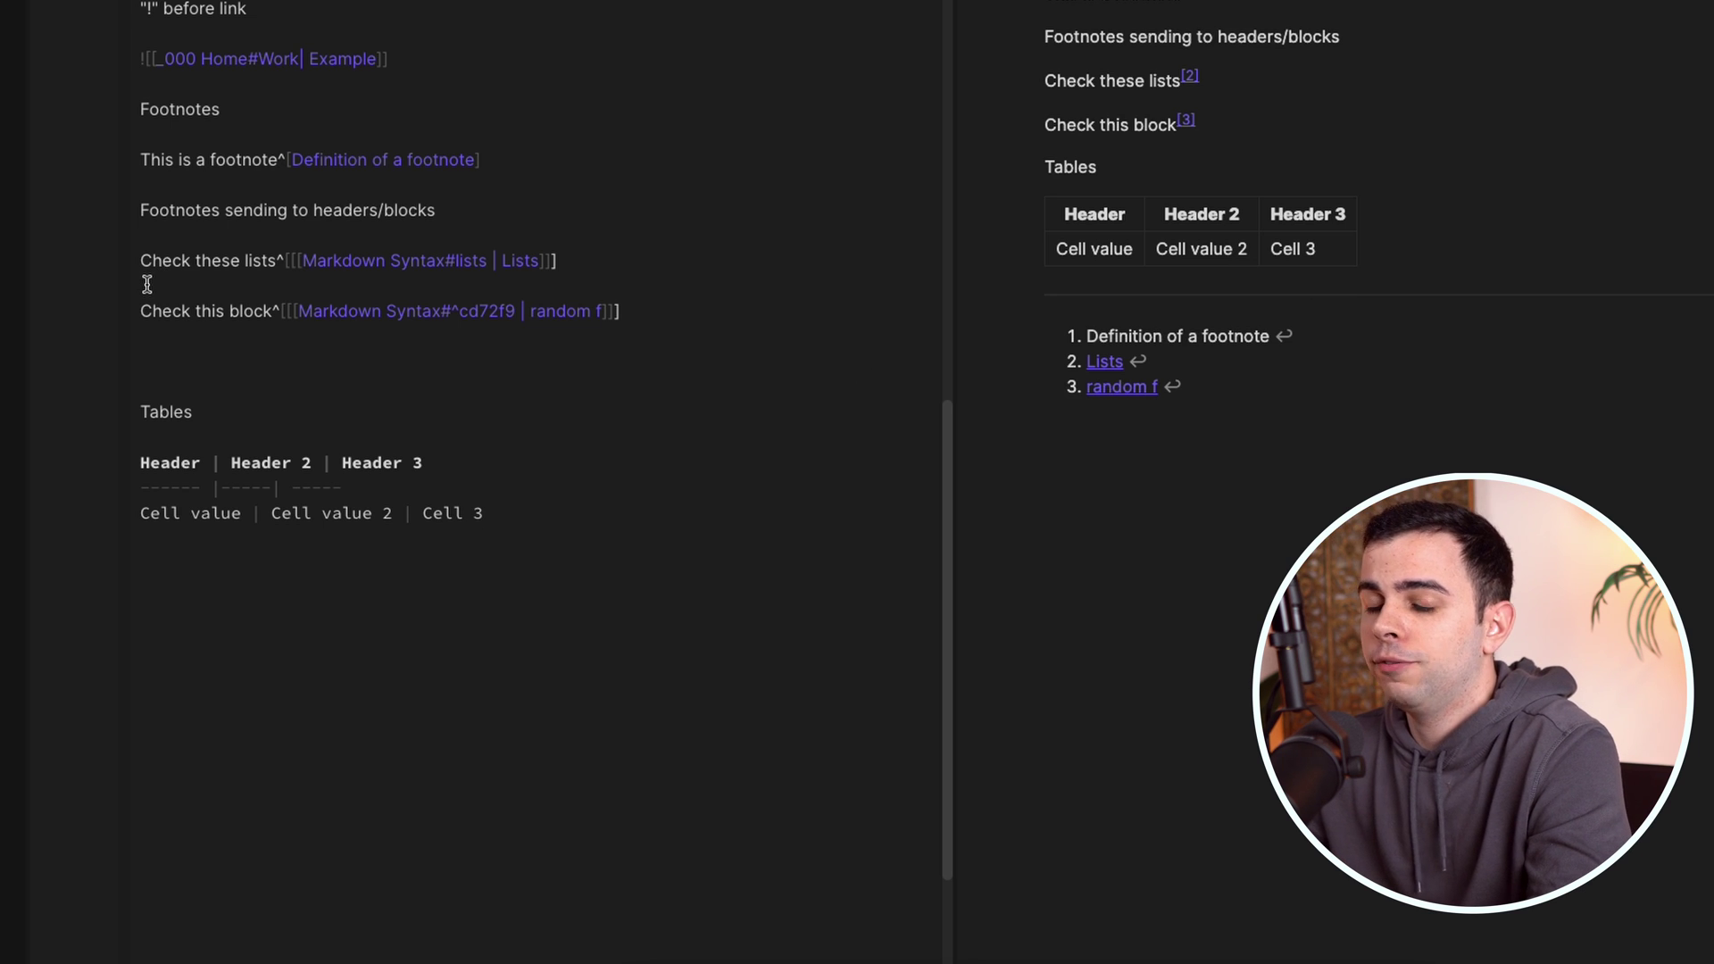
text(f)
key(BackSpace)
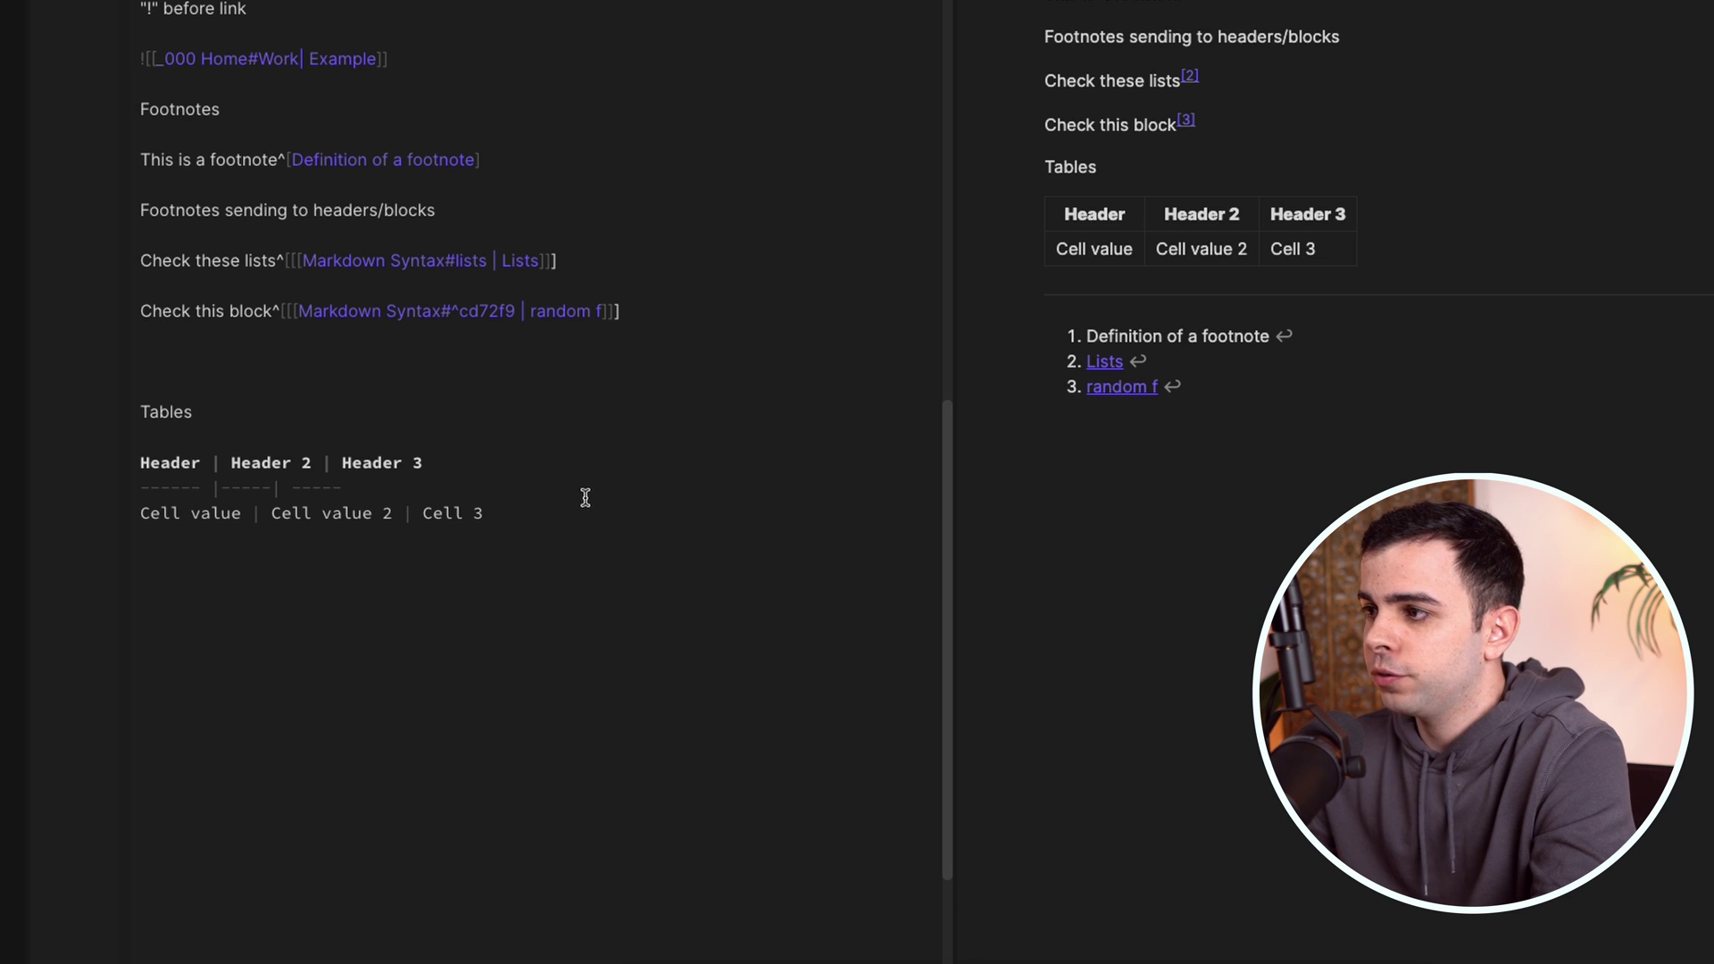
Add empty lines below the finished table
scroll(588, 493, down, 1)
scroll(588, 493, down, 1)
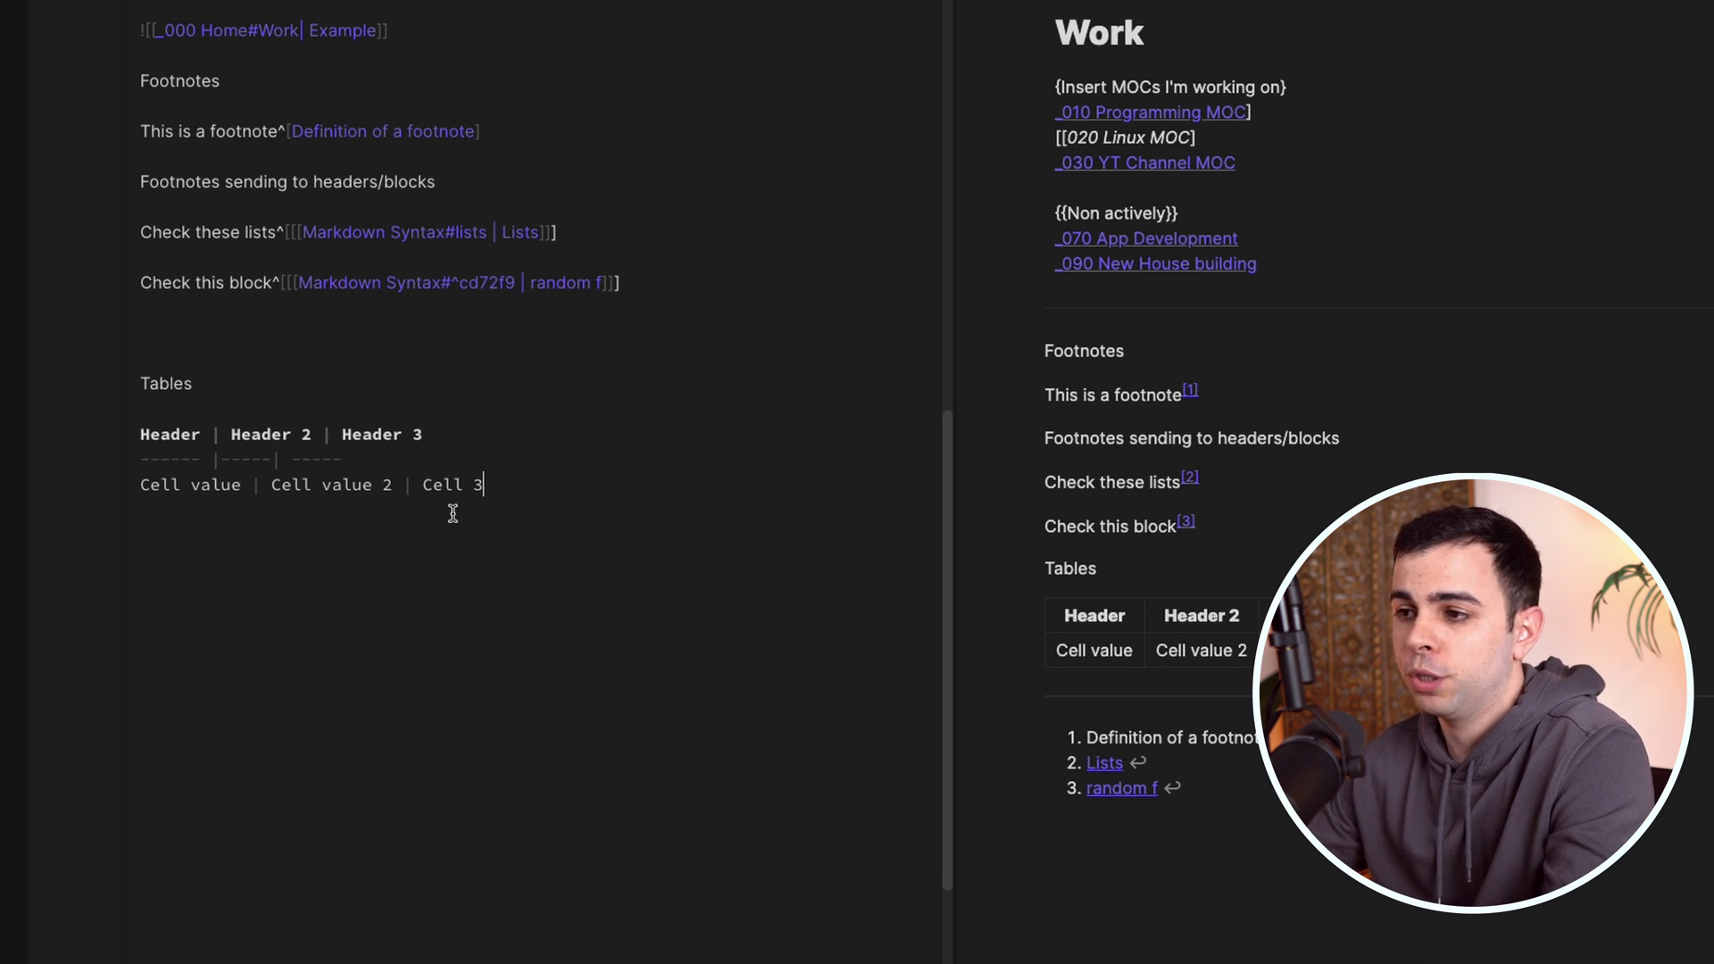
key(Return)
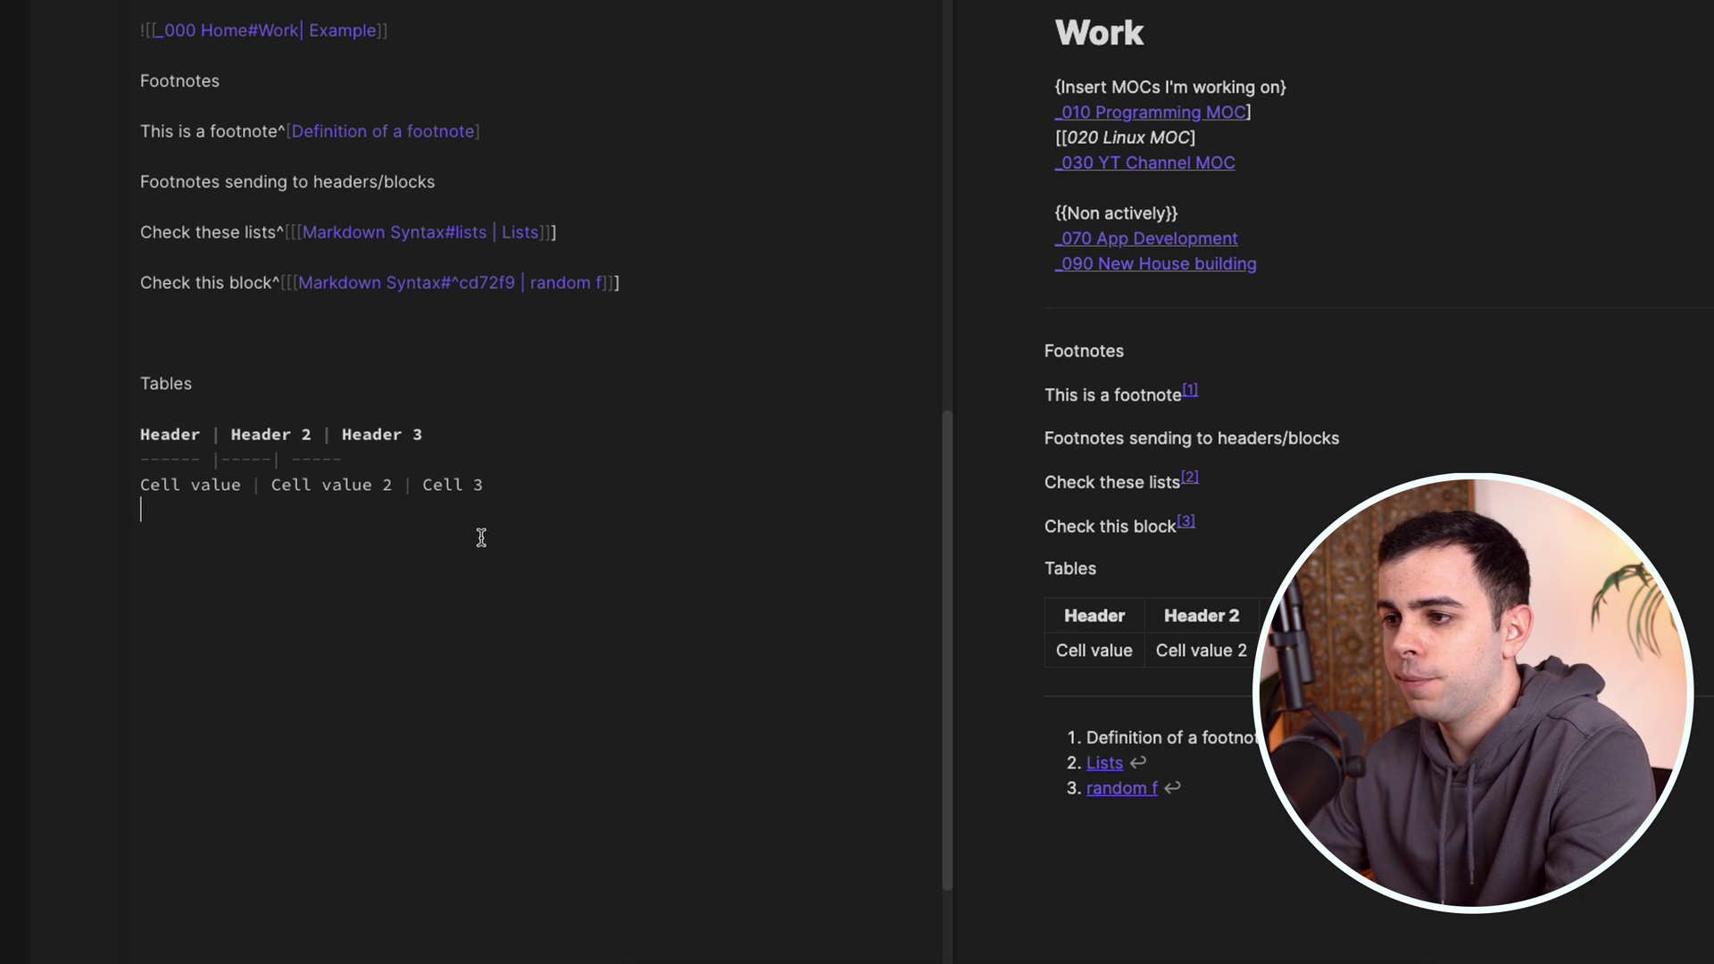
key(Return)
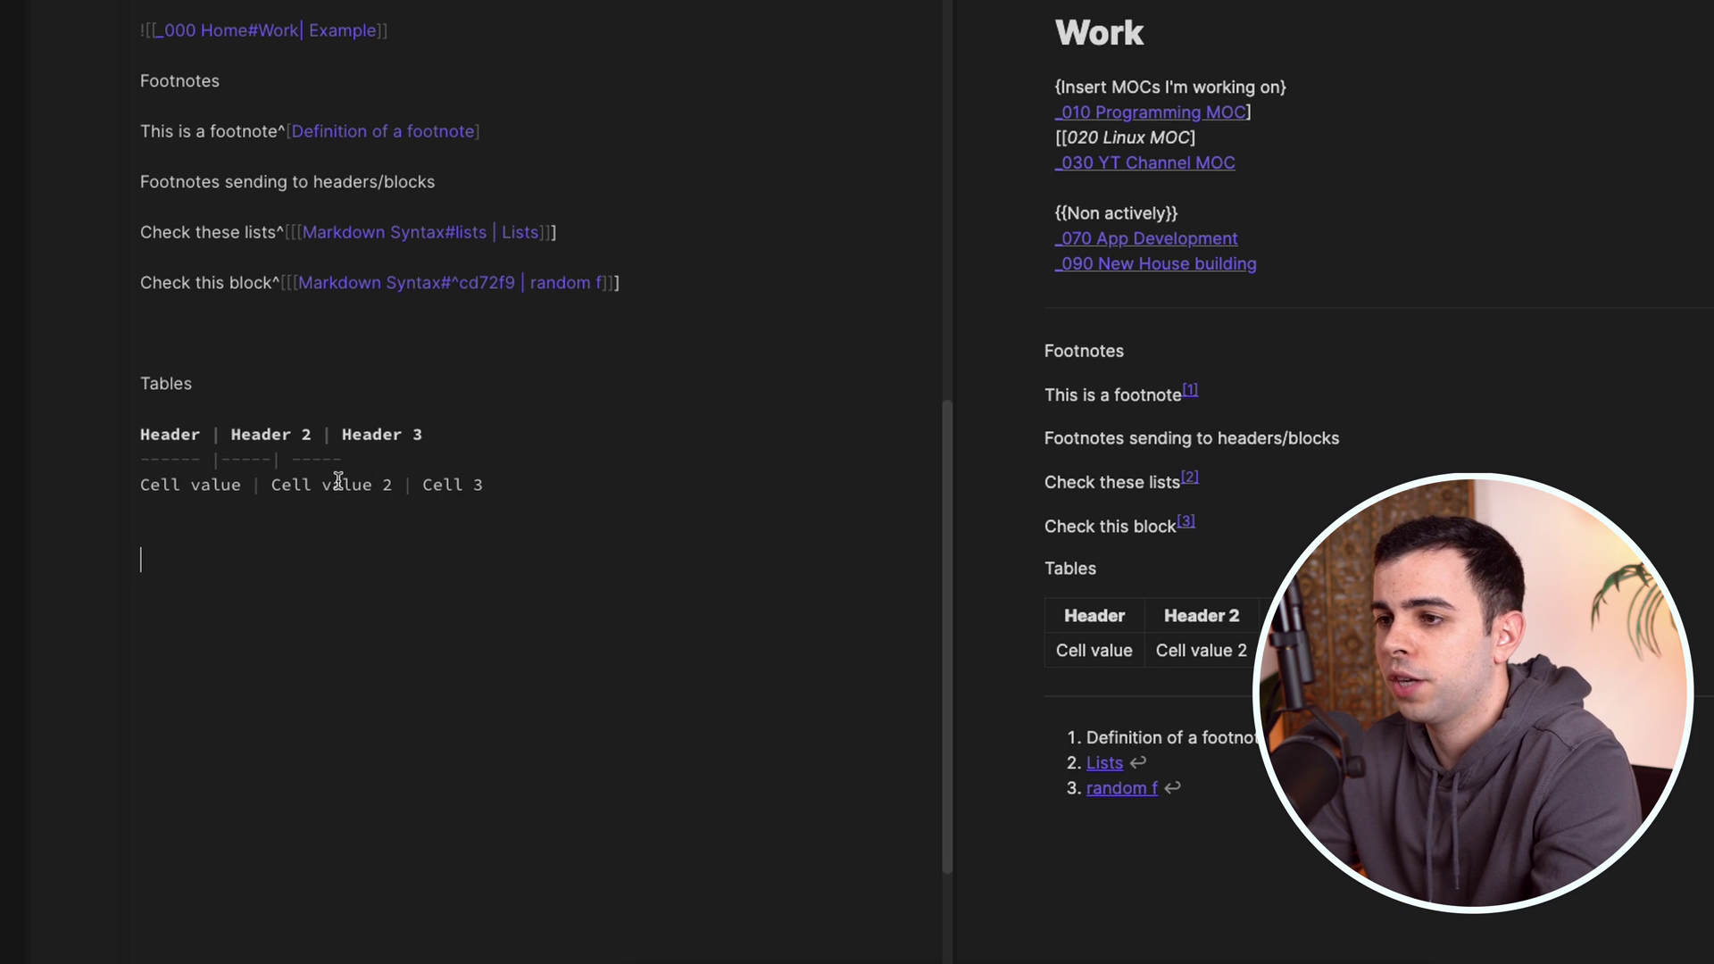
Add the label "Quotes" between the task list and the "Link" section, separated by empty lines
scroll(400, 488, up, 15)
scroll(402, 487, up, 6)
scroll(339, 419, down, 8)
scroll(308, 393, down, 1)
scroll(306, 387, up, 4)
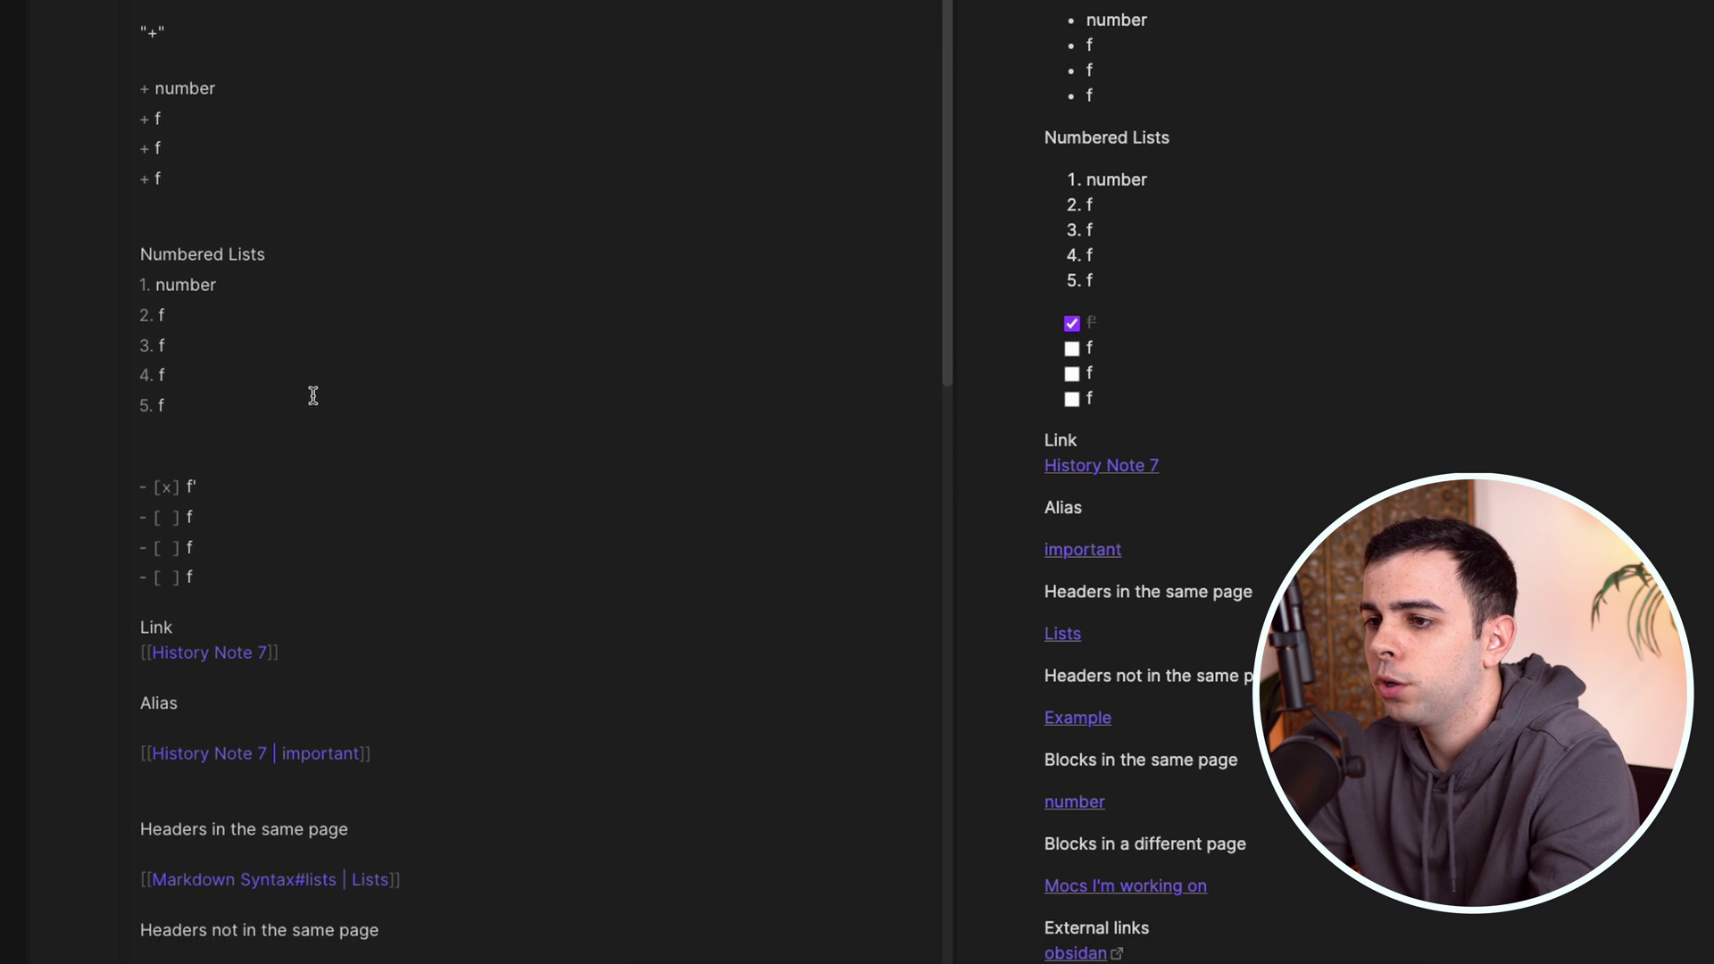
scroll(313, 395, down, 1)
click(245, 541)
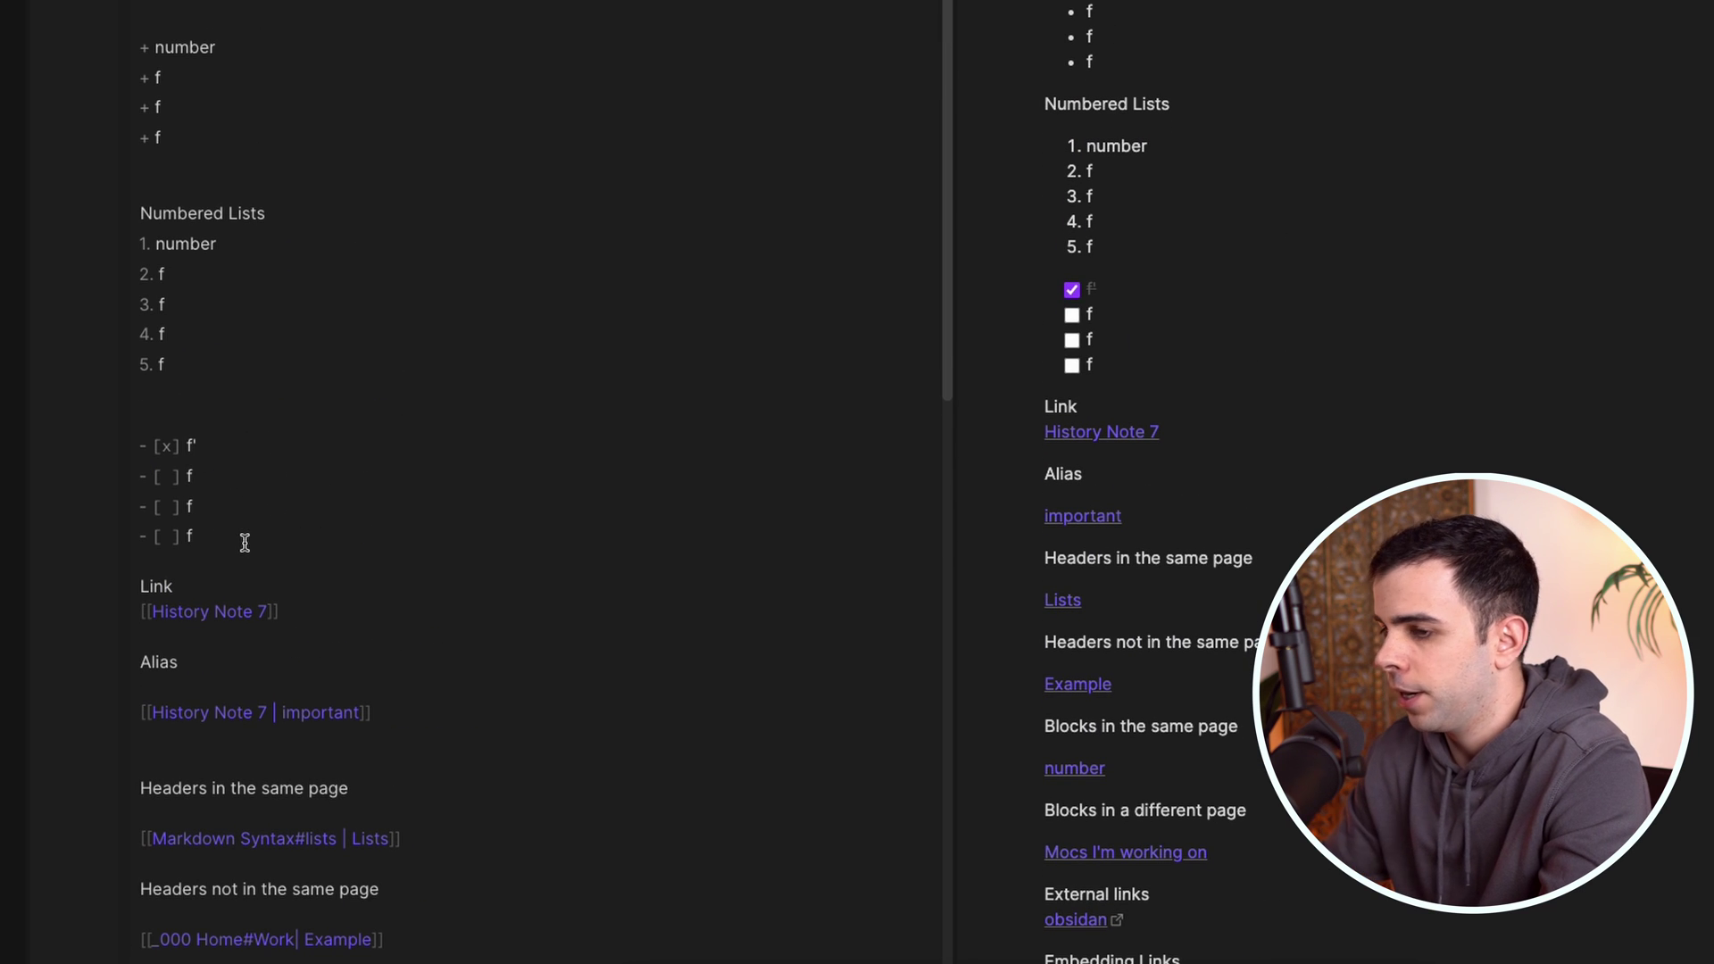
key(Return)
key(Return)
key(Return)
text(Quotes)
key(Return)
key(Return)
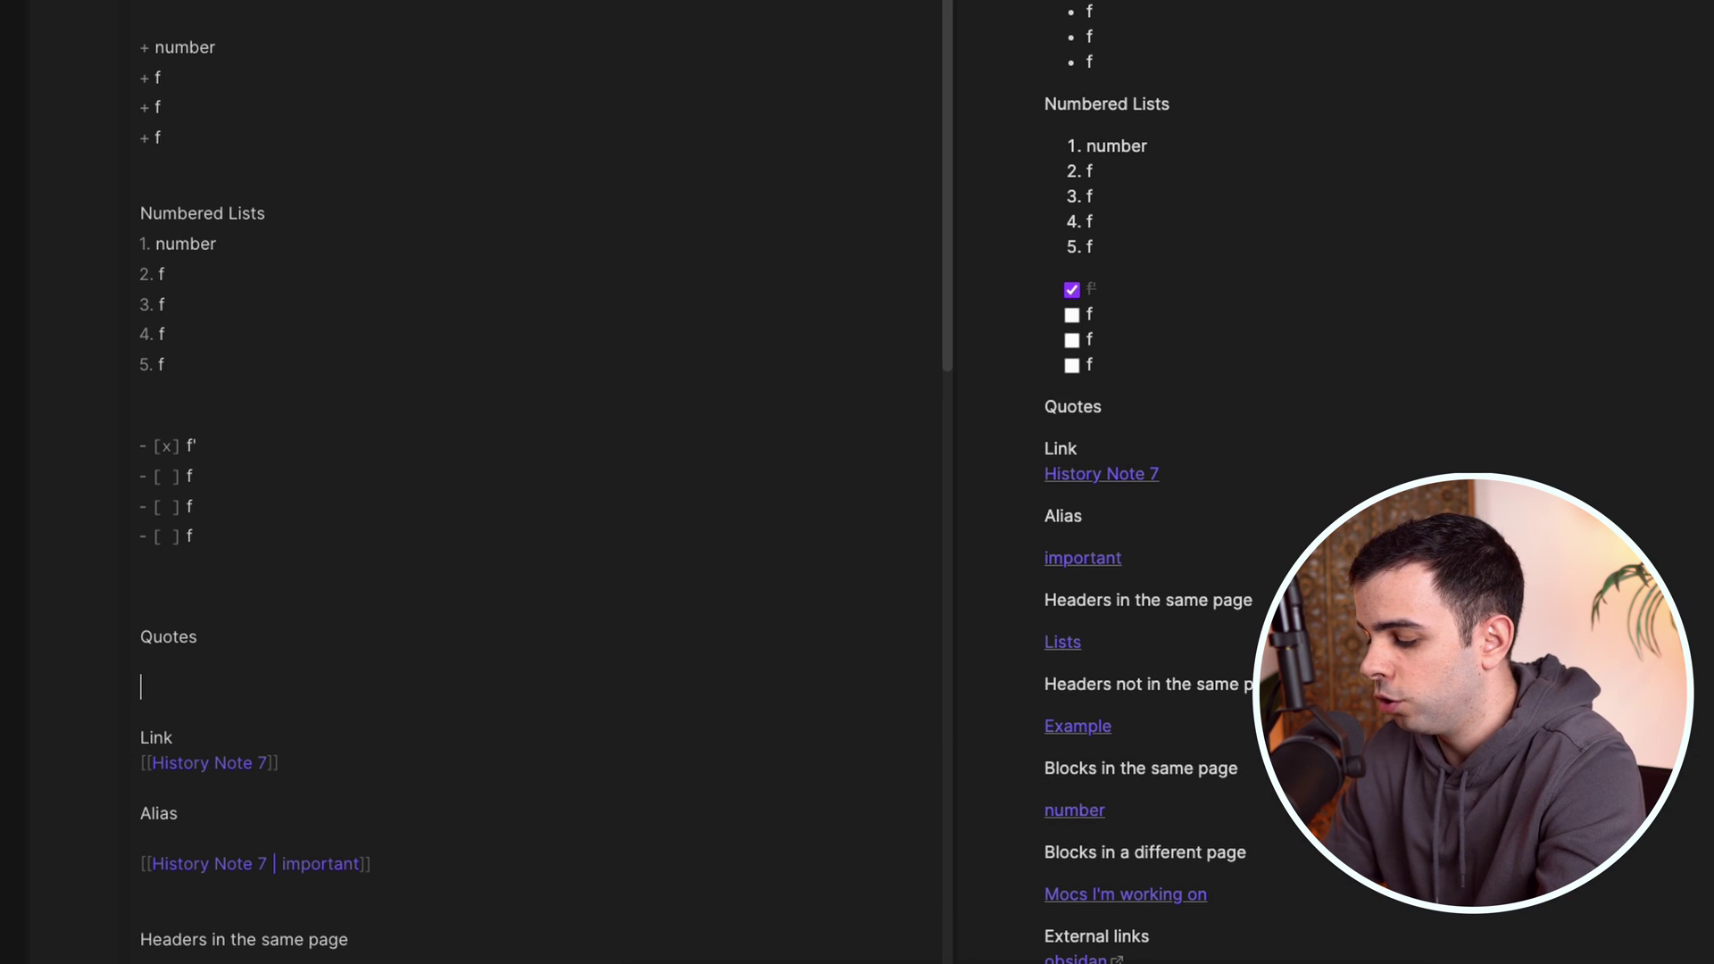
Write the blockquote "> A random quote" below the "Quotes" label
text(> )
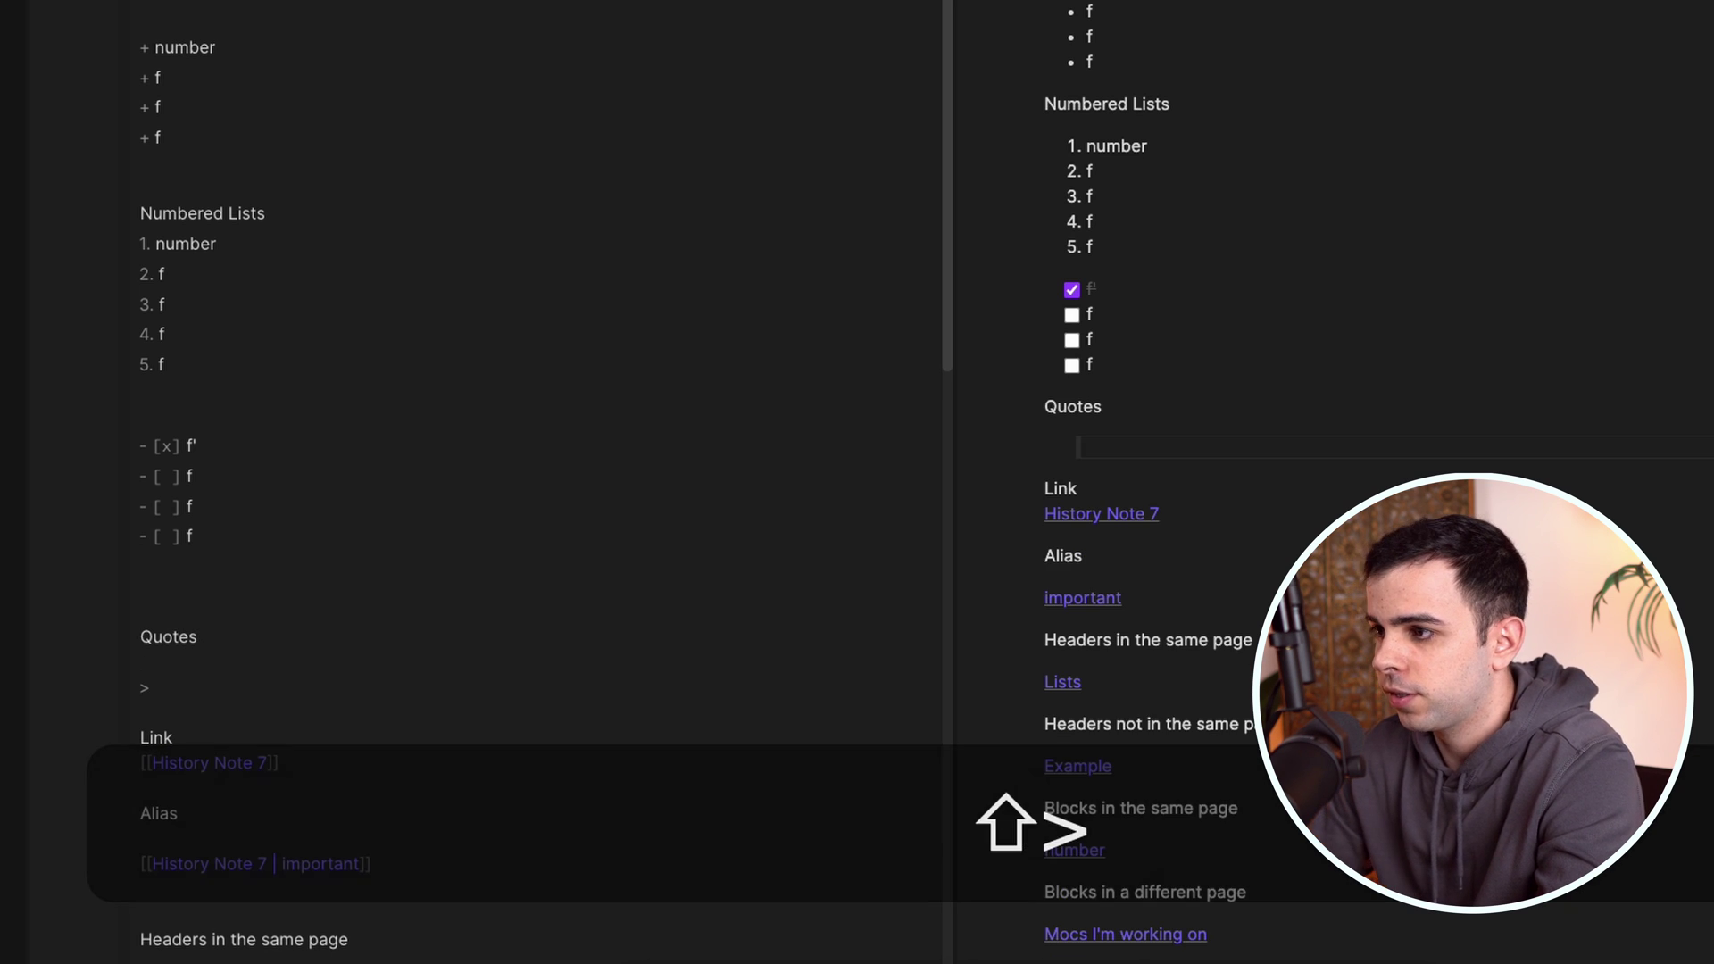
text(A)
key(BackSpace)
text(A )
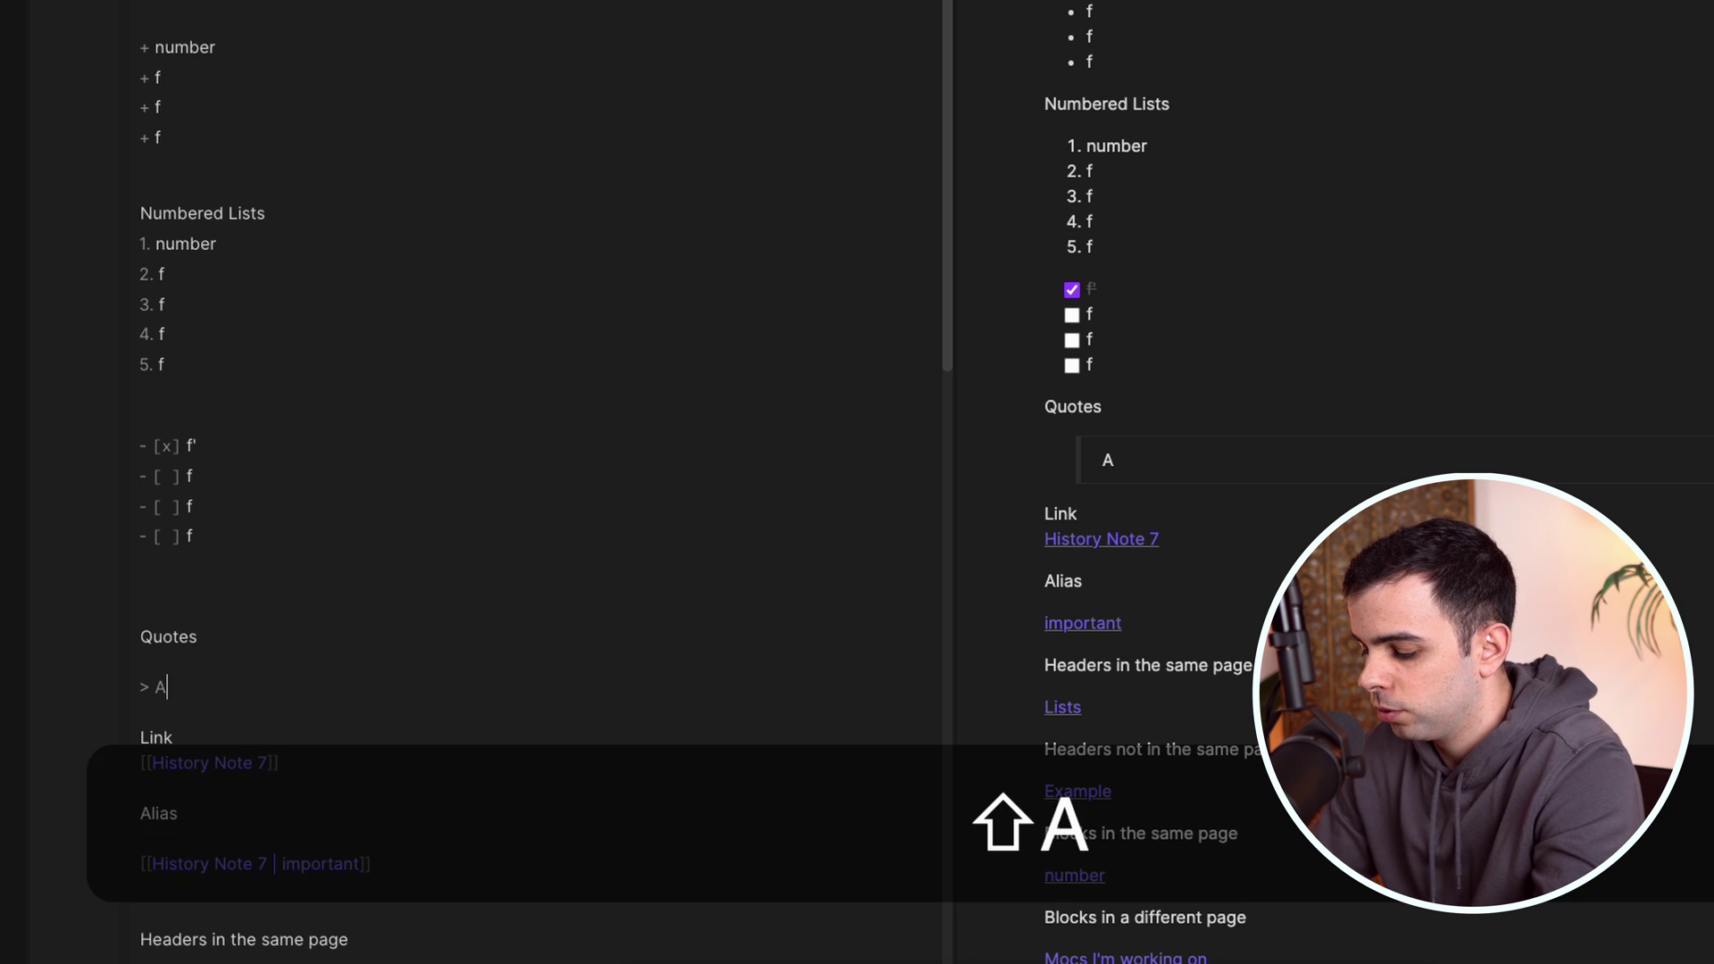
text(random quote)
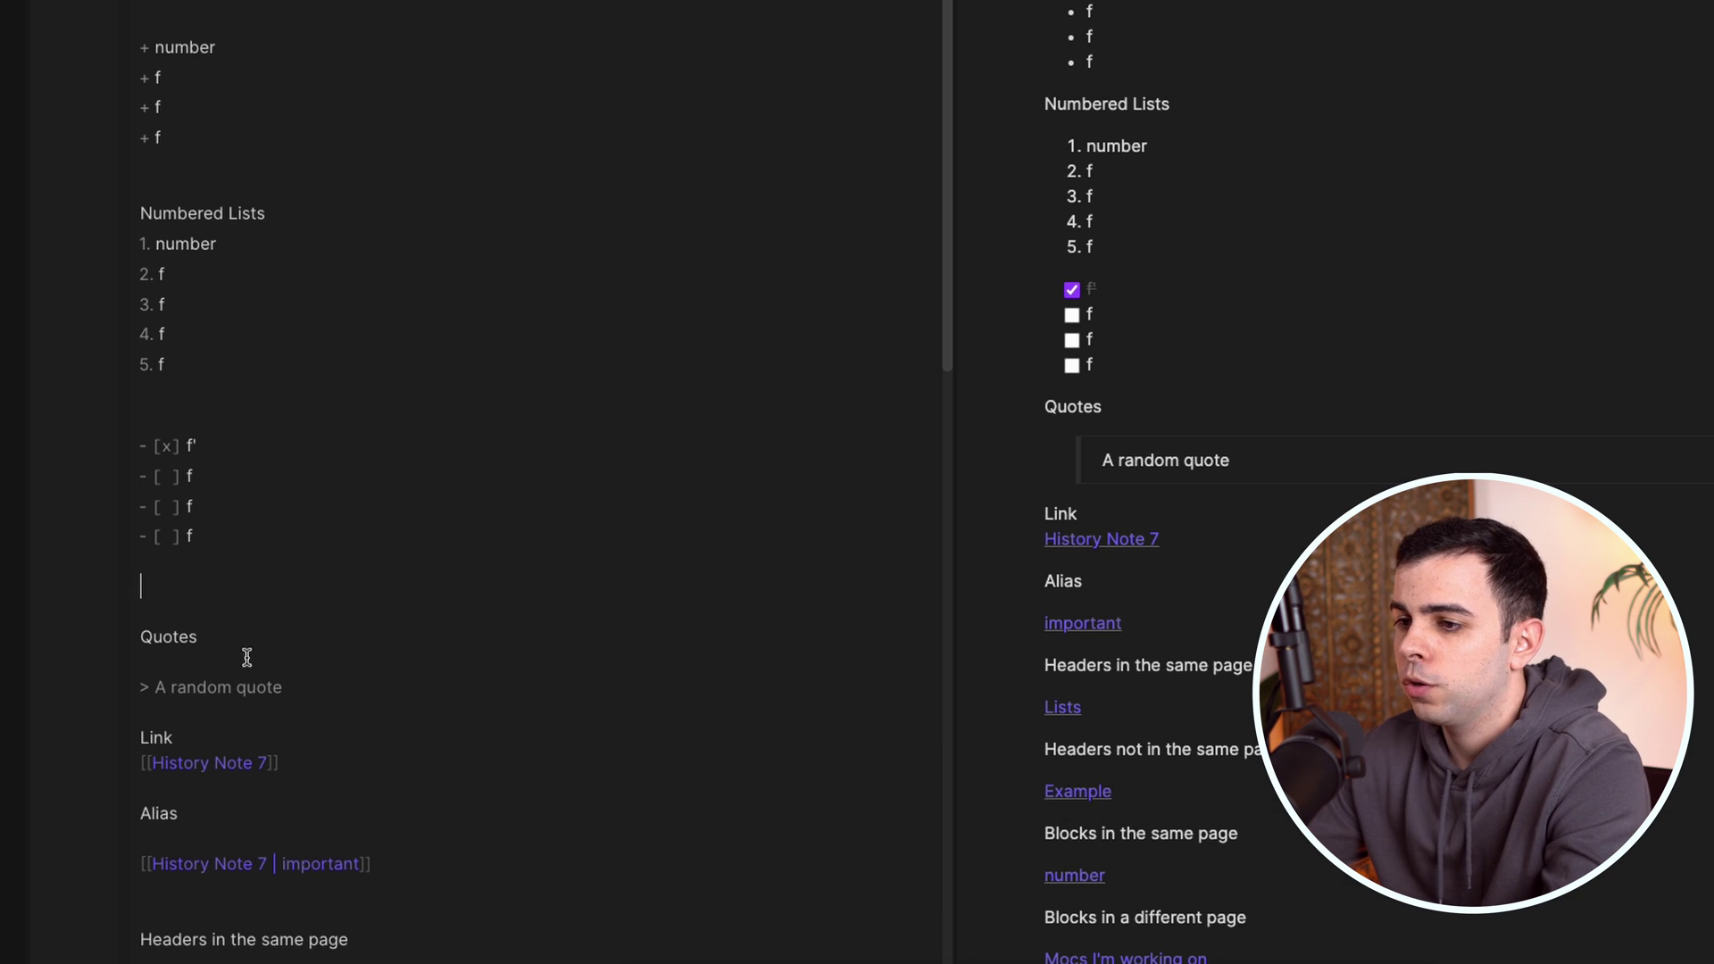
click(156, 688)
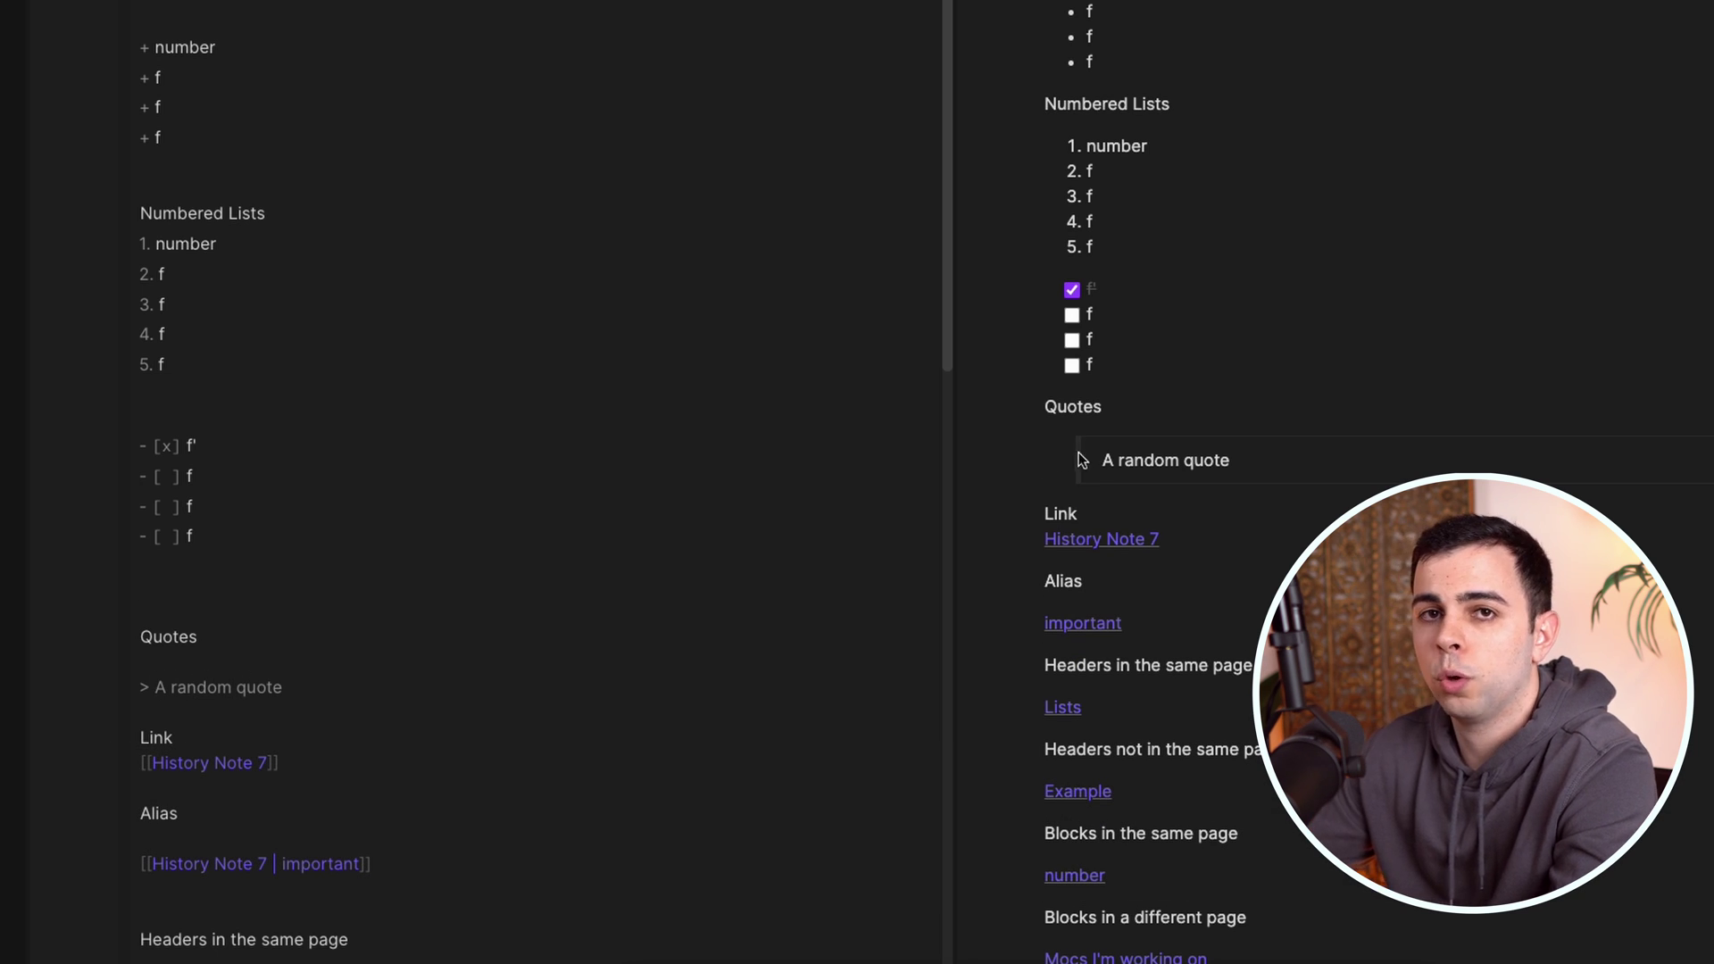
Add a nested blockquote line "> > the autor of the random quote" directly under the first quote
scroll(448, 624, down, 2)
click(310, 616)
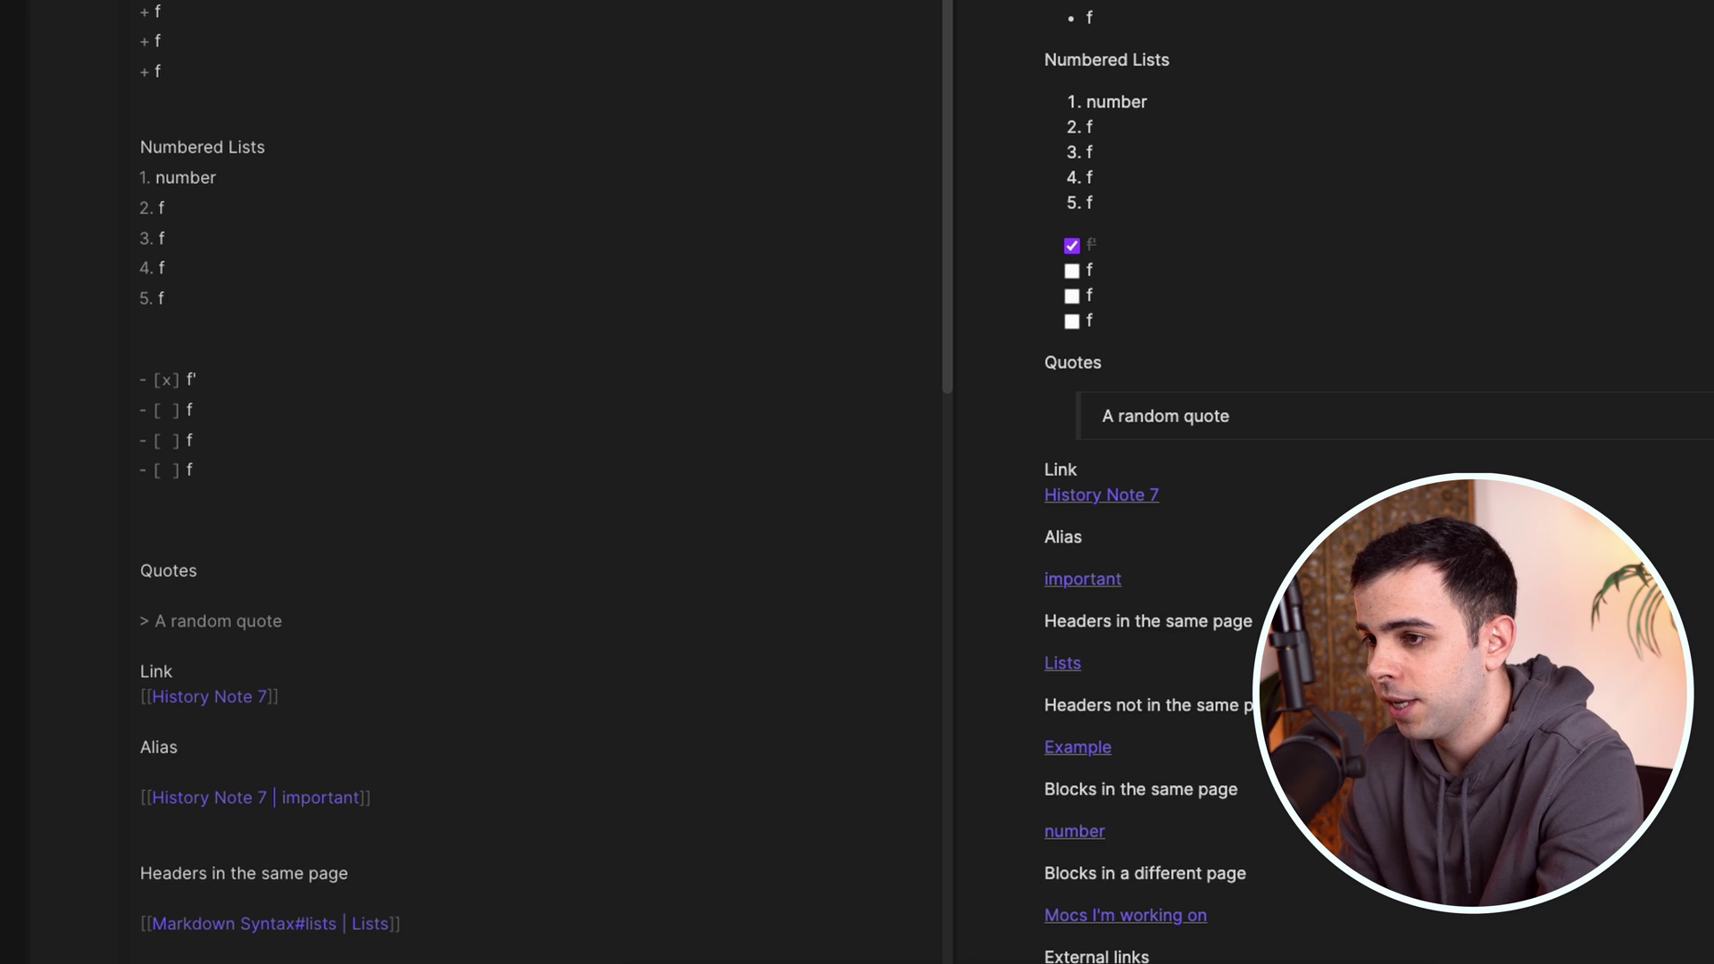
key(Return)
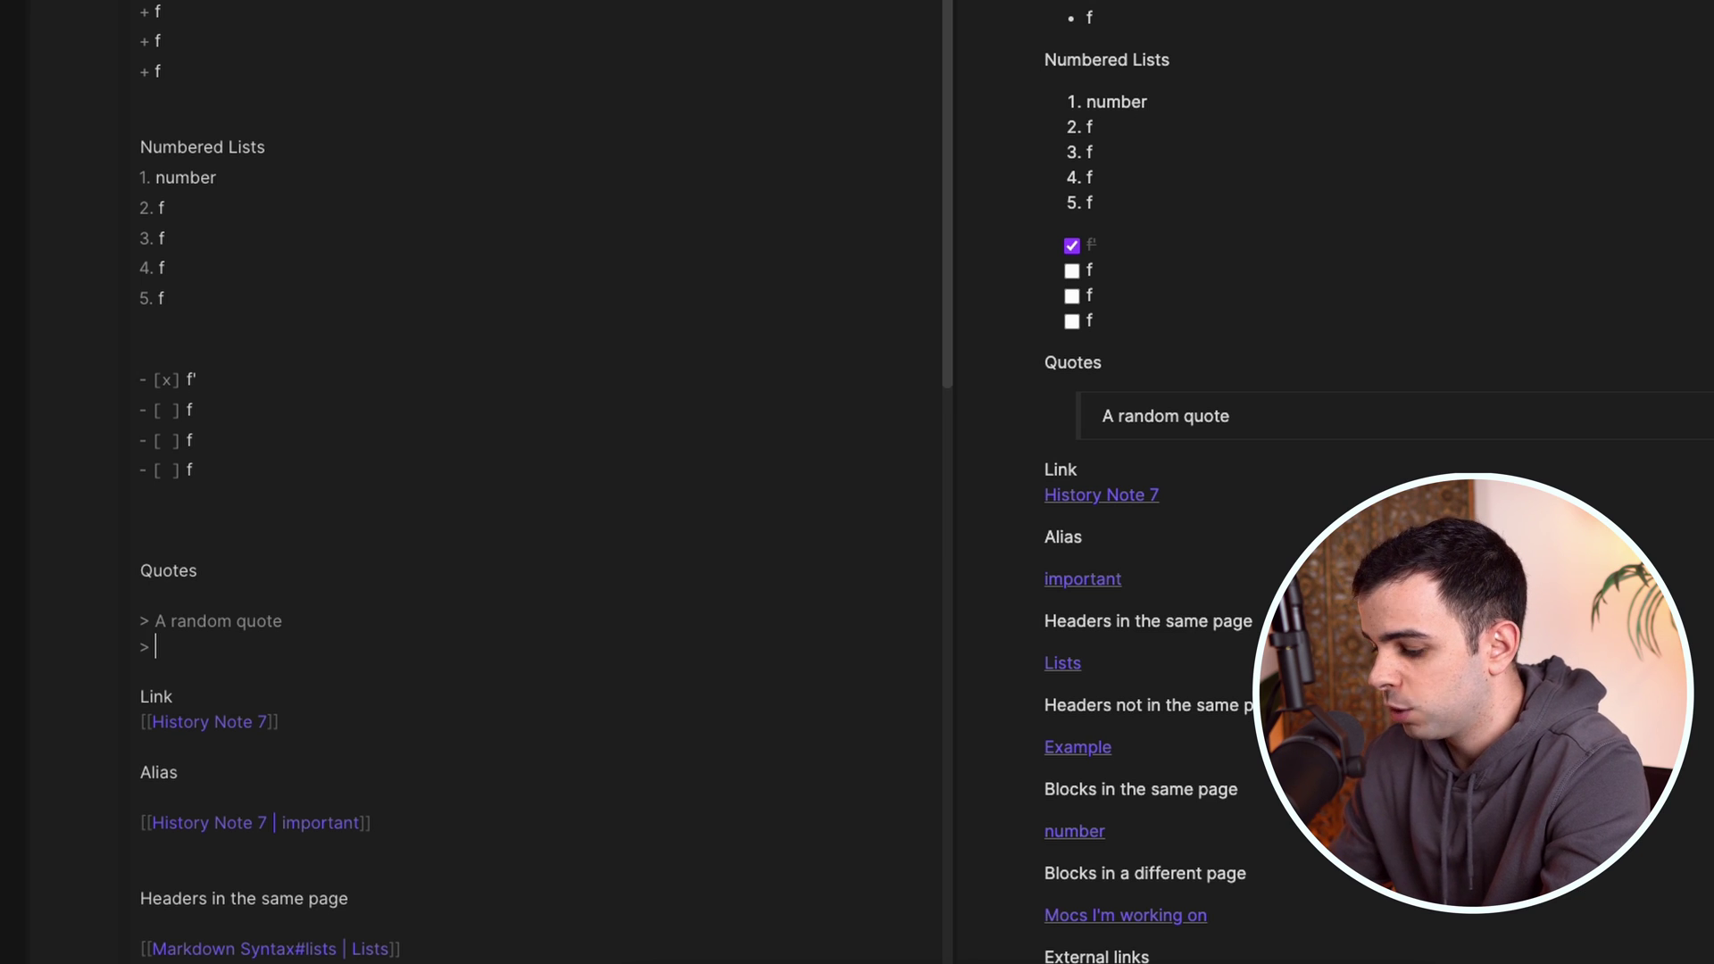
text(>)
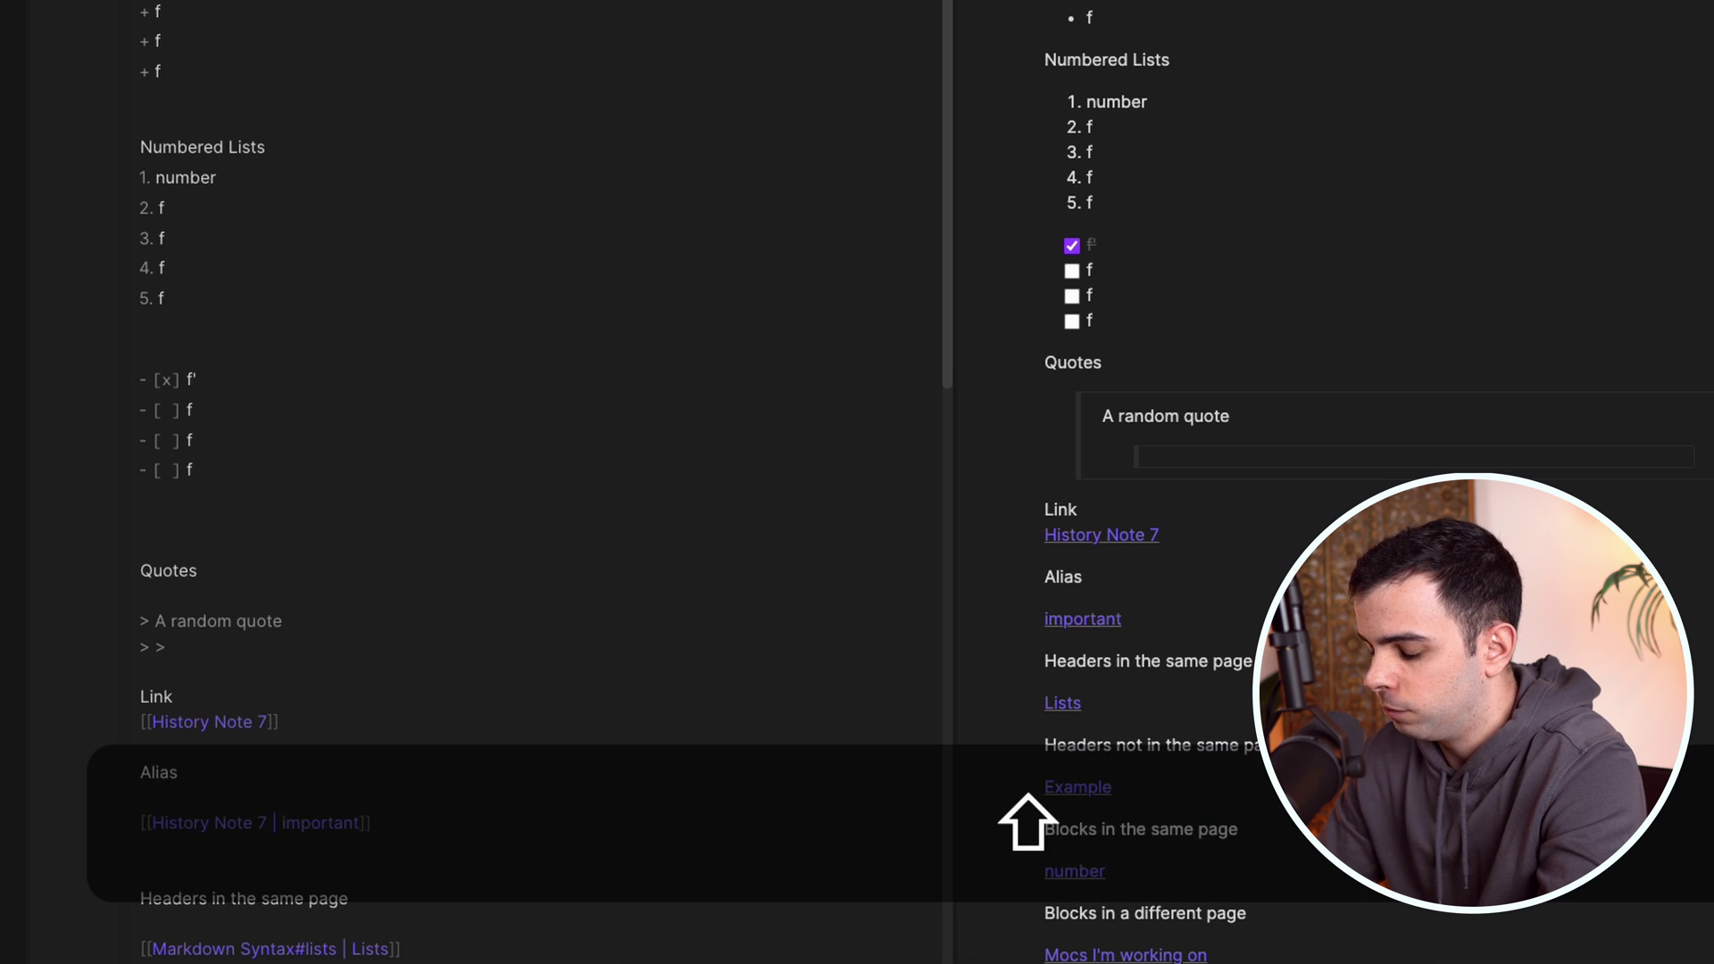
text( the autor o )
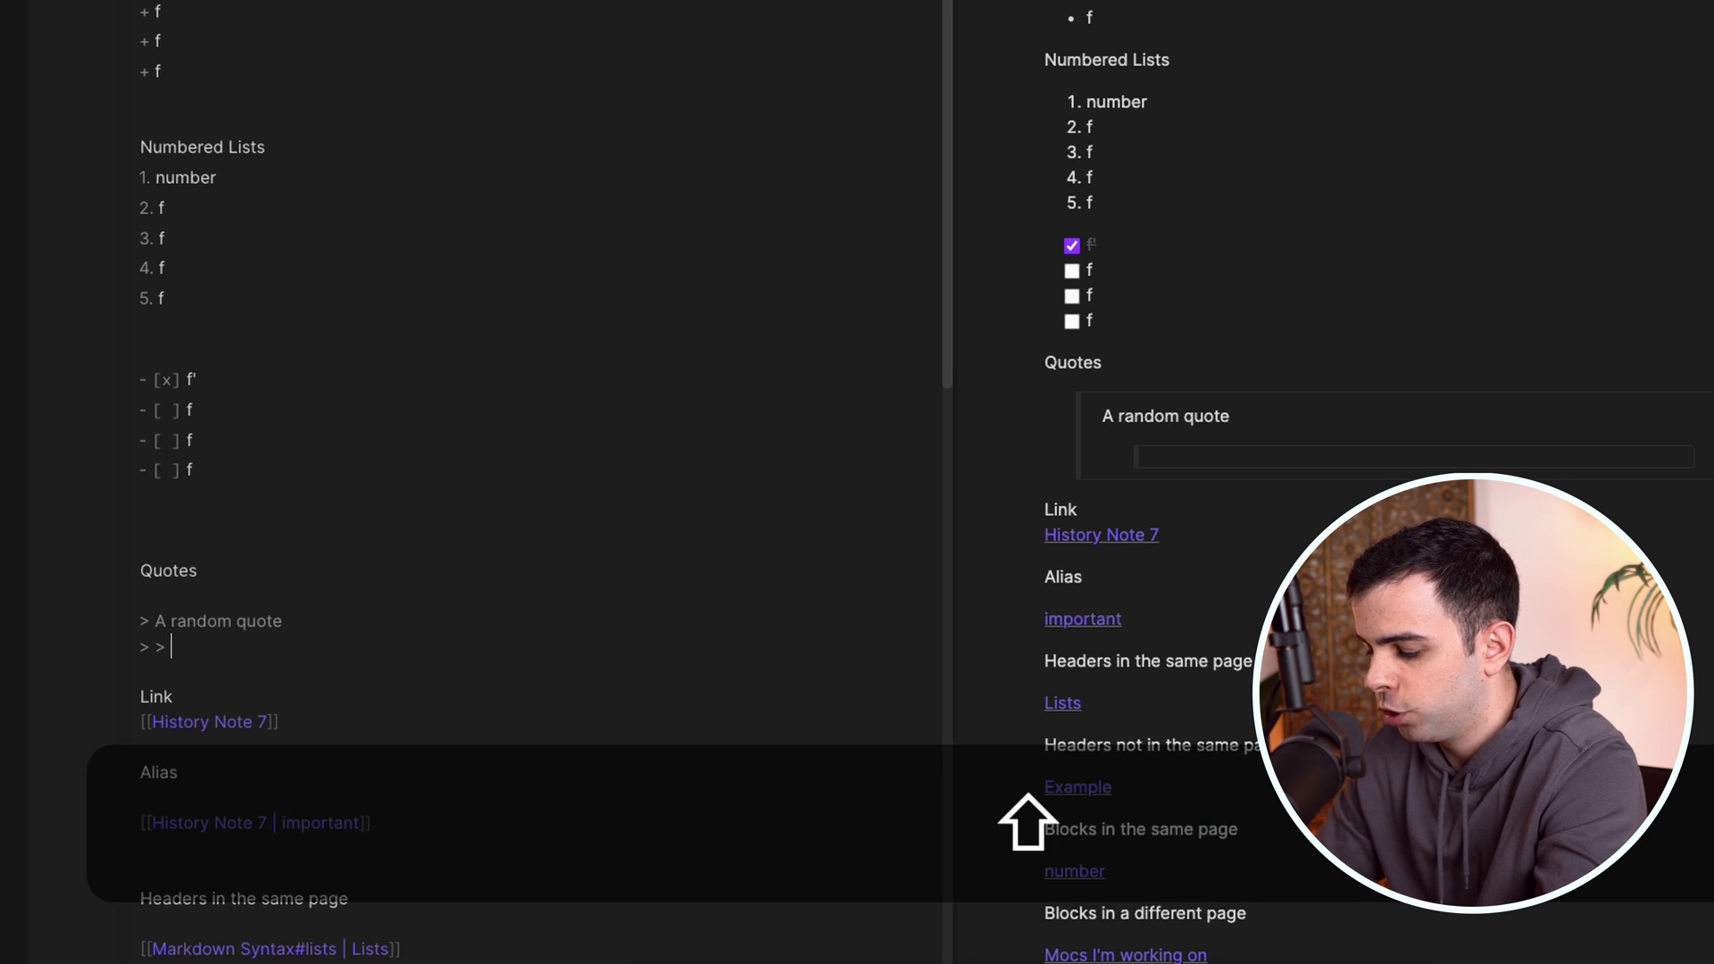
text(f)
key(BackSpace)
key(BackSpace)
text(f the random quote)
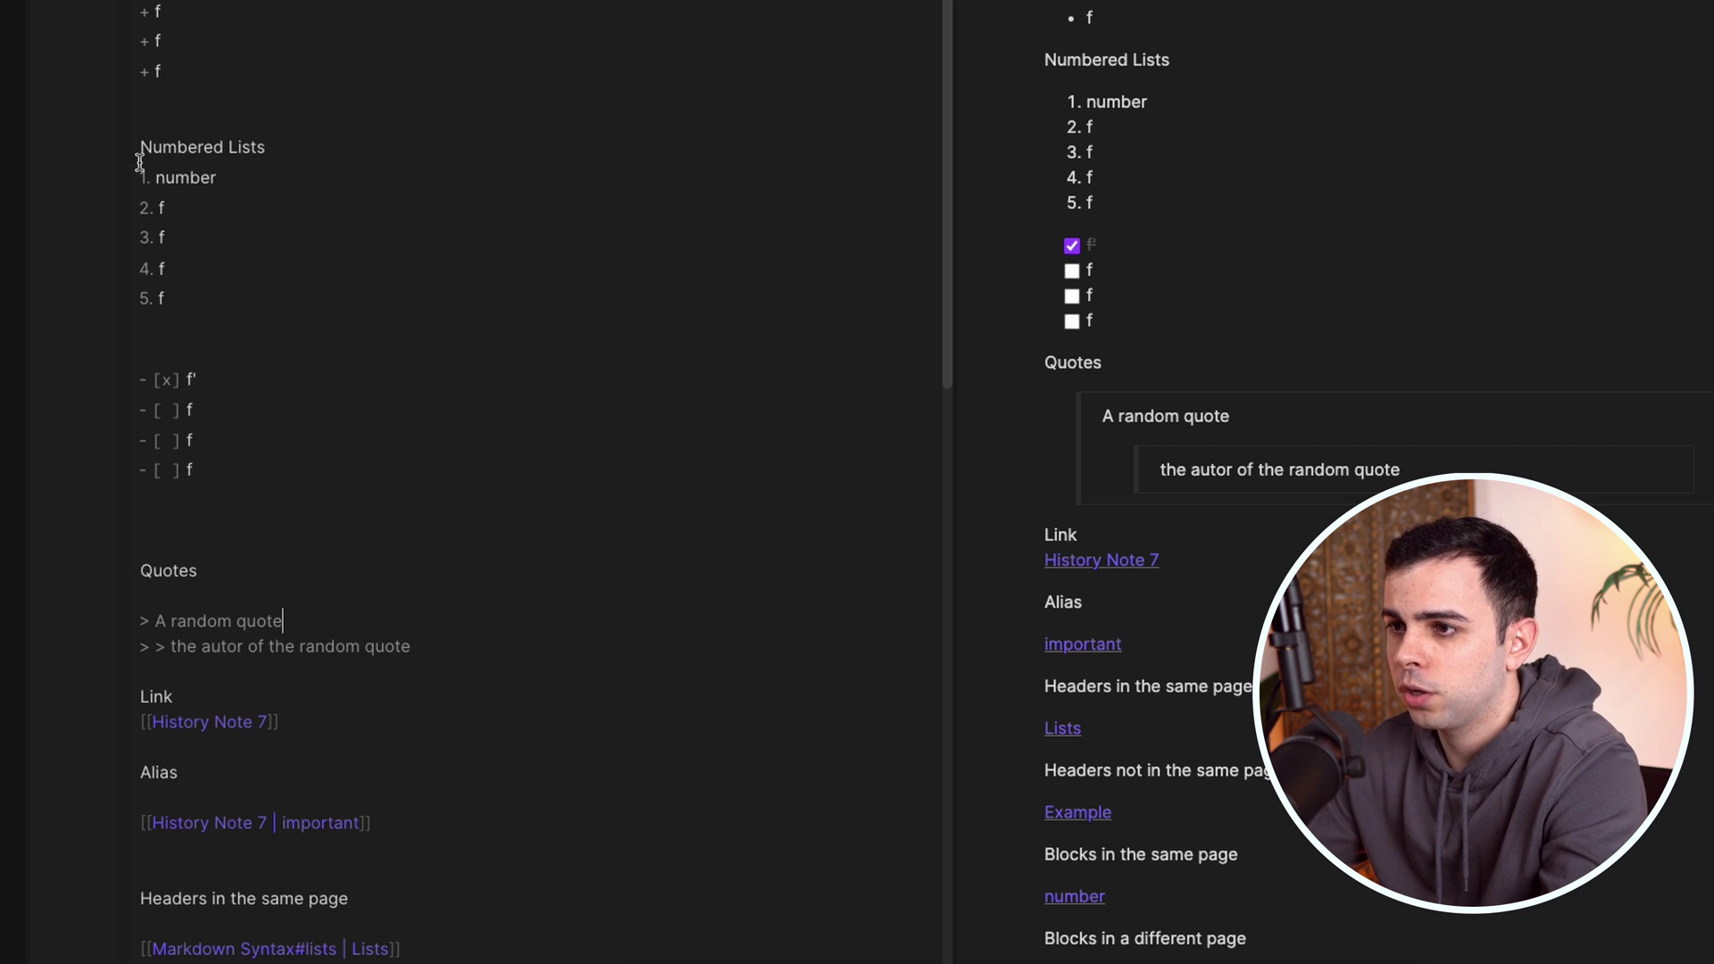
Under the second numbered list item, add an indented item "f" and an empty item nested one level deeper
click(259, 217)
key(Return)
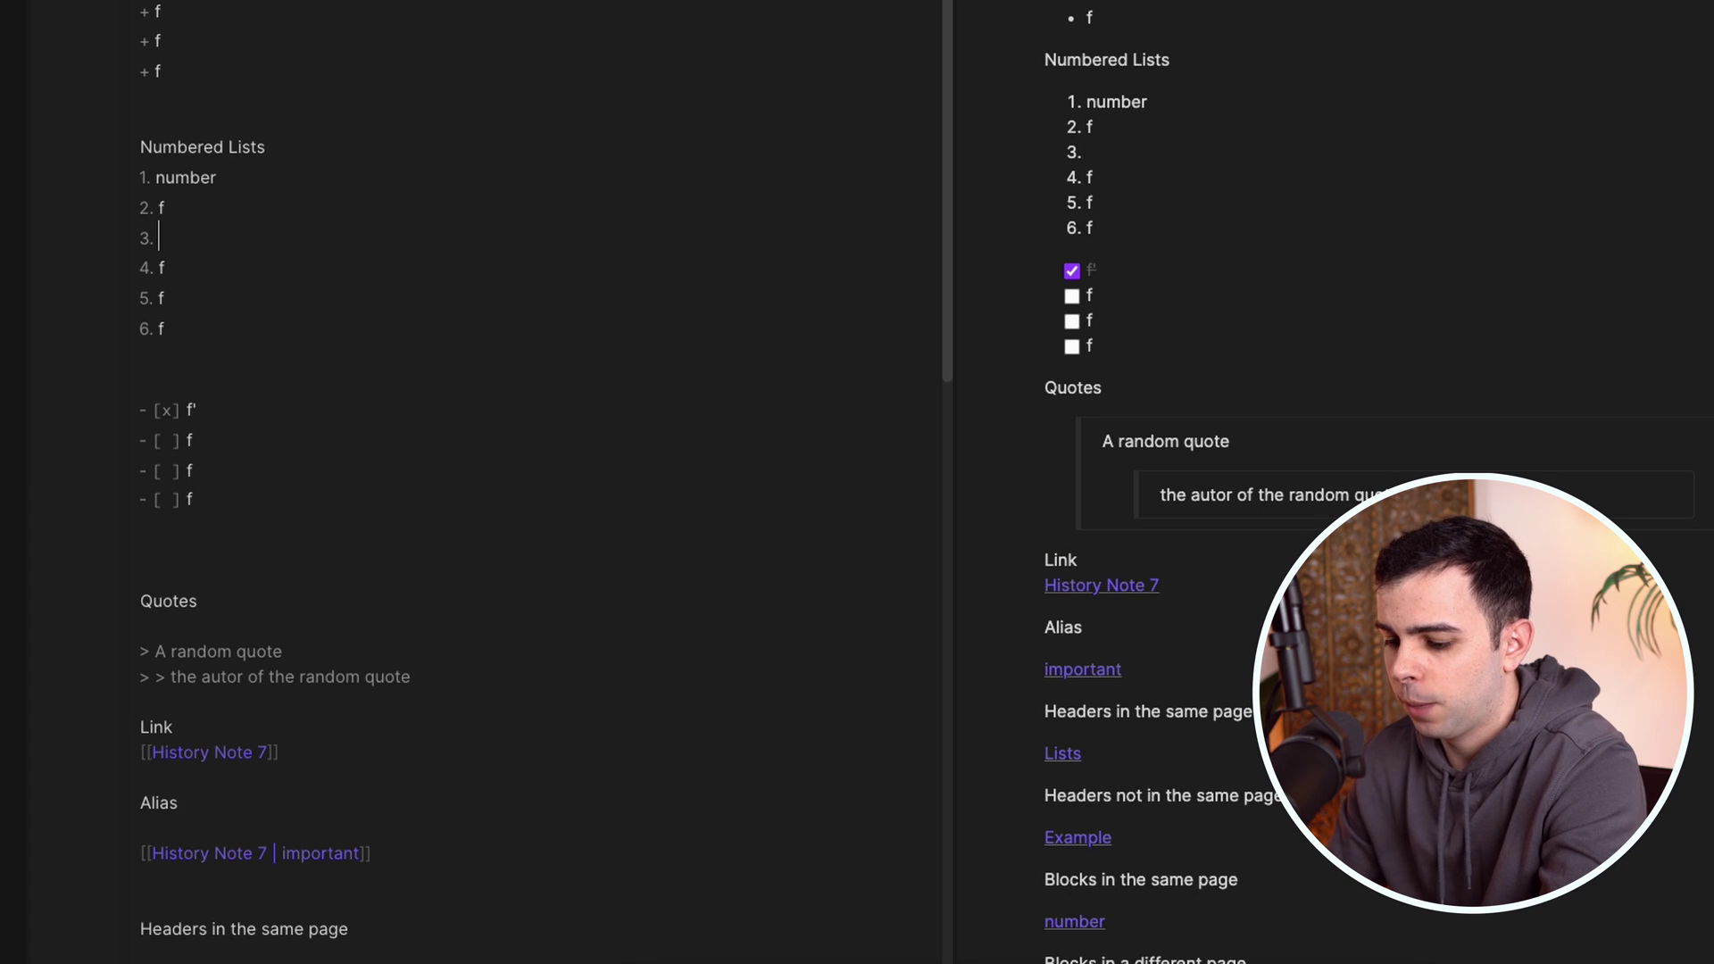
key(Tab)
text(f)
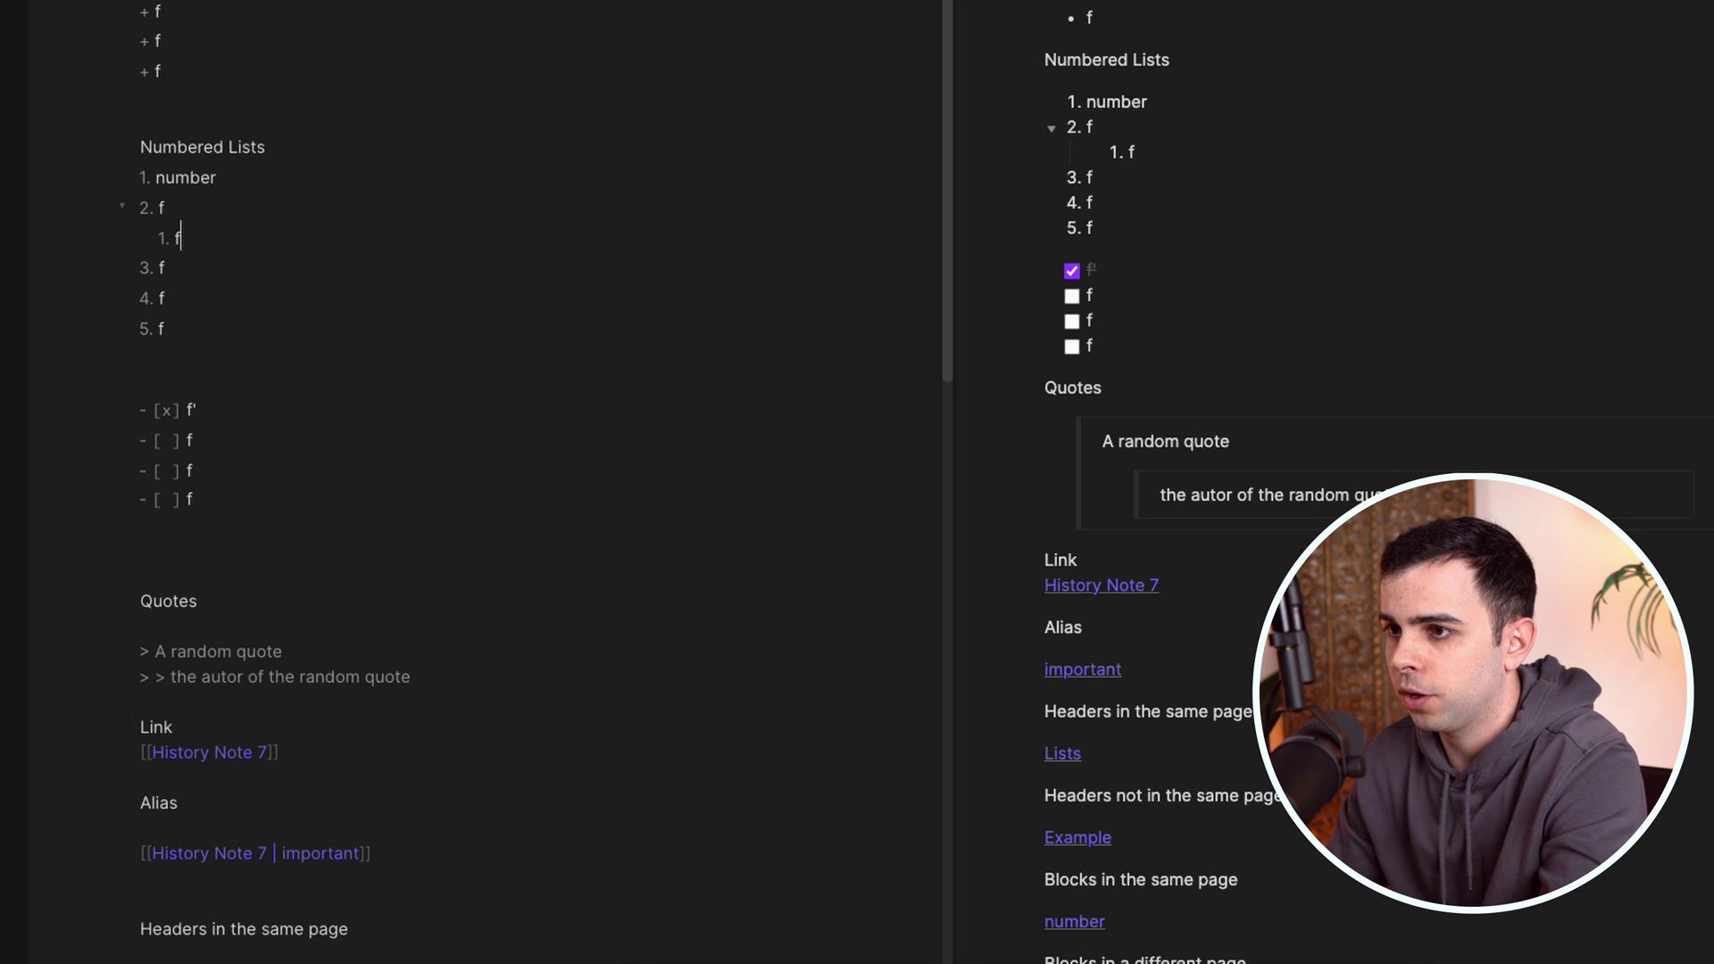
key(Return)
key(Tab)
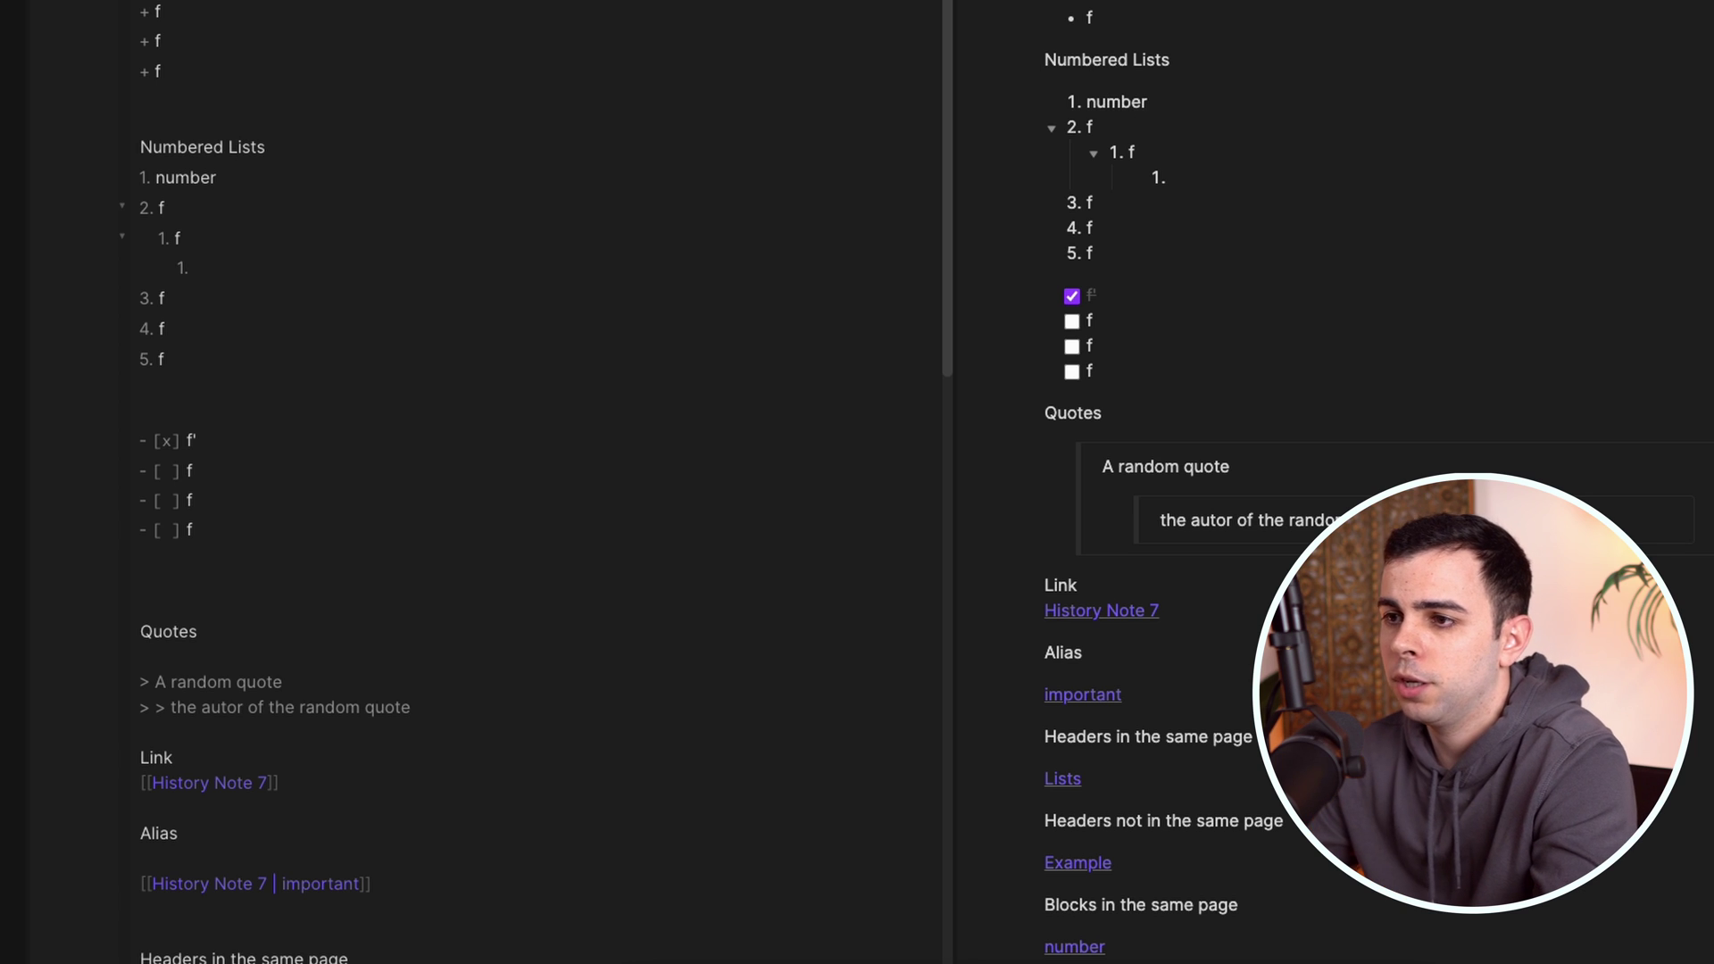
Under the third item of the "+" list, add three "f" items, each nested one level deeper than the previous
key(Up)
key(Up)
key(Up)
key(Up)
key(Up)
key(Up)
key(Up)
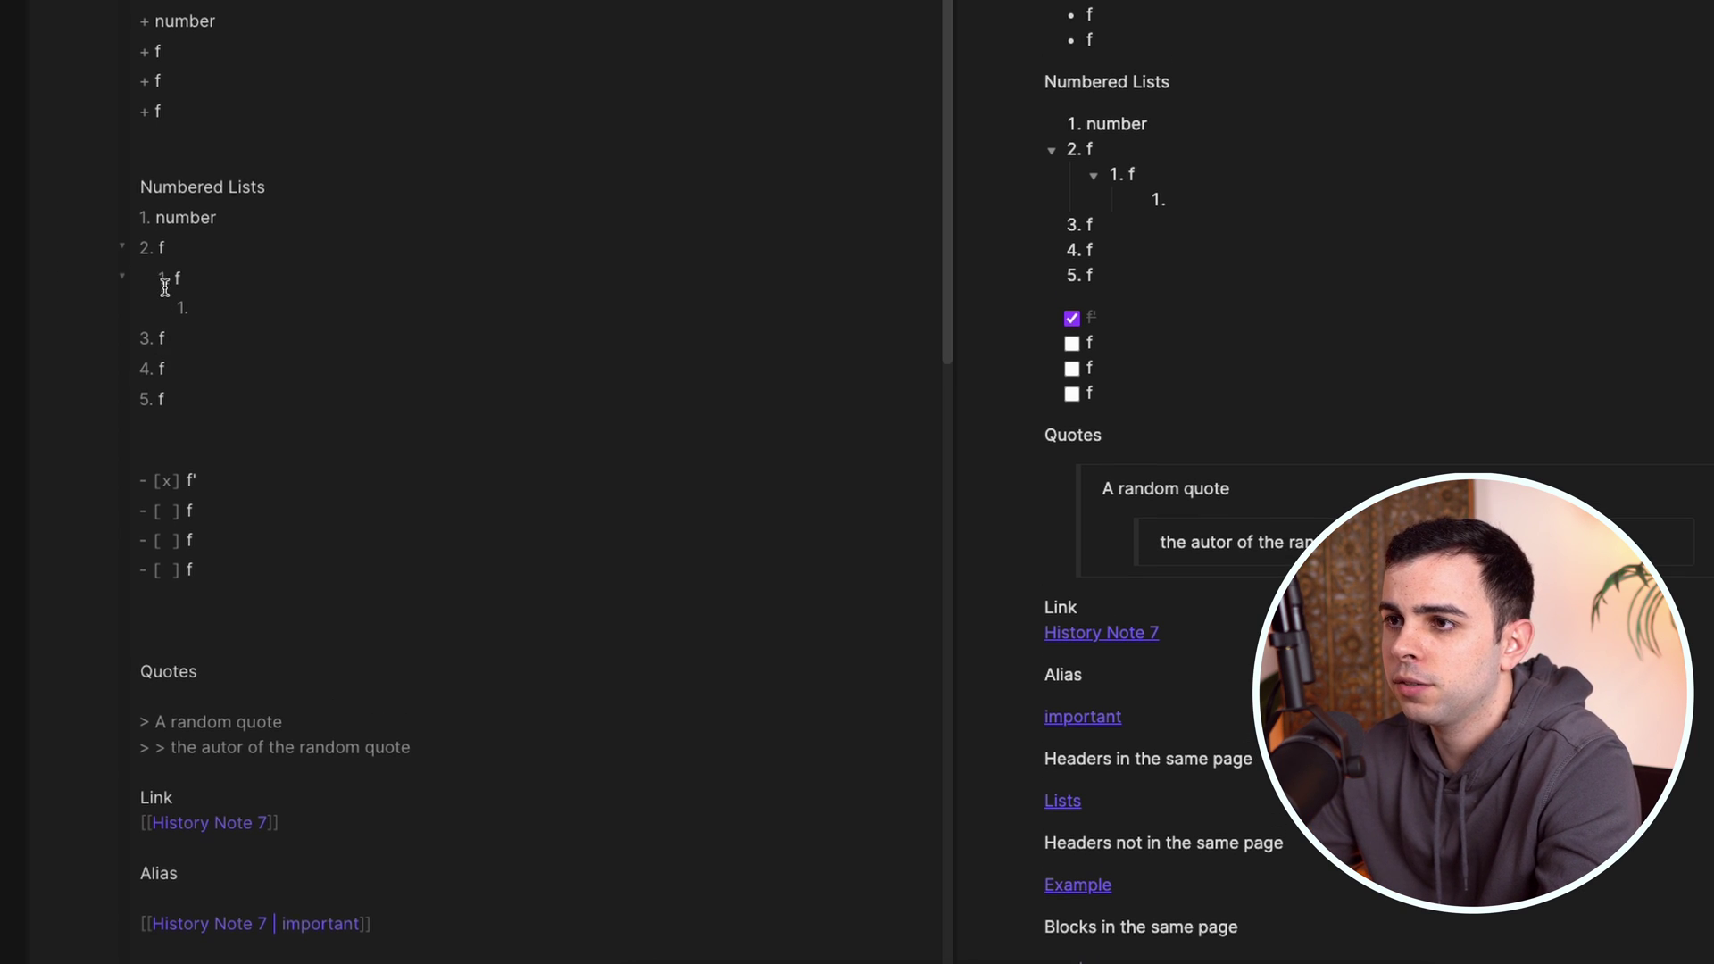
key(Return)
key(Tab)
text(f)
key(Return)
key(Tab)
text(f)
key(Return)
key(Tab)
text(f)
Append an "f" item to the "-" list with four "f" sub-items, each nested one level deeper
scroll(240, 42, up, 5)
scroll(253, 42, up, 1)
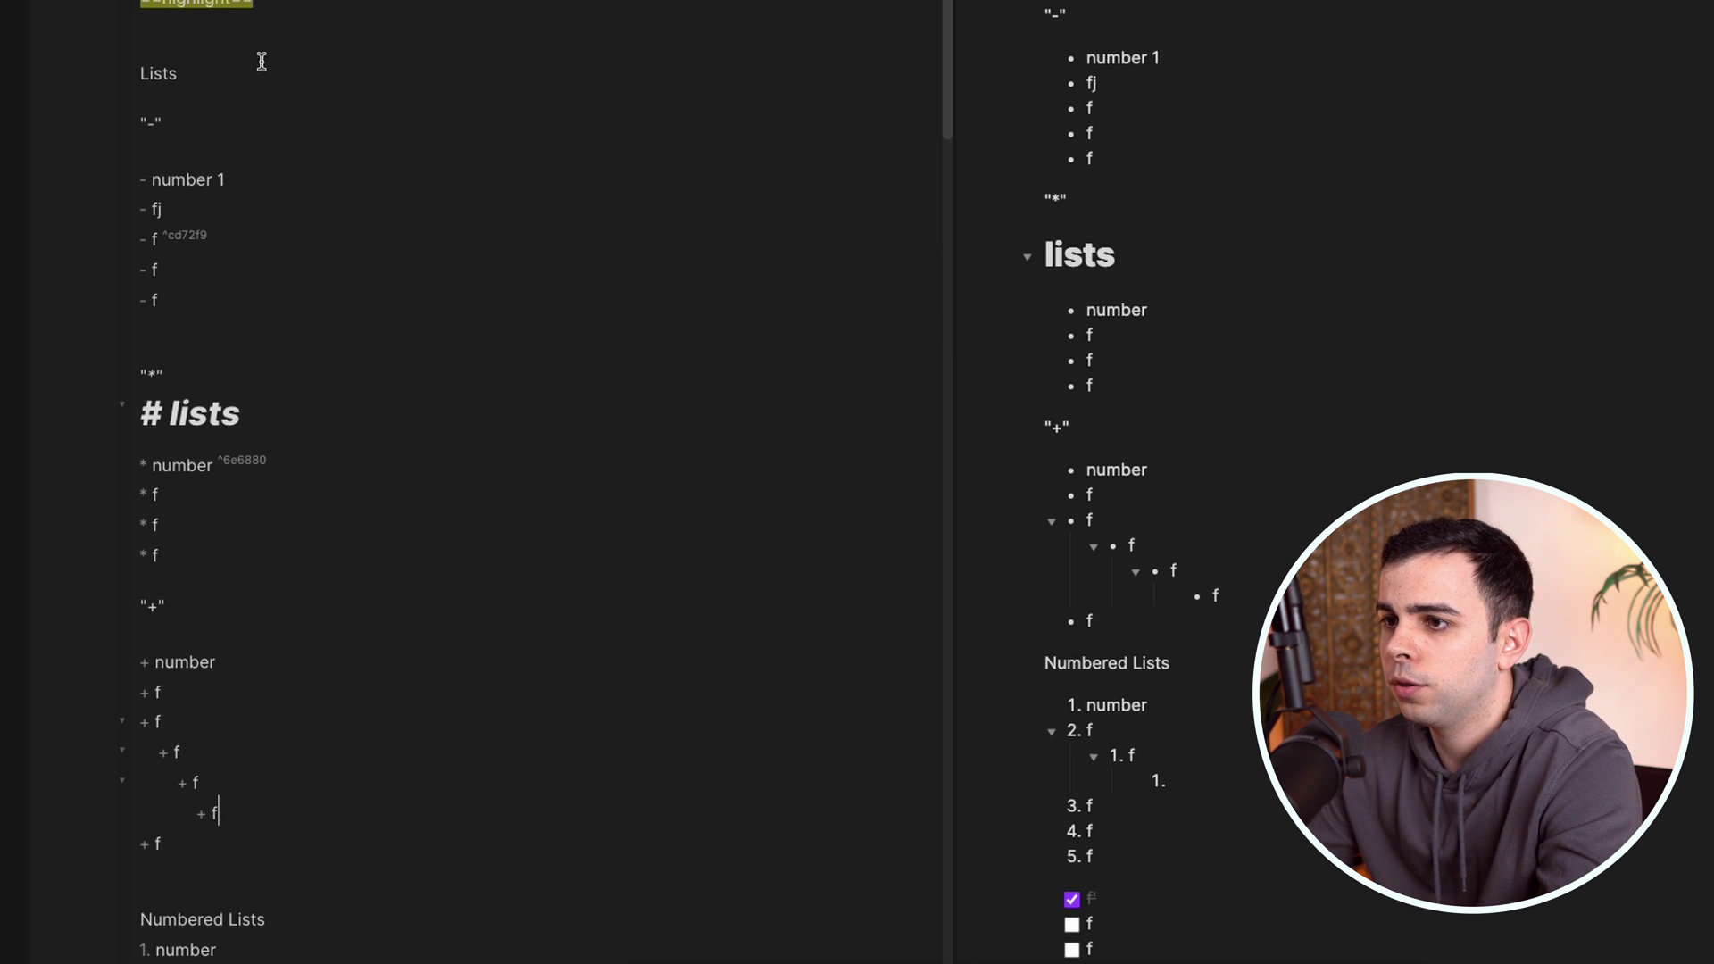
click(195, 299)
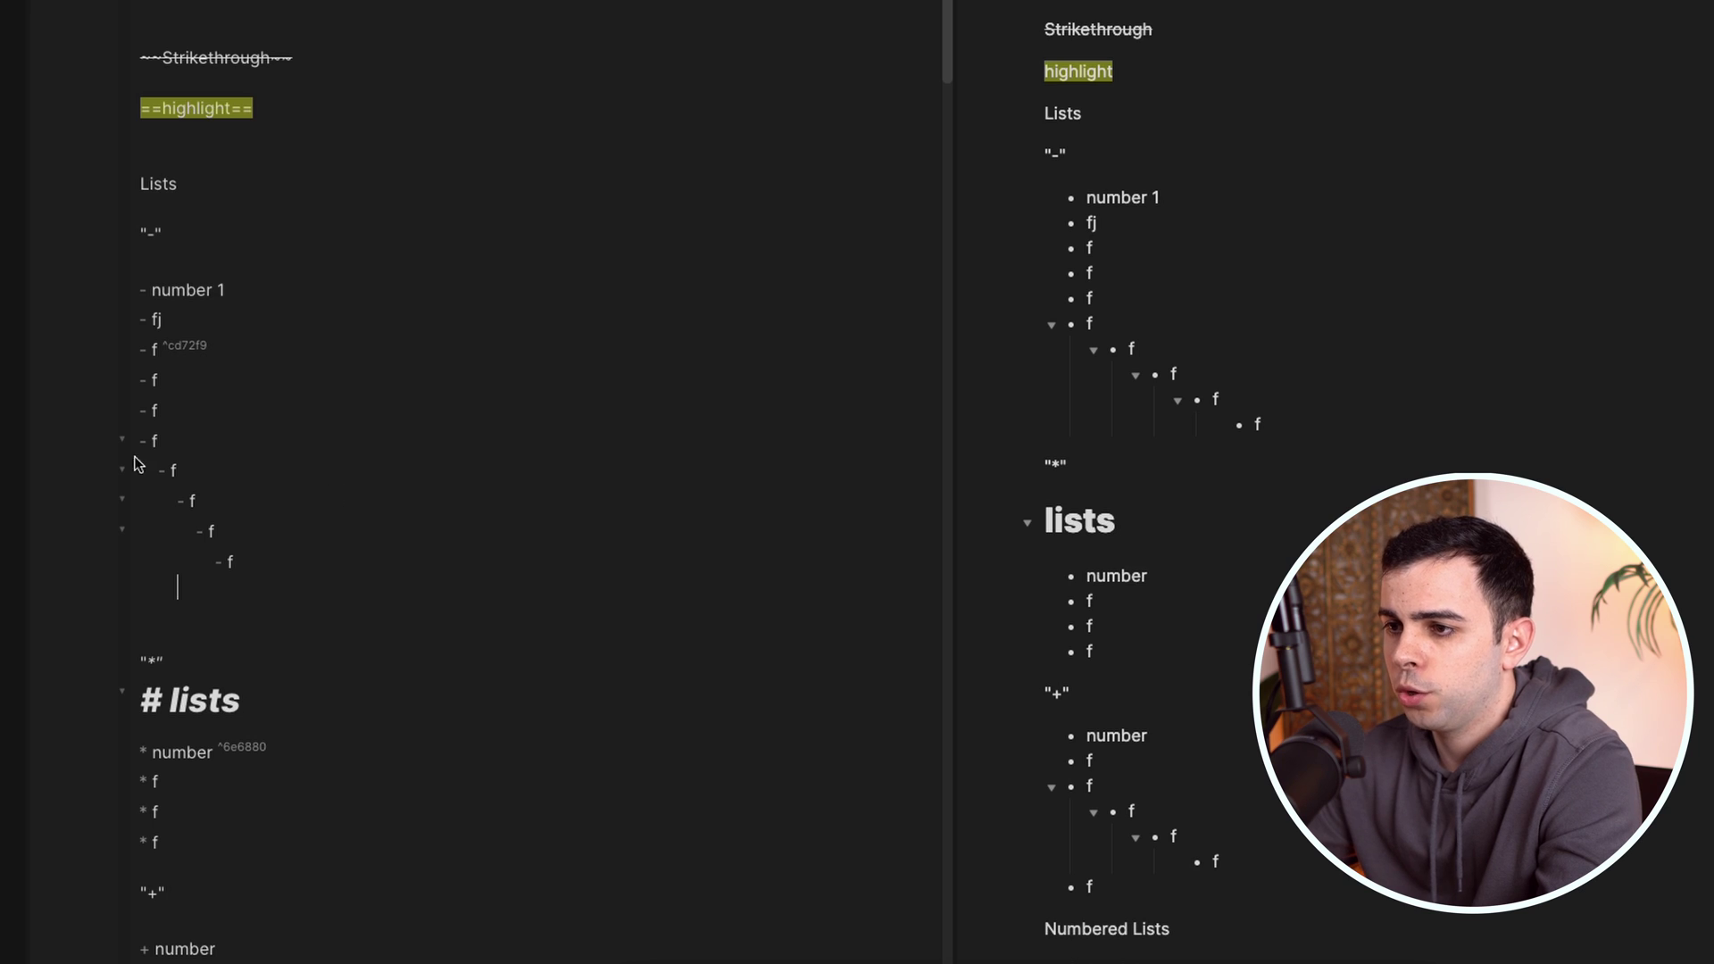
scroll(357, 425, down, 9)
scroll(359, 433, down, 9)
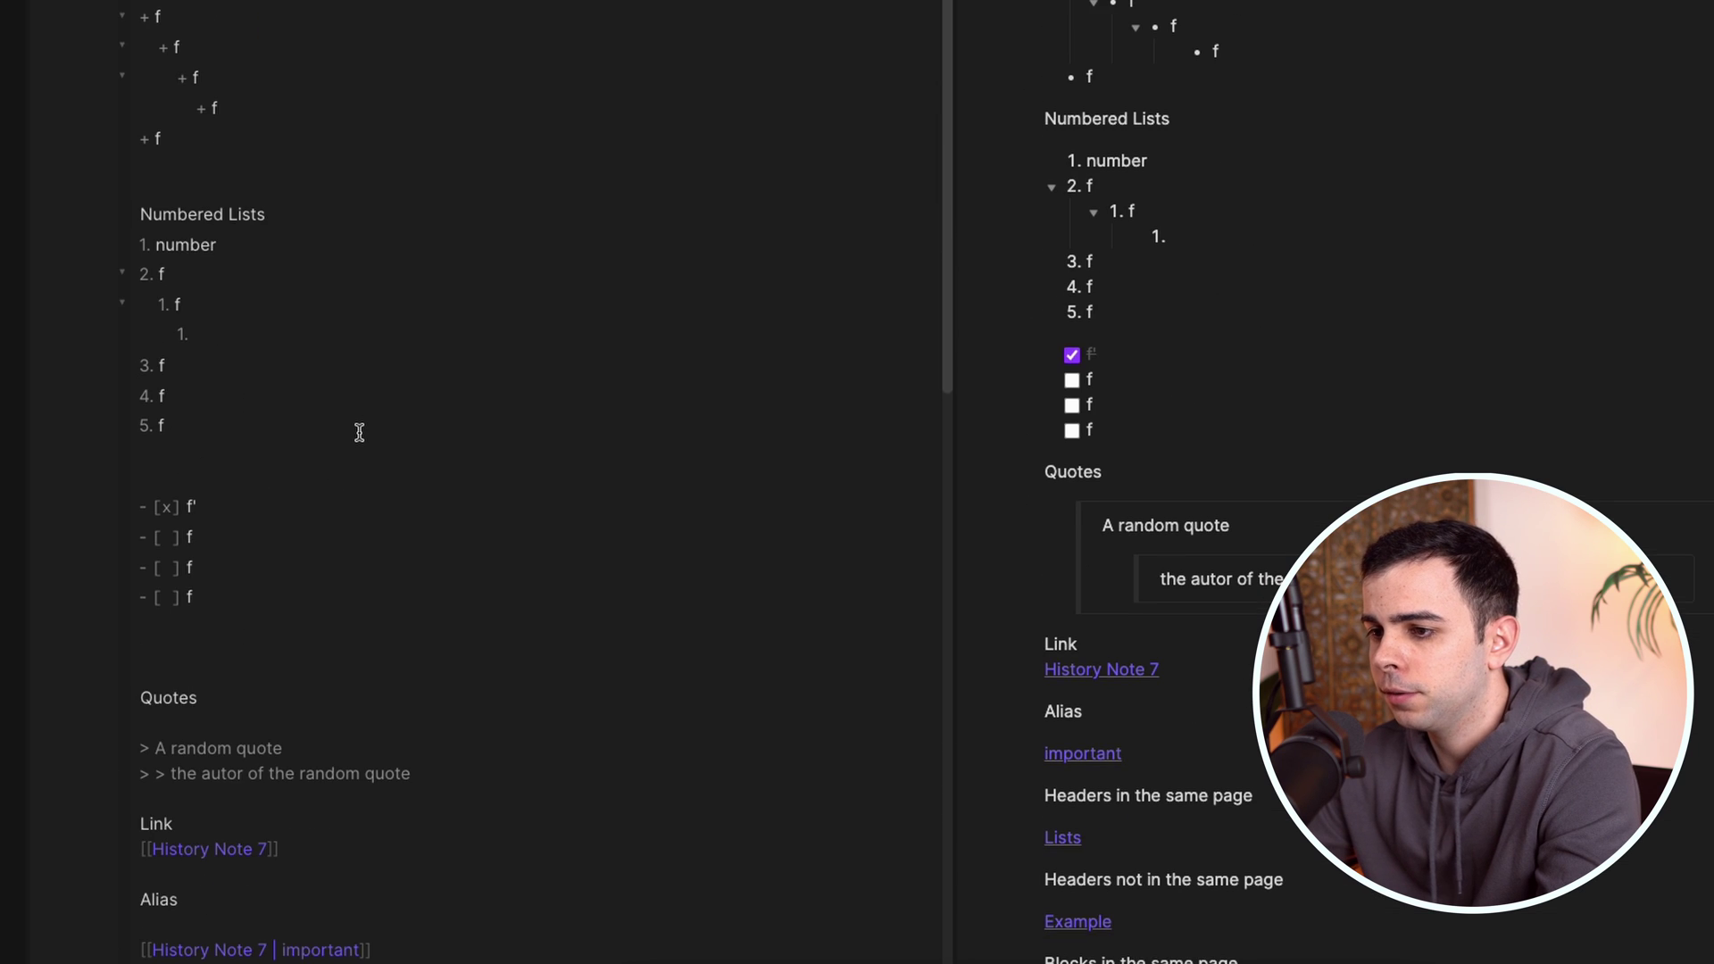
Below the table at the end of the note, add a fenced "py" code block containing print("Hello World")
scroll(357, 435, up, 9)
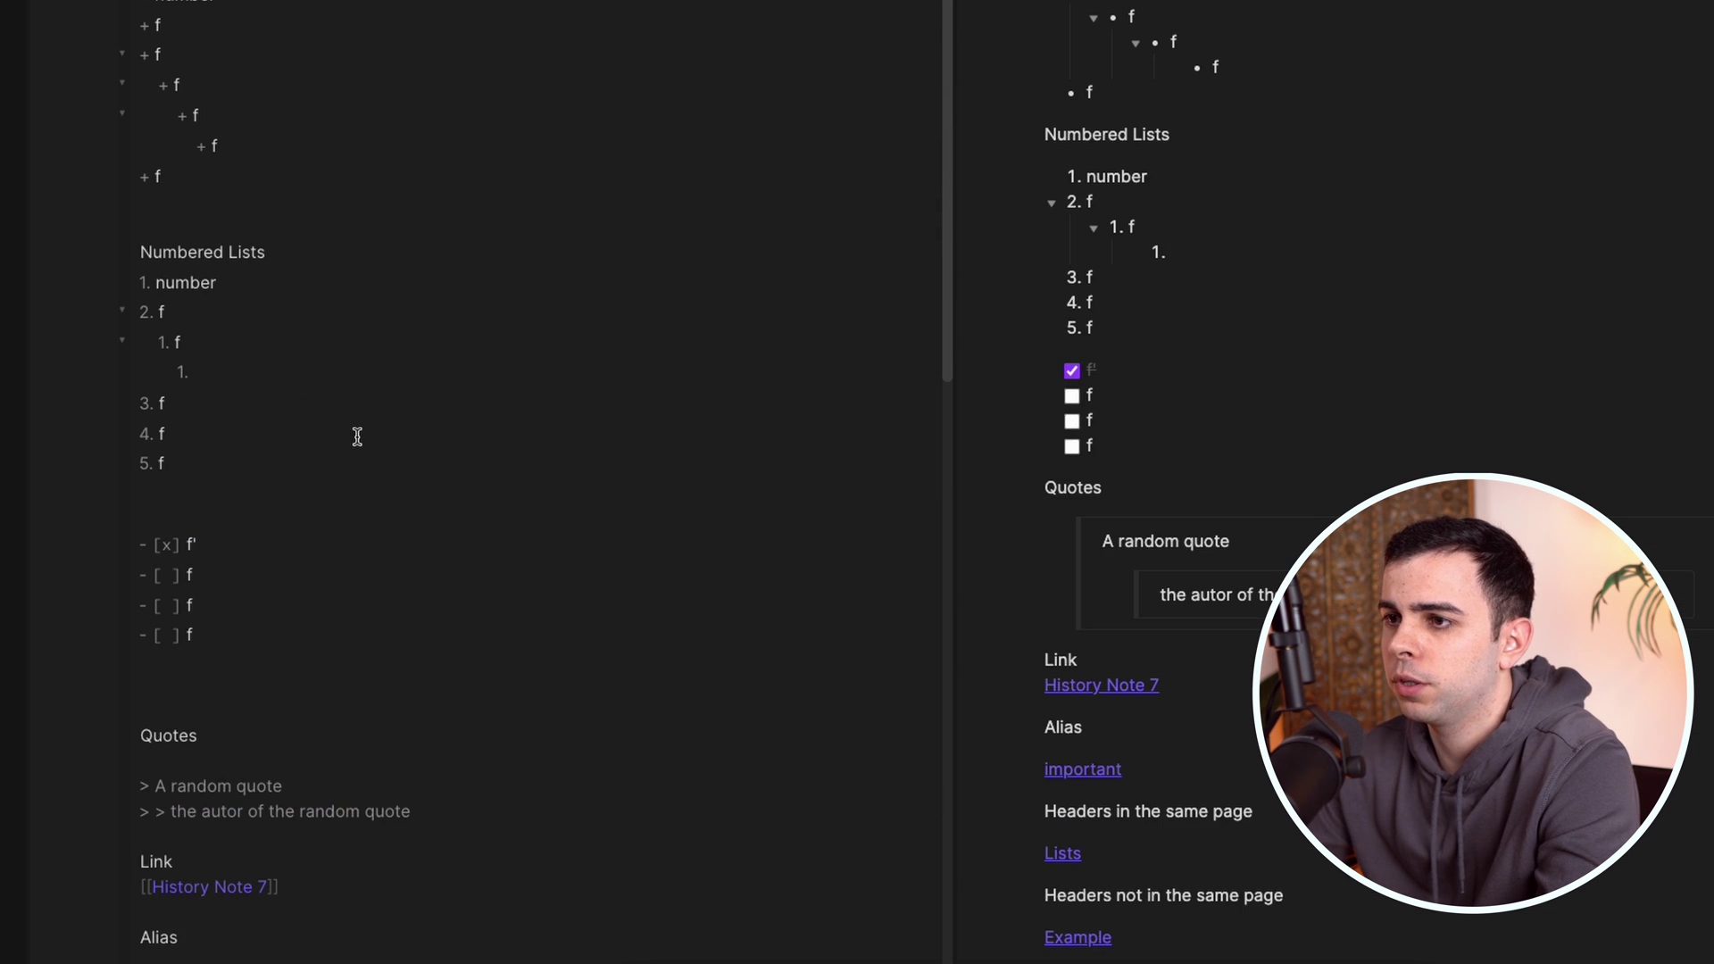
scroll(357, 436, down, 3)
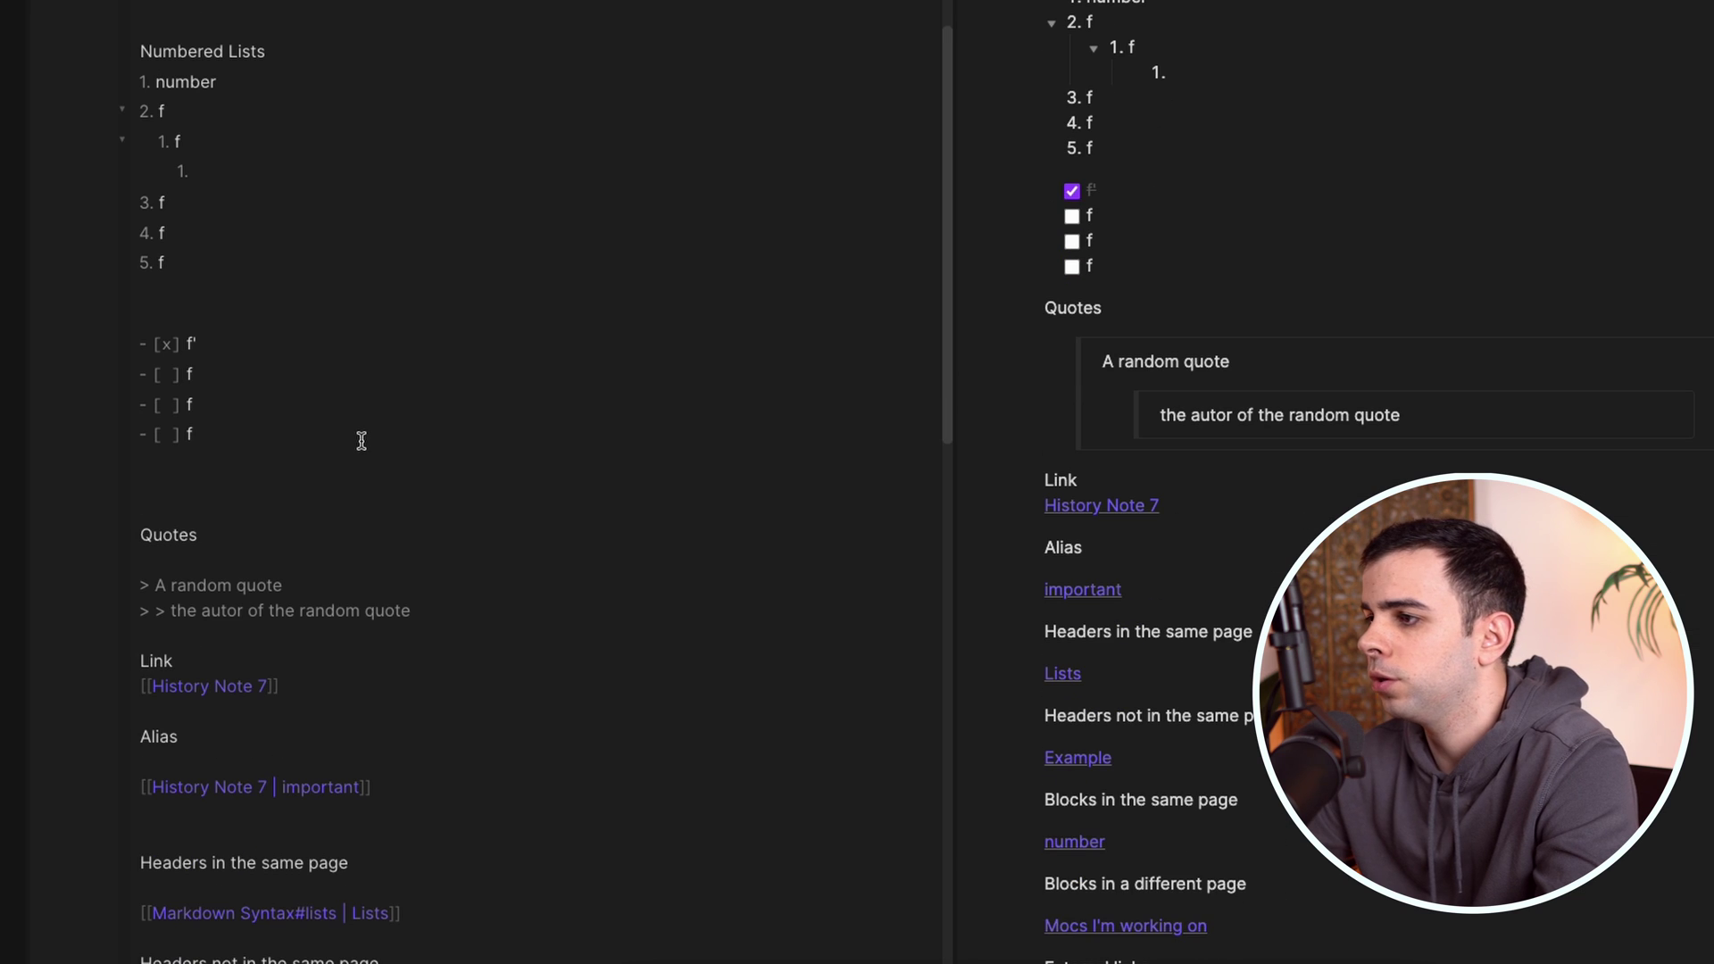
scroll(179, 473, down, 15)
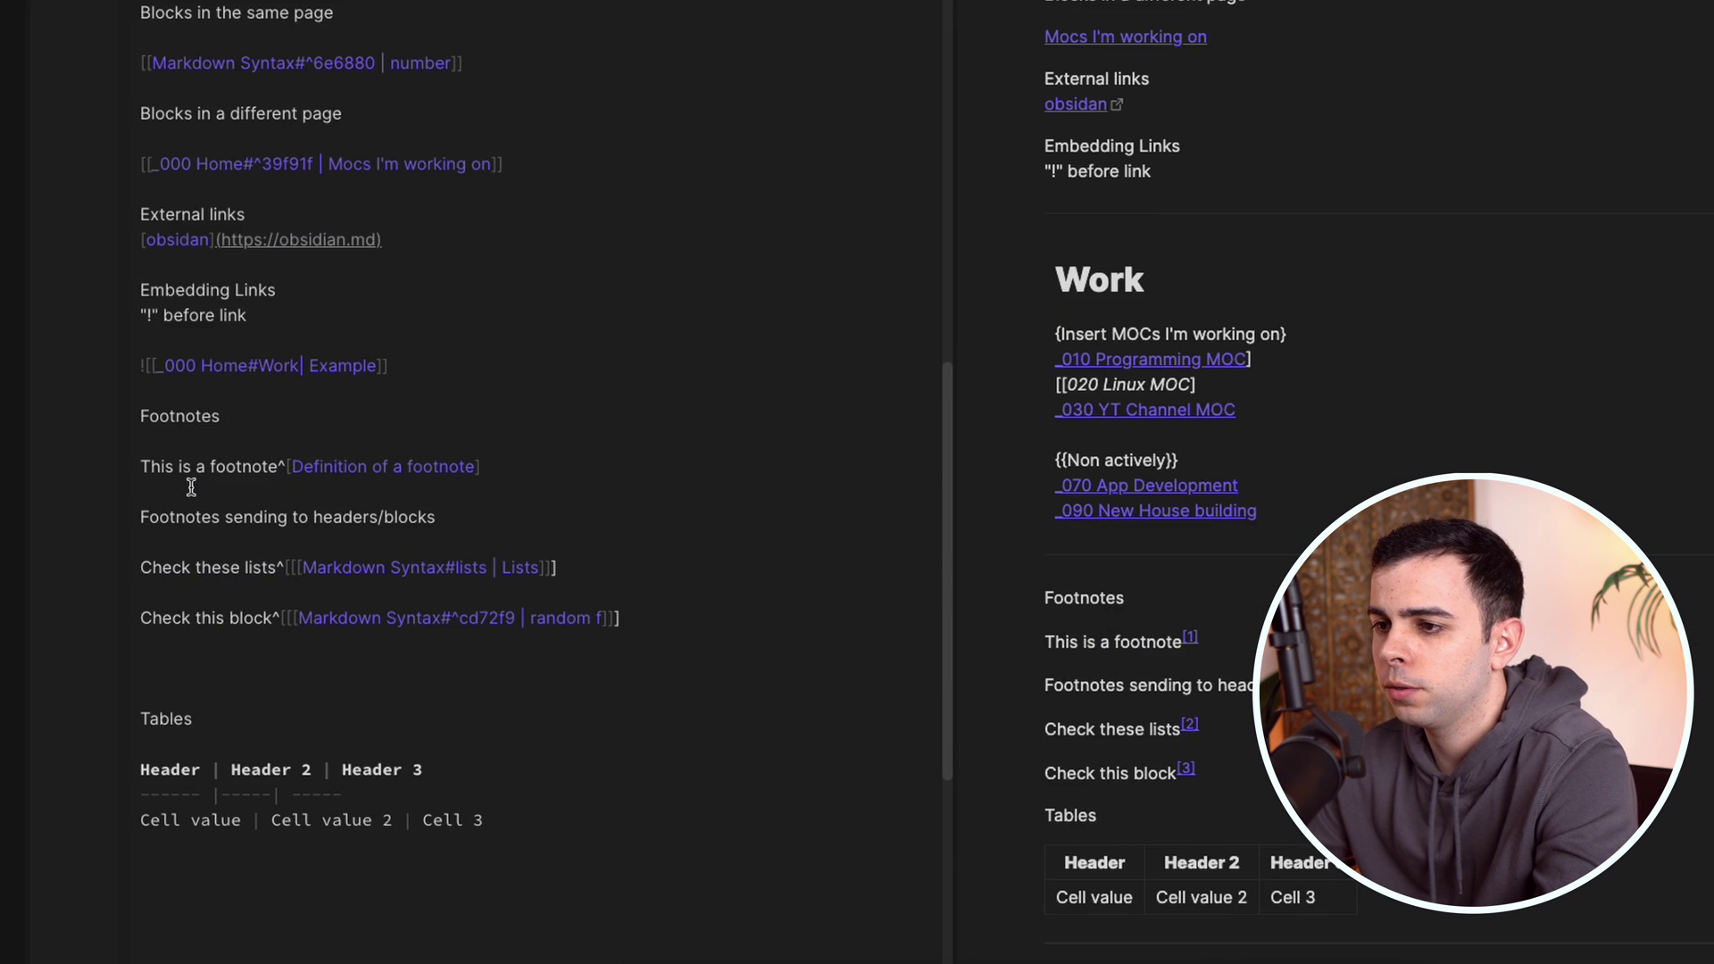
click(179, 473)
text(#)
key(BackSpace)
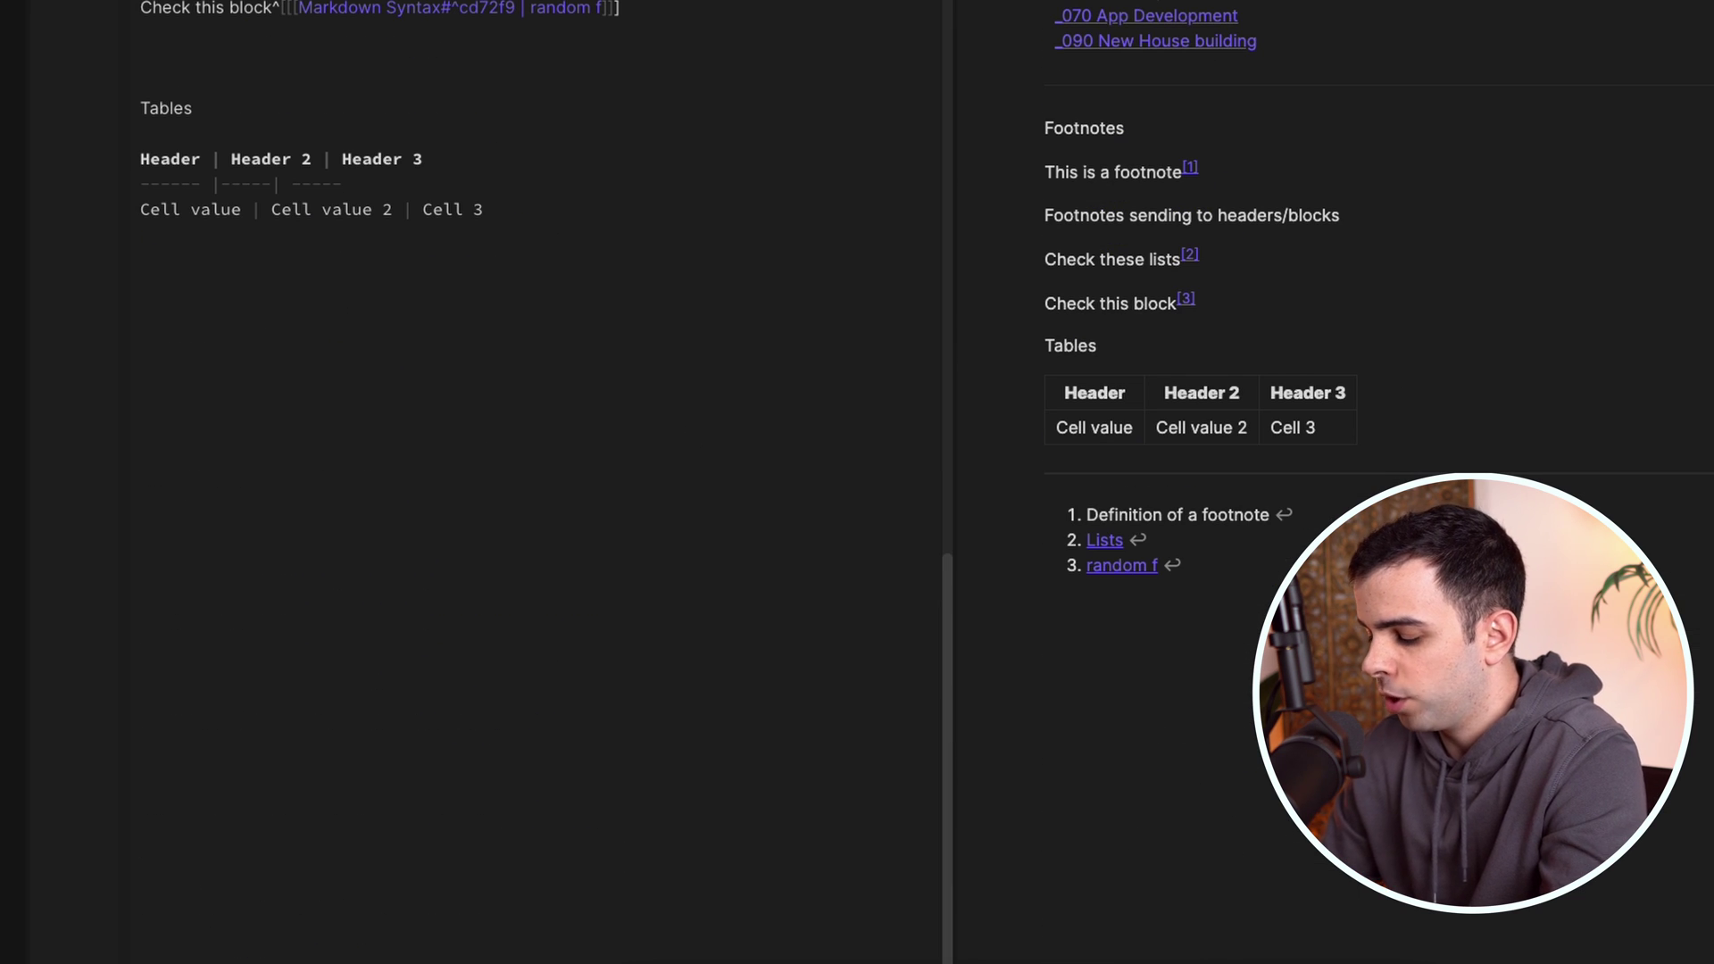
text(```)
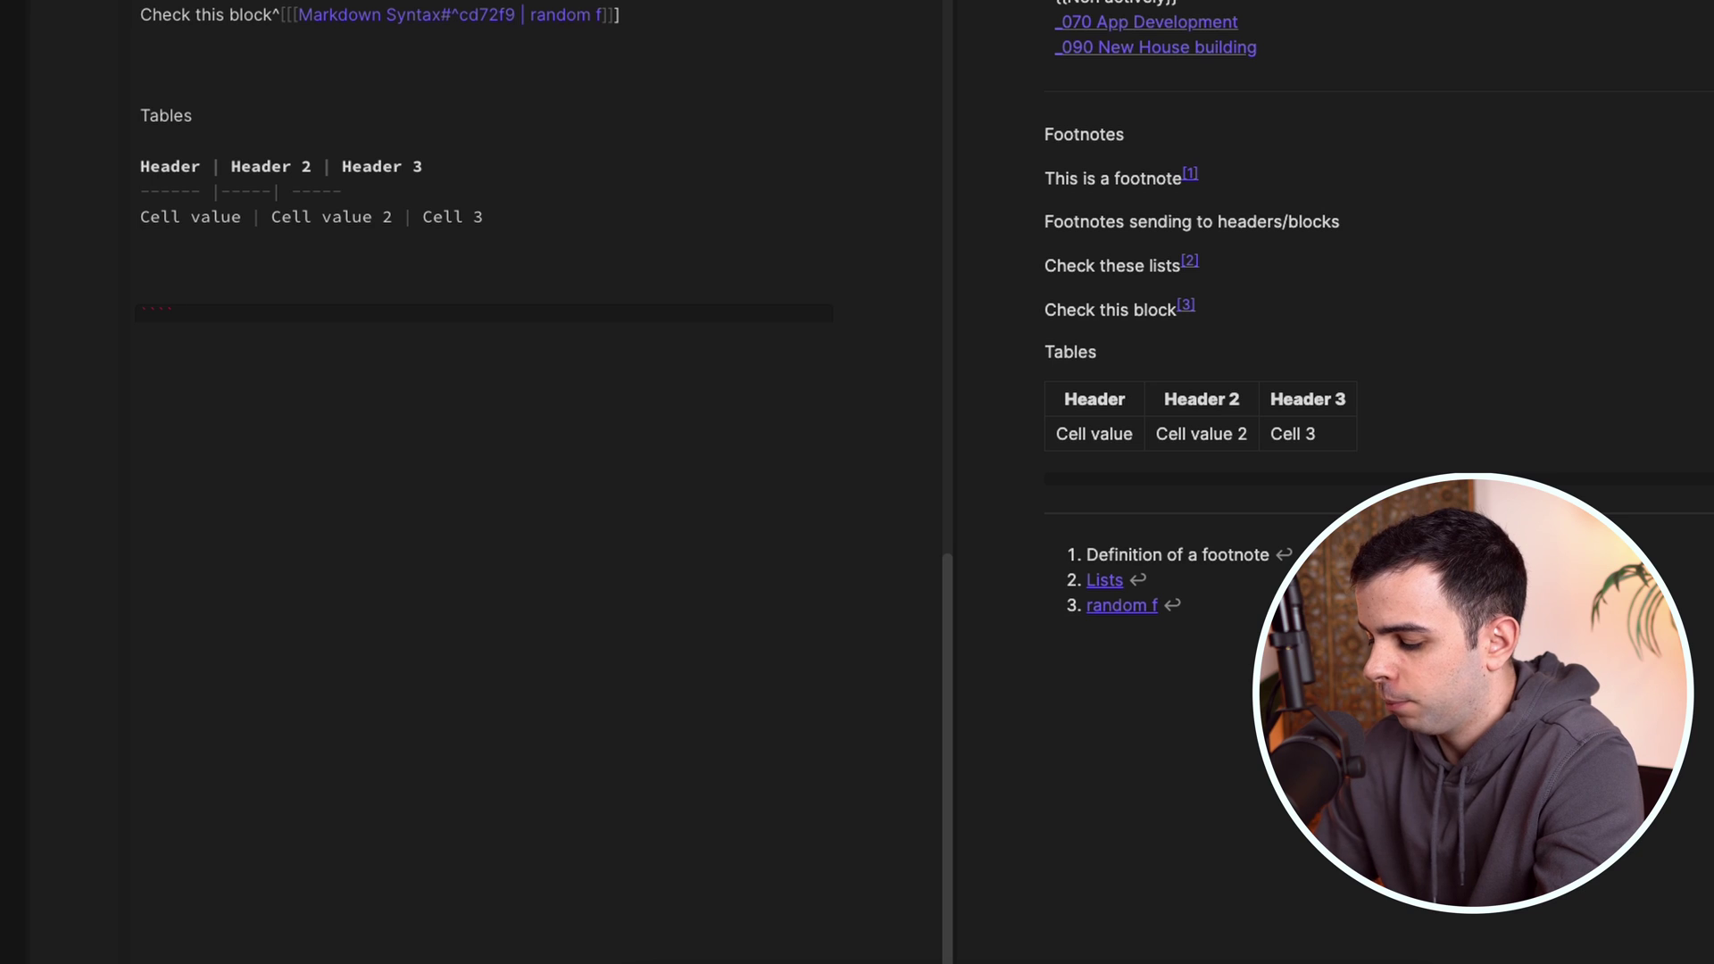
text(py )
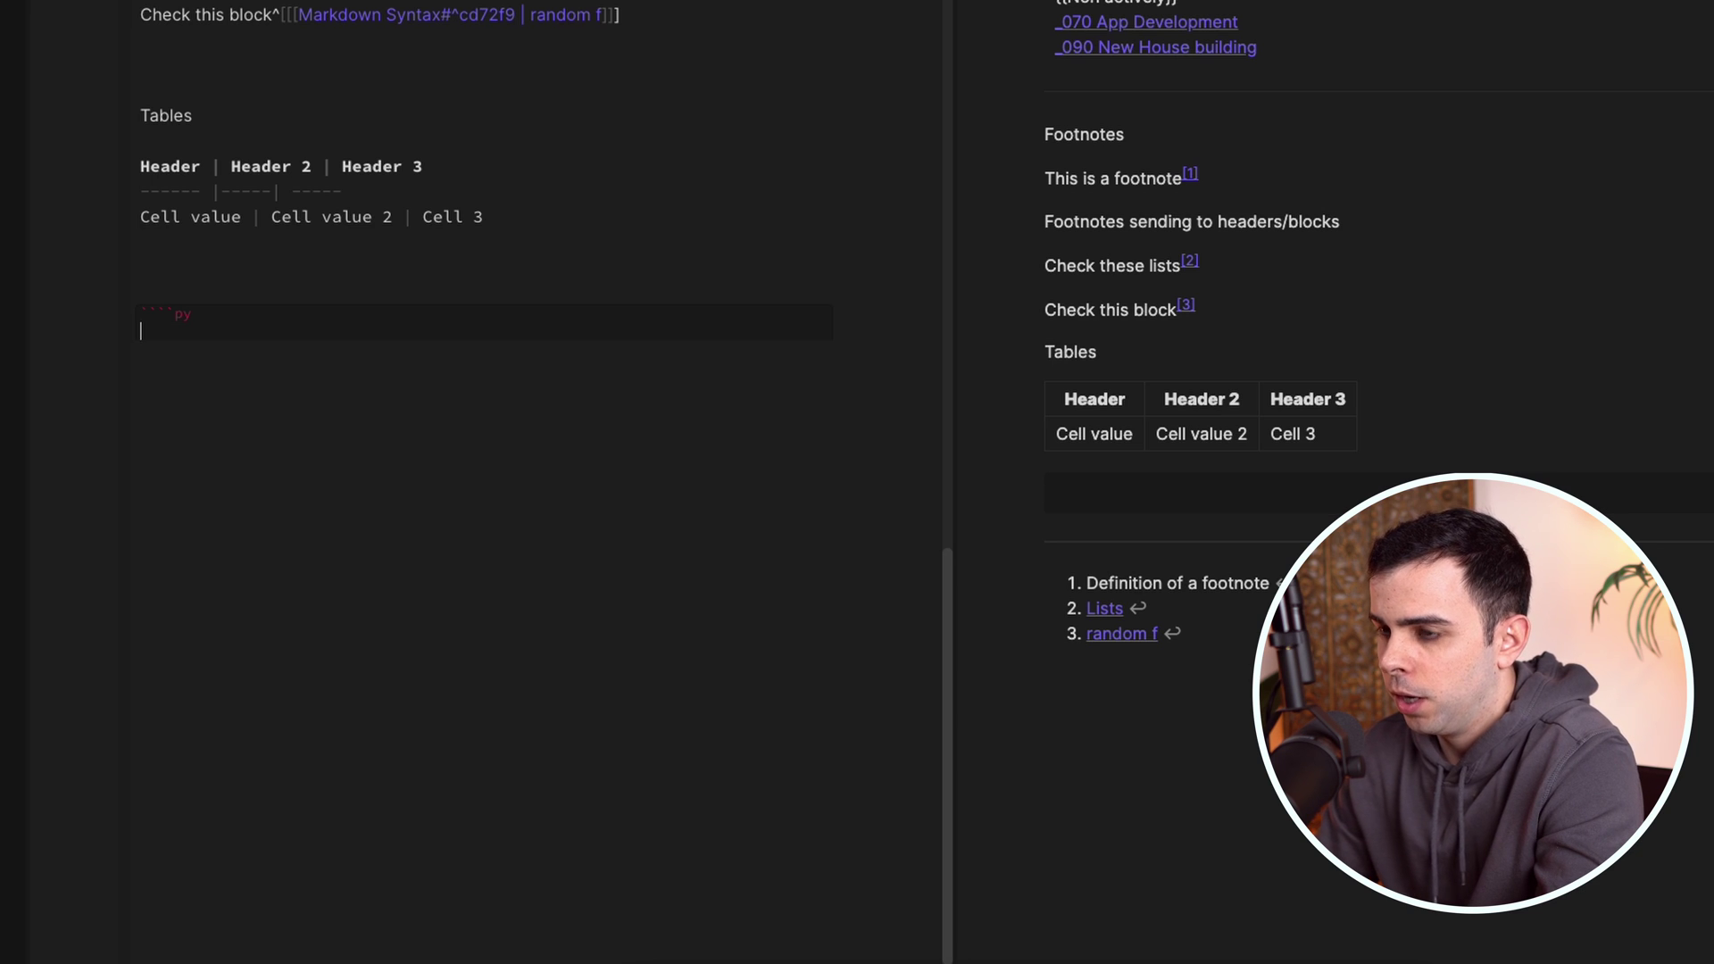
text(print)
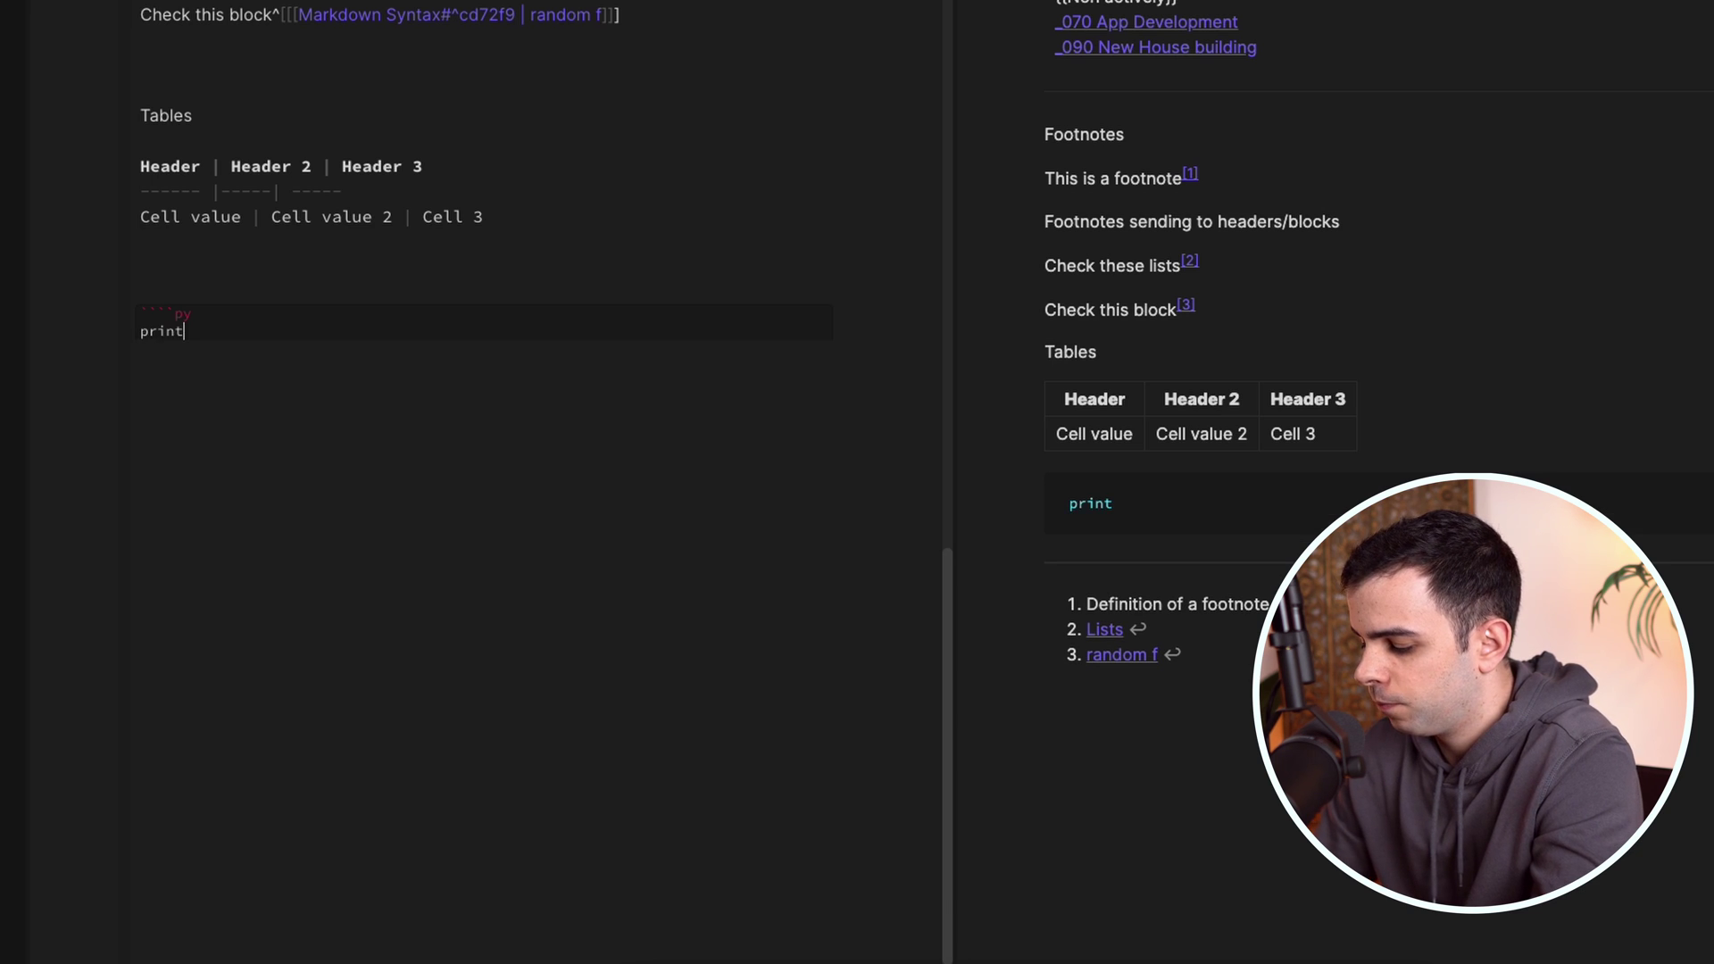
text(("Hello World")
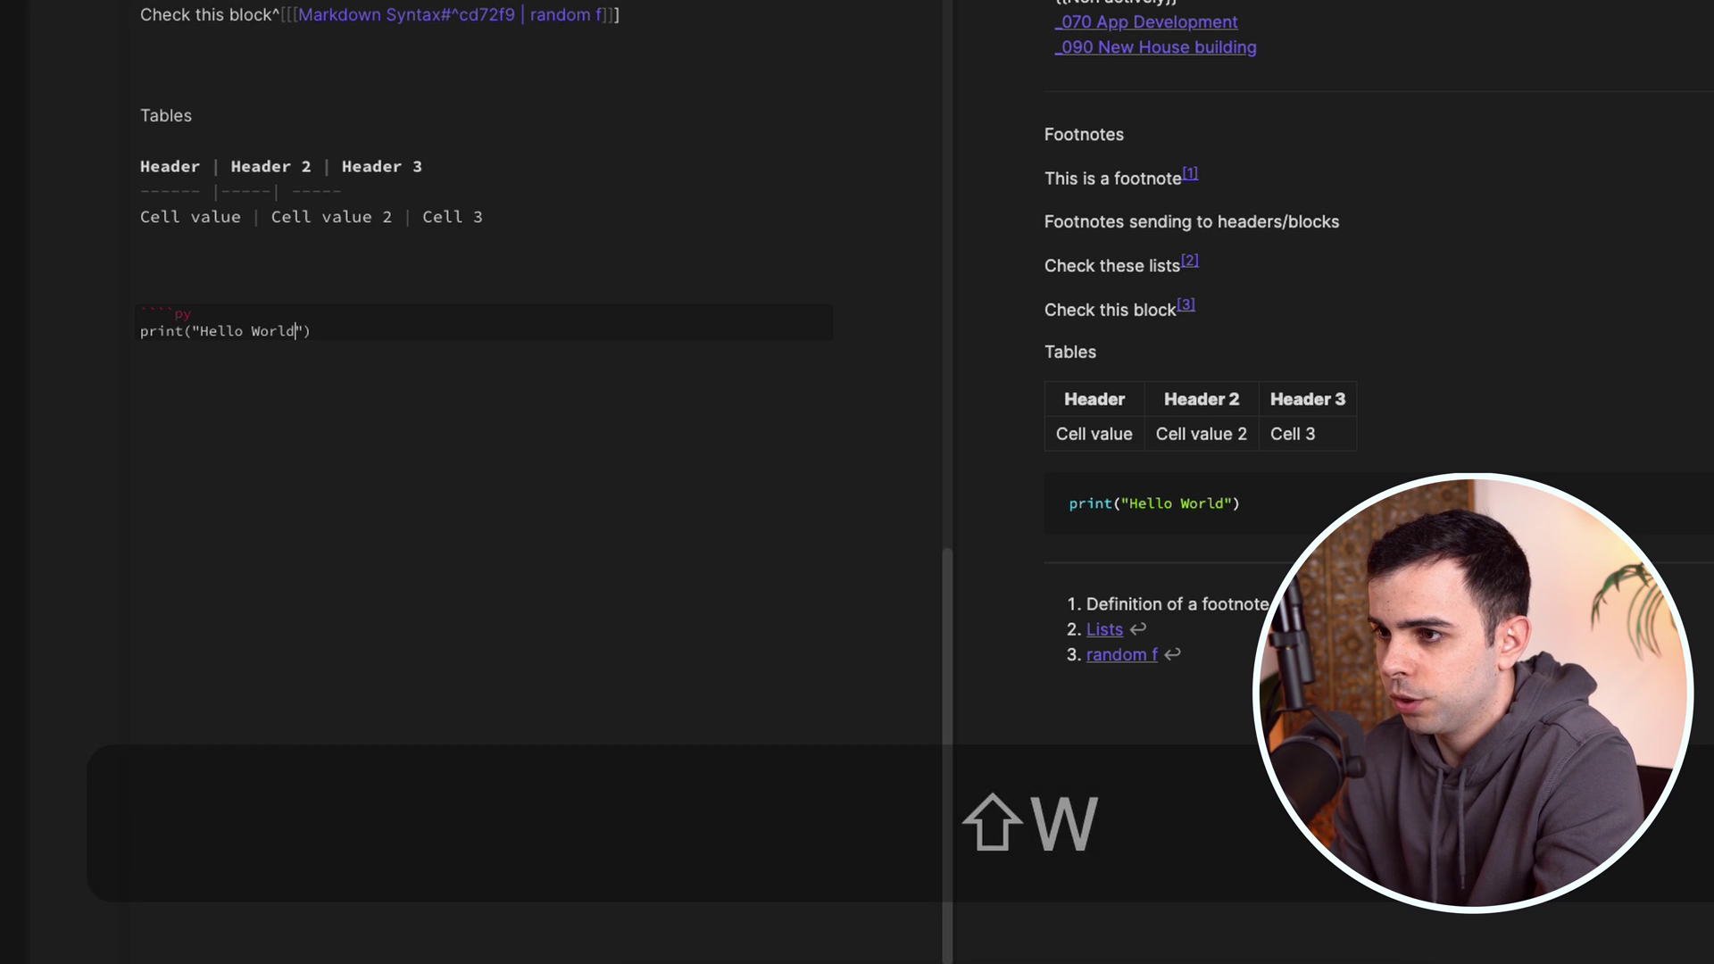
key(Return)
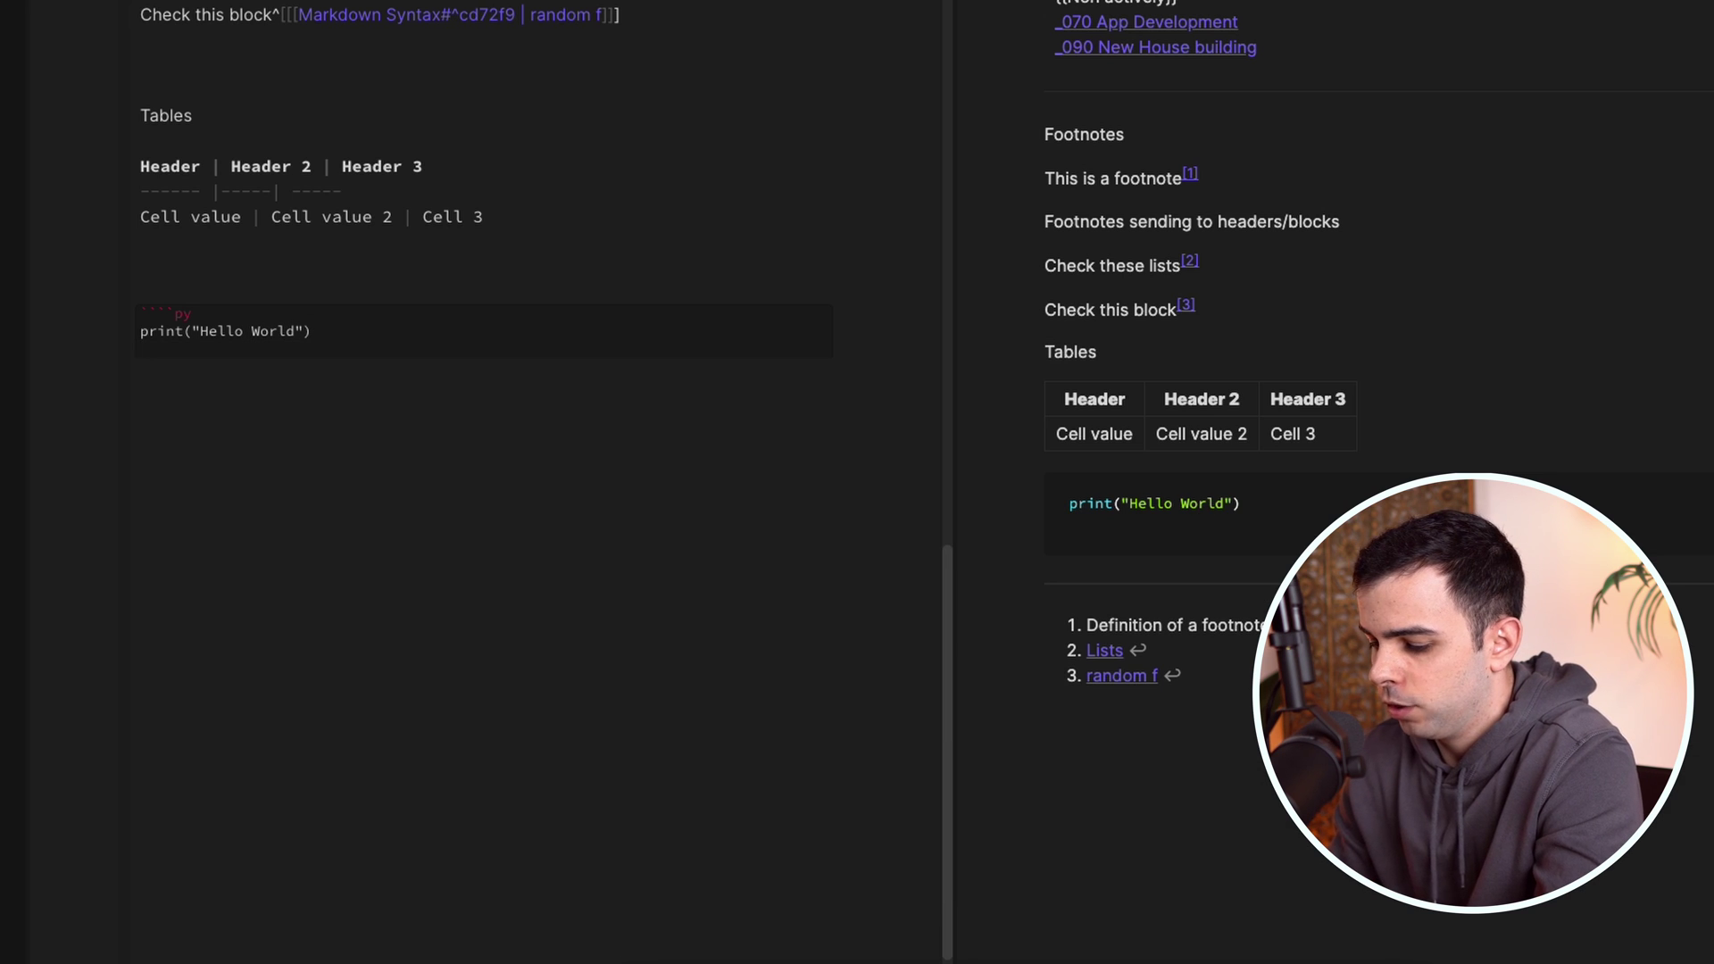
text(```)
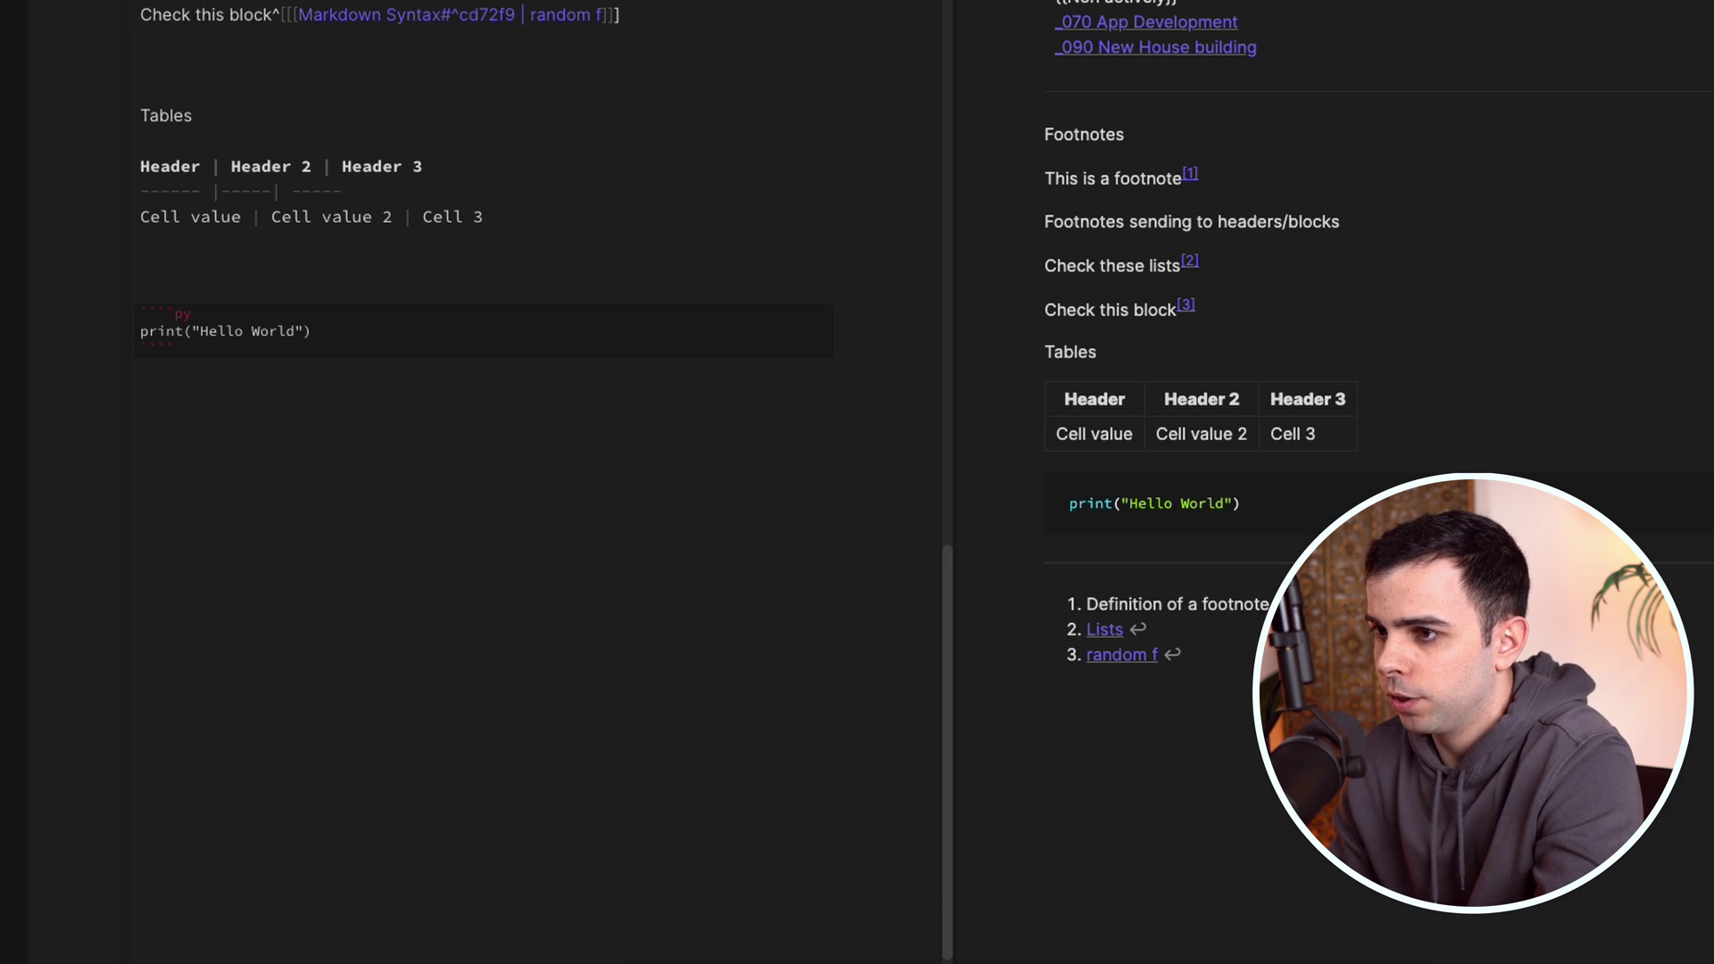
Set the Hello World code block's language to "js"
click(192, 314)
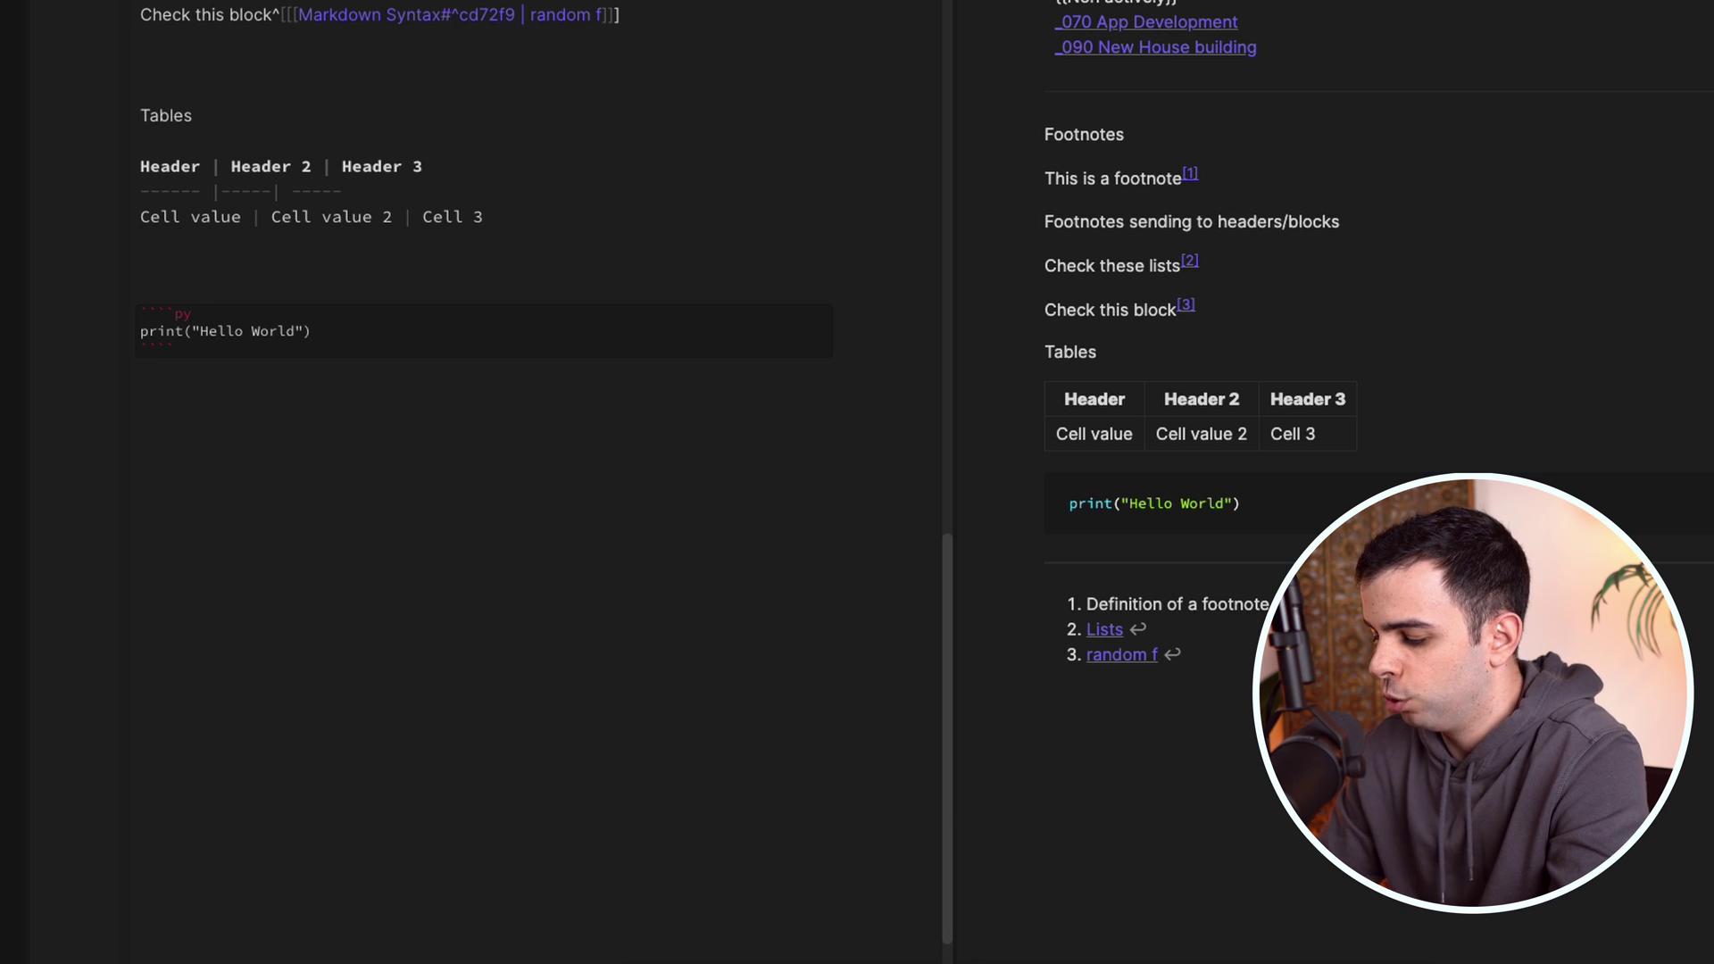
key(BackSpace)
key(BackSpace)
text(js)
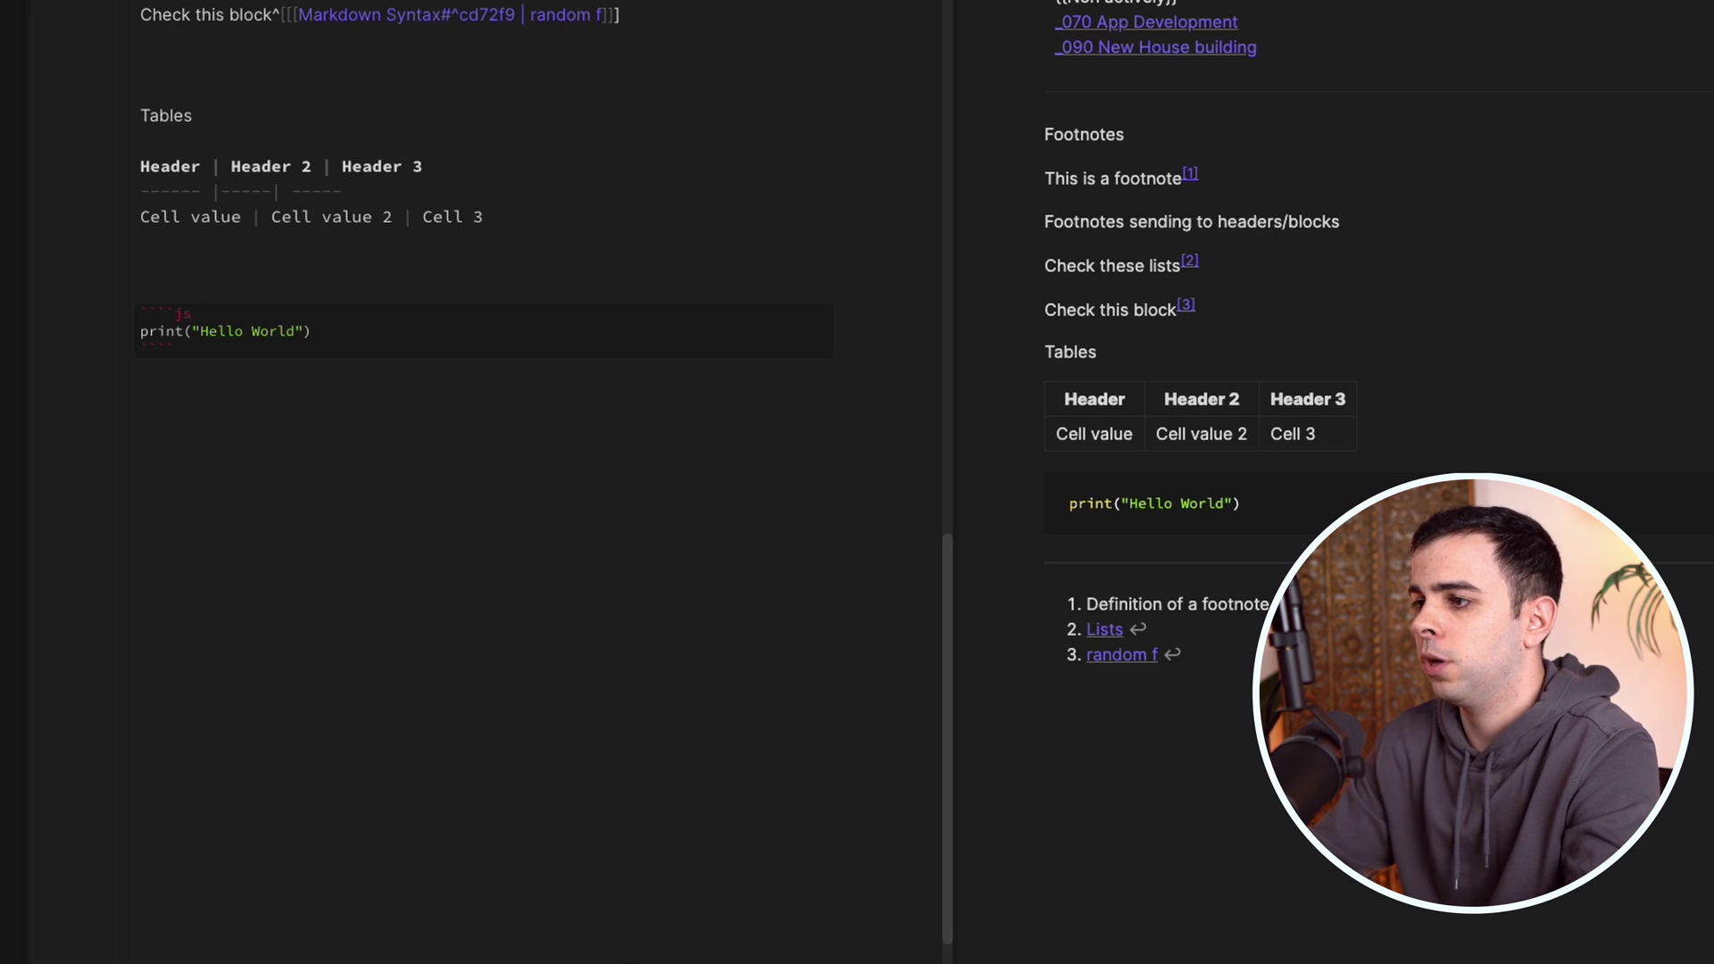